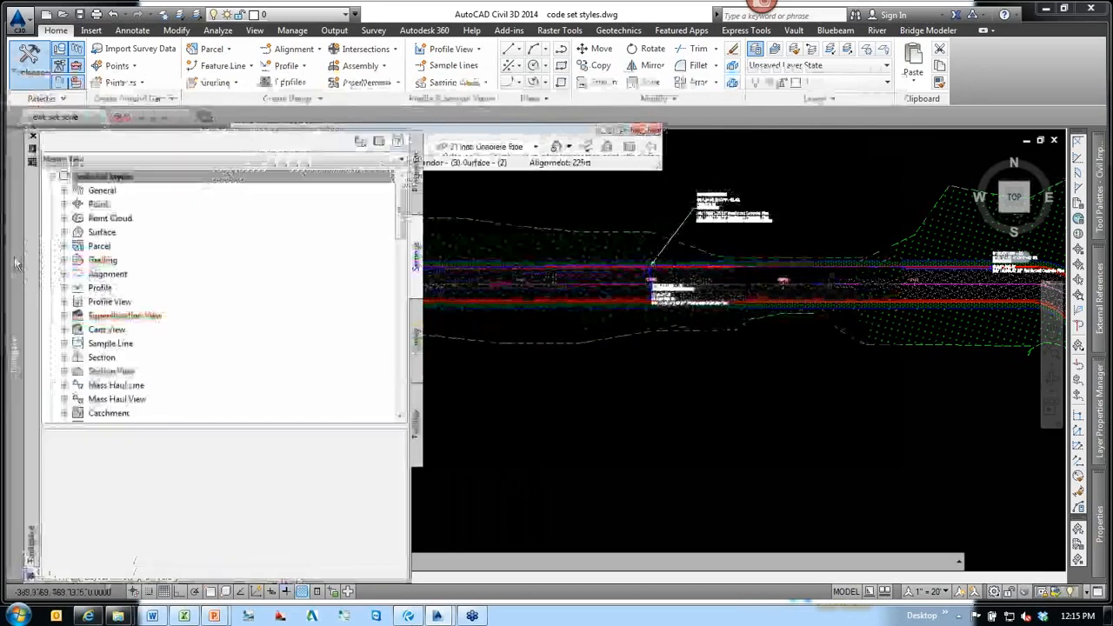
# Open the 1' - 5' EG - CTC surface style of the layers in Styles drawing for editing.
pyautogui.click(108, 232)
pyautogui.scroll(-11, 110, 235)
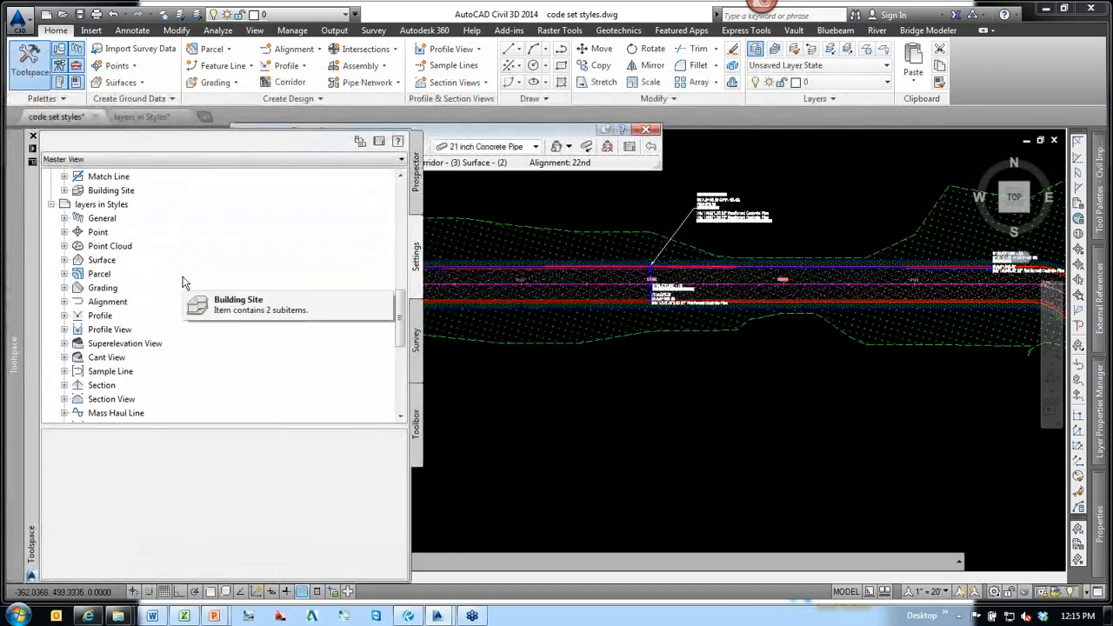
pyautogui.doubleClick(104, 261)
pyautogui.click(77, 274)
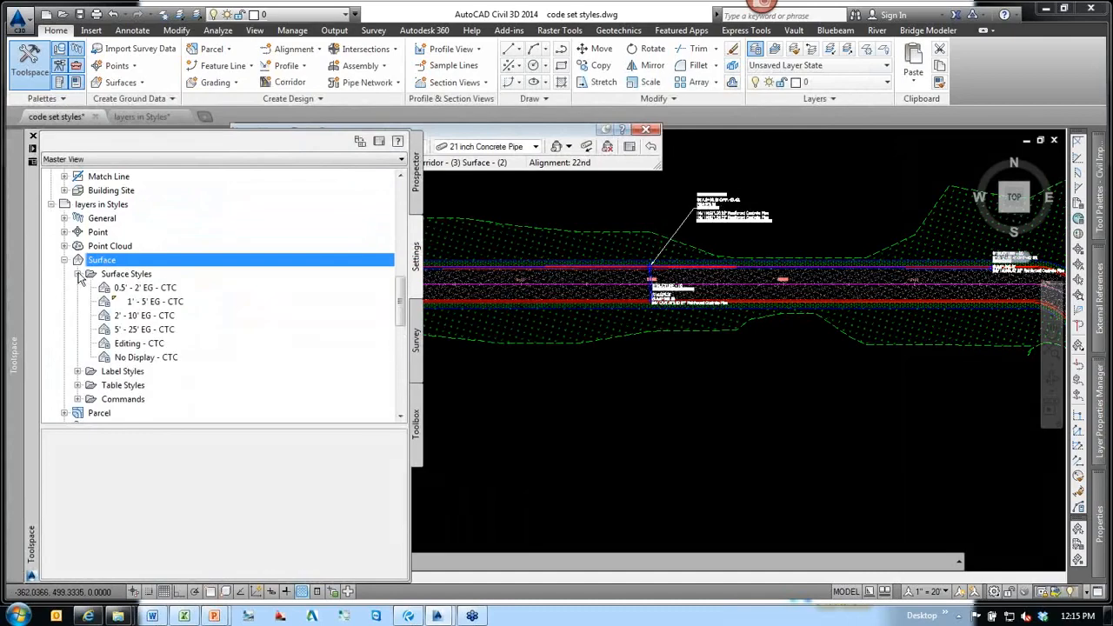
pyautogui.rightClick(166, 302)
pyautogui.click(197, 313)
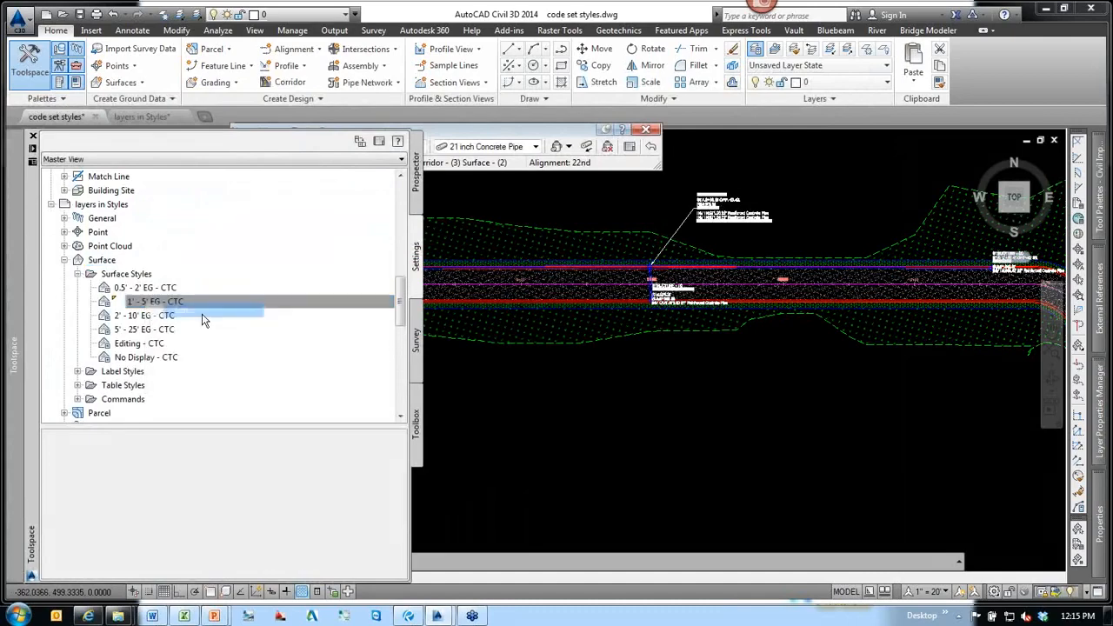
pyautogui.moveTo(500, 113); pyautogui.dragTo(644, 146)
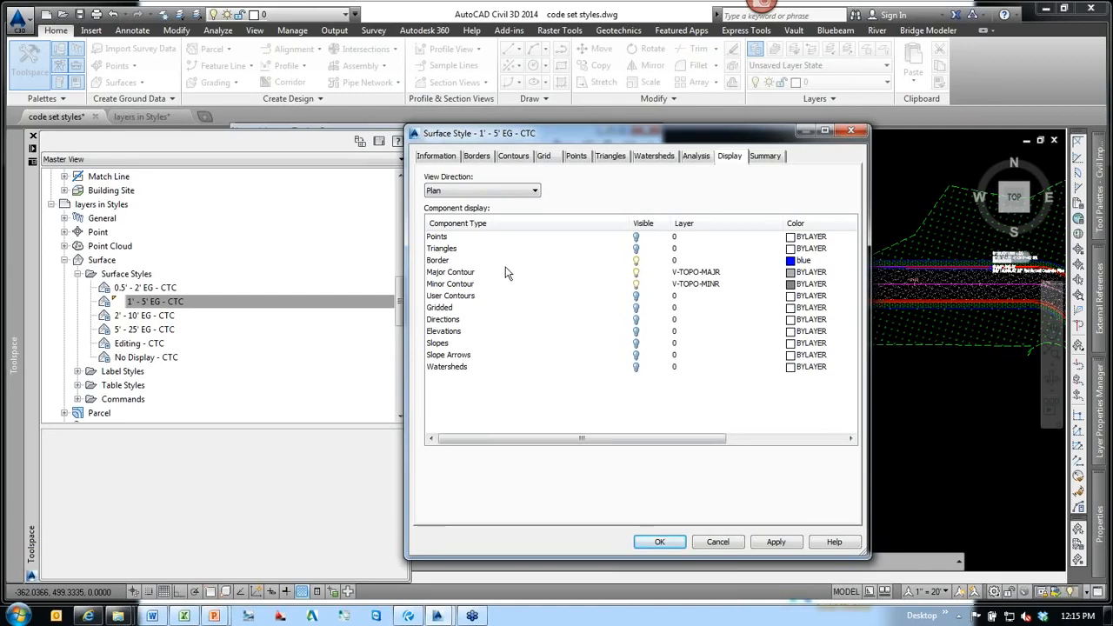
# Examine the plan-view visibility, layer and color settings of the Major Contour, Minor Contour and Border components.
pyautogui.click(462, 275)
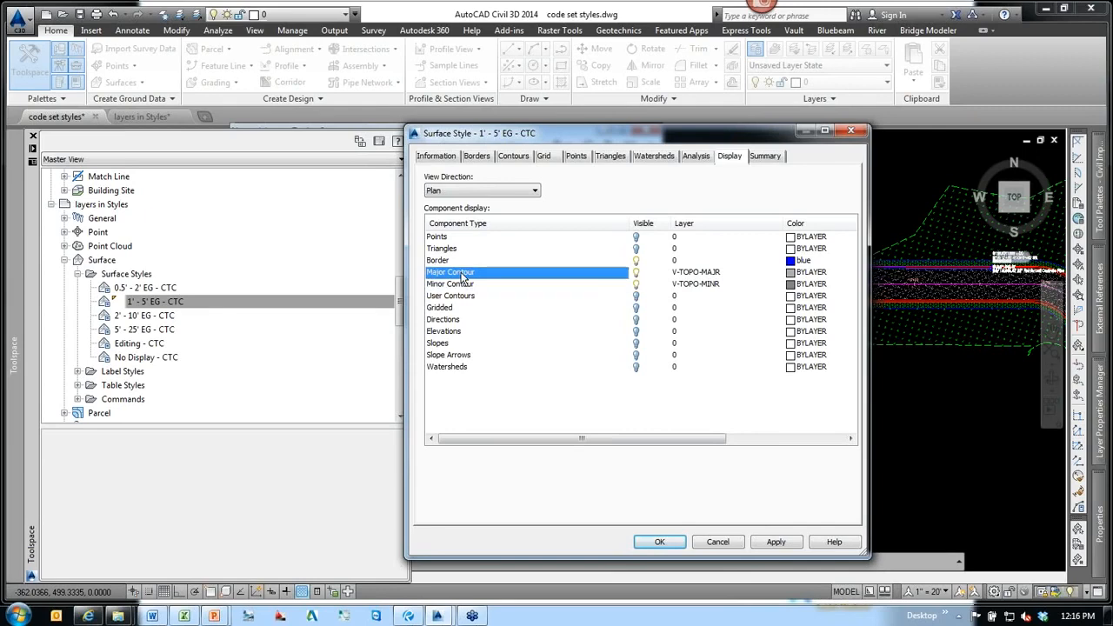
pyautogui.click(459, 285)
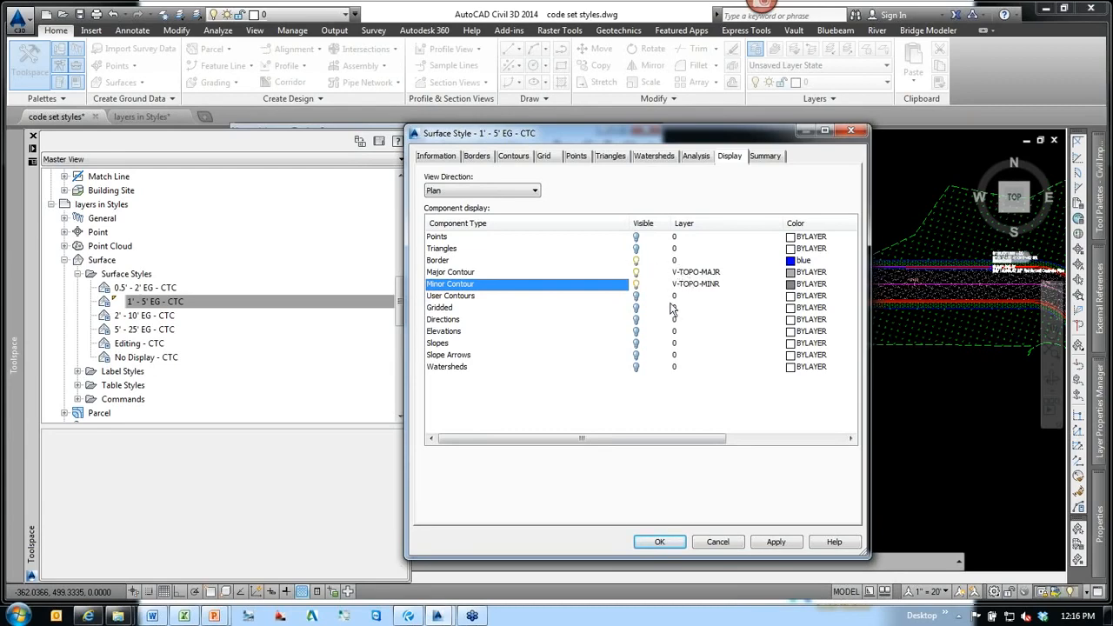
pyautogui.click(446, 261)
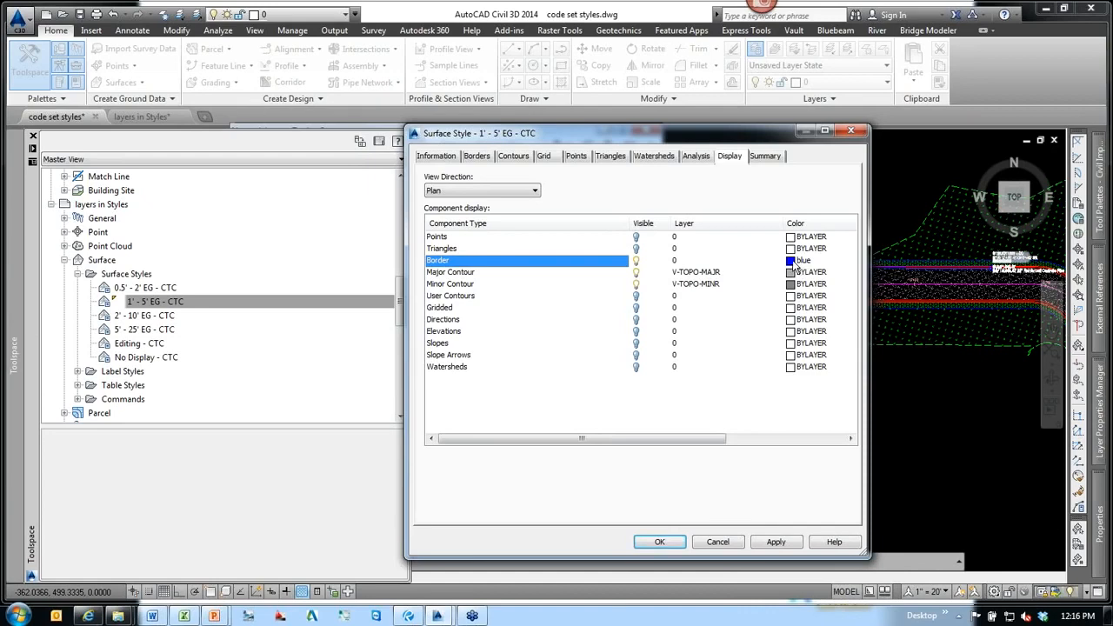
pyautogui.moveTo(734, 134); pyautogui.dragTo(639, 128)
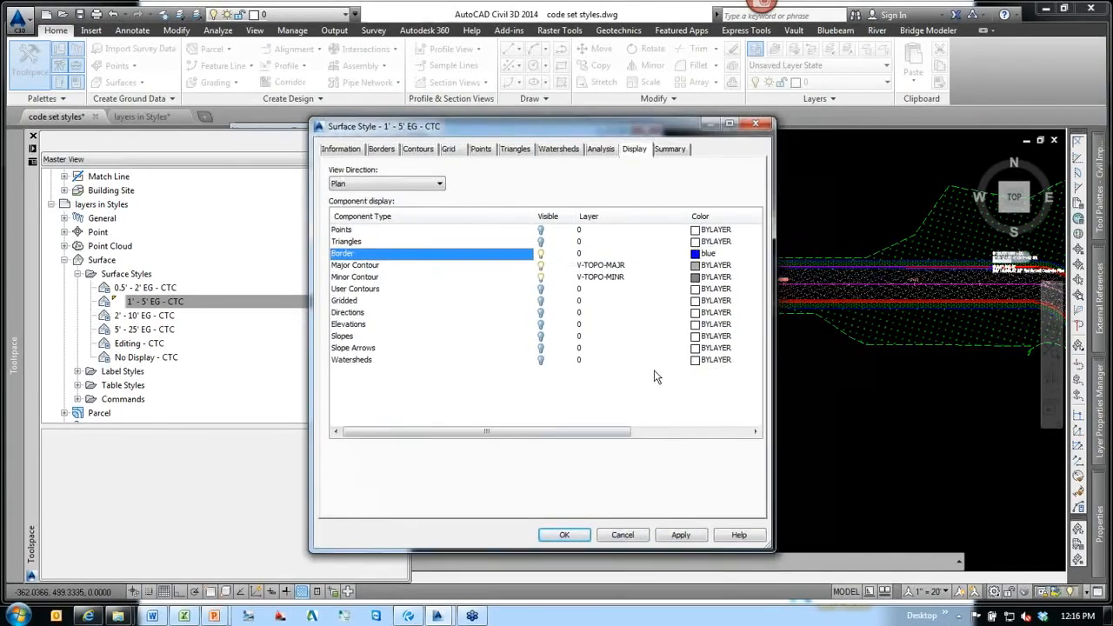
pyautogui.moveTo(519, 433); pyautogui.dragTo(475, 432)
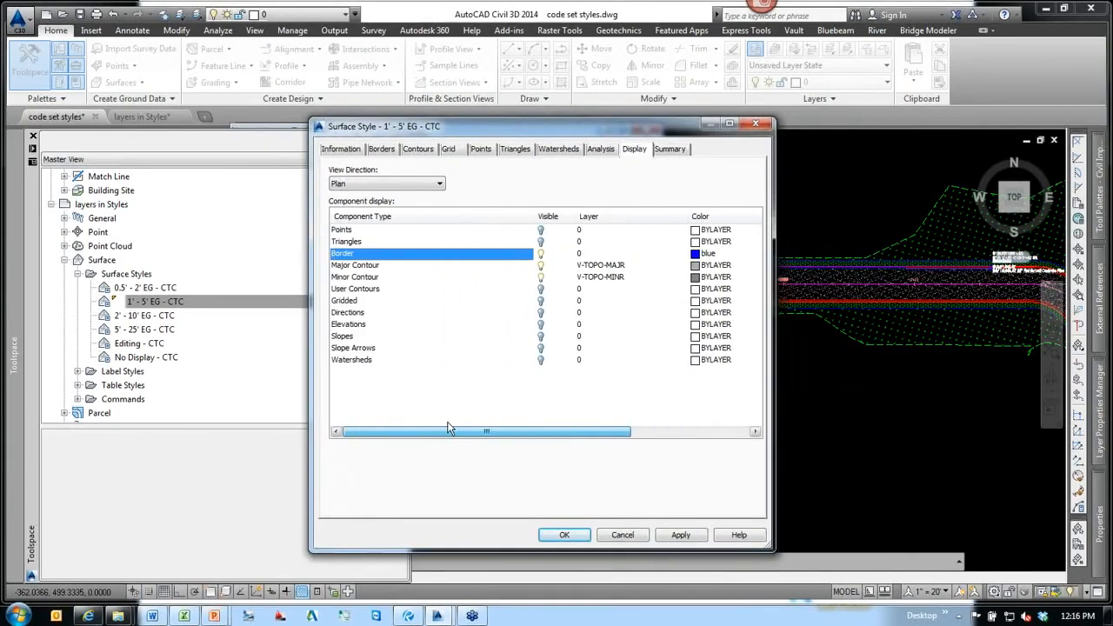
pyautogui.click(541, 276)
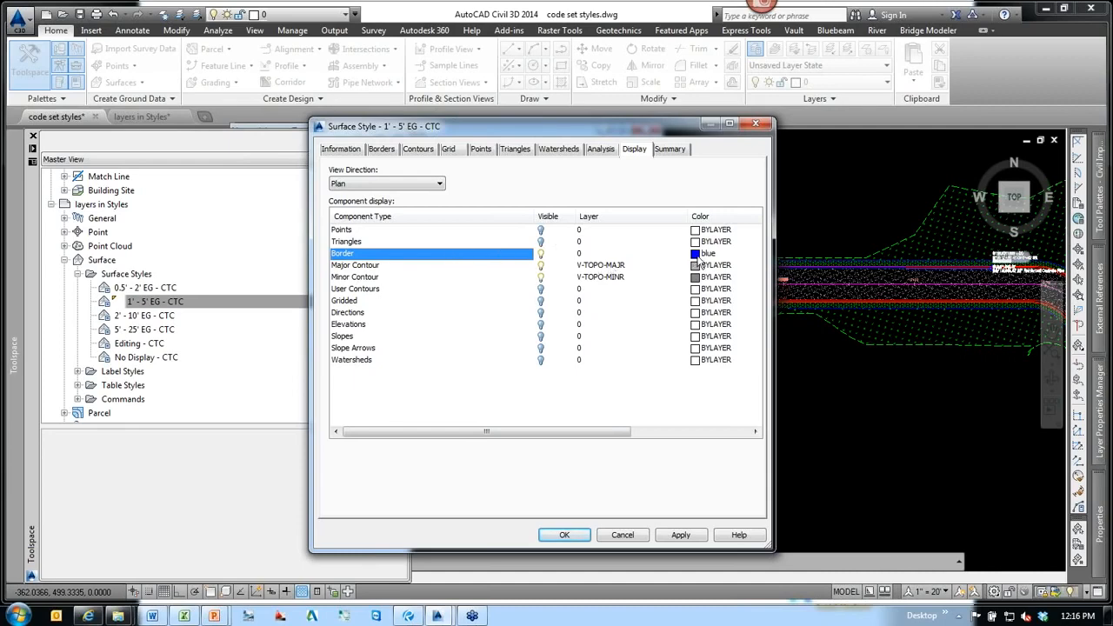
# Review the components' linetype, scale, lineweight and plot style settings, and close the surface style without saving.
pyautogui.moveTo(577, 432); pyautogui.dragTo(695, 425)
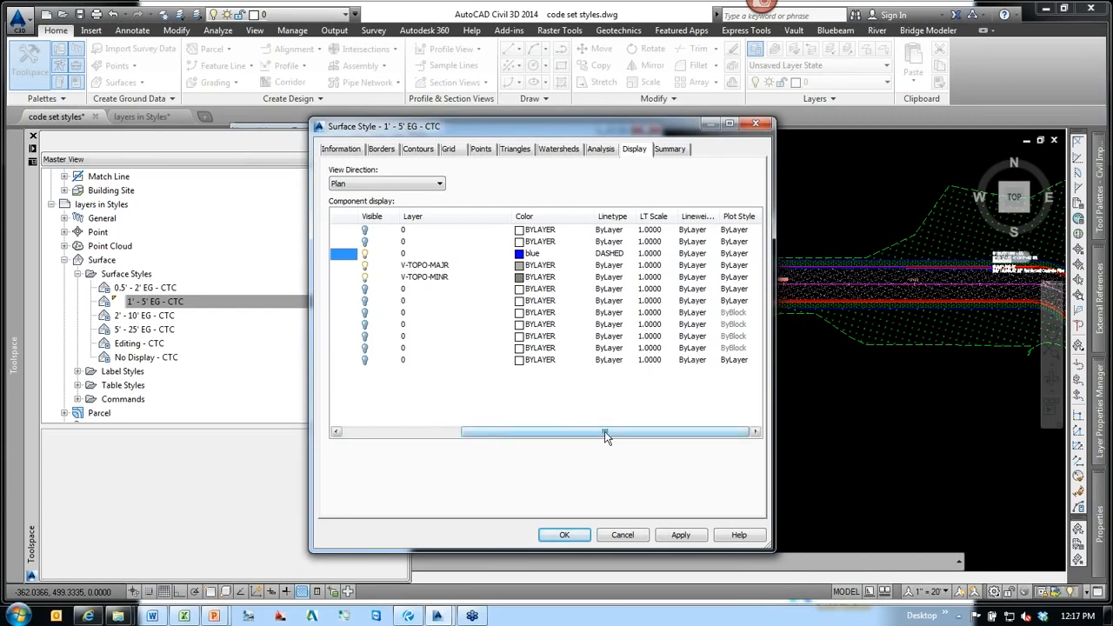
pyautogui.moveTo(606, 437); pyautogui.dragTo(450, 430)
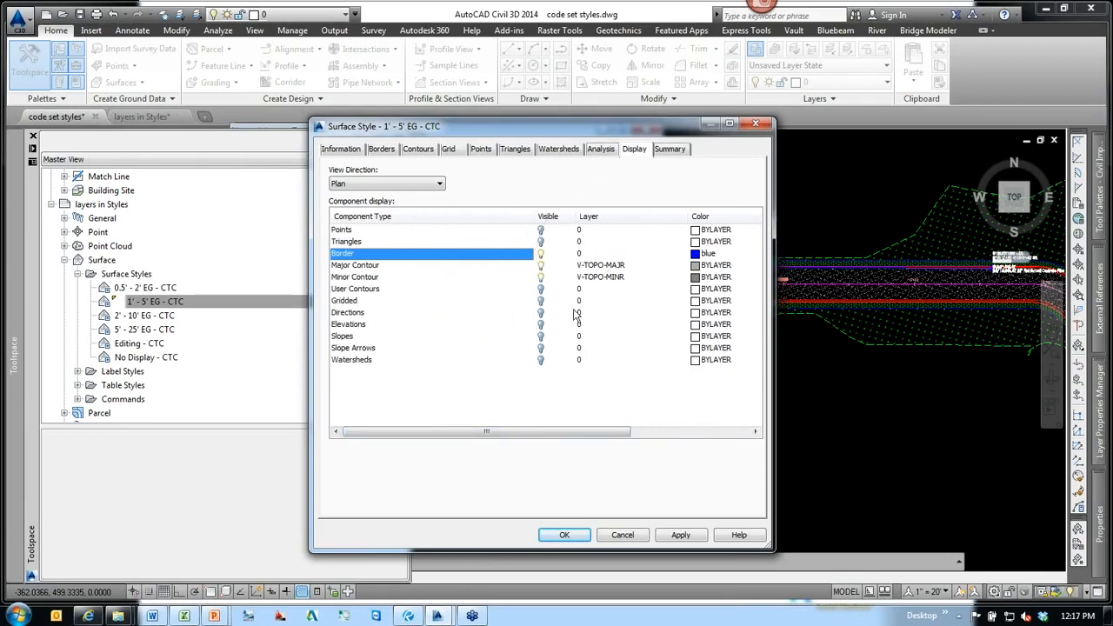
pyautogui.moveTo(485, 435); pyautogui.dragTo(444, 439)
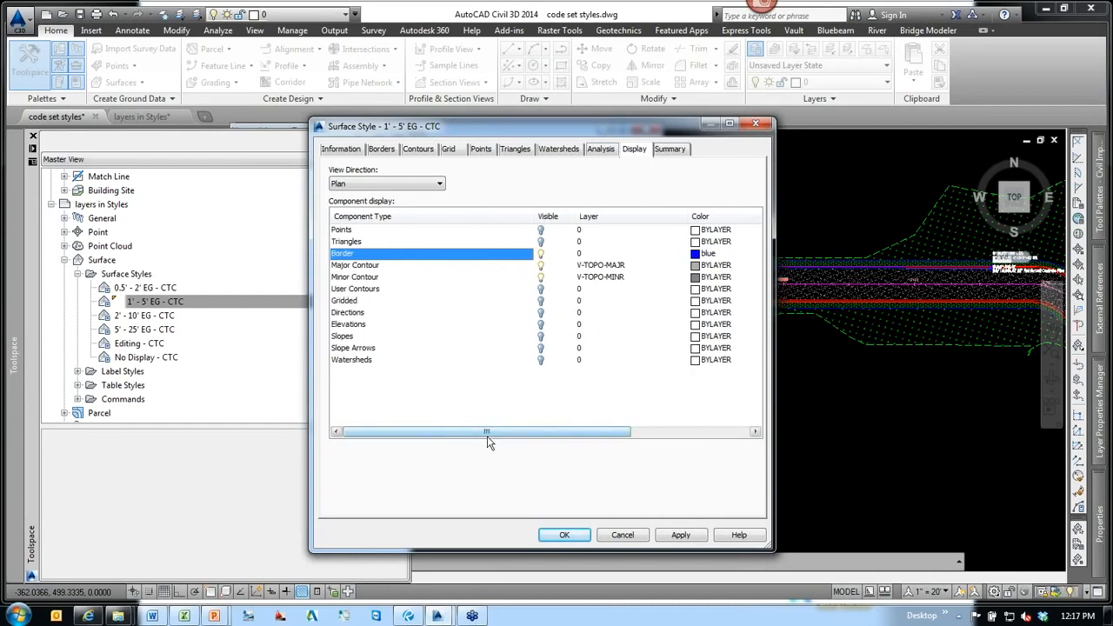
pyautogui.moveTo(487, 432); pyautogui.dragTo(605, 432)
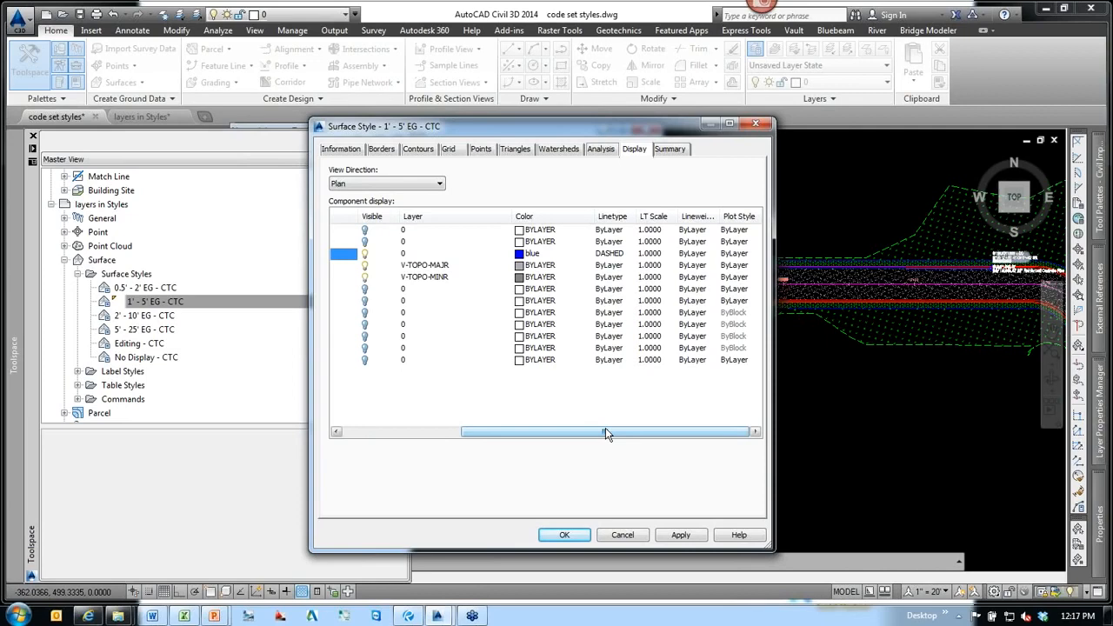
pyautogui.moveTo(605, 432); pyautogui.dragTo(455, 434)
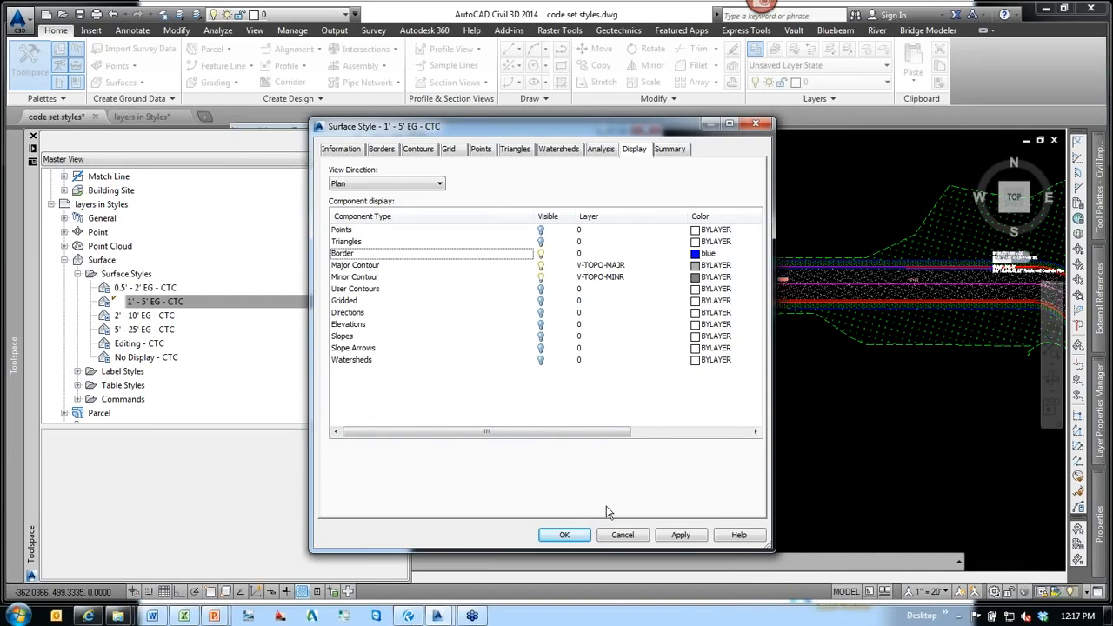
pyautogui.click(623, 536)
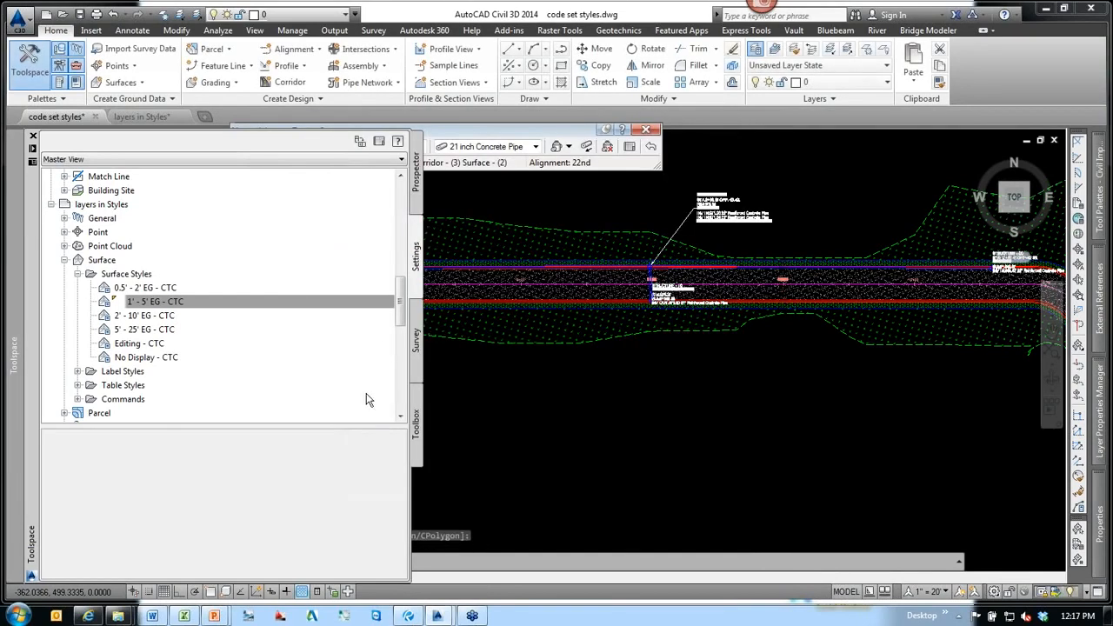
# Switch to the PowerPoint slide show, review the Philosophies and Rules of Thumb slide, and advance to Settings Hierarchy.
pyautogui.moveTo(216, 616)
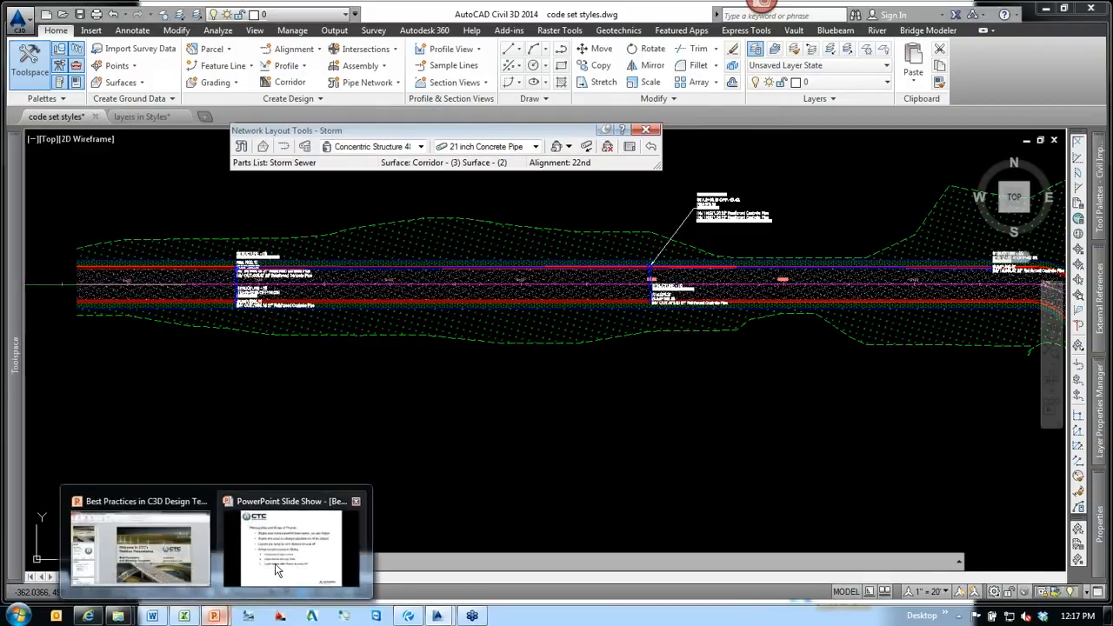
pyautogui.click(275, 561)
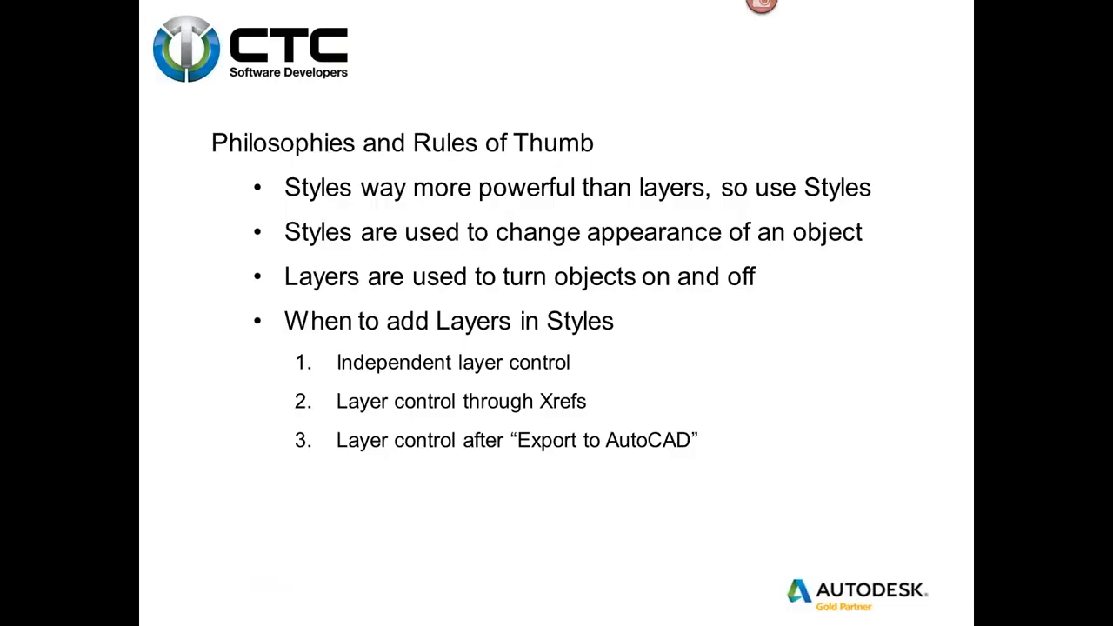
pyautogui.click(600, 402)
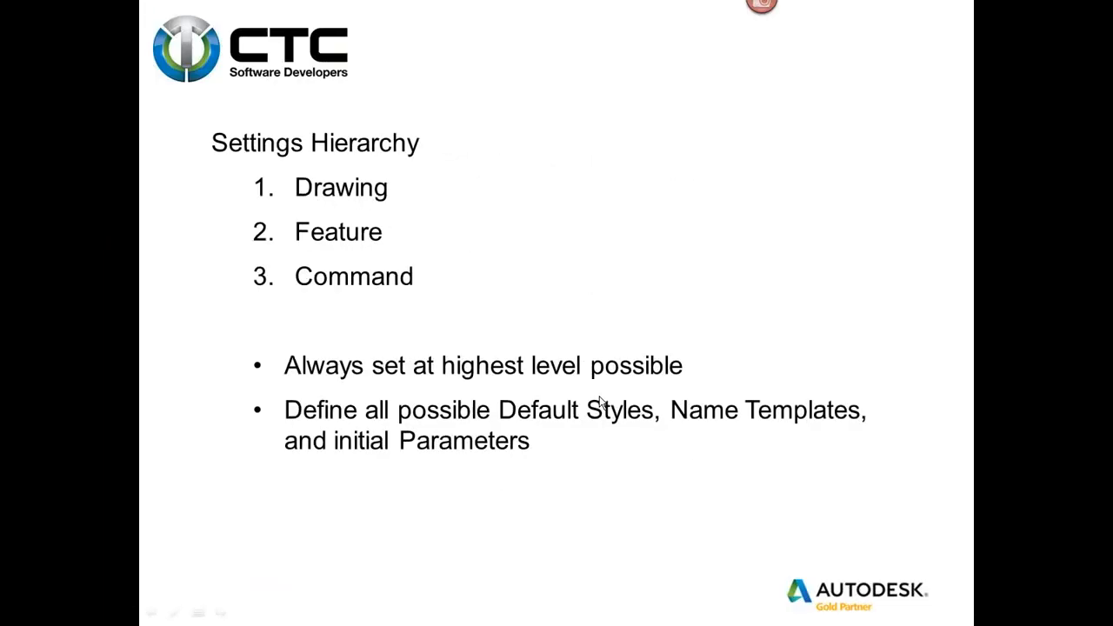
pyautogui.press('Left')
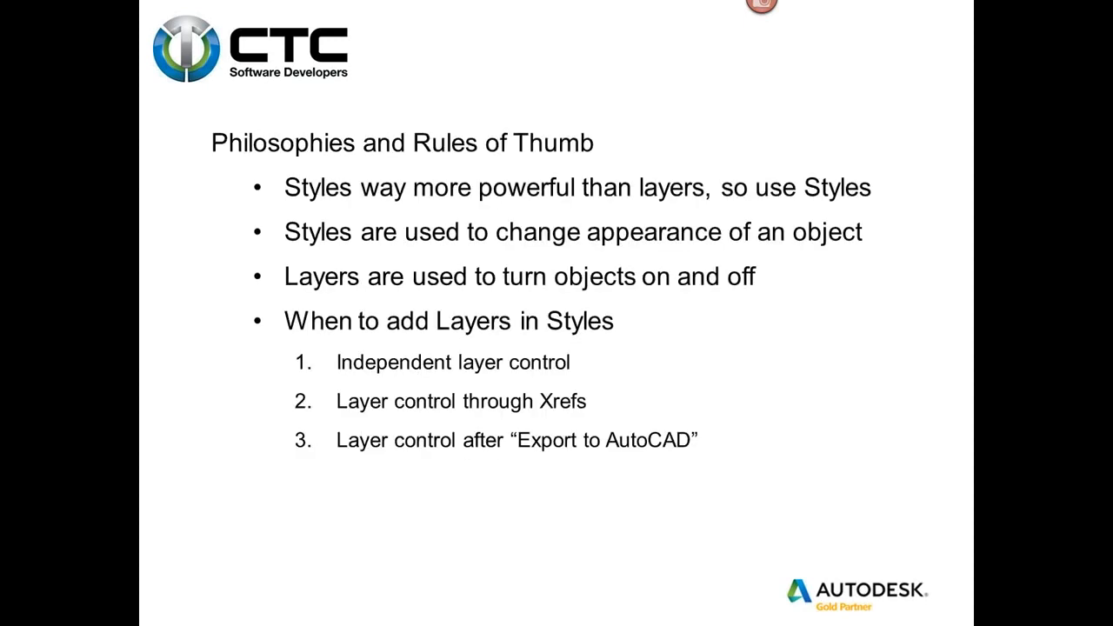
pyautogui.press('Right')
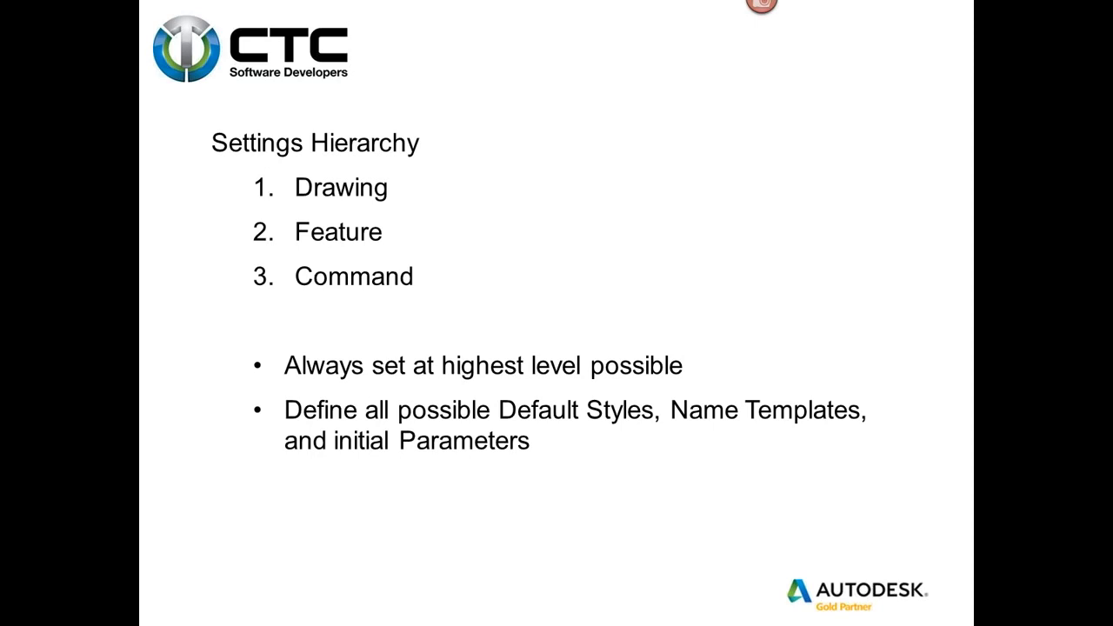
# Switch back to AutoCAD Civil 3D, keep the Toolspace palette permanently open and widen it.
pyautogui.hotkey('alt', 'Tab')
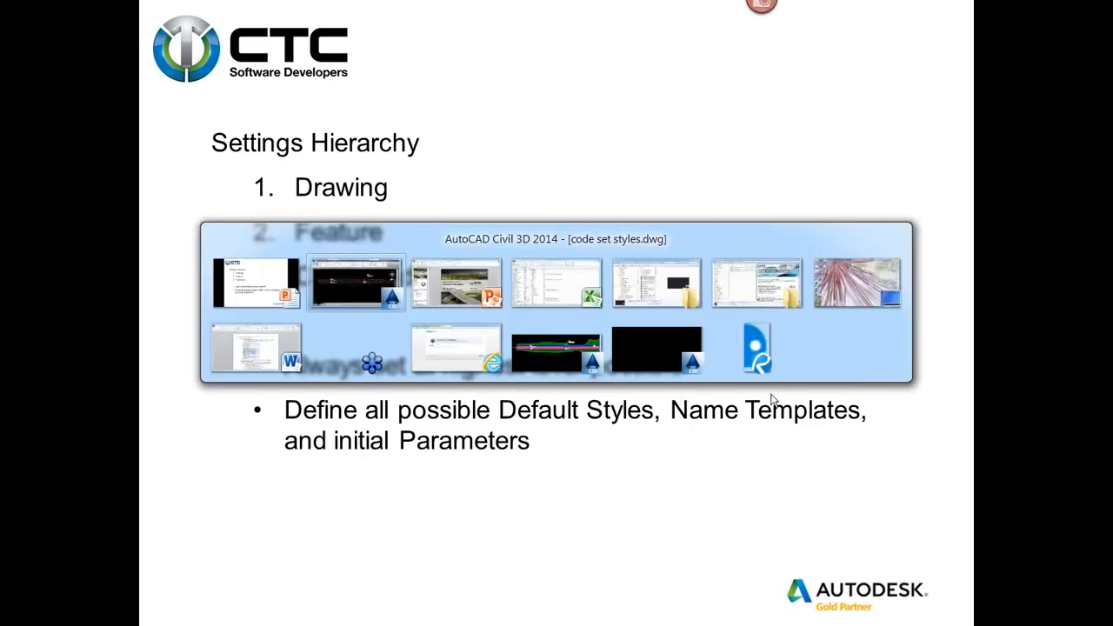
pyautogui.click(366, 287)
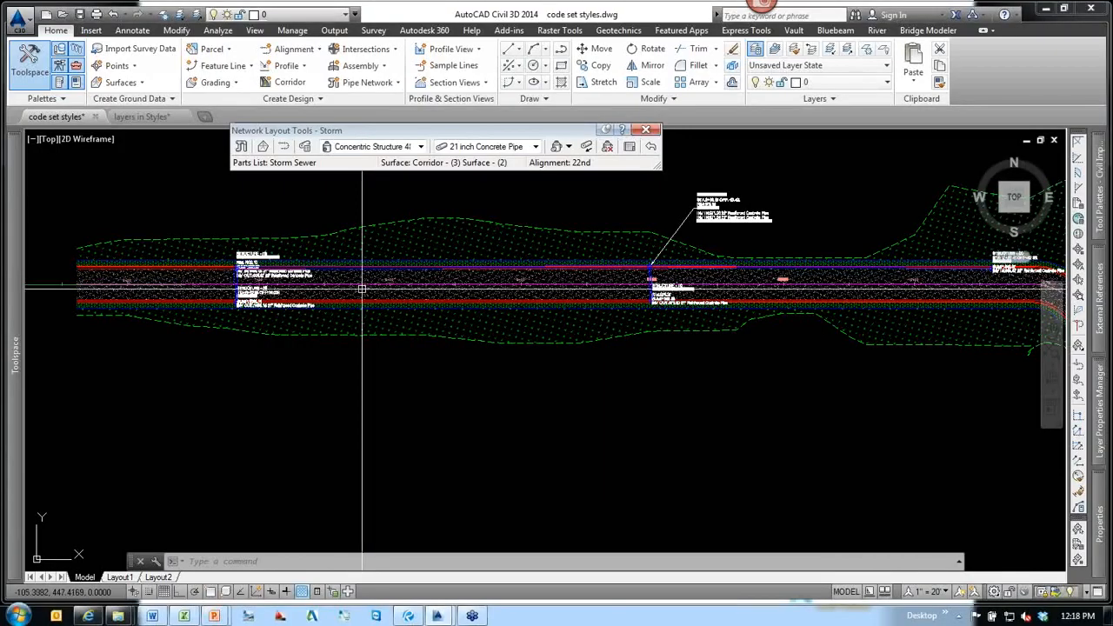
pyautogui.click(227, 395)
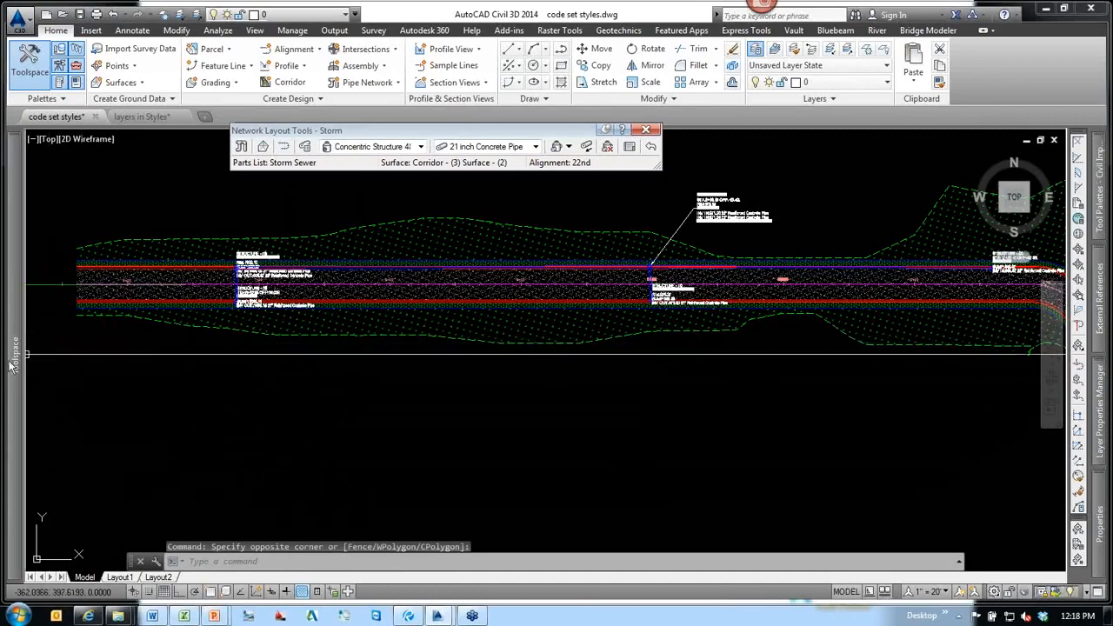
pyautogui.moveTo(10, 368)
pyautogui.click(33, 146)
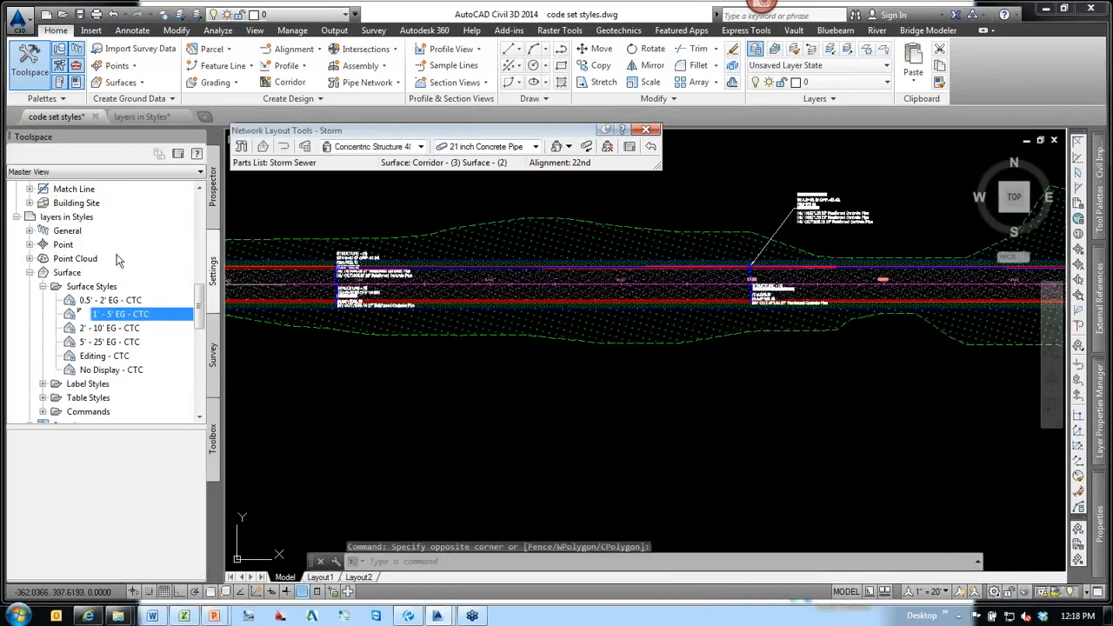
pyautogui.moveTo(253, 322); pyautogui.dragTo(369, 322)
# Collapse the layers in Styles drawing tree and check the settings options offered for the code set styles drawing and its Surface collection.
pyautogui.click(15, 217)
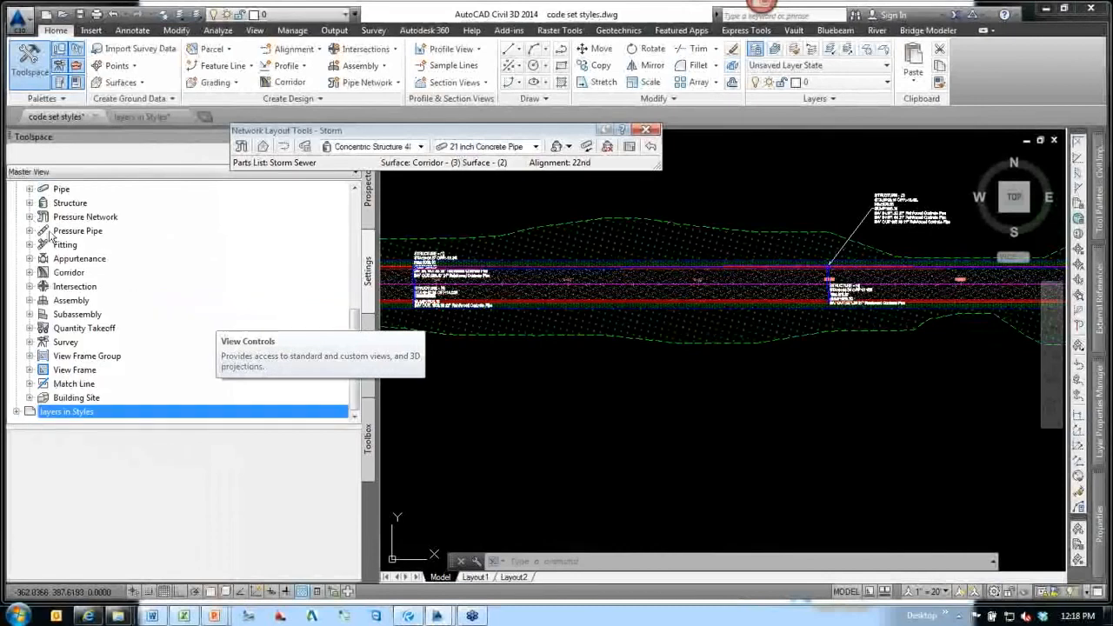
pyautogui.scroll(10, 104, 252)
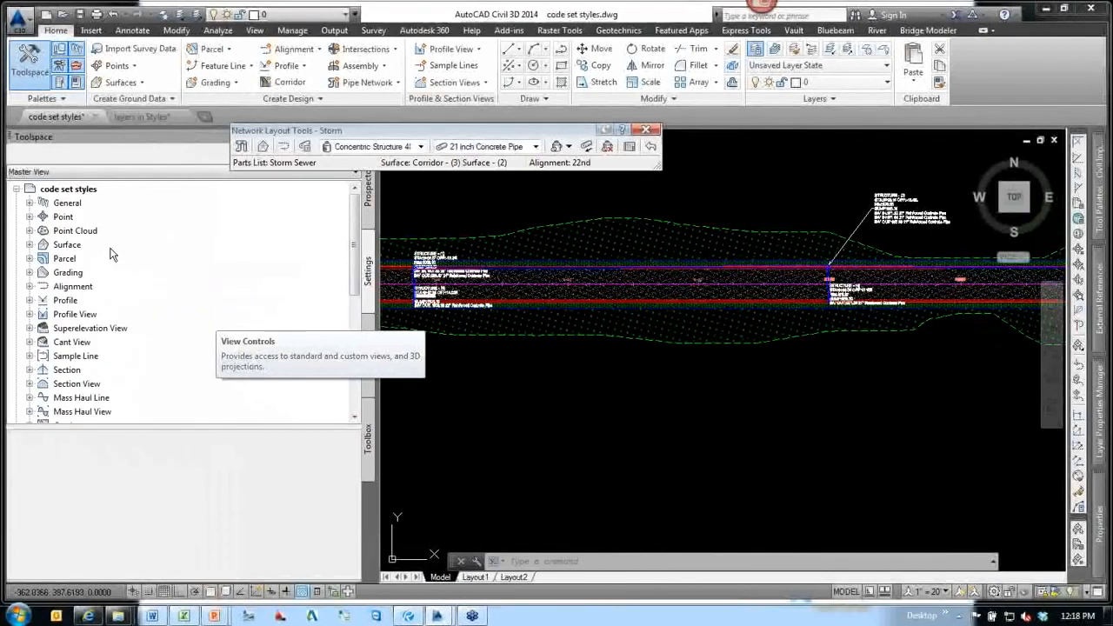
pyautogui.rightClick(67, 190)
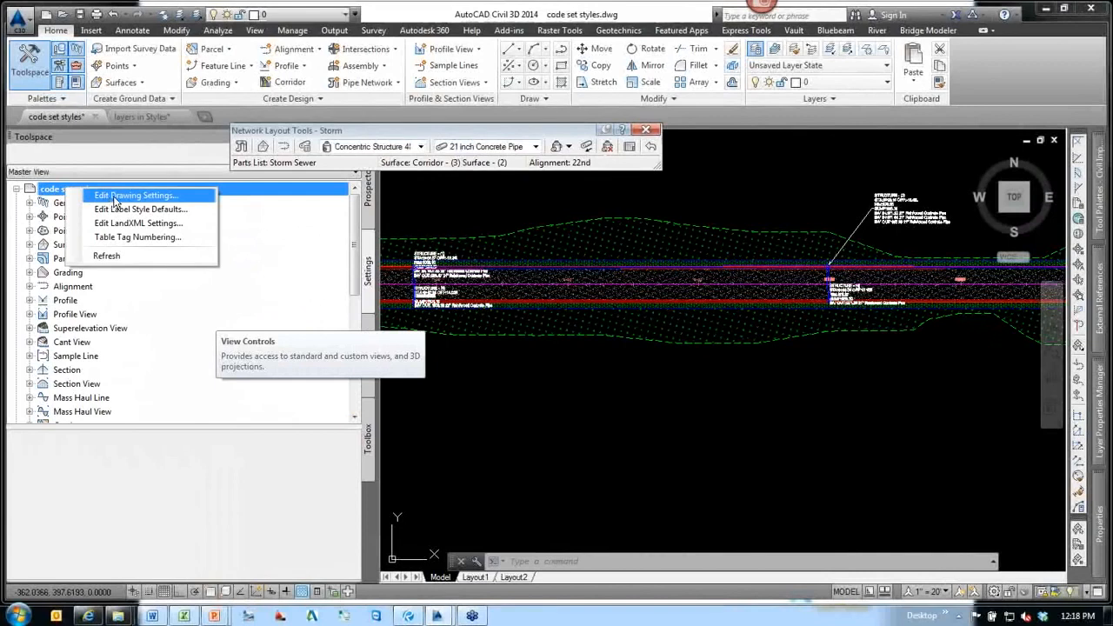
pyautogui.click(63, 205)
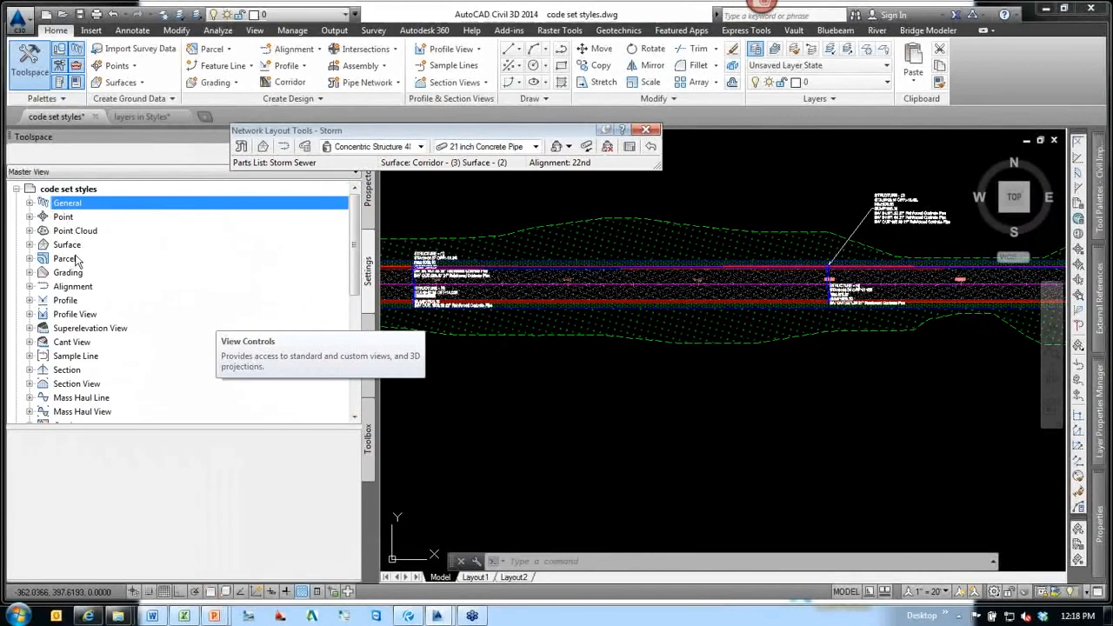
pyautogui.rightClick(72, 247)
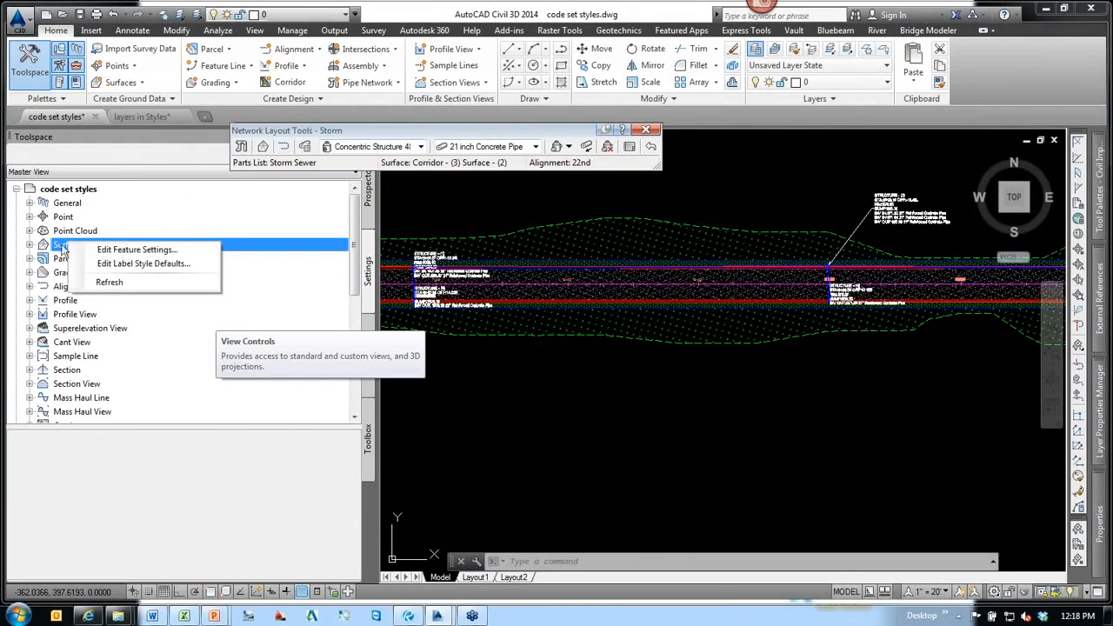
# Expand the Surface collection of code set styles, browse its list of commands and collapse that list again.
pyautogui.click(30, 246)
pyautogui.click(42, 300)
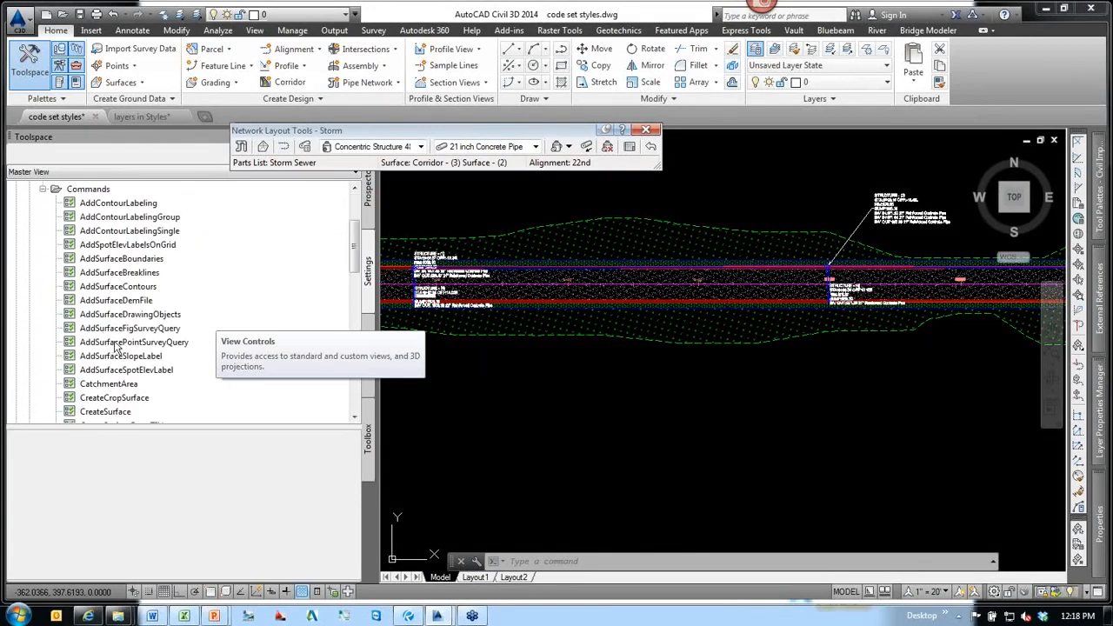
pyautogui.click(111, 384)
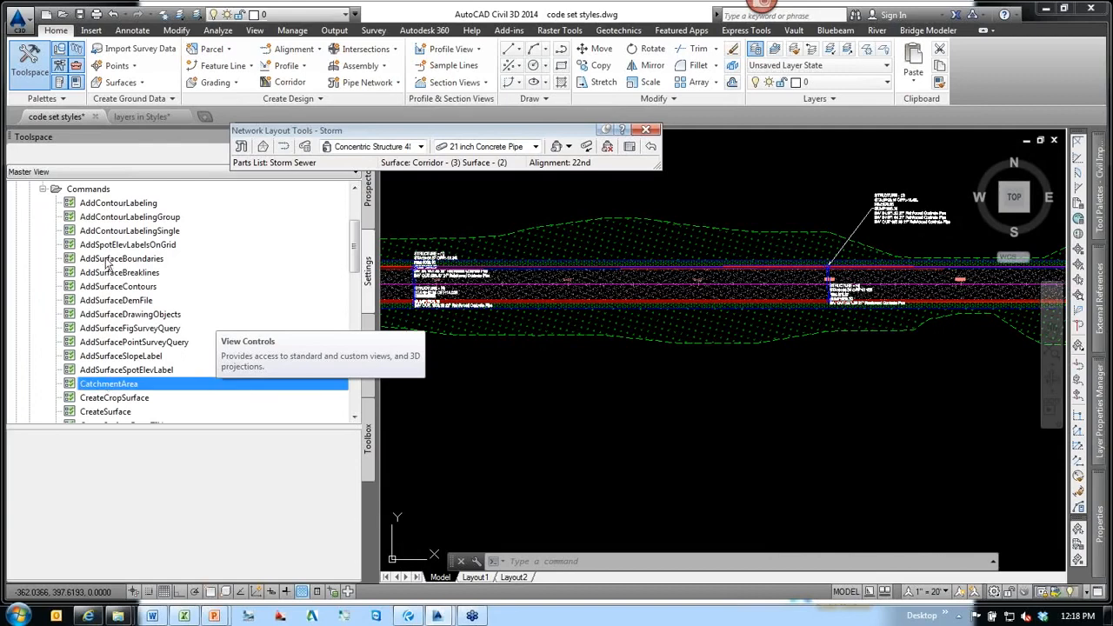
pyautogui.scroll(-1, 111, 355)
pyautogui.scroll(-1, 108, 348)
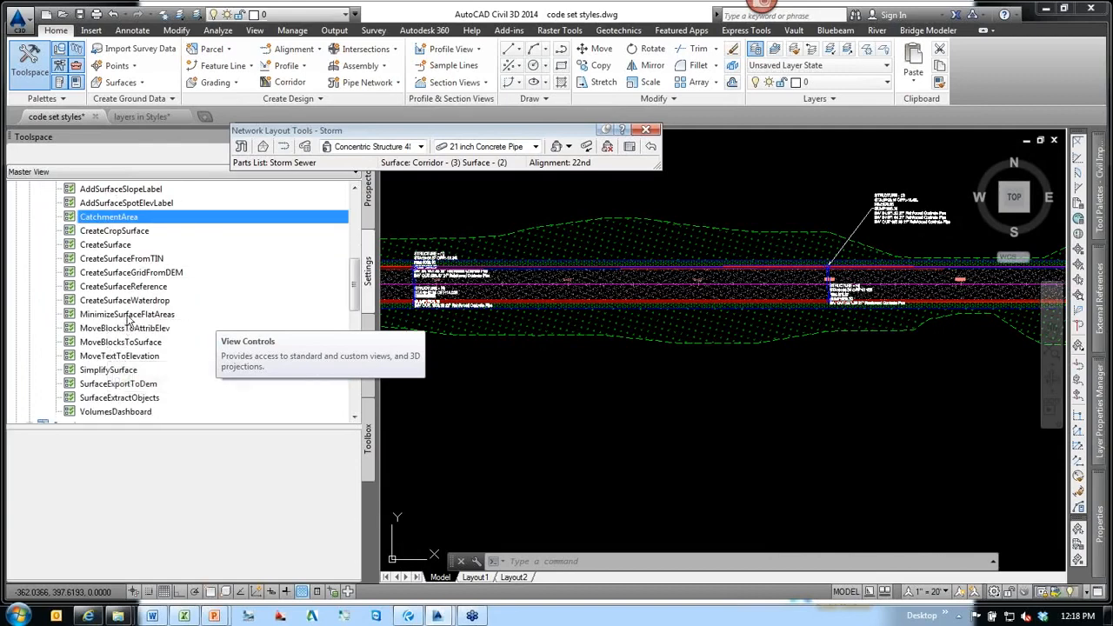
pyautogui.scroll(-2, 128, 324)
pyautogui.scroll(6, 128, 323)
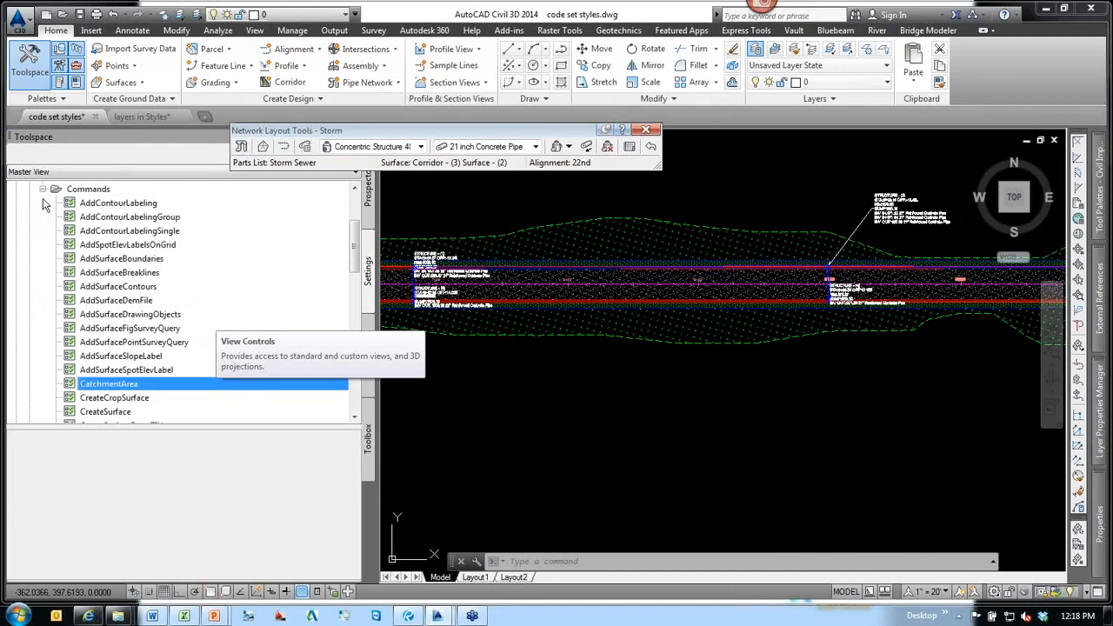
pyautogui.click(41, 190)
pyautogui.scroll(3, 87, 254)
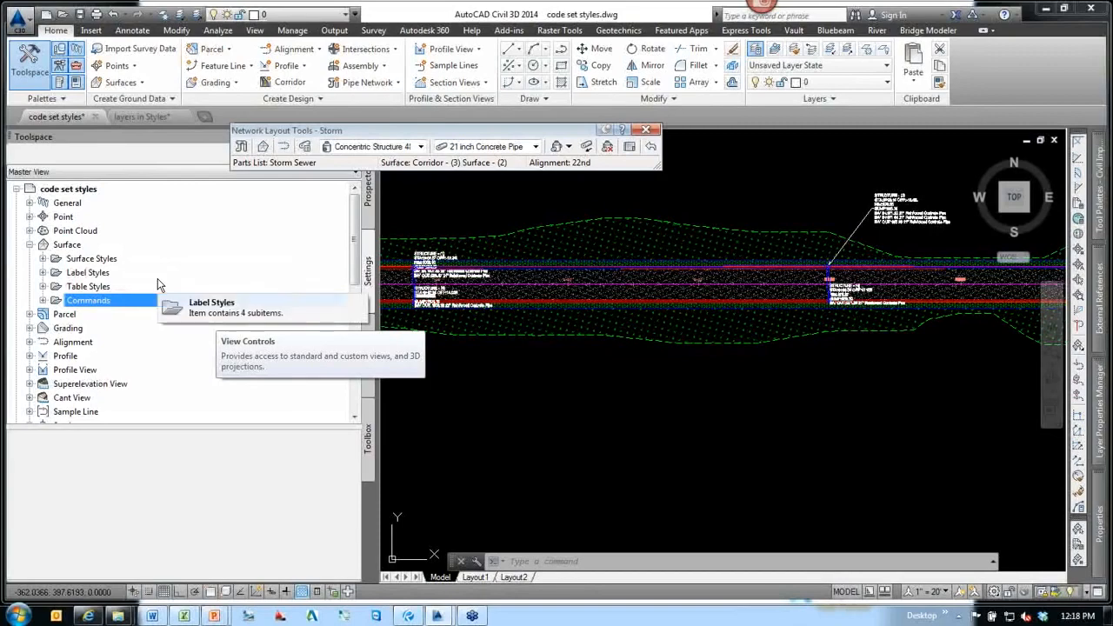
# Review the General ambient settings in the drawing settings of code set styles and close them without changes.
pyautogui.click(95, 259)
pyautogui.click(76, 189)
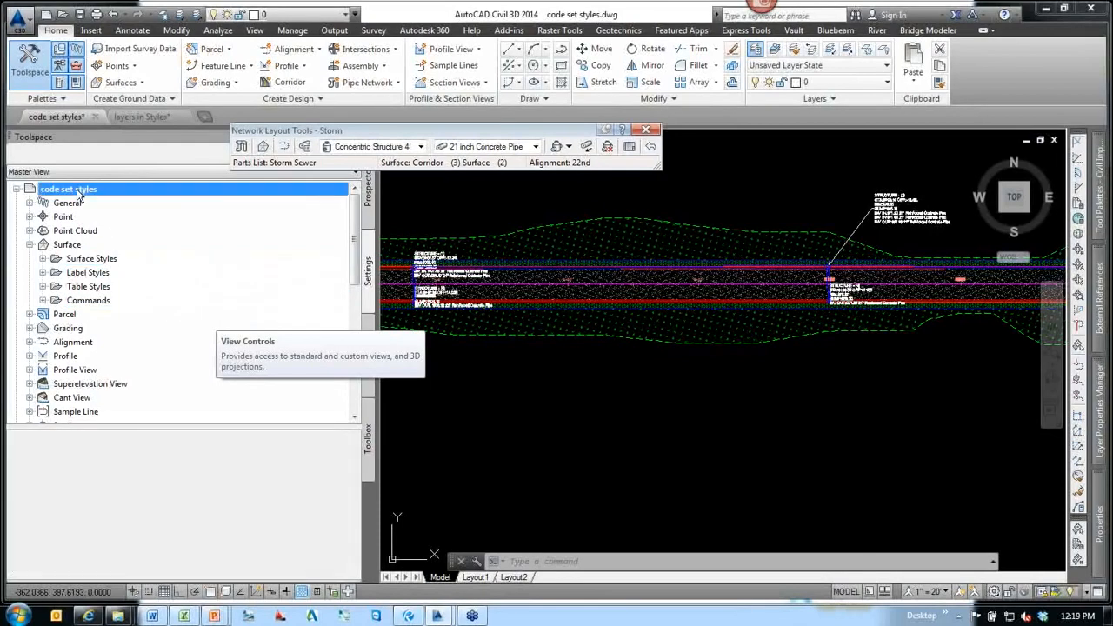
pyautogui.rightClick(77, 193)
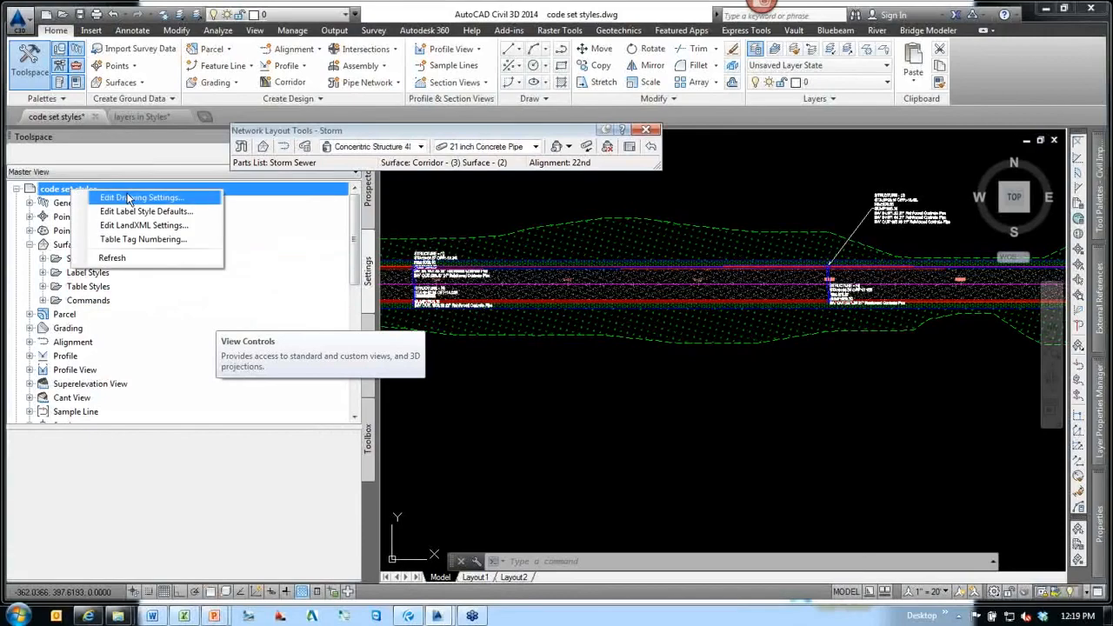
pyautogui.click(128, 199)
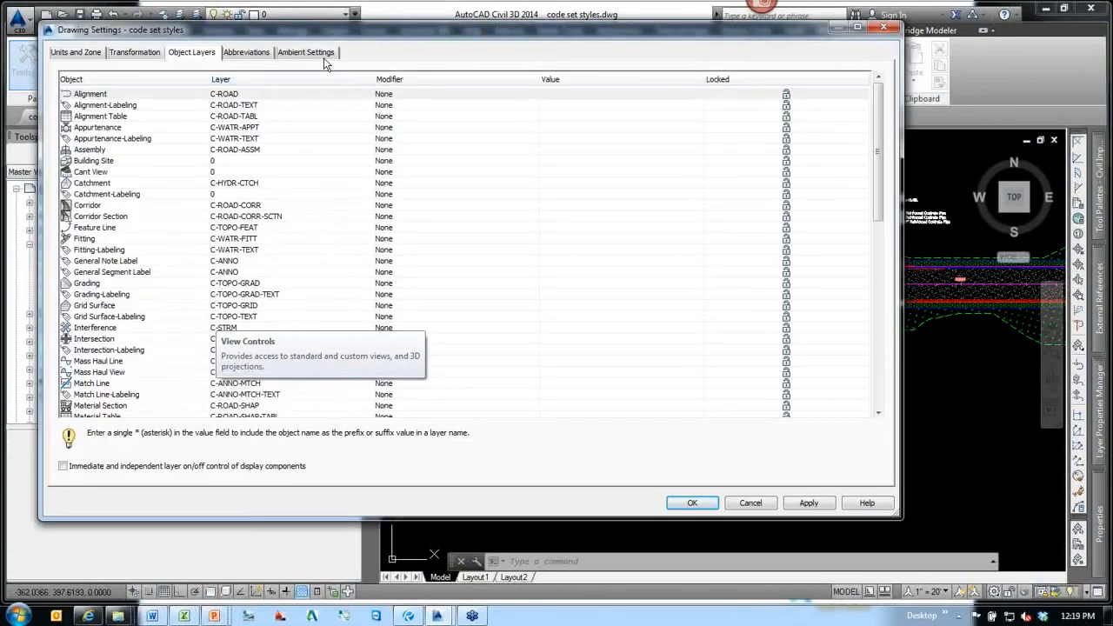
pyautogui.click(305, 53)
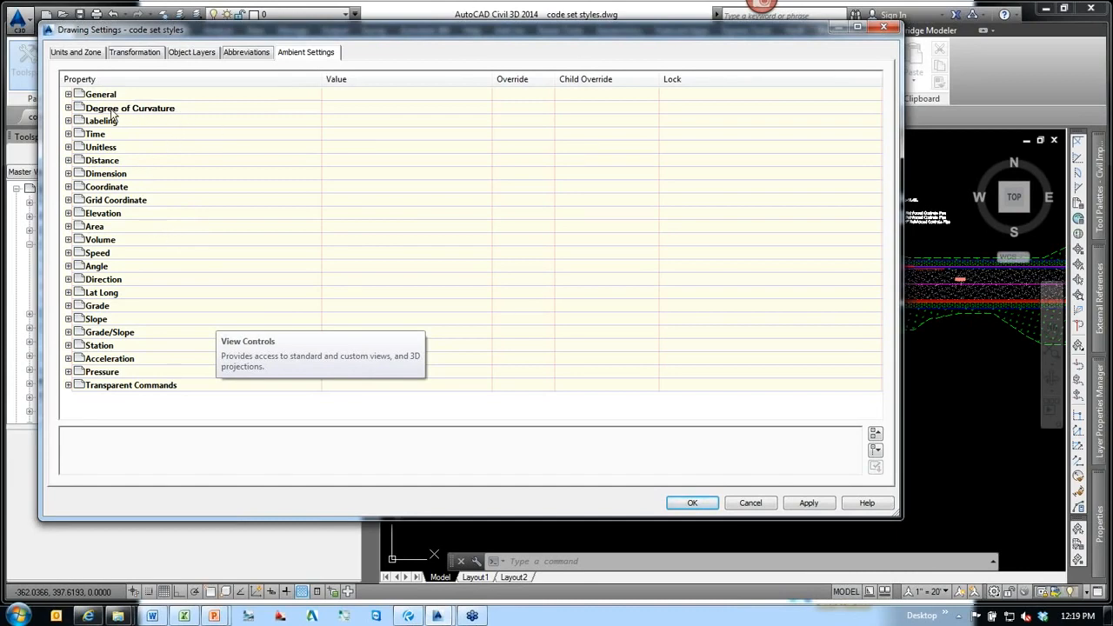
pyautogui.click(68, 94)
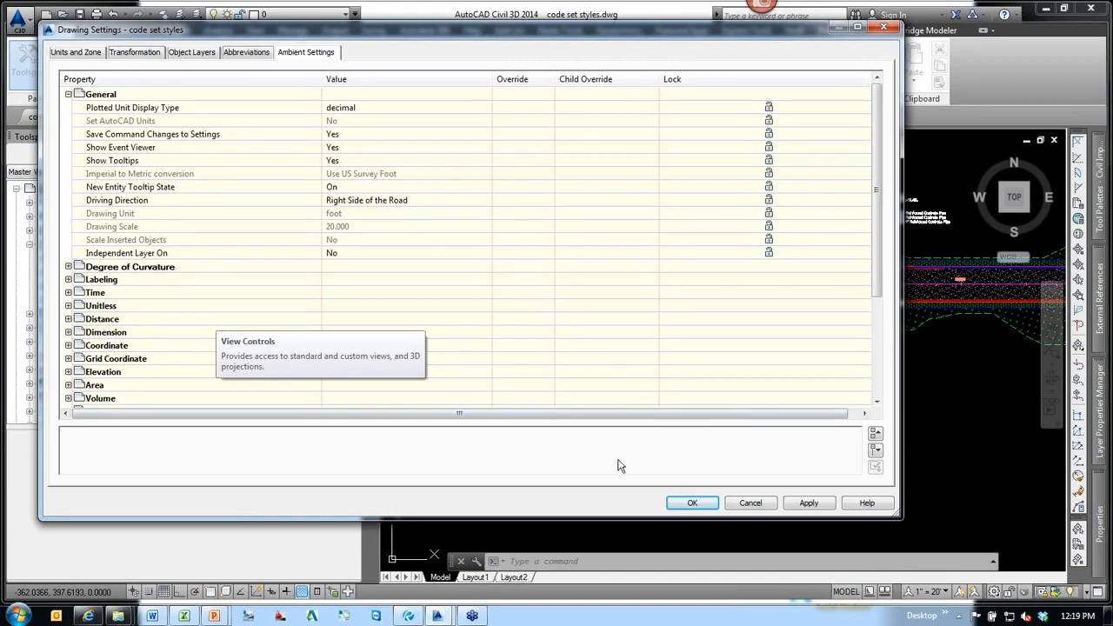
pyautogui.click(744, 502)
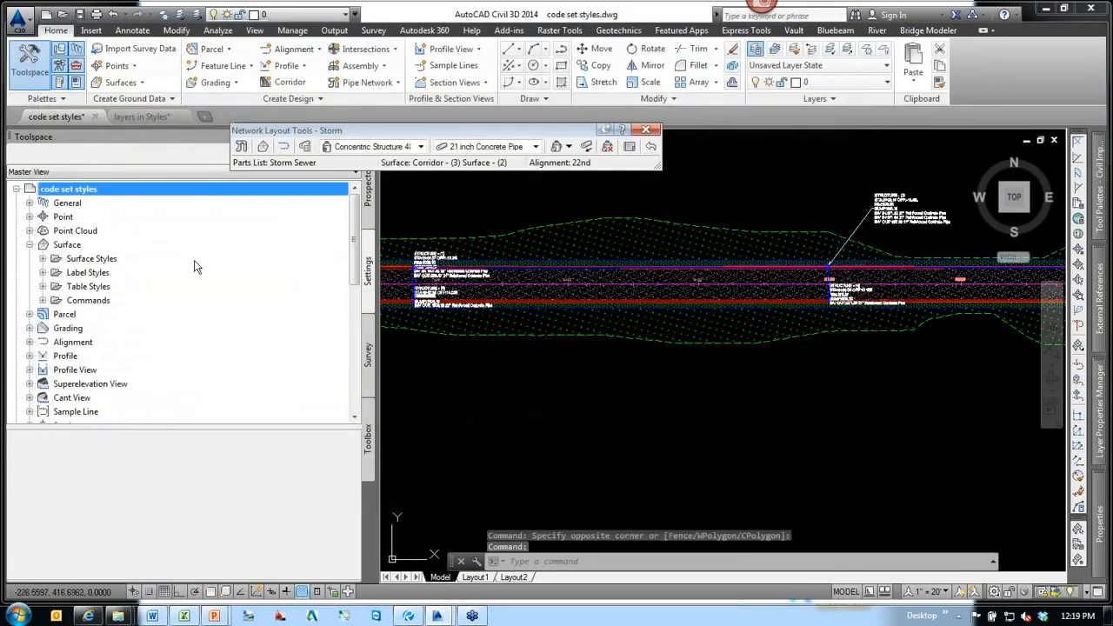
# Set the Surface Default Style to Contours 1' and 5' (Design) in the feature settings of the Surface collection.
pyautogui.rightClick(61, 248)
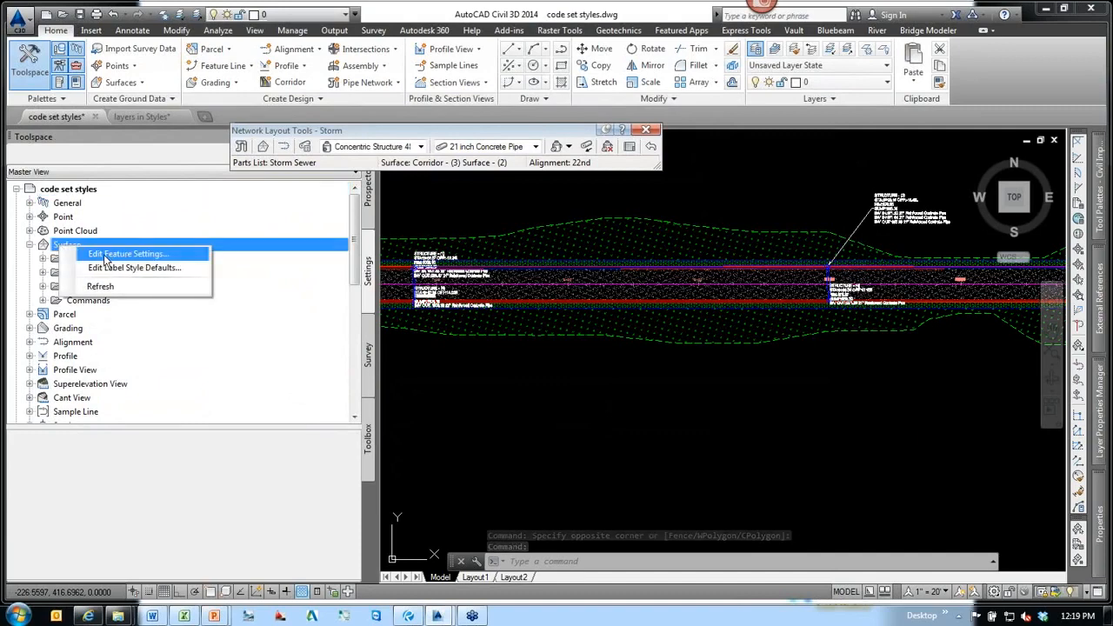
pyautogui.click(106, 254)
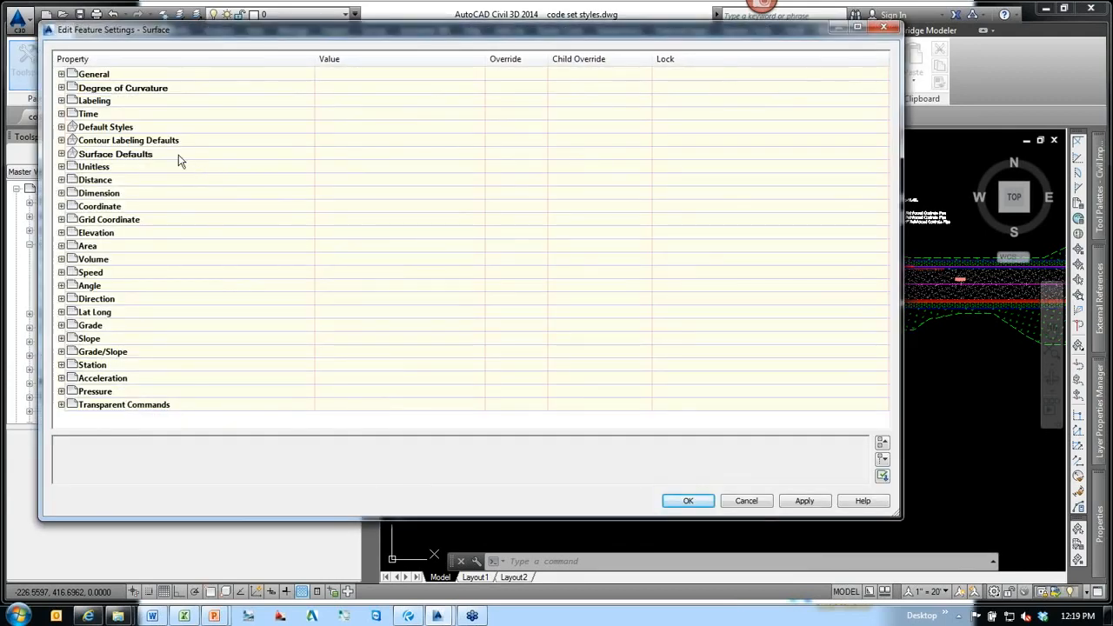
pyautogui.click(106, 129)
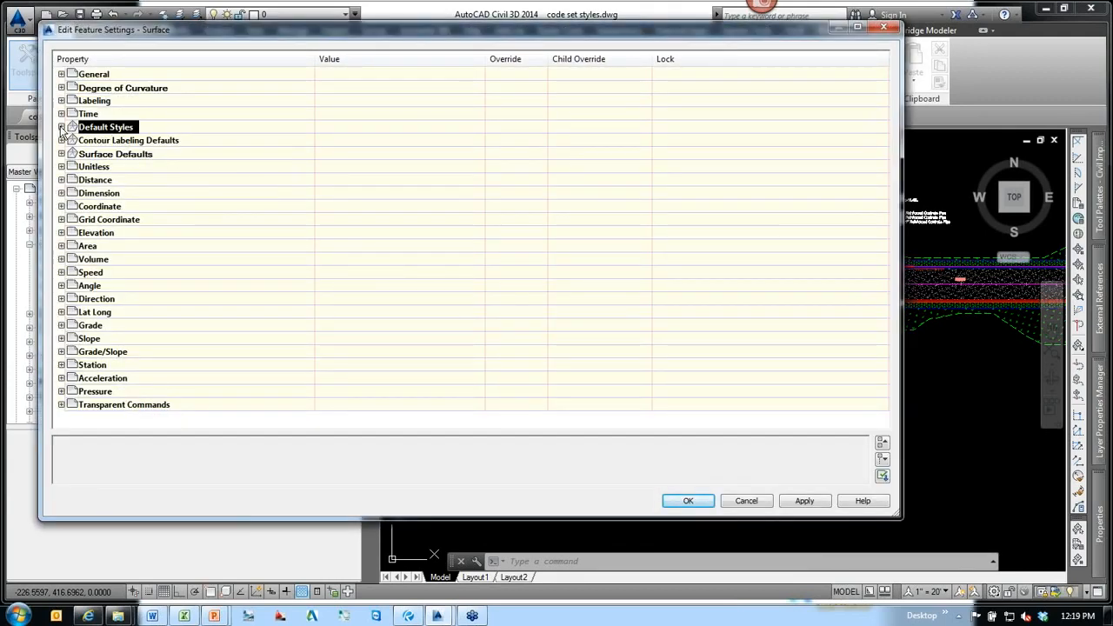
pyautogui.click(62, 128)
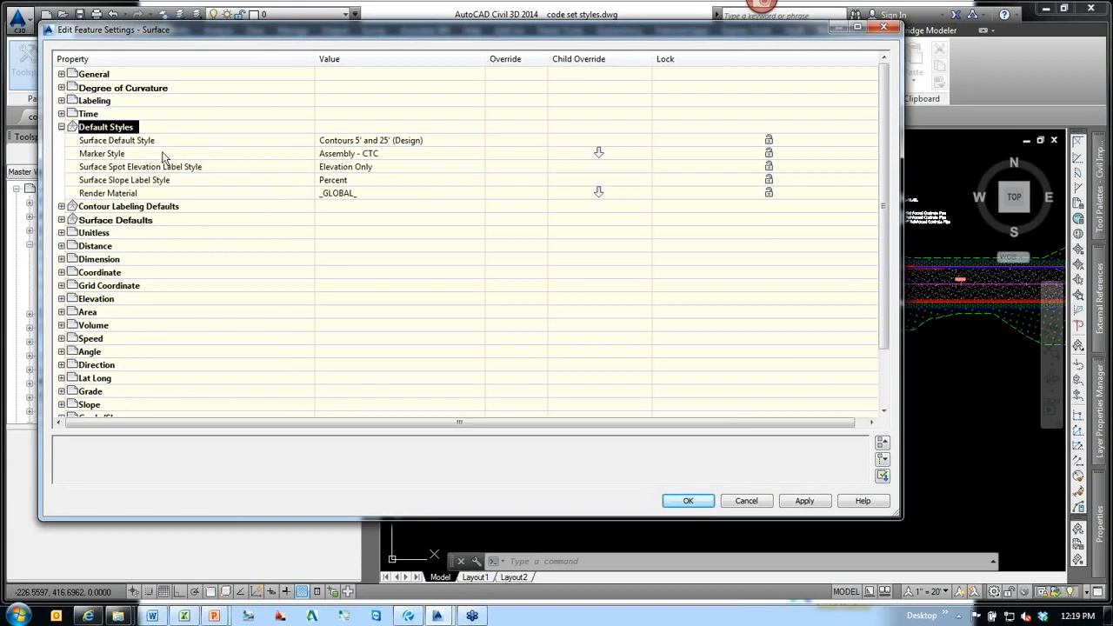
pyautogui.click(130, 142)
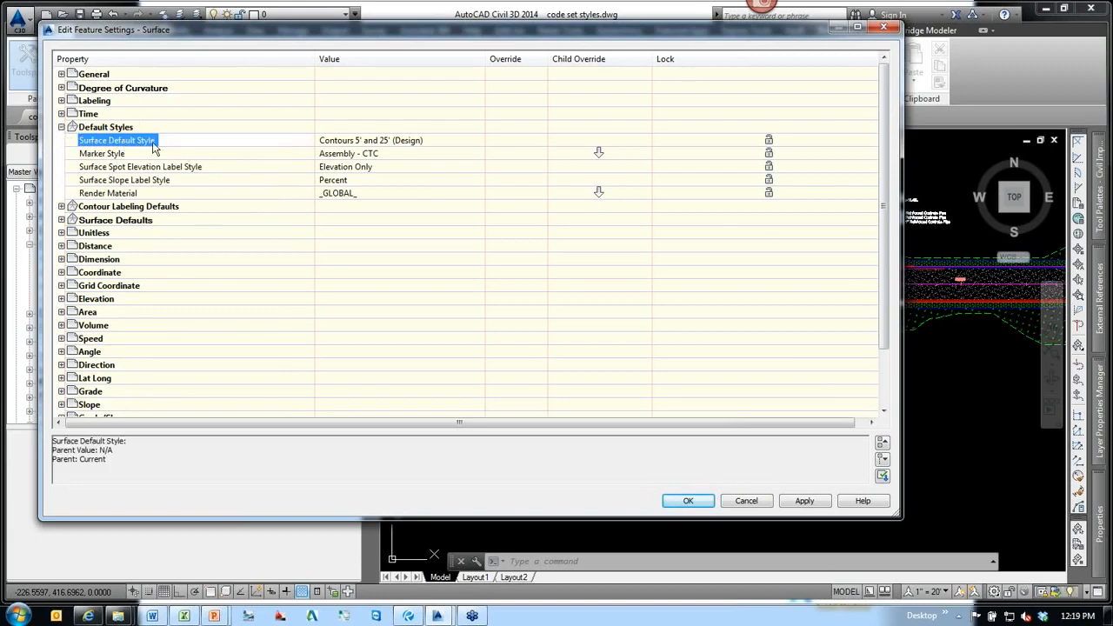
pyautogui.click(412, 143)
pyautogui.click(479, 140)
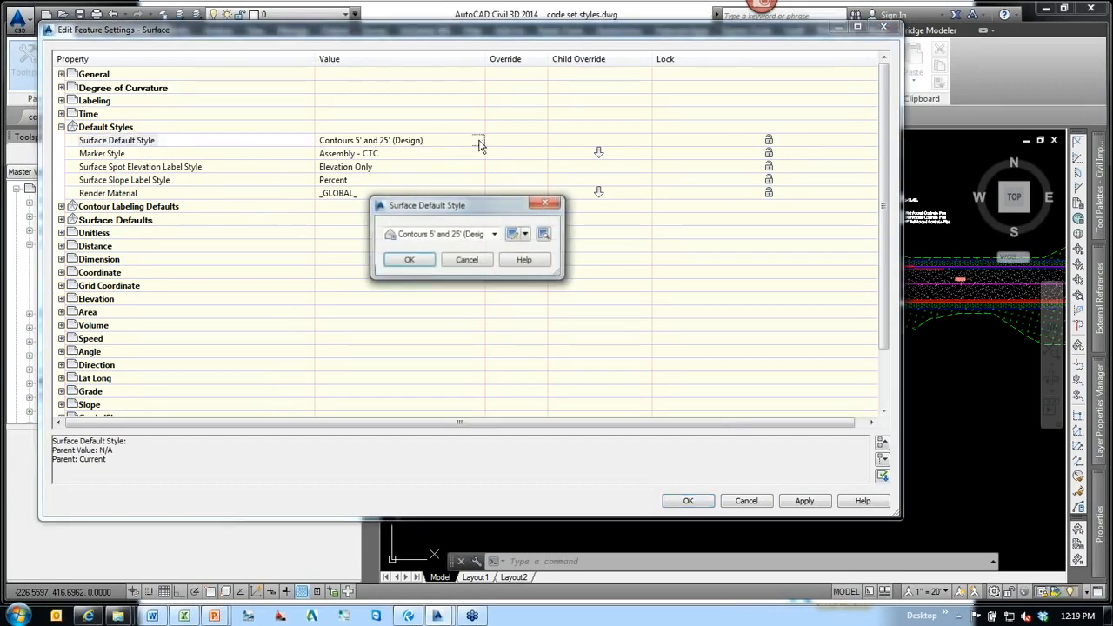
pyautogui.click(462, 235)
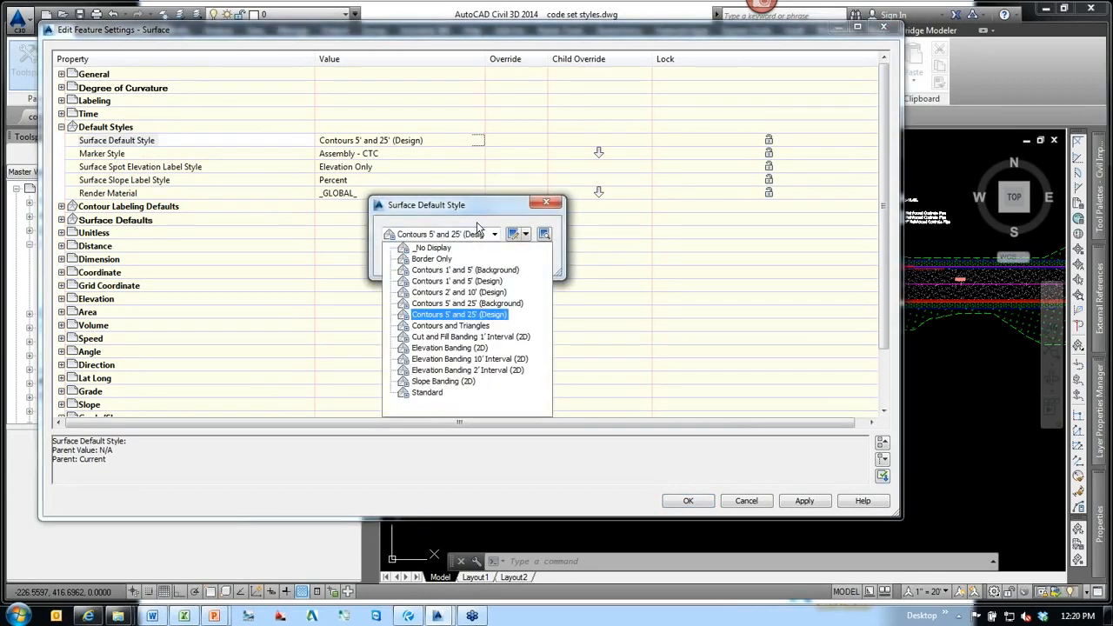
pyautogui.click(470, 283)
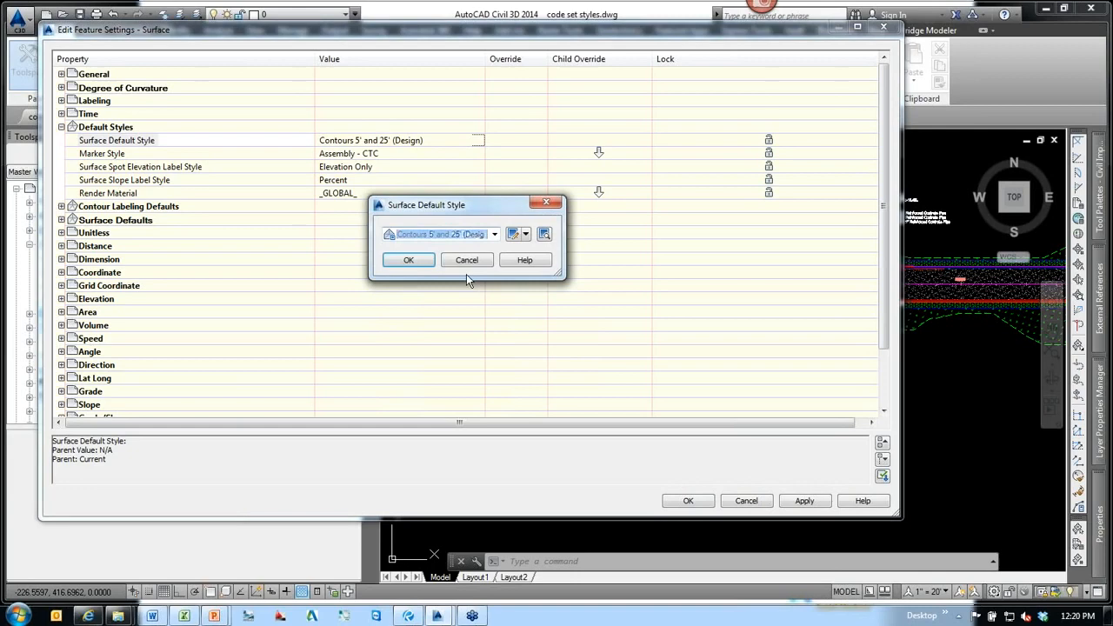
pyautogui.click(412, 261)
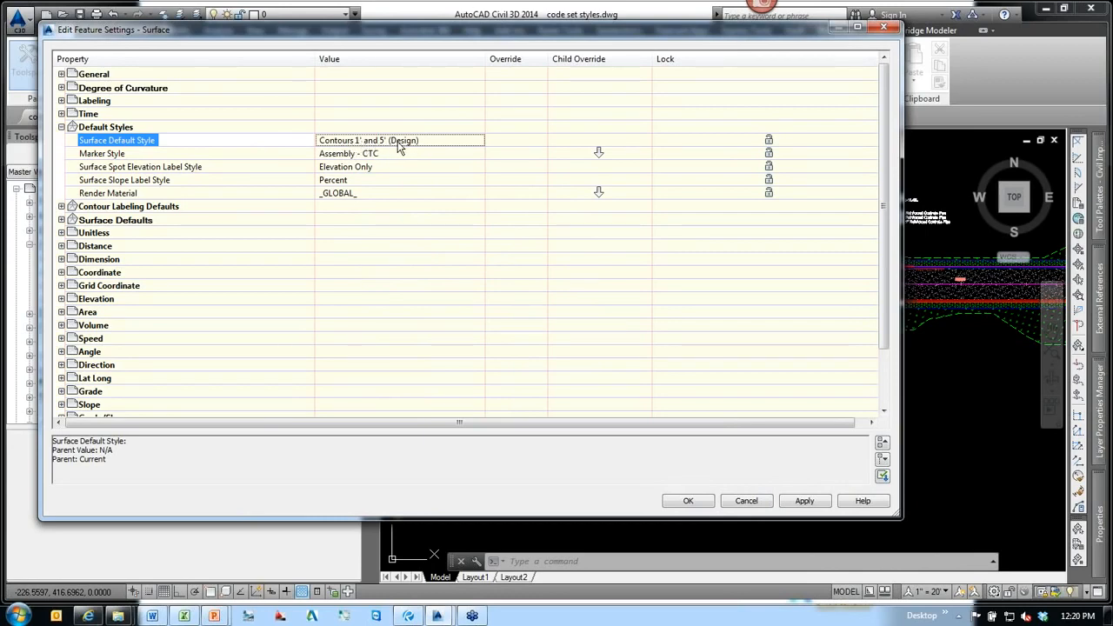
pyautogui.click(688, 503)
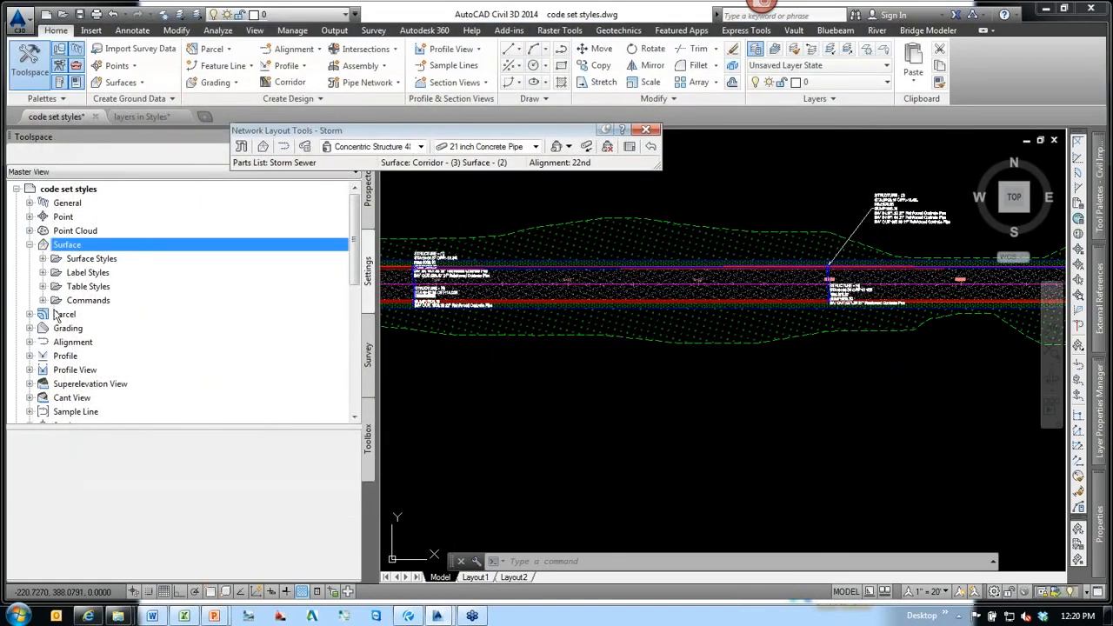
# Open the command settings of CreateSurfaceReference from the commands of the Surface collection.
pyautogui.click(43, 300)
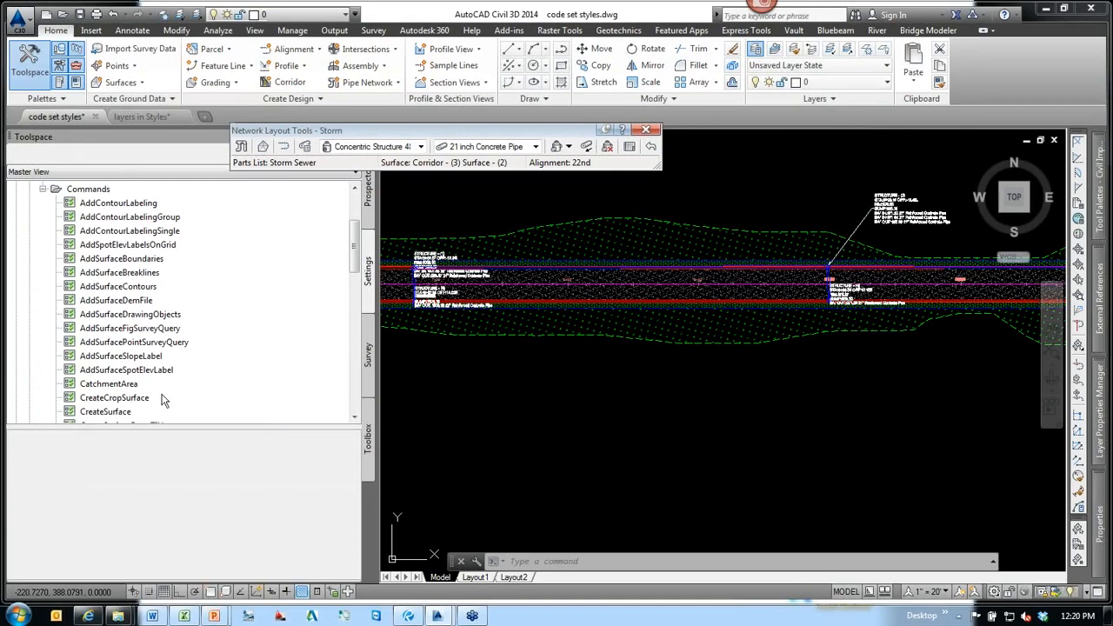
pyautogui.click(149, 315)
pyautogui.scroll(-1, 189, 338)
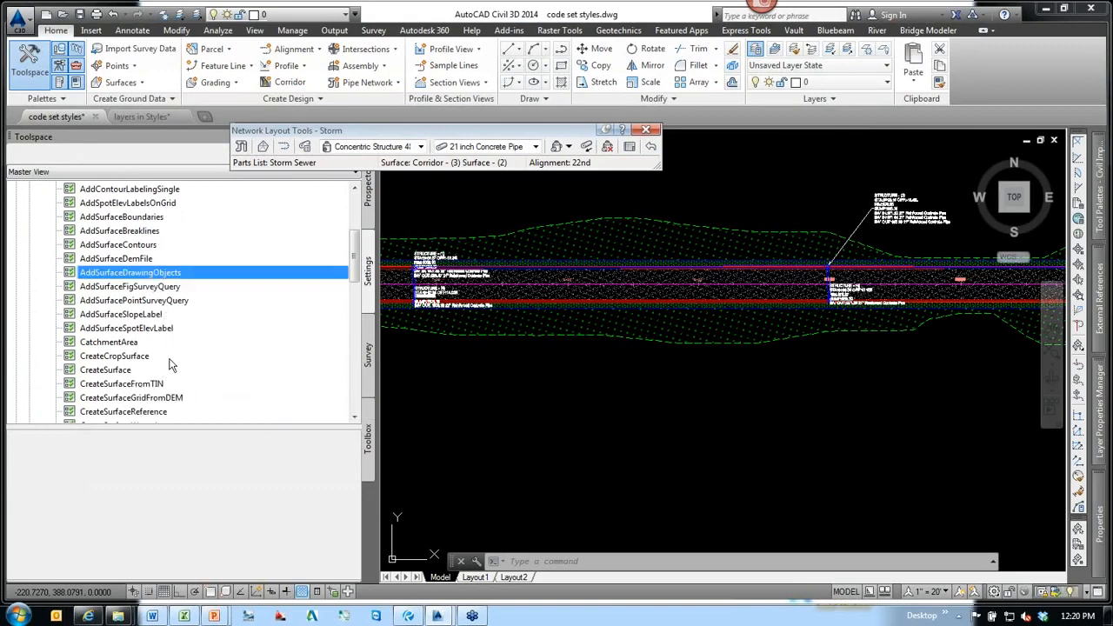
pyautogui.click(172, 327)
pyautogui.scroll(-1, 179, 324)
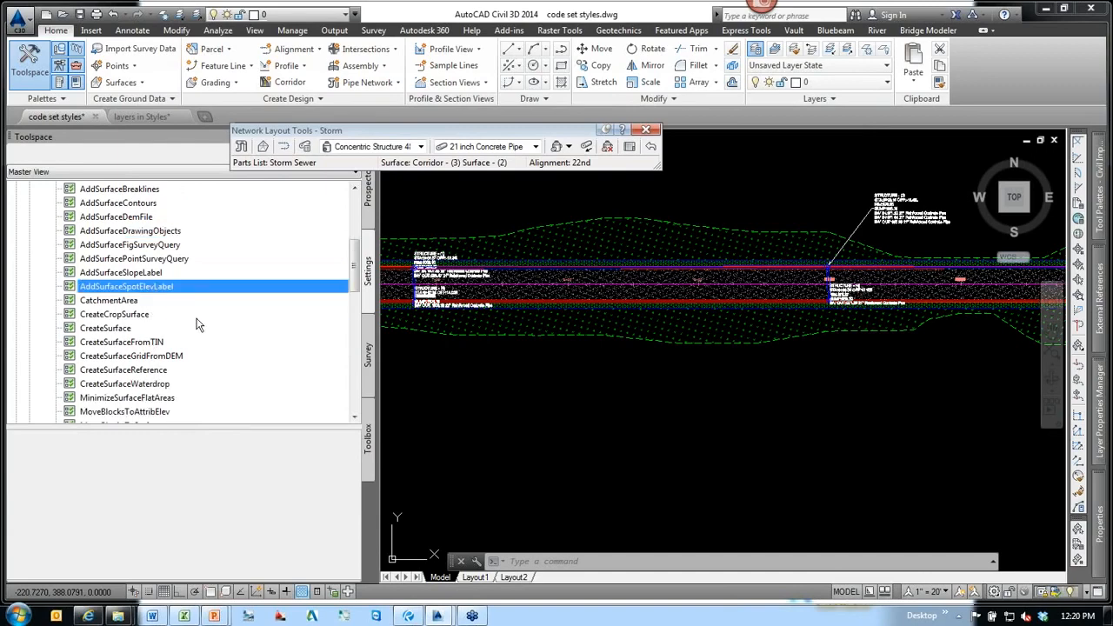
pyautogui.rightClick(113, 371)
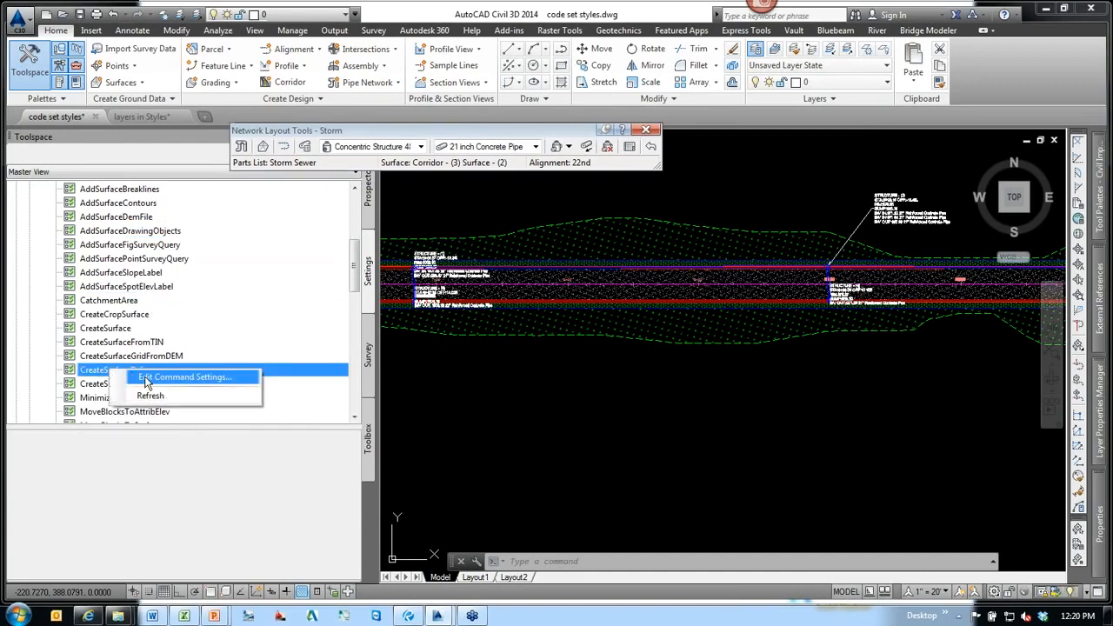
pyautogui.click(146, 380)
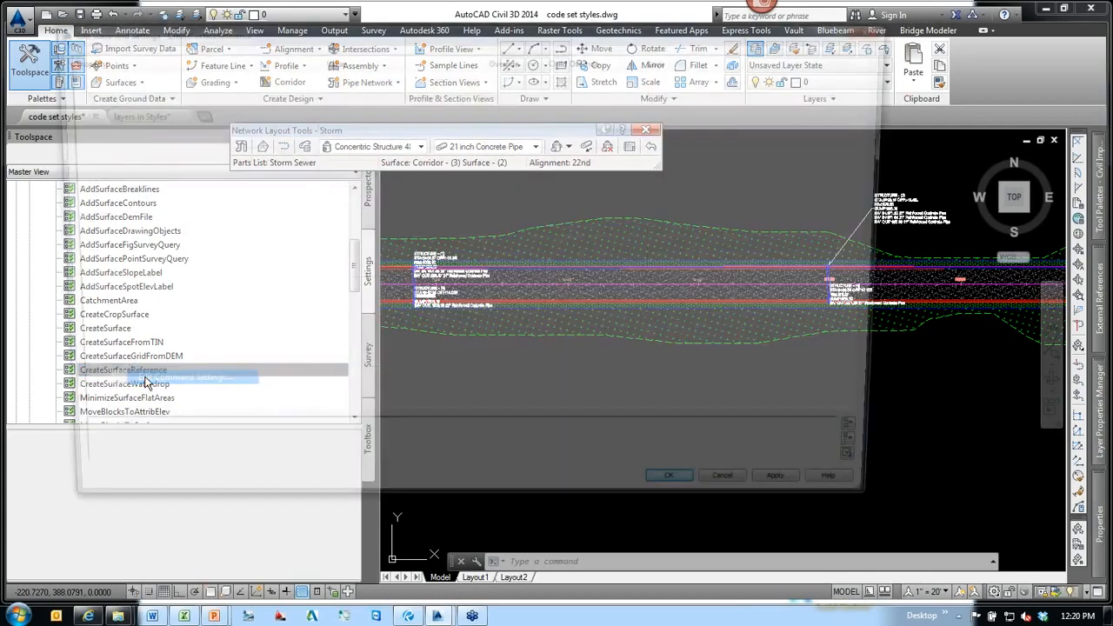
# Override the Surface Default Style of the CreateSurfaceReference command with Contours 1' and 5' (Background) and accept the settings.
pyautogui.click(62, 140)
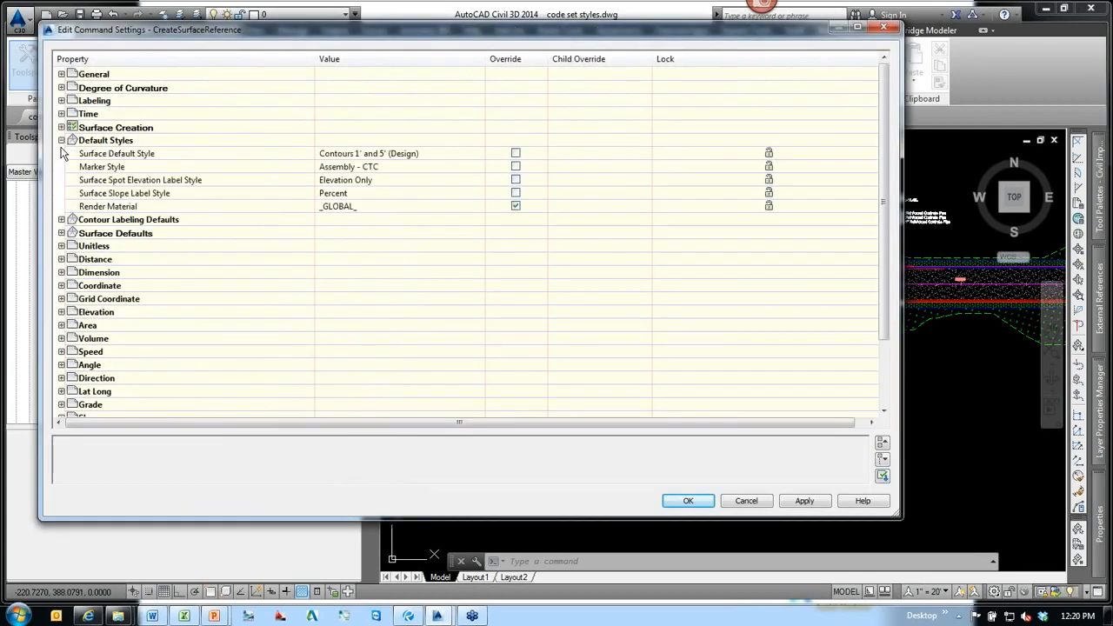
pyautogui.click(194, 157)
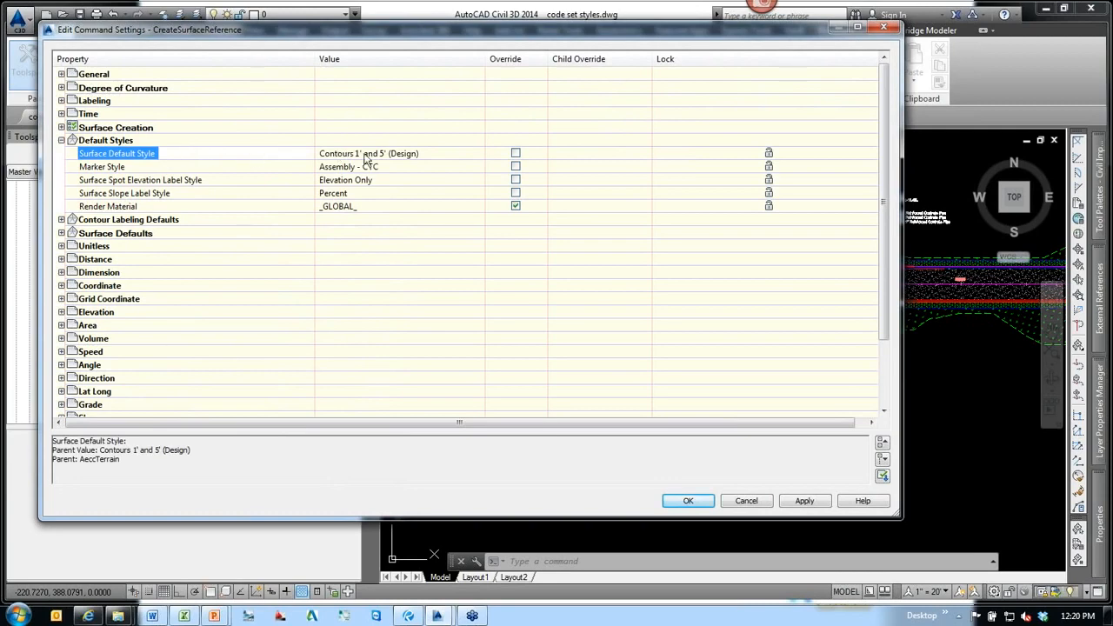
pyautogui.click(435, 158)
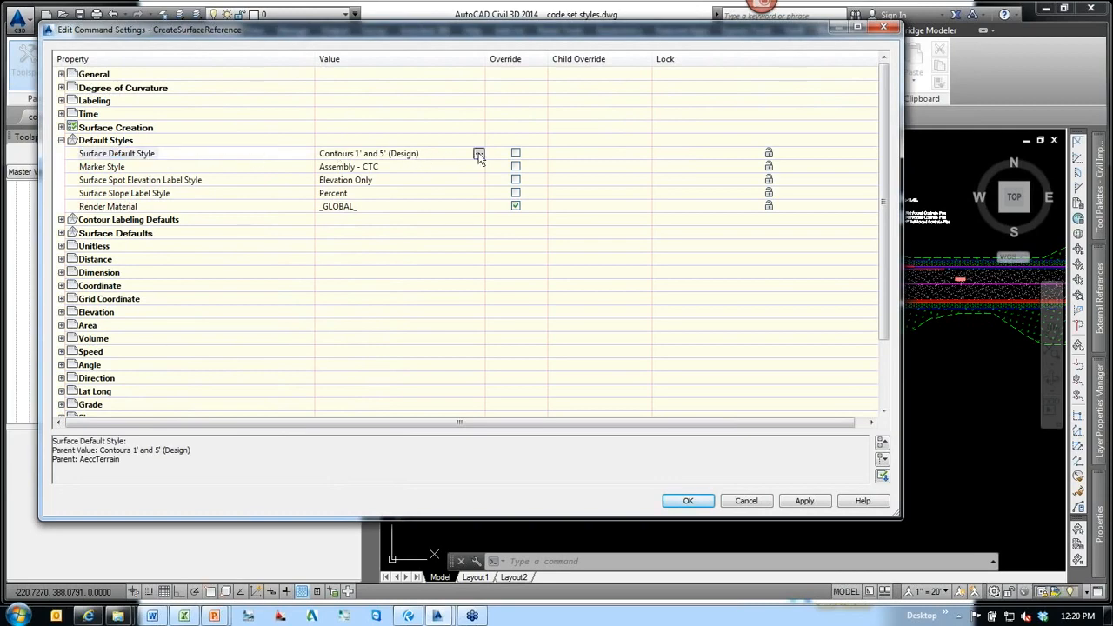
pyautogui.click(479, 153)
pyautogui.click(461, 235)
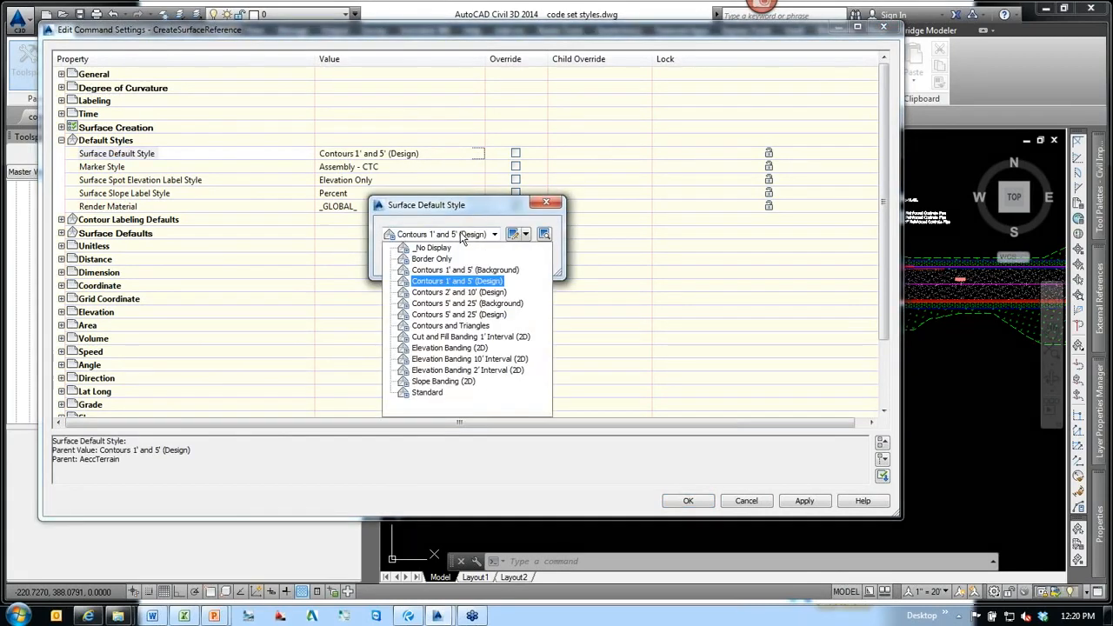
pyautogui.click(435, 269)
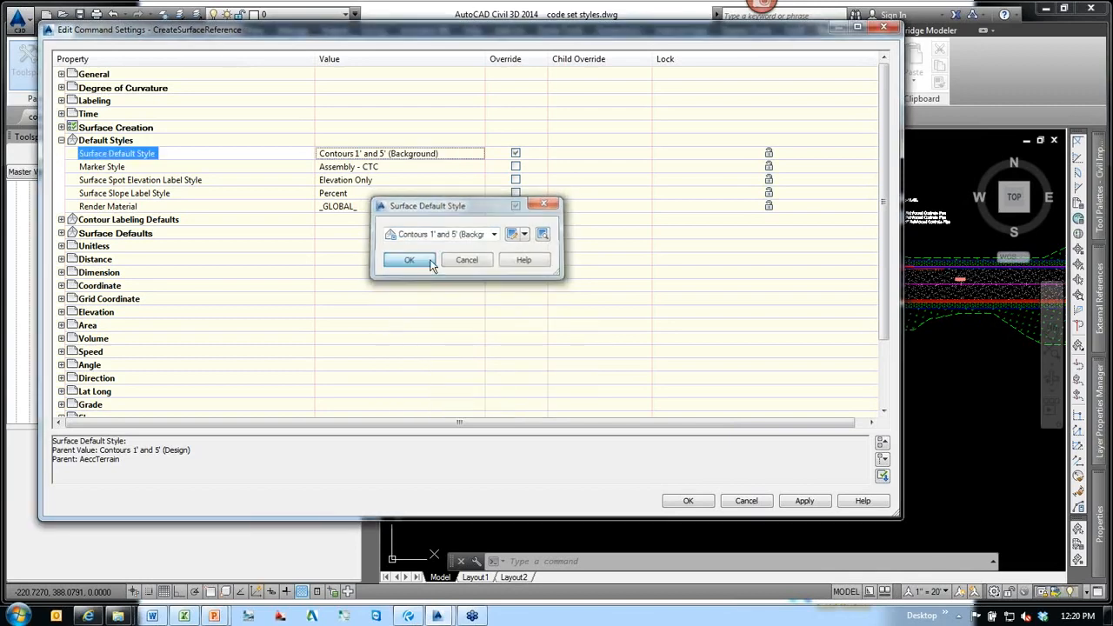
pyautogui.click(430, 262)
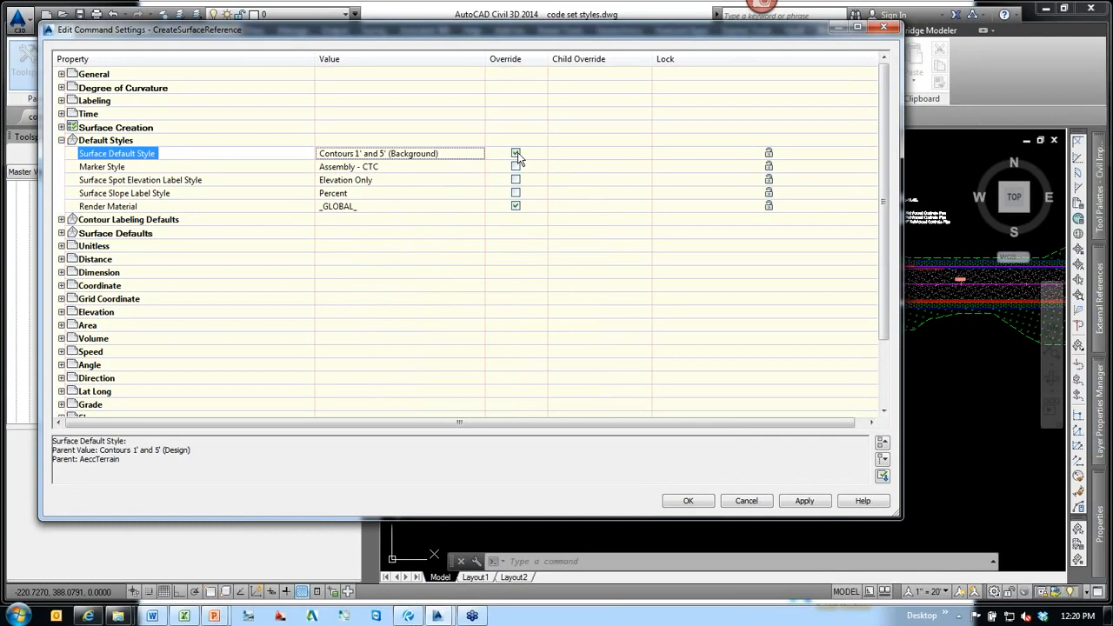
pyautogui.click(688, 501)
# Toggle the child override of Surface Default Style in the Surface feature settings and accept the dialog.
pyautogui.click(169, 258)
pyautogui.scroll(3, 167, 261)
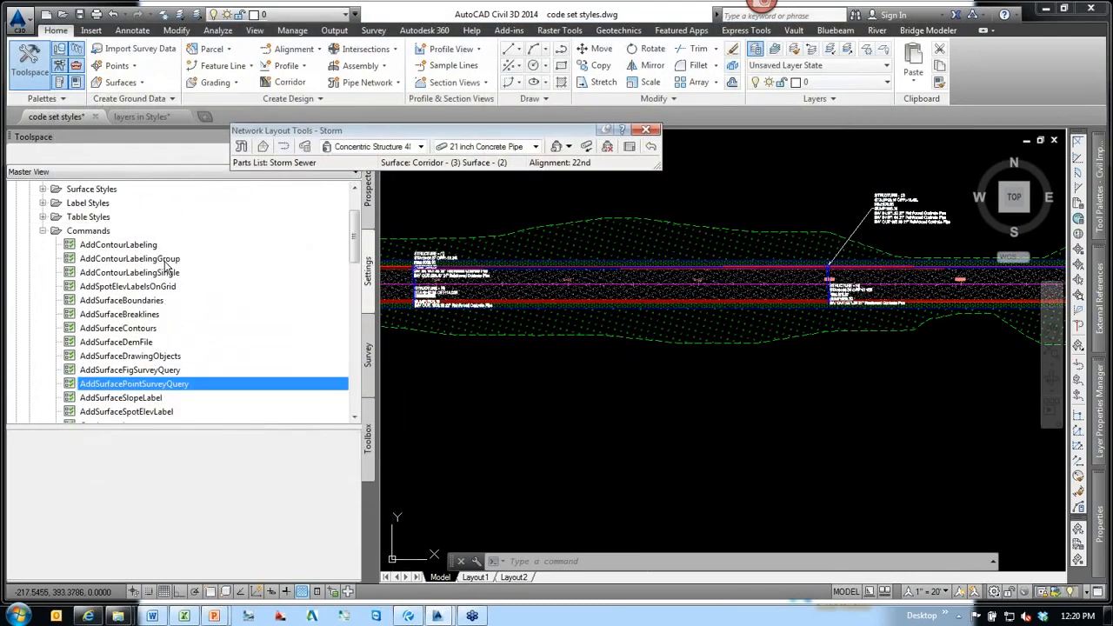
pyautogui.scroll(3, 108, 228)
pyautogui.rightClick(84, 246)
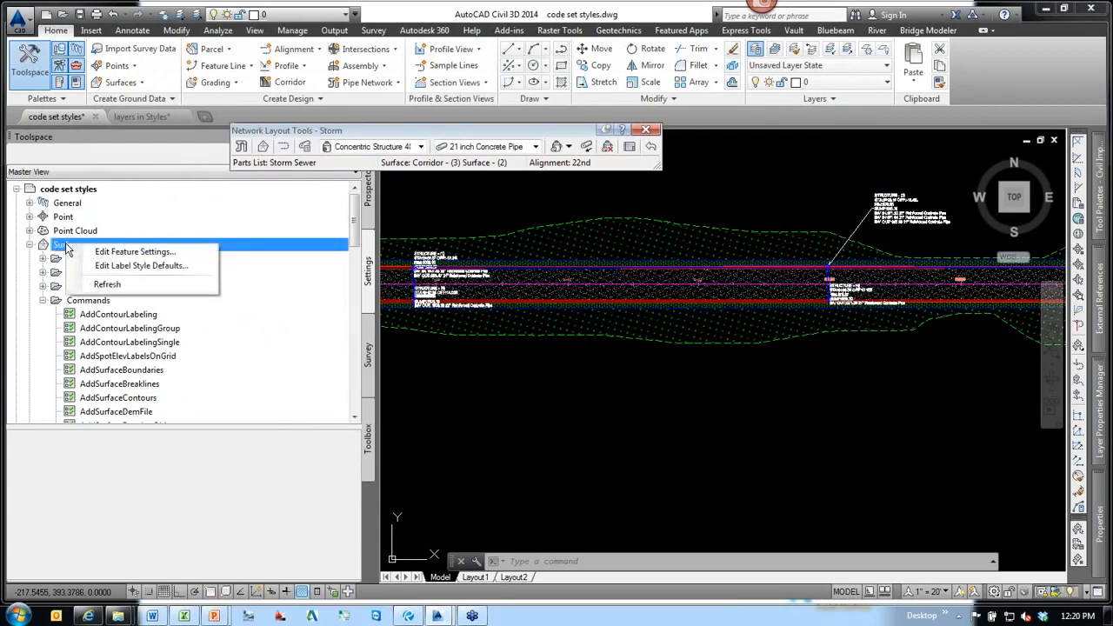
pyautogui.click(131, 251)
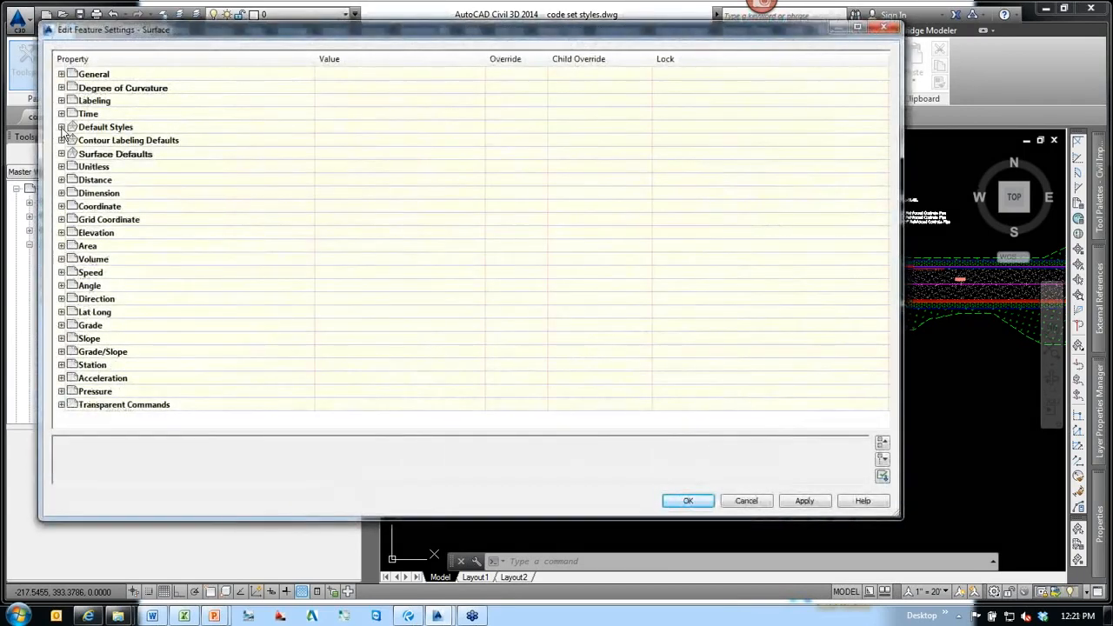
pyautogui.click(61, 127)
pyautogui.click(121, 140)
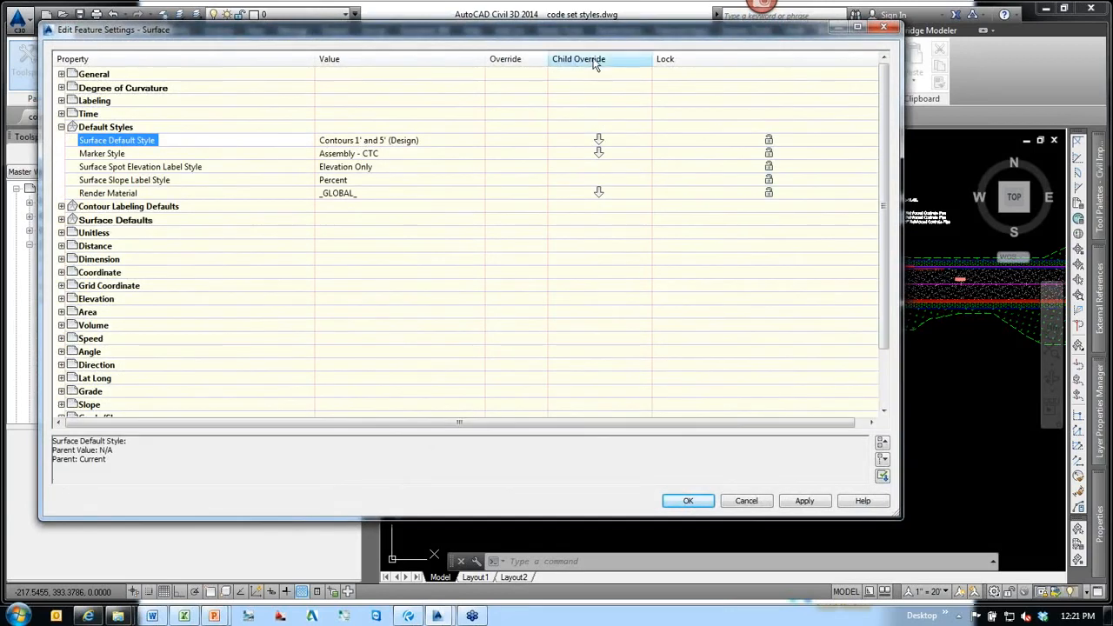
pyautogui.click(604, 140)
pyautogui.click(599, 141)
pyautogui.click(689, 502)
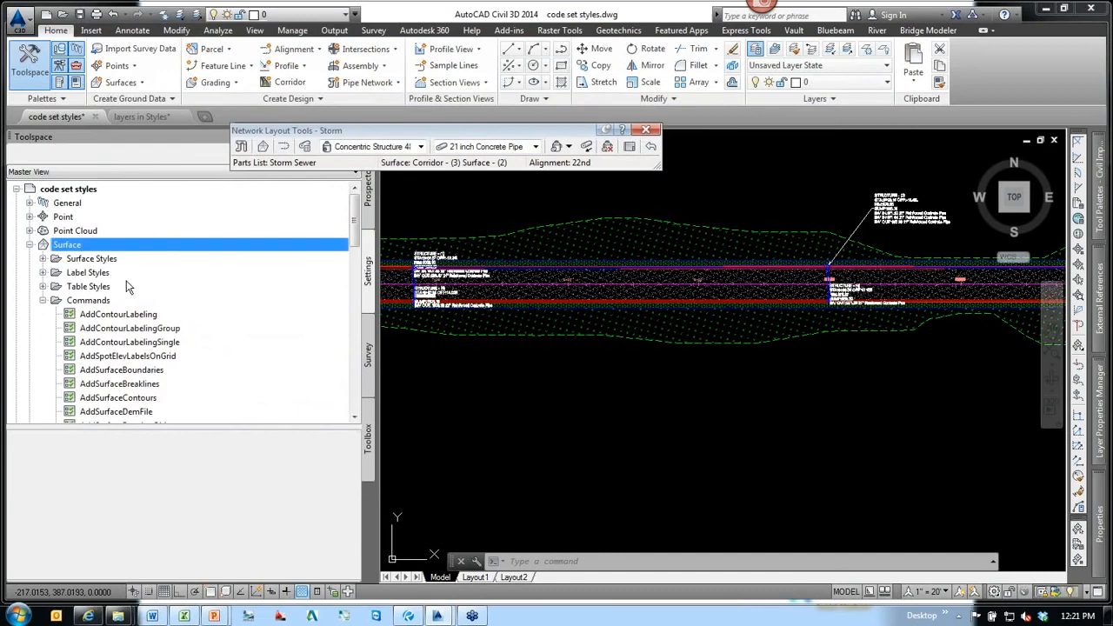
# Check the Surface Default Style in the command settings of CreateSurfaceReference and close them without saving.
pyautogui.click(151, 372)
pyautogui.scroll(-4, 157, 370)
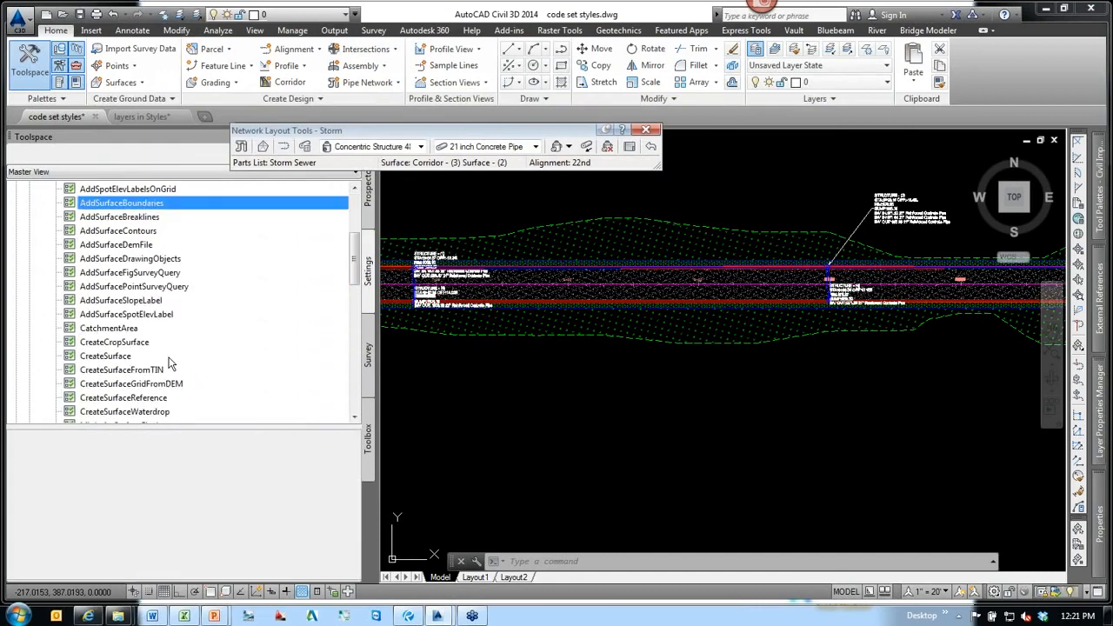
pyautogui.scroll(-1, 171, 364)
pyautogui.rightClick(110, 357)
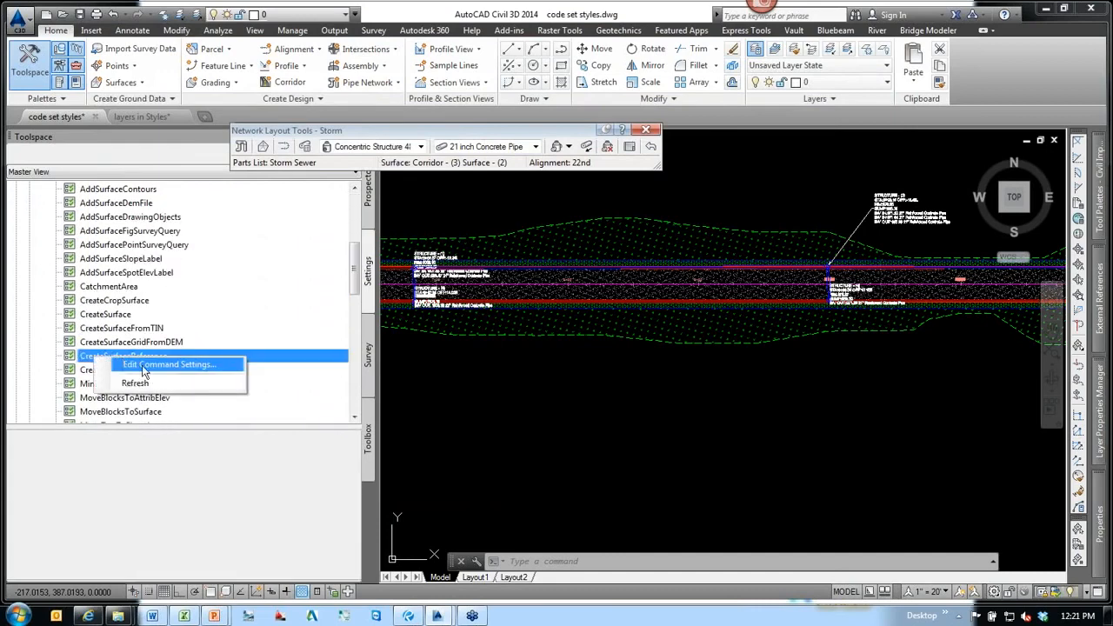
pyautogui.click(146, 368)
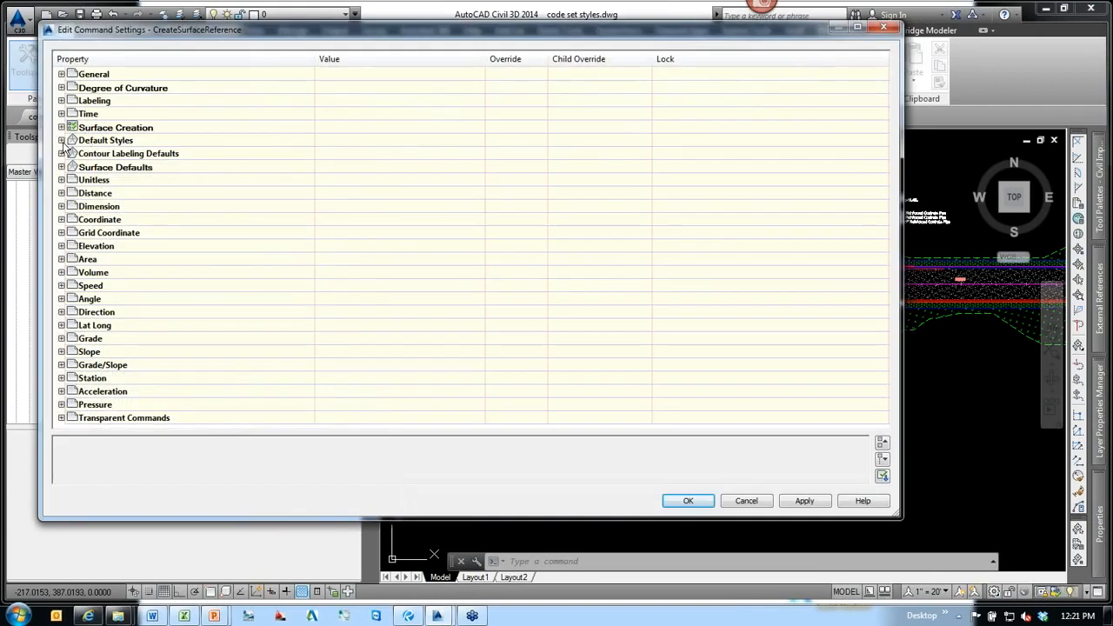
pyautogui.click(62, 141)
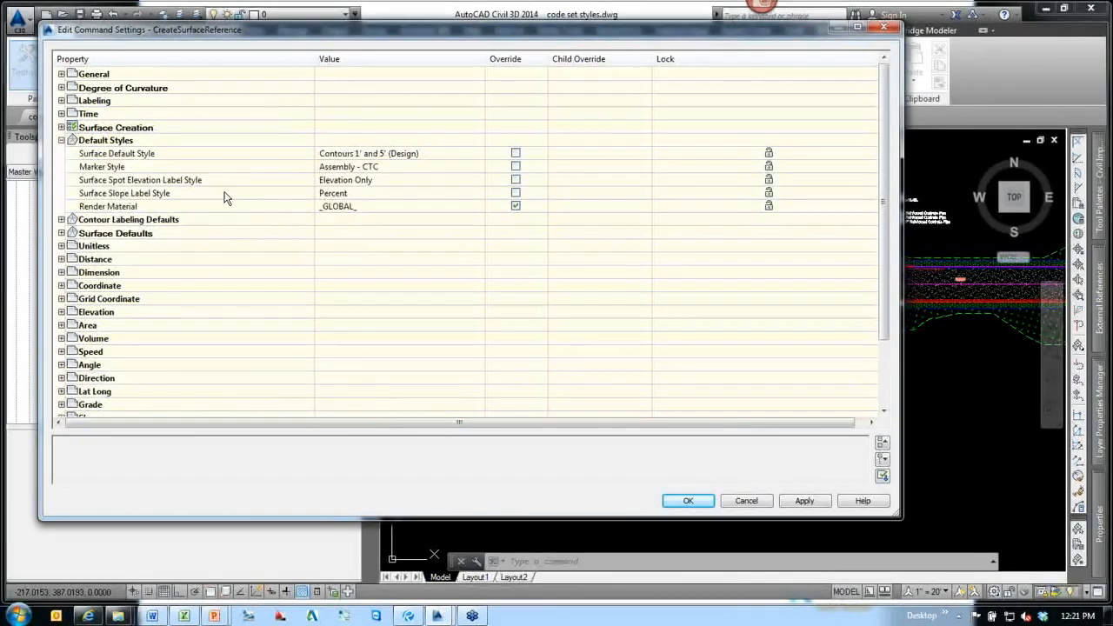
pyautogui.click(382, 156)
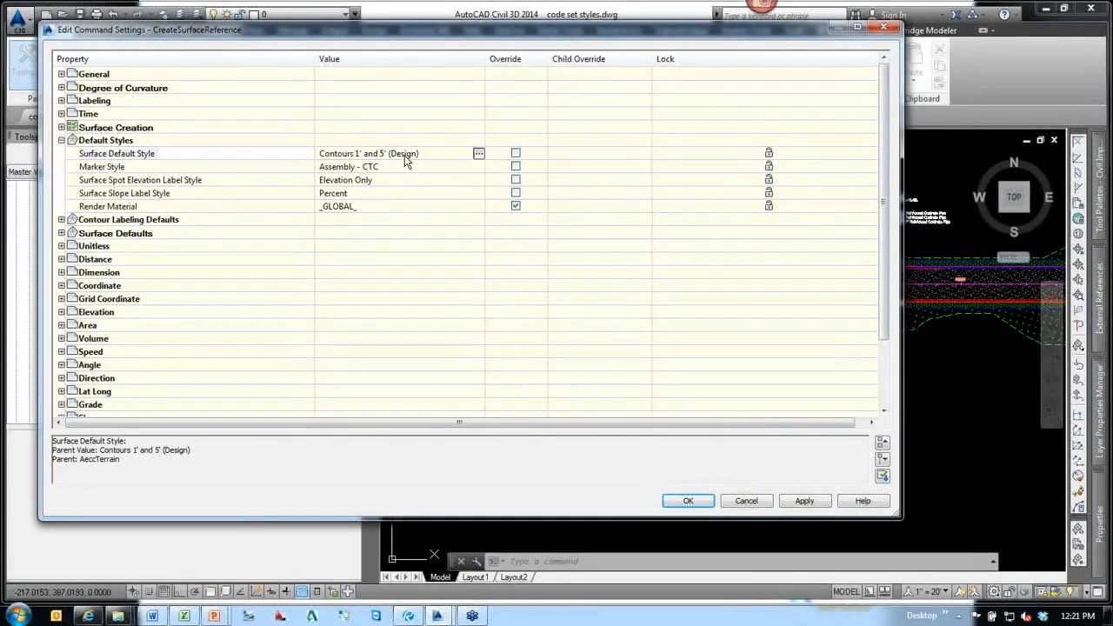
pyautogui.click(746, 501)
# Collapse the commands and the Surface collection, and view which settings can be edited for the collection.
pyautogui.scroll(5, 131, 309)
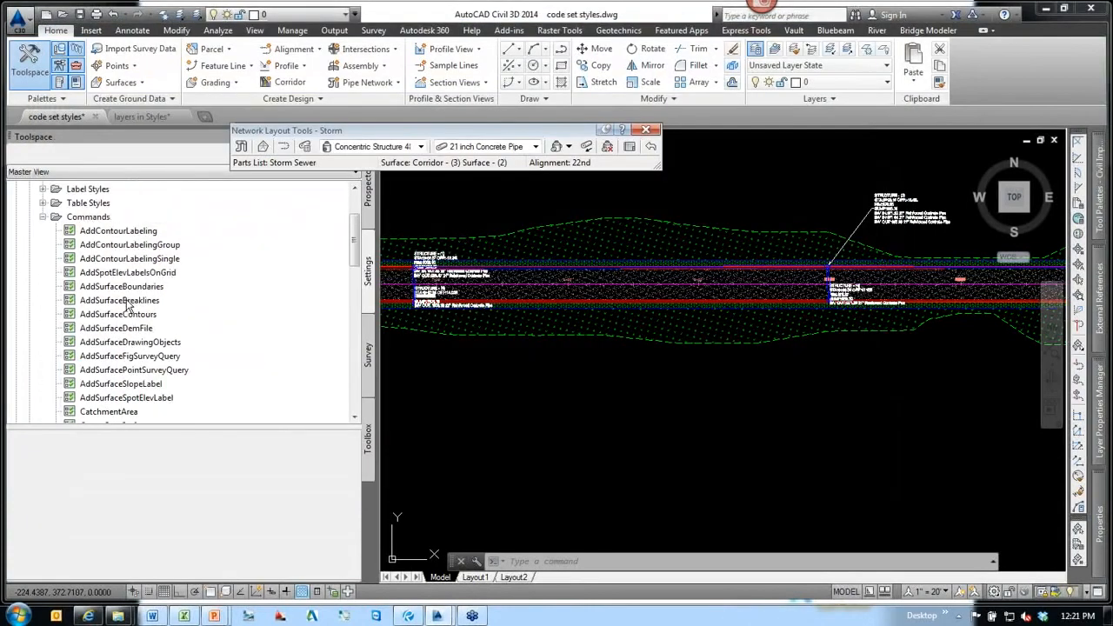
pyautogui.click(43, 299)
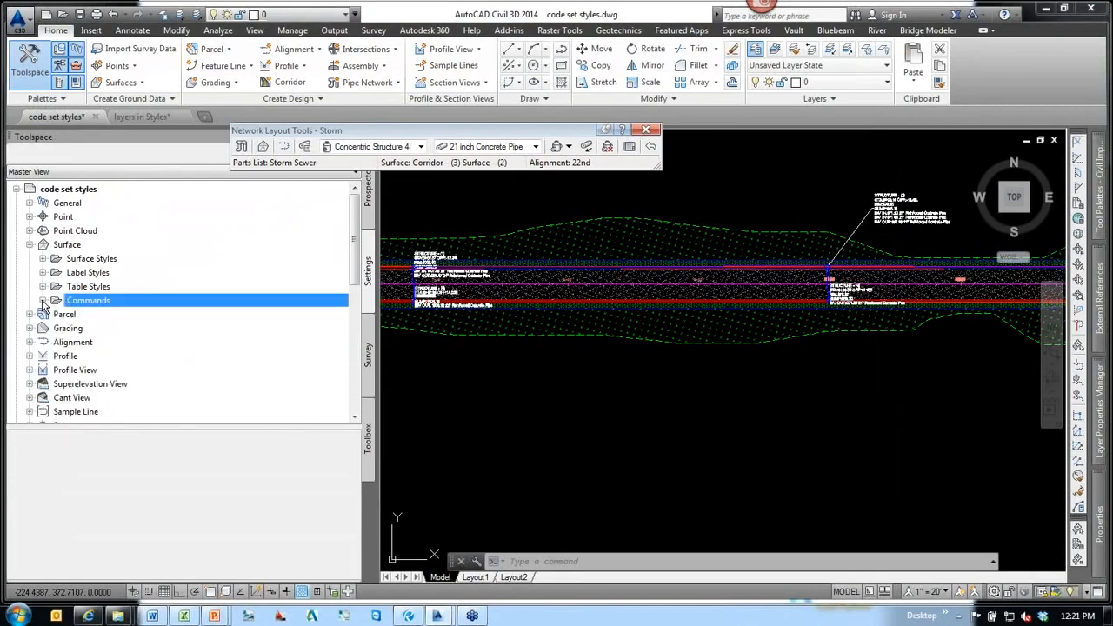
pyautogui.click(30, 246)
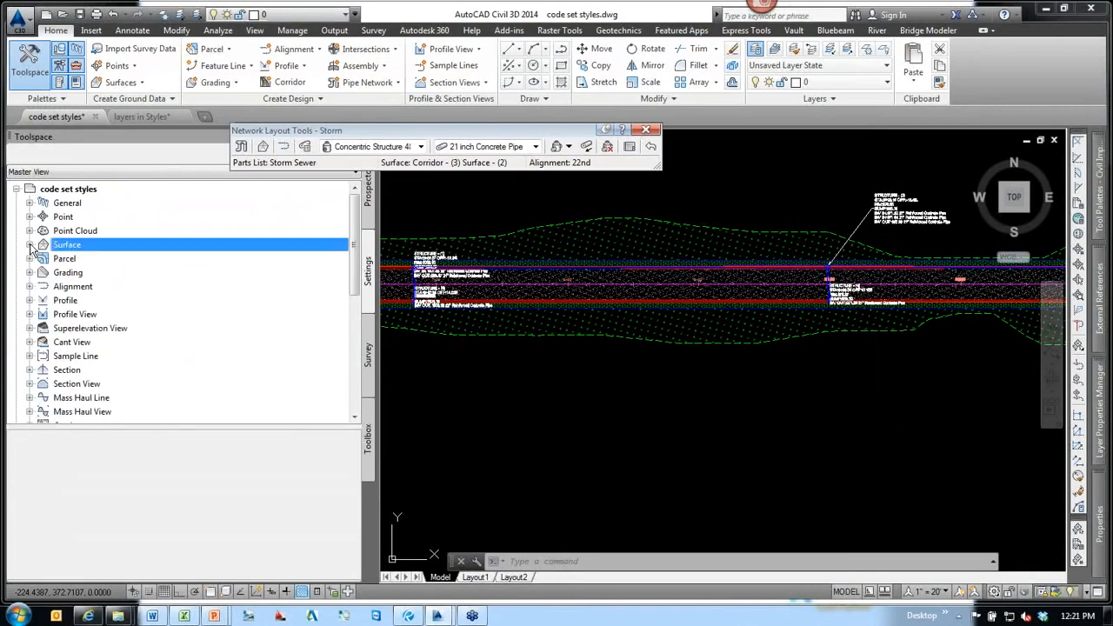
pyautogui.rightClick(81, 246)
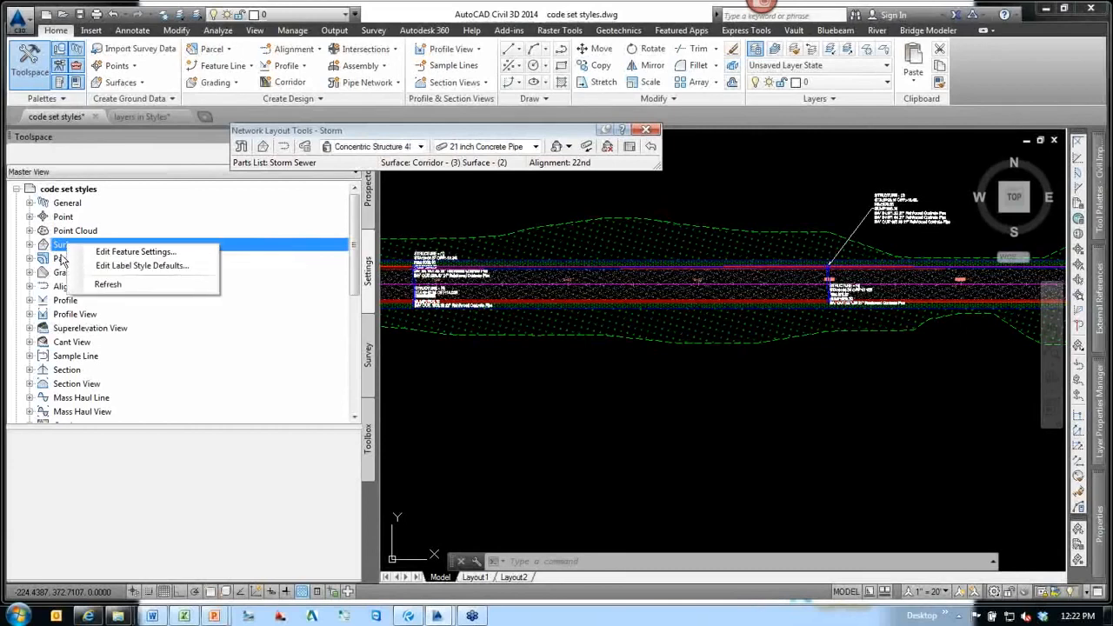
# Review the Add data options in the command settings of AddSurfaceBoundaries under Surface and cancel.
pyautogui.click(29, 245)
pyautogui.click(43, 300)
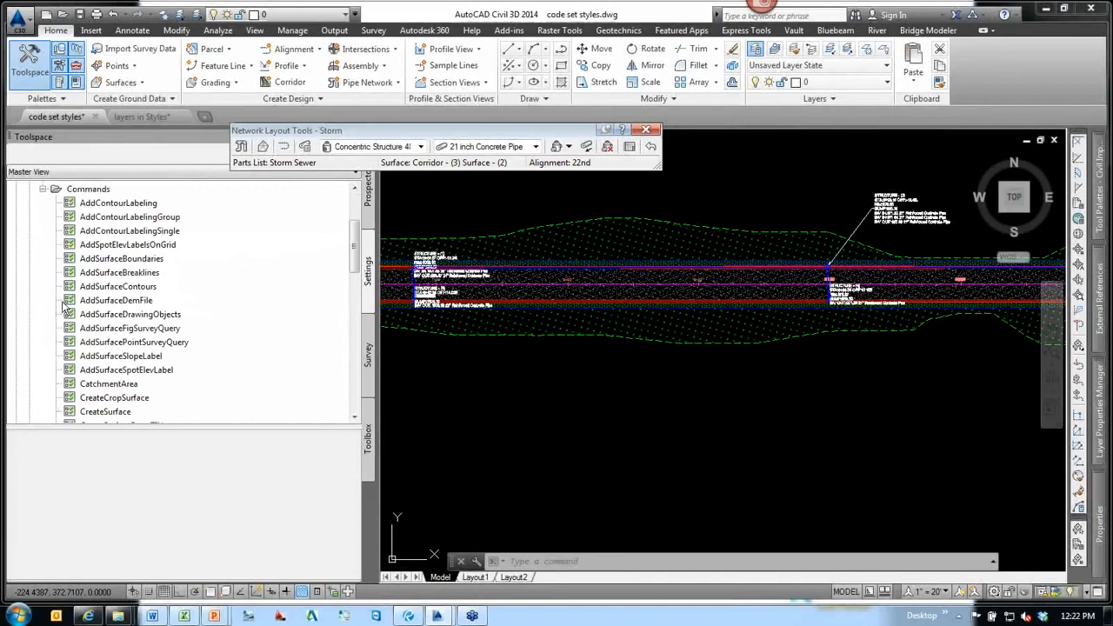
pyautogui.click(127, 259)
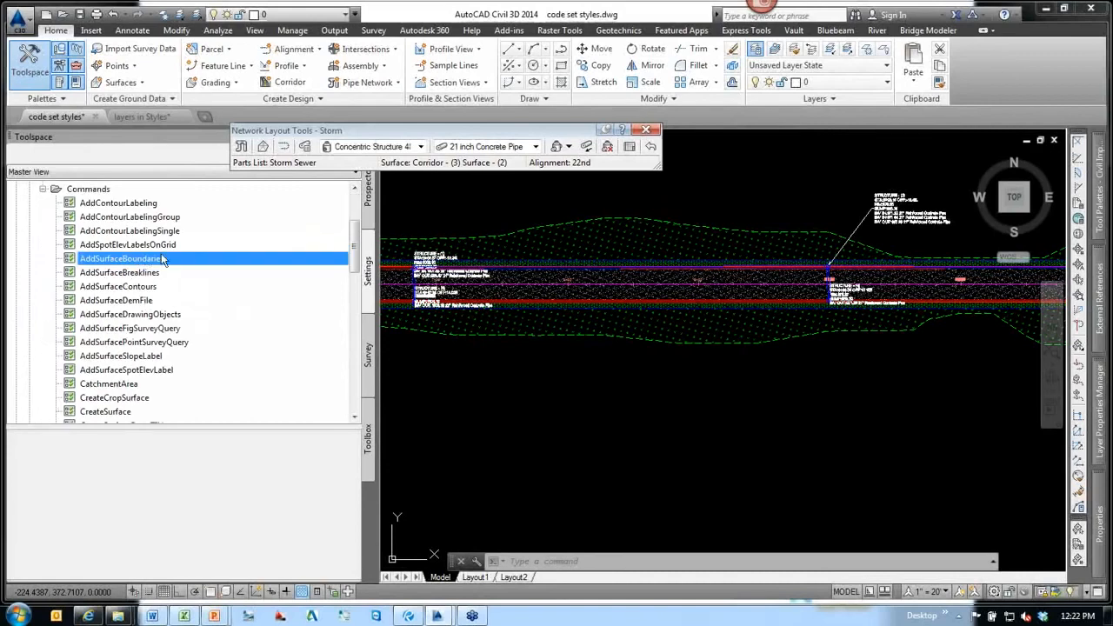
pyautogui.scroll(1, 187, 259)
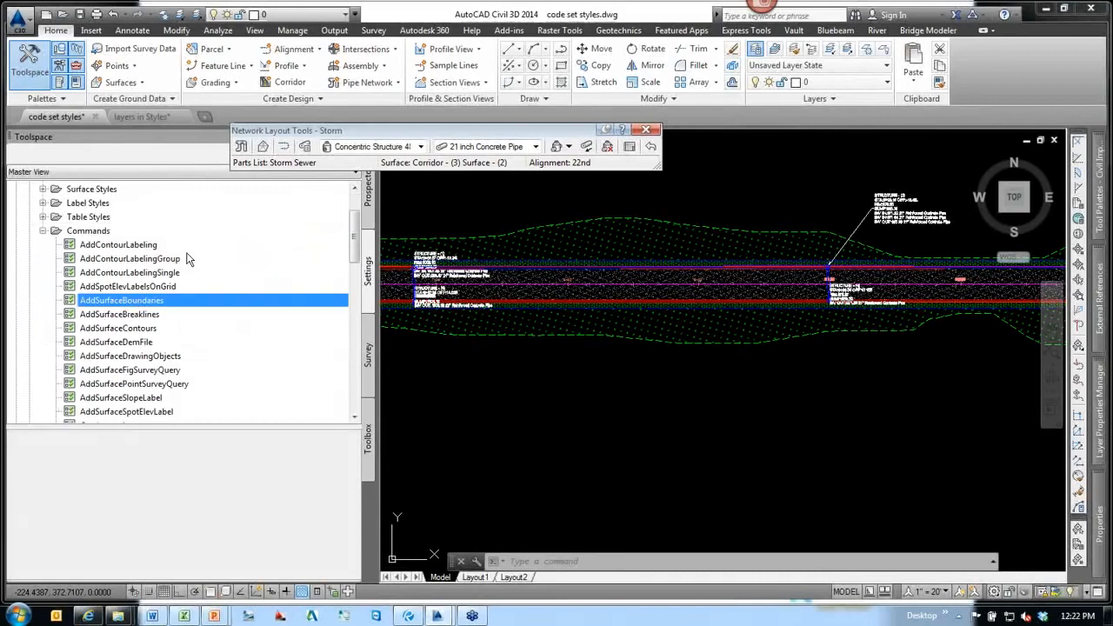
pyautogui.rightClick(127, 304)
pyautogui.click(171, 311)
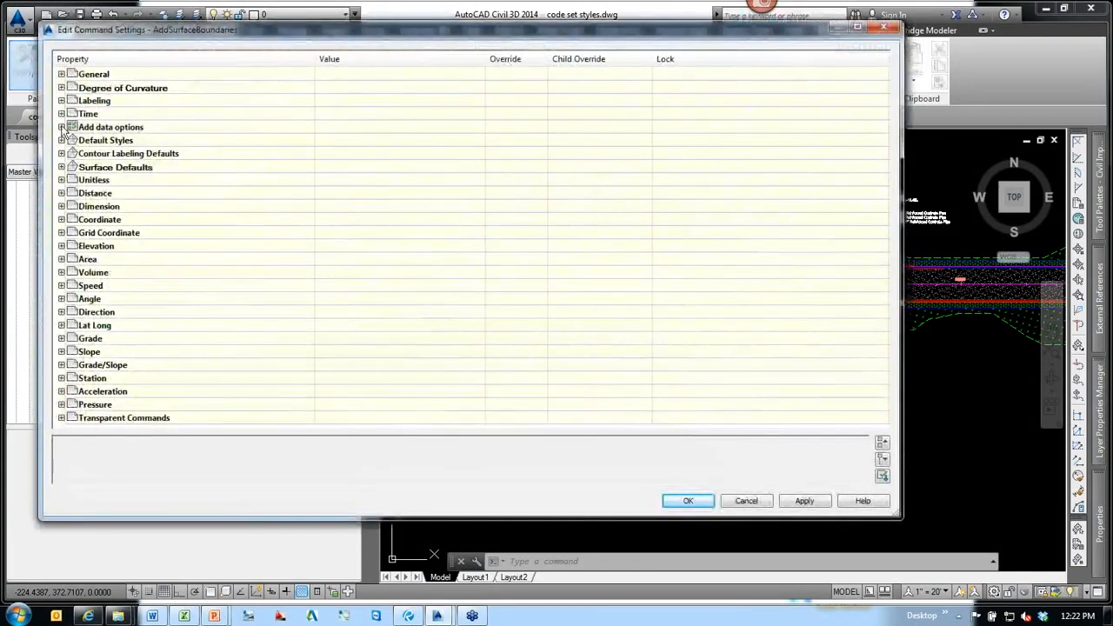
pyautogui.click(62, 127)
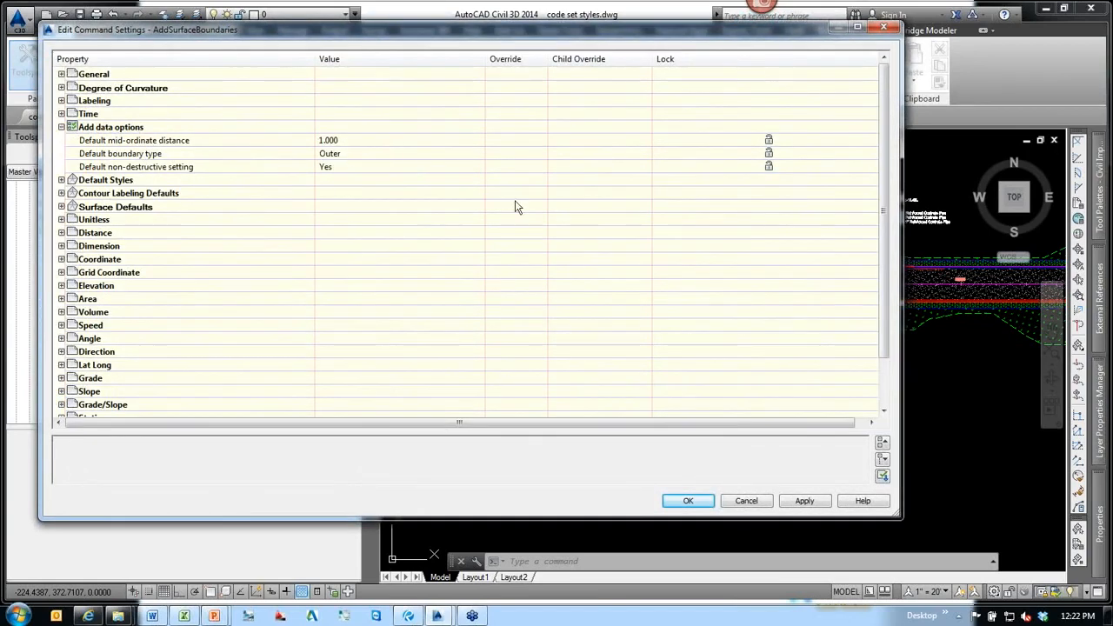
pyautogui.click(746, 501)
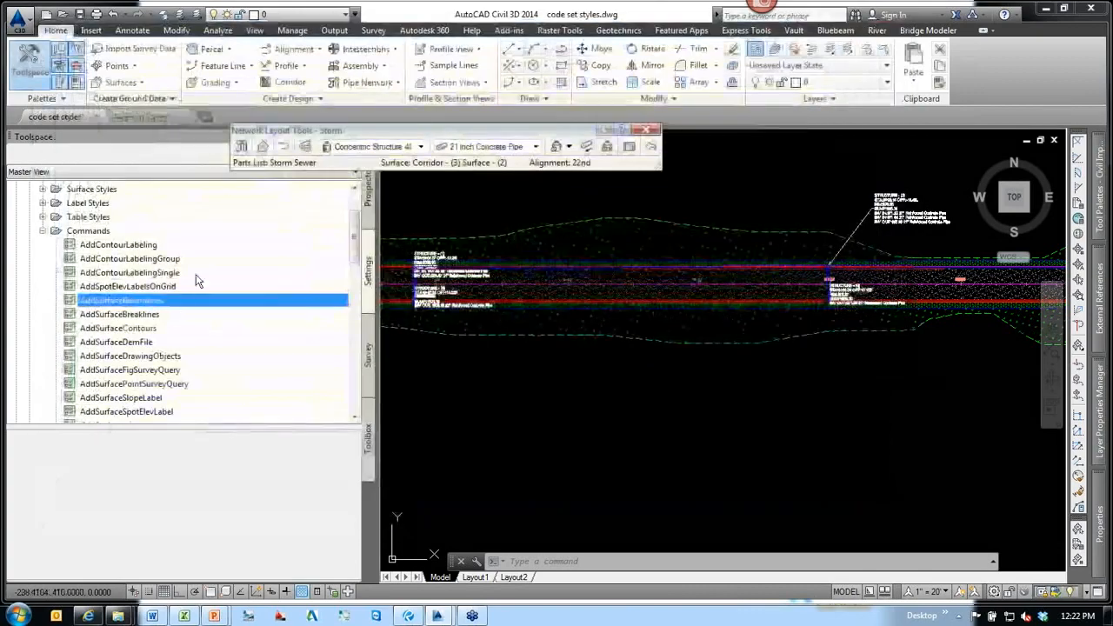
# Open the command settings of AddSurfaceBreaklines and examine its Add data options.
pyautogui.rightClick(130, 316)
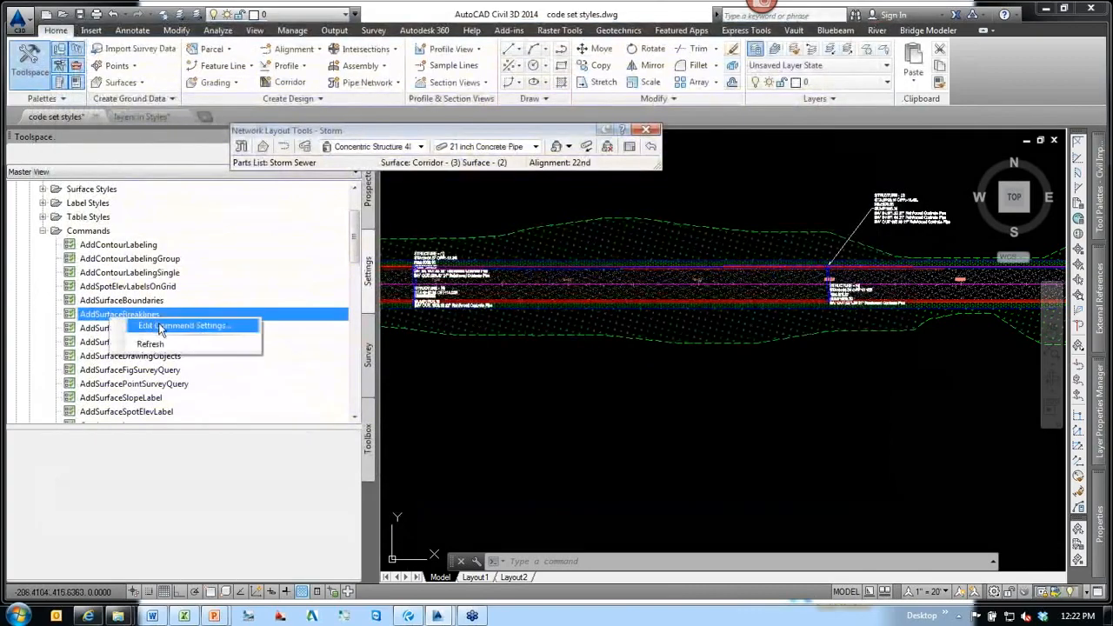
pyautogui.click(165, 325)
pyautogui.click(62, 127)
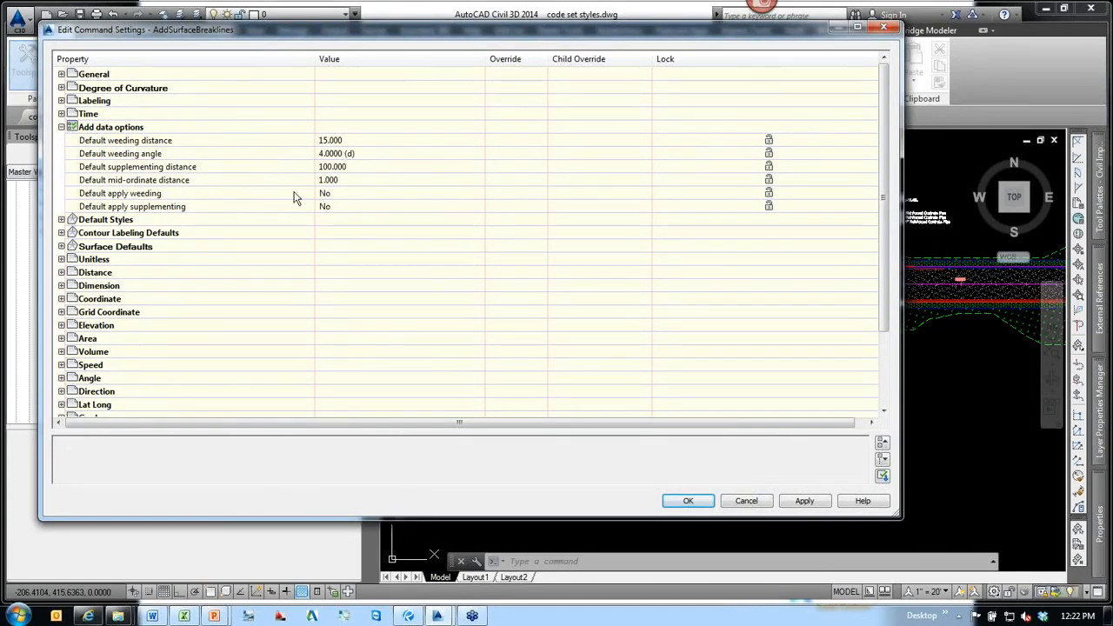
# Try overriding Display Contour Label Line with False in the Contour Labeling Defaults of AddSurfaceBreaklines, and cancel the settings.
pyautogui.click(62, 233)
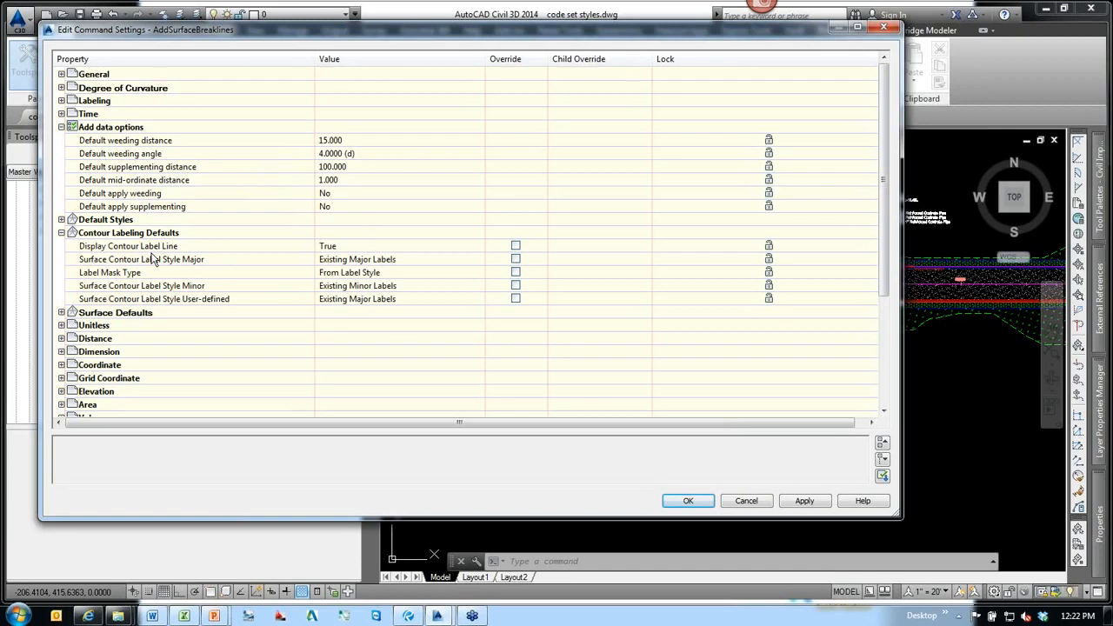
pyautogui.click(229, 248)
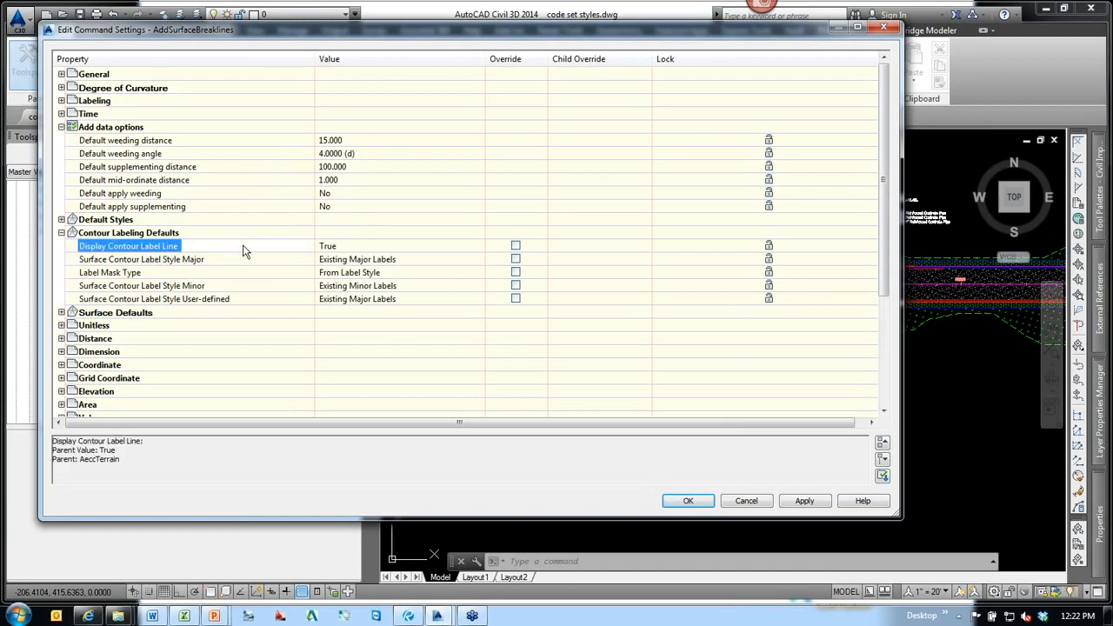
pyautogui.click(354, 249)
pyautogui.click(353, 246)
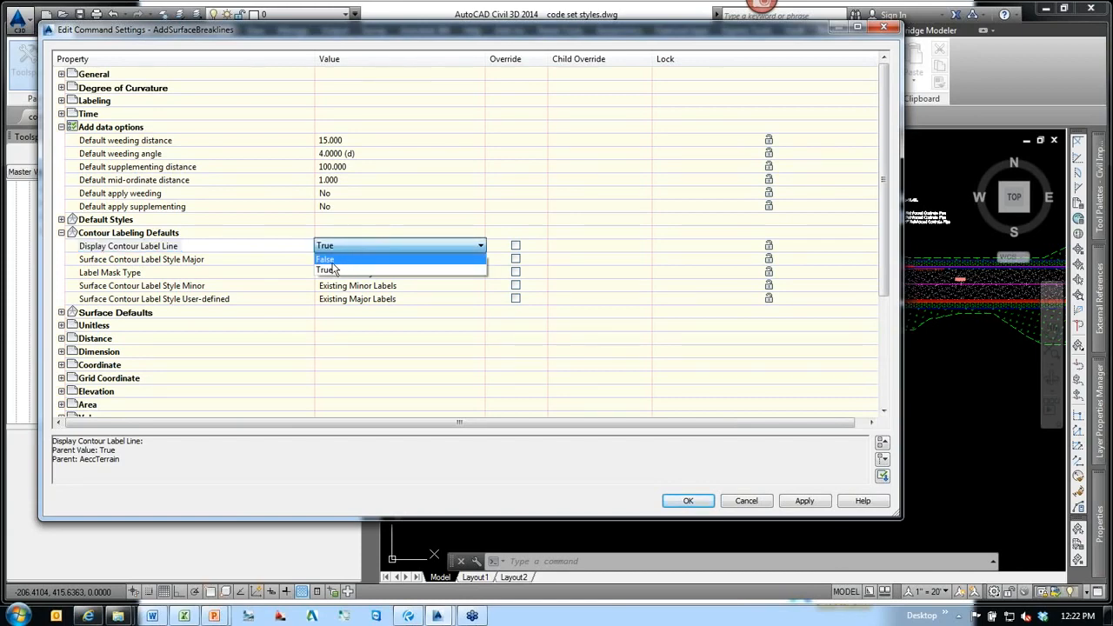
pyautogui.click(331, 260)
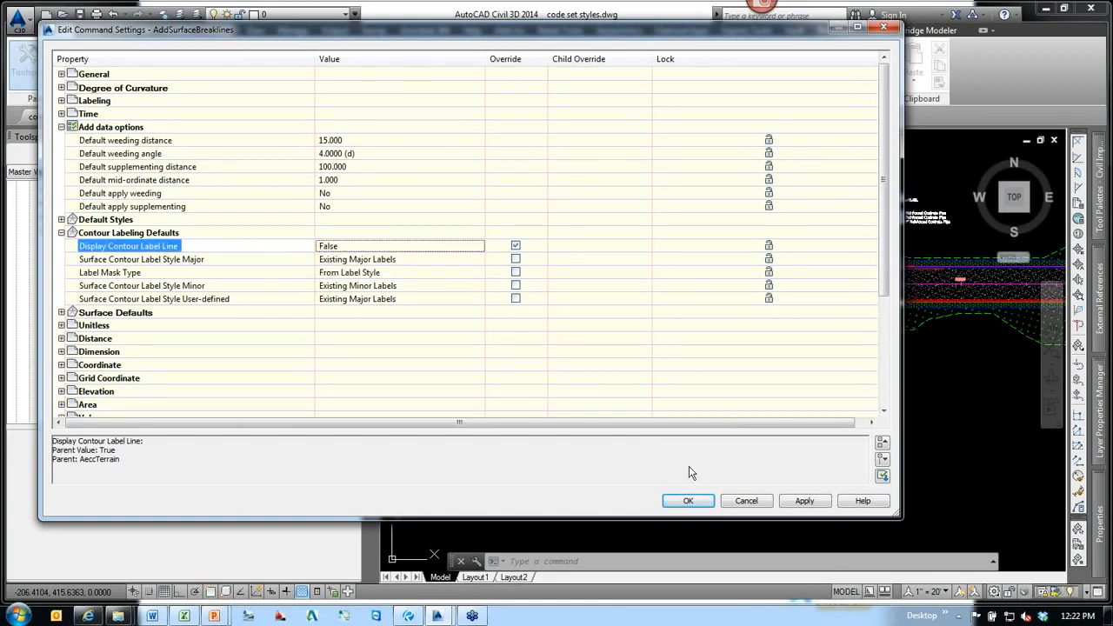
pyautogui.click(740, 501)
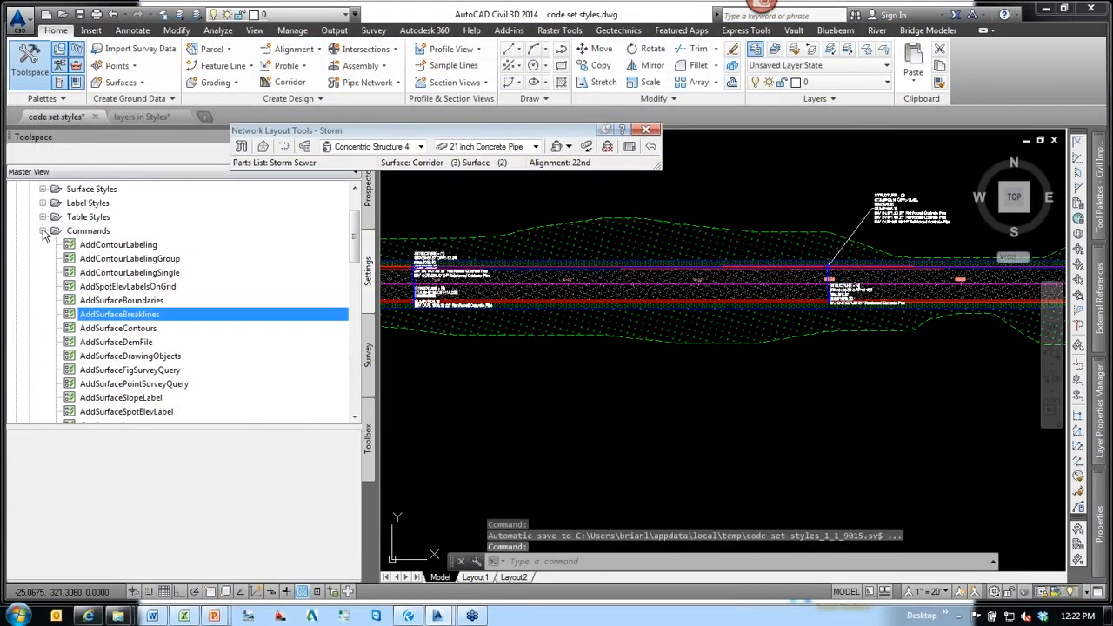
# Collapse the commands of the Surface collection and select the Parcel collection.
pyautogui.click(44, 231)
pyautogui.scroll(2, 95, 241)
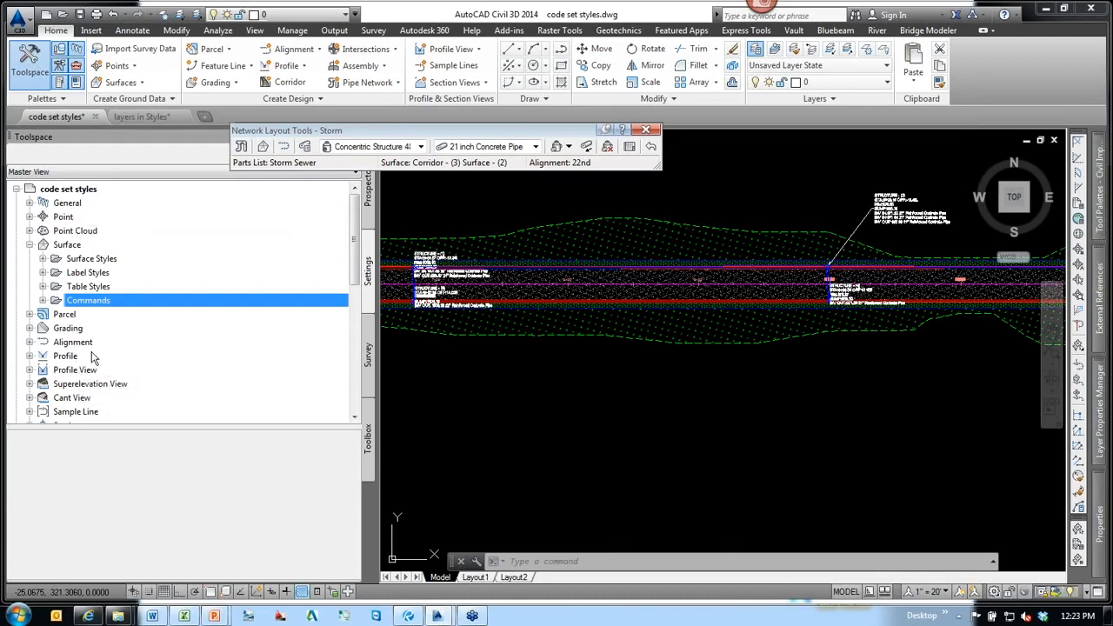
pyautogui.click(63, 316)
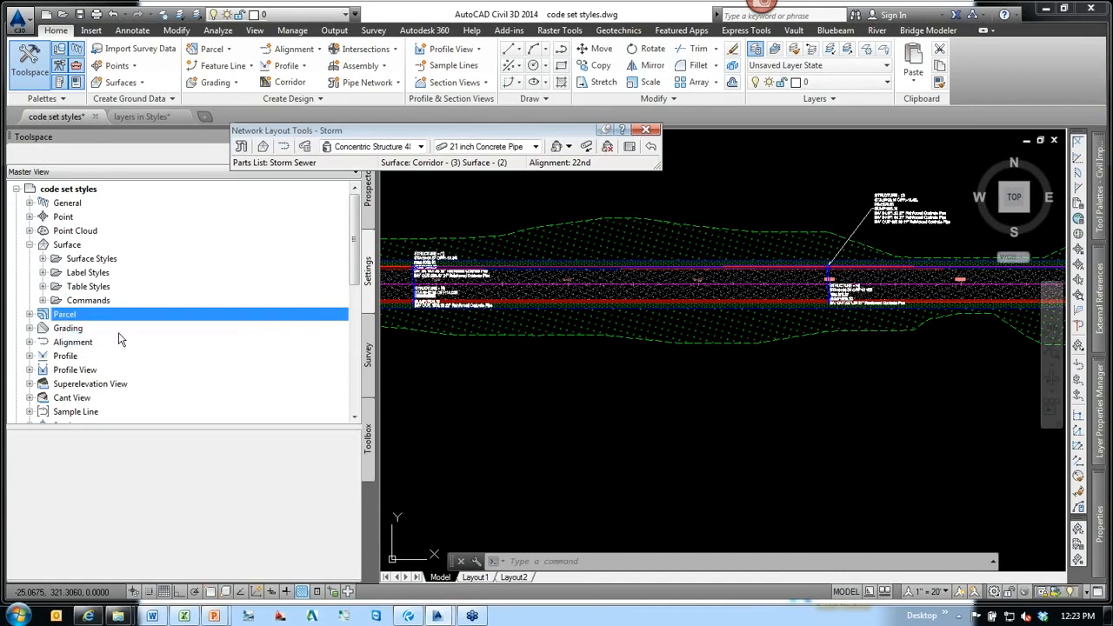
# Examine the Code Set Style among the Default Styles in the Corridor feature settings and cancel.
pyautogui.scroll(-4, 126, 344)
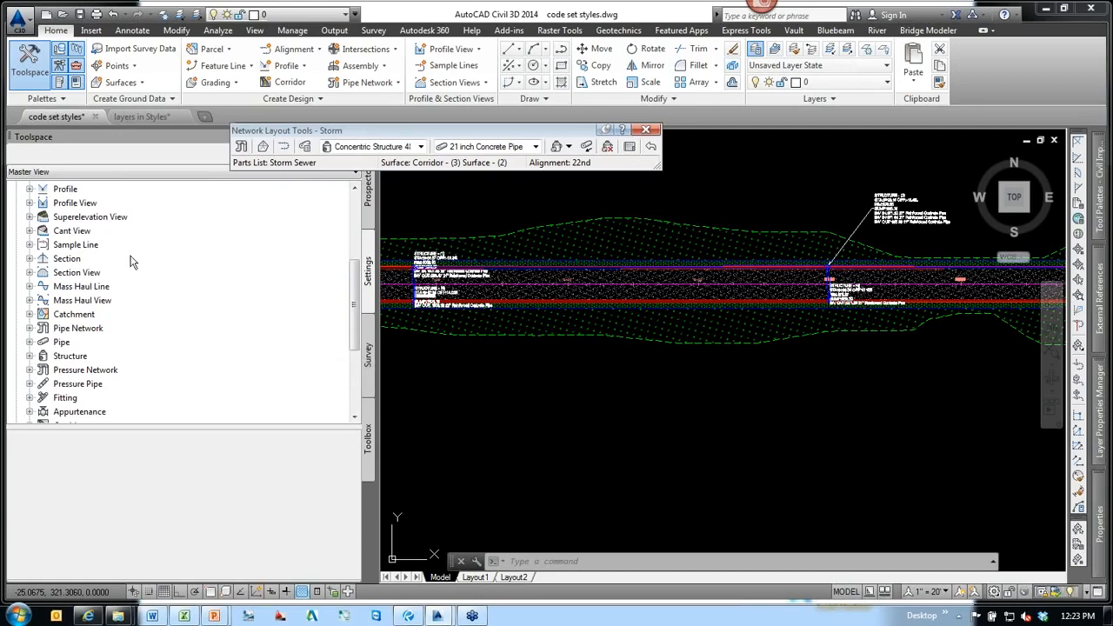
pyautogui.scroll(-2, 131, 330)
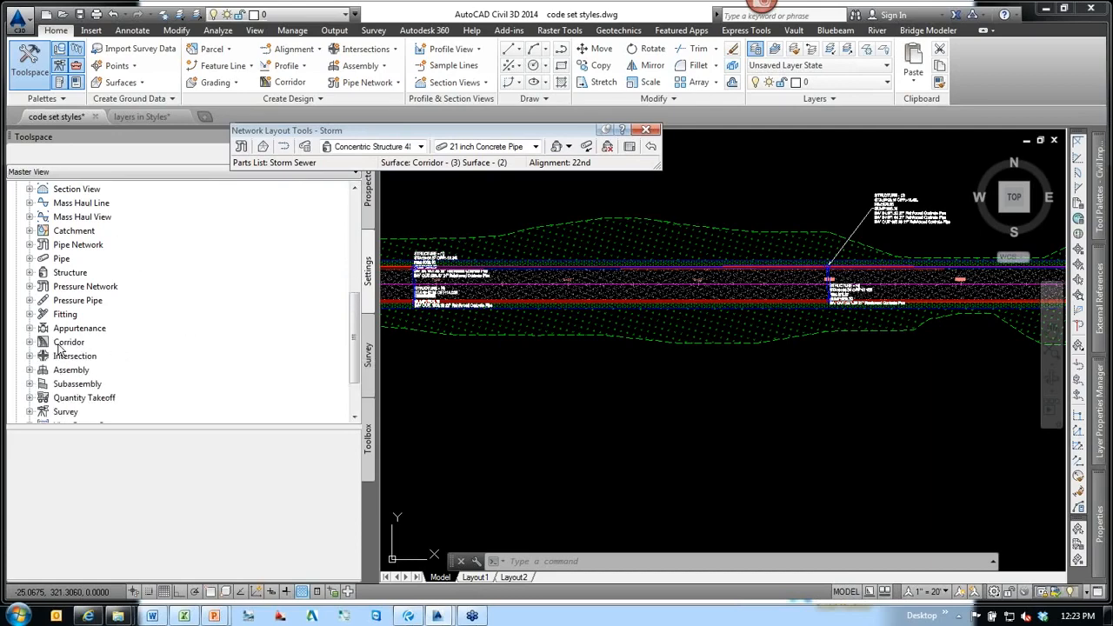
pyautogui.rightClick(67, 343)
pyautogui.click(121, 352)
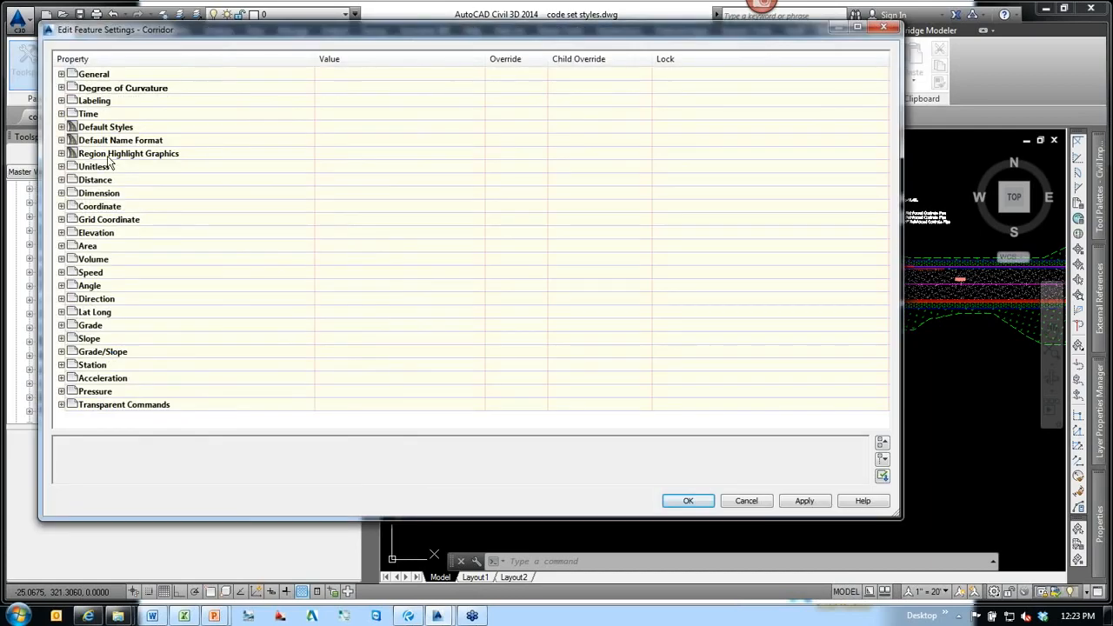
pyautogui.click(61, 127)
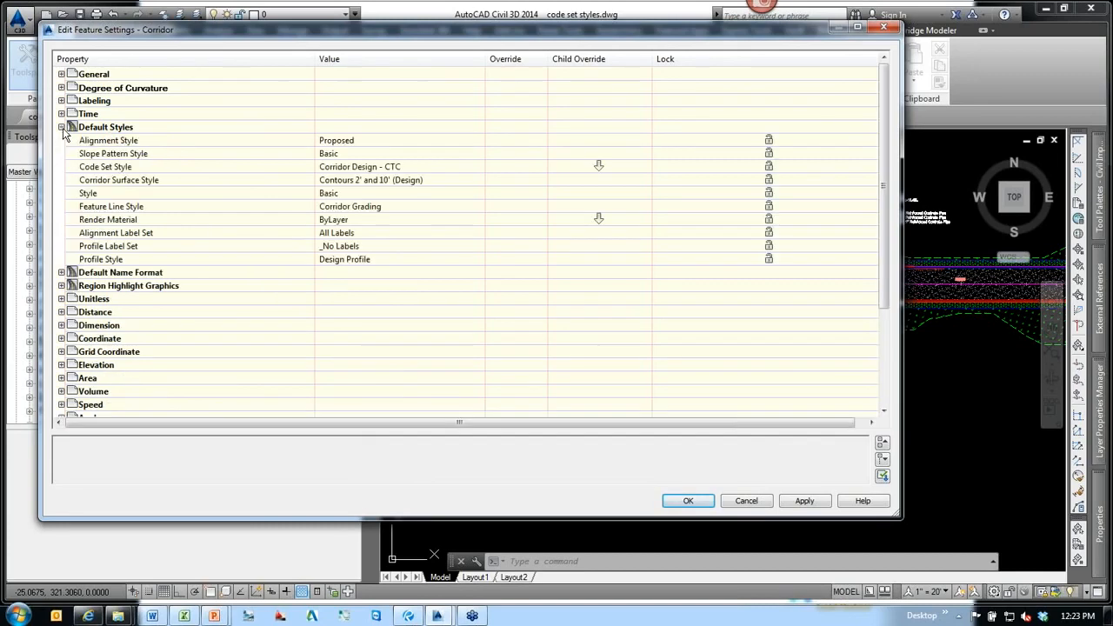
pyautogui.click(232, 168)
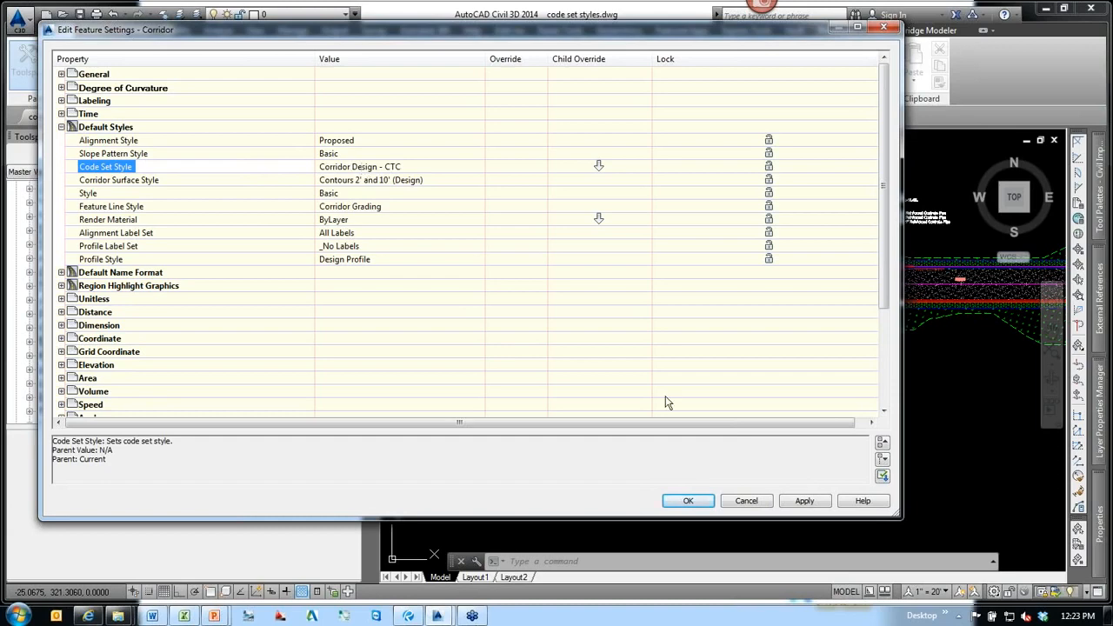
pyautogui.click(746, 501)
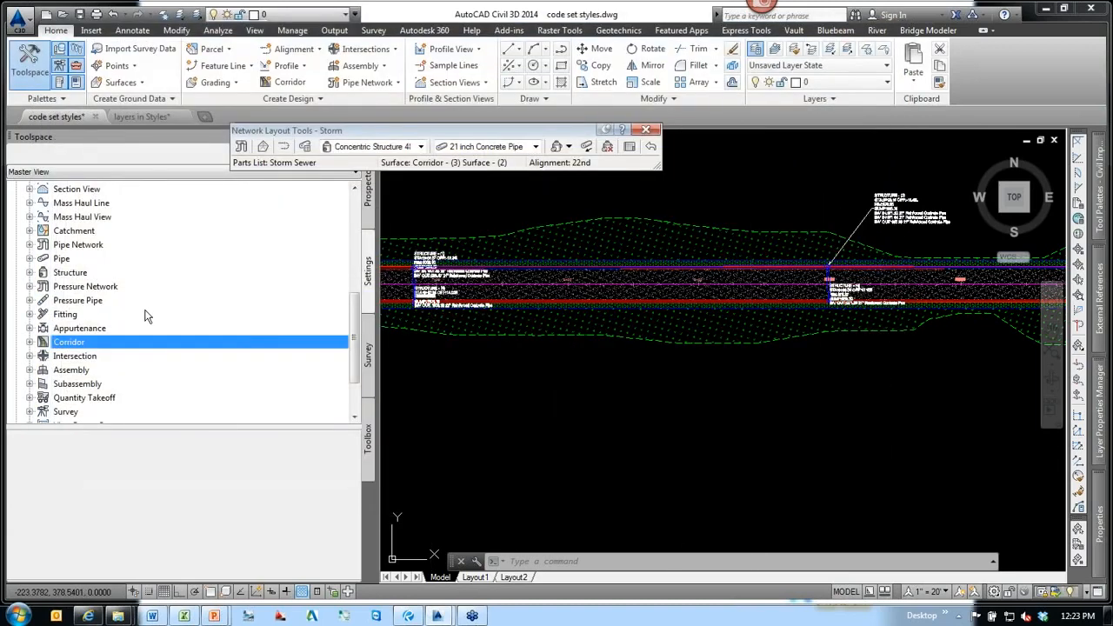
# Expand the commands of the Corridor collection and open the command settings of CreateCorridor.
pyautogui.click(30, 341)
pyautogui.click(43, 370)
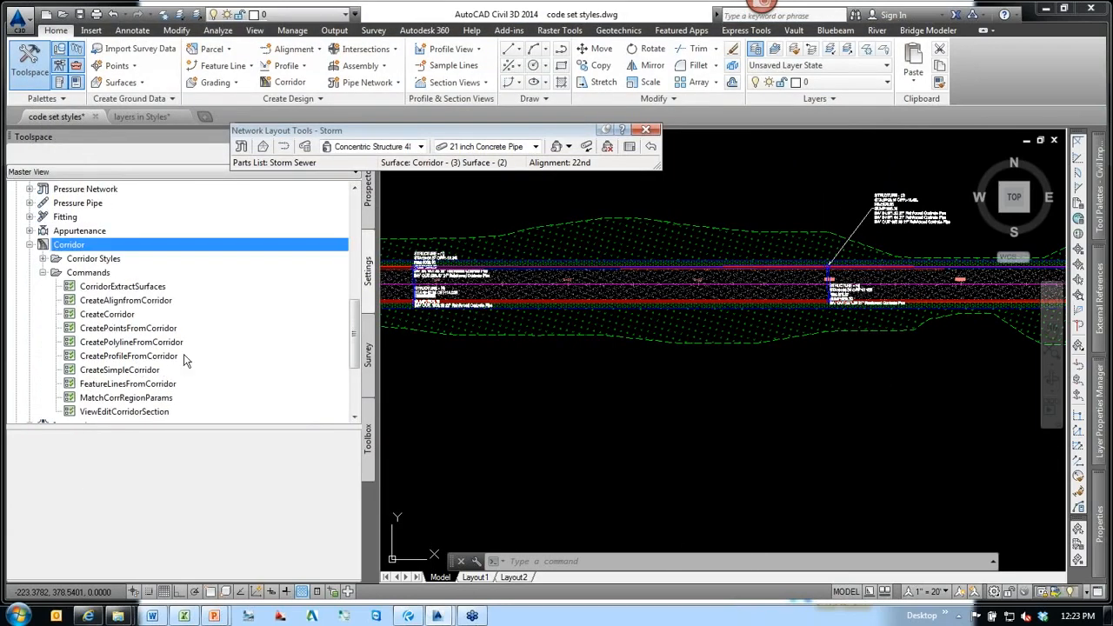
pyautogui.rightClick(102, 318)
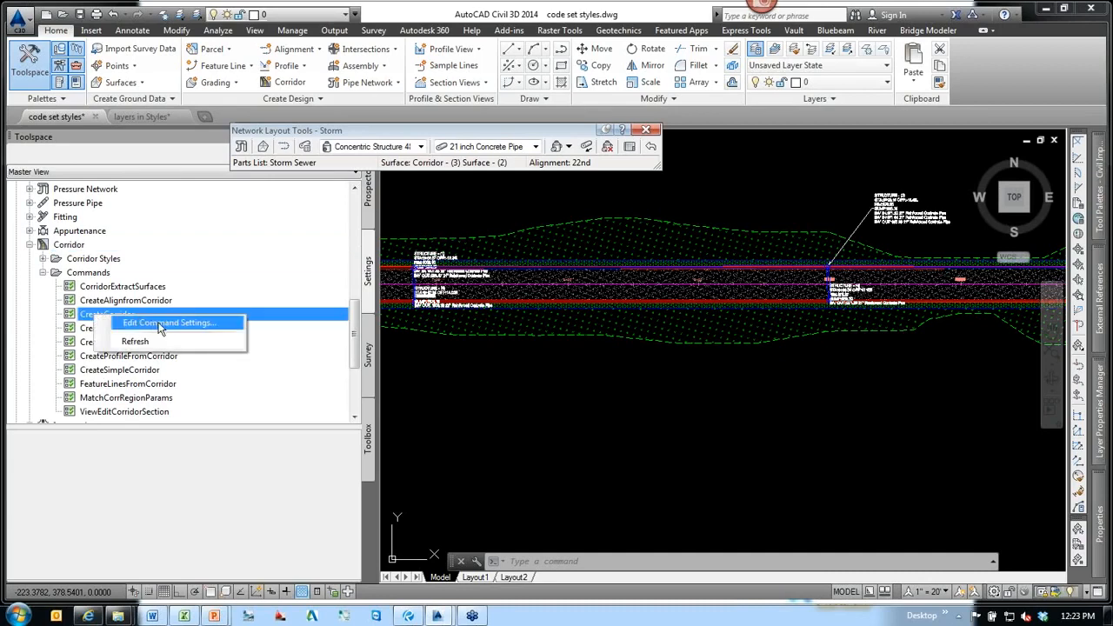
pyautogui.click(162, 323)
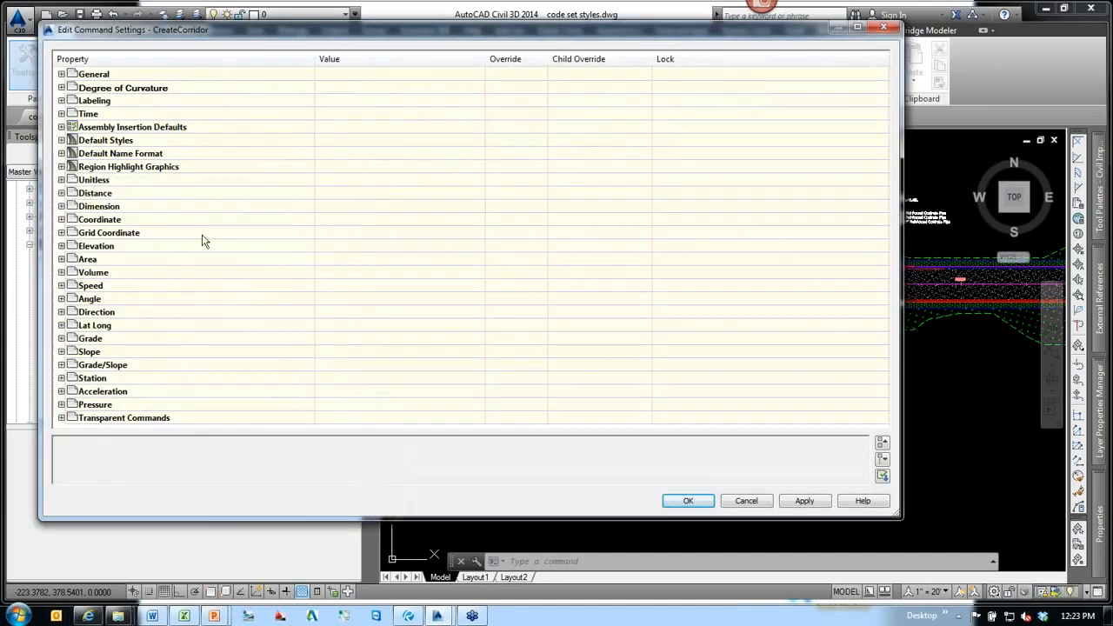
# Examine the frequencies along tangents, curves, spirals and profile curves in the Assembly Insertion Defaults of CreateCorridor and cancel the settings.
pyautogui.click(62, 127)
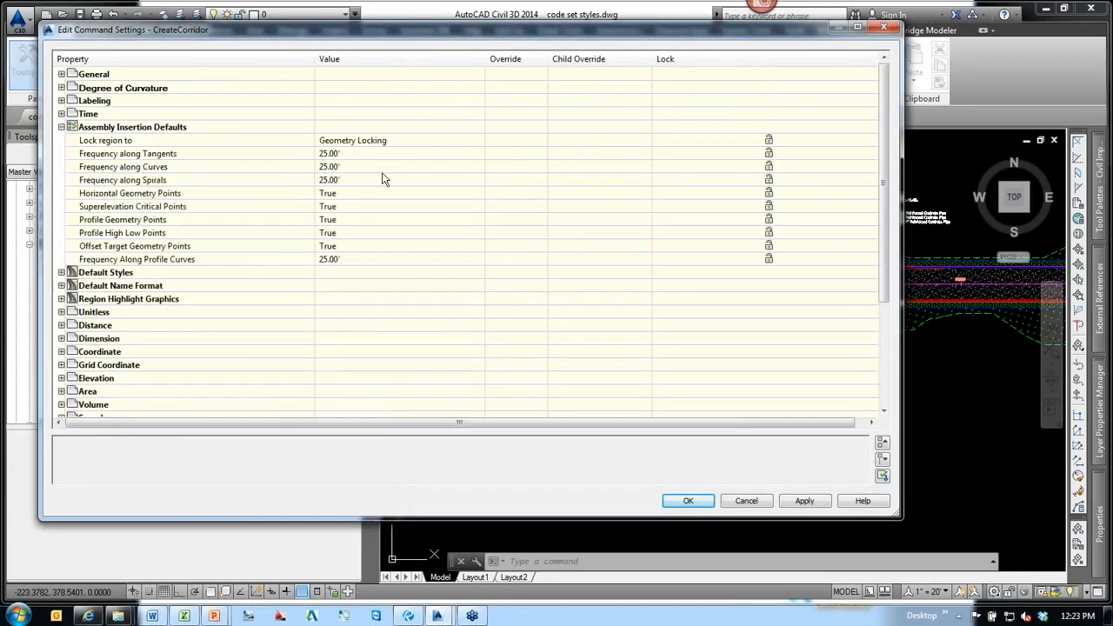
pyautogui.click(365, 154)
pyautogui.click(353, 166)
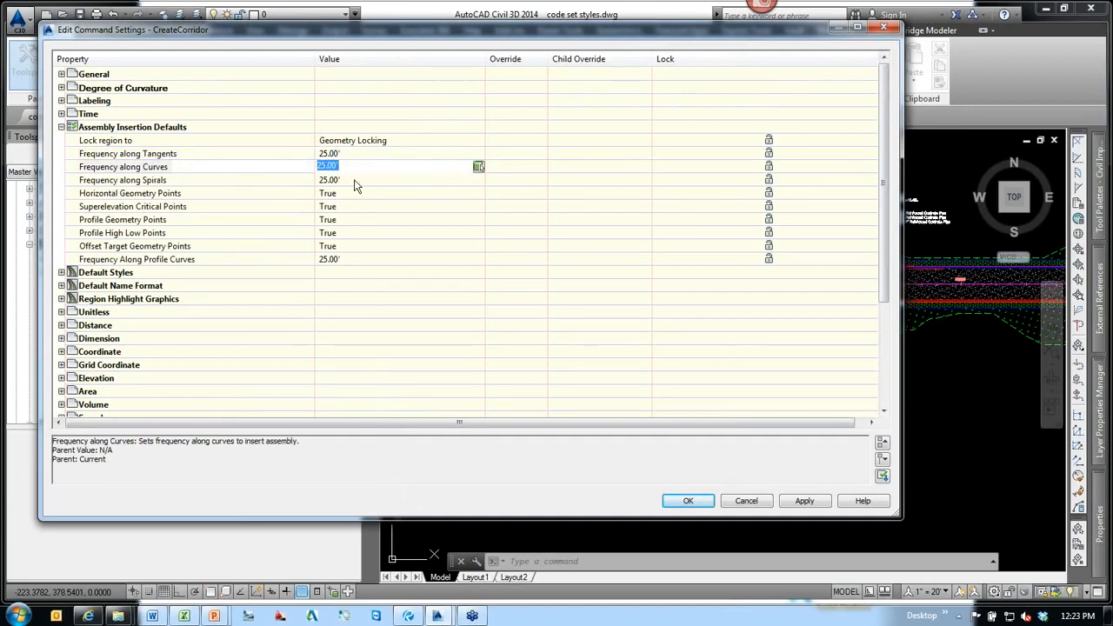
pyautogui.click(348, 180)
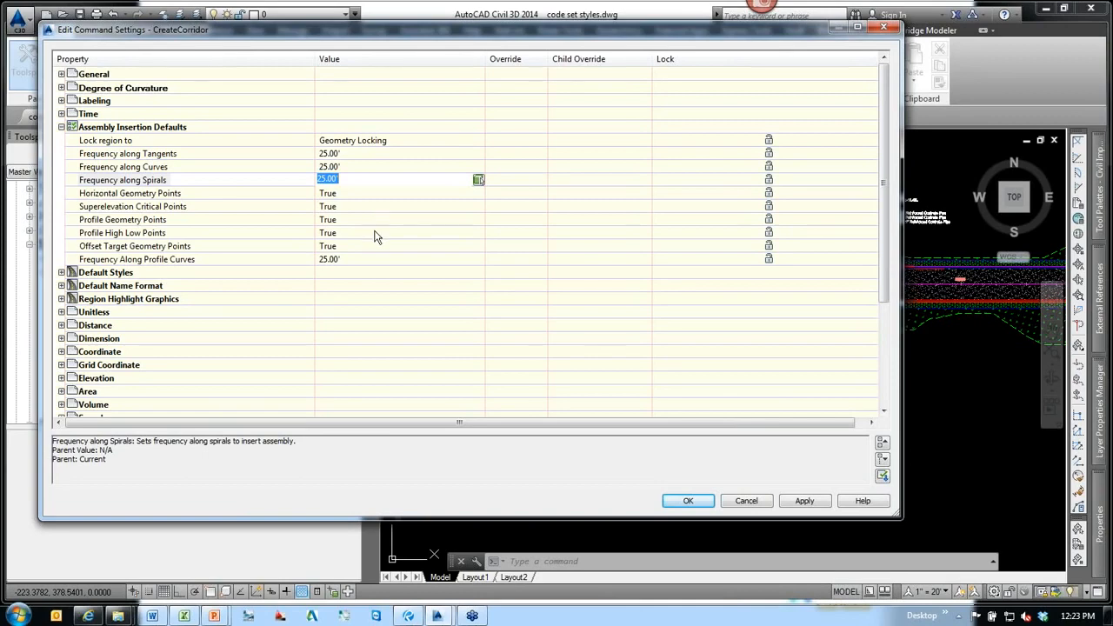
pyautogui.click(203, 261)
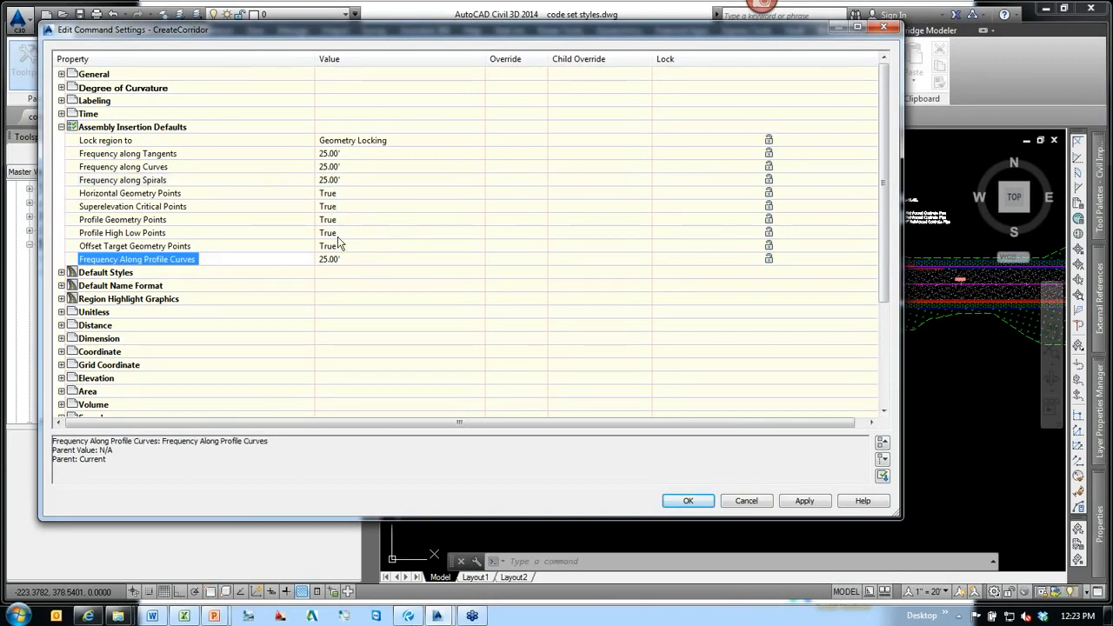
pyautogui.click(744, 504)
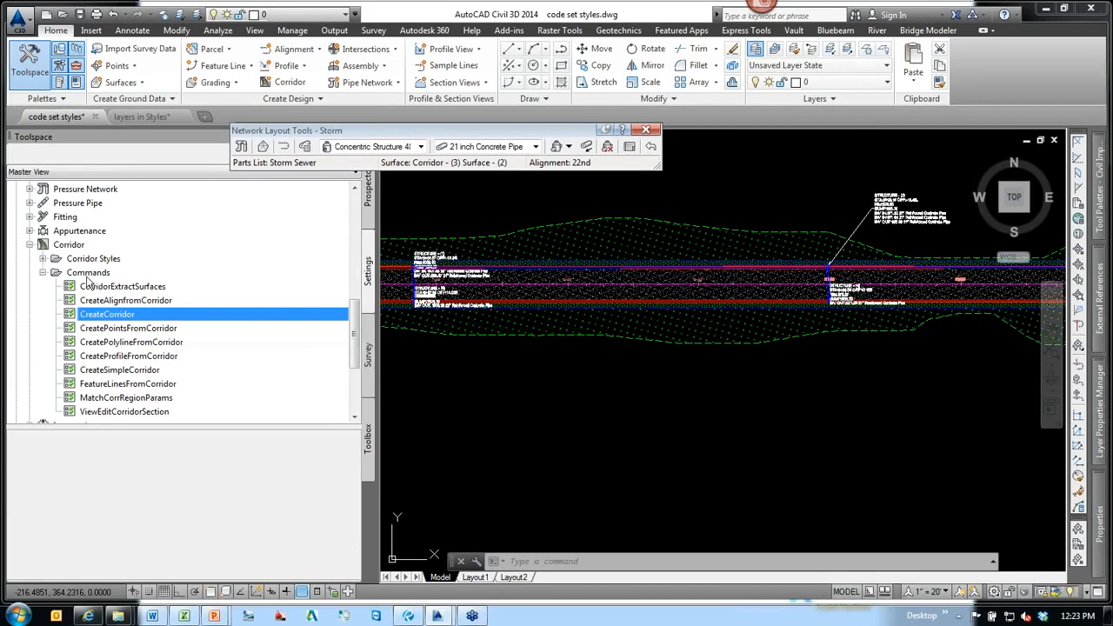
# Collapse the Corridor commands and the Corridor collection, returning to the start of the settings tree.
pyautogui.click(55, 273)
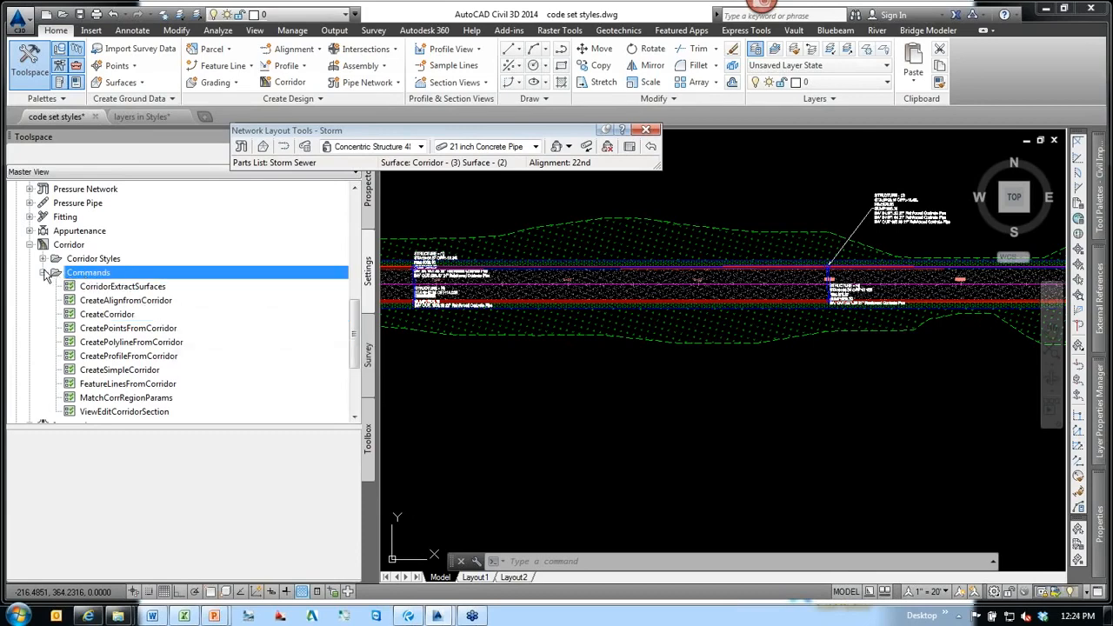
pyautogui.click(43, 273)
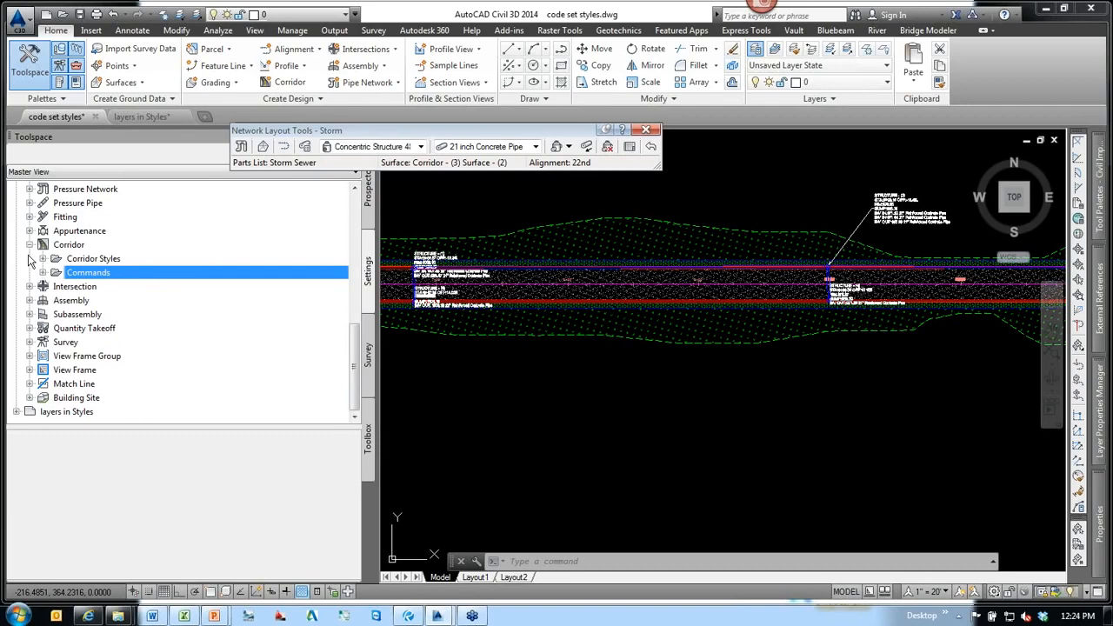
pyautogui.click(30, 245)
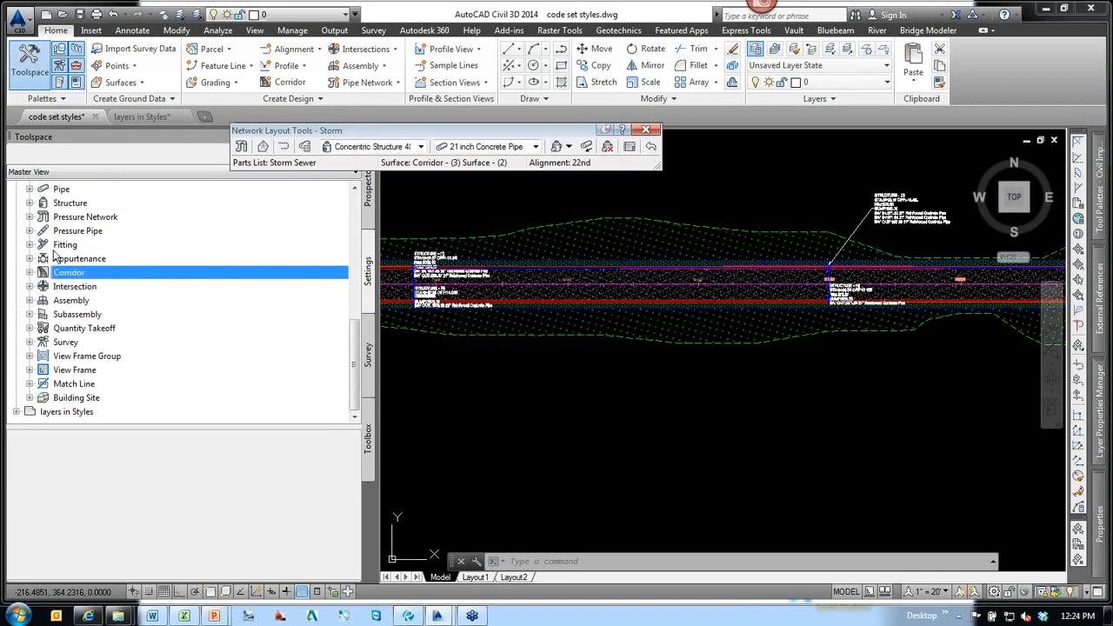
pyautogui.click(108, 259)
pyautogui.scroll(7, 144, 279)
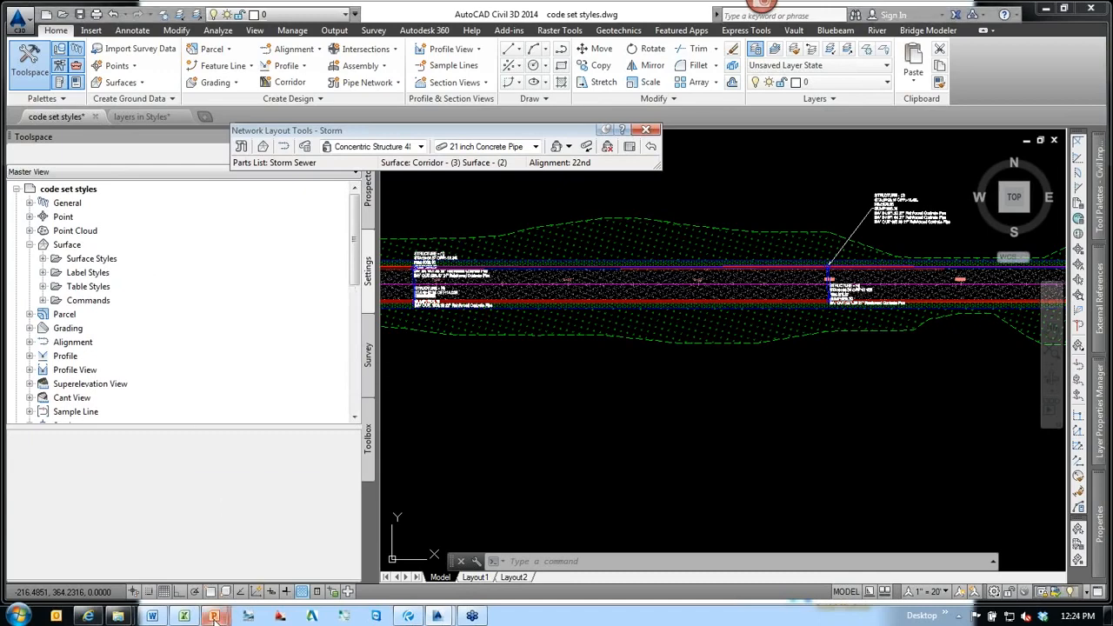
# Switch to the PowerPoint slide show and advance to the Configuration slide.
pyautogui.moveTo(235, 606)
pyautogui.click(291, 547)
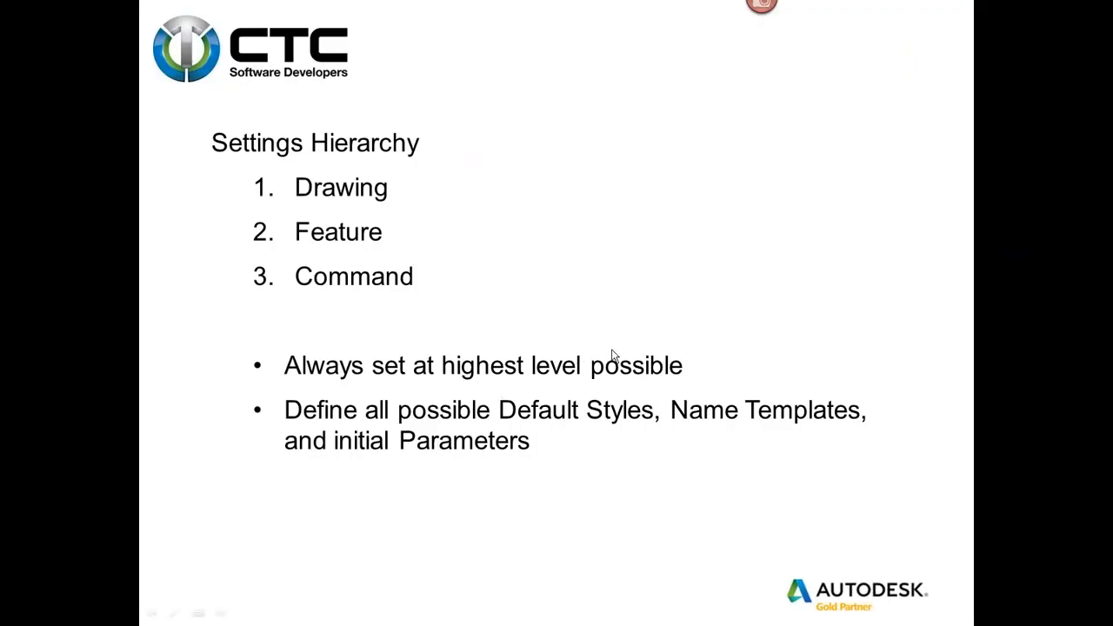
pyautogui.click(532, 419)
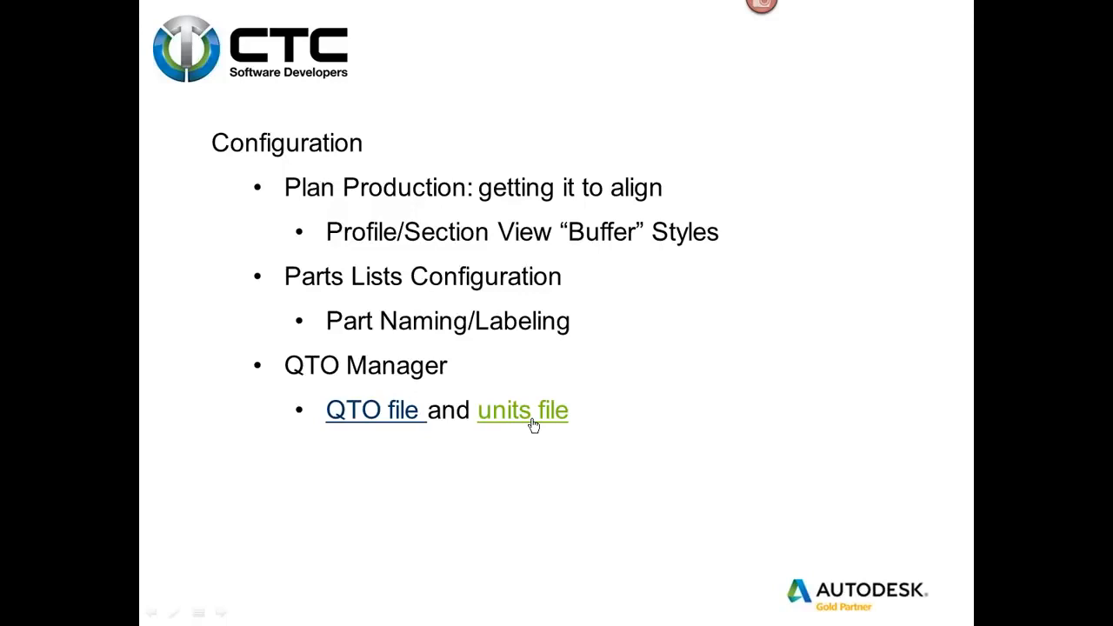
# Switch back to the code set styles drawing in Civil 3D and open the style of the 22nd profile view for editing.
pyautogui.hotkey('alt', 'Tab')
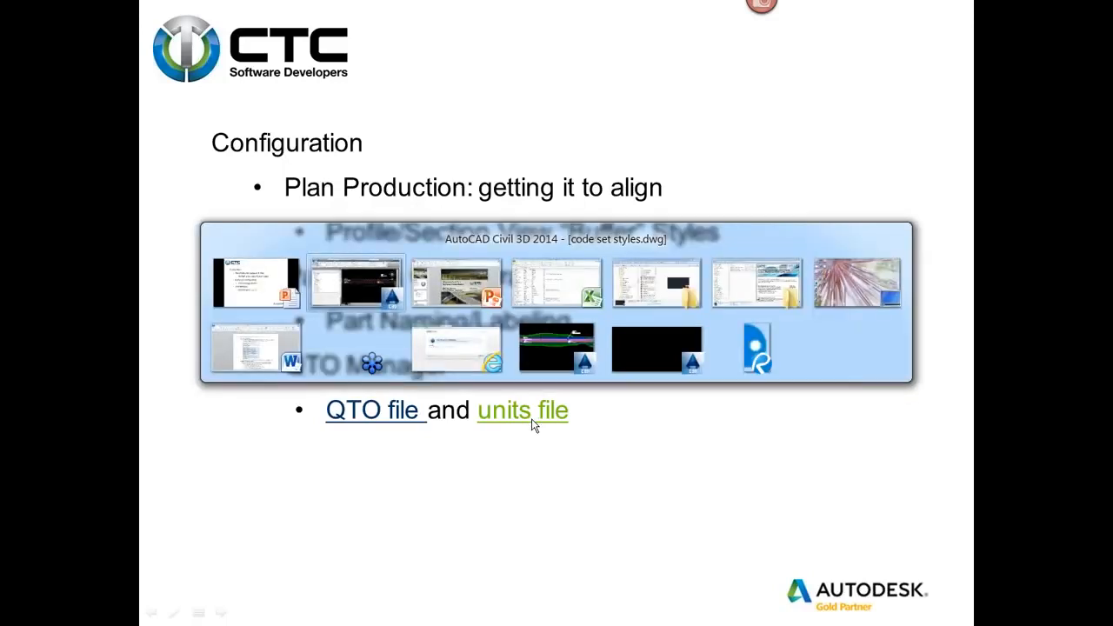
pyautogui.click(563, 340)
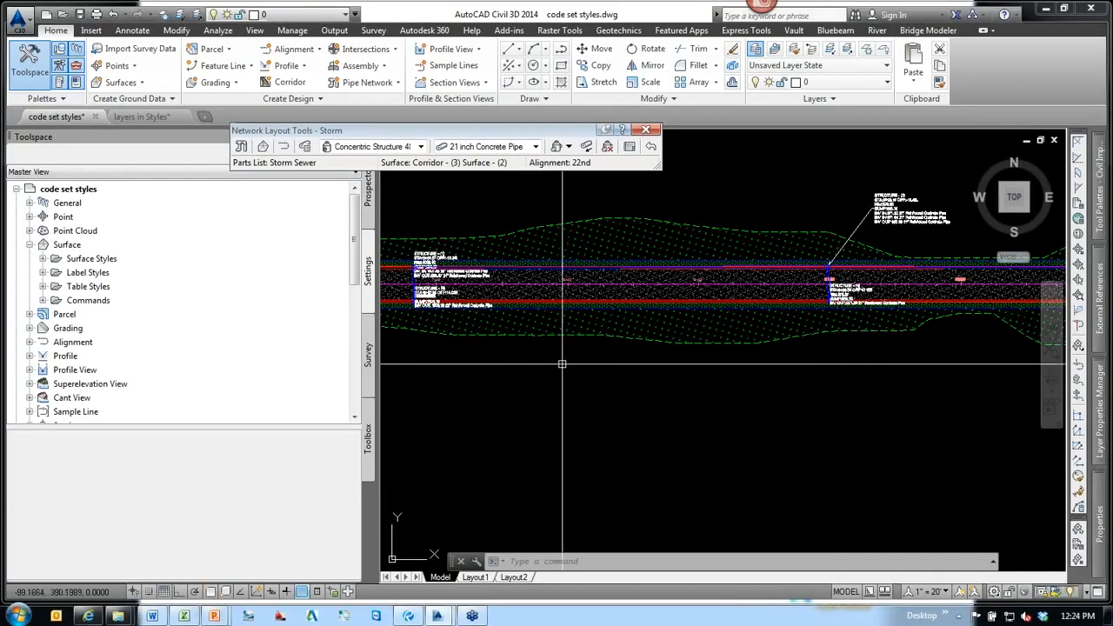
pyautogui.scroll(-5, 650, 402)
pyautogui.moveTo(702, 466); pyautogui.dragTo(688, 331, button='middle')
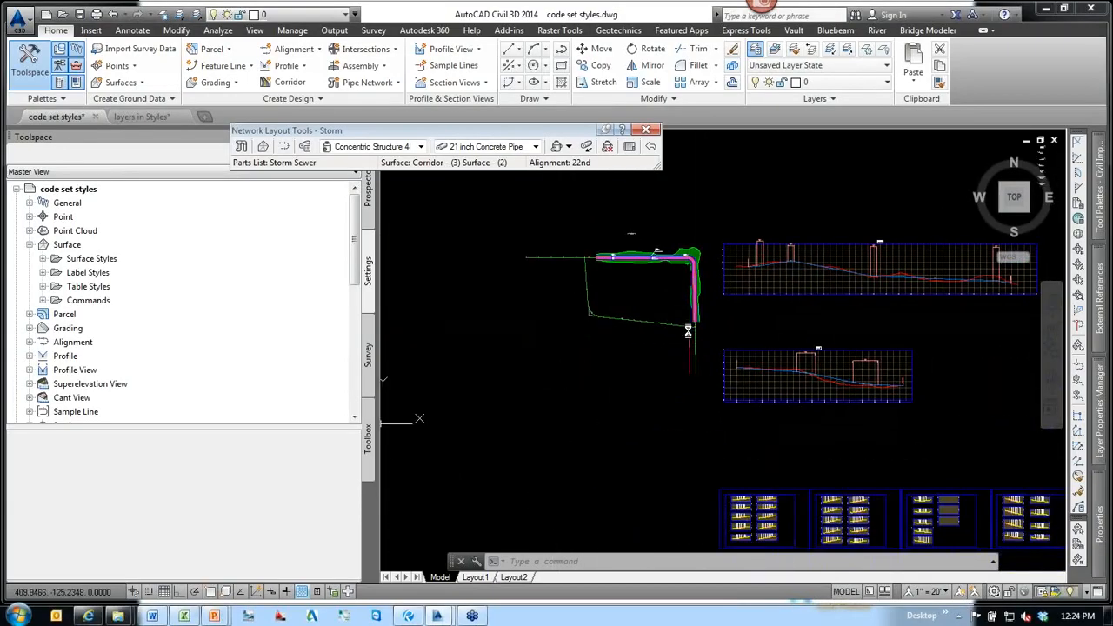
pyautogui.scroll(4, 687, 331)
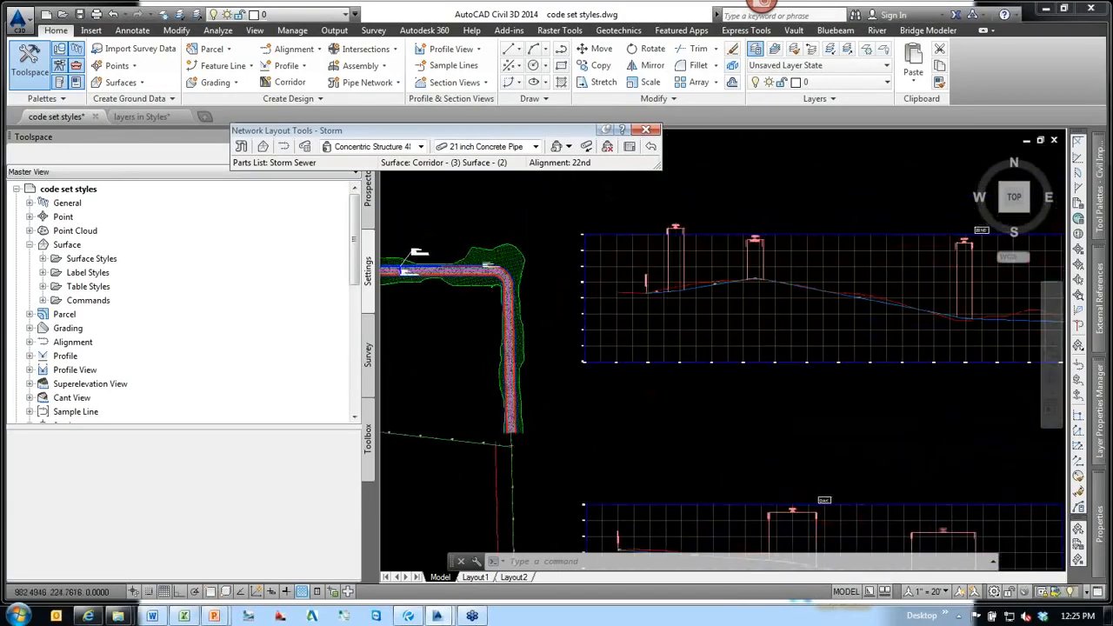
pyautogui.scroll(2, 682, 337)
pyautogui.click(693, 311)
pyautogui.rightClick(692, 312)
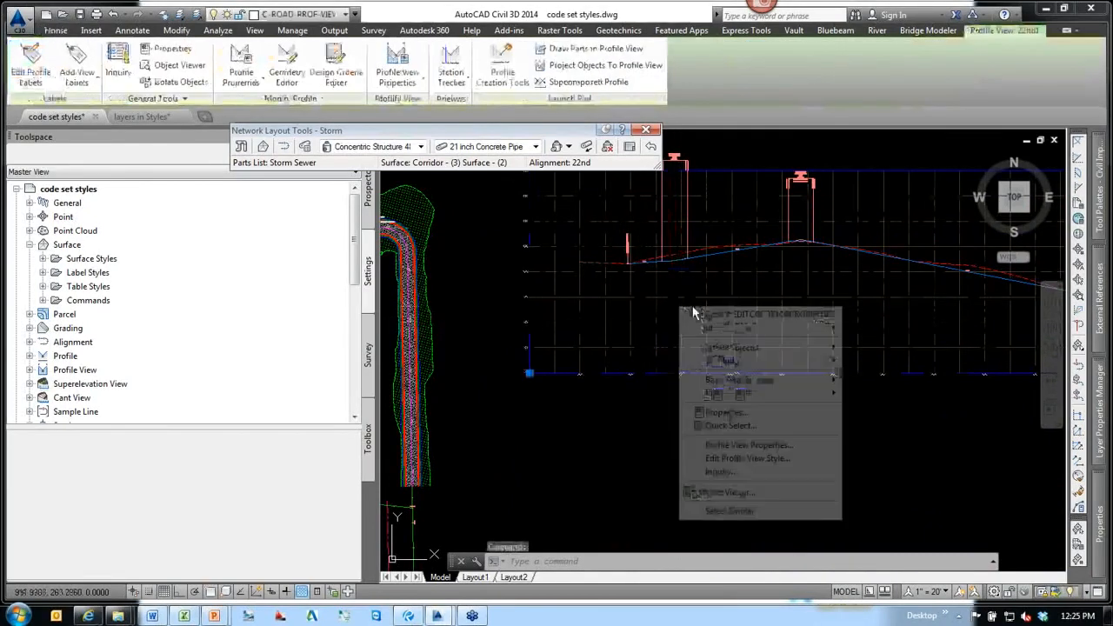
pyautogui.click(739, 458)
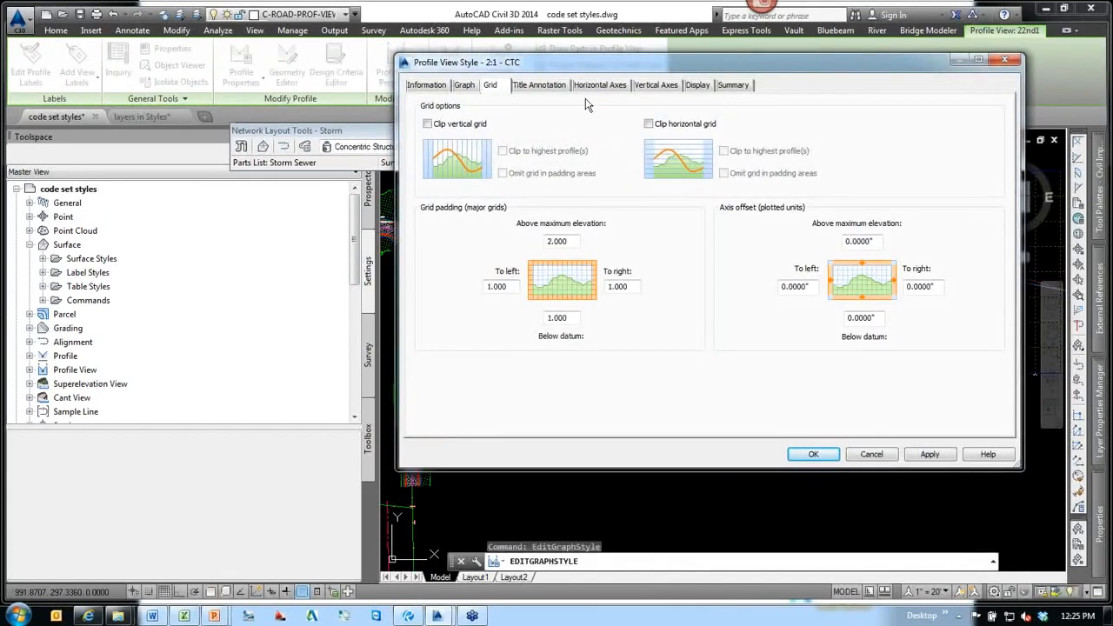
# Examine the title annotation settings of the 2:1 - CTC profile view style and cancel the edit.
pyautogui.click(553, 87)
pyautogui.moveTo(723, 64); pyautogui.dragTo(363, 36)
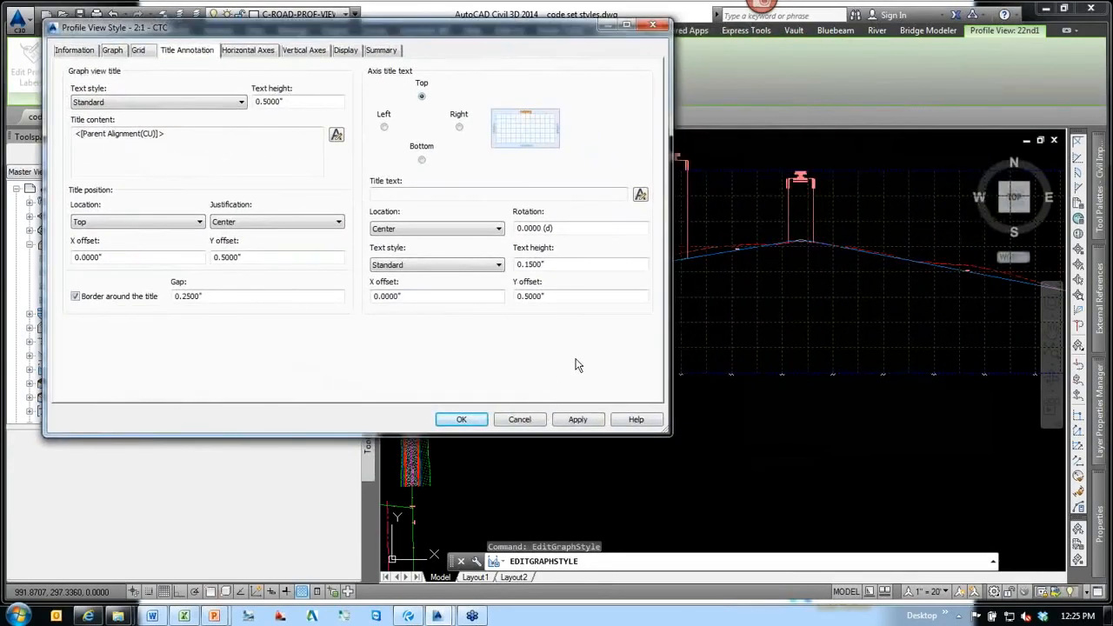
pyautogui.click(519, 420)
# Inspect the station and elevation labels along the 22nd profile view's axes and reopen its style for editing.
pyautogui.scroll(5, 748, 402)
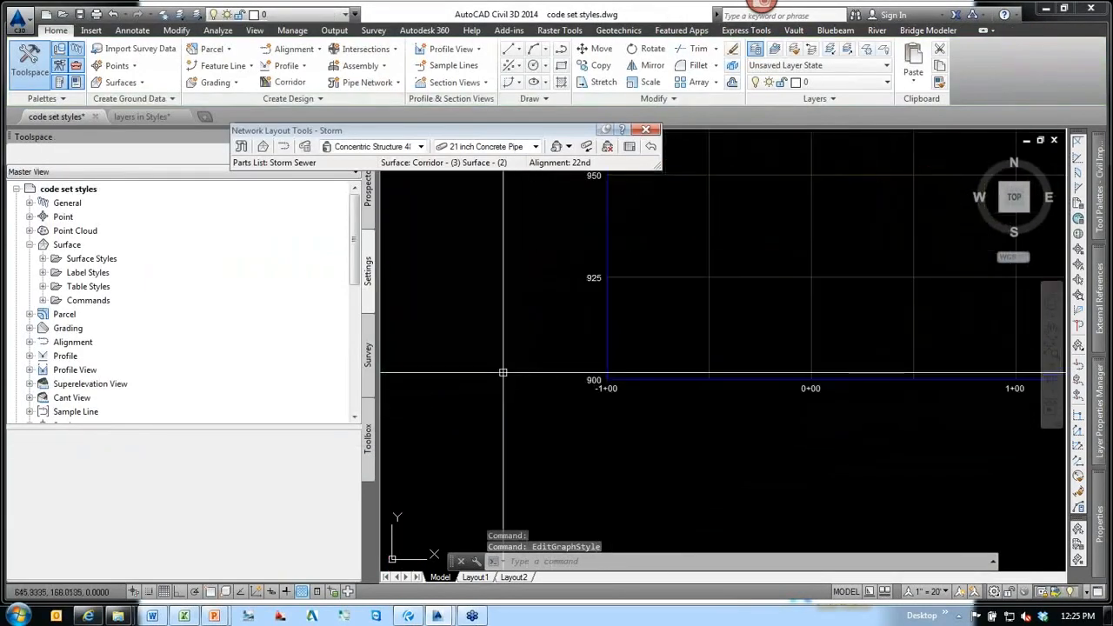
pyautogui.moveTo(887, 405); pyautogui.dragTo(658, 381, button='middle')
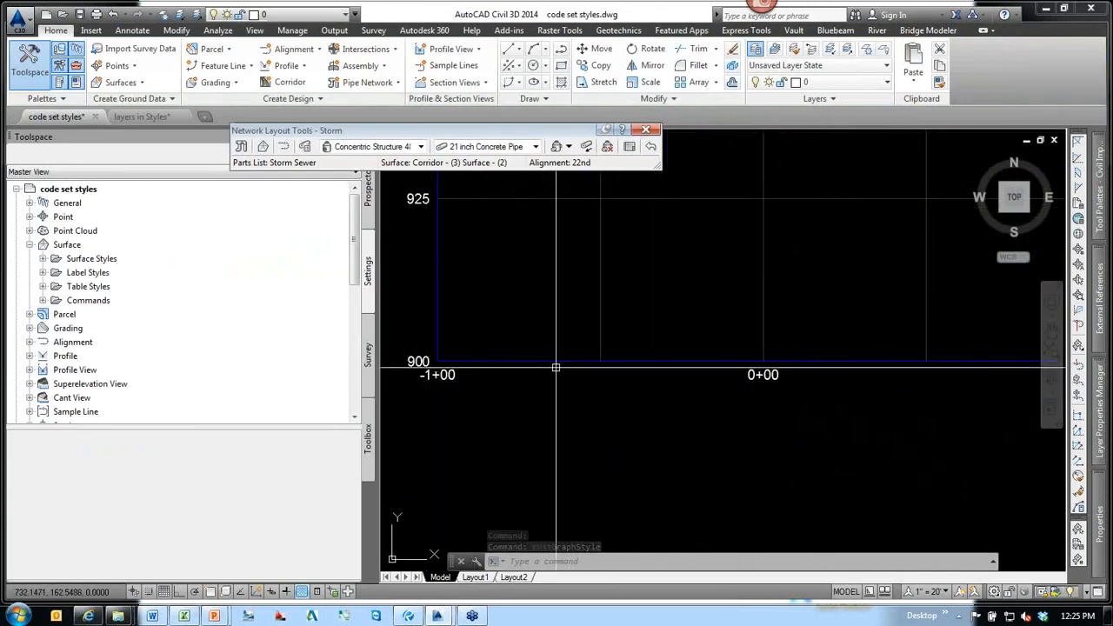
pyautogui.scroll(-4, 608, 360)
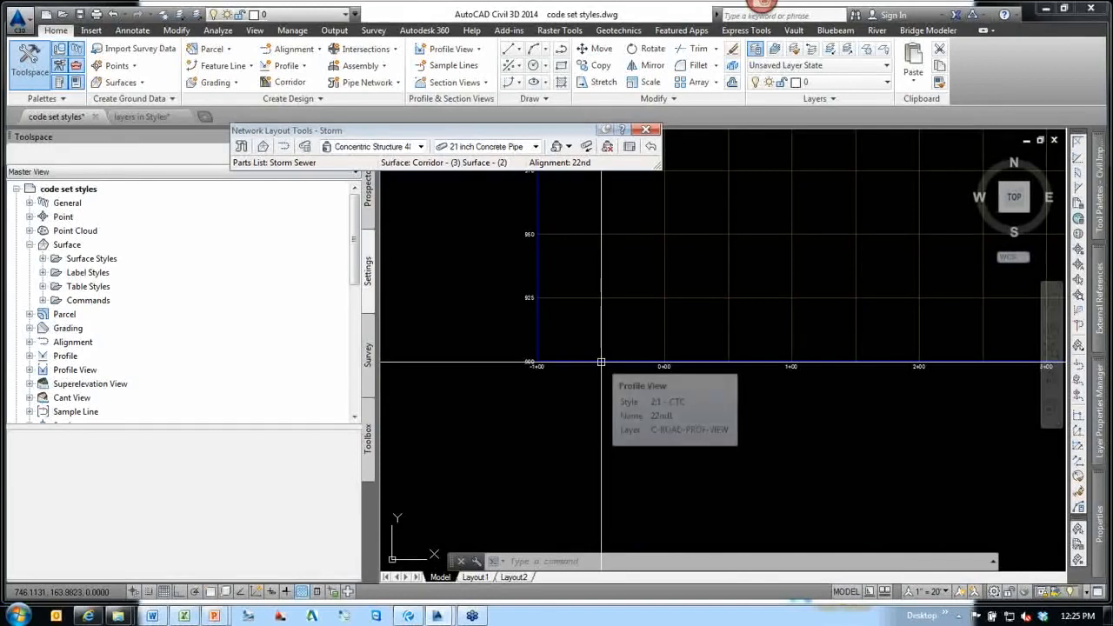
pyautogui.moveTo(619, 369); pyautogui.dragTo(609, 390, button='middle')
pyautogui.scroll(-2, 622, 332)
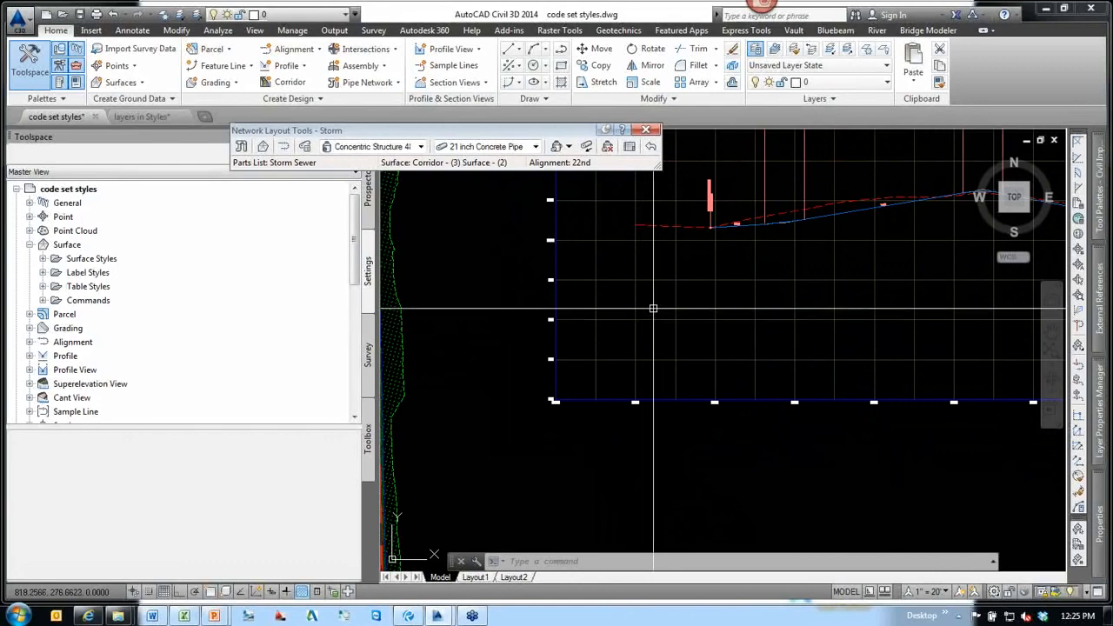
pyautogui.scroll(2, 644, 310)
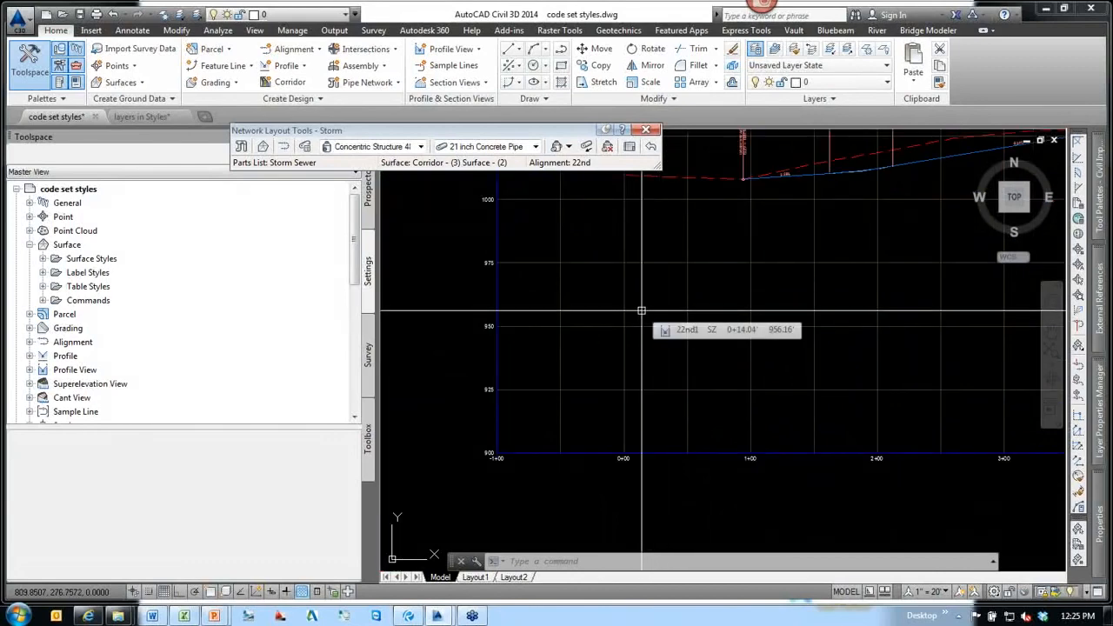
pyautogui.click(628, 269)
pyautogui.click(611, 251)
pyautogui.rightClick(612, 258)
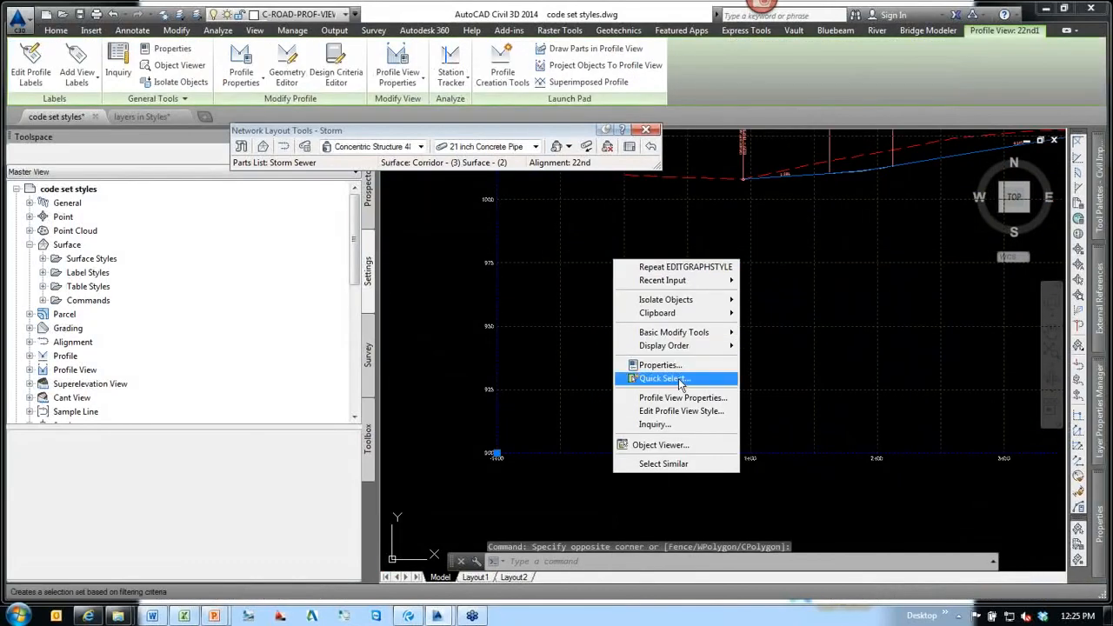
pyautogui.click(683, 411)
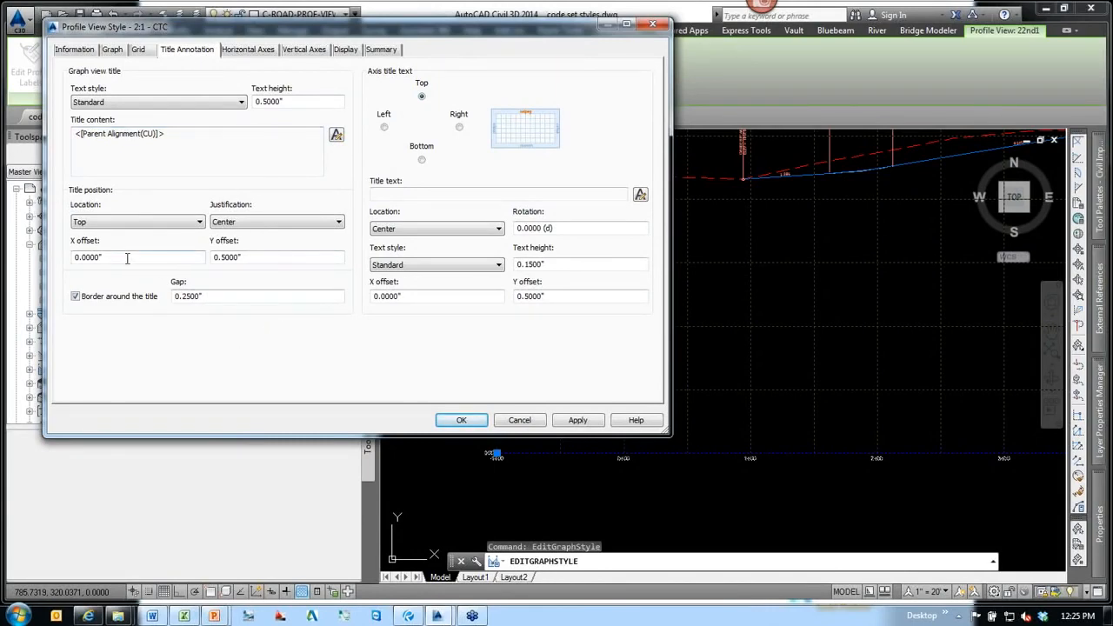
# Examine the graph title's X and Y offsets and content, and review the component display list of the profile view style.
pyautogui.moveTo(127, 257); pyautogui.dragTo(55, 254)
pyautogui.moveTo(279, 257); pyautogui.dragTo(175, 252)
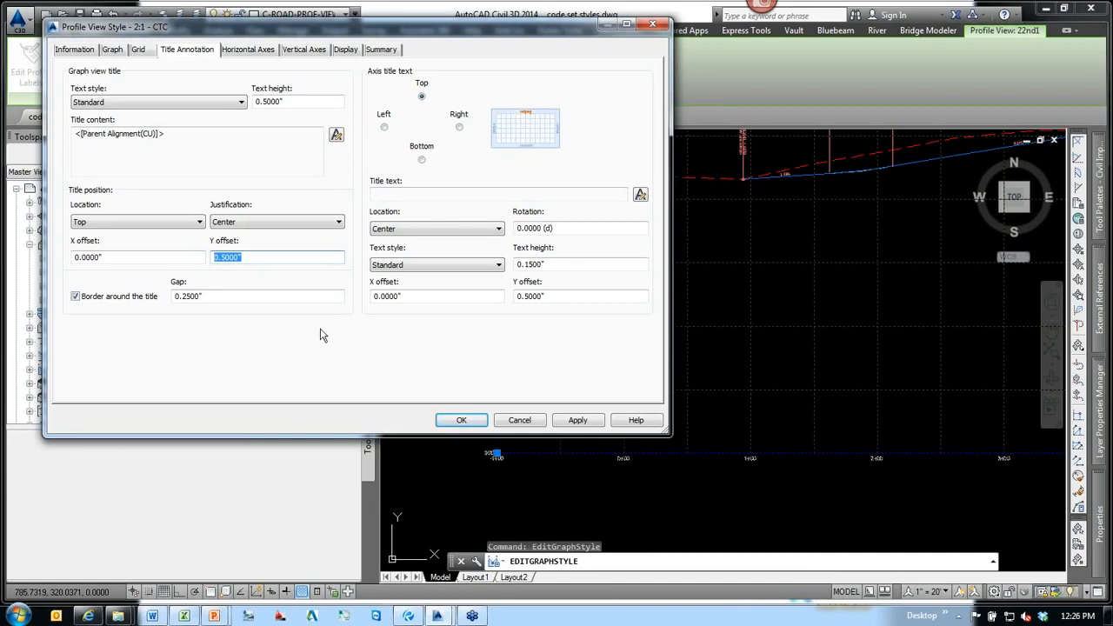
pyautogui.click(118, 137)
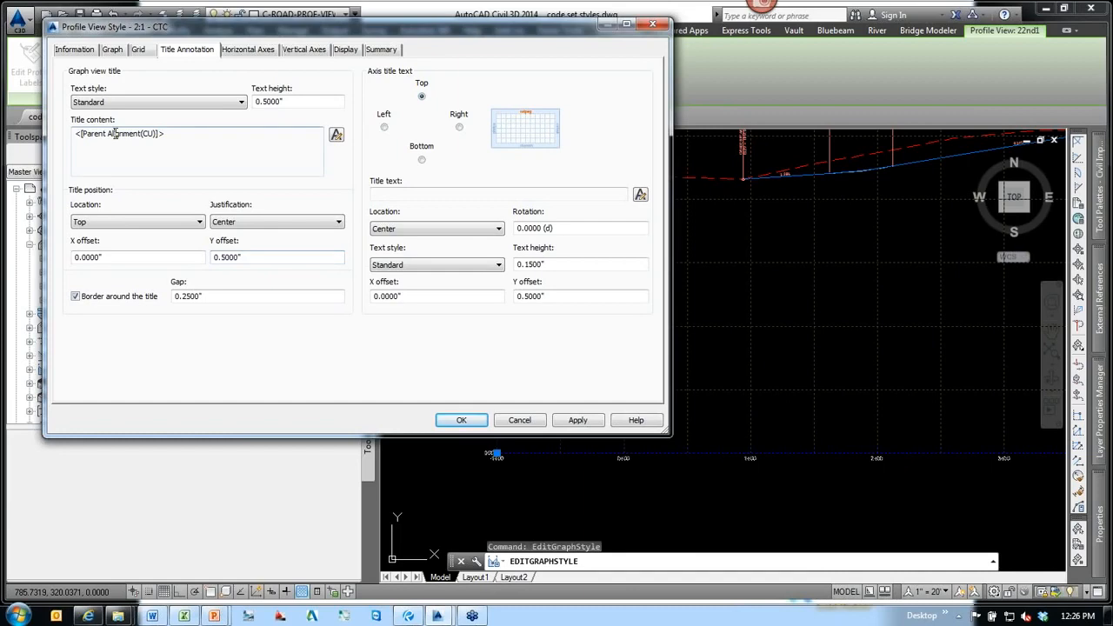
pyautogui.click(346, 49)
pyautogui.click(158, 257)
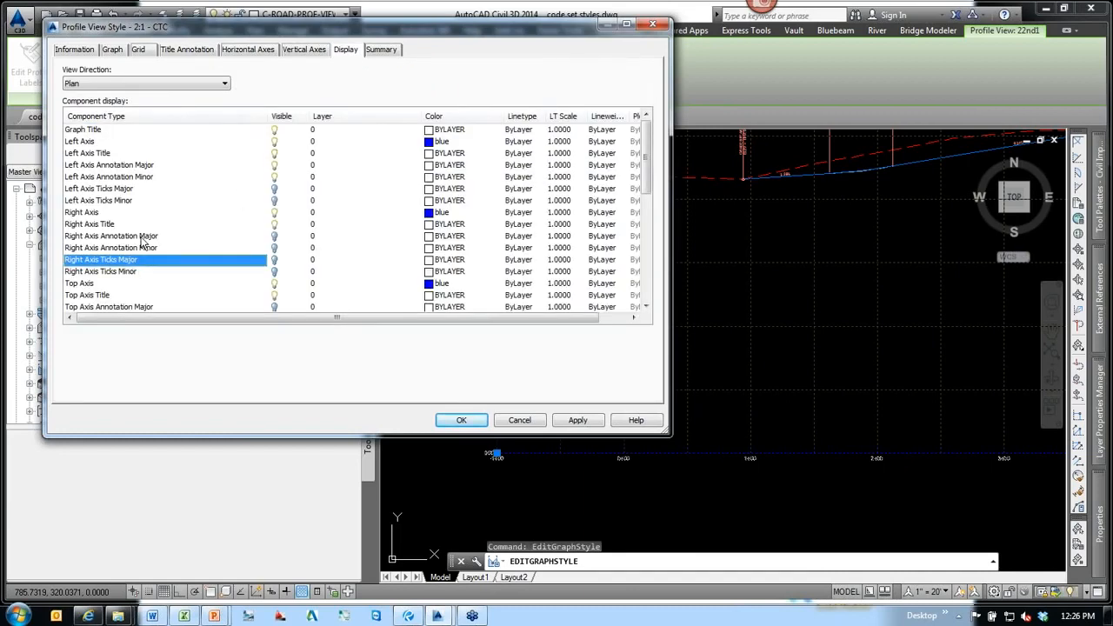
pyautogui.scroll(-4, 144, 241)
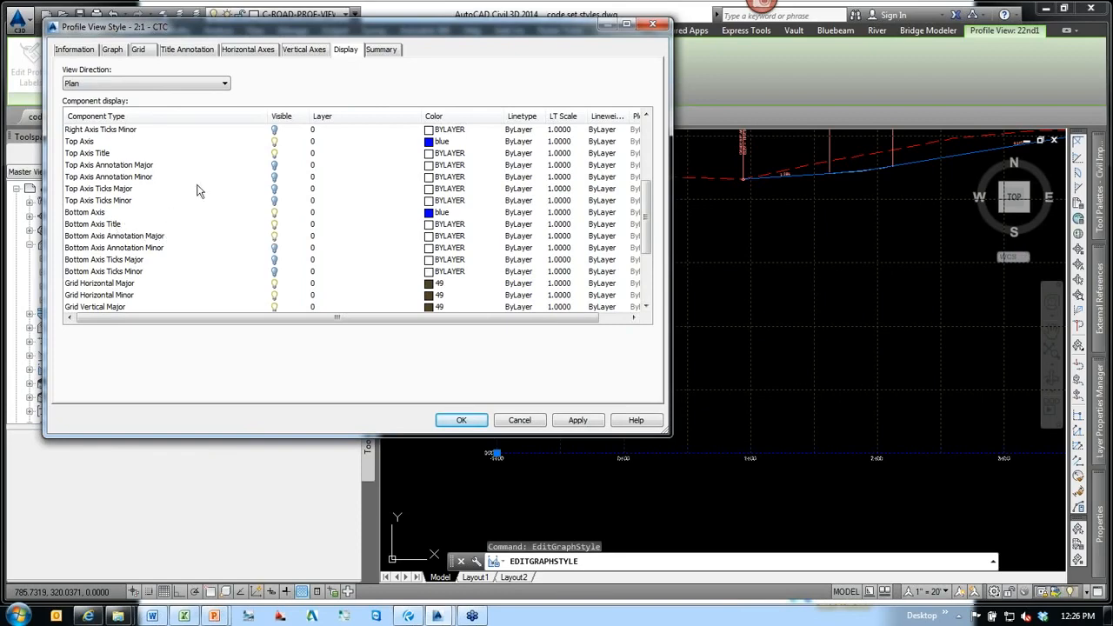
# Set the graph view title's location to Bottom in the title annotation of the profile view style.
pyautogui.click(188, 51)
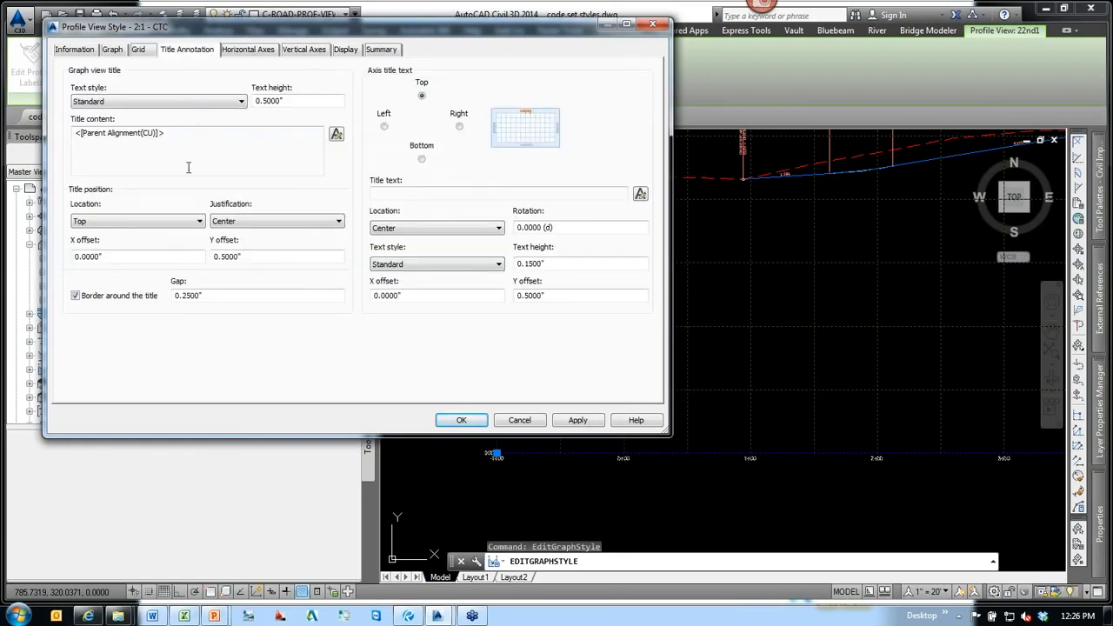
pyautogui.click(103, 221)
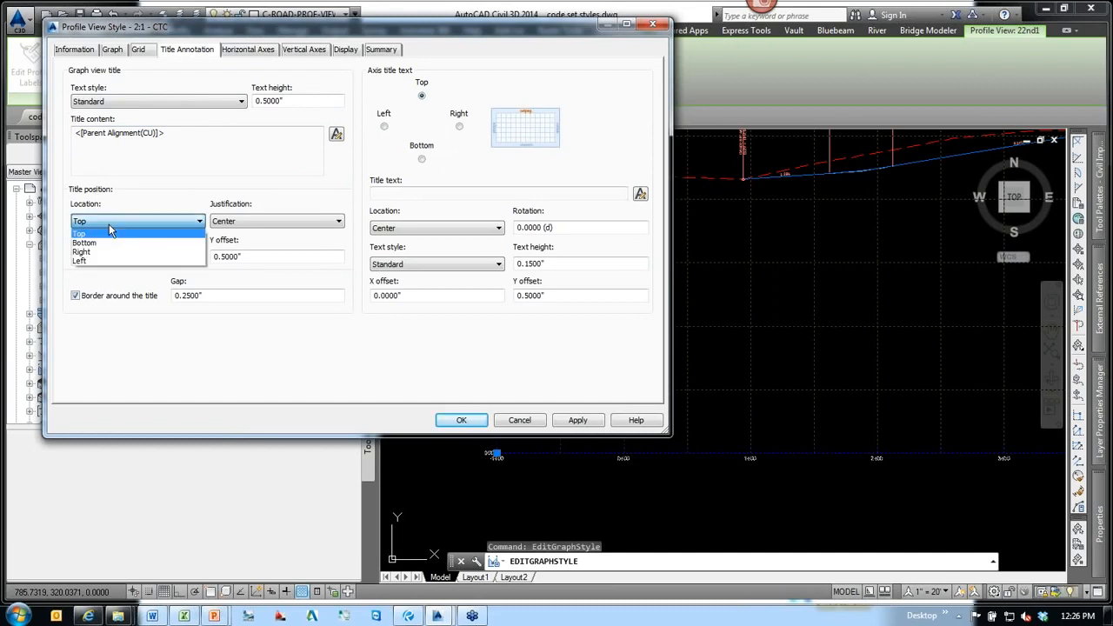
pyautogui.click(87, 243)
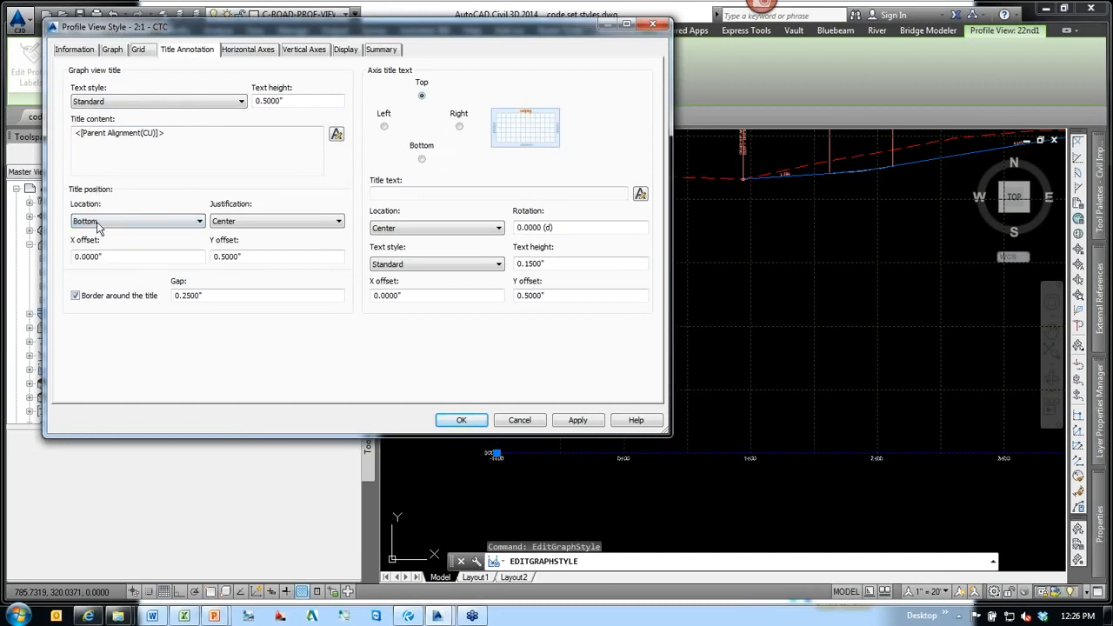
# Set the graph view title's justification to Left and check its X and Y offsets.
pyautogui.click(217, 221)
pyautogui.click(222, 241)
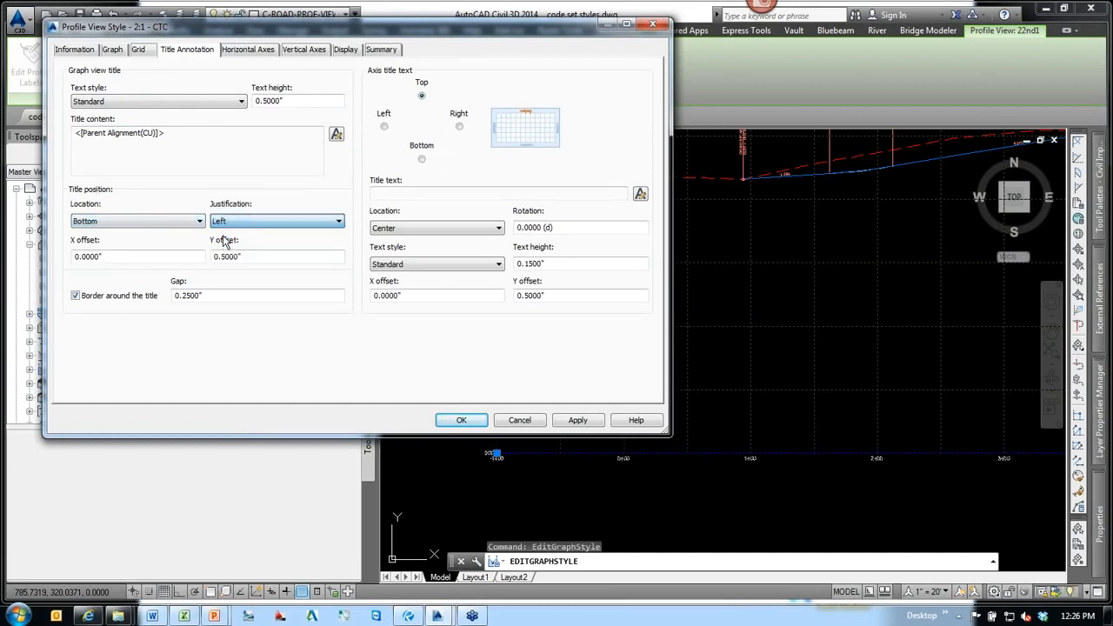
pyautogui.doubleClick(122, 256)
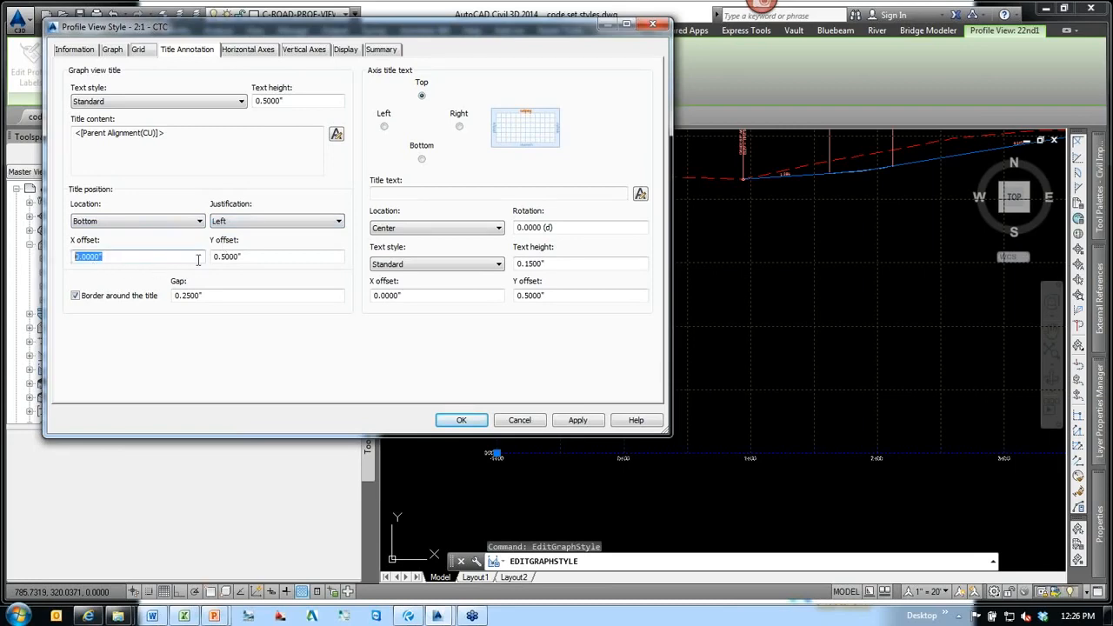
pyautogui.doubleClick(269, 256)
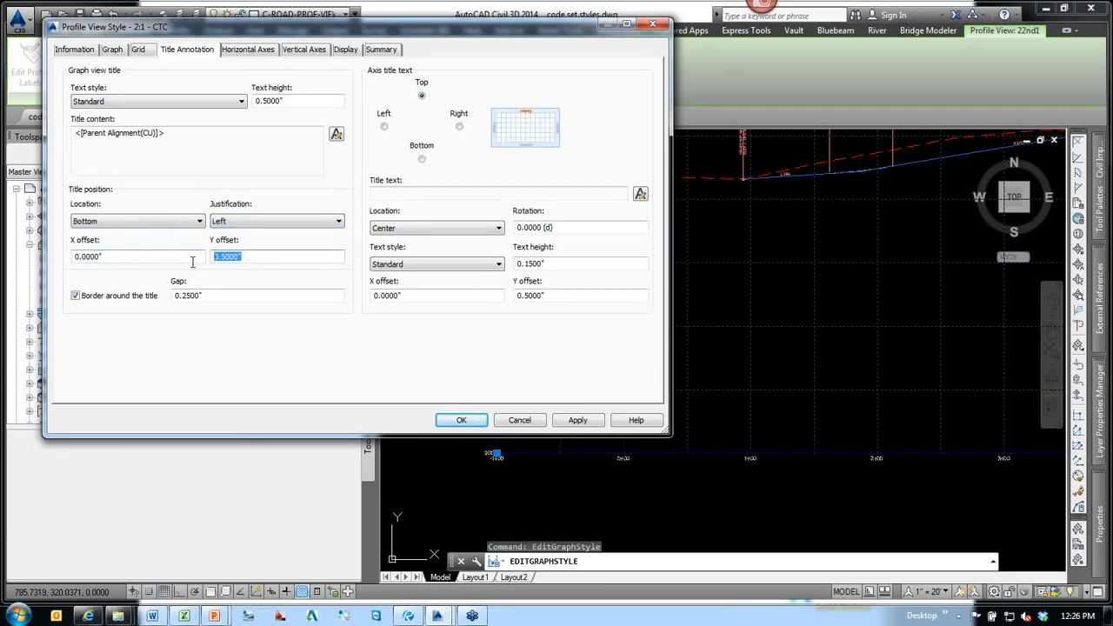
# Turn off the visibility of the Bottom Axis Title component in the profile view style's display settings.
pyautogui.click(348, 51)
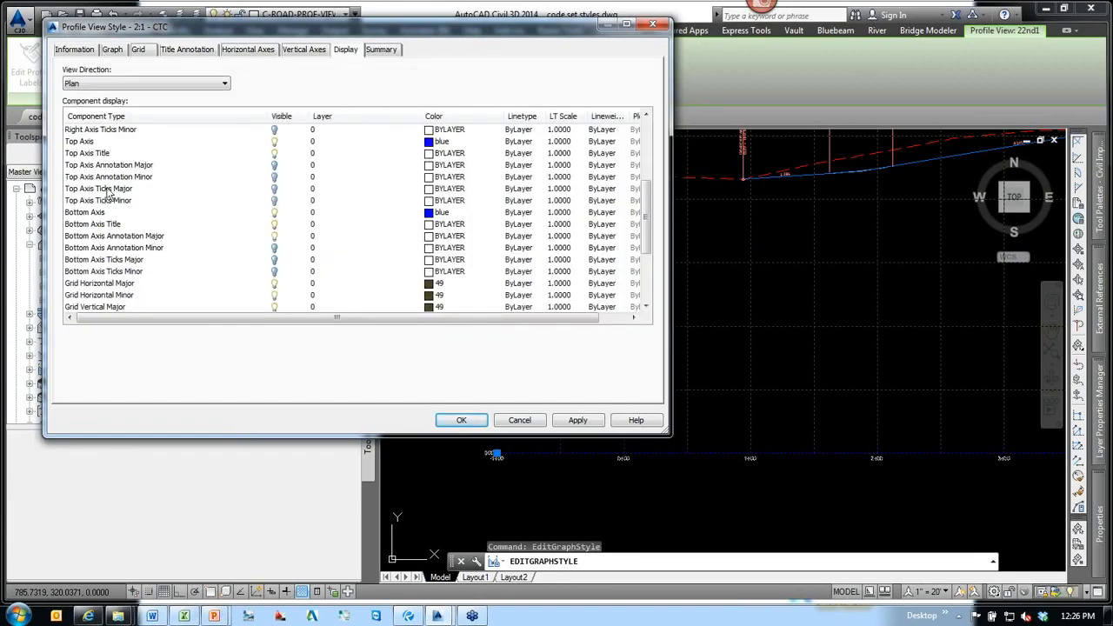
pyautogui.click(101, 224)
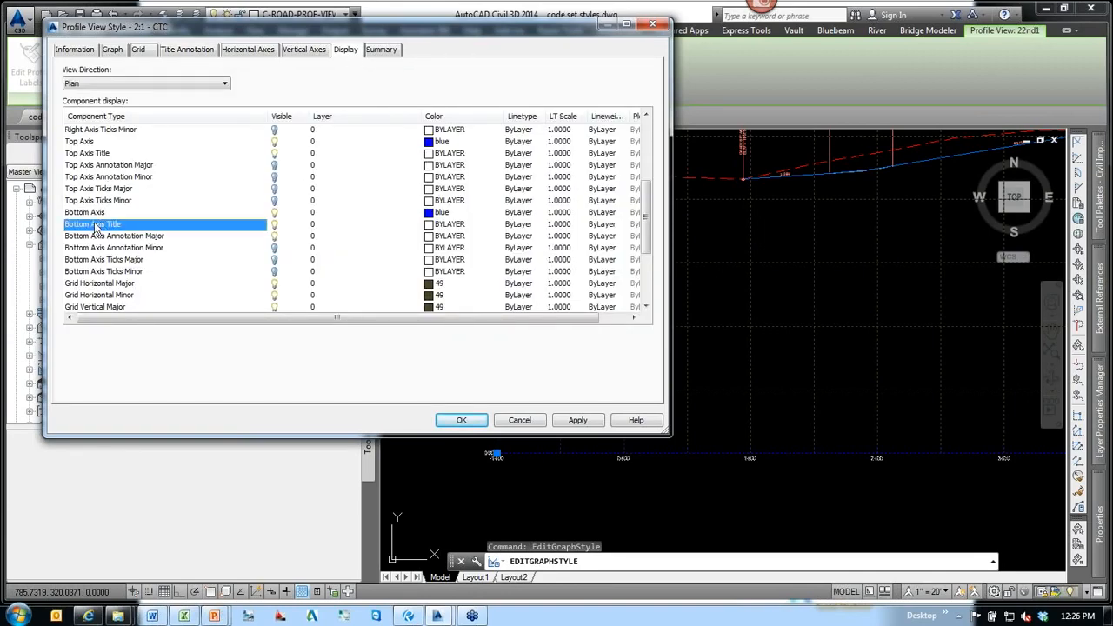
pyautogui.click(274, 226)
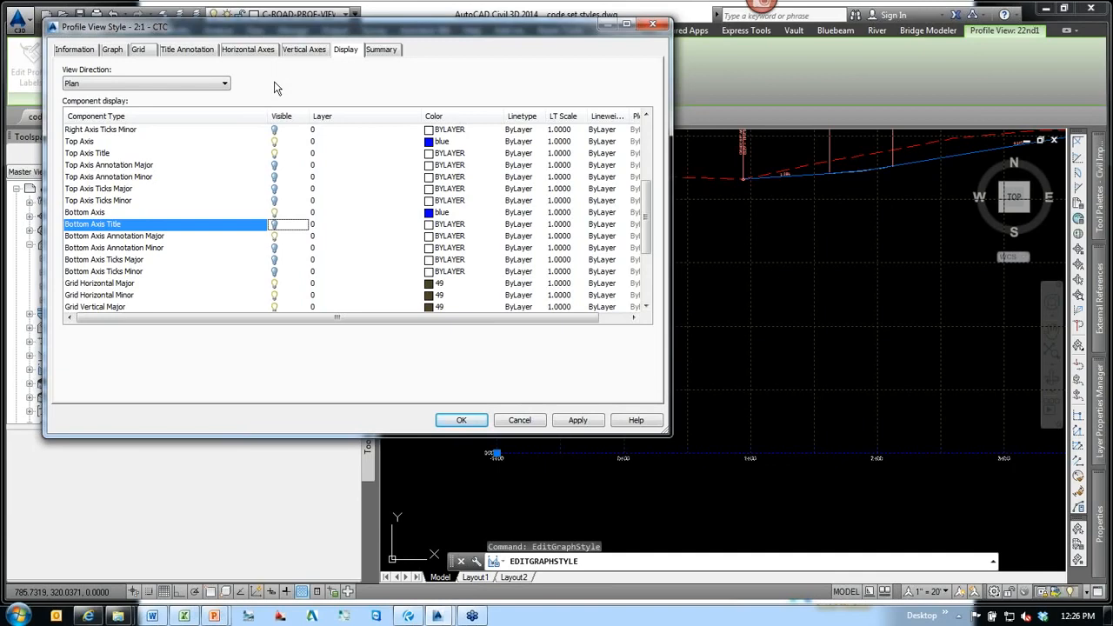
# Review the graph view title's X and Y offsets again and cancel the profile view style edit.
pyautogui.click(181, 51)
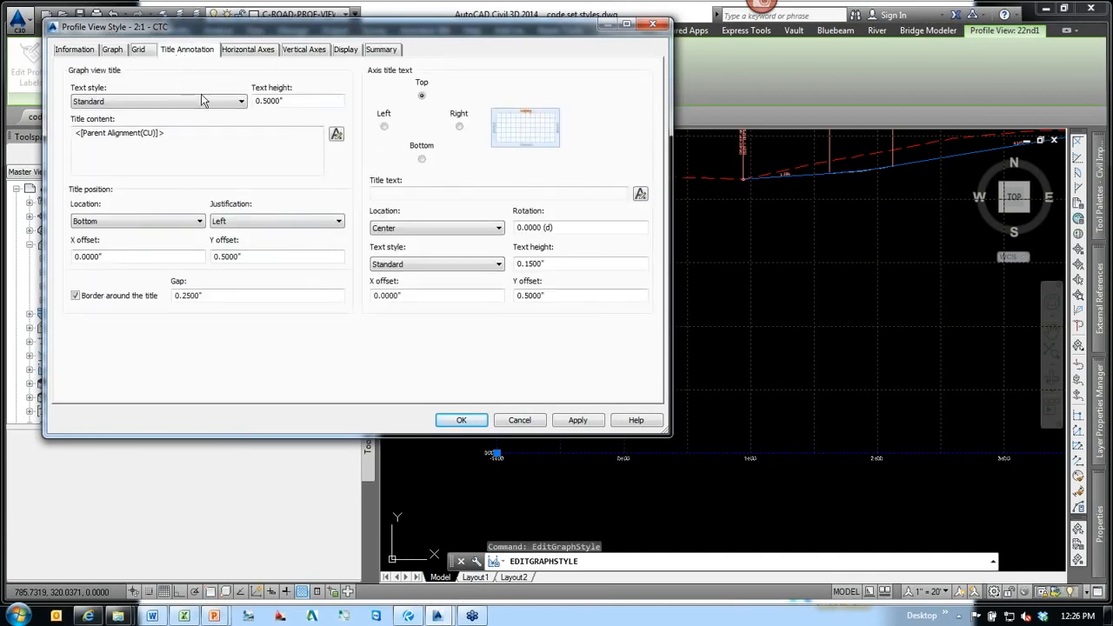
pyautogui.doubleClick(111, 256)
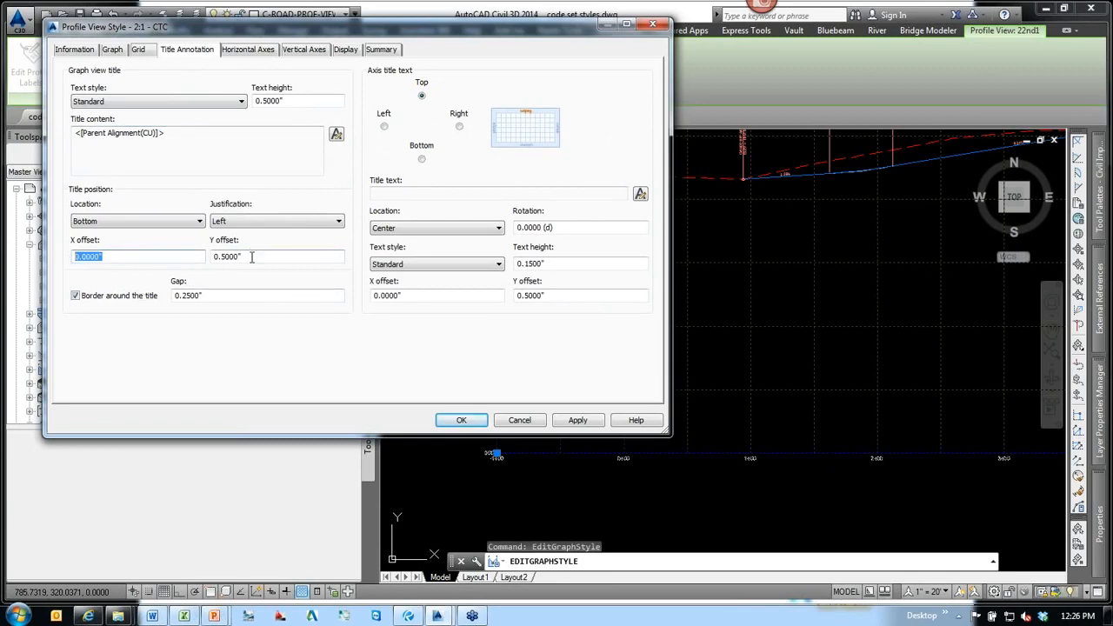
pyautogui.moveTo(251, 257); pyautogui.dragTo(68, 259)
pyautogui.click(518, 421)
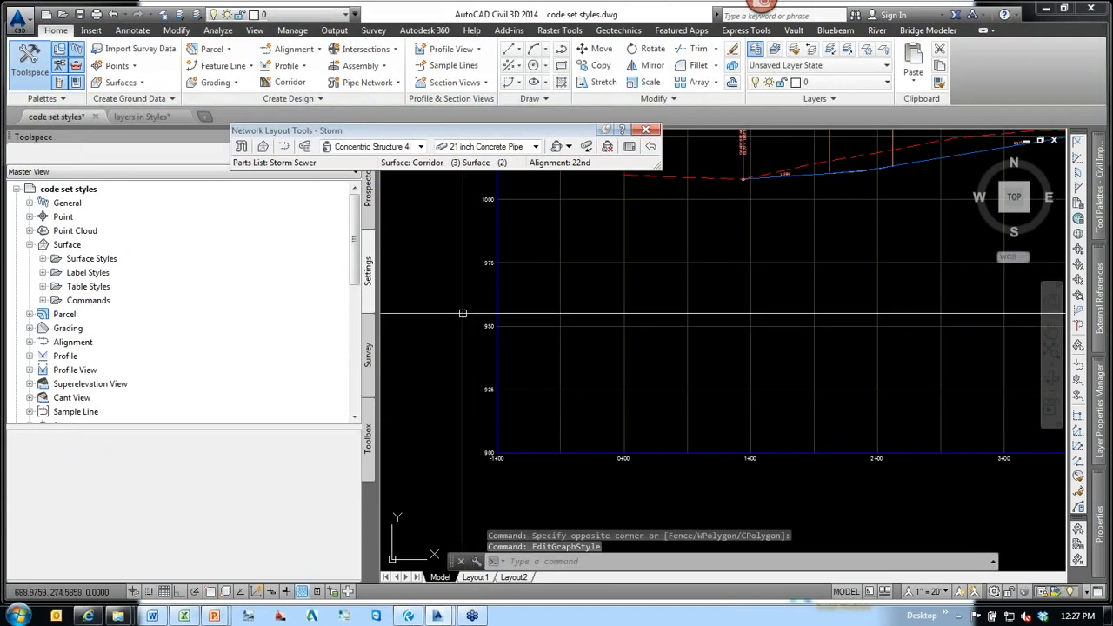
# Open the section view properties of the 6+75 cross section.
pyautogui.click(464, 310)
pyautogui.click(469, 301)
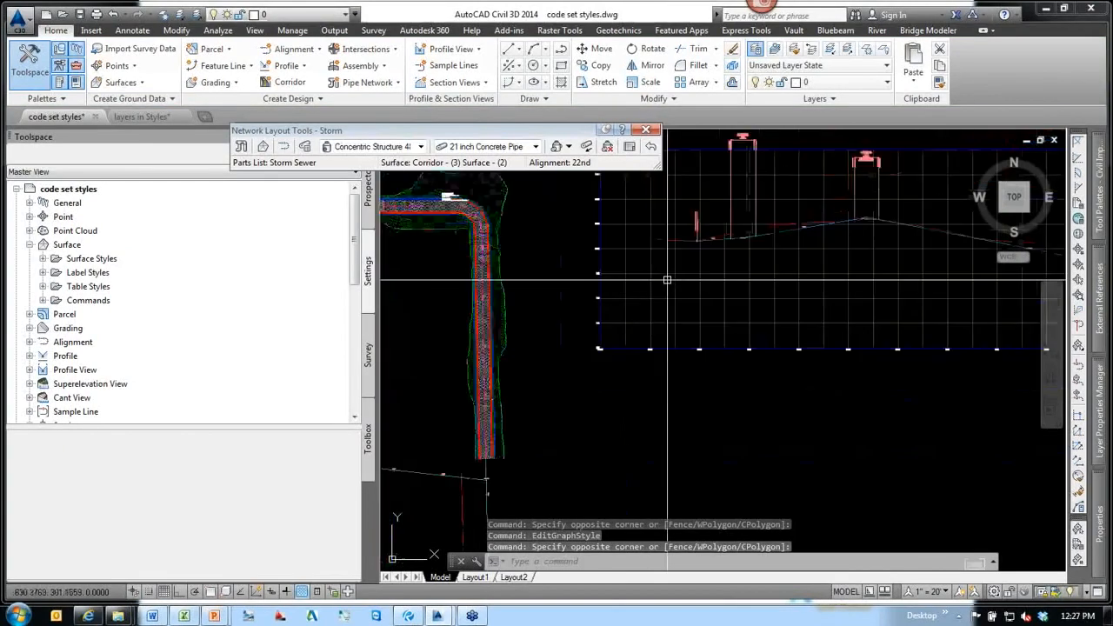
pyautogui.scroll(-5, 667, 280)
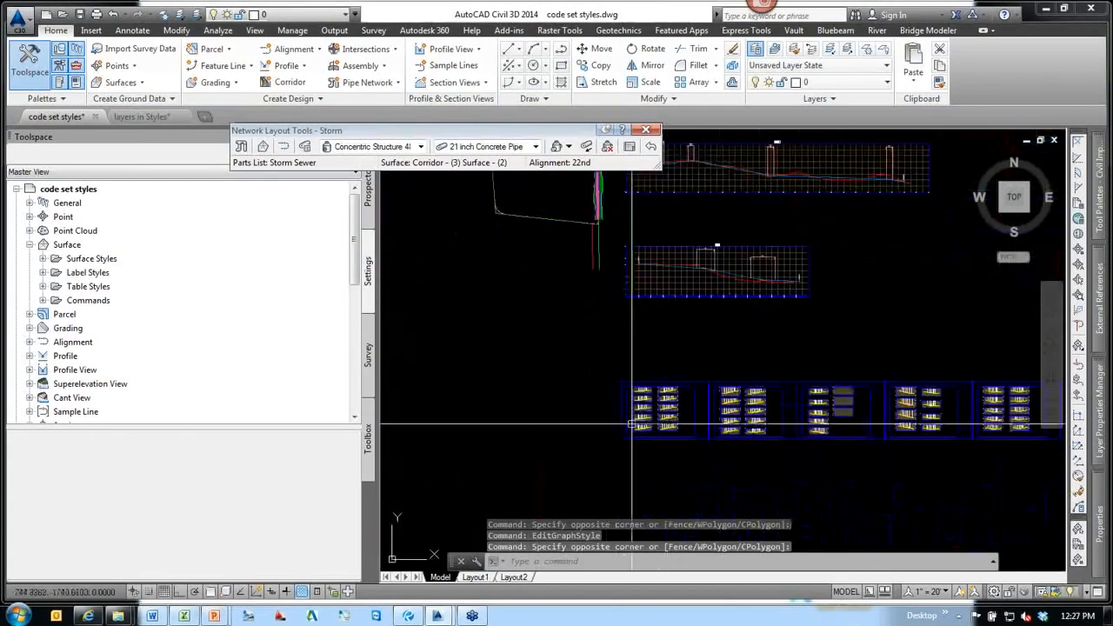
pyautogui.scroll(8, 632, 425)
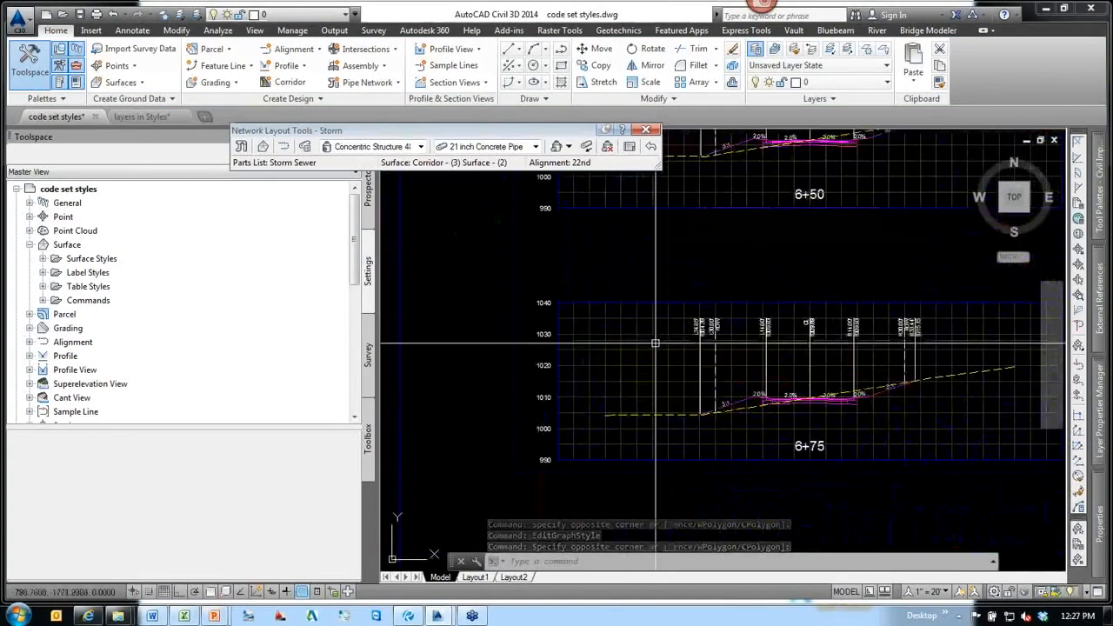
pyautogui.click(655, 344)
pyautogui.rightClick(655, 251)
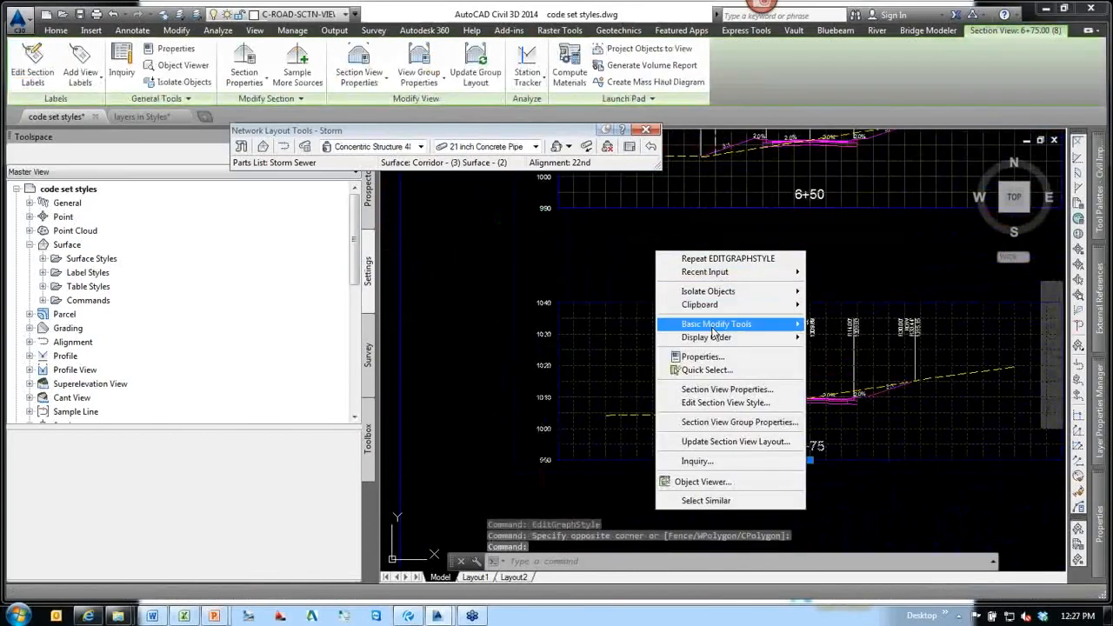
pyautogui.click(730, 391)
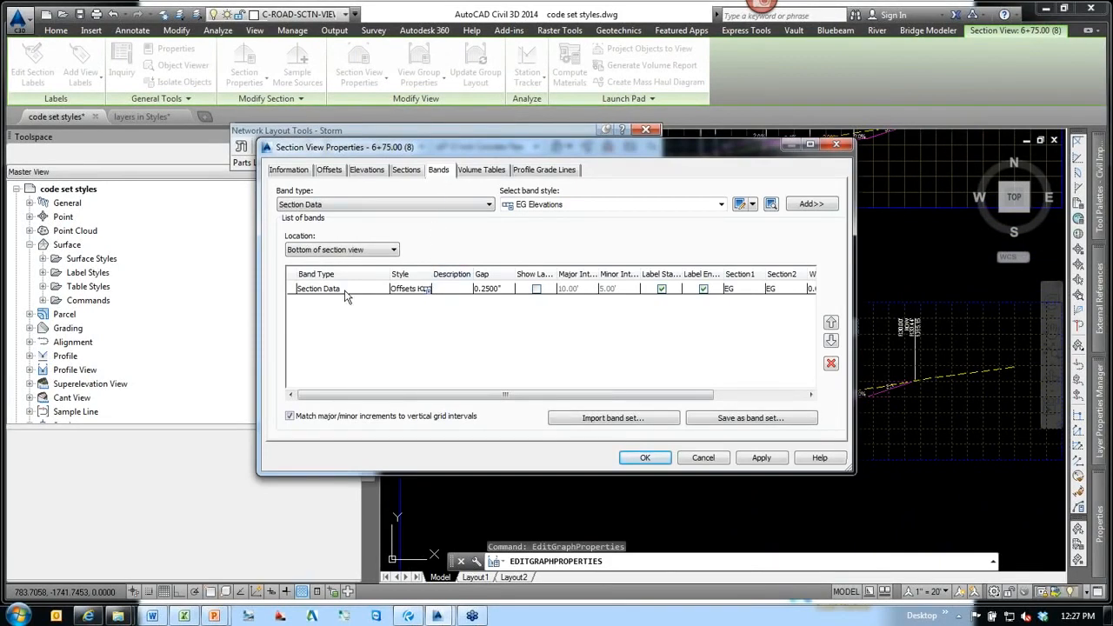
# Examine the layout and tick sizes in the EG Elevations band style's details, and cancel both the style and the section view properties.
pyautogui.click(741, 203)
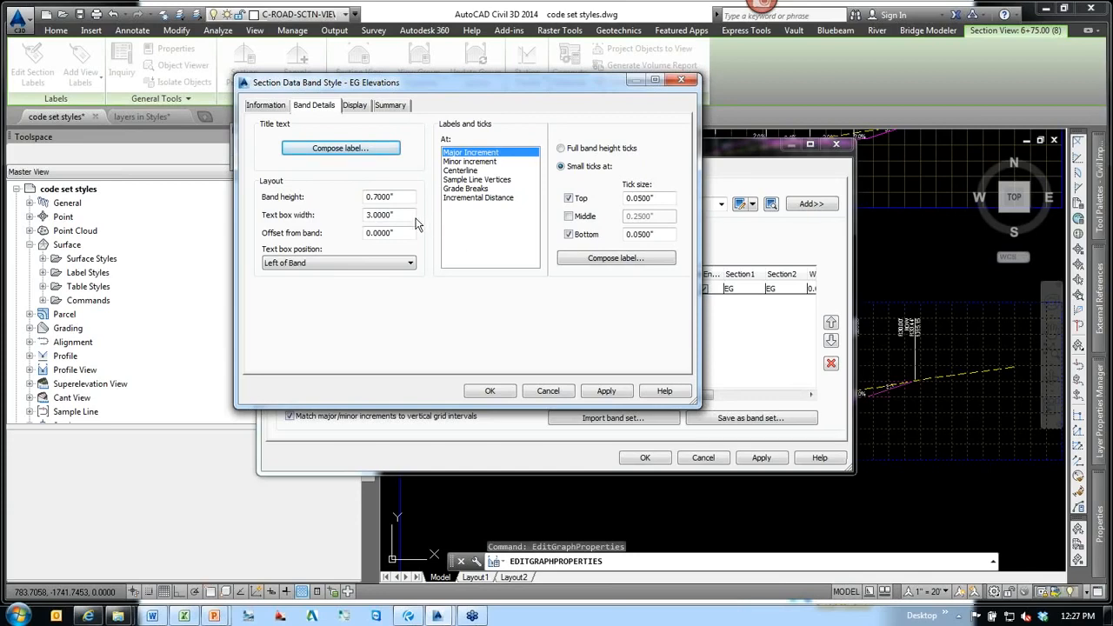
pyautogui.doubleClick(660, 234)
pyautogui.doubleClick(650, 198)
pyautogui.click(548, 390)
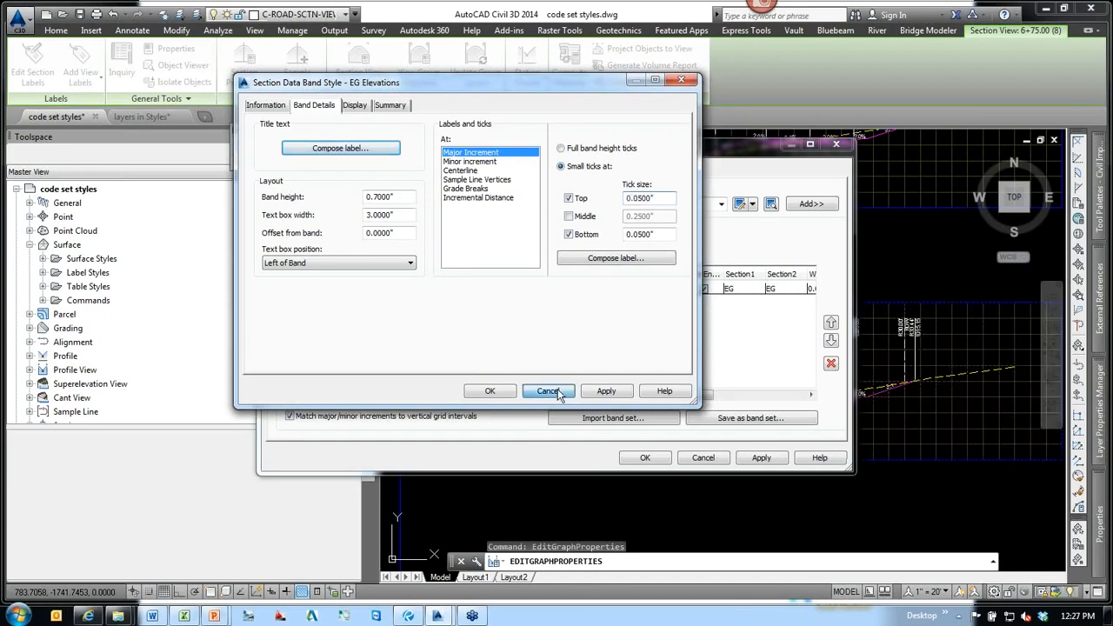
pyautogui.click(702, 457)
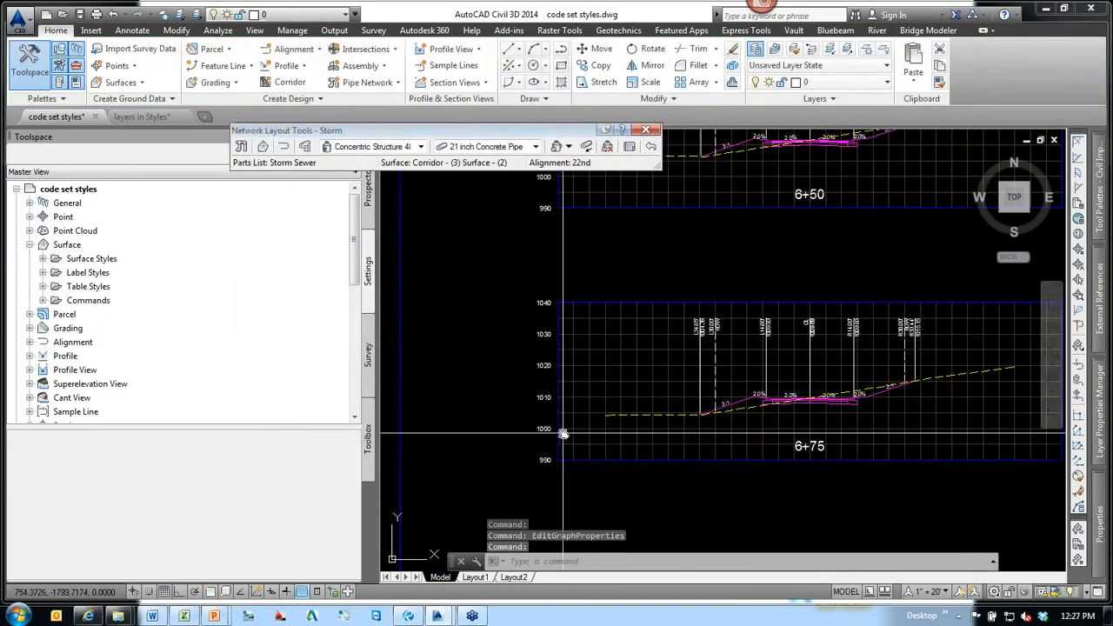
# Inspect the area around the 6+75 section view and switch to the Configuration slide in PowerPoint.
pyautogui.moveTo(564, 432); pyautogui.dragTo(556, 392, button='middle')
pyautogui.scroll(-2, 548, 330)
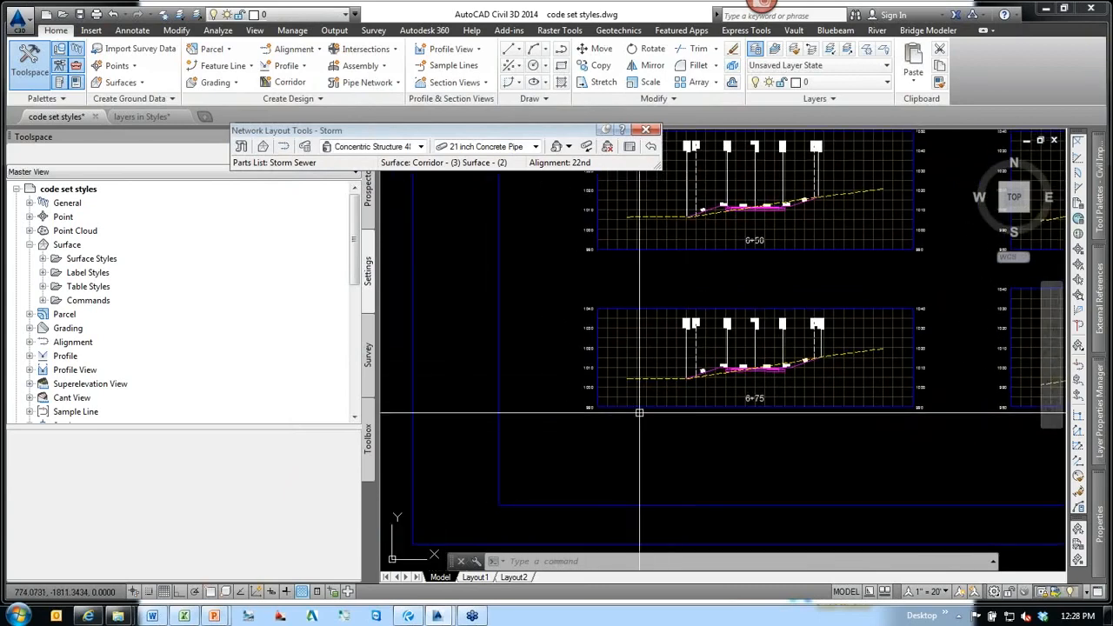
pyautogui.scroll(2, 696, 426)
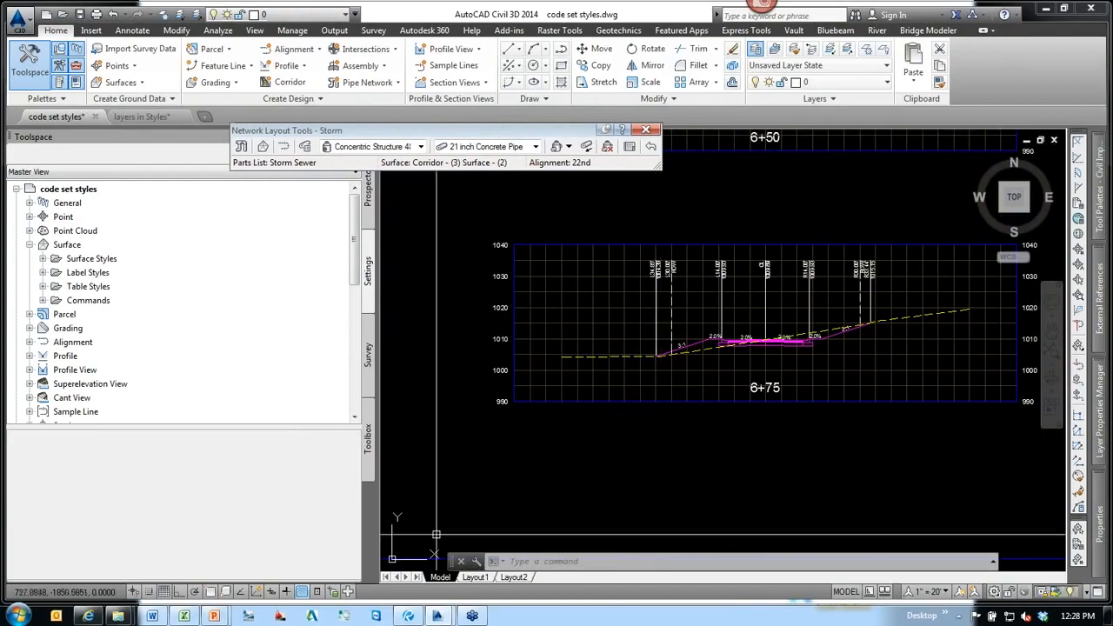
pyautogui.moveTo(228, 609)
pyautogui.click(295, 556)
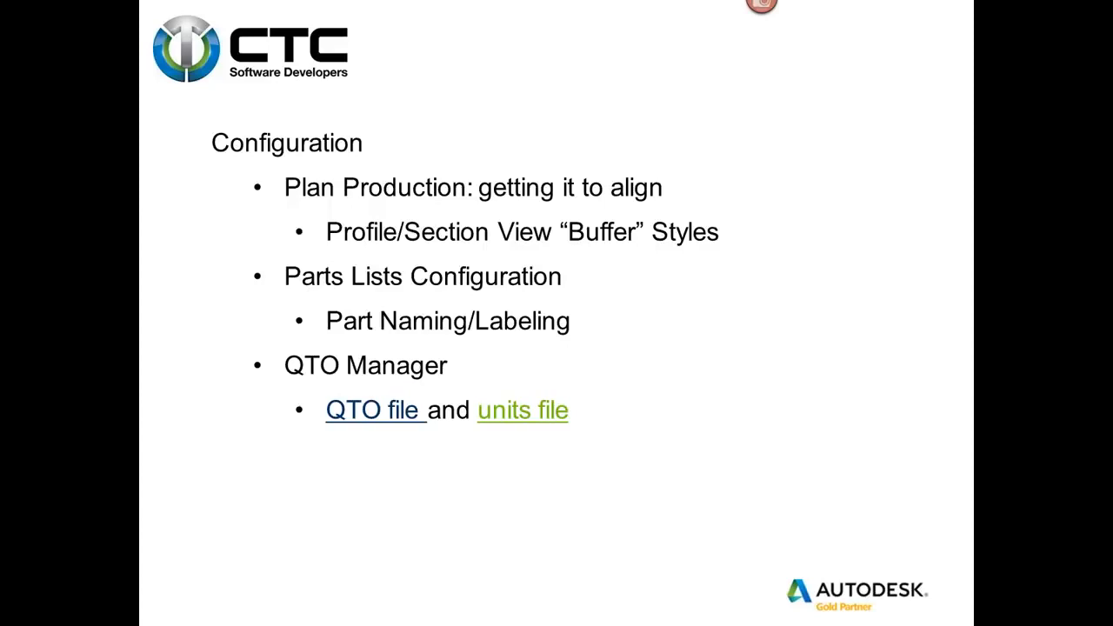
# Switch back to Civil 3D and locate the storm structure labels near station 10+00 in the corridor plan.
pyautogui.hotkey('alt', 'Tab')
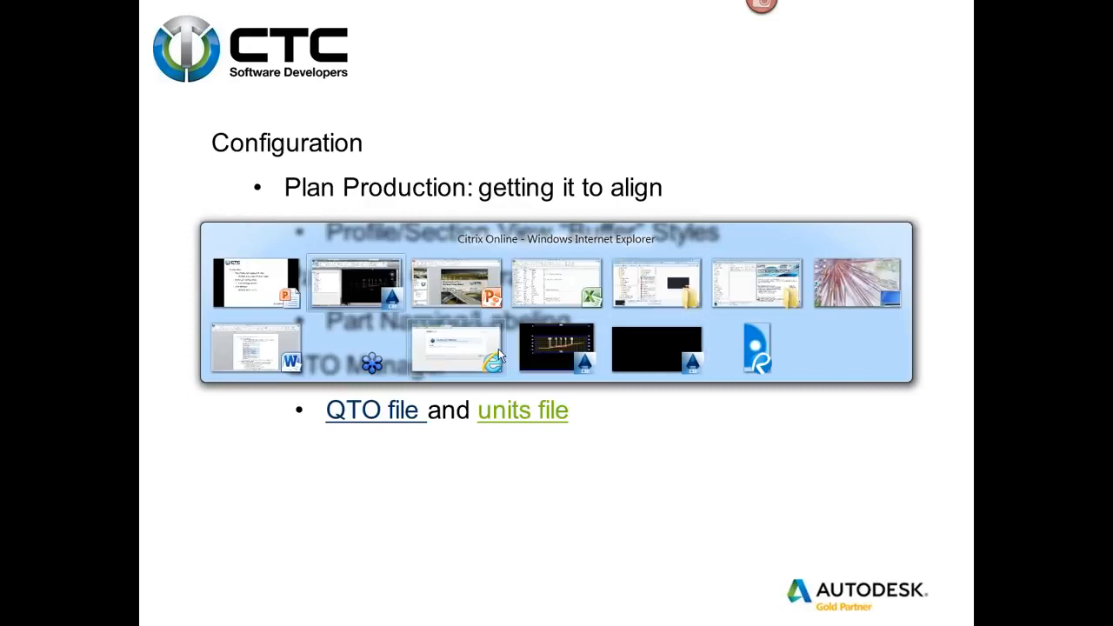
pyautogui.click(550, 346)
pyautogui.scroll(-5, 664, 452)
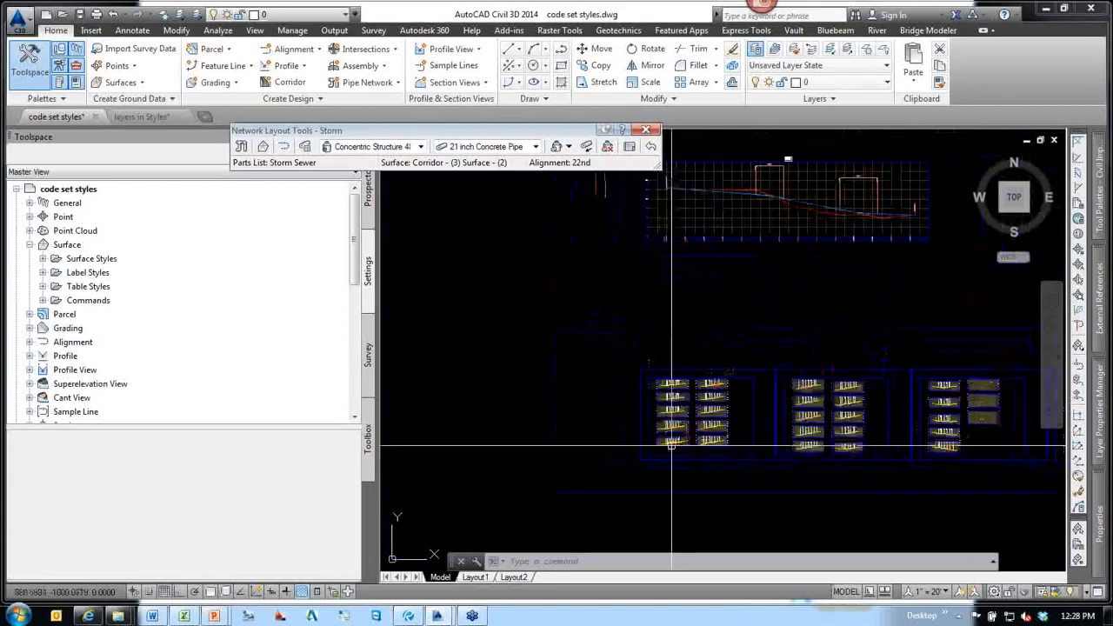
pyautogui.scroll(5, 694, 353)
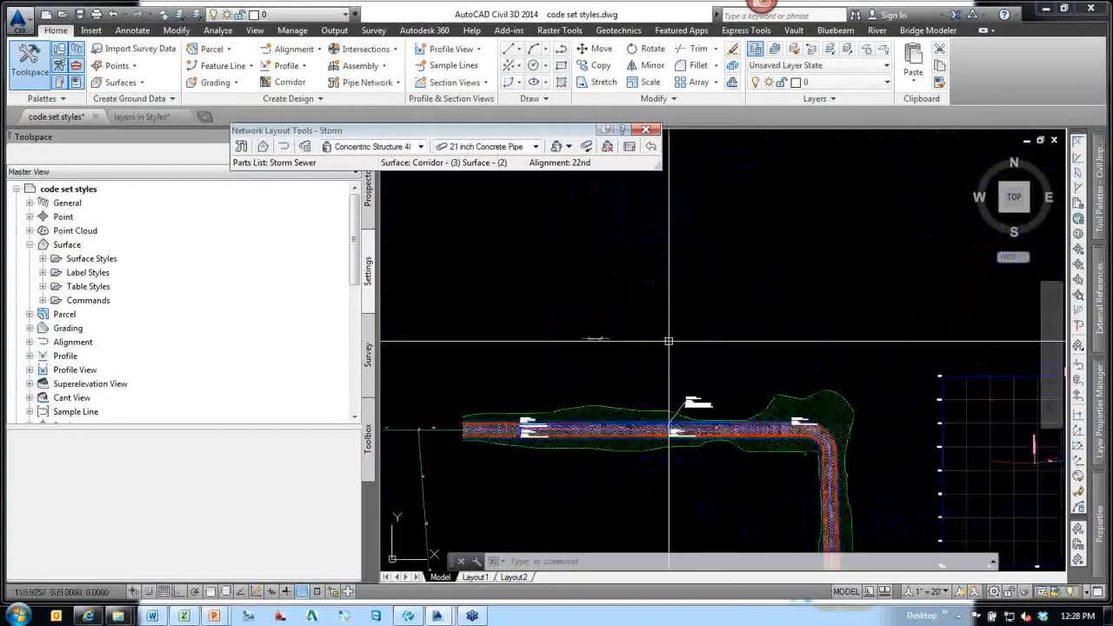
pyautogui.scroll(4, 789, 391)
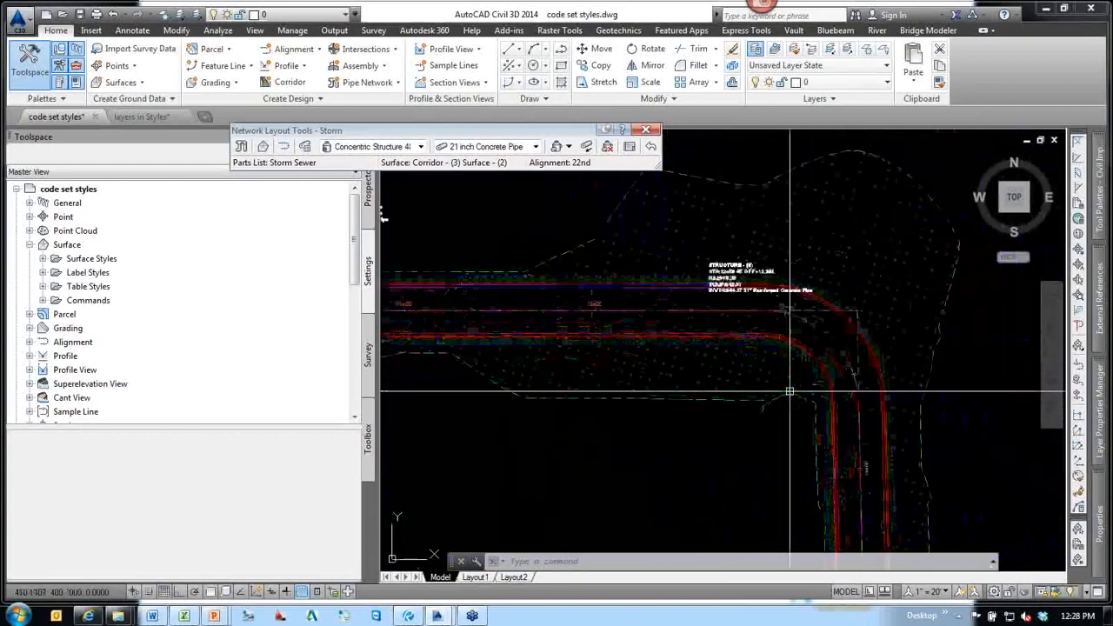
pyautogui.scroll(-2, 766, 398)
pyautogui.moveTo(553, 412)
pyautogui.mouseDown(button='middle')
pyautogui.moveTo(900, 431)
pyautogui.moveTo(768, 450)
pyautogui.mouseUp(button='middle')
pyautogui.scroll(5, 887, 428)
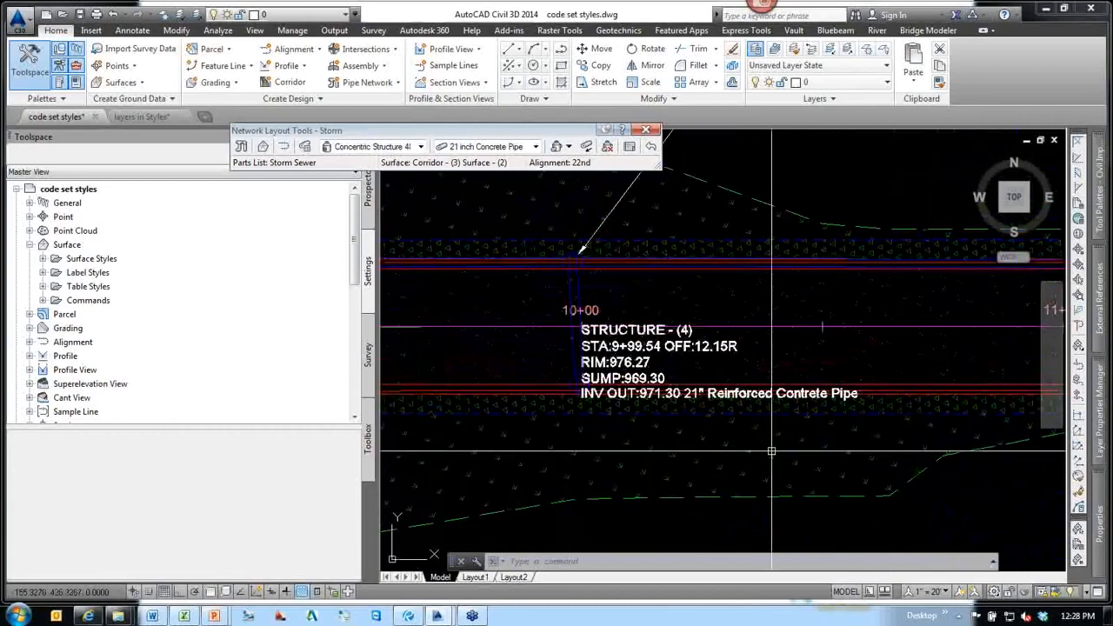
# Examine the part name and the rim, sump and invert lines of the STRUCTURE - (4) label.
pyautogui.scroll(-1, 754, 424)
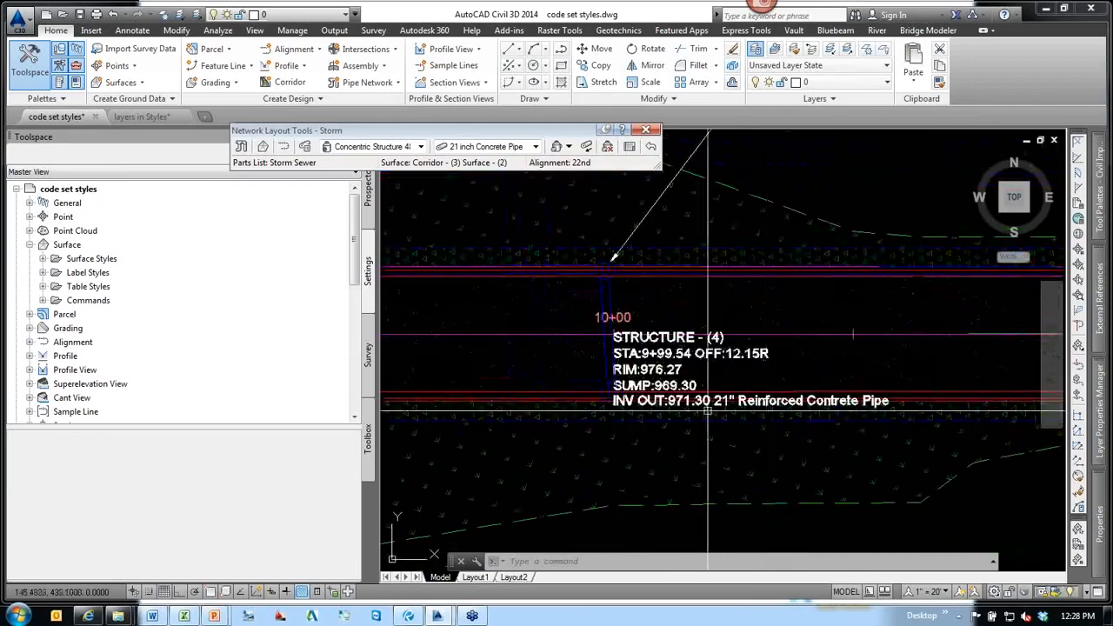
pyautogui.scroll(1, 612, 276)
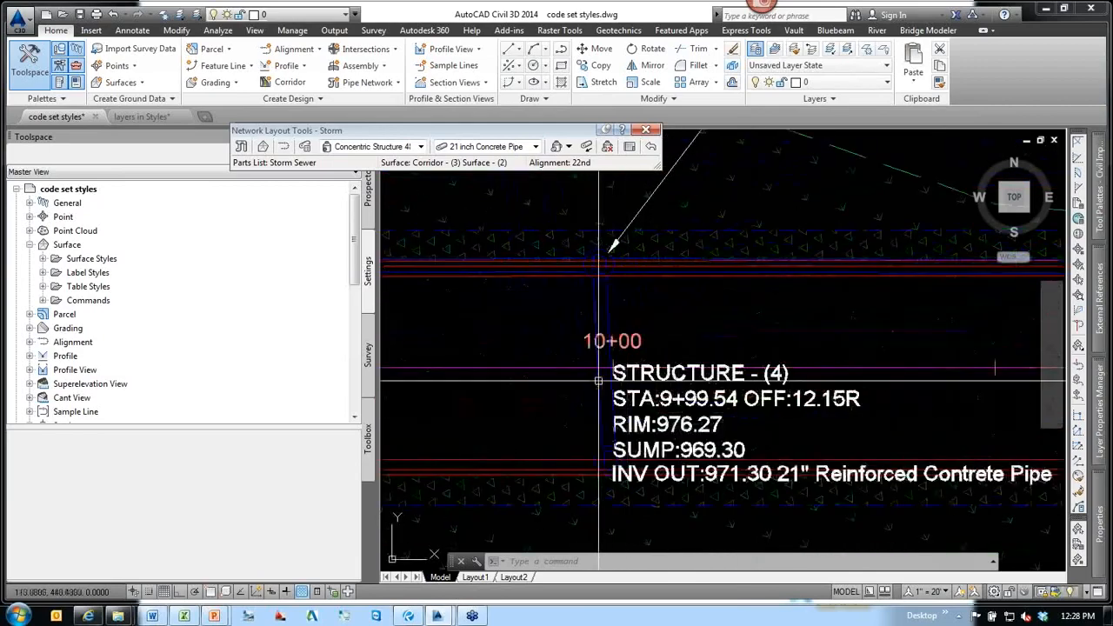
pyautogui.scroll(-1, 692, 402)
pyautogui.moveTo(754, 415); pyautogui.dragTo(695, 362, button='middle')
pyautogui.scroll(2, 704, 391)
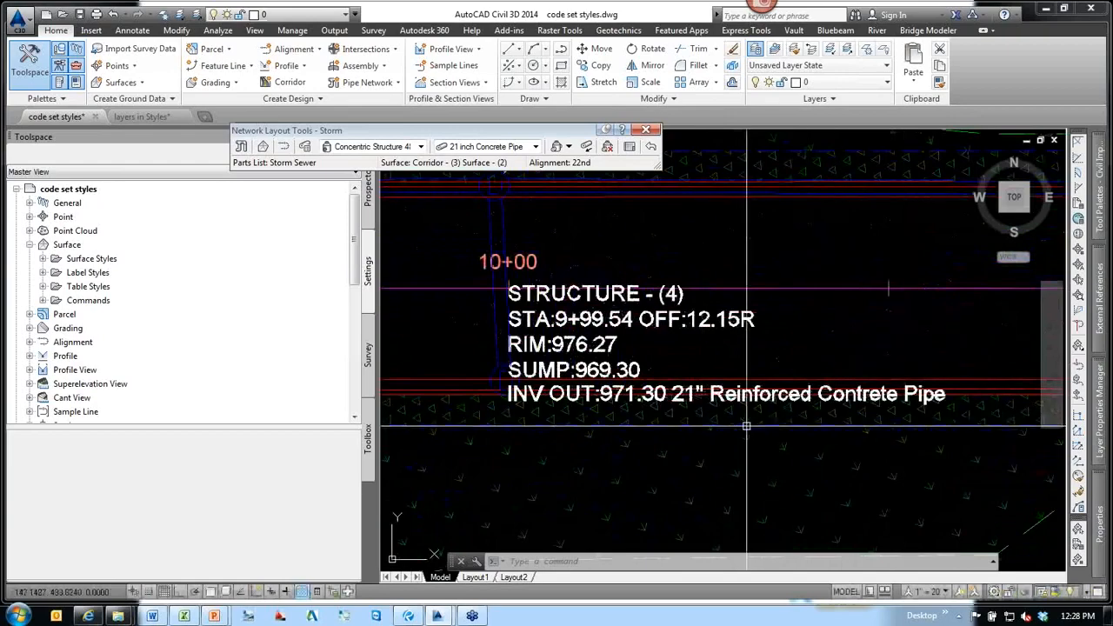
# Examine the pipe descriptions on the invert lines of the STRUCTURE - (2) label.
pyautogui.scroll(-4, 786, 416)
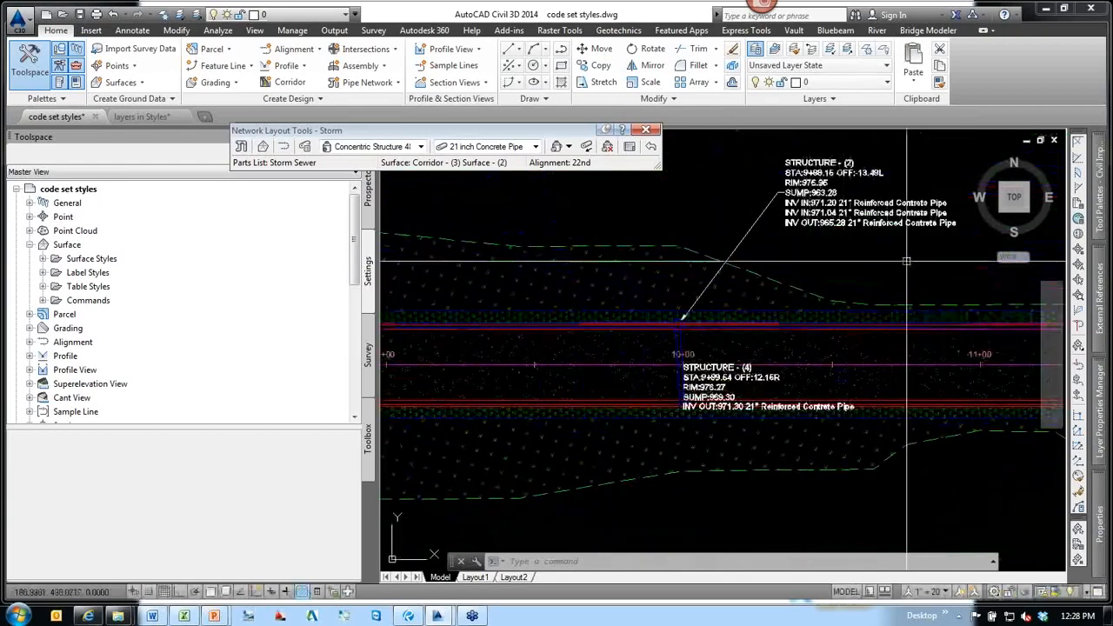
pyautogui.scroll(6, 931, 213)
pyautogui.scroll(-5, 863, 269)
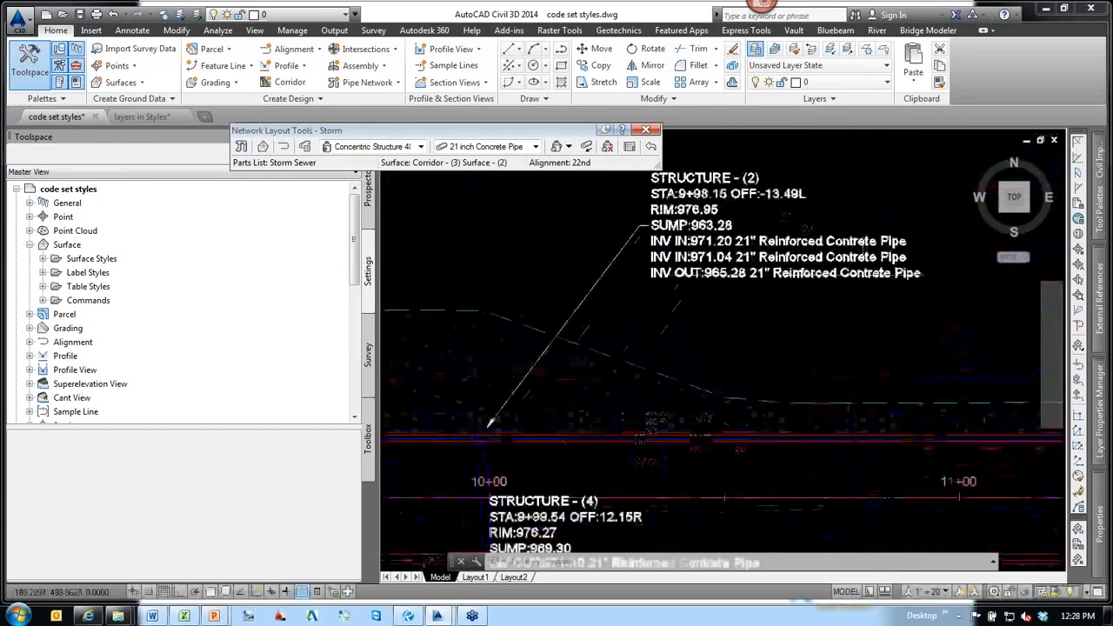
pyautogui.scroll(4, 866, 261)
pyautogui.scroll(-1, 865, 259)
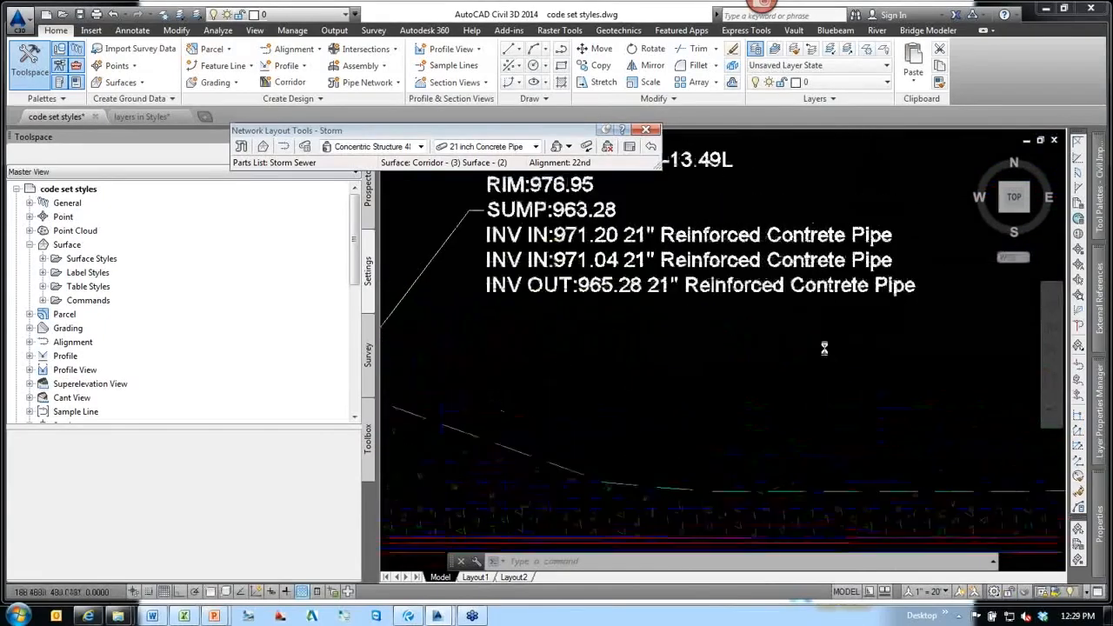
pyautogui.scroll(3, 836, 306)
pyautogui.scroll(-4, 836, 306)
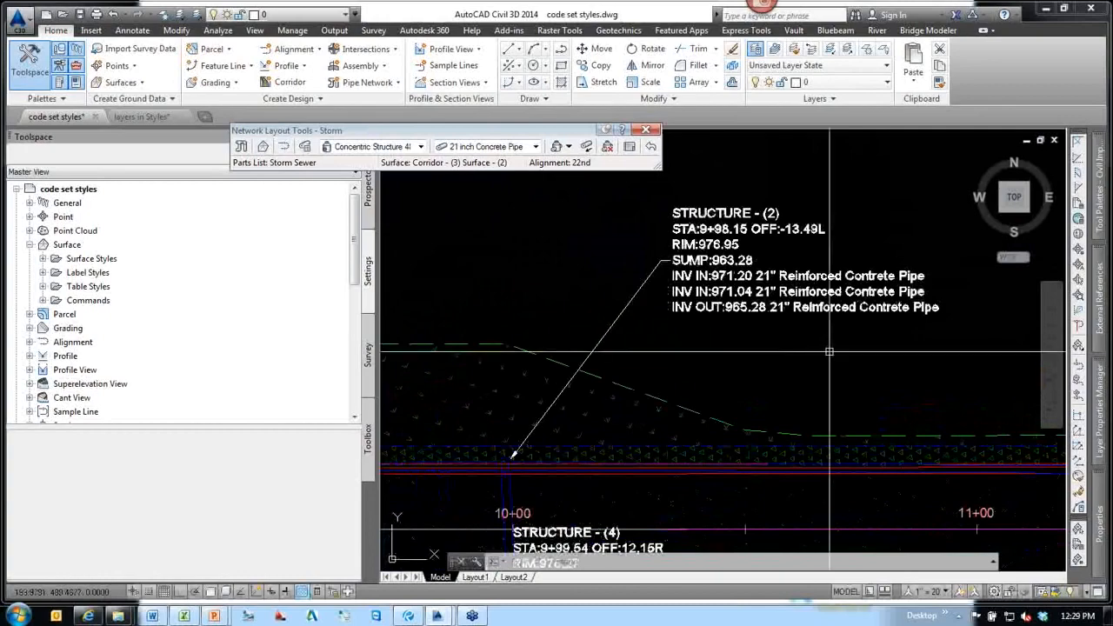
# Return to the STRUCTURE - (4) label and inspect how its invert line names the connected pipe.
pyautogui.scroll(-2, 843, 347)
pyautogui.moveTo(847, 355); pyautogui.dragTo(875, 269, button='middle')
pyautogui.scroll(2, 694, 421)
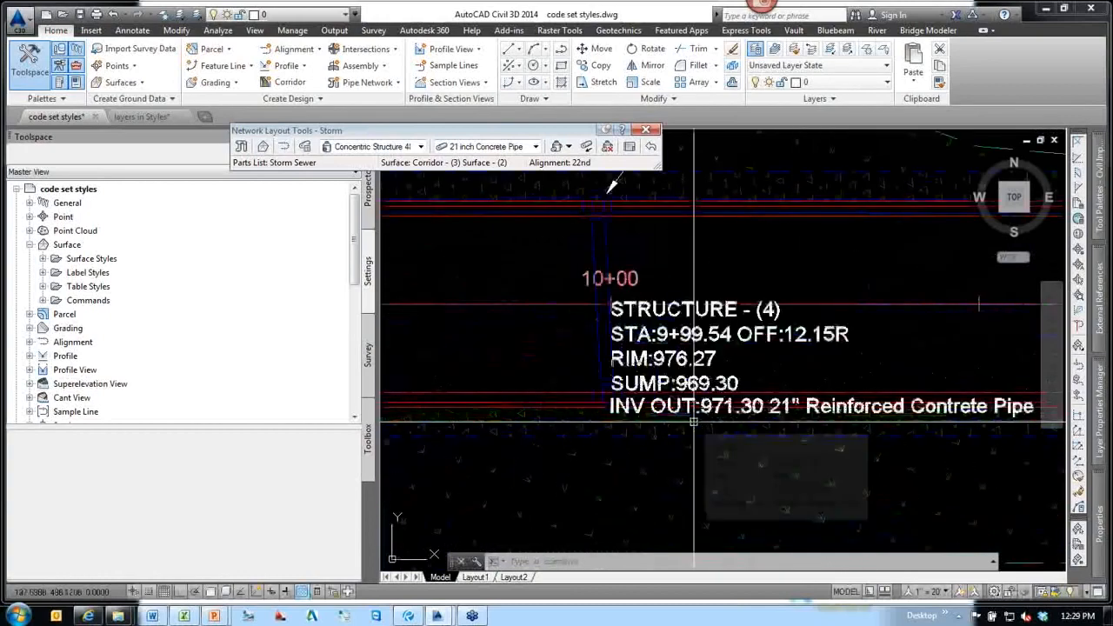
pyautogui.scroll(-2, 706, 409)
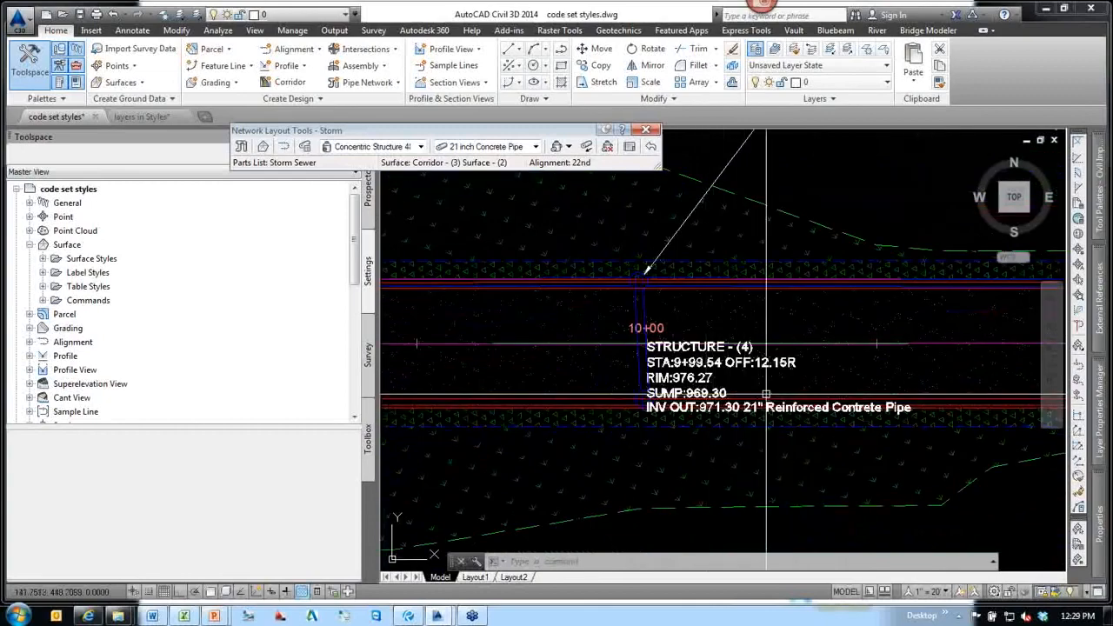
pyautogui.scroll(2, 656, 387)
pyautogui.scroll(1, 656, 386)
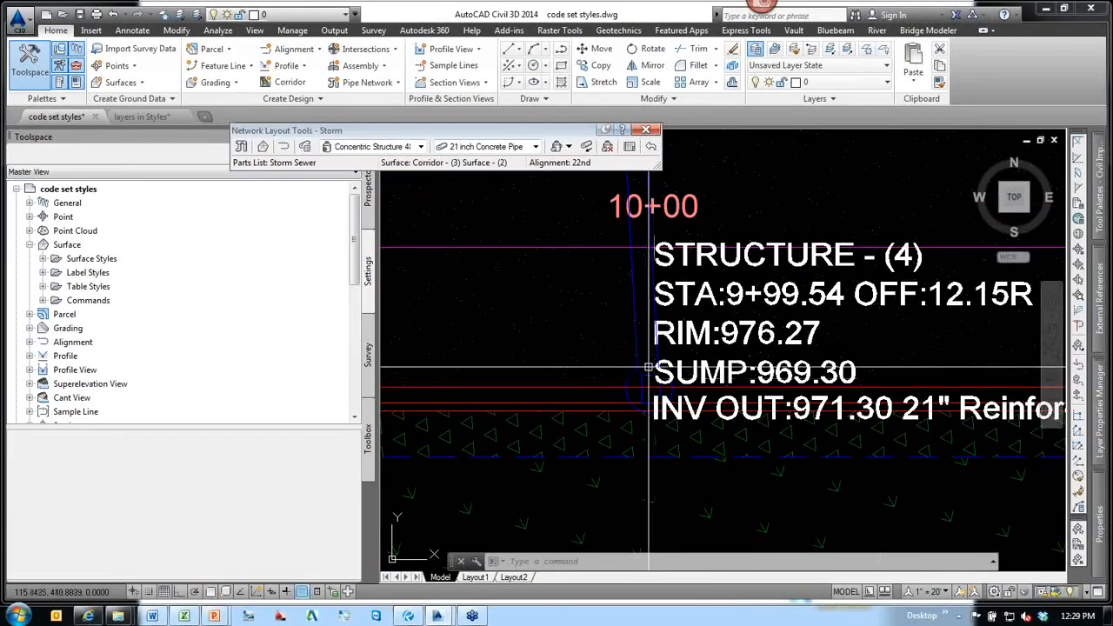
# Examine the material and part data in the properties of the pipe between STRUCTURE - (4) and STRUCTURE - (2), leaving them unedited.
pyautogui.scroll(-1, 651, 368)
pyautogui.moveTo(820, 393); pyautogui.dragTo(712, 421, button='middle')
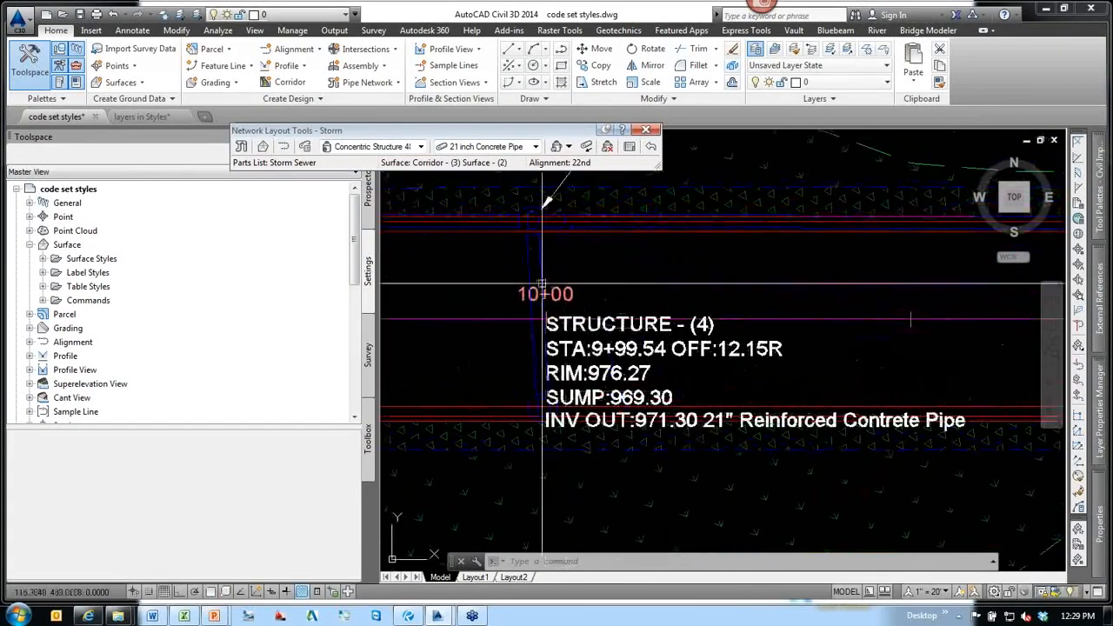
pyautogui.click(543, 266)
pyautogui.rightClick(629, 279)
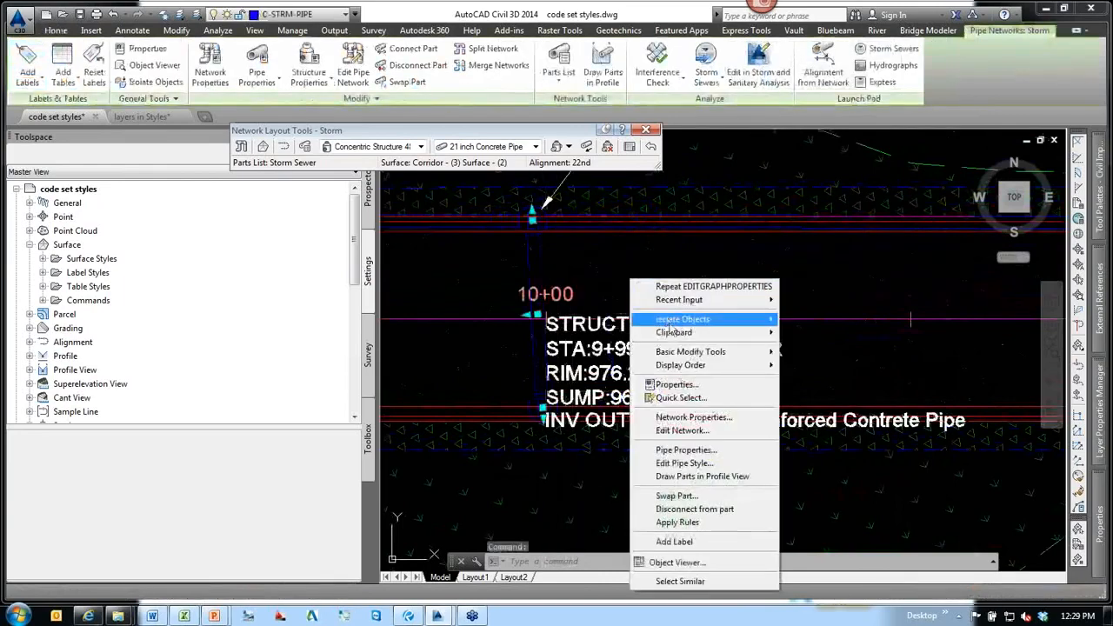
pyautogui.click(678, 451)
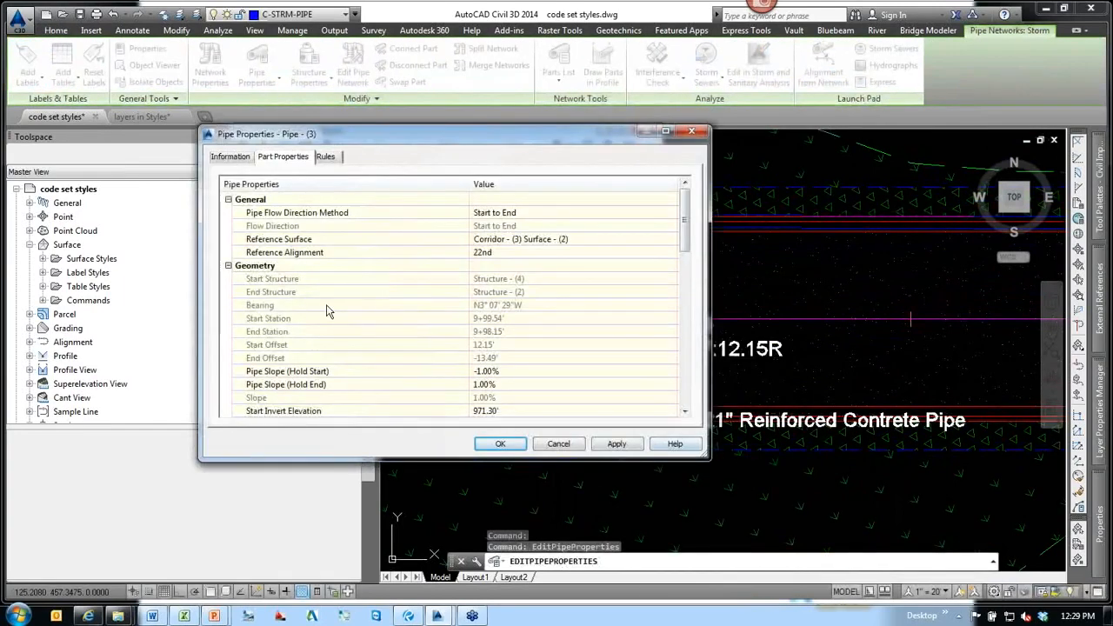
pyautogui.scroll(-12, 326, 311)
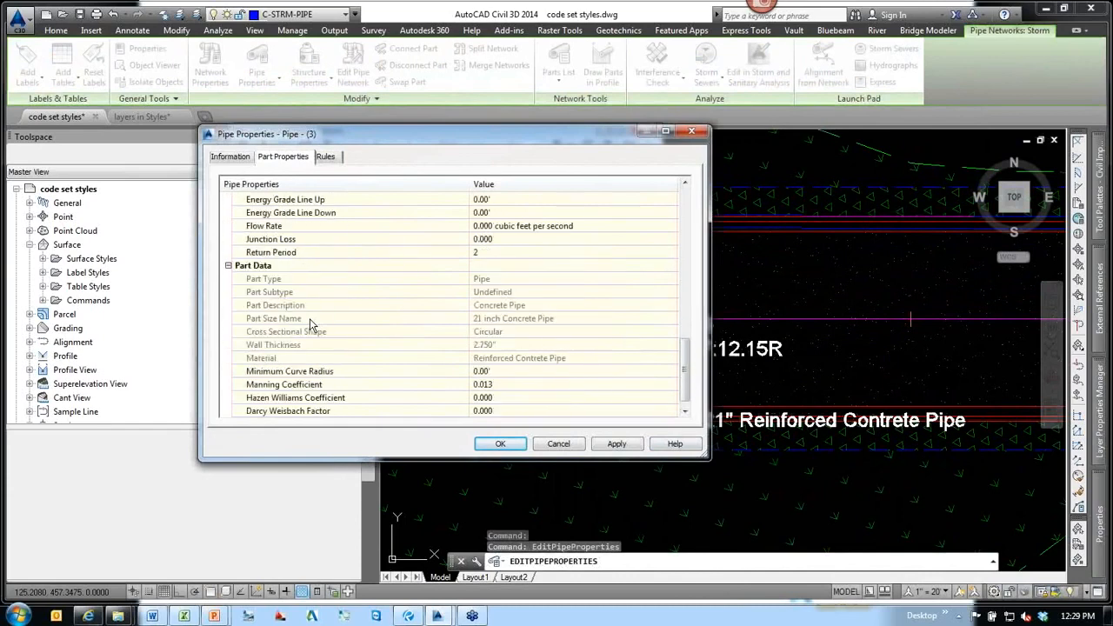
pyautogui.scroll(-1, 313, 324)
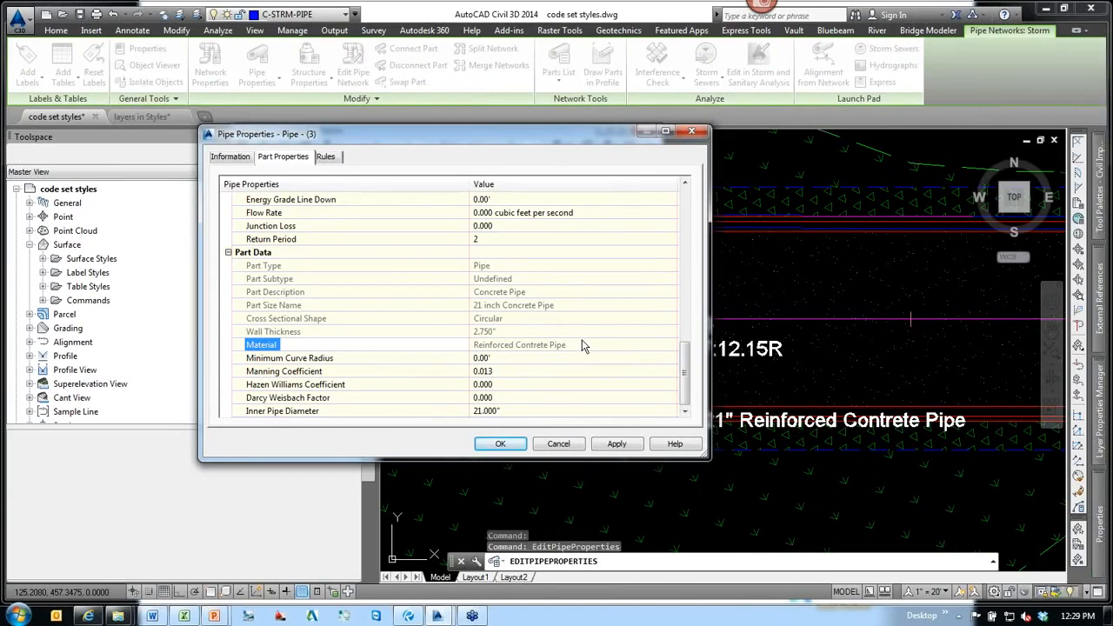
pyautogui.click(559, 444)
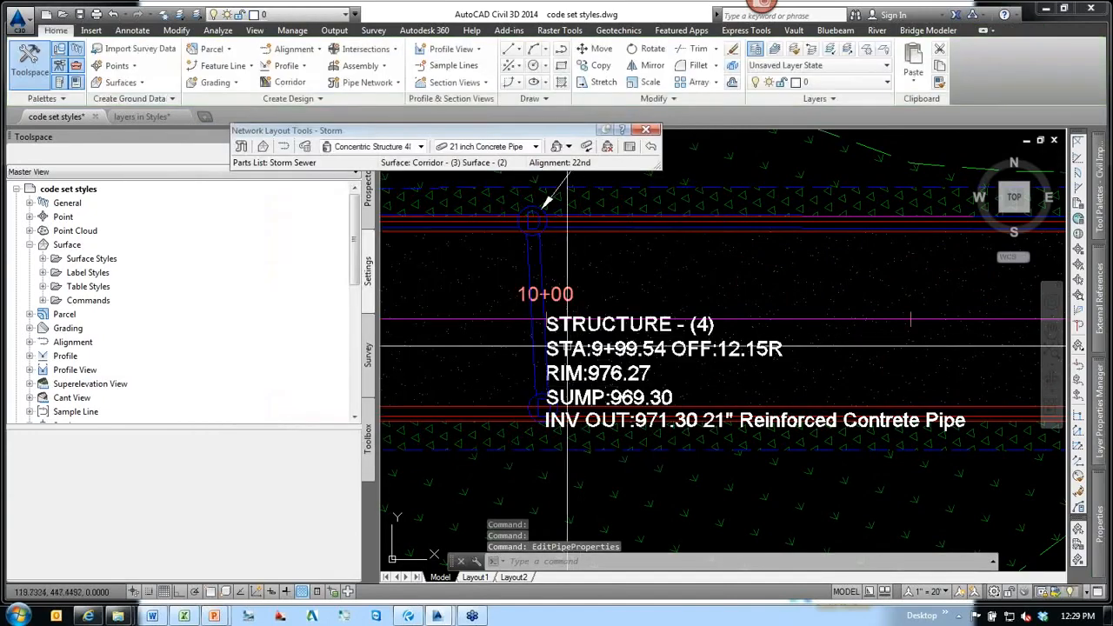
# Compare the pipe descriptions on the invert lines of the STRUCTURE - (2) and STRUCTURE - (4) labels.
pyautogui.scroll(-1, 709, 282)
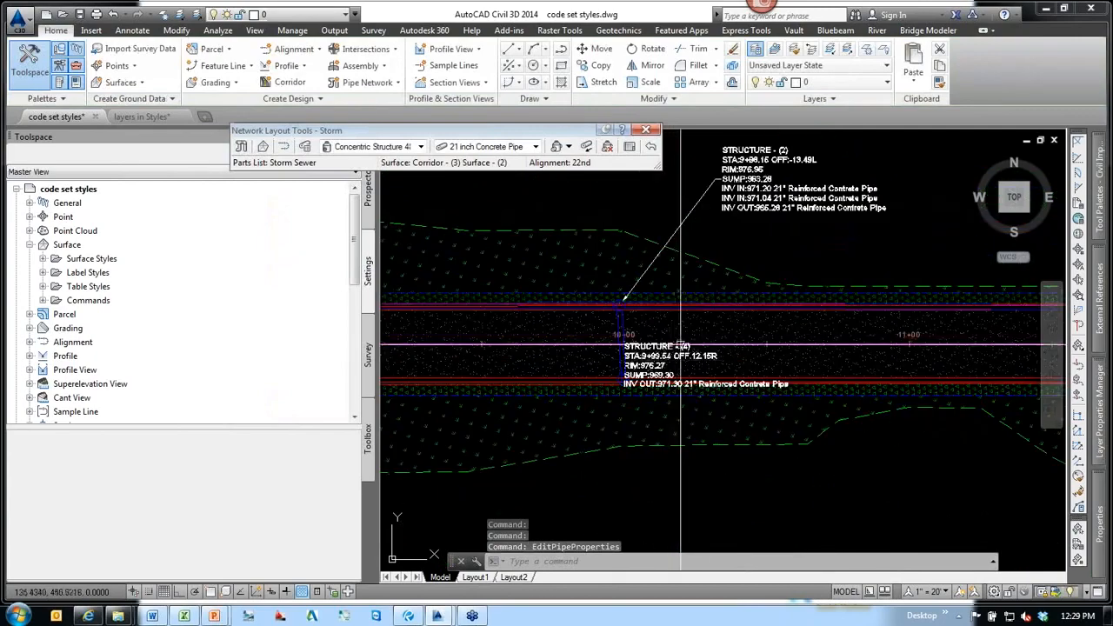
pyautogui.scroll(-1, 708, 287)
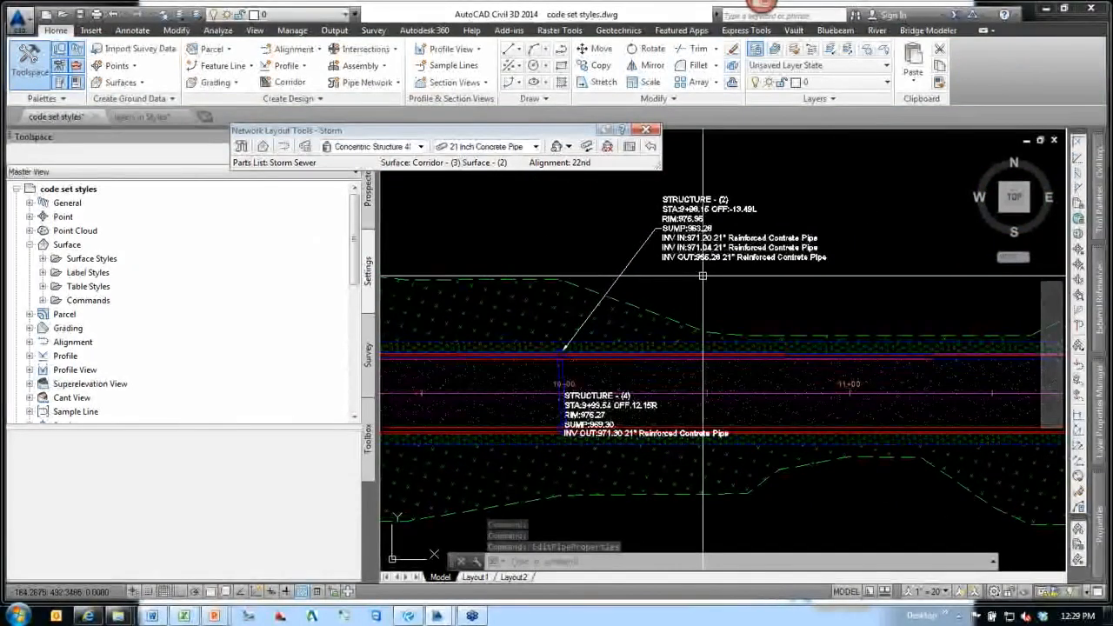
pyautogui.scroll(3, 562, 363)
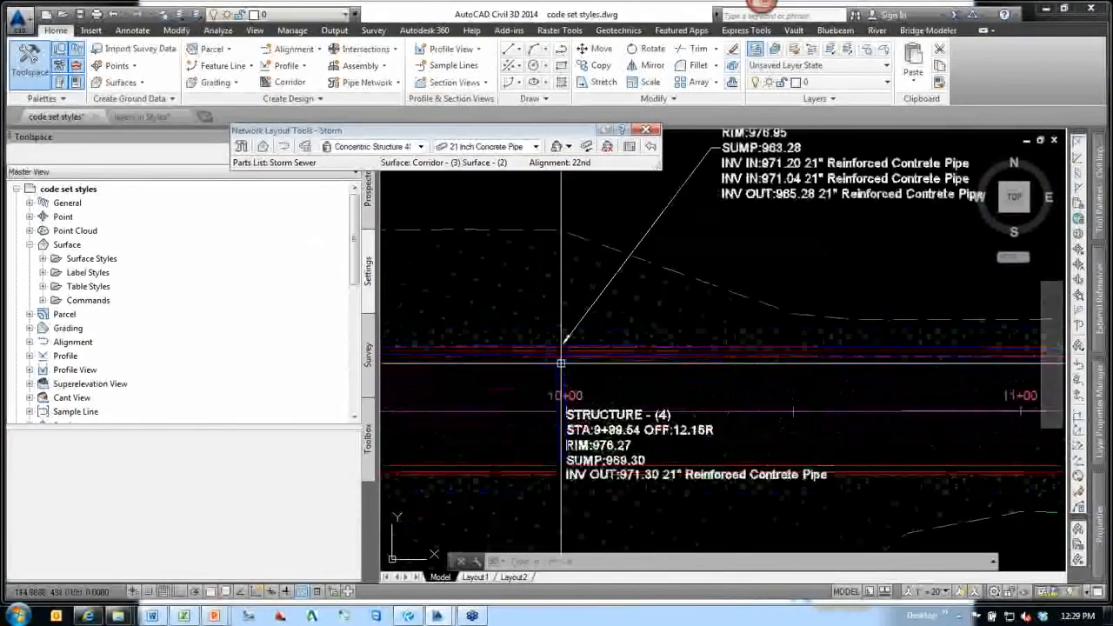
pyautogui.scroll(-3, 562, 363)
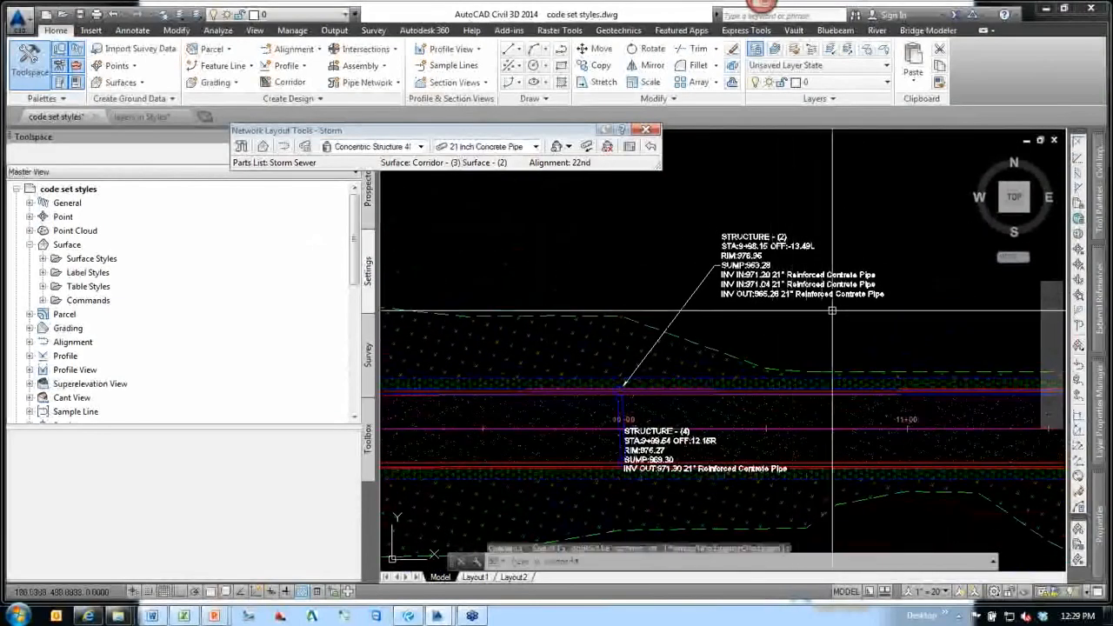
pyautogui.scroll(3, 850, 301)
pyautogui.scroll(-2, 848, 294)
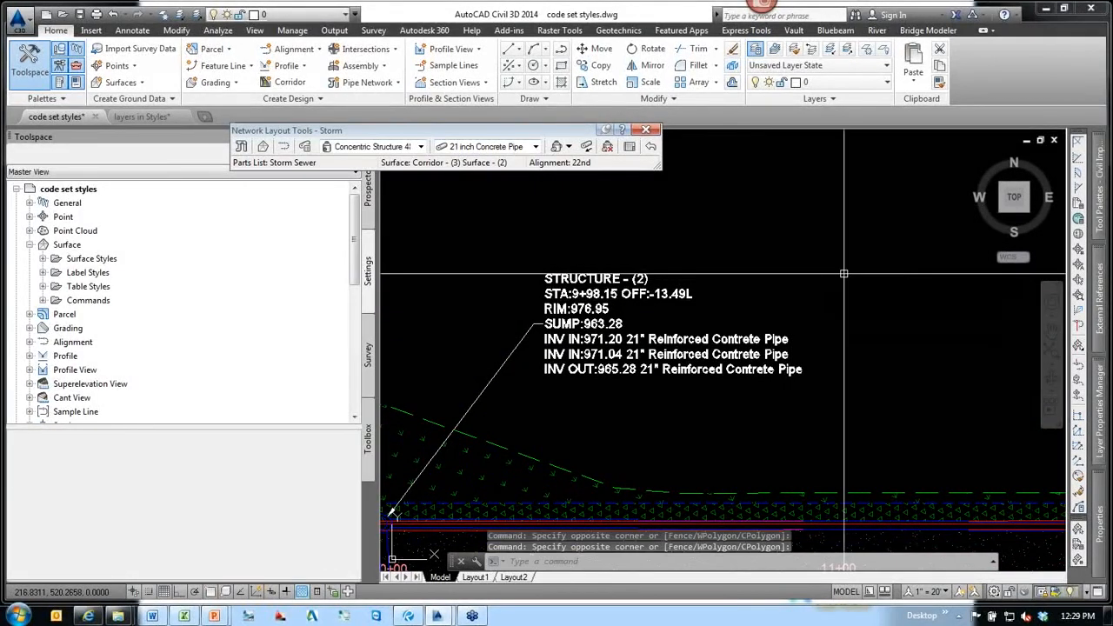
# Select the storm pipe at station 10+00 and open the circular Concrete Pipe family from the US Imperial Pipe Catalog in Part Builder.
pyautogui.moveTo(722, 383); pyautogui.dragTo(904, 217, button='middle')
pyautogui.scroll(2, 574, 376)
pyautogui.press('Escape')
pyautogui.click(572, 374)
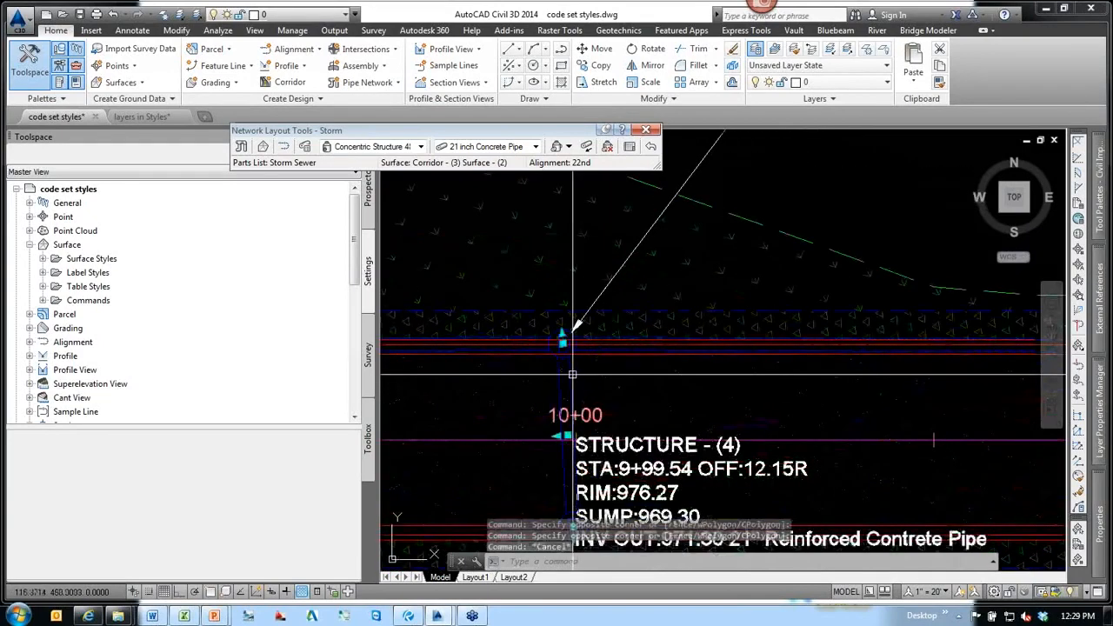
pyautogui.scroll(-2, 578, 418)
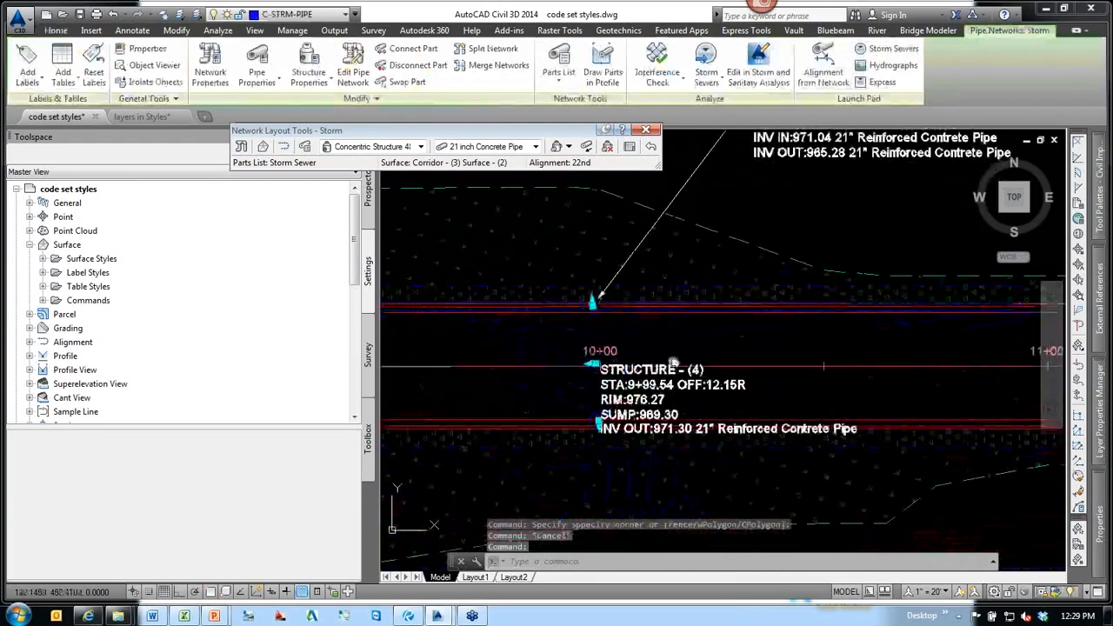
pyautogui.moveTo(673, 362); pyautogui.dragTo(686, 356, button='middle')
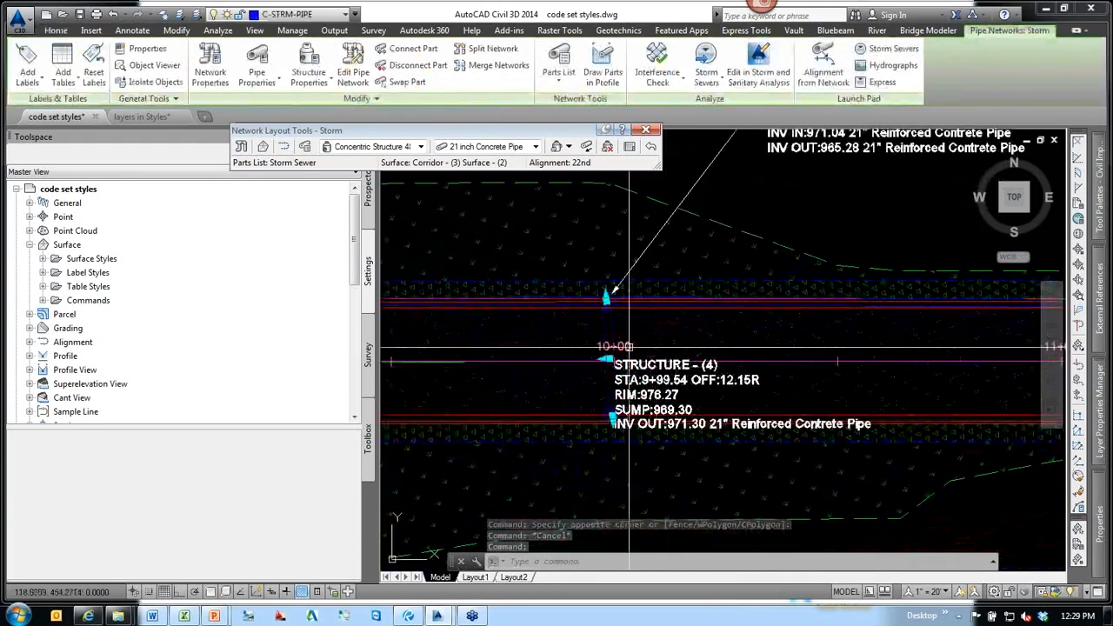
pyautogui.scroll(2, 618, 364)
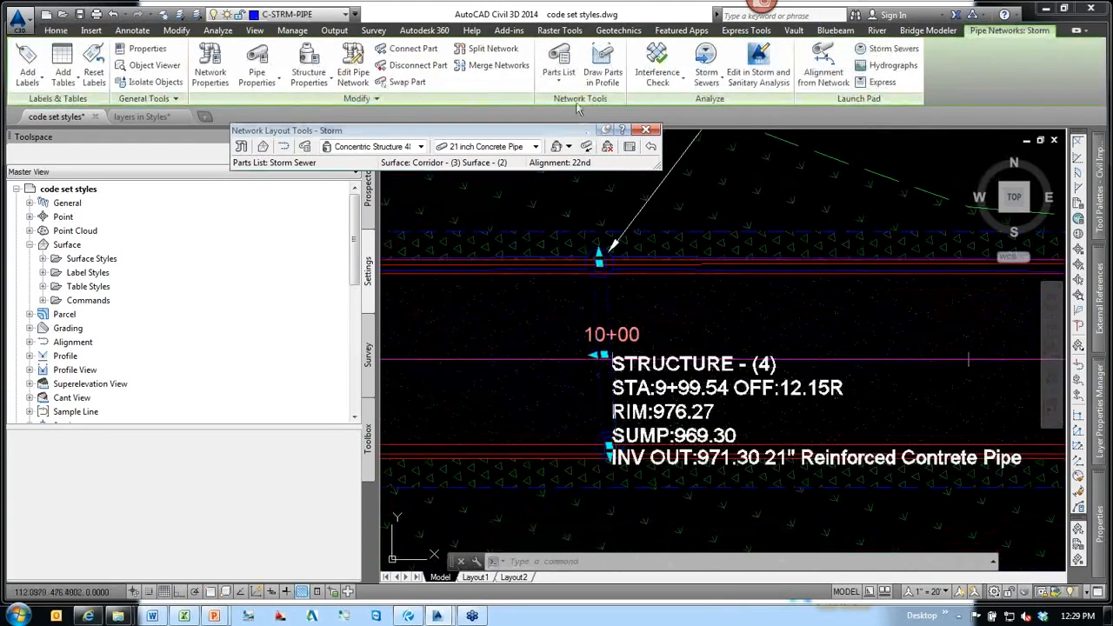
pyautogui.click(560, 81)
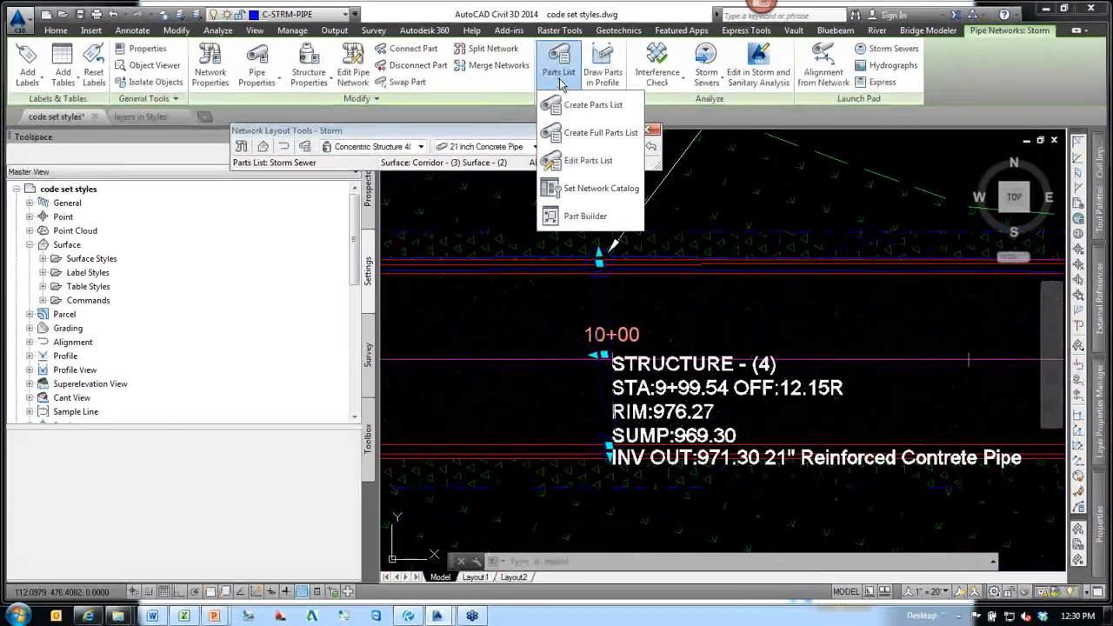
pyautogui.click(587, 217)
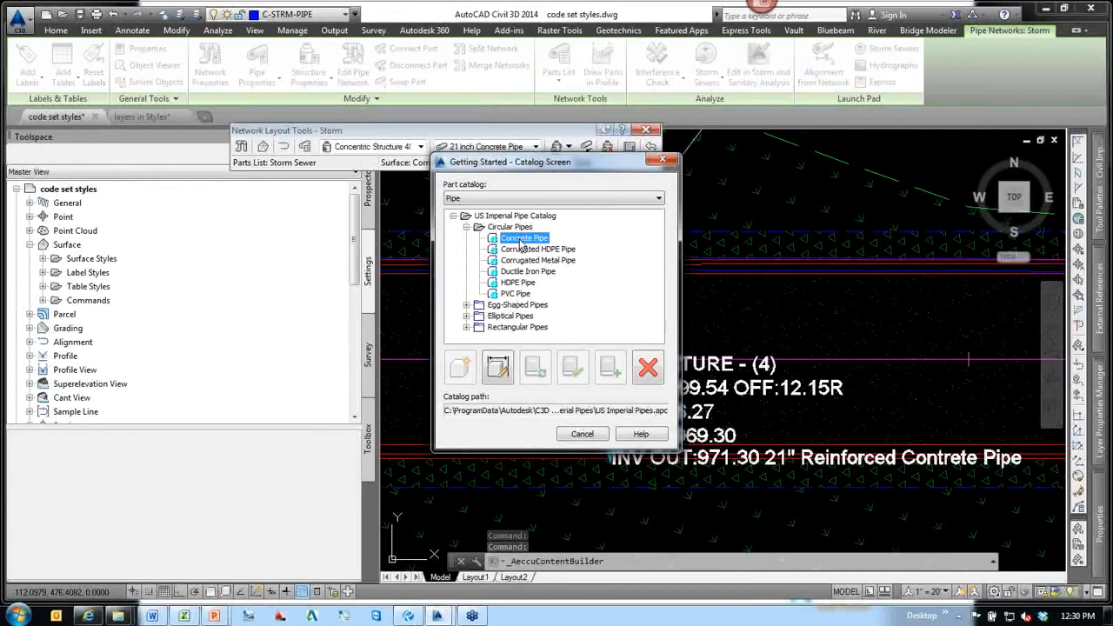
pyautogui.click(500, 369)
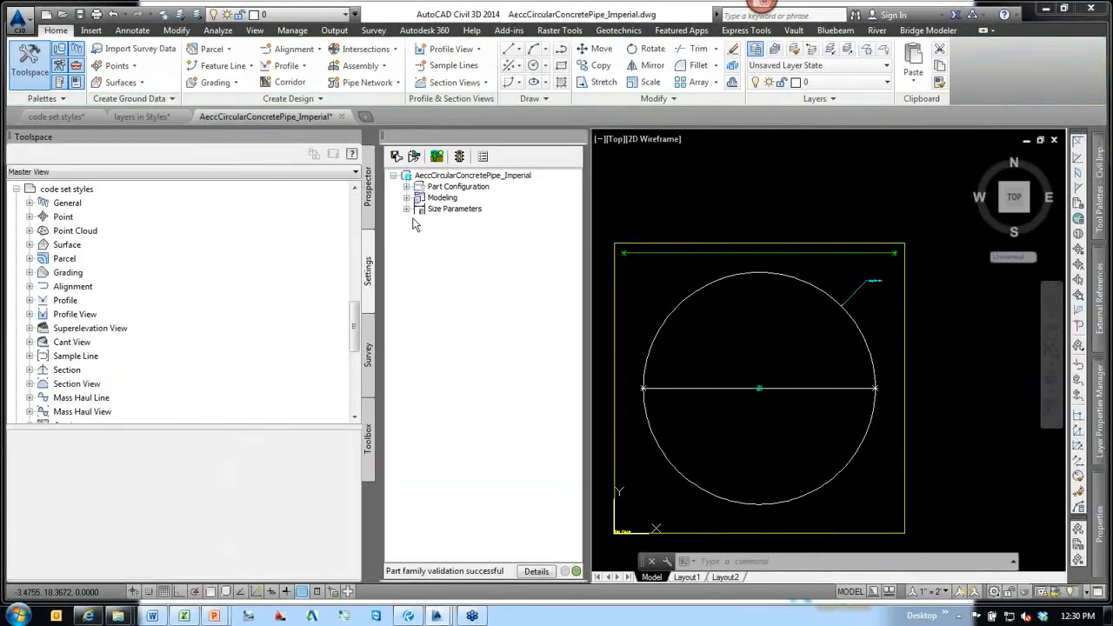
# Collapse Toolspace and open the concrete pipe's part sizes for editing from its Mat size parameter.
pyautogui.click(351, 155)
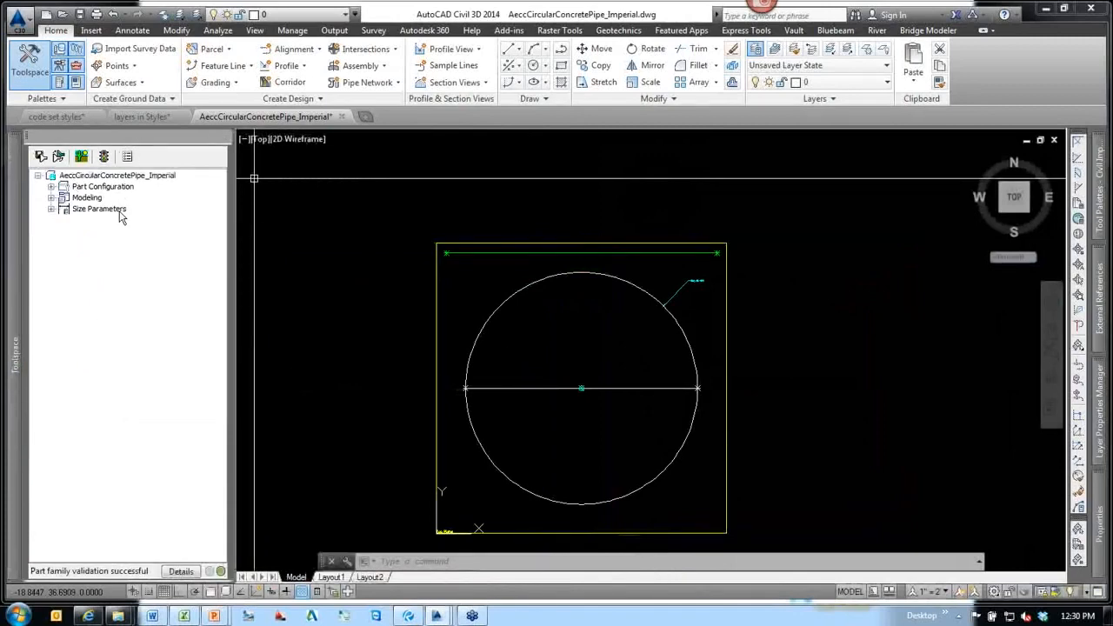
pyautogui.click(97, 210)
pyautogui.click(51, 209)
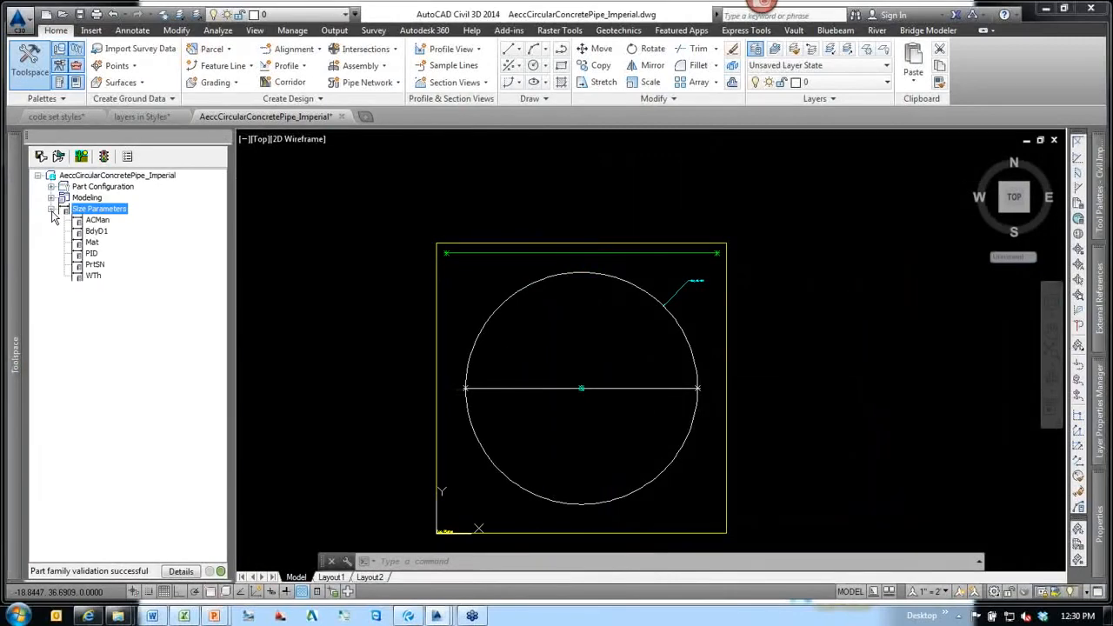
pyautogui.click(93, 243)
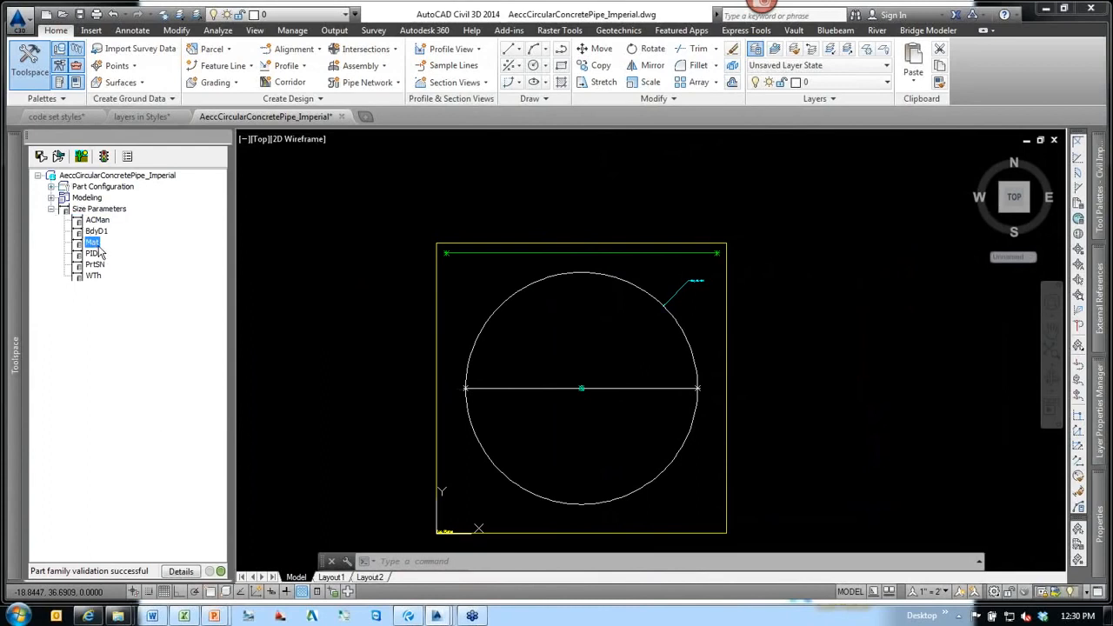
pyautogui.rightClick(94, 247)
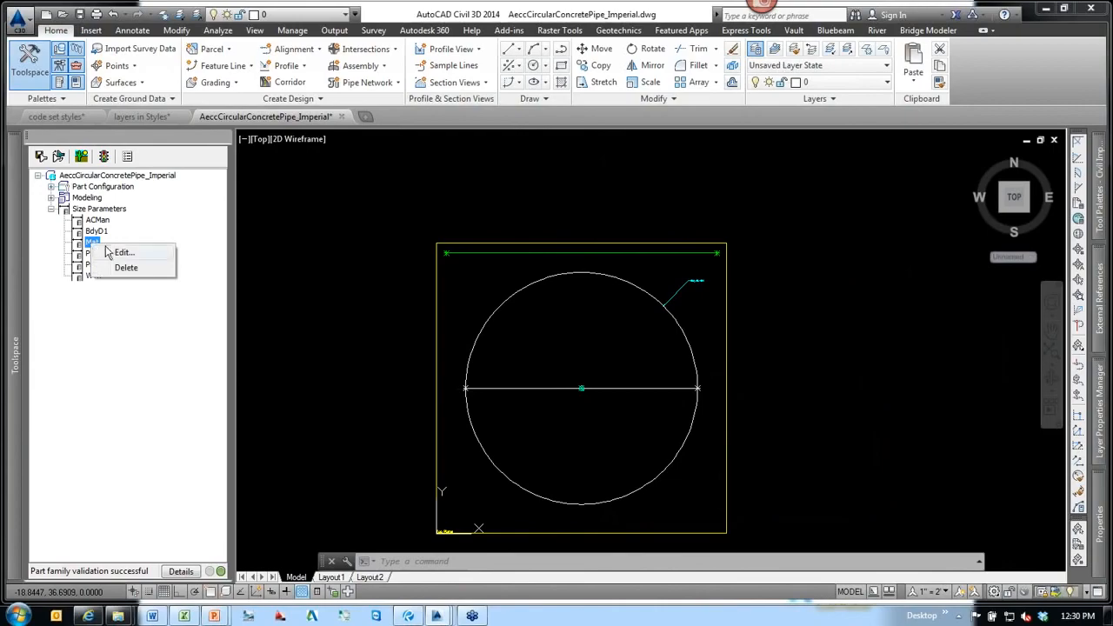
pyautogui.click(124, 253)
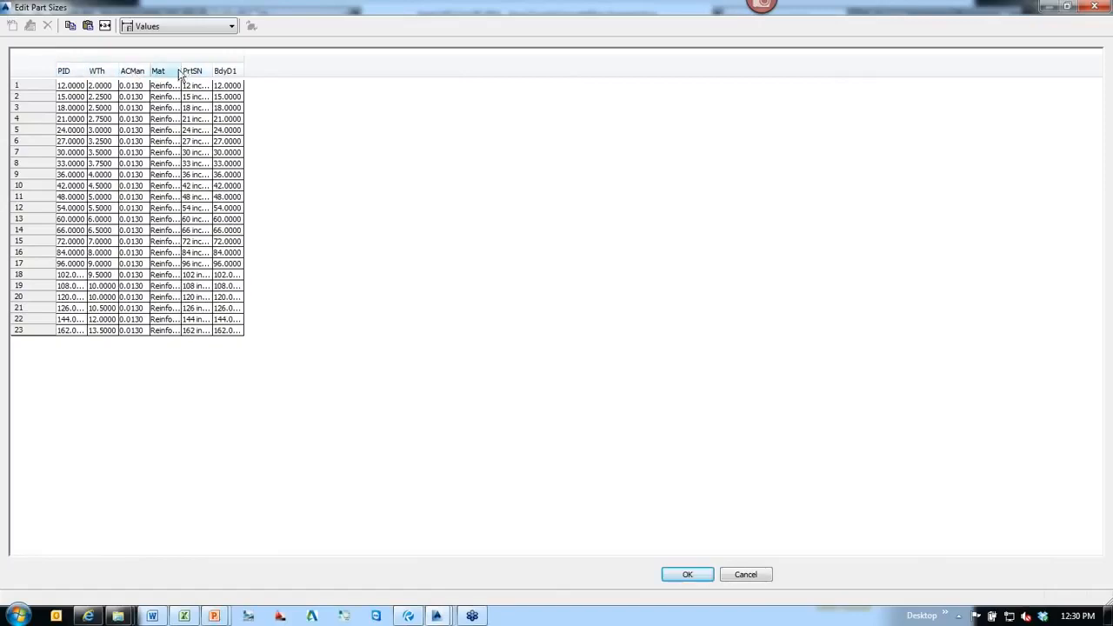
# Restore and enlarge the part sizes window, and widen the Mat column to show the full material descriptions.
pyautogui.click(1068, 8)
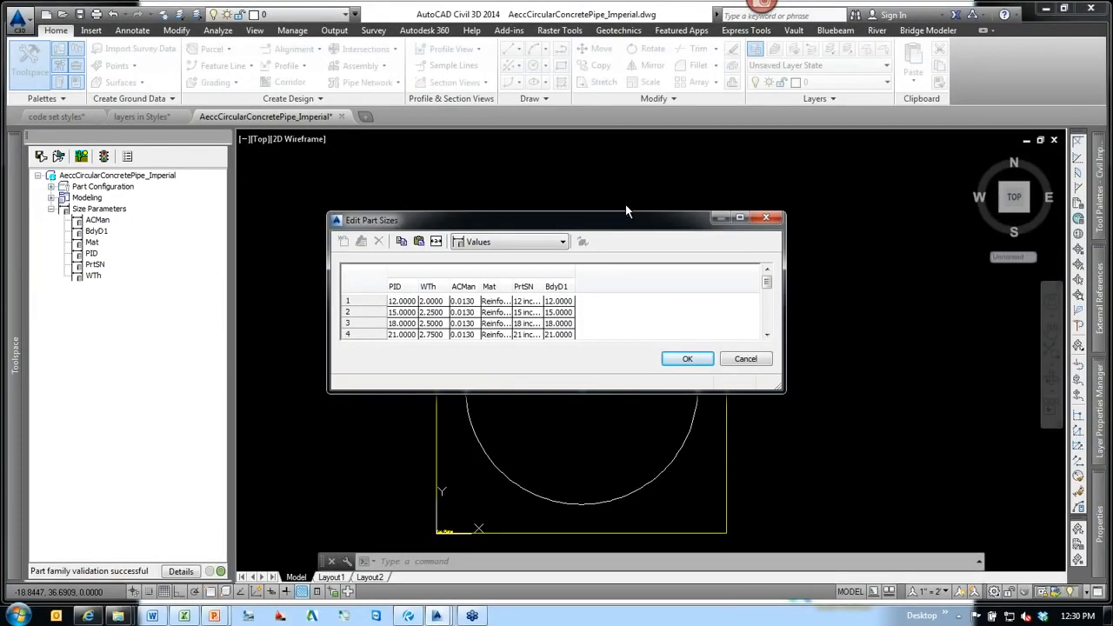
pyautogui.moveTo(625, 215); pyautogui.dragTo(536, 115)
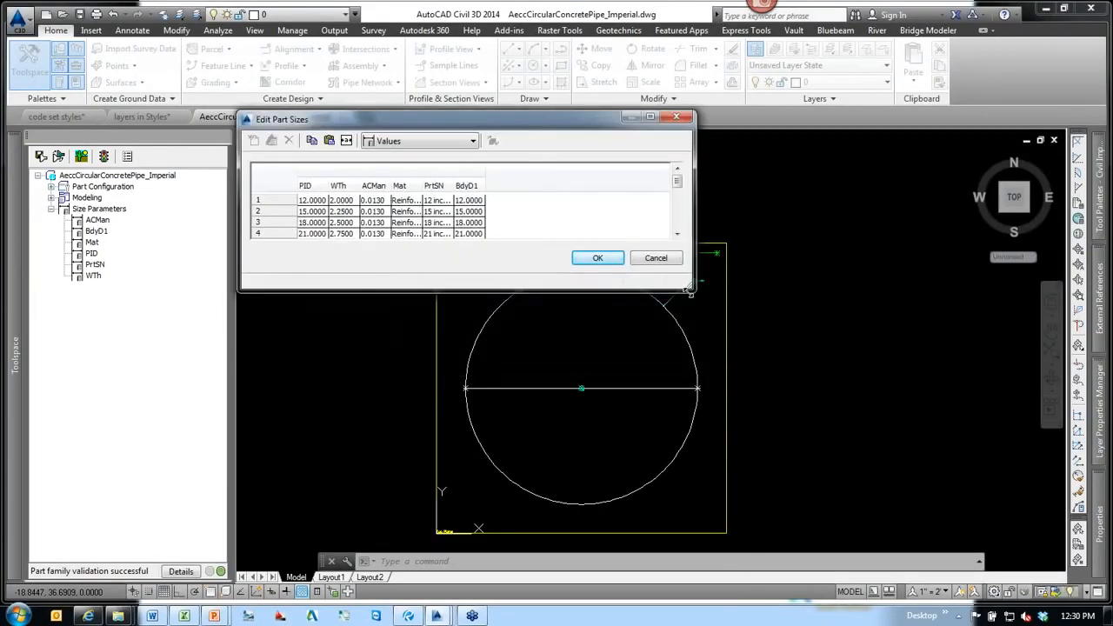
pyautogui.moveTo(698, 297); pyautogui.dragTo(963, 497)
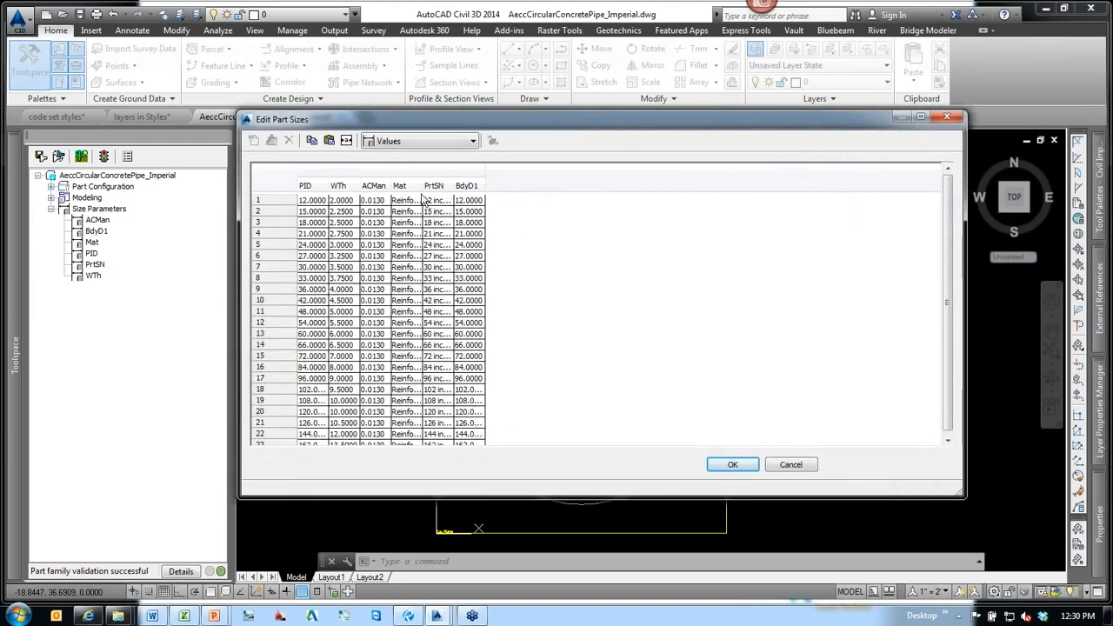
pyautogui.moveTo(422, 185); pyautogui.dragTo(568, 186)
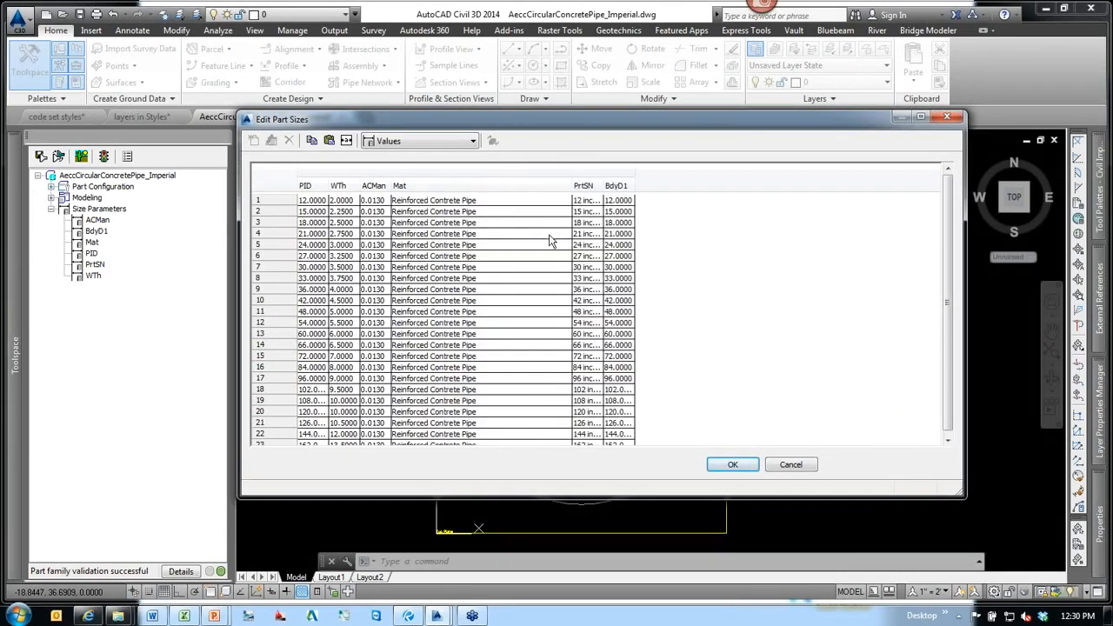
# Set the Mat value to RCP for the concrete pipe sizes and accept the edited part sizes.
pyautogui.click(471, 202)
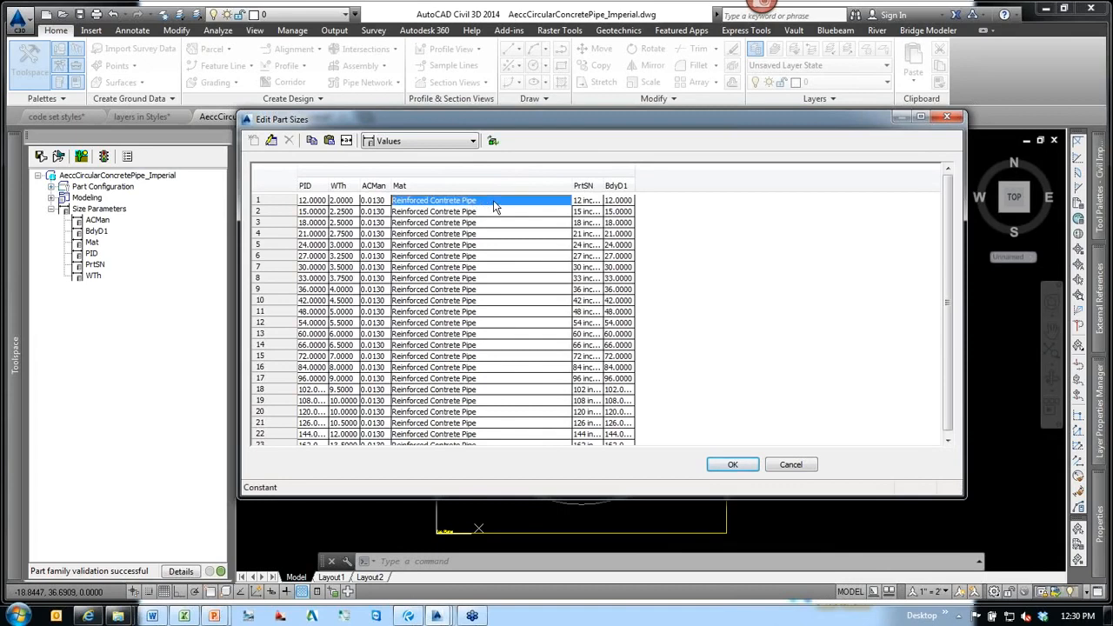
pyautogui.click(467, 214)
pyautogui.click(485, 221)
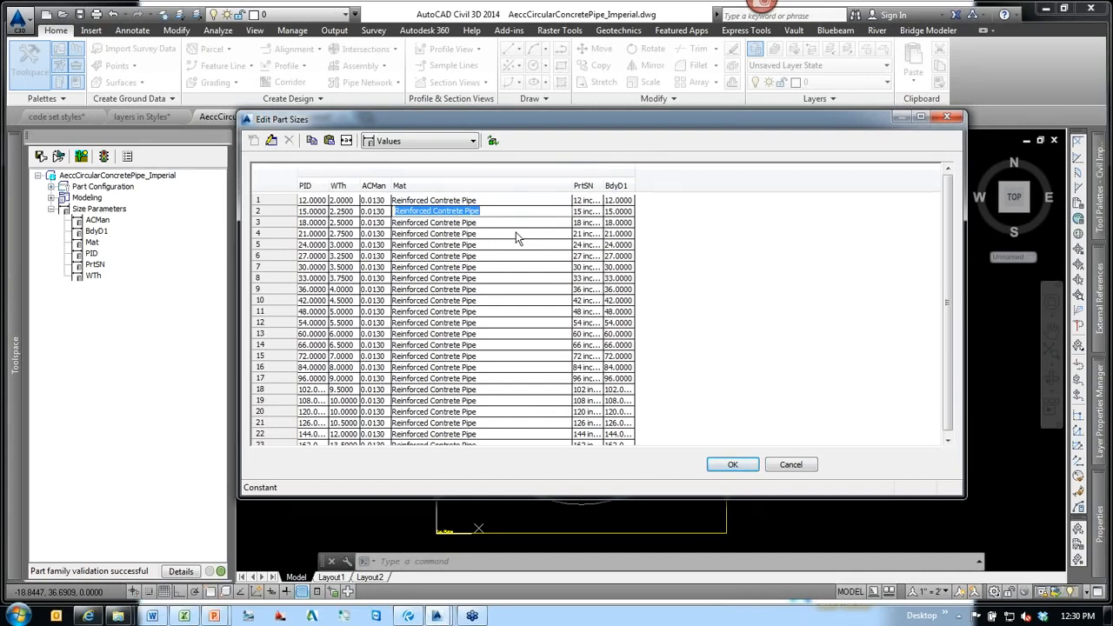
pyautogui.write('RCP')
pyautogui.press('Return')
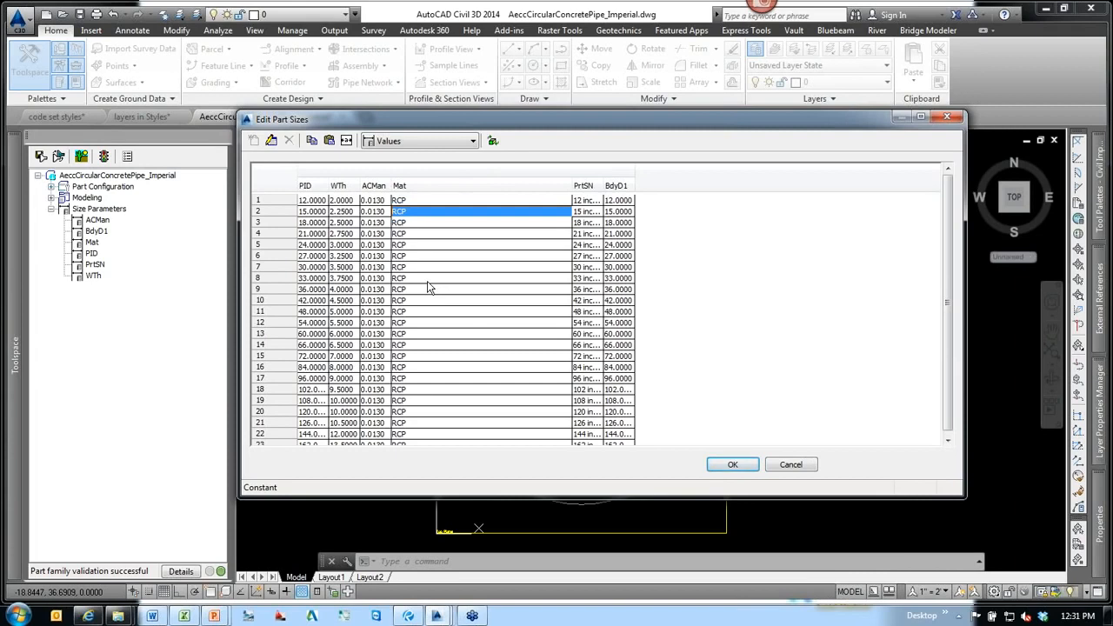
pyautogui.moveTo(594, 129)
pyautogui.mouseDown()
pyautogui.moveTo(629, 159)
pyautogui.moveTo(596, 145)
pyautogui.mouseUp()
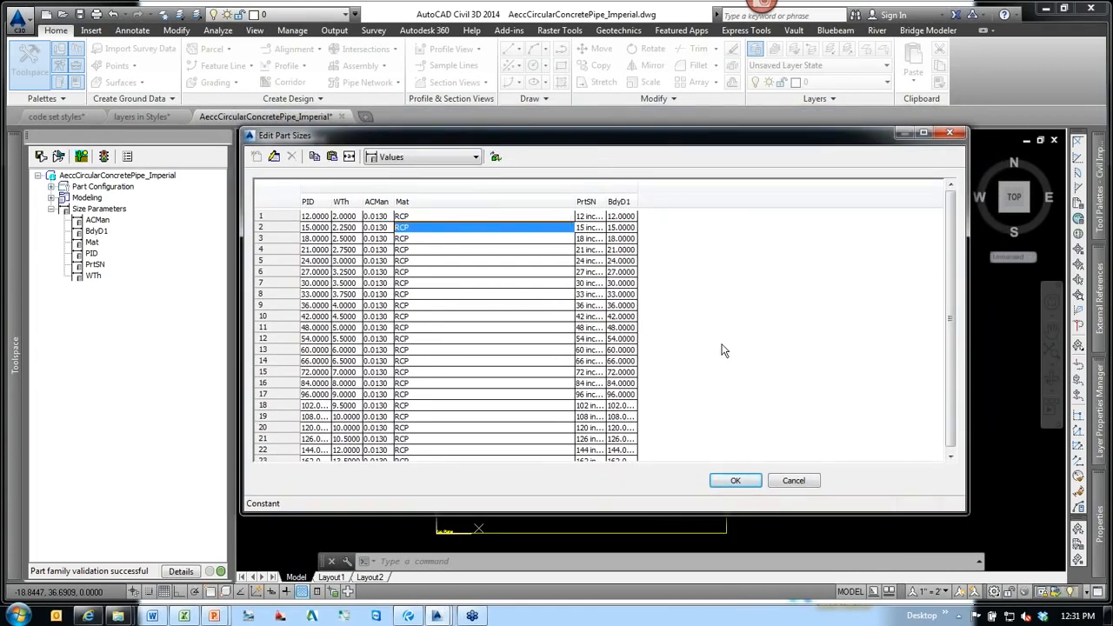
pyautogui.click(736, 481)
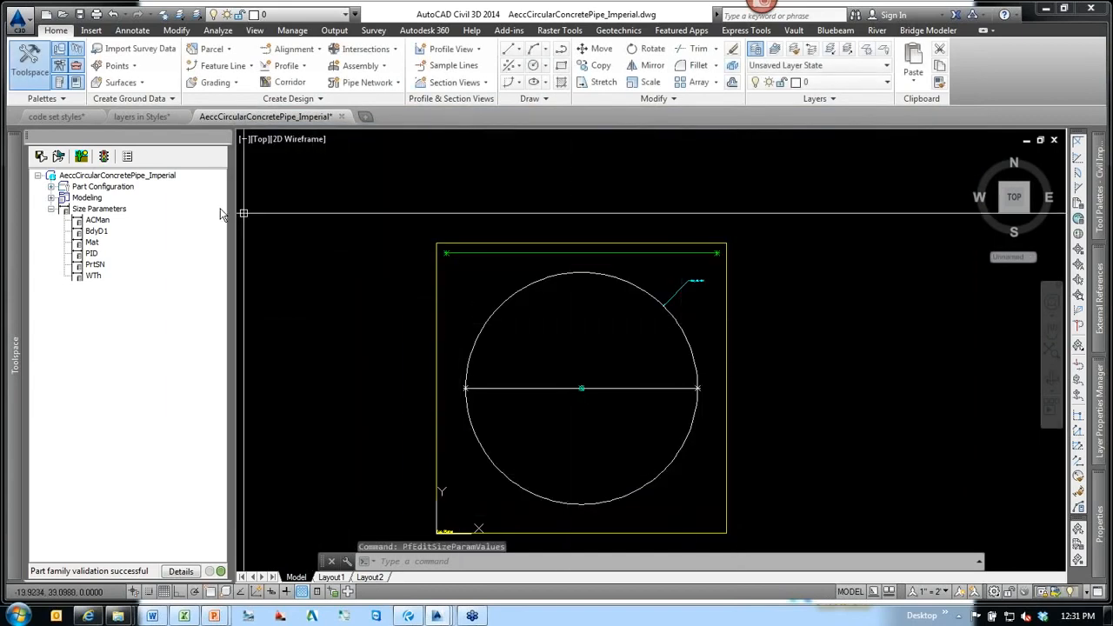
# Save the concrete pipe part family and close Part Builder.
pyautogui.click(40, 158)
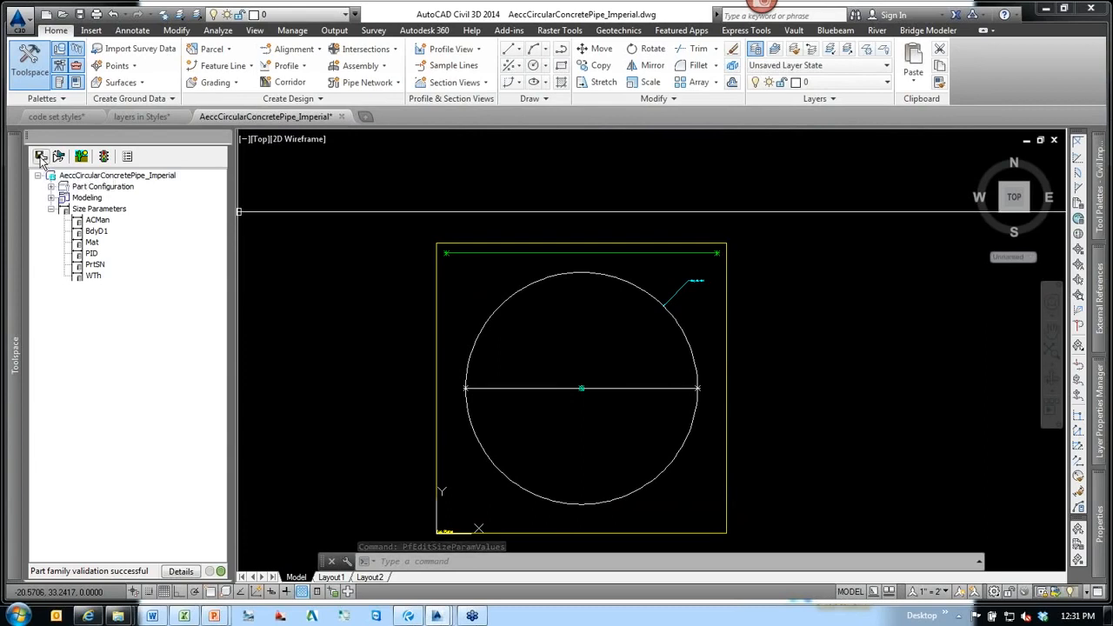
pyautogui.click(222, 139)
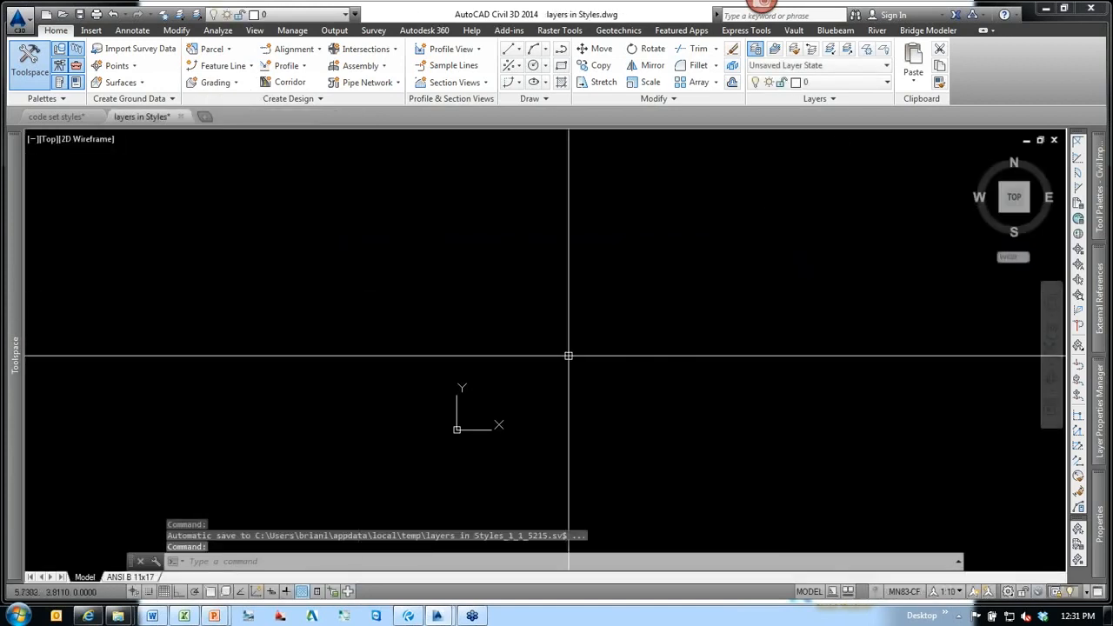
pyautogui.moveTo(14, 326)
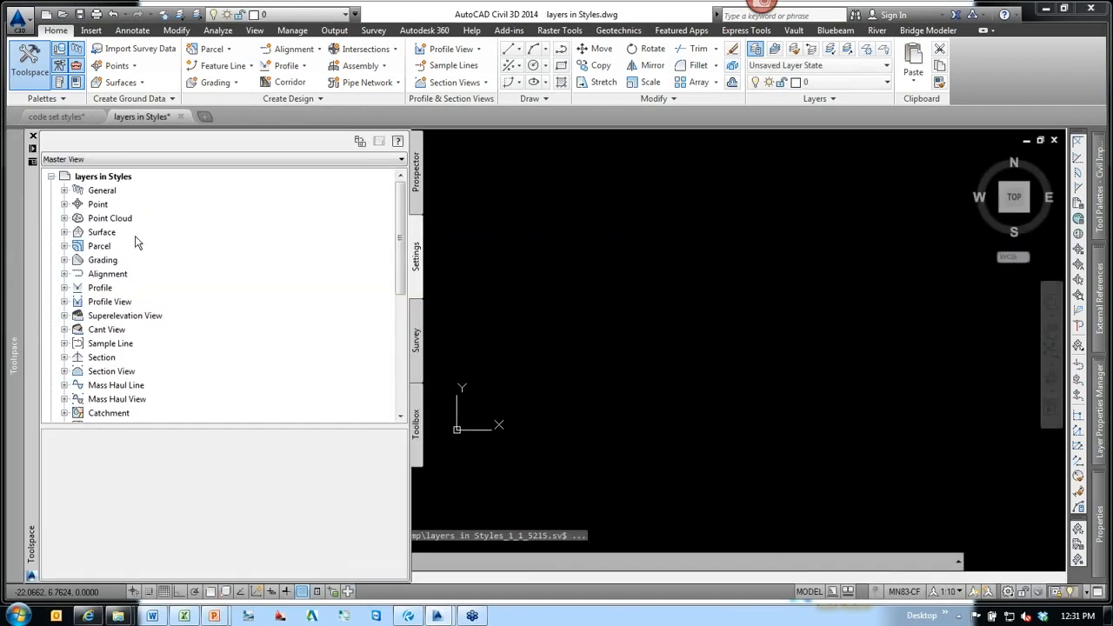
# Make the code set styles drawing the active drawing from its entry in the Toolspace Prospector.
pyautogui.scroll(-6, 139, 261)
pyautogui.rightClick(116, 413)
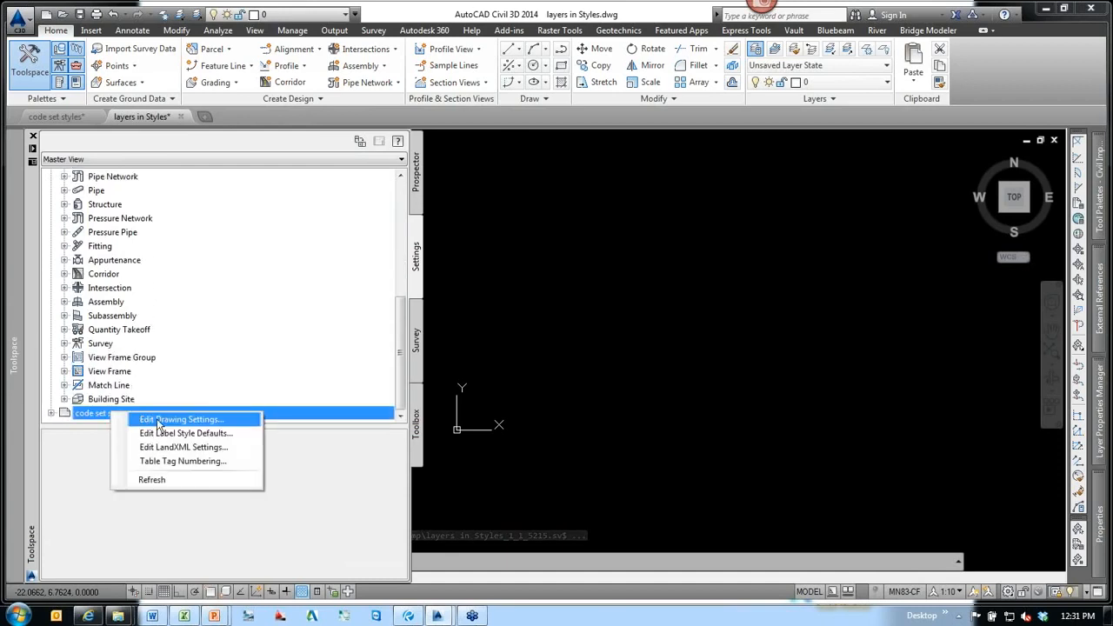
pyautogui.click(418, 170)
pyautogui.scroll(-1, 200, 360)
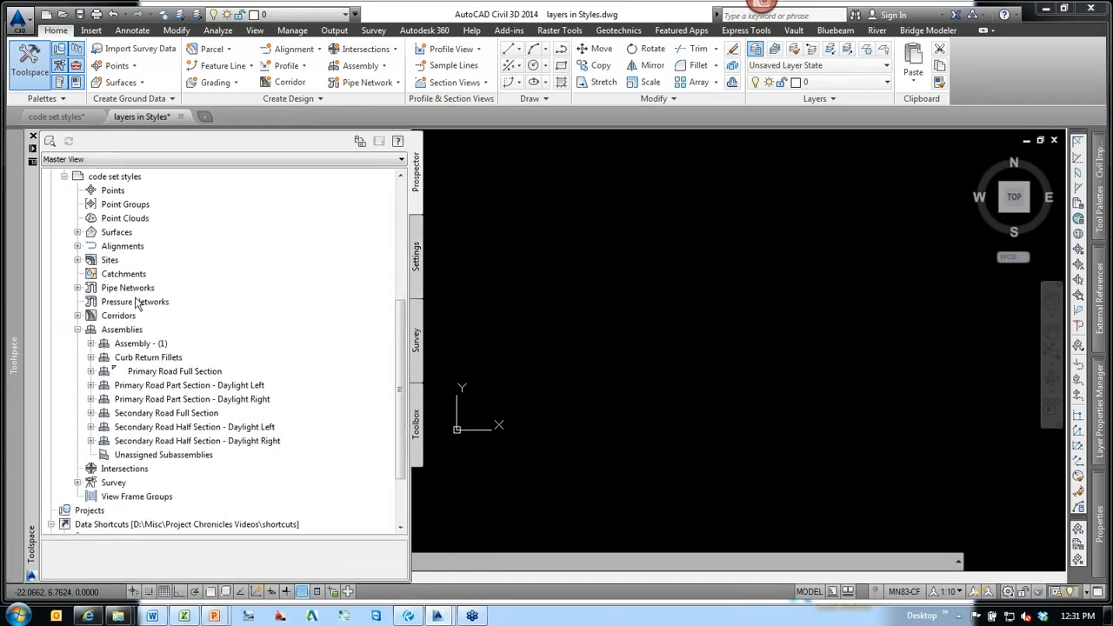
pyautogui.scroll(2, 135, 301)
pyautogui.rightClick(114, 260)
pyautogui.click(170, 267)
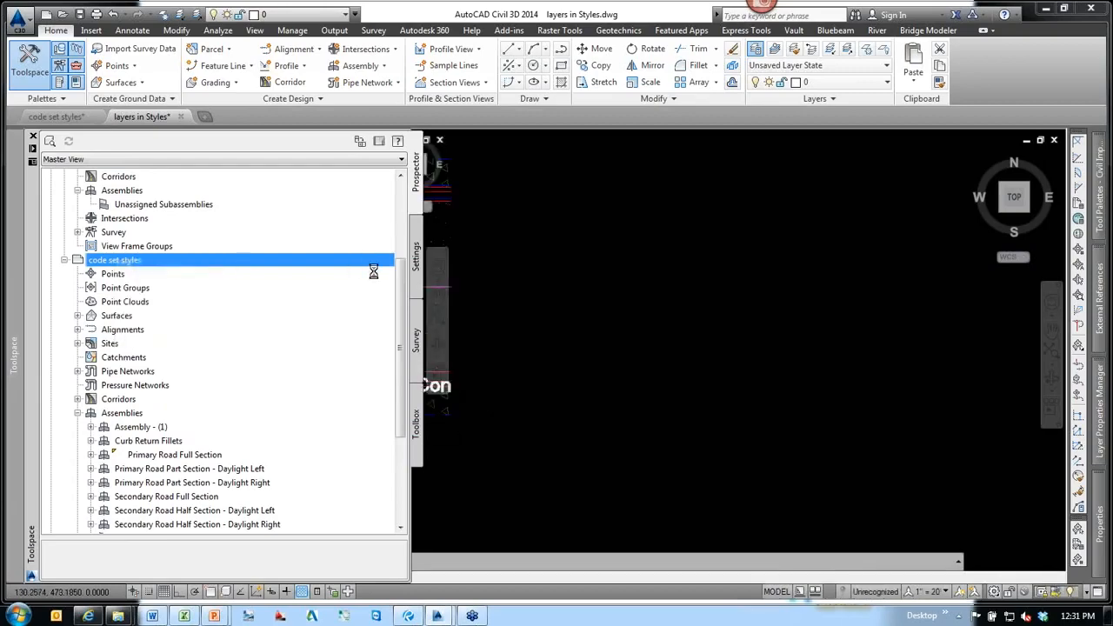
# Clear the selection and start editing the Storm pipe network with the Pipes and Structures layout near Structure - (1).
pyautogui.scroll(-5, 797, 326)
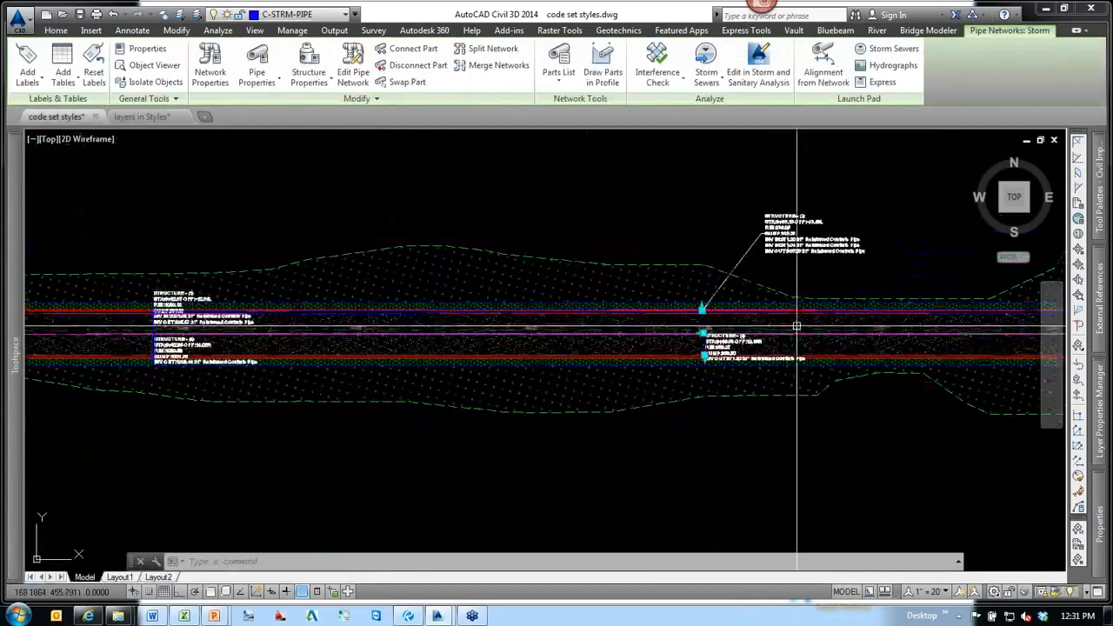
pyautogui.moveTo(411, 360); pyautogui.dragTo(667, 375, button='middle')
pyautogui.press('Escape')
pyautogui.scroll(4, 456, 381)
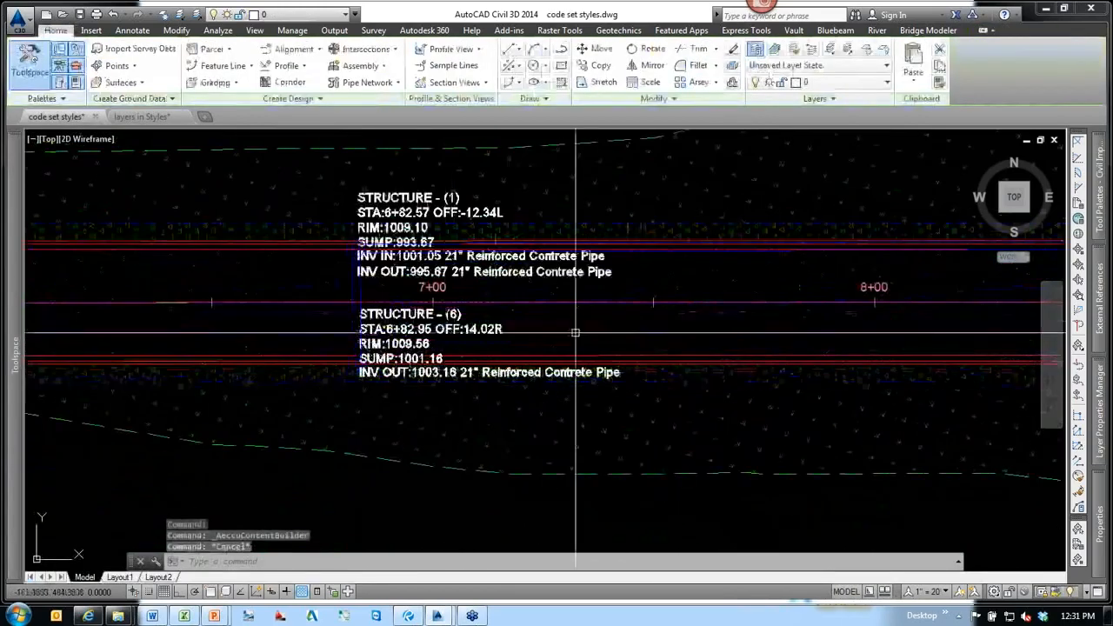
pyautogui.scroll(1, 575, 332)
pyautogui.scroll(2, 269, 296)
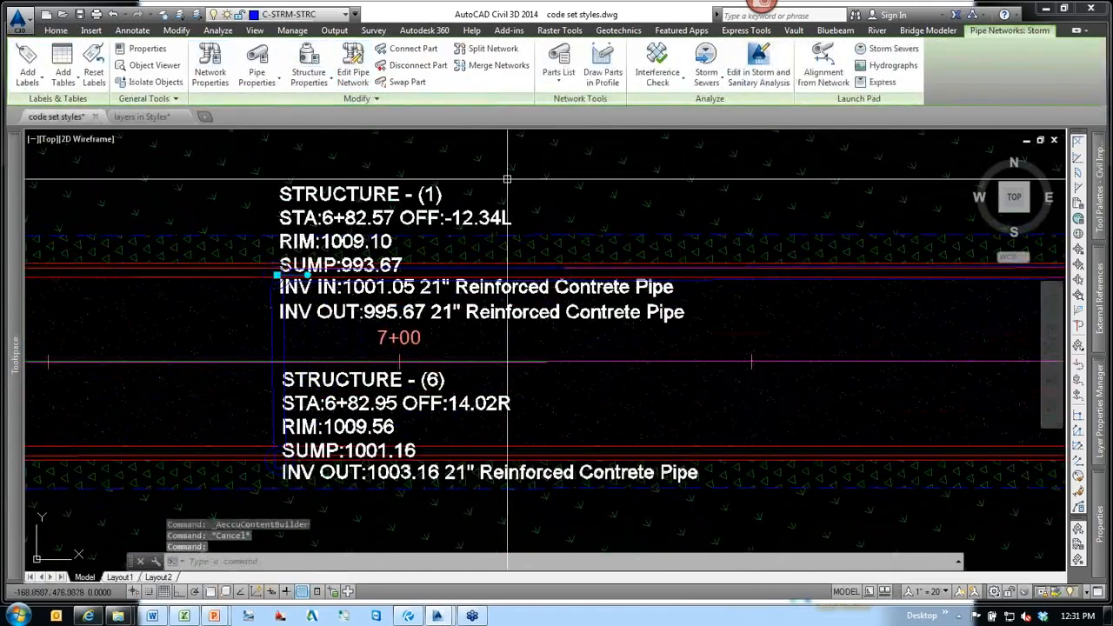
pyautogui.click(353, 74)
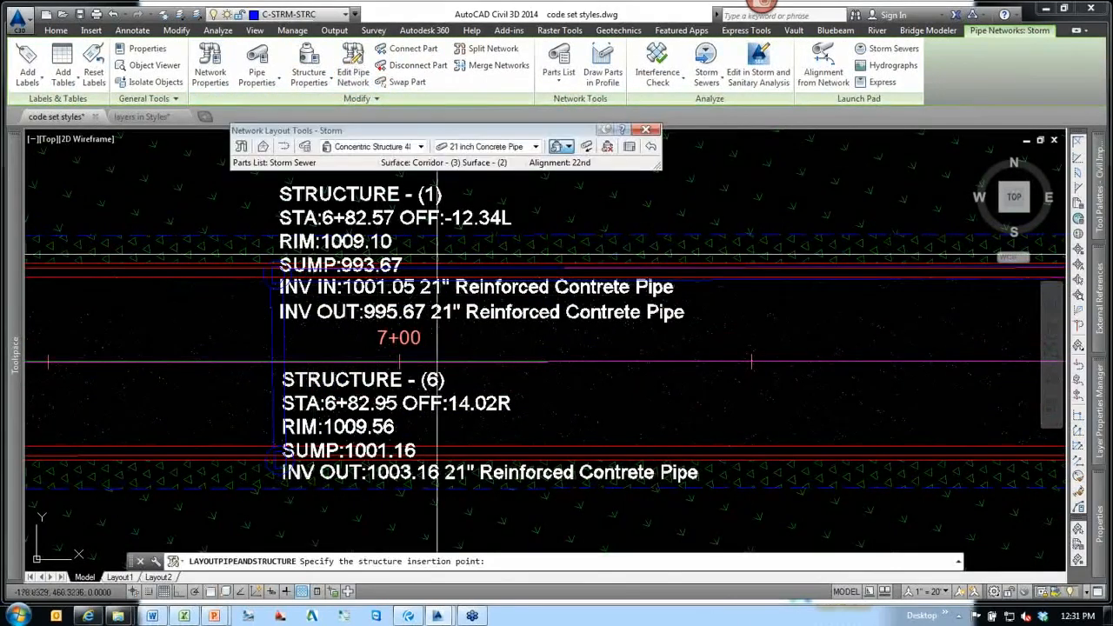
pyautogui.click(567, 148)
pyautogui.click(579, 164)
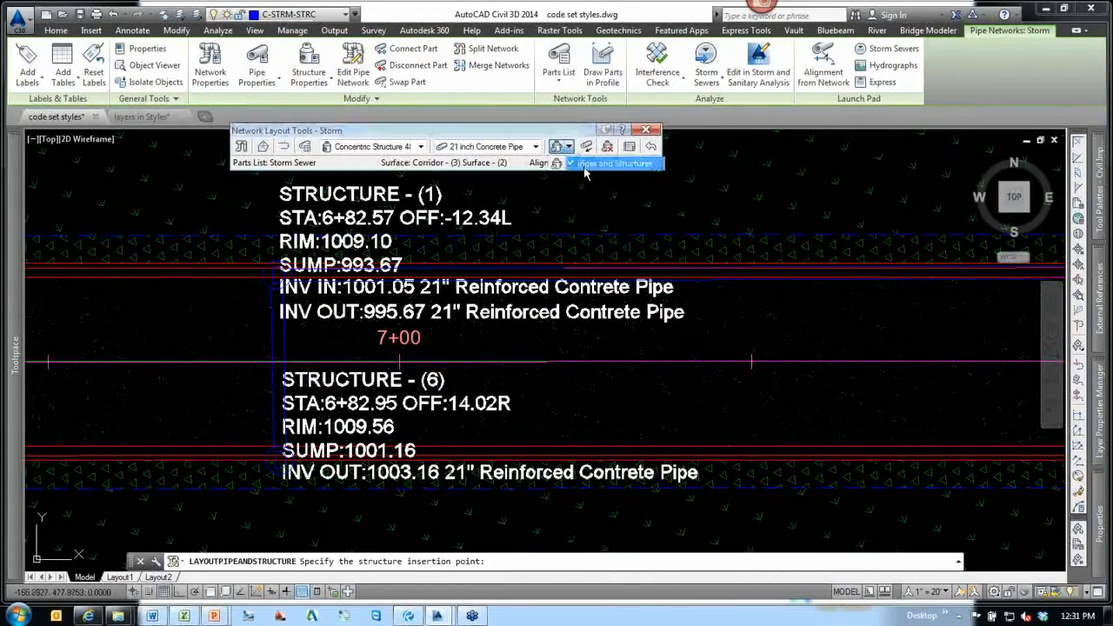
# Place a concentric structure near station 6+23, about 13.6 left, and run a 21 inch concrete pipe to Structure - (1).
pyautogui.moveTo(367, 421); pyautogui.dragTo(714, 359, button='middle')
pyautogui.scroll(-1, 658, 390)
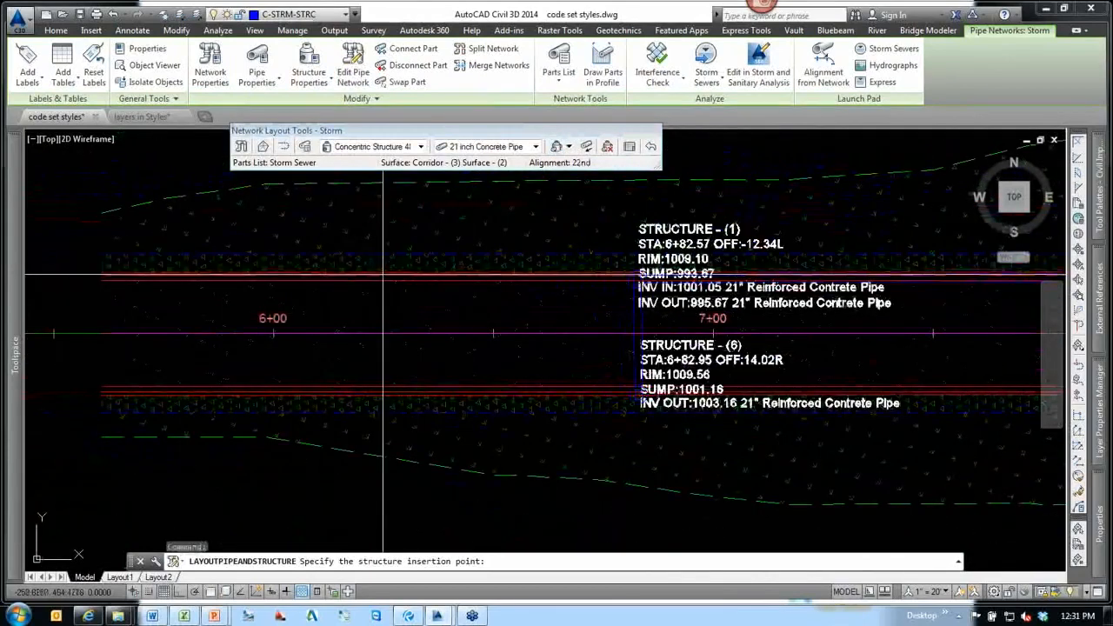
pyautogui.click(377, 274)
pyautogui.scroll(1, 590, 283)
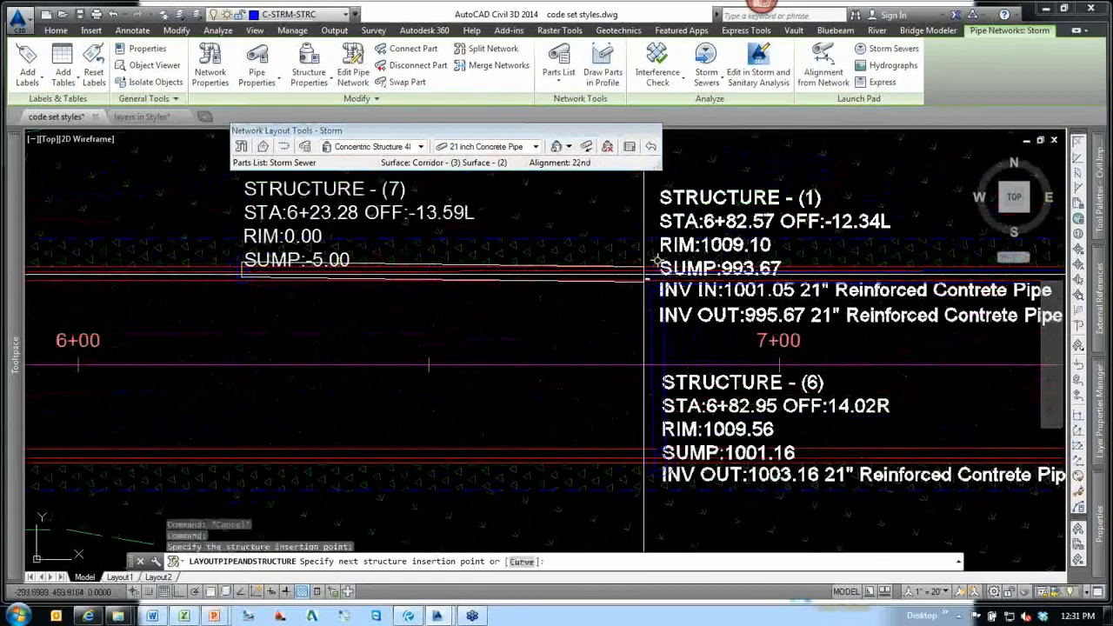
pyautogui.click(633, 299)
pyautogui.press('Escape')
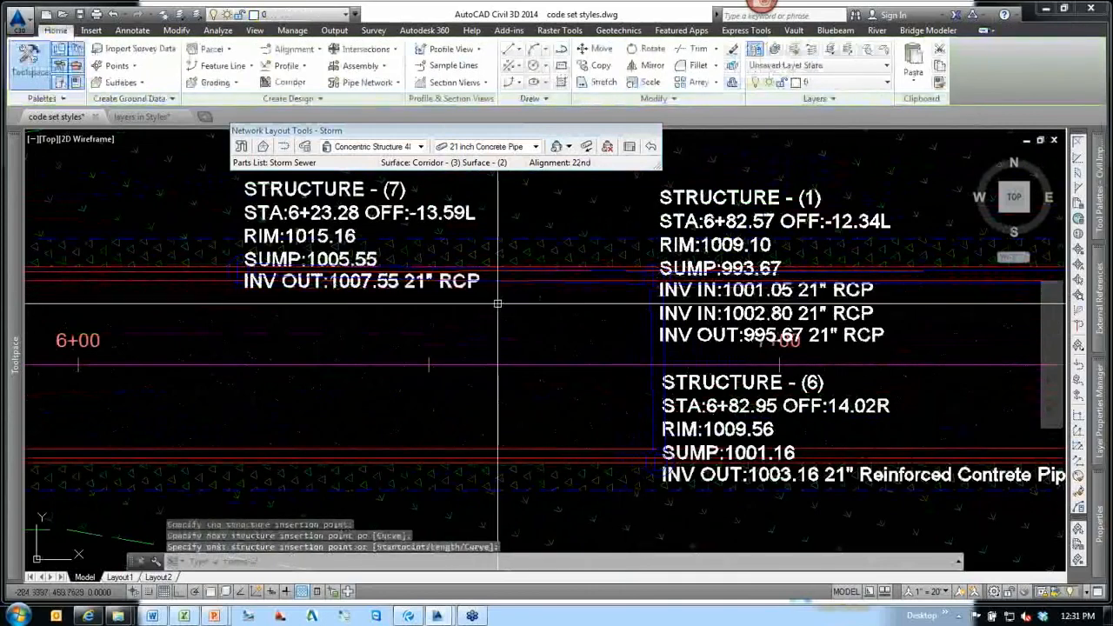
# Regenerate the whole model with REGENALL to refresh the structure labels.
pyautogui.write('RE')
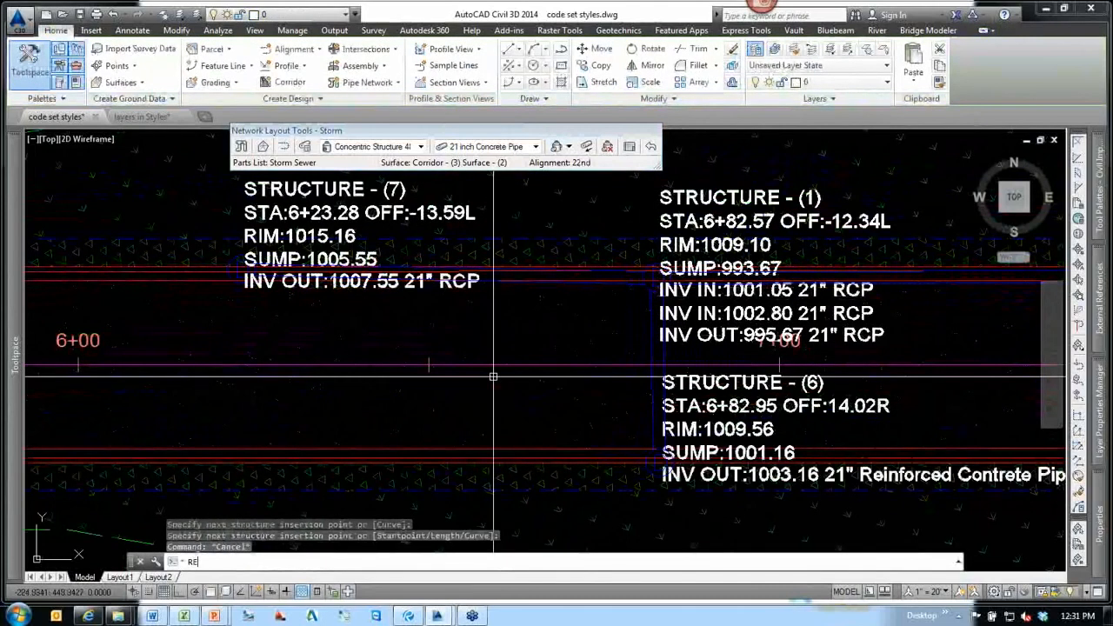
pyautogui.write('A')
pyautogui.press('Return')
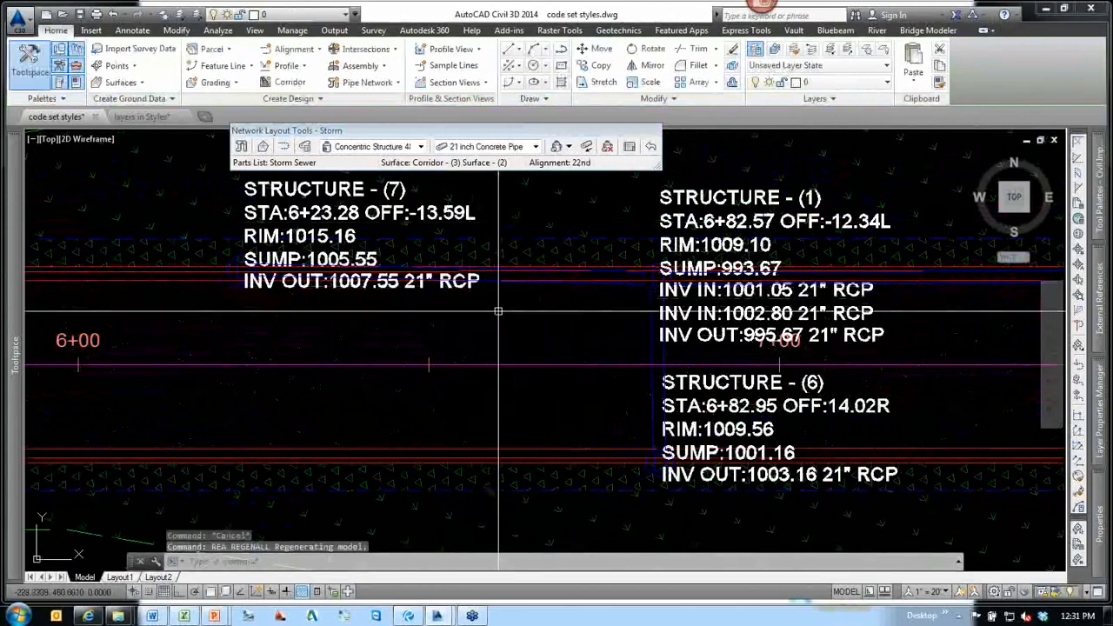
# Check the Material and Part Size Name in the new pipe's part properties, and close them without changes.
pyautogui.moveTo(508, 313); pyautogui.dragTo(394, 316, button='middle')
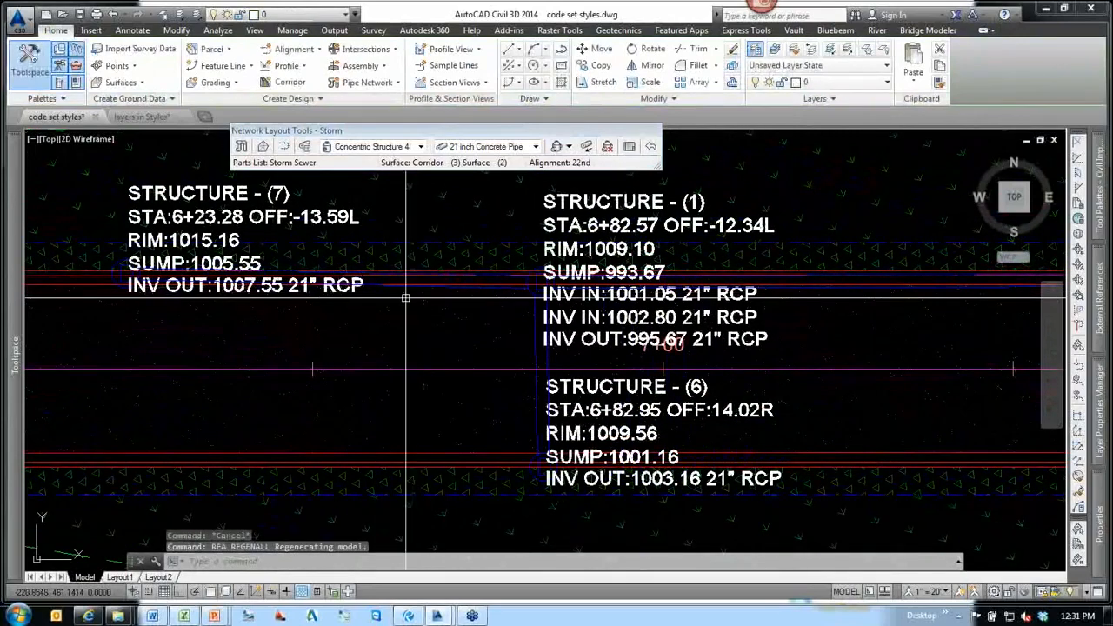
pyautogui.click(429, 285)
pyautogui.rightClick(471, 293)
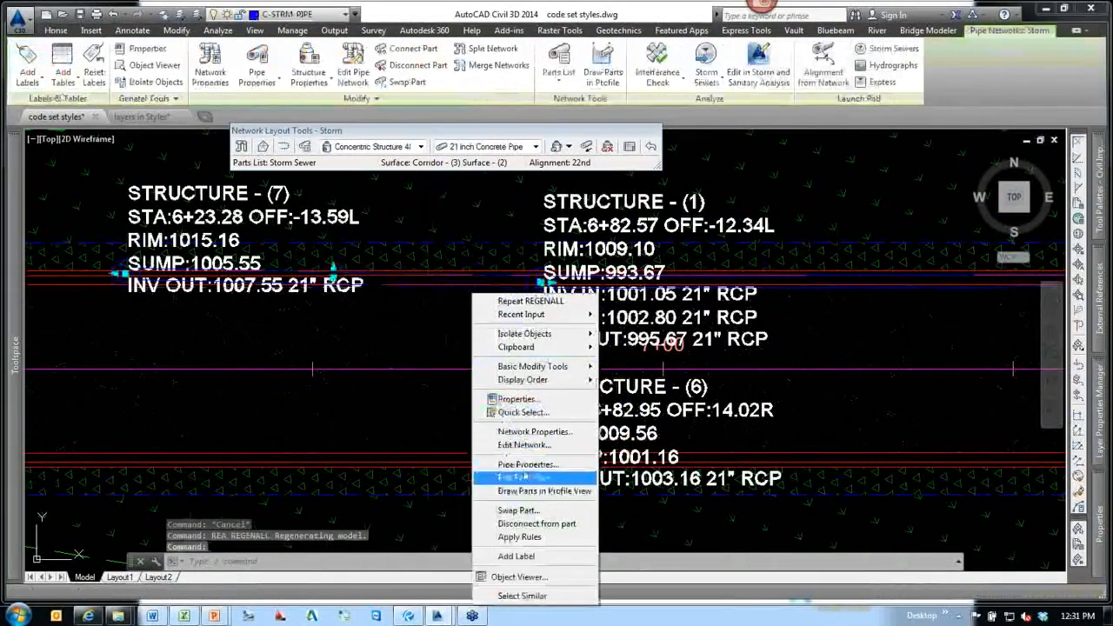
pyautogui.click(525, 466)
pyautogui.scroll(-6, 352, 379)
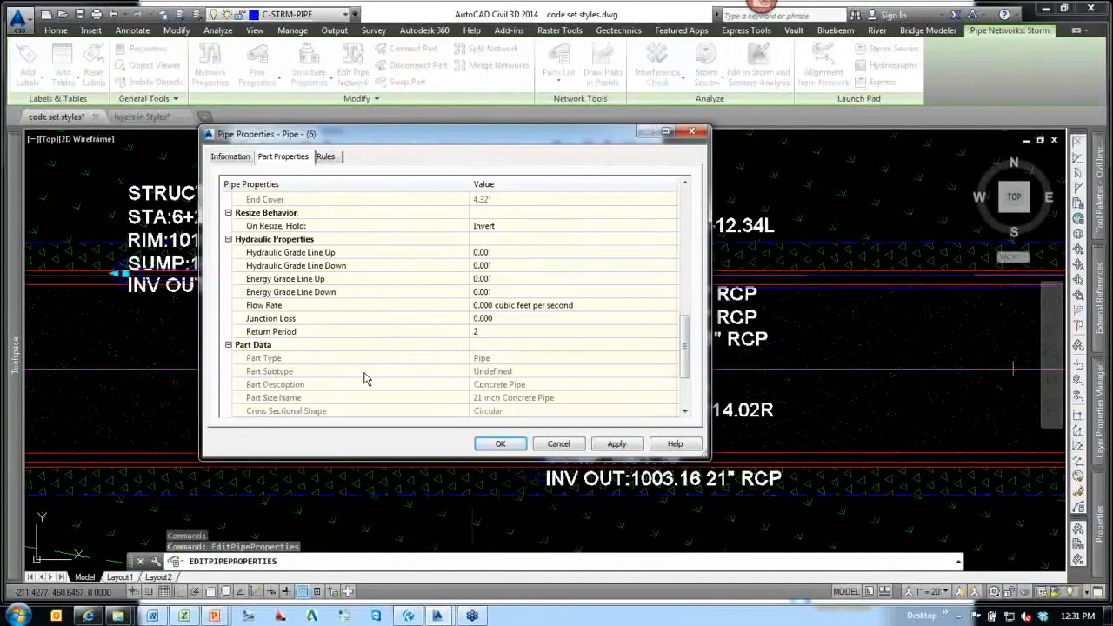
pyautogui.scroll(-2, 521, 400)
pyautogui.click(513, 348)
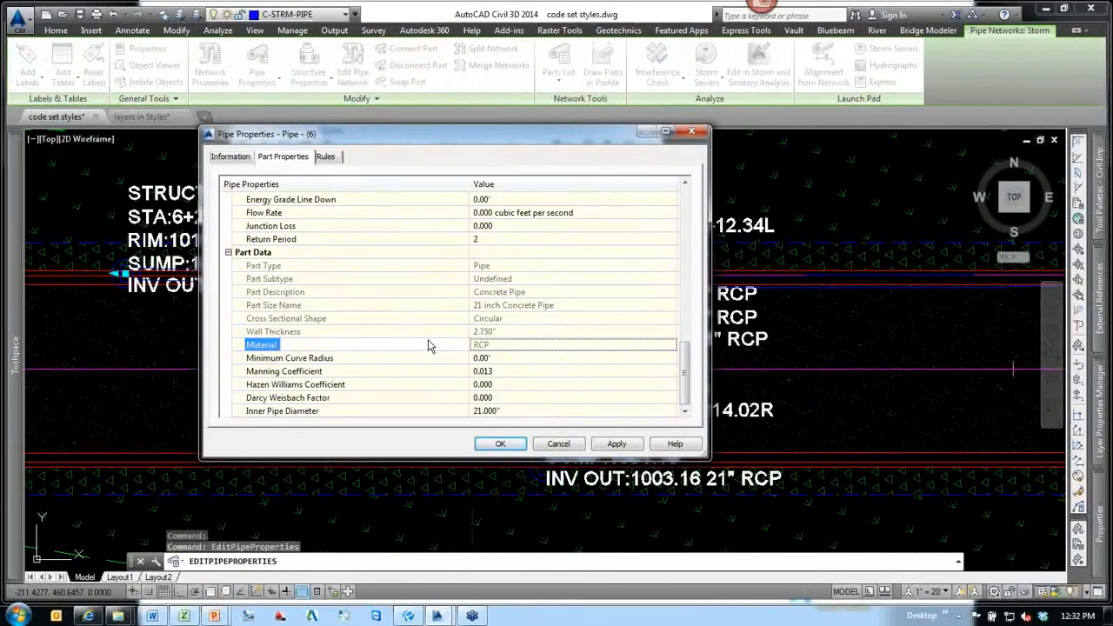
pyautogui.click(317, 306)
pyautogui.click(543, 308)
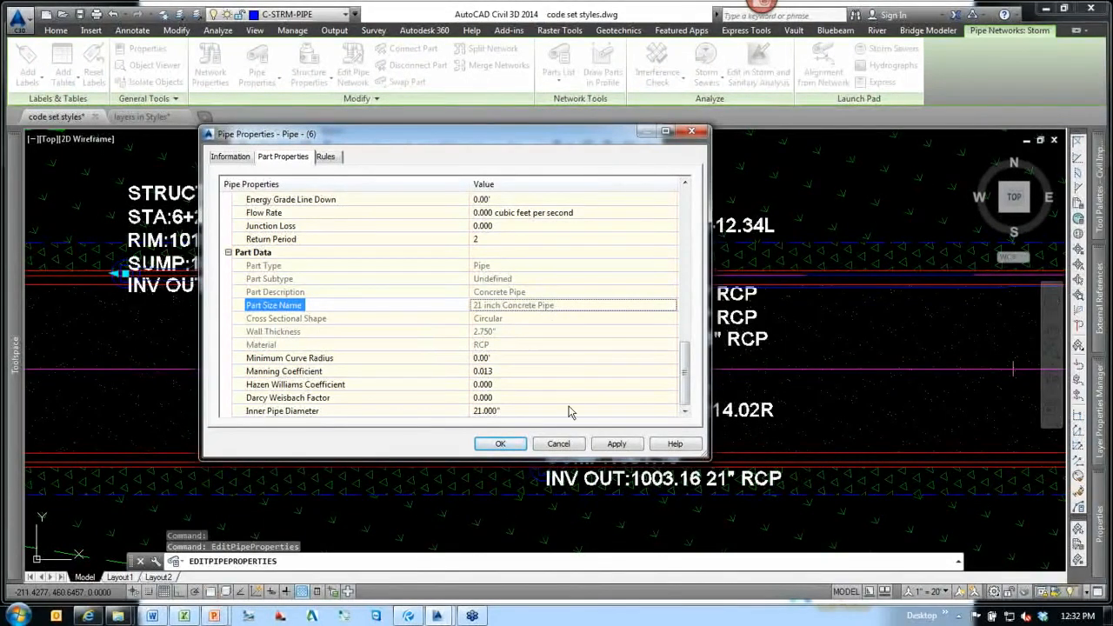
pyautogui.click(557, 444)
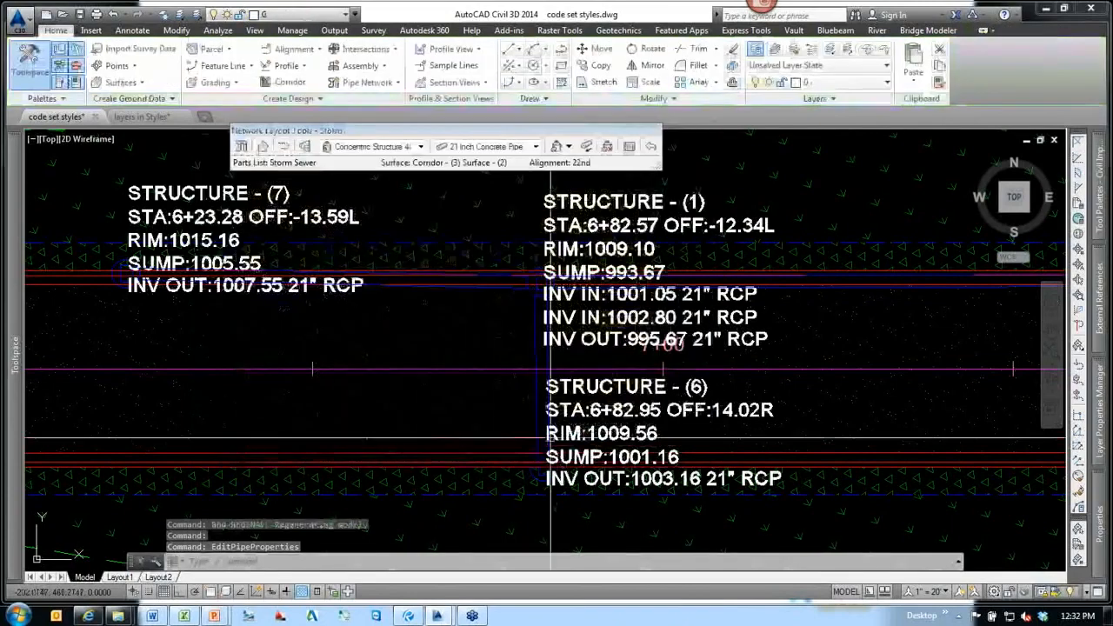
# Examine the pipe material descriptions in the structure labels along the corridor.
pyautogui.scroll(2, 414, 349)
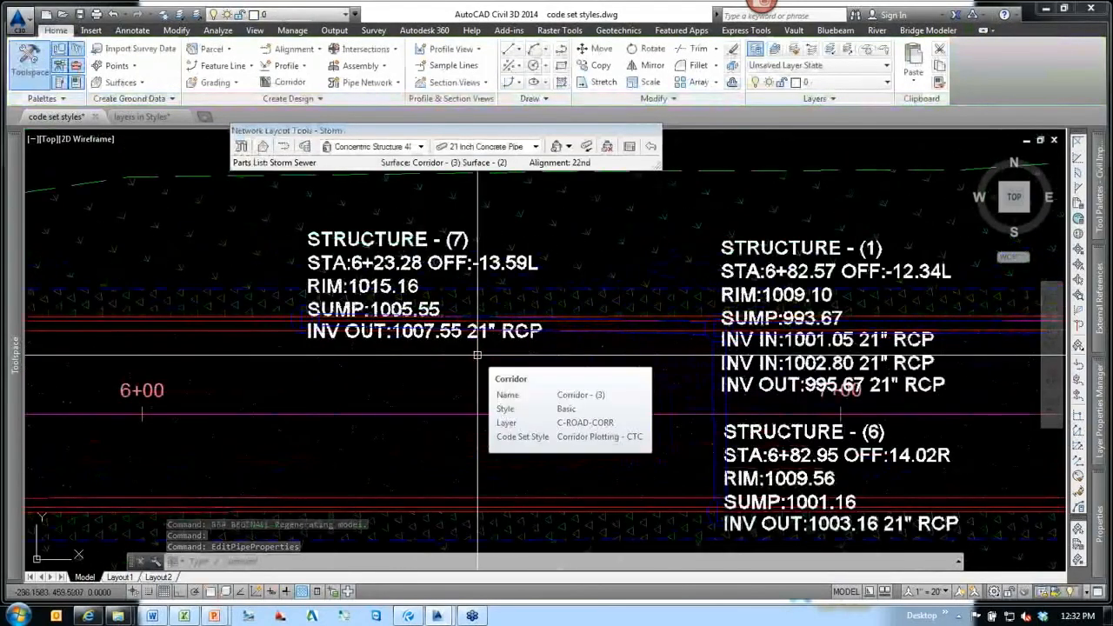
pyautogui.scroll(-3, 522, 348)
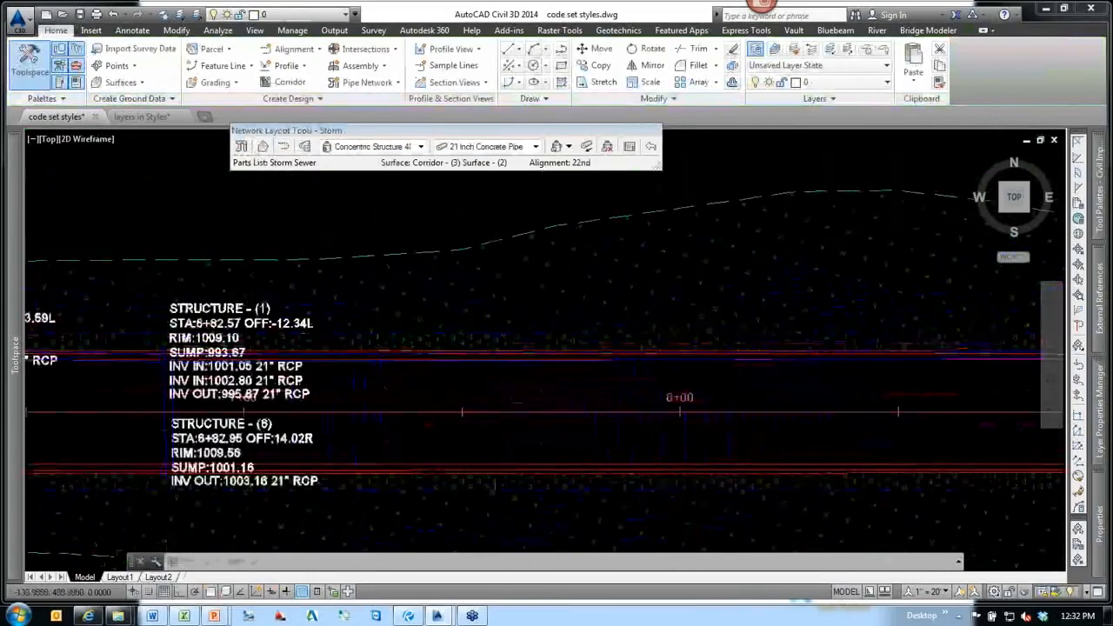
pyautogui.scroll(-4, 438, 391)
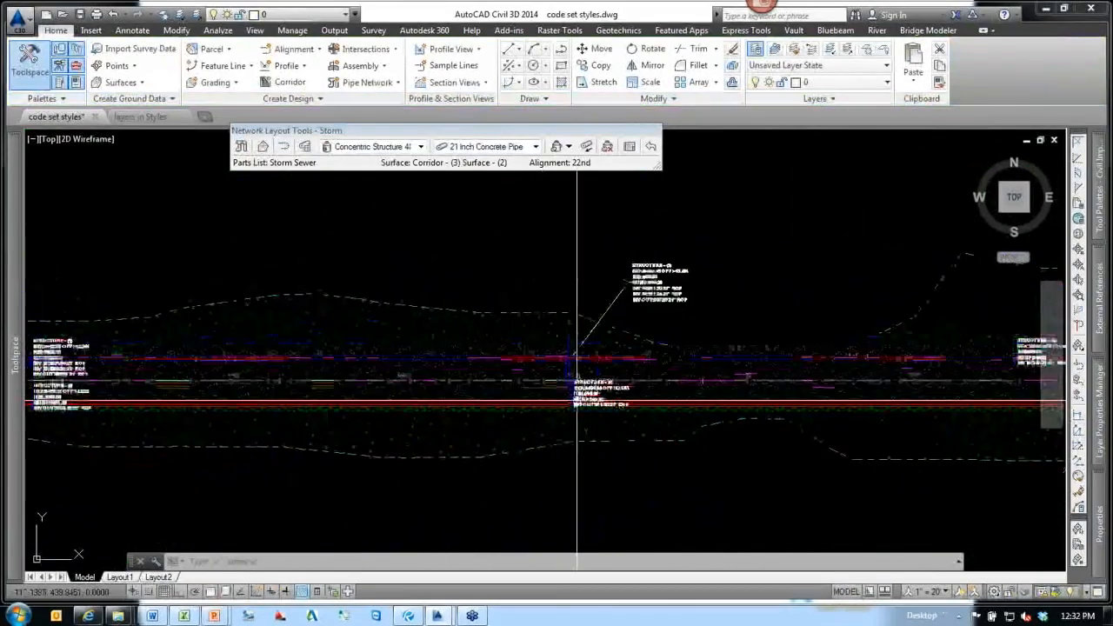
pyautogui.scroll(3, 573, 365)
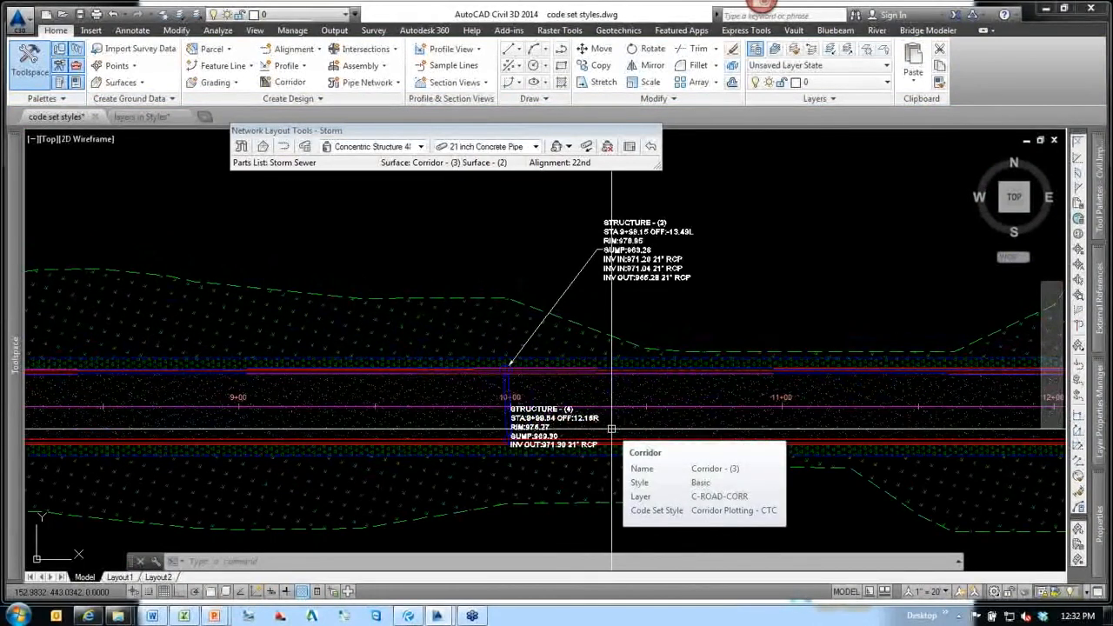
pyautogui.moveTo(510, 400); pyautogui.dragTo(974, 343, button='middle')
pyautogui.scroll(3, 592, 369)
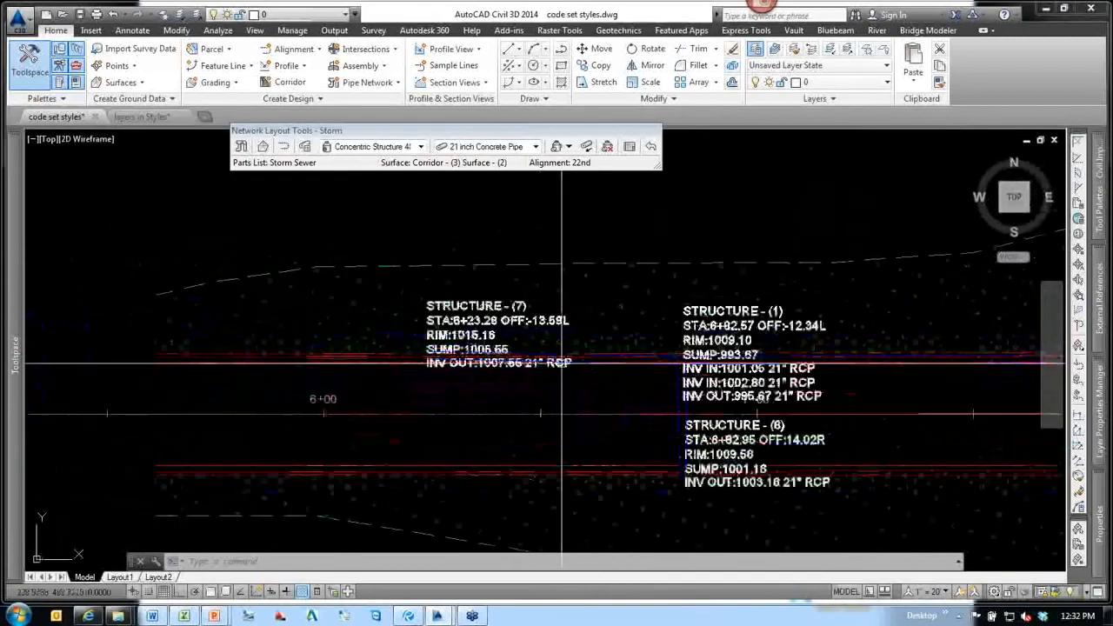
pyautogui.scroll(1, 607, 367)
# Open the Storm Sewer parts list for editing from the new pipe's network and expand its Concrete Pipe sizes.
pyautogui.click(608, 363)
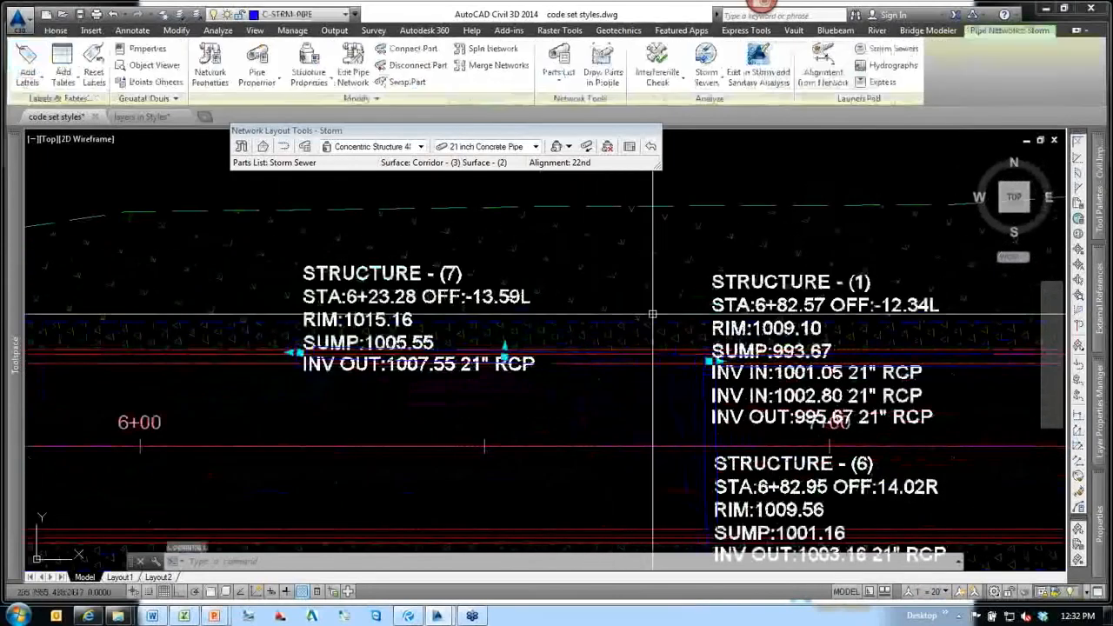
pyautogui.click(571, 89)
pyautogui.click(569, 157)
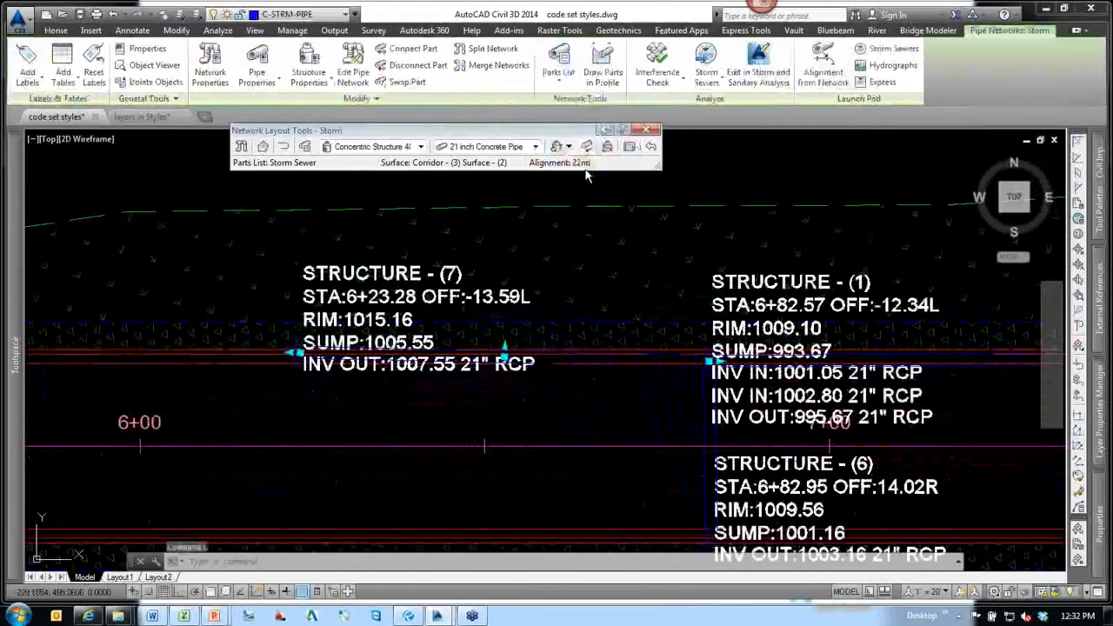
pyautogui.click(471, 236)
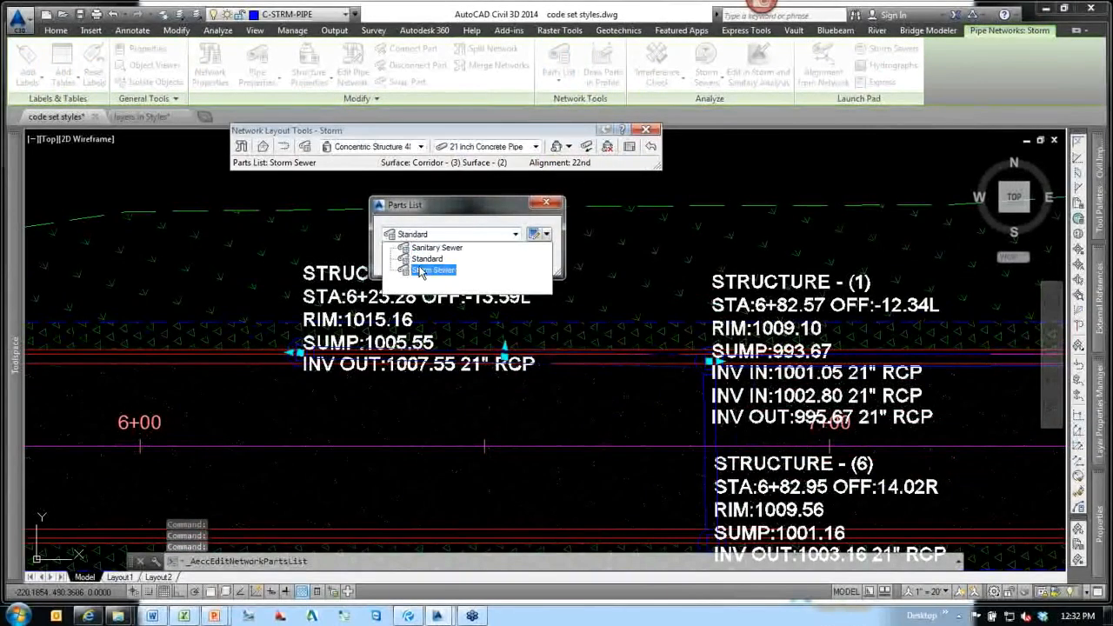
pyautogui.click(423, 274)
pyautogui.click(535, 235)
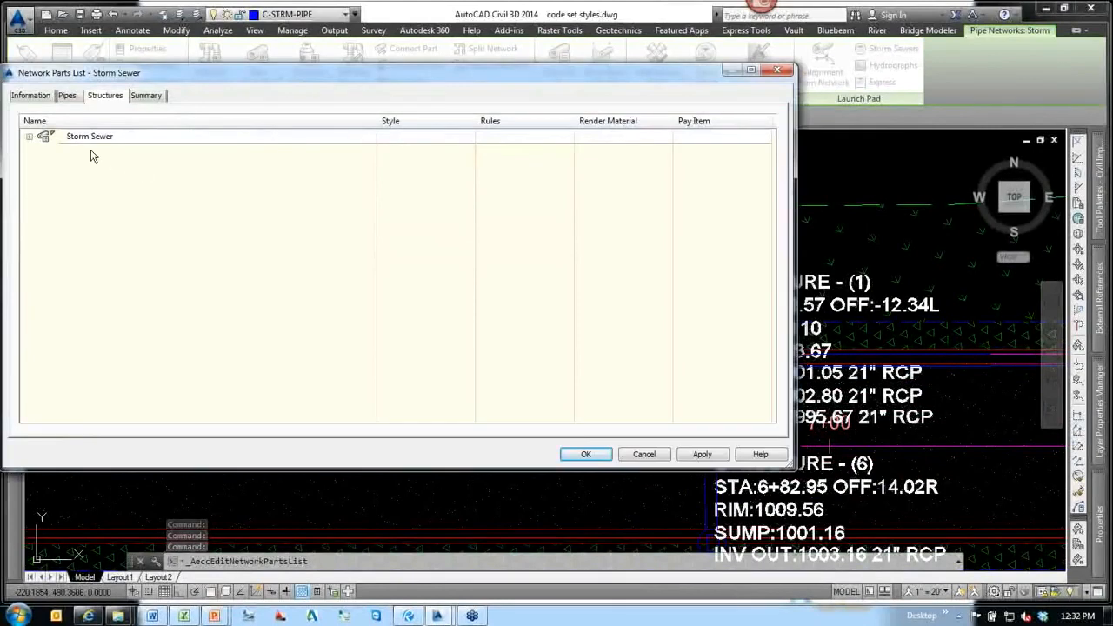
pyautogui.click(67, 95)
pyautogui.click(31, 135)
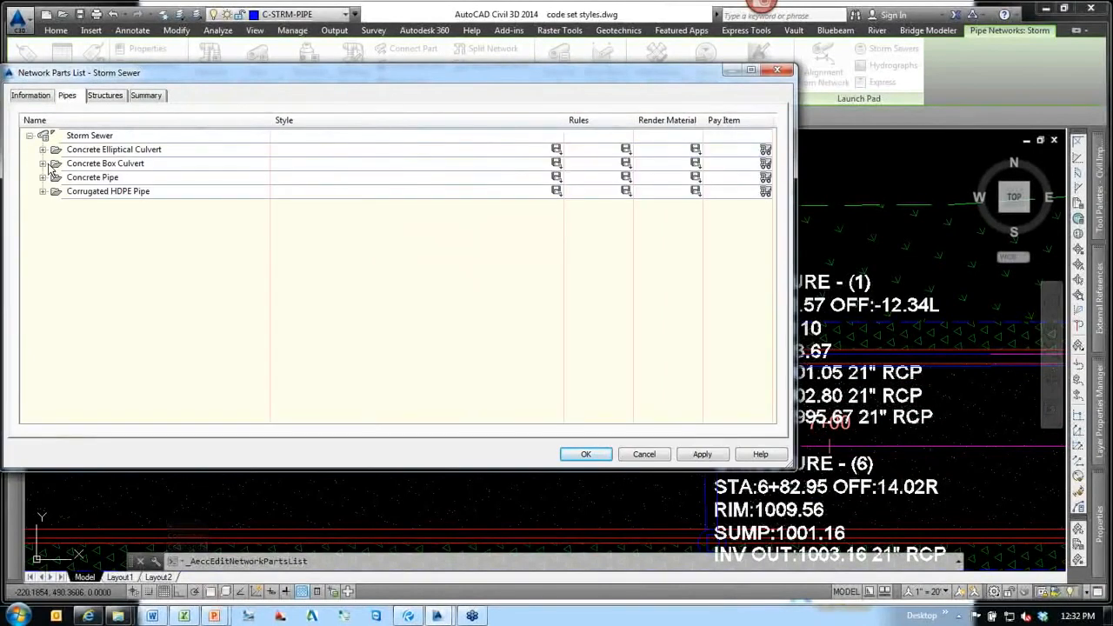
pyautogui.click(42, 178)
# Open the 27 inch Concrete Pipe's name for editing in the parts list, and close both parts list dialogs.
pyautogui.click(171, 219)
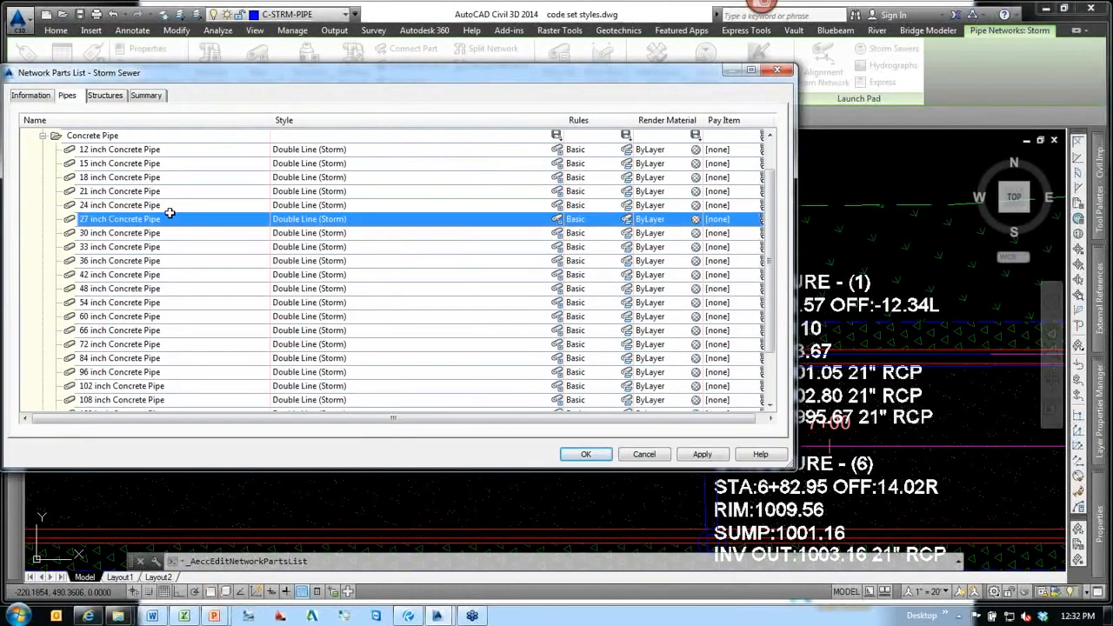
pyautogui.click(122, 219)
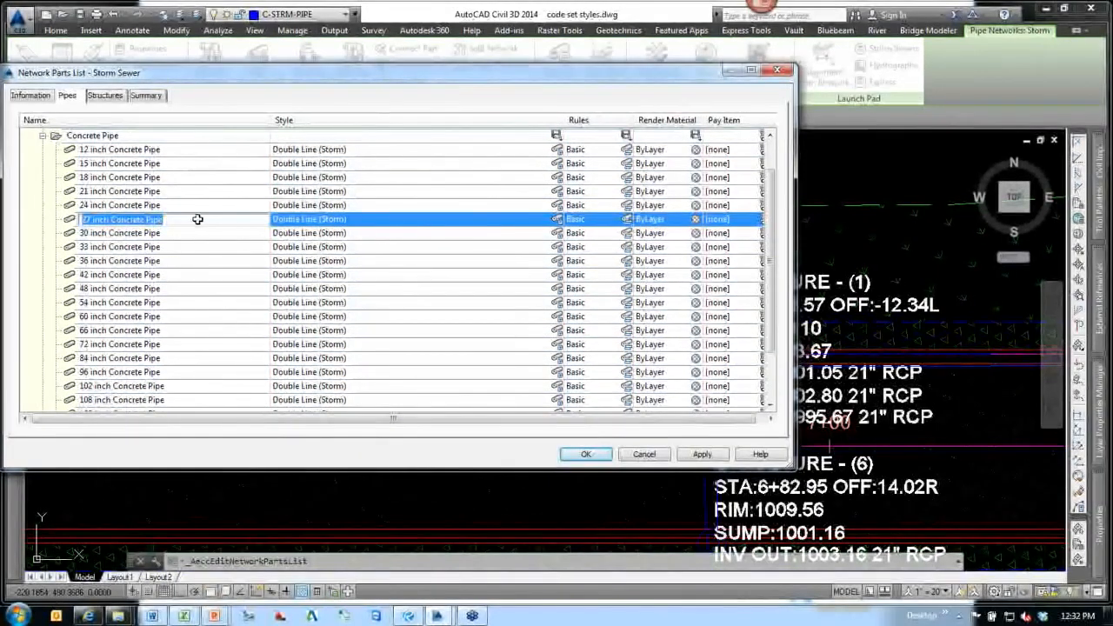
pyautogui.click(178, 233)
pyautogui.click(160, 219)
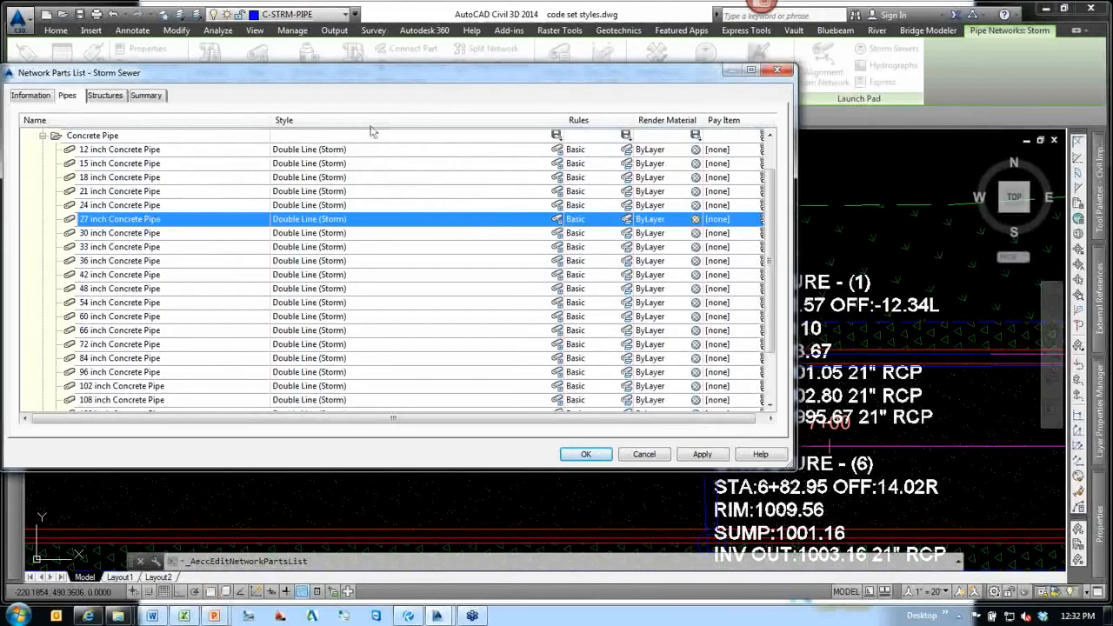
pyautogui.moveTo(443, 79); pyautogui.dragTo(521, 93)
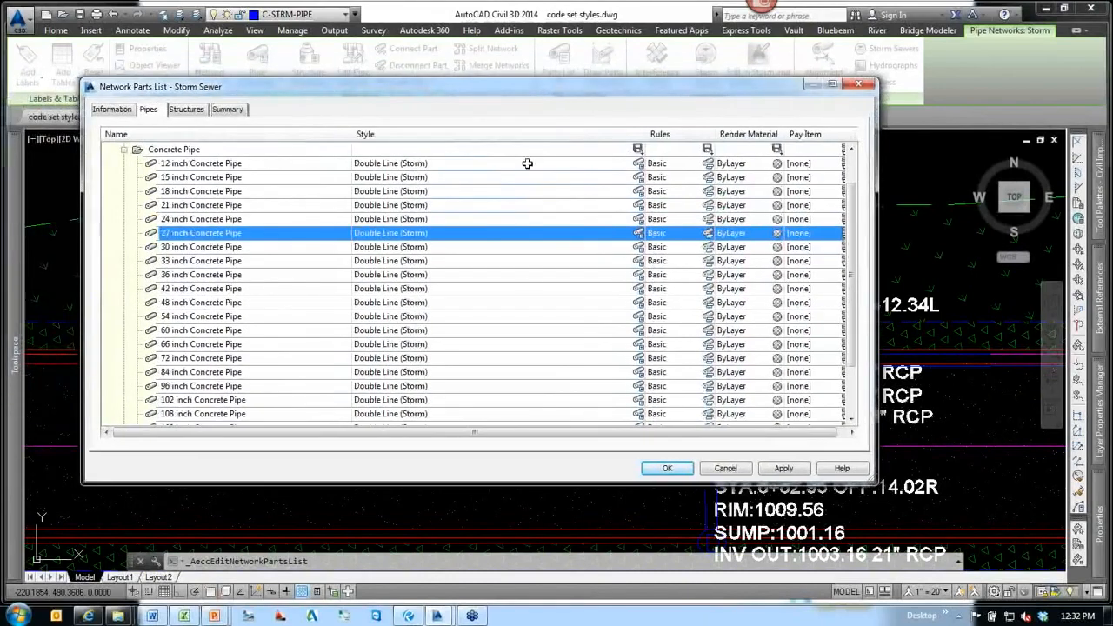
pyautogui.click(668, 471)
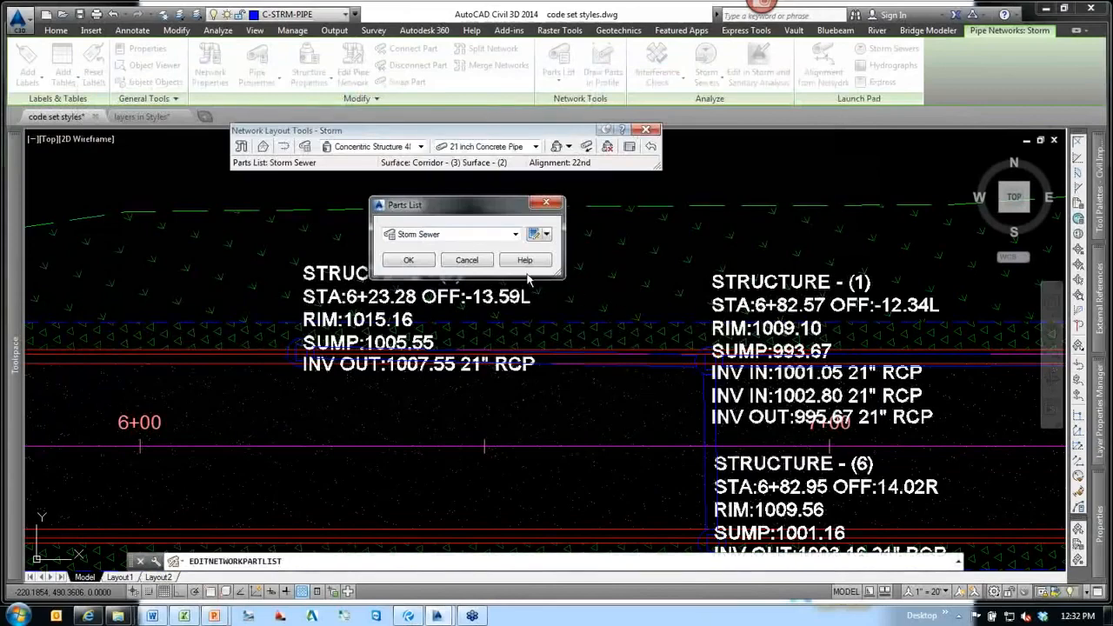
pyautogui.click(467, 261)
pyautogui.scroll(-4, 781, 397)
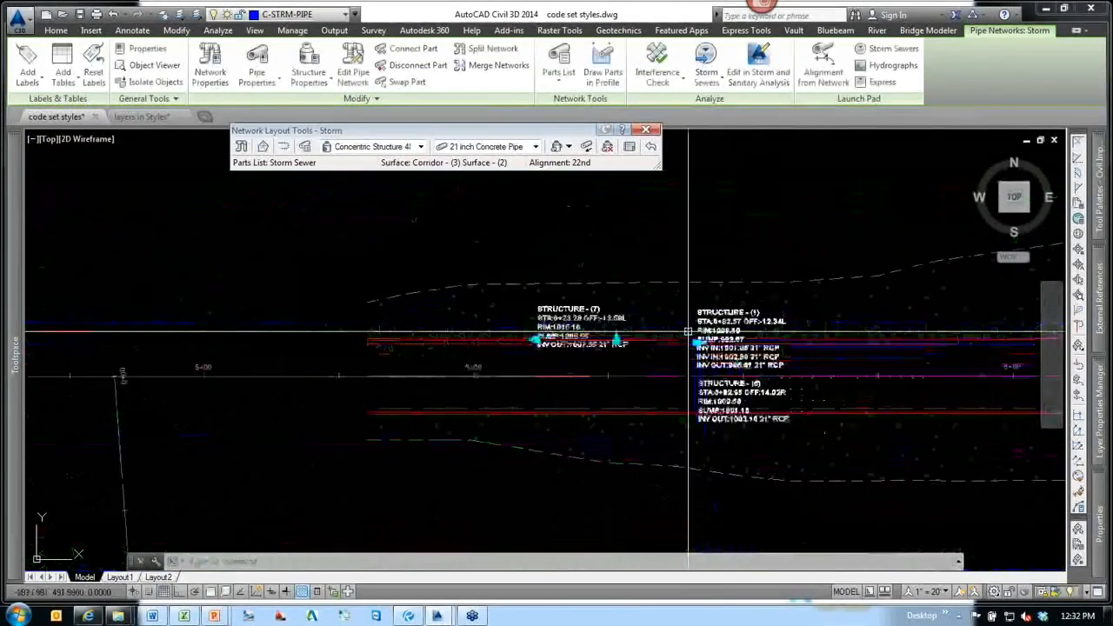
# Switch to the Best Practices in C3D Design Templates presentation in PowerPoint and resume its slide show at the Configuration slide.
pyautogui.scroll(5, 782, 397)
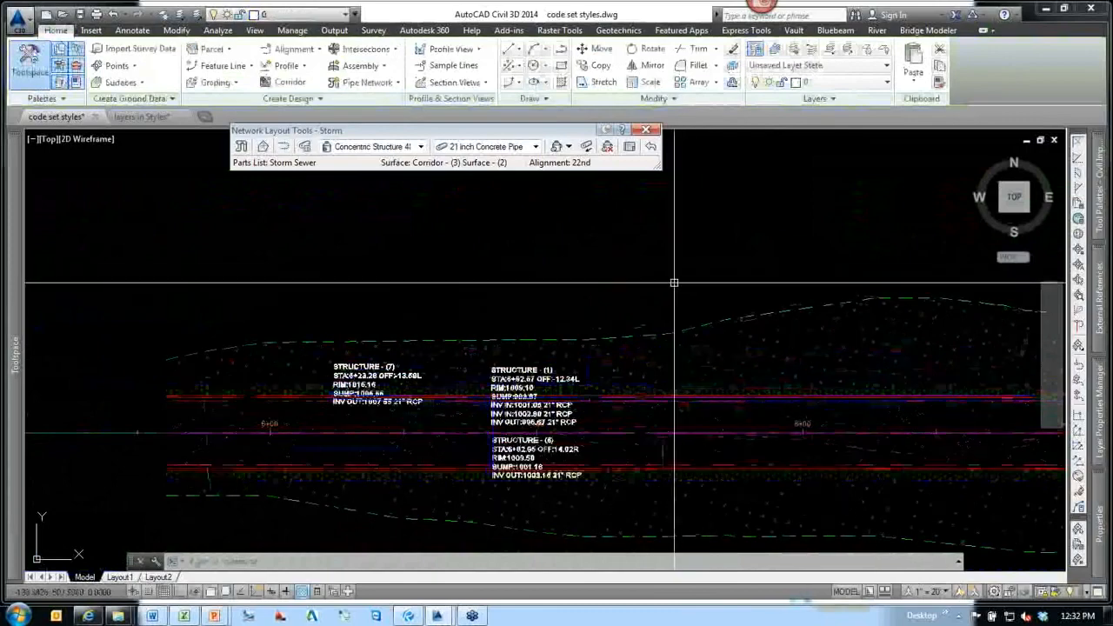
pyautogui.scroll(-2, 680, 280)
pyautogui.scroll(4, 617, 372)
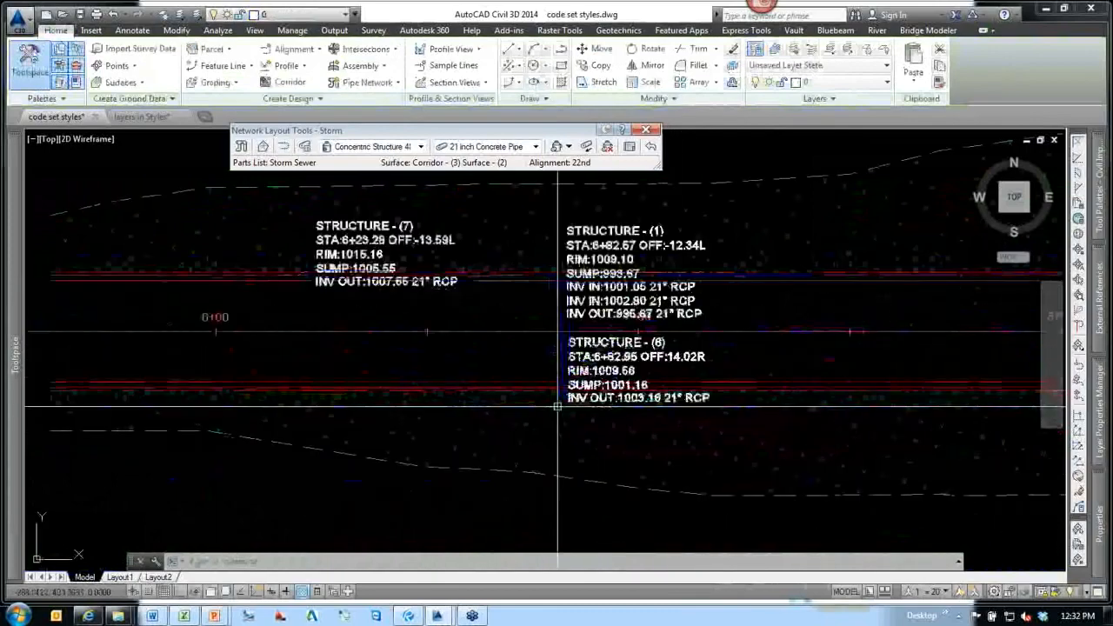
pyautogui.scroll(-2, 561, 418)
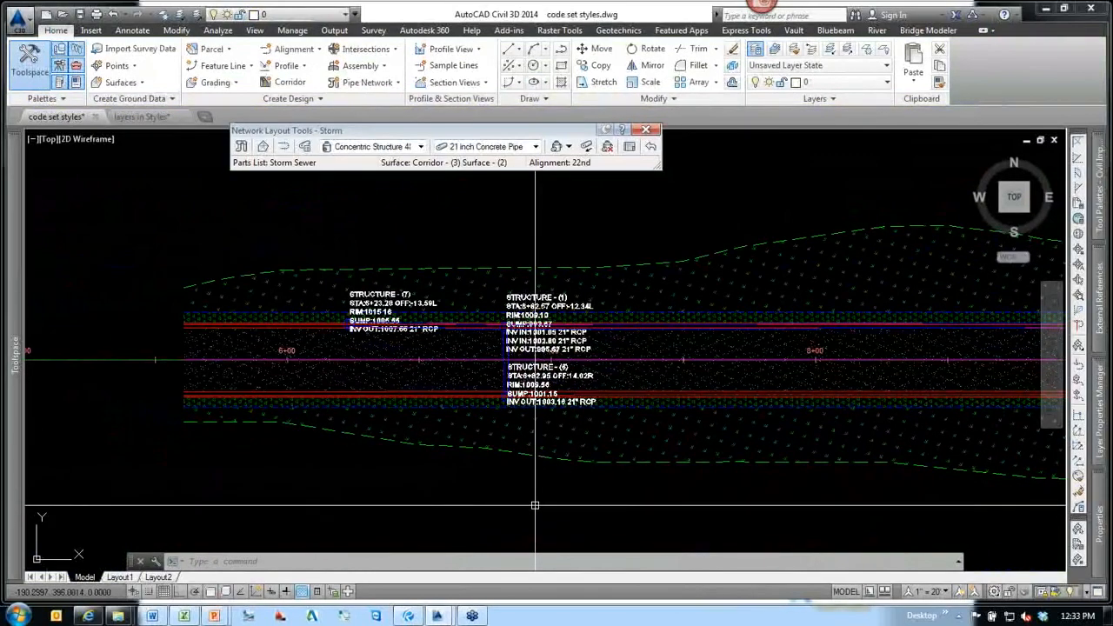
pyautogui.hotkey('alt', 'Tab')
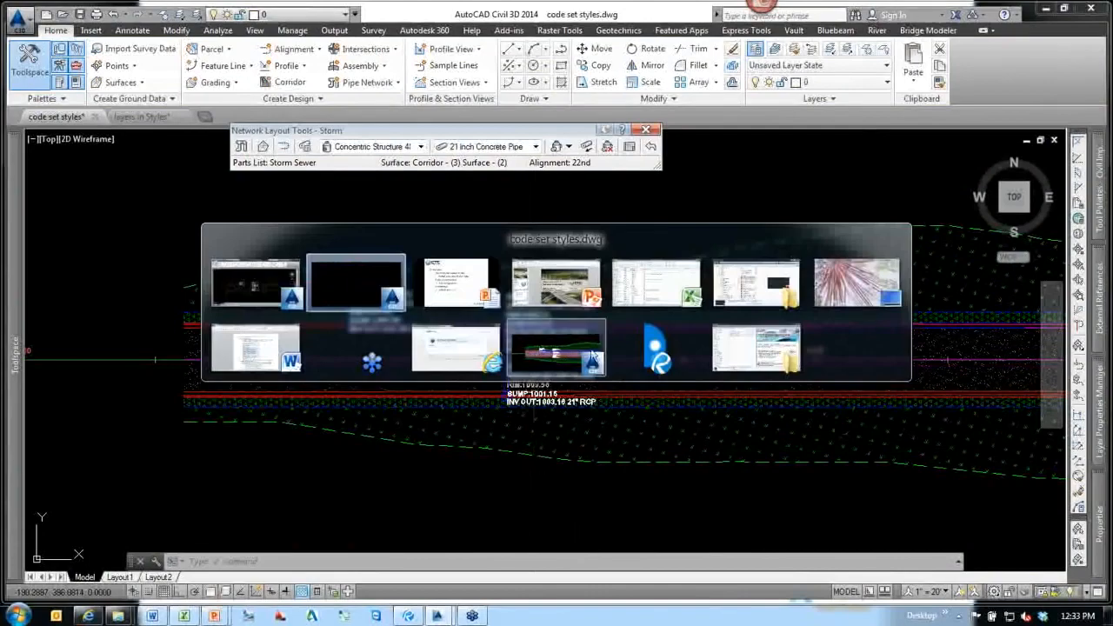
pyautogui.click(575, 292)
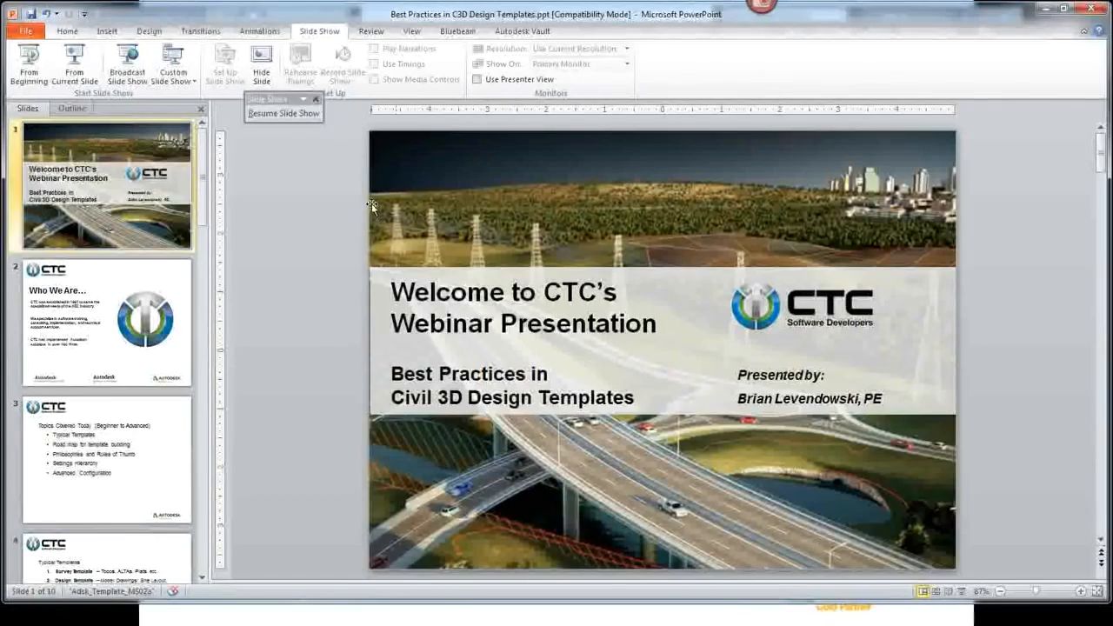
pyautogui.click(71, 64)
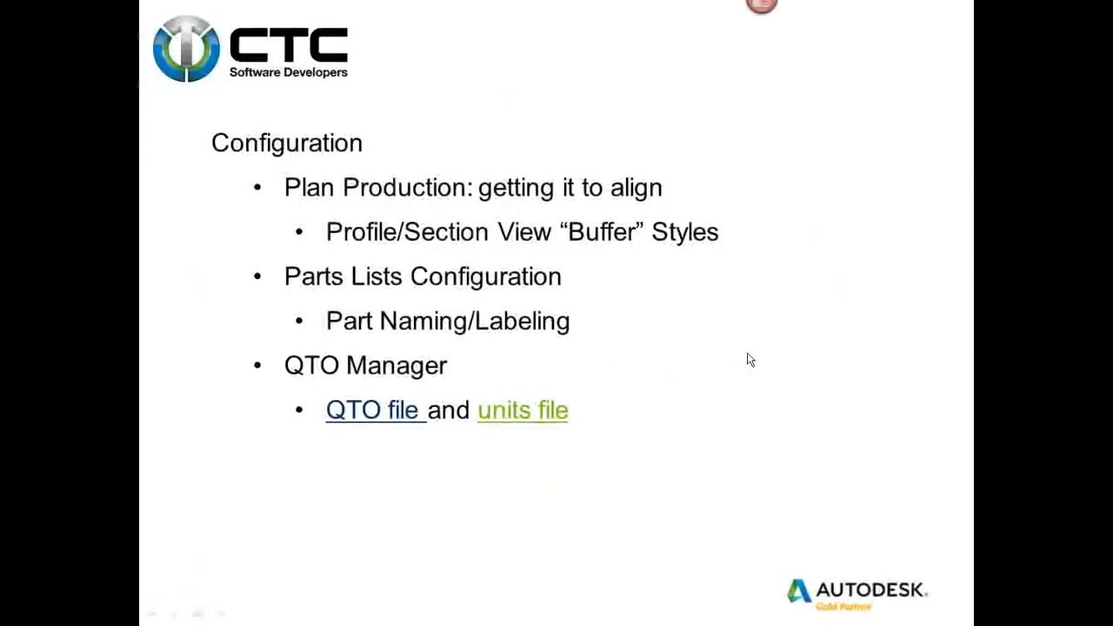
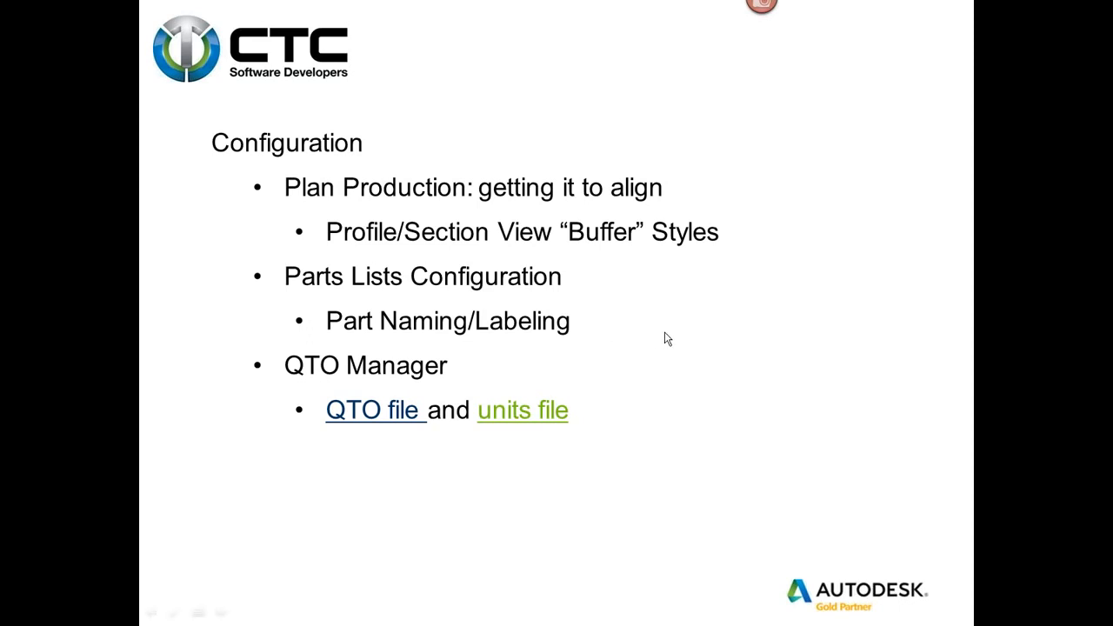
# Switch back to the code set styles drawing in Civil 3D and close the Network Layout Tools for the Storm network.
pyautogui.hotkey('alt', 'Tab')
pyautogui.hotkey('alt', 'Tab')
pyautogui.hotkey('alt', 'Tab')
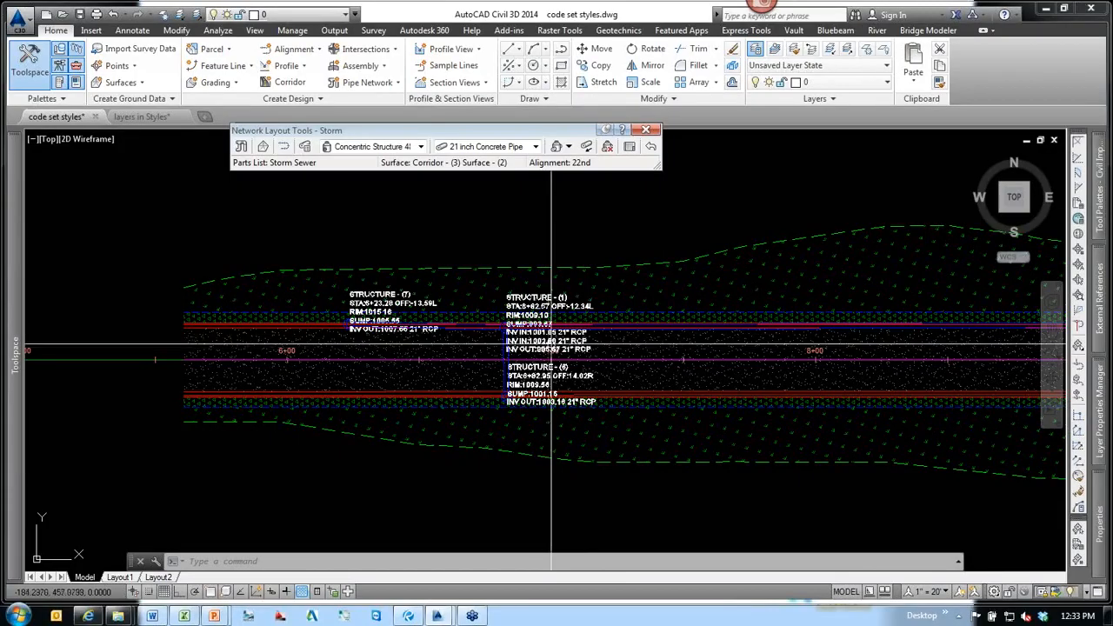
pyautogui.scroll(-1, 606, 245)
pyautogui.moveTo(649, 229); pyautogui.dragTo(557, 368, button='middle')
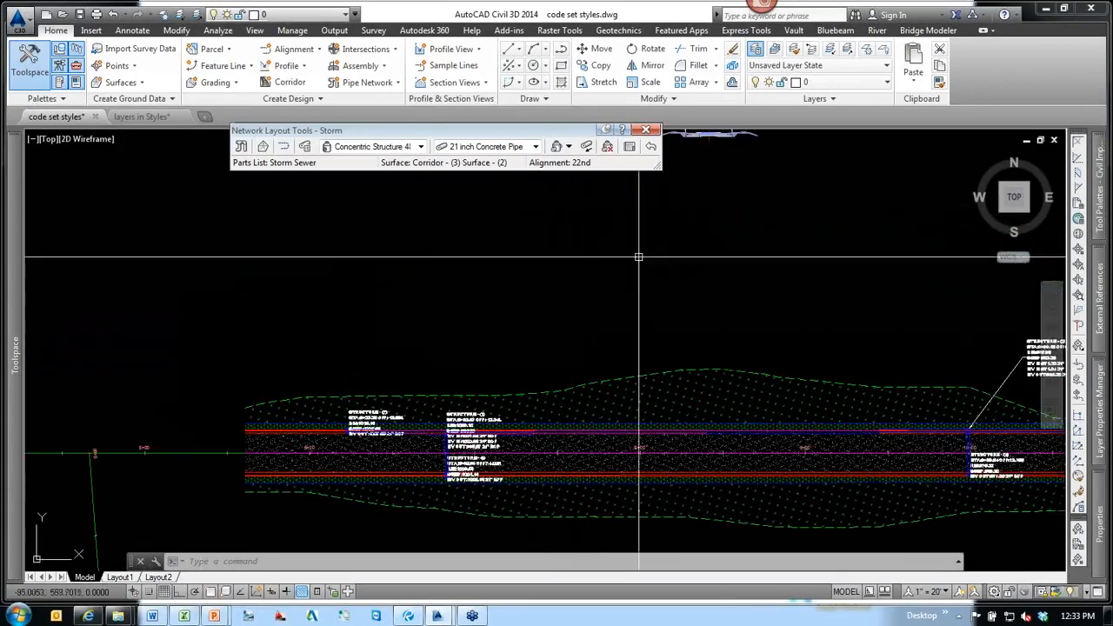
pyautogui.doubleClick(638, 256)
pyautogui.click(645, 129)
pyautogui.moveTo(426, 348); pyautogui.dragTo(529, 245, button='middle')
pyautogui.click(527, 234)
pyautogui.click(579, 204)
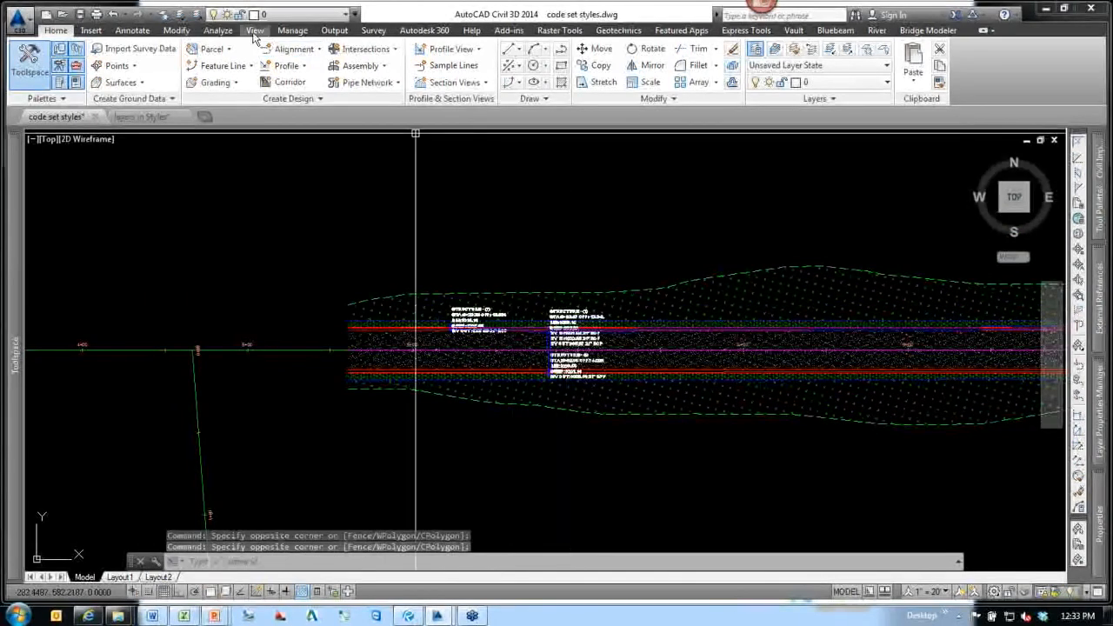
# Open the QTO Manager, check the format and path of its pay item file, and close it without changes.
pyautogui.click(182, 33)
pyautogui.click(221, 33)
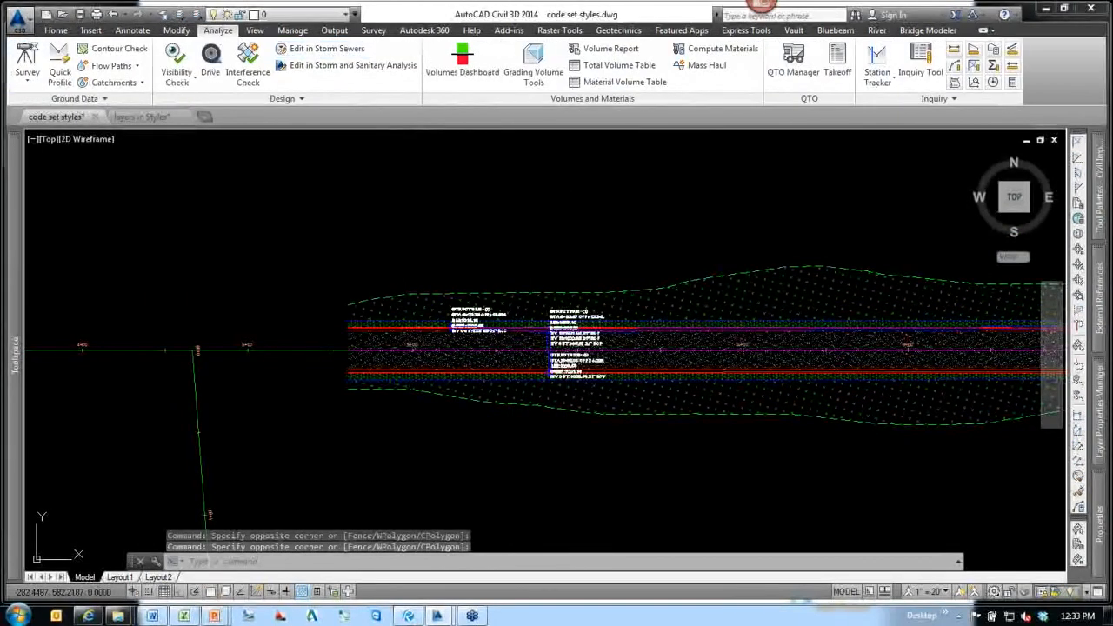
pyautogui.click(793, 61)
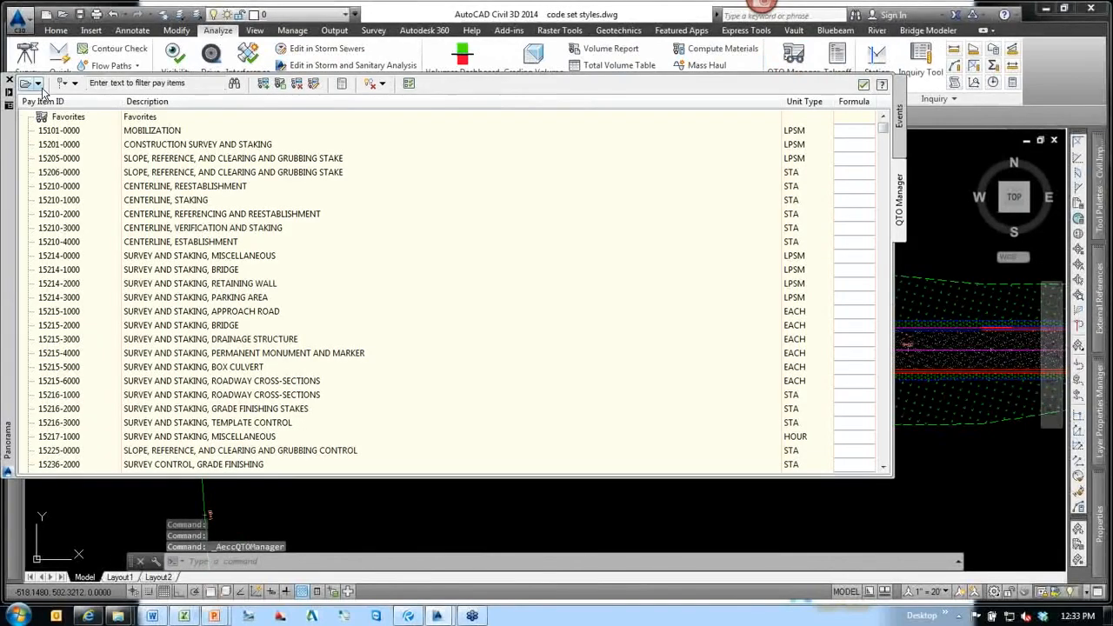
pyautogui.click(37, 84)
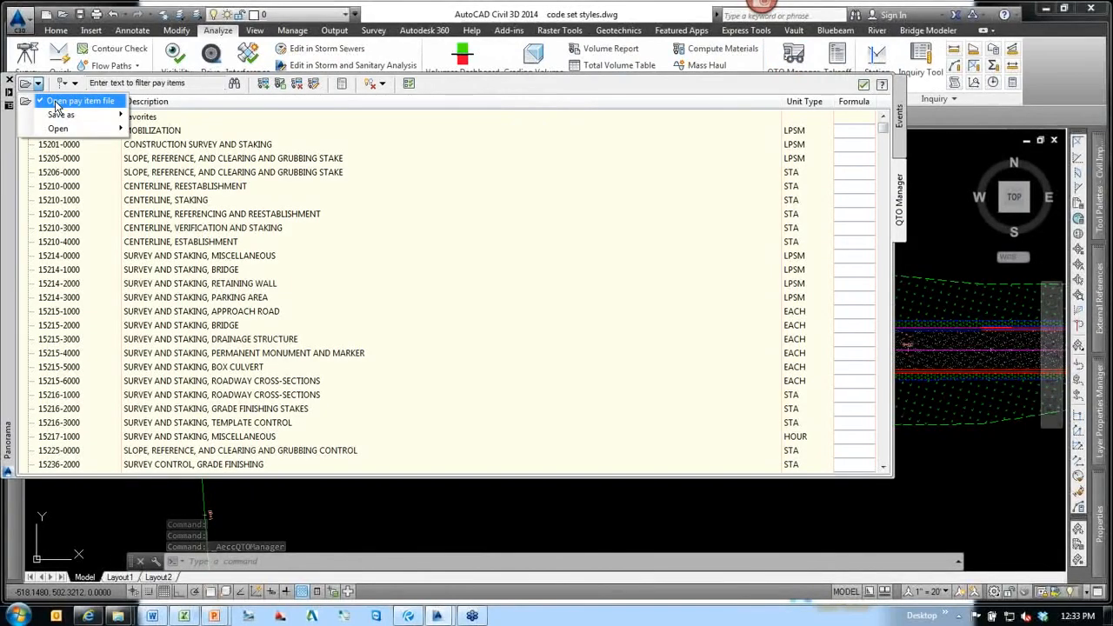
pyautogui.click(57, 103)
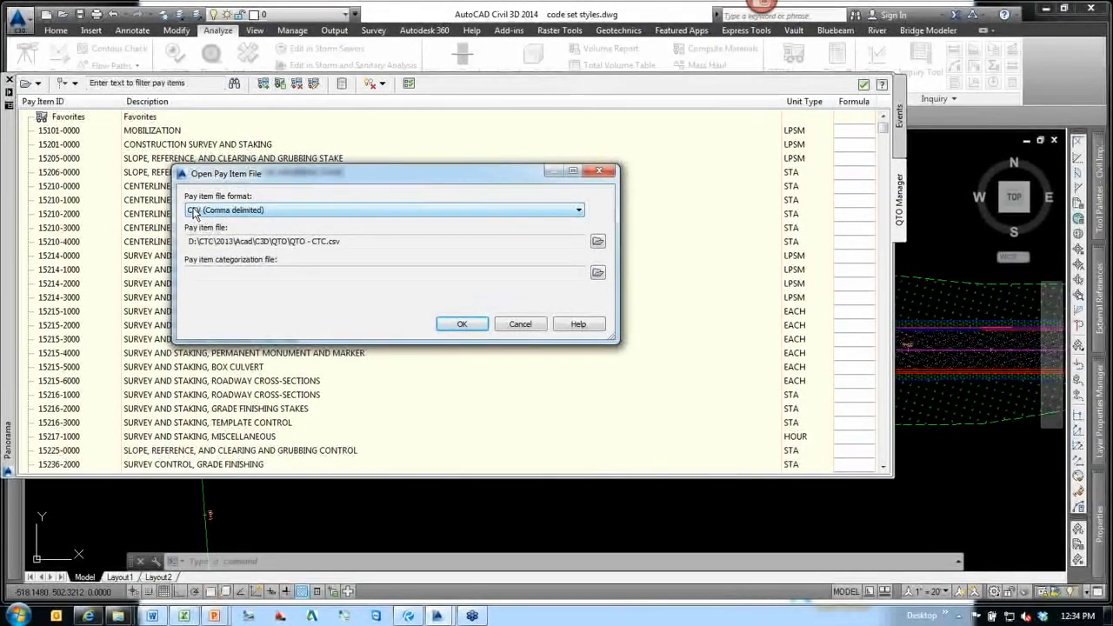
pyautogui.click(521, 326)
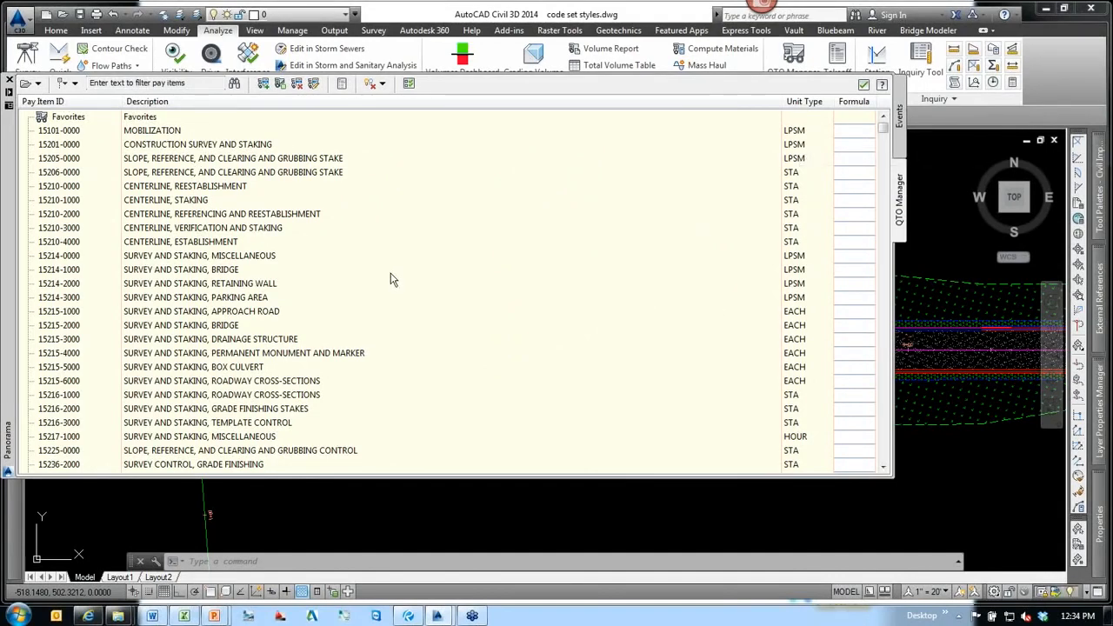
pyautogui.click(863, 85)
pyautogui.click(864, 85)
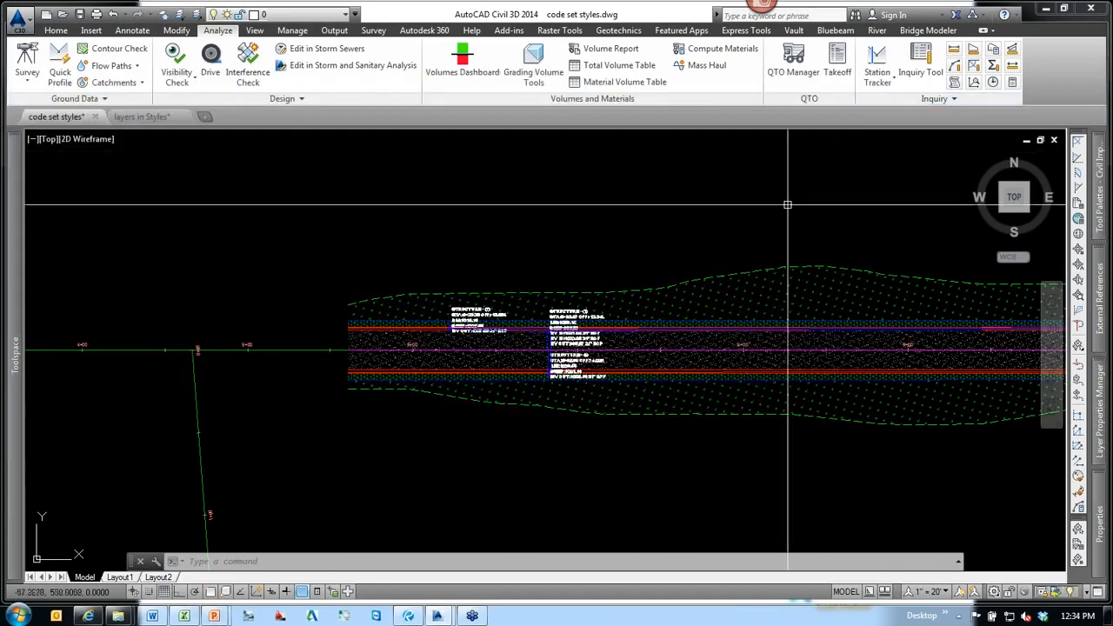
# Check the 12 inch Concrete Pipe's pay item in the Standard network parts list, and cancel both parts list dialogs.
pyautogui.scroll(5, 543, 328)
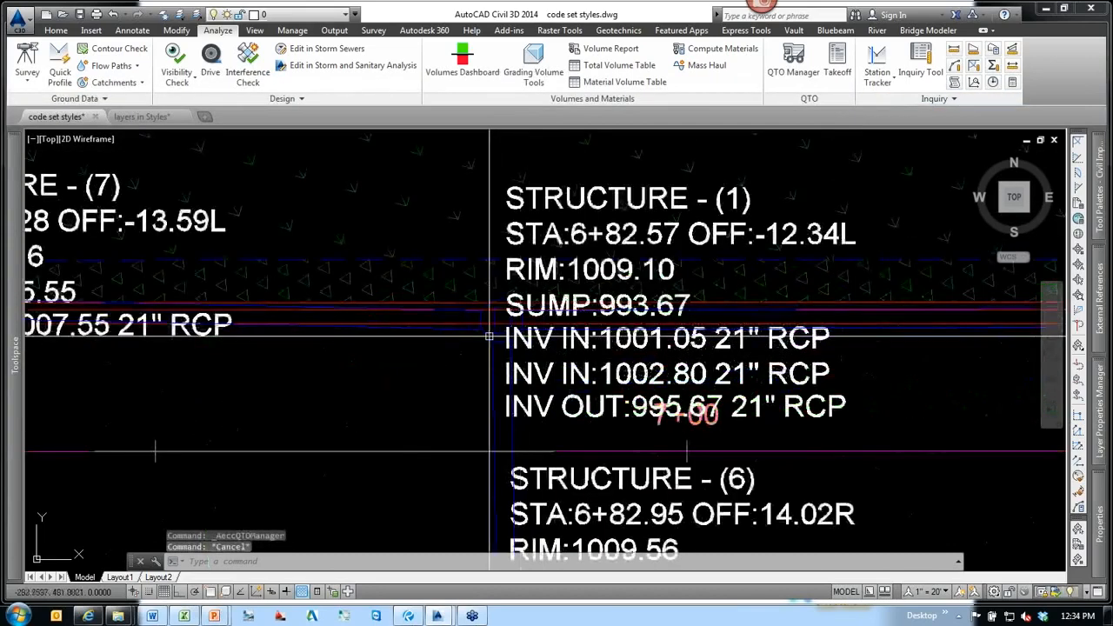
pyautogui.click(498, 460)
pyautogui.click(559, 77)
pyautogui.click(584, 160)
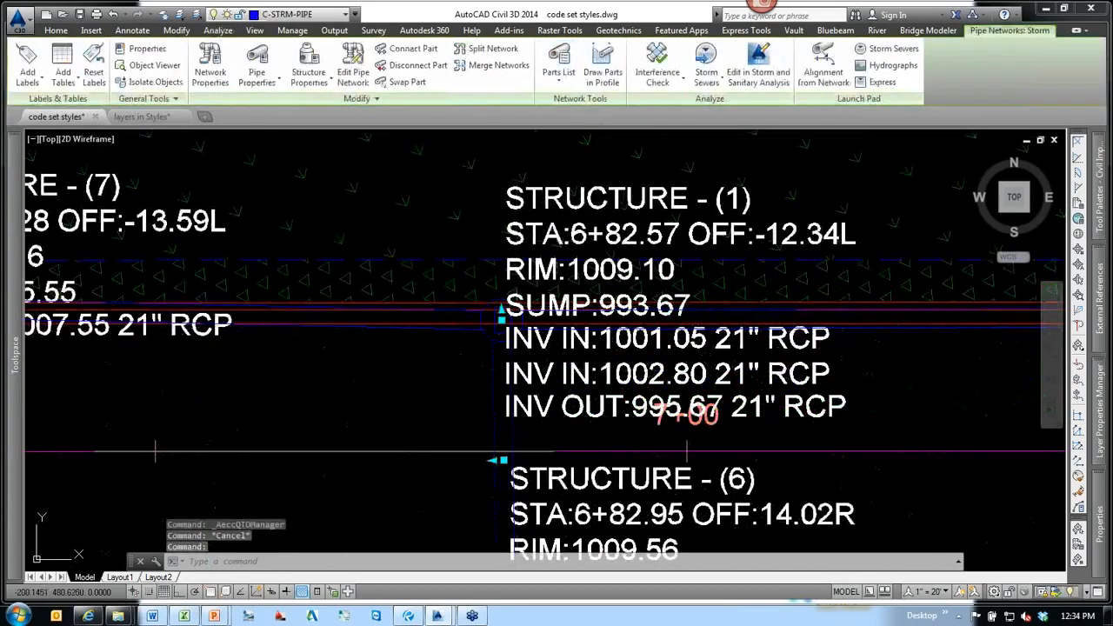
pyautogui.click(530, 233)
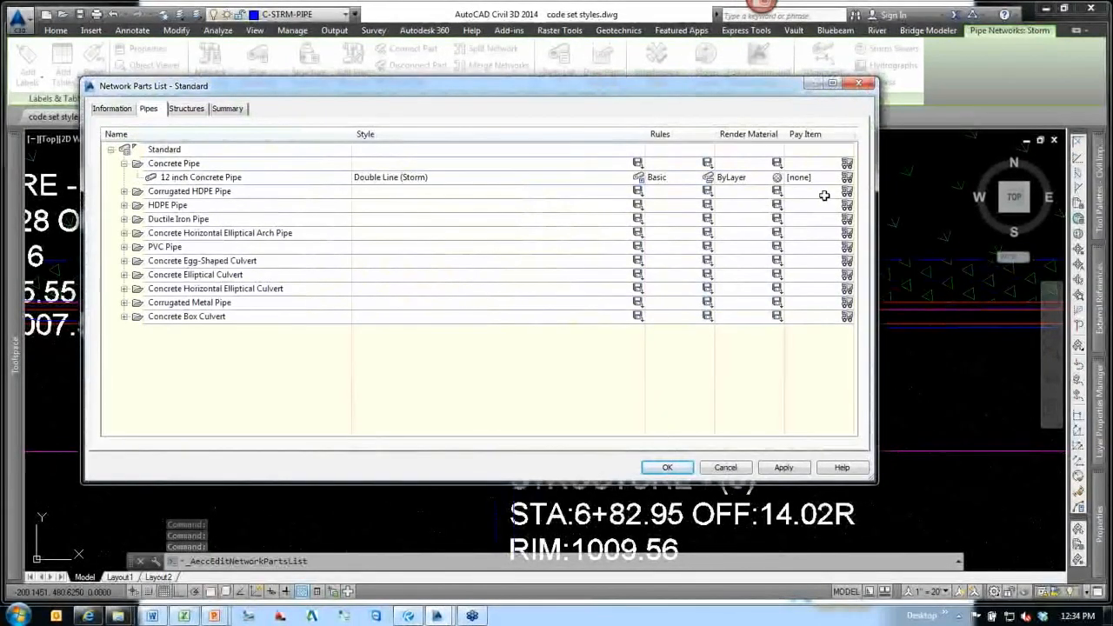
pyautogui.click(255, 180)
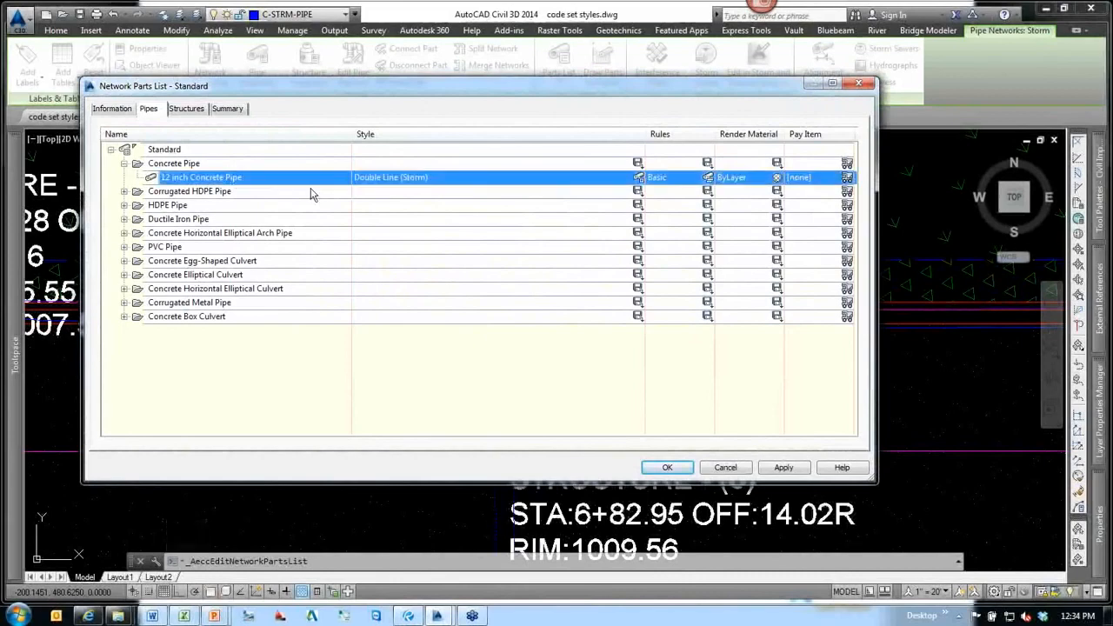
pyautogui.click(726, 467)
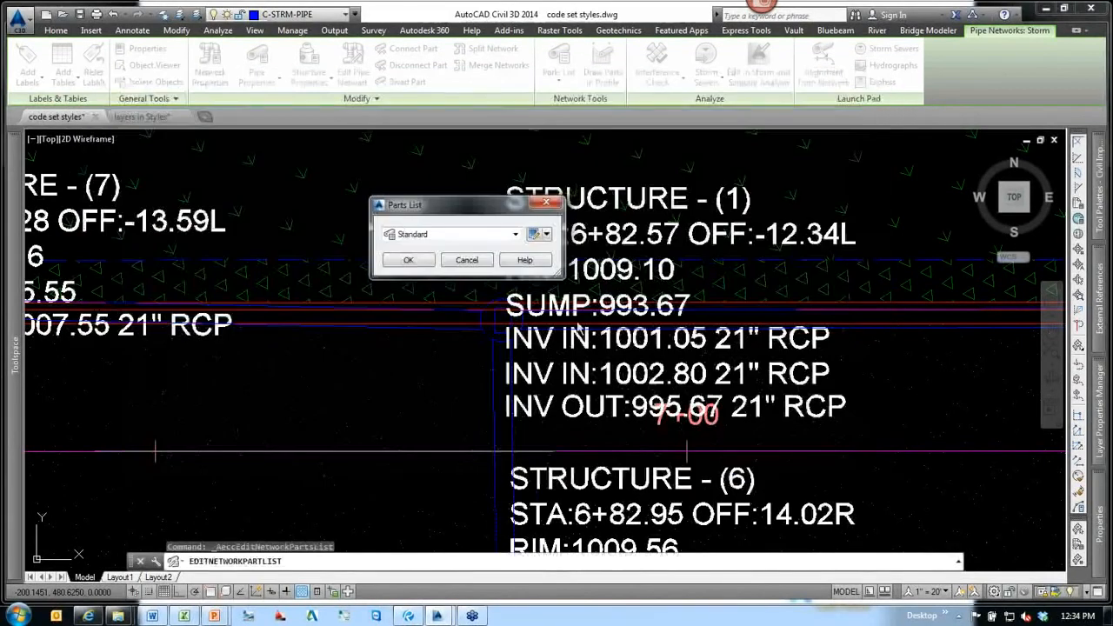
pyautogui.click(456, 262)
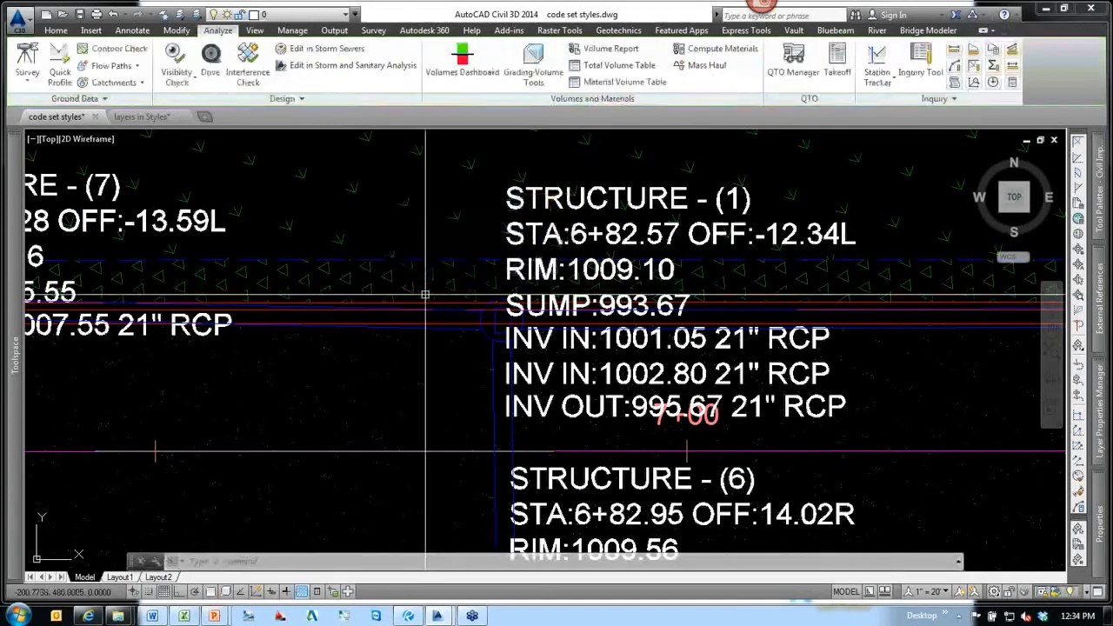
# Open the corridor's Corridor Plotting - CTC code set style for editing and maximize its codes list.
pyautogui.click(451, 301)
pyautogui.rightClick(483, 228)
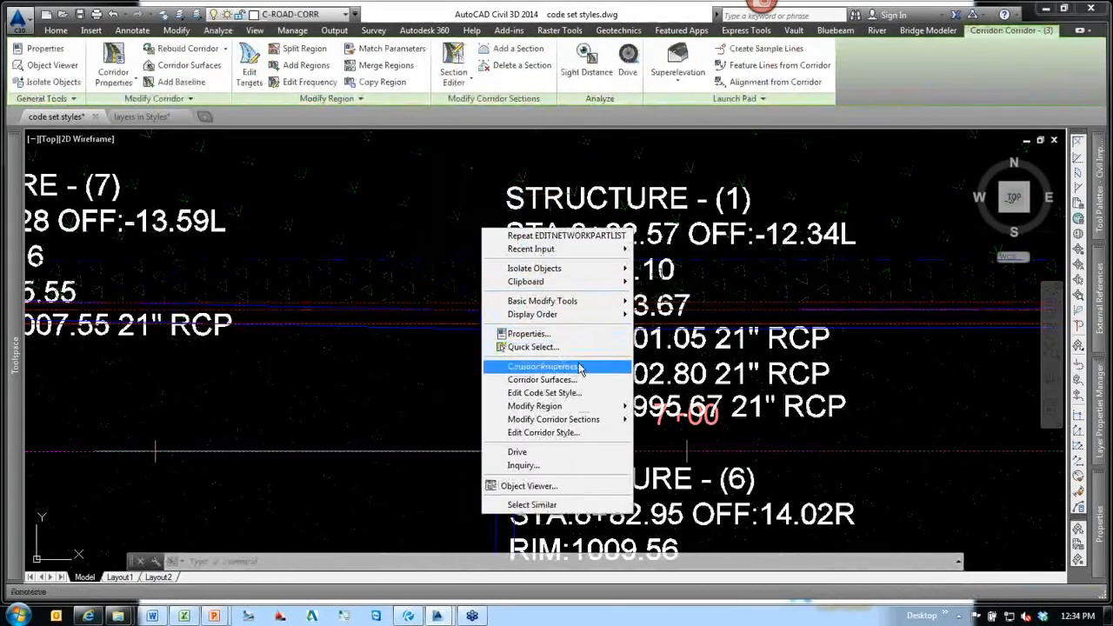
pyautogui.click(538, 393)
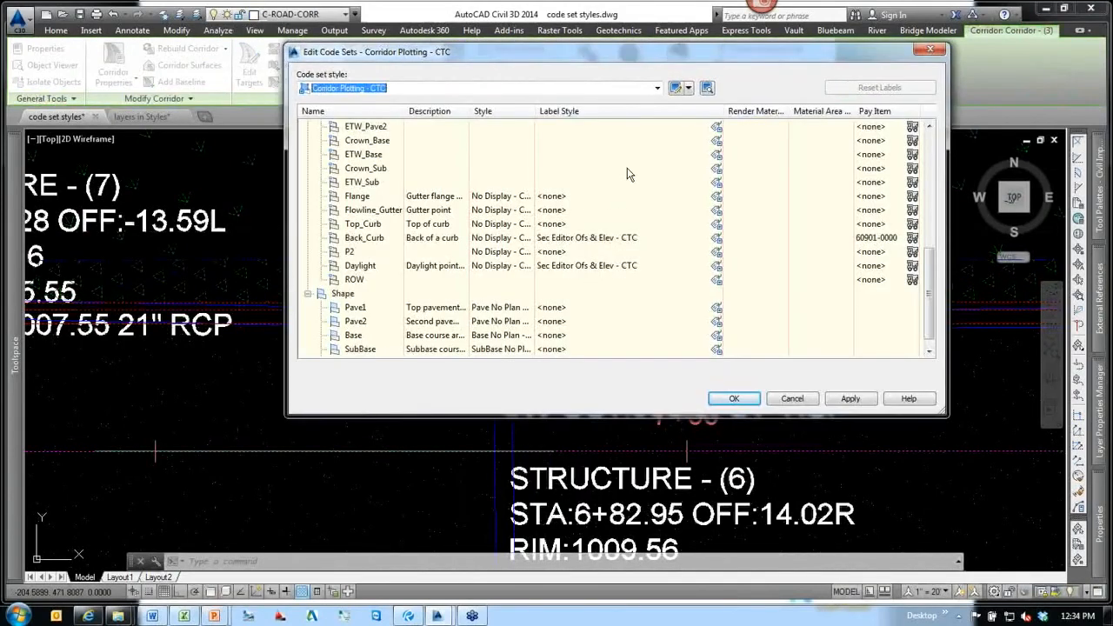
pyautogui.click(675, 87)
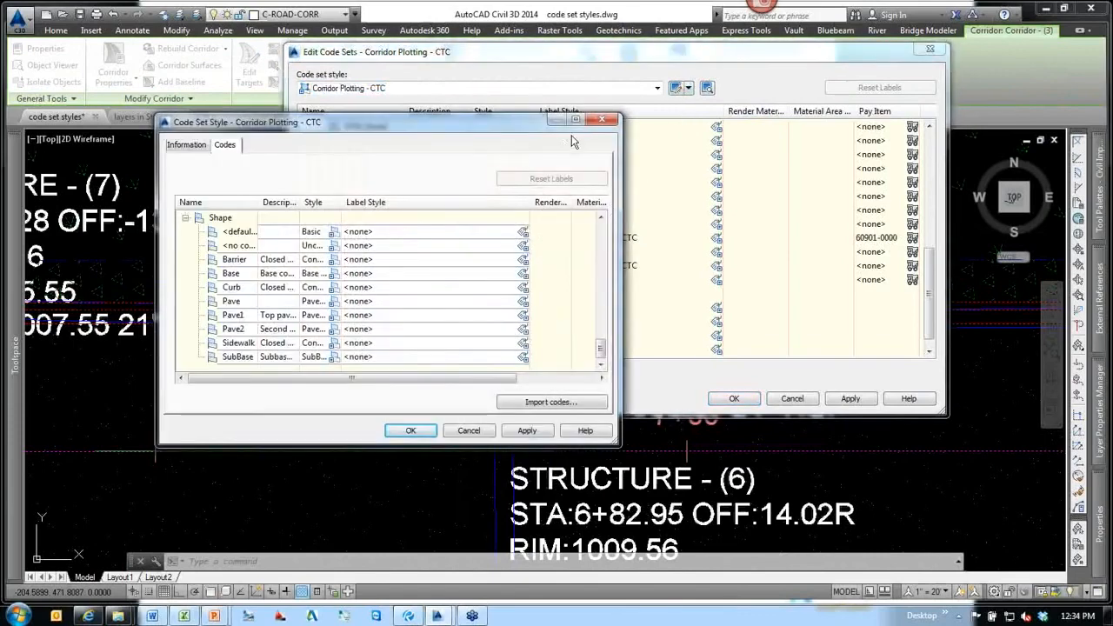
pyautogui.click(576, 120)
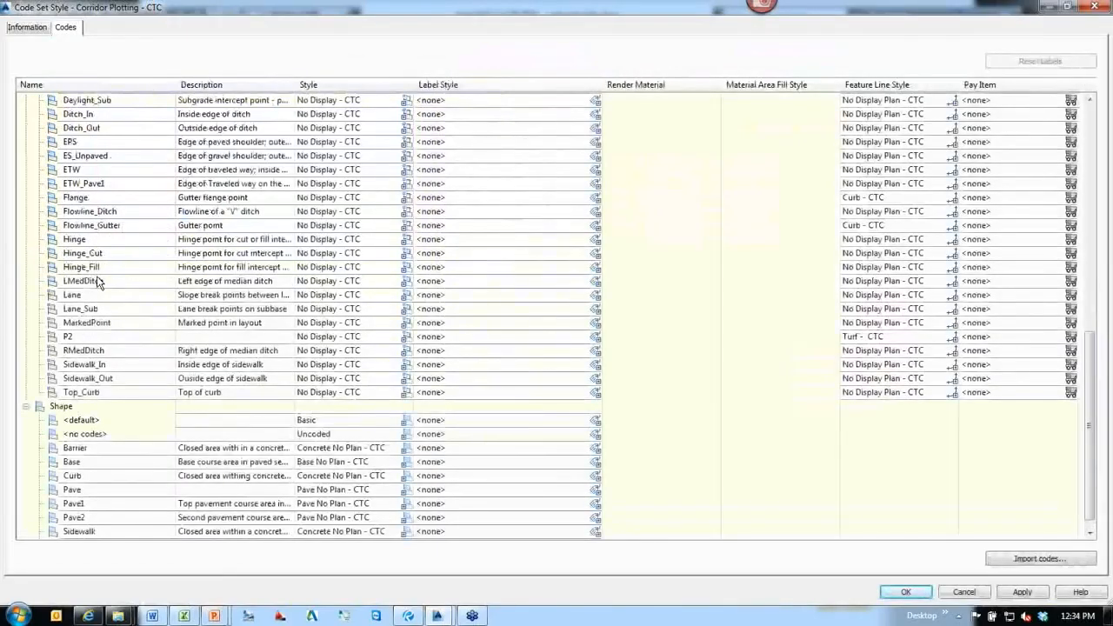
# Collapse the code groups, expand the Point codes, and check the pay item assigned to Back_Curb.
pyautogui.scroll(8, 97, 276)
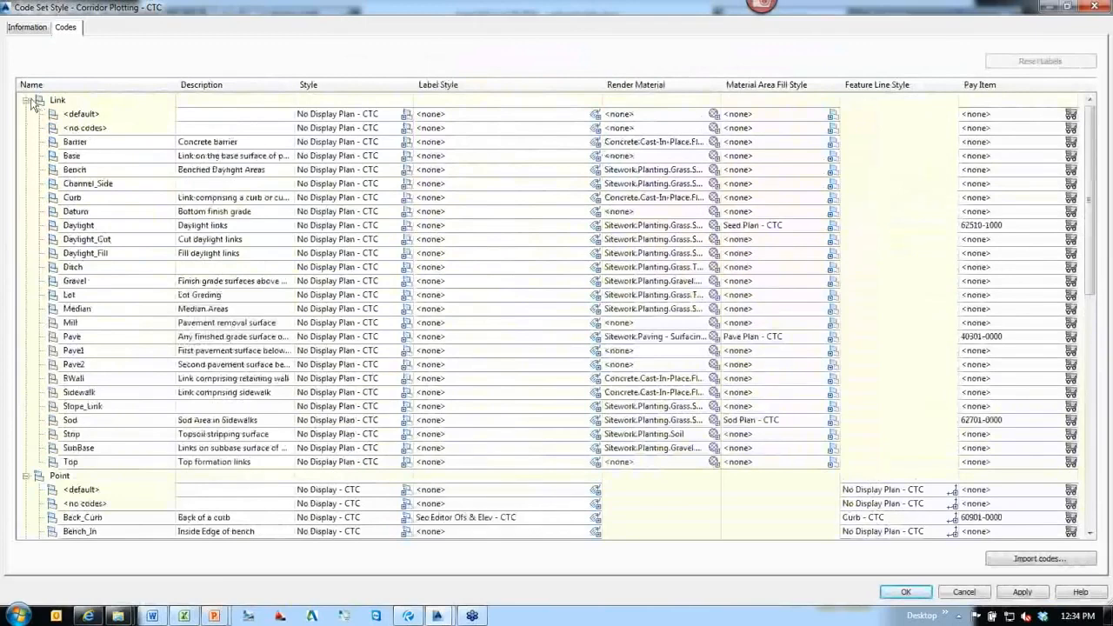
pyautogui.click(27, 101)
pyautogui.click(27, 114)
pyautogui.click(27, 128)
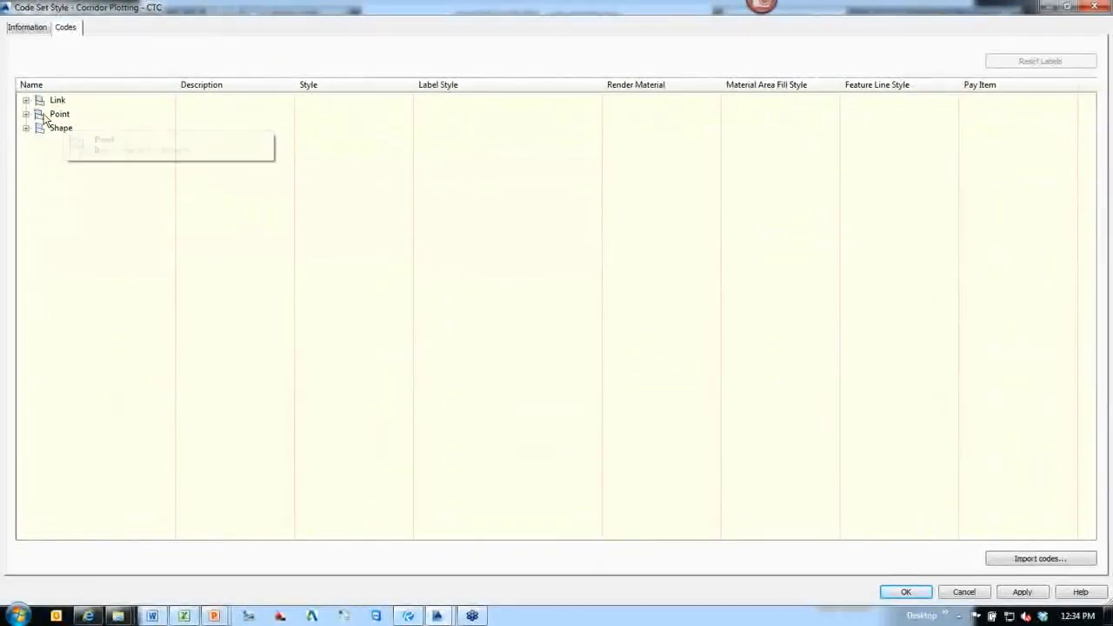
pyautogui.click(26, 114)
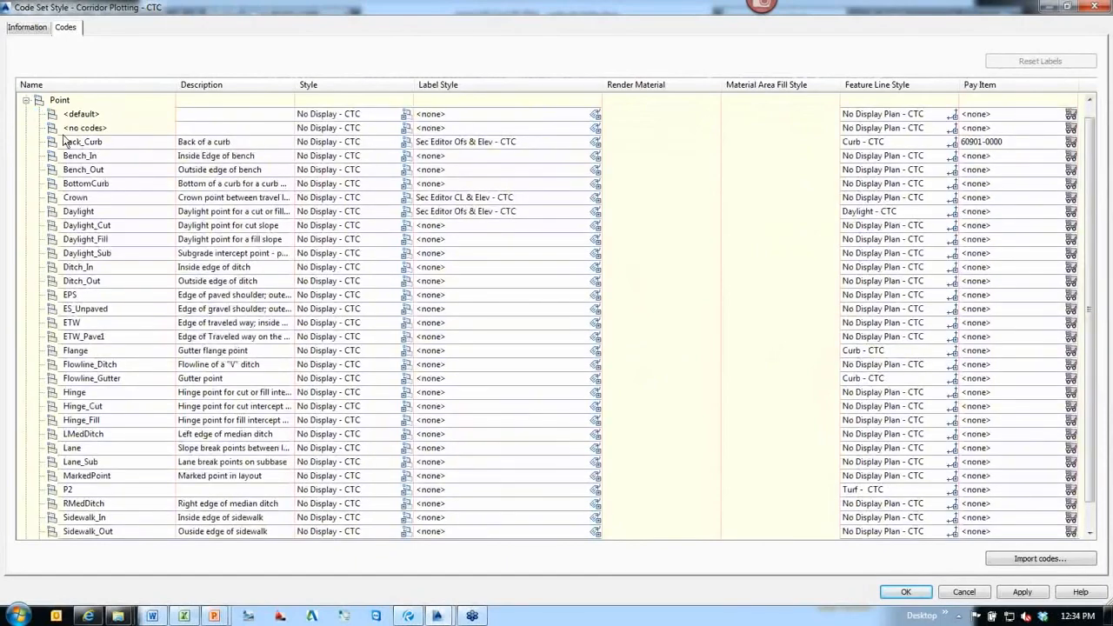
pyautogui.click(108, 141)
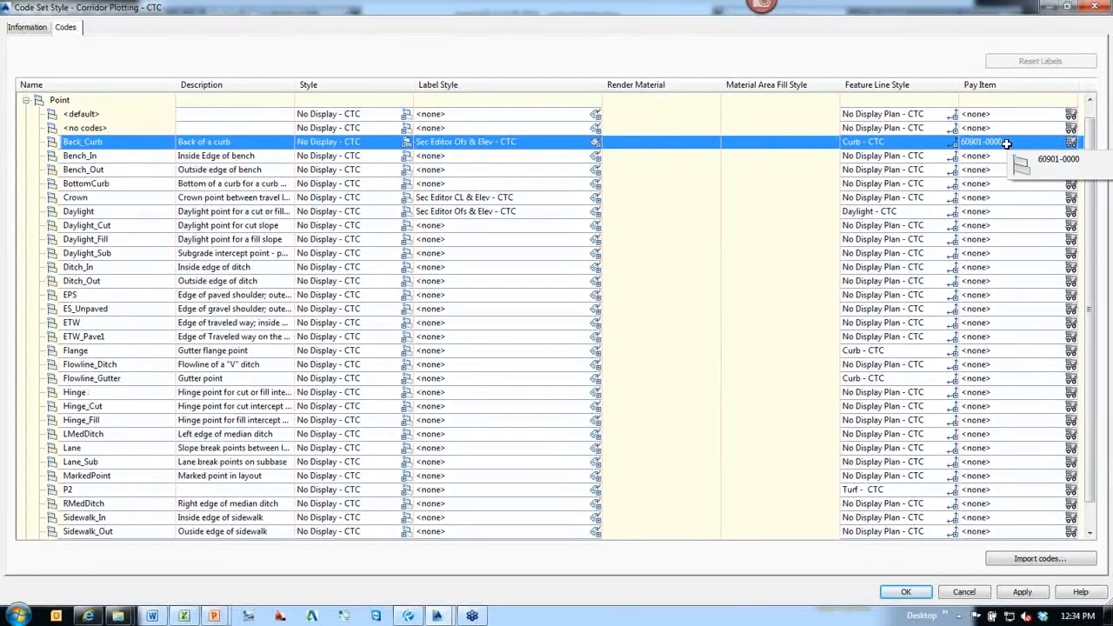
pyautogui.scroll(1, 1004, 143)
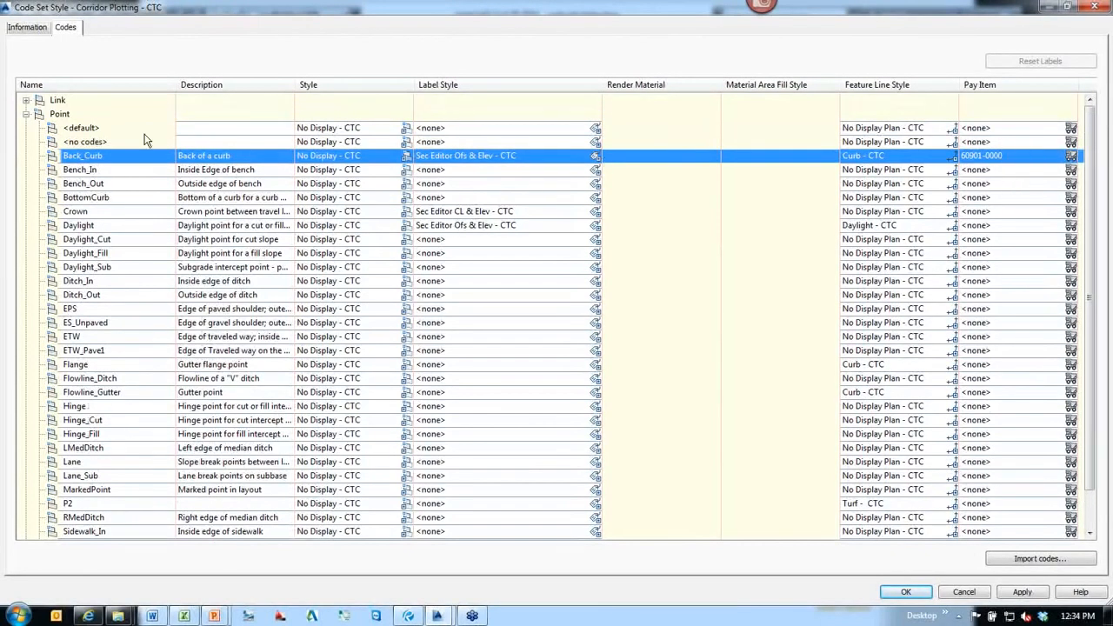
# Expand the Link codes, check the pay items assigned to Sod and Pave, and cancel the code set style edit.
pyautogui.click(25, 101)
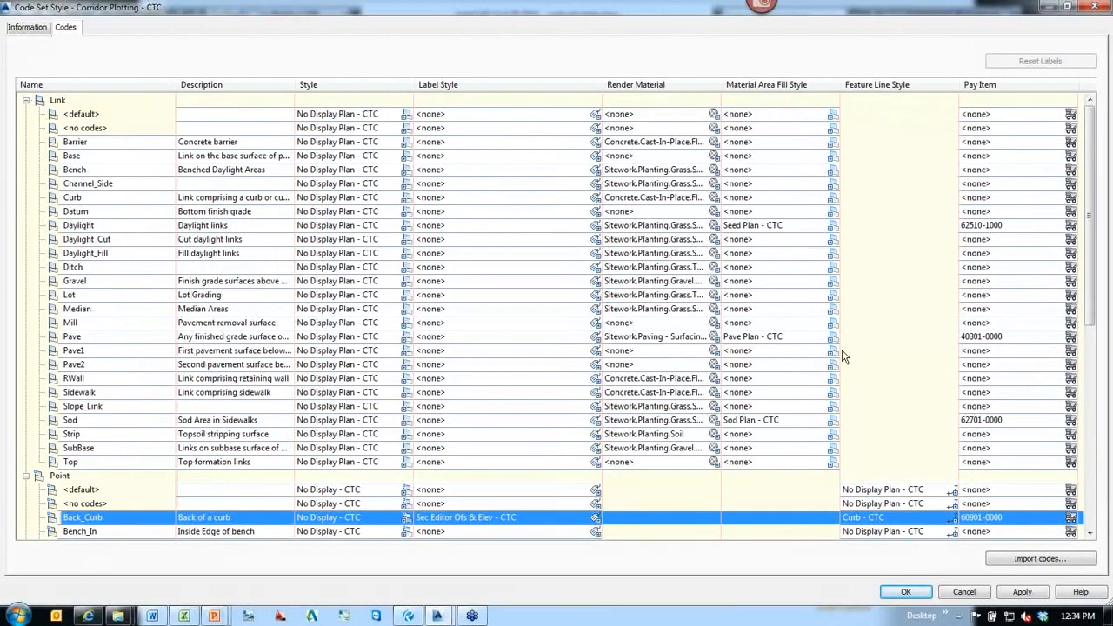
pyautogui.click(108, 366)
pyautogui.click(983, 421)
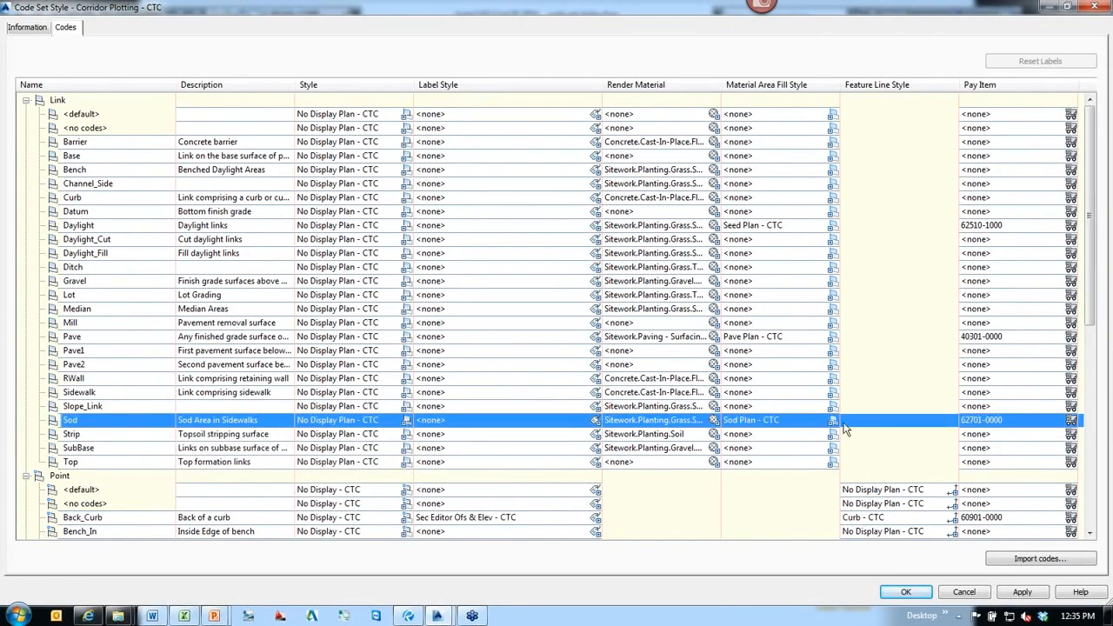
pyautogui.click(1005, 336)
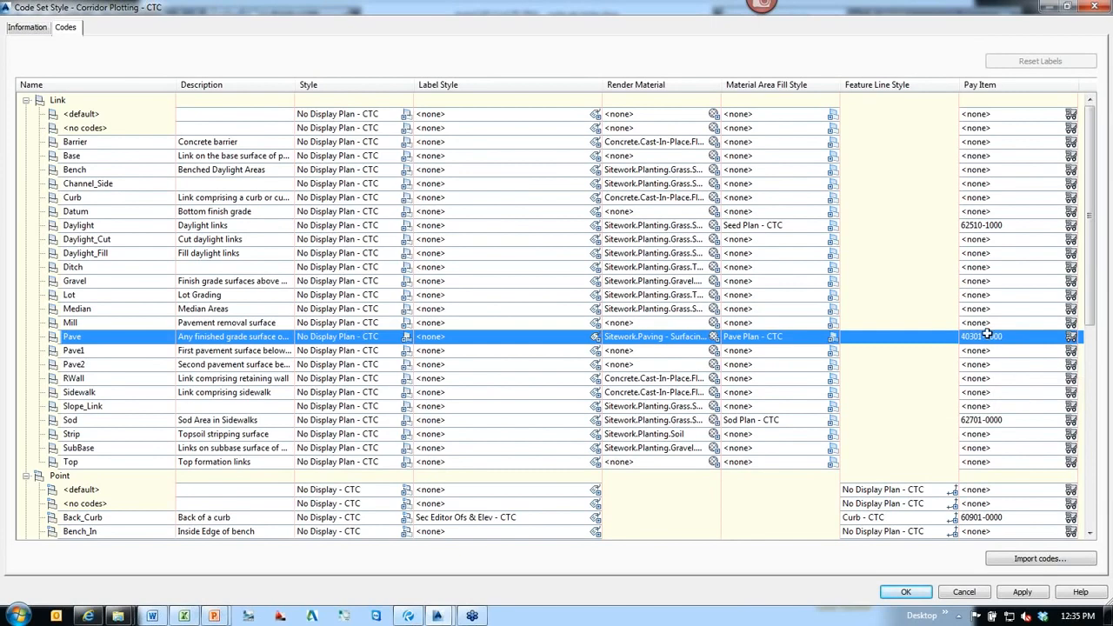
pyautogui.click(964, 592)
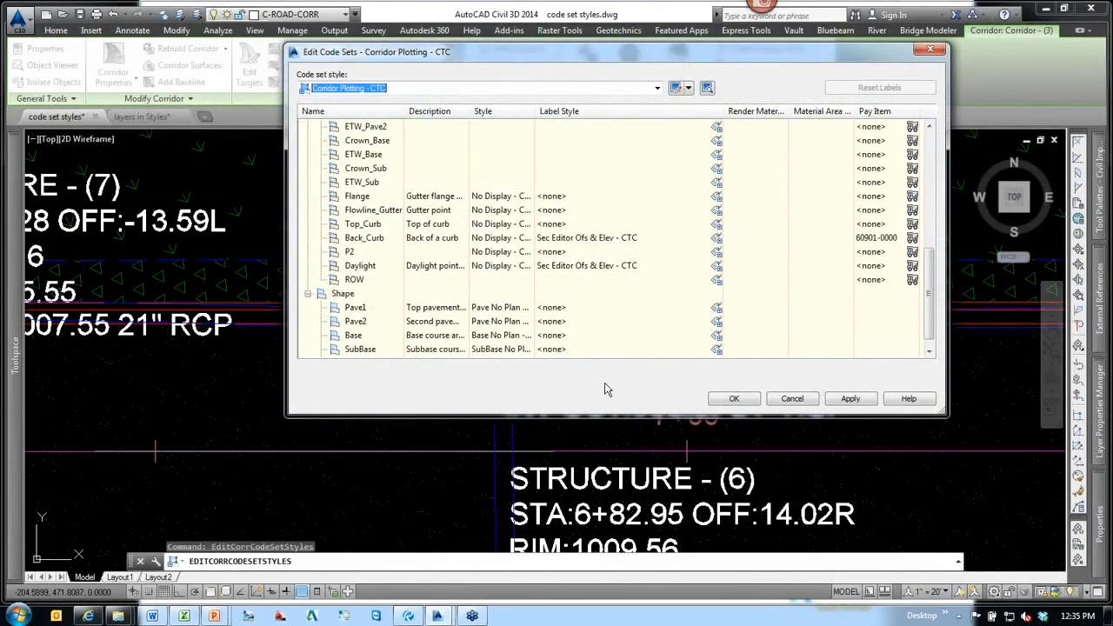
# Dismiss the Corridor Plotting - CTC code set editor without saving and show a wider stretch of the corridor in plan.
pyautogui.click(793, 399)
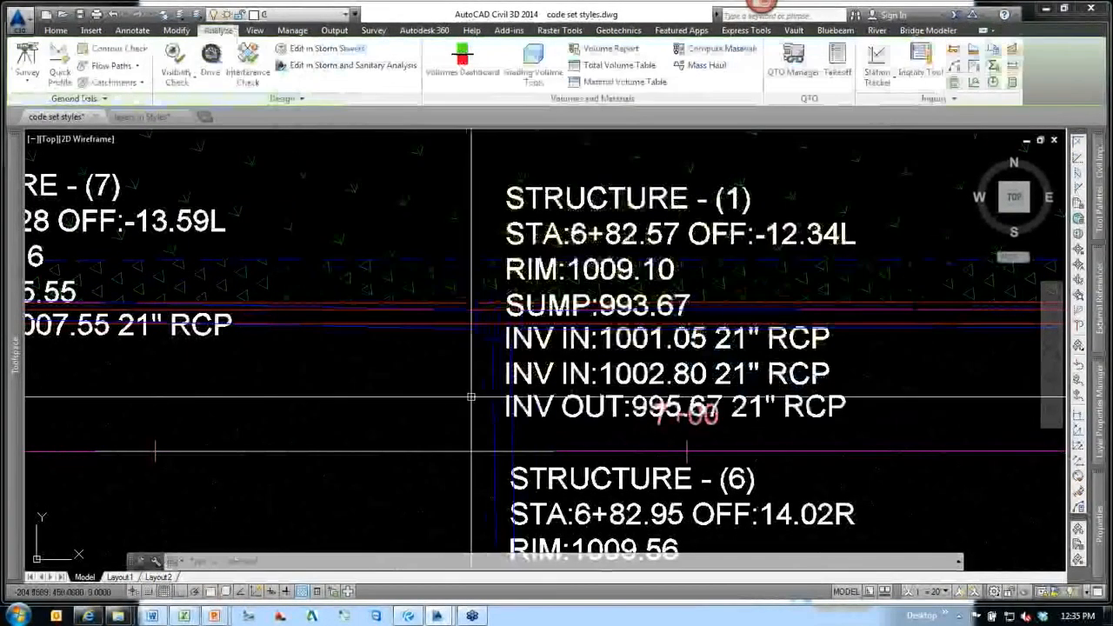
pyautogui.scroll(-8, 531, 408)
pyautogui.scroll(5, 530, 409)
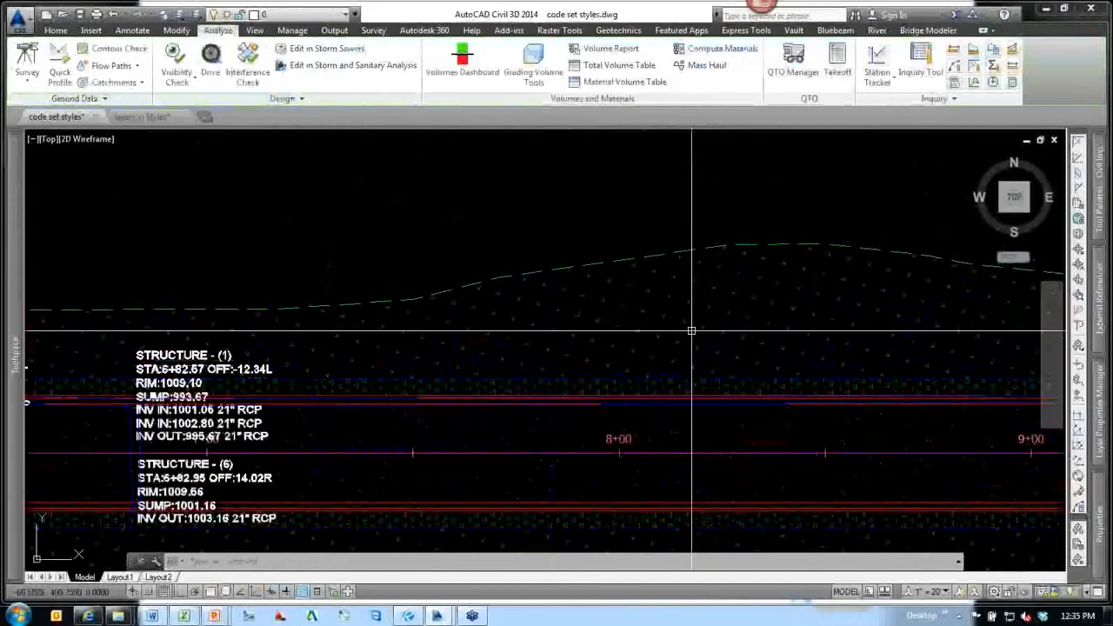
pyautogui.moveTo(785, 327); pyautogui.dragTo(687, 321, button='middle')
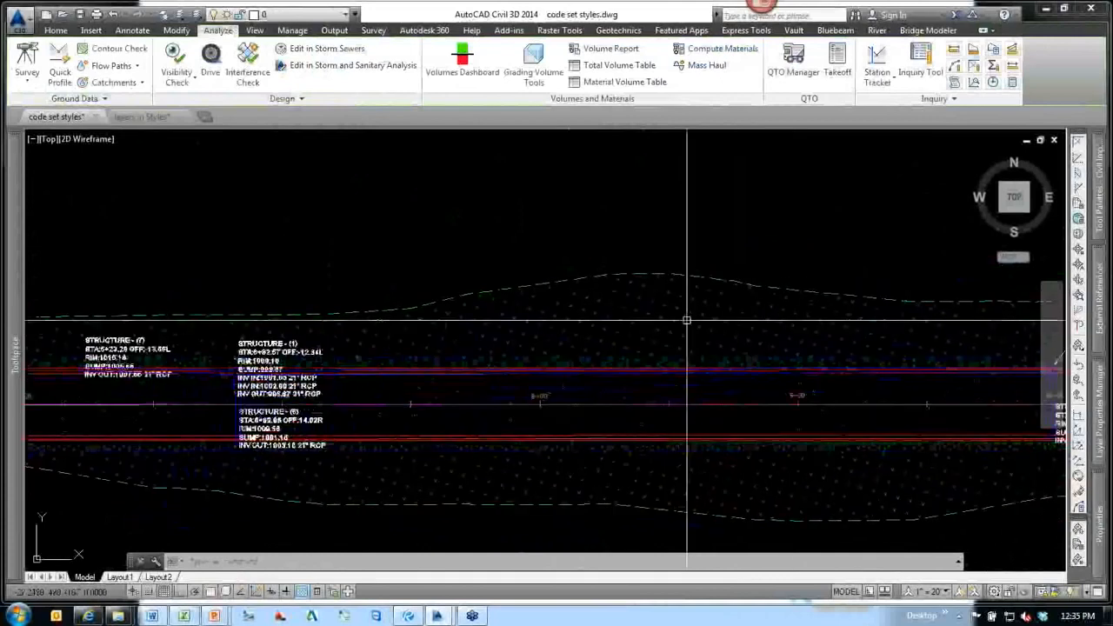
pyautogui.click(755, 231)
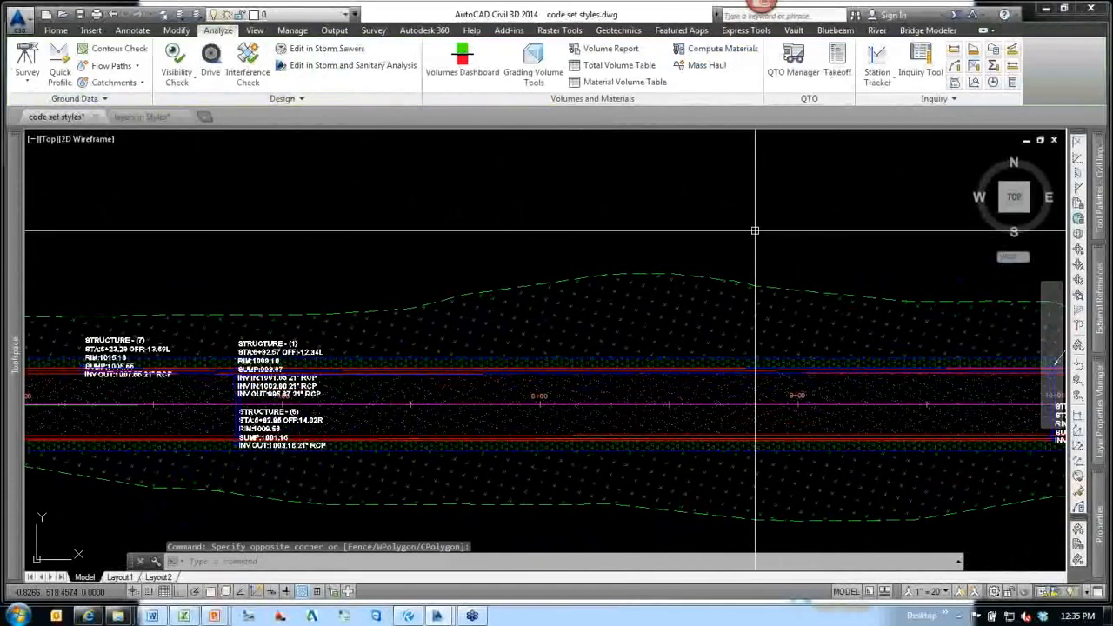
pyautogui.click(754, 226)
pyautogui.click(754, 228)
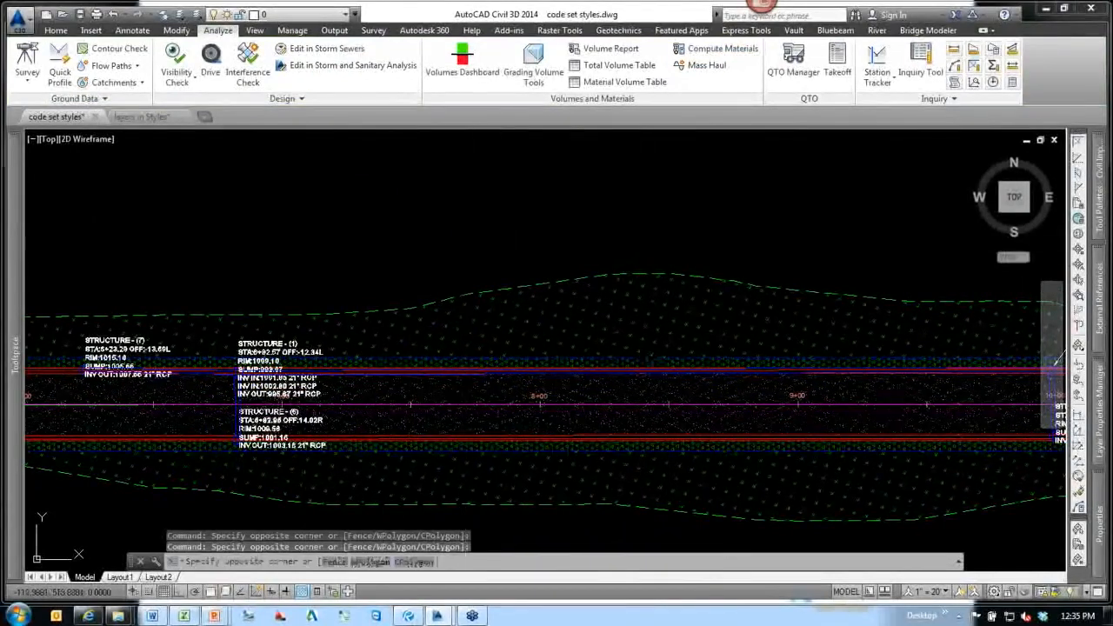
pyautogui.moveTo(370, 416); pyautogui.dragTo(412, 397, button='middle')
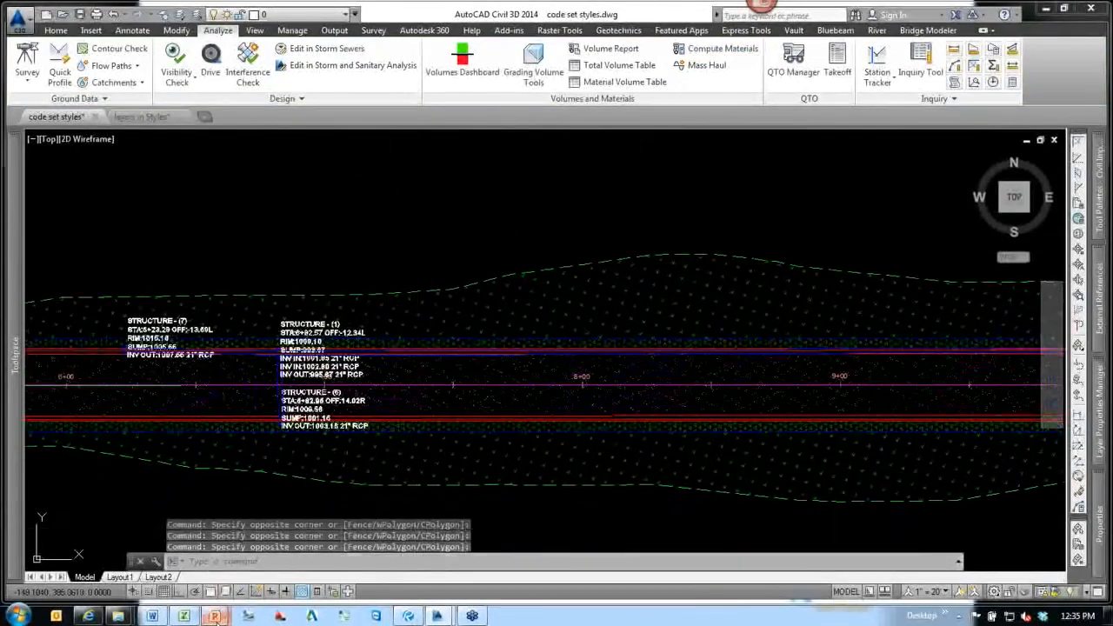
# Switch to the PowerPoint slide show, follow its QTO file link and open QTO - CTC.csv in Excel.
pyautogui.moveTo(214, 616)
pyautogui.click(303, 563)
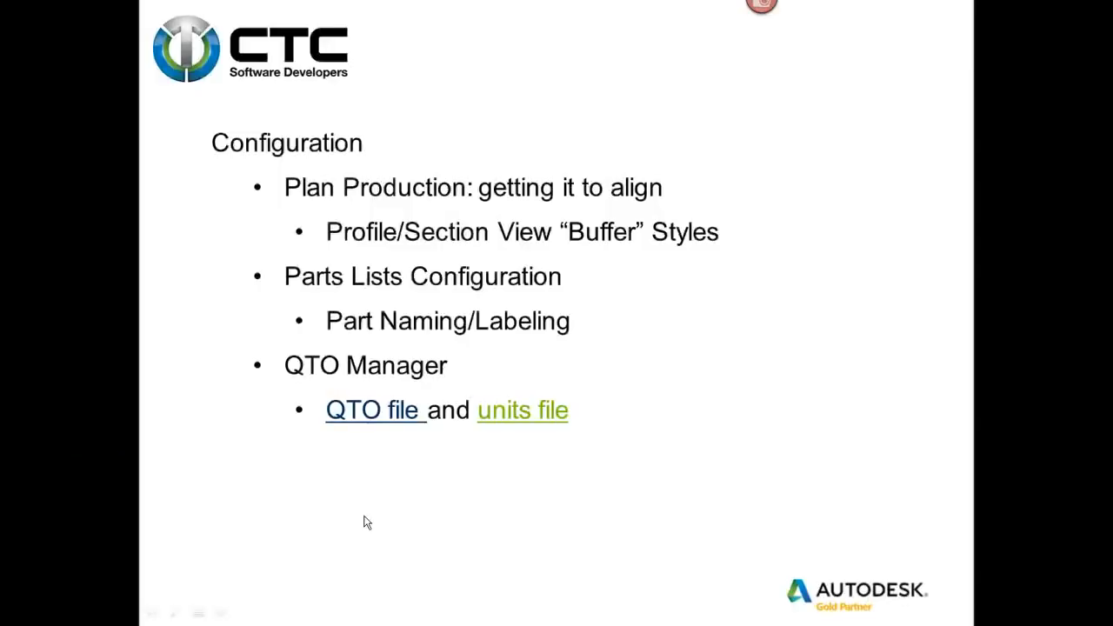
pyautogui.click(375, 418)
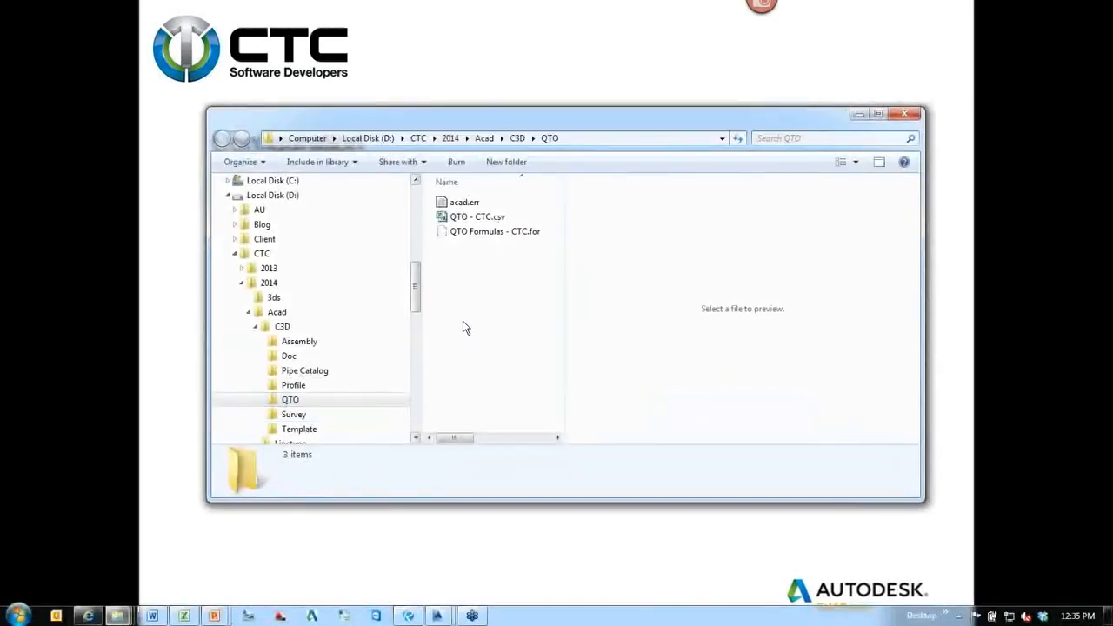
pyautogui.doubleClick(474, 218)
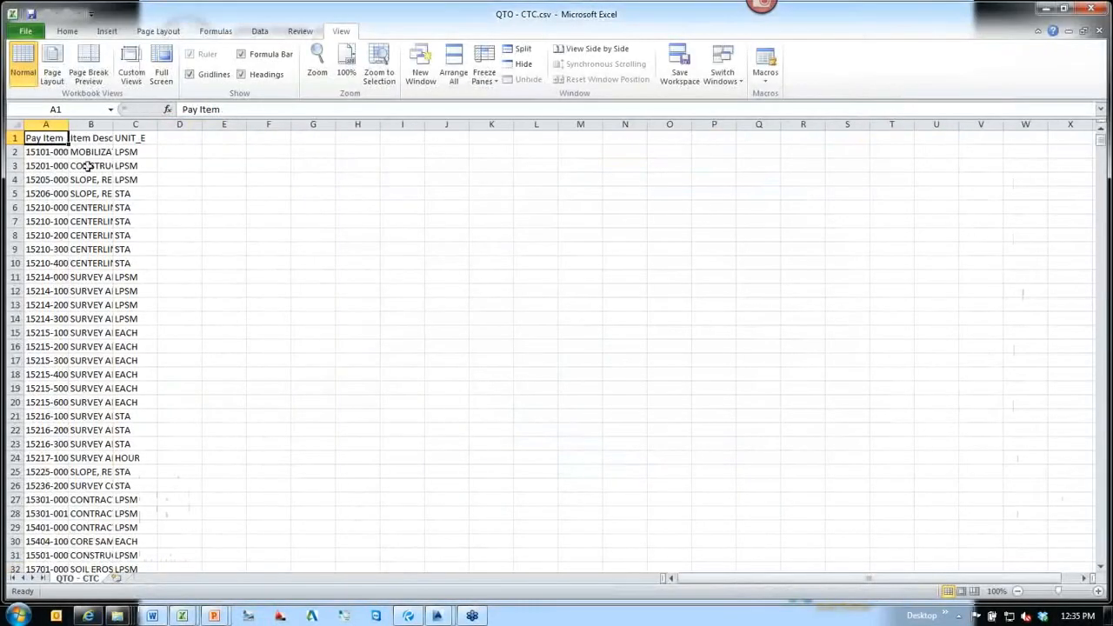
# Autofit all columns of the pay item sheet to their contents and widen the Pay Item column.
pyautogui.click(11, 127)
pyautogui.doubleClick(66, 125)
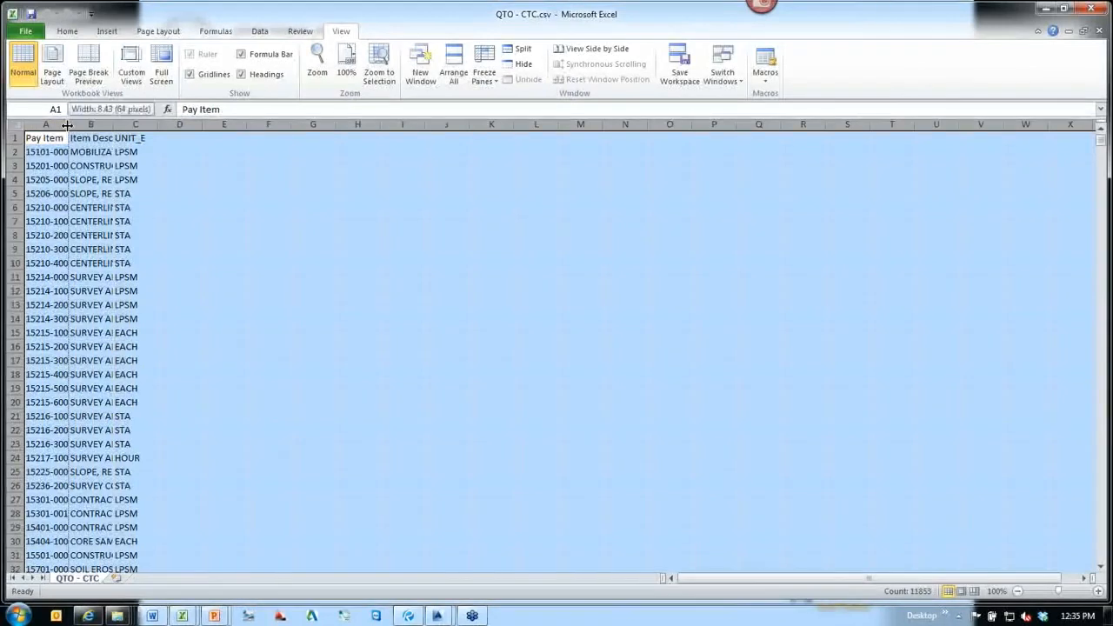
pyautogui.click(93, 152)
pyautogui.moveTo(78, 127); pyautogui.dragTo(166, 127)
pyautogui.click(106, 209)
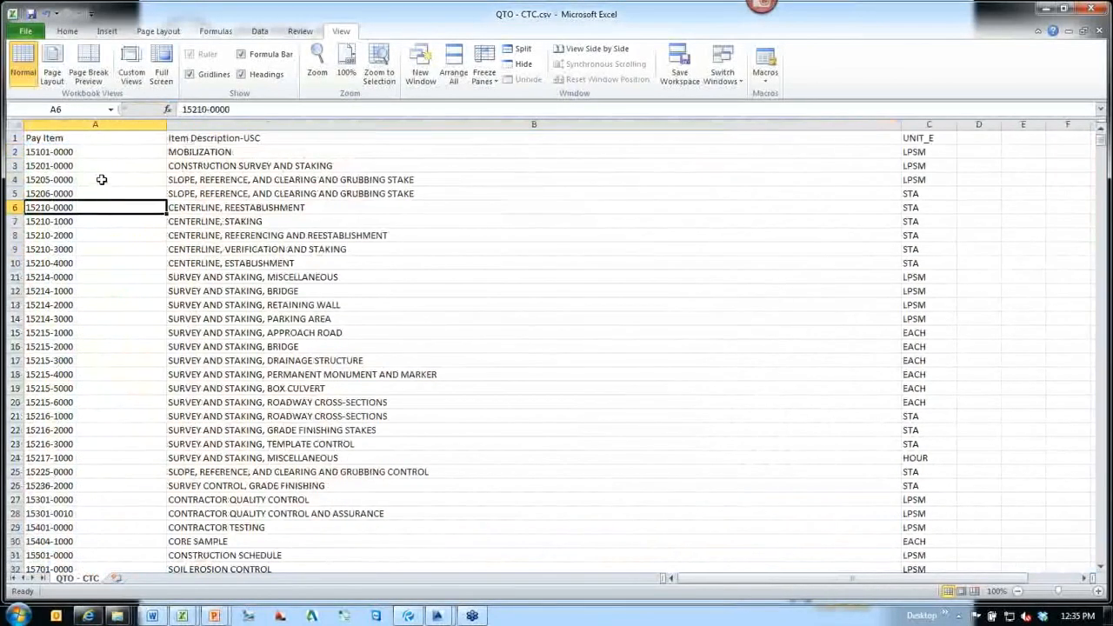
# Examine the pay item numbers, descriptions and units in the sheet, including the soil stabilization item measured in ACRE.
pyautogui.click(99, 179)
pyautogui.click(382, 208)
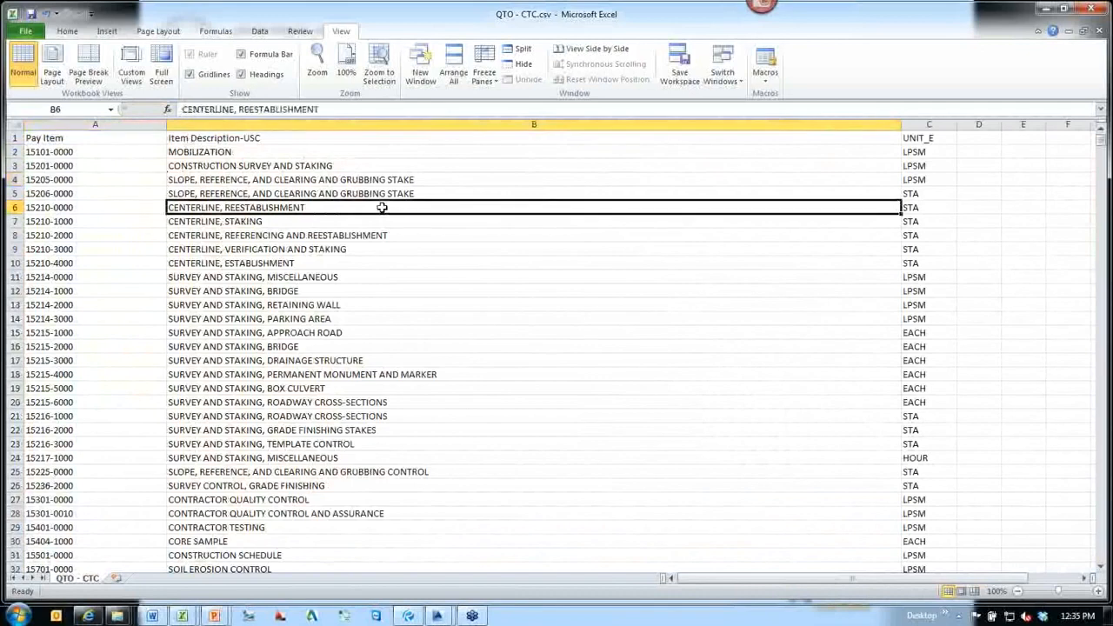
pyautogui.click(921, 189)
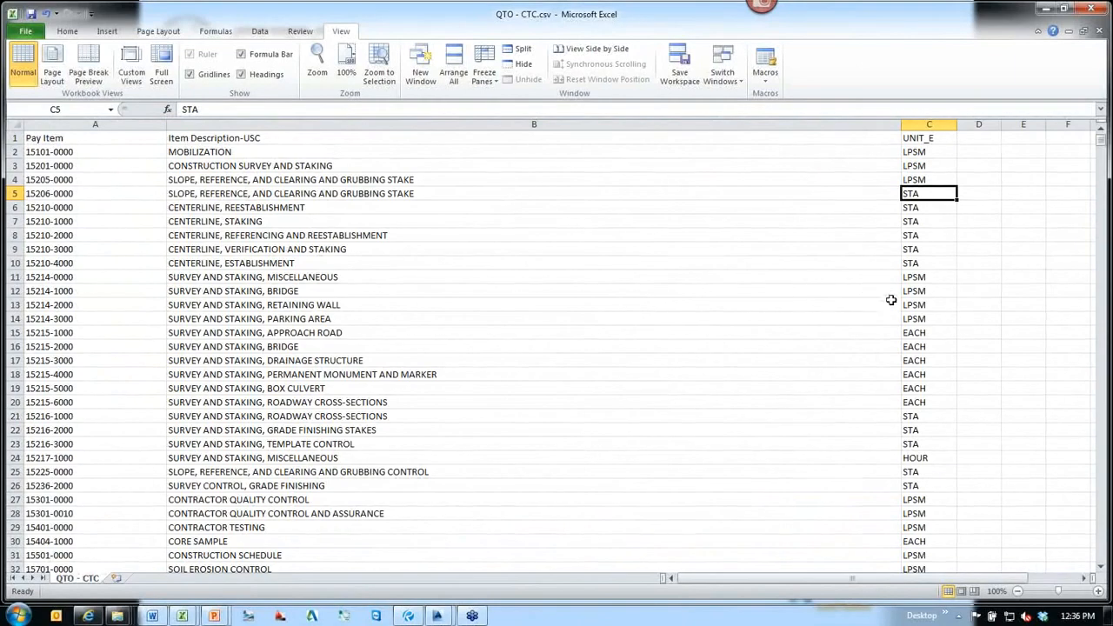
pyautogui.scroll(-9, 857, 315)
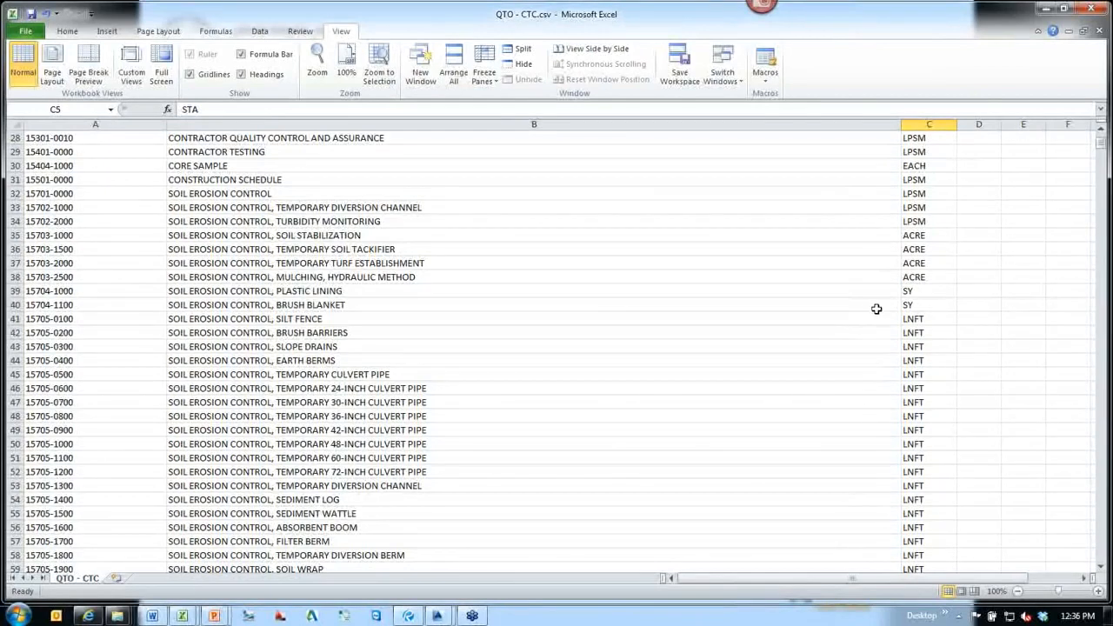
pyautogui.click(930, 235)
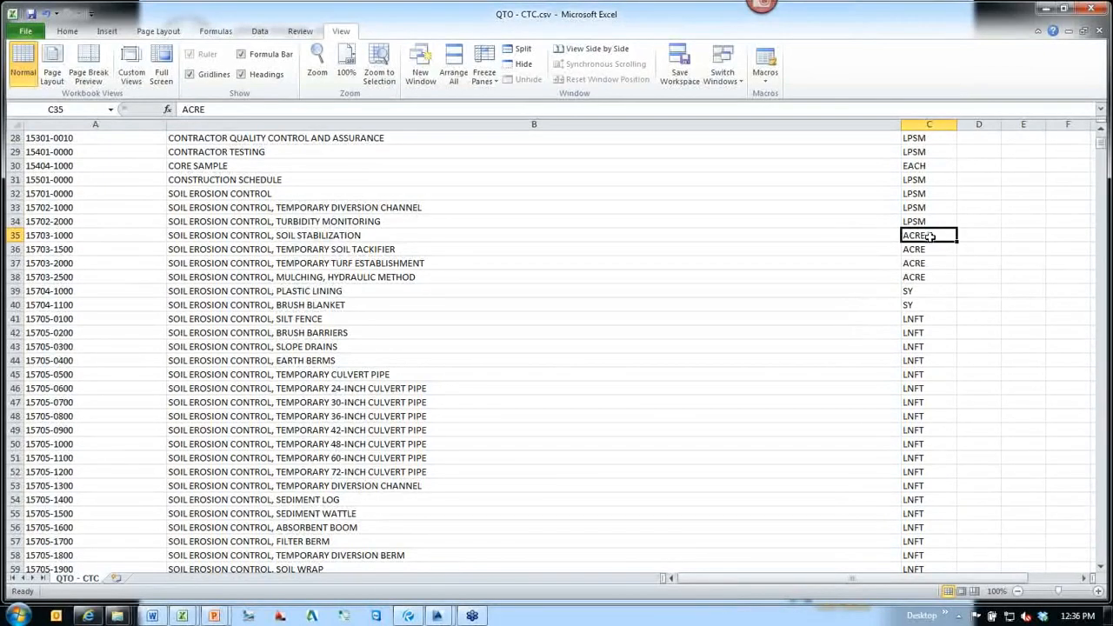
pyautogui.click(313, 236)
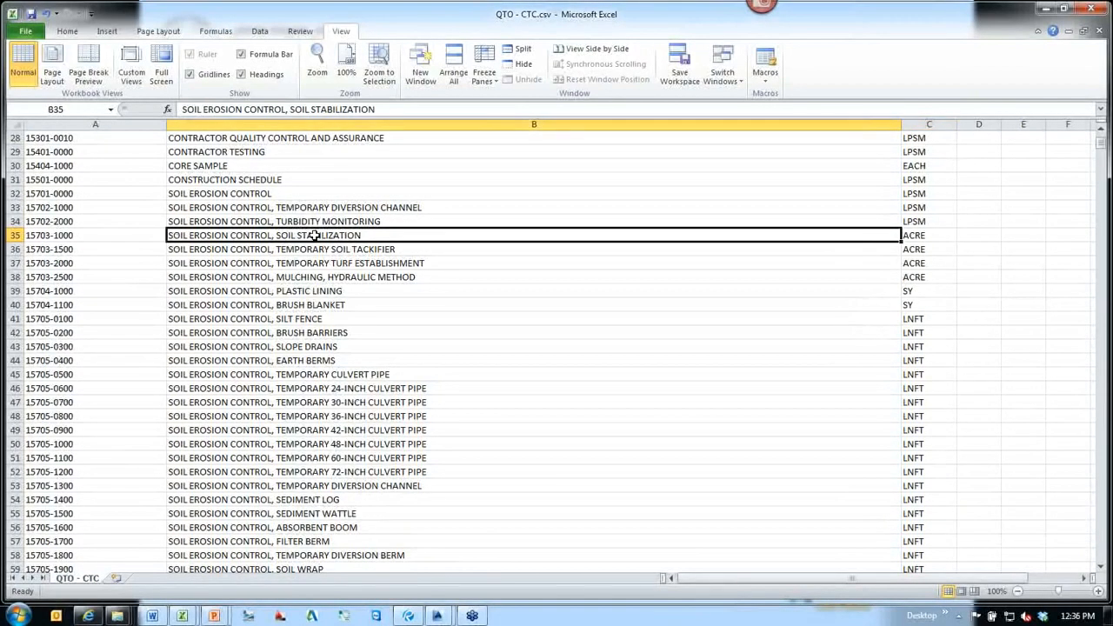
pyautogui.click(932, 236)
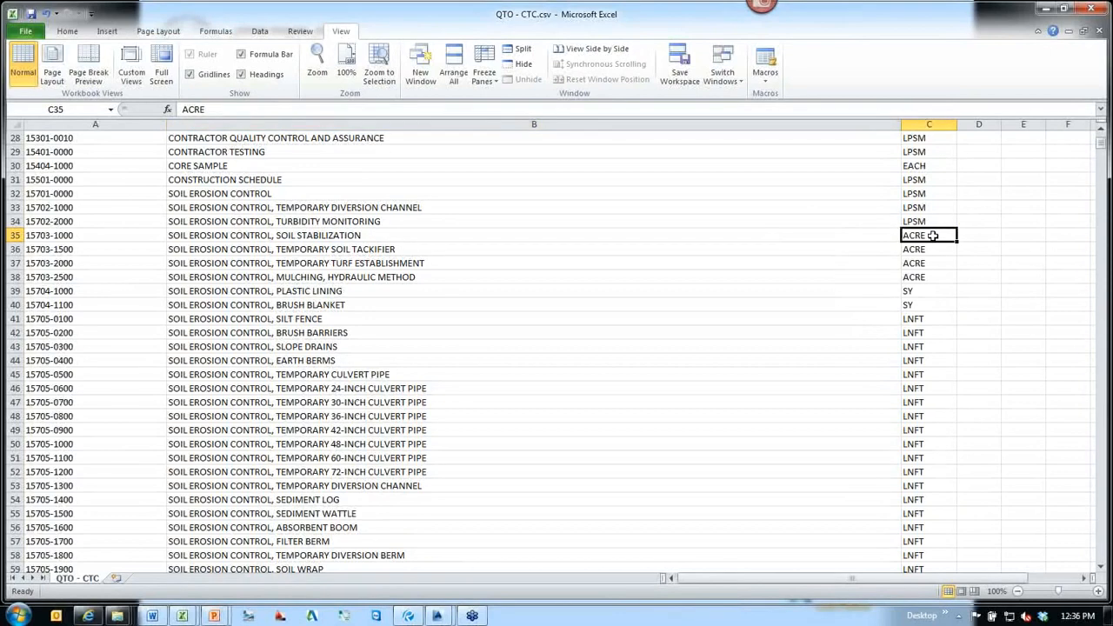
pyautogui.scroll(9, 941, 199)
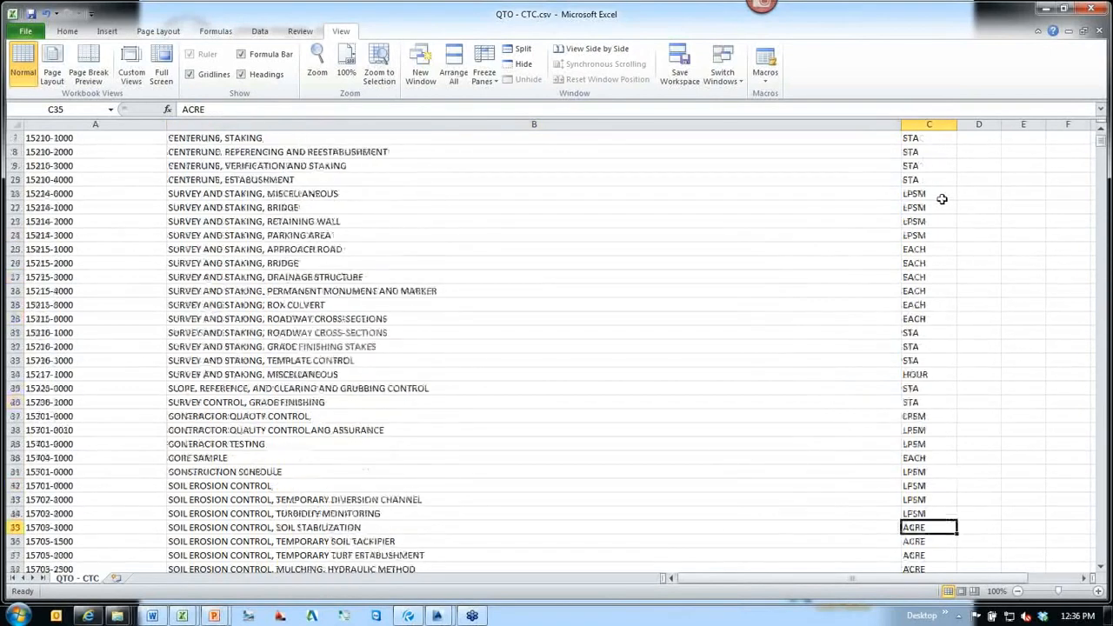
pyautogui.scroll(-5, 941, 199)
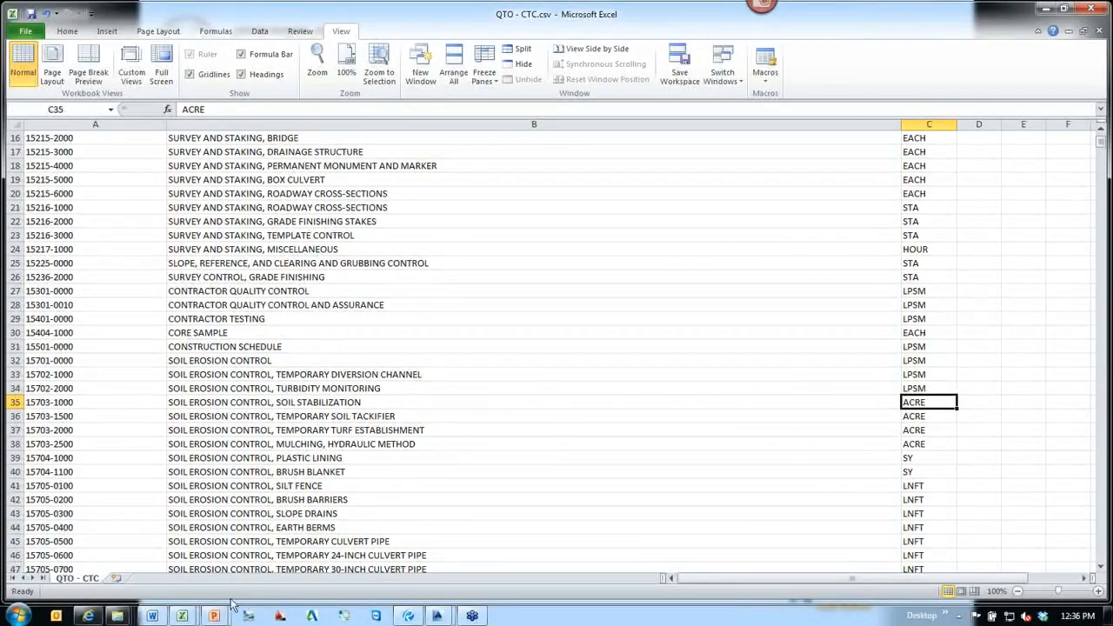
# Return to the slide show, follow its units file link and open QTOUnits.xml for editing in Notepad++.
pyautogui.moveTo(215, 615)
pyautogui.click(341, 535)
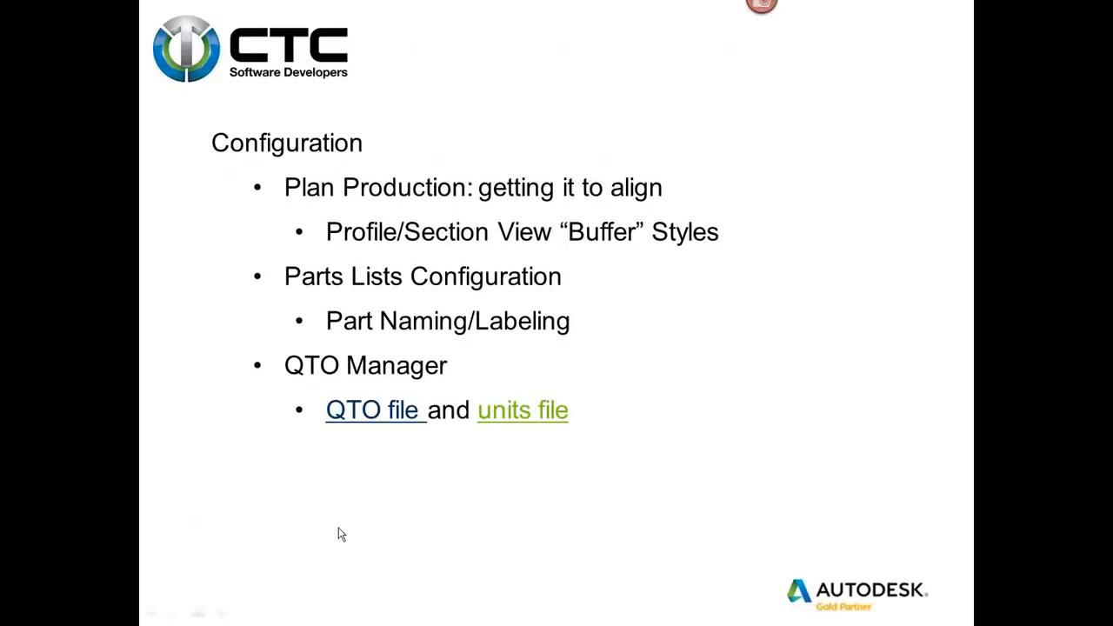
pyautogui.click(507, 413)
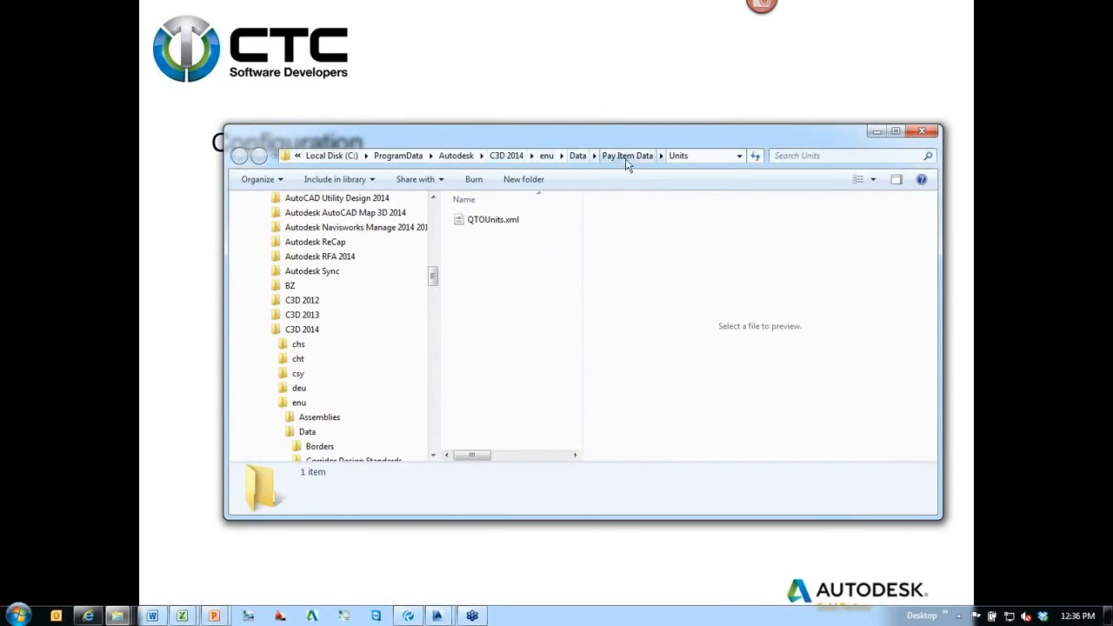
pyautogui.click(544, 221)
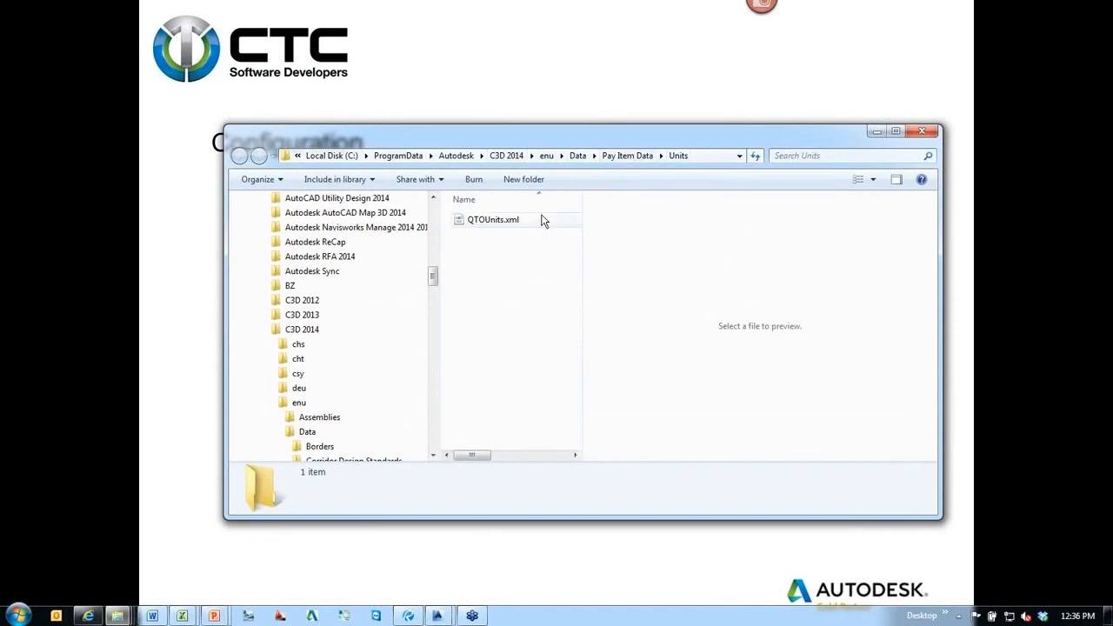
pyautogui.rightClick(479, 219)
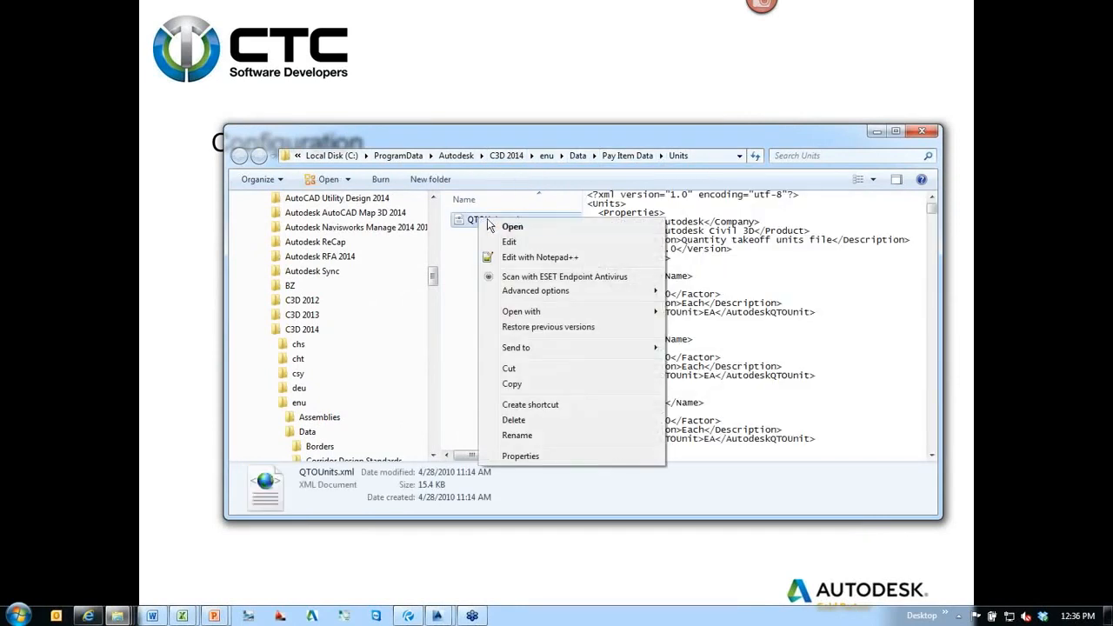
pyautogui.click(539, 257)
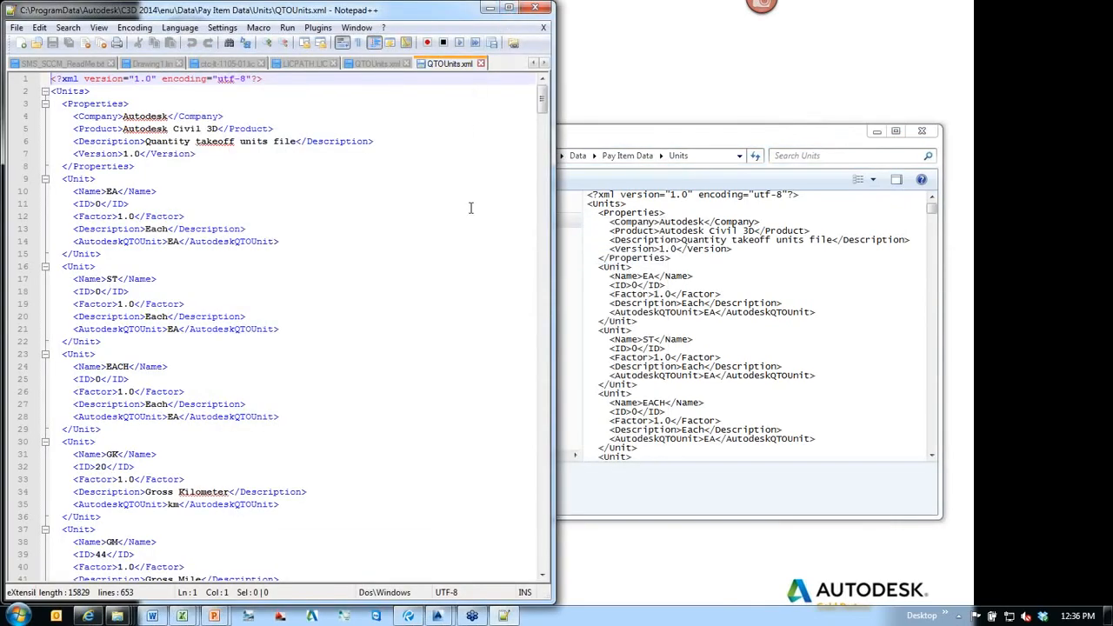
# Examine the unit definitions in QTOUnits.xml, comparing names, IDs and factors for entries such as EA, LNFT, AC and ACRE.
pyautogui.click(244, 209)
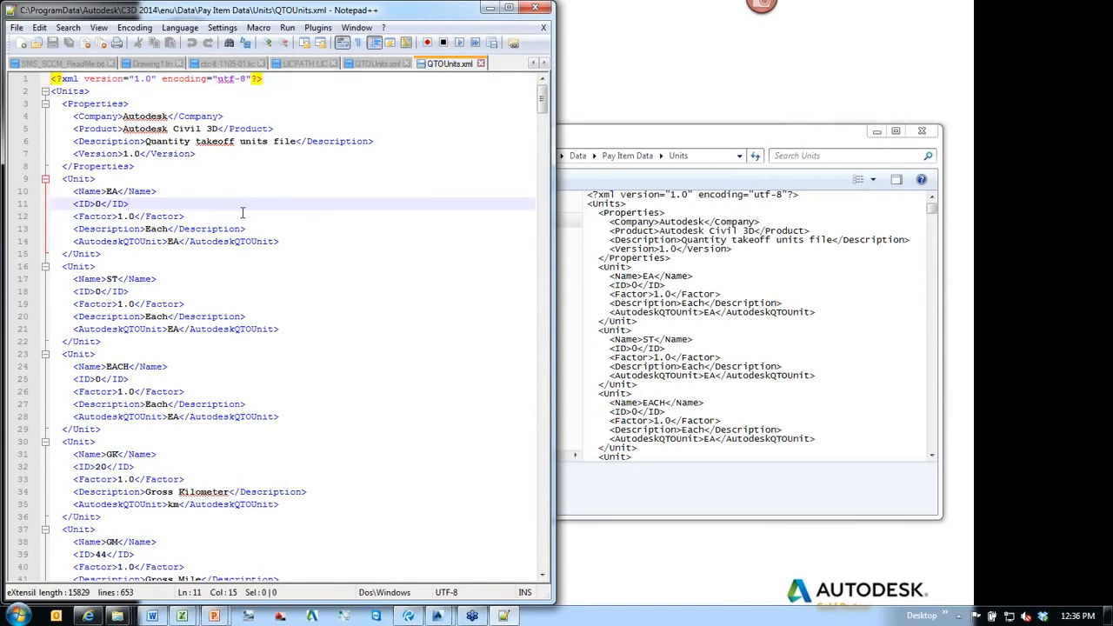
pyautogui.click(189, 191)
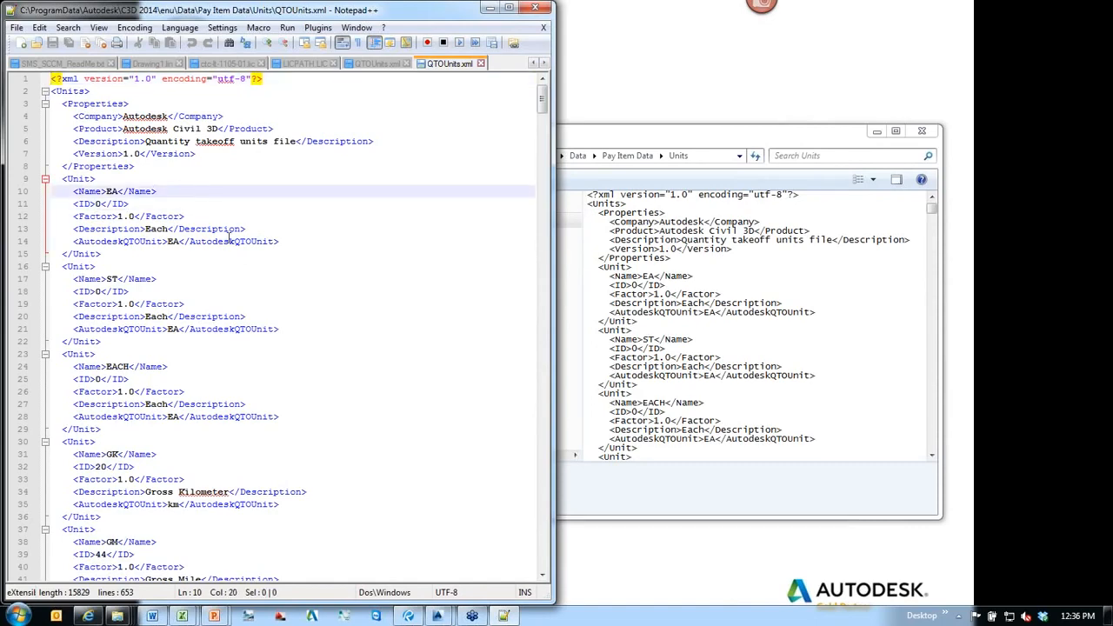
pyautogui.scroll(-17, 287, 278)
pyautogui.scroll(-14, 289, 279)
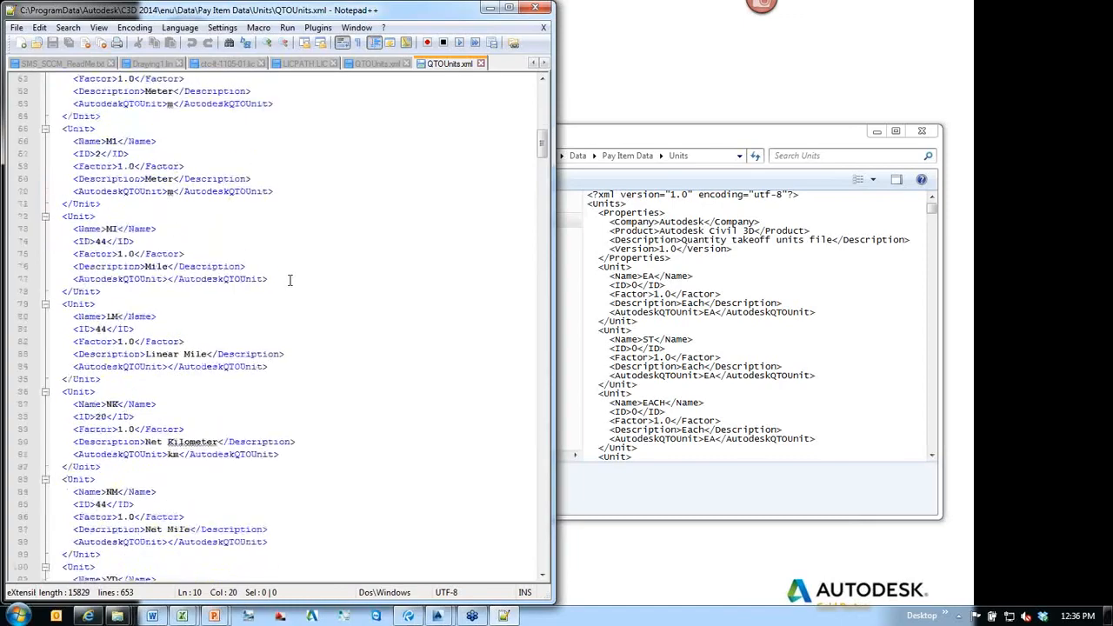
pyautogui.scroll(-9, 289, 279)
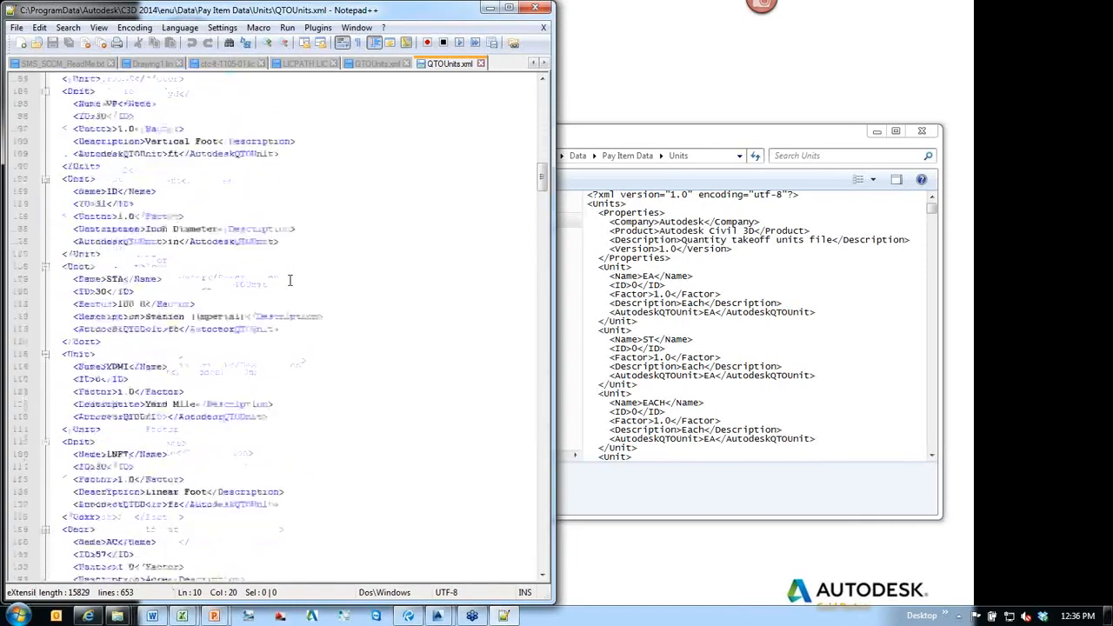
pyautogui.scroll(-1, 289, 279)
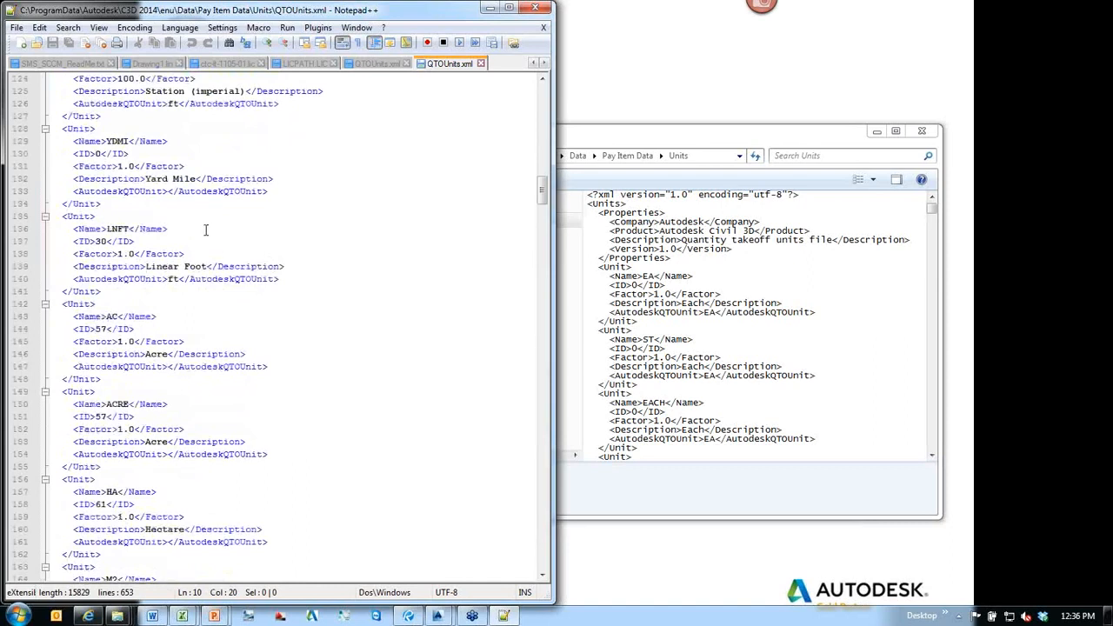
pyautogui.scroll(-1, 221, 274)
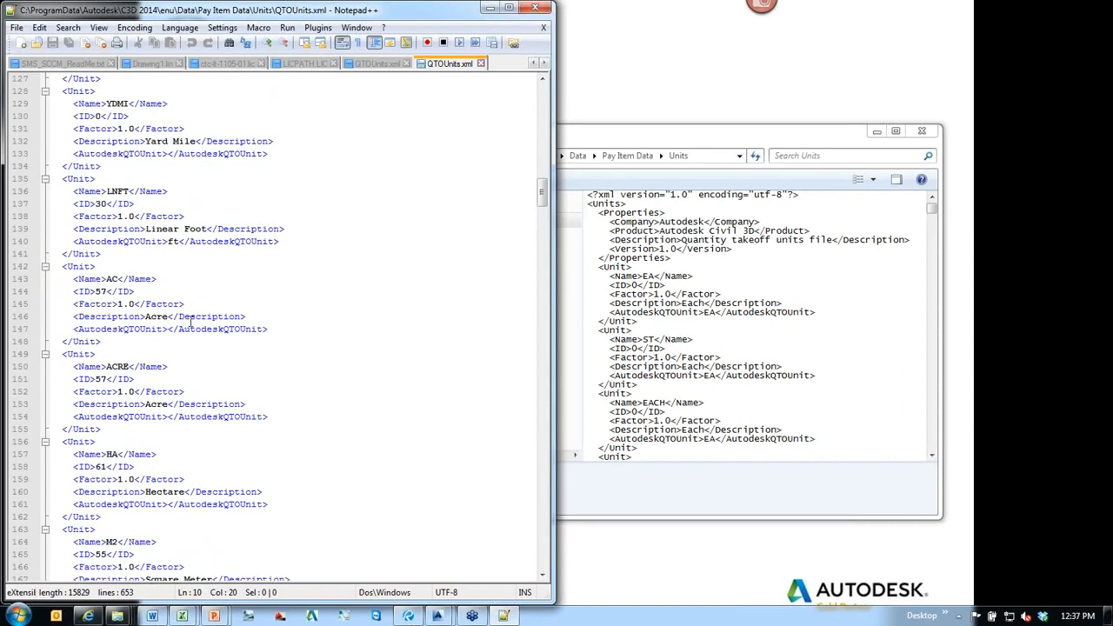
pyautogui.scroll(-1, 190, 322)
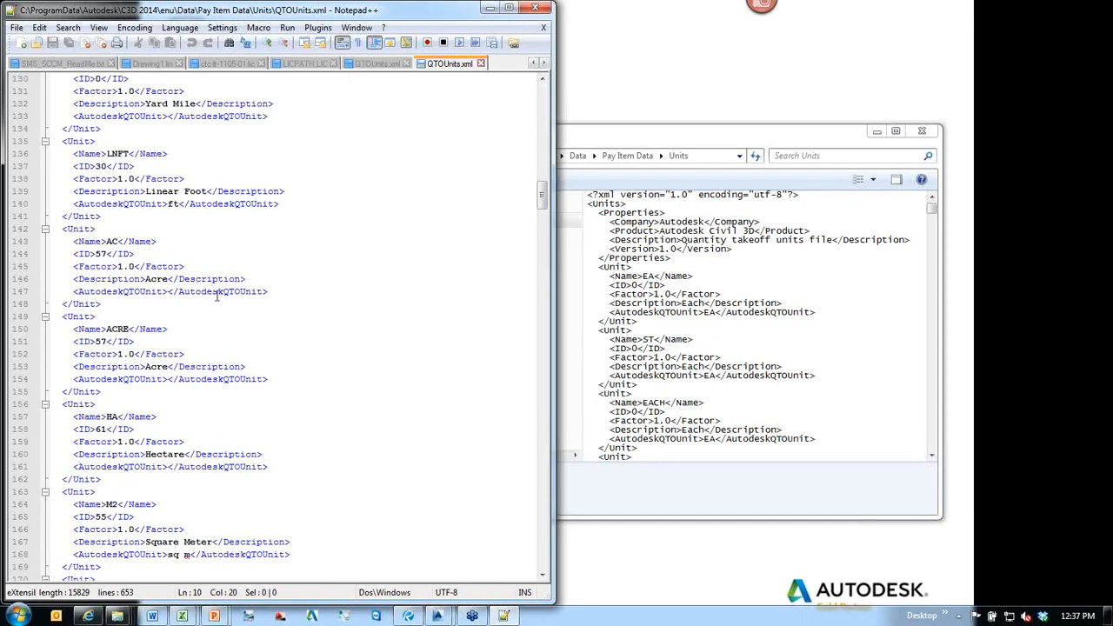
pyautogui.click(173, 330)
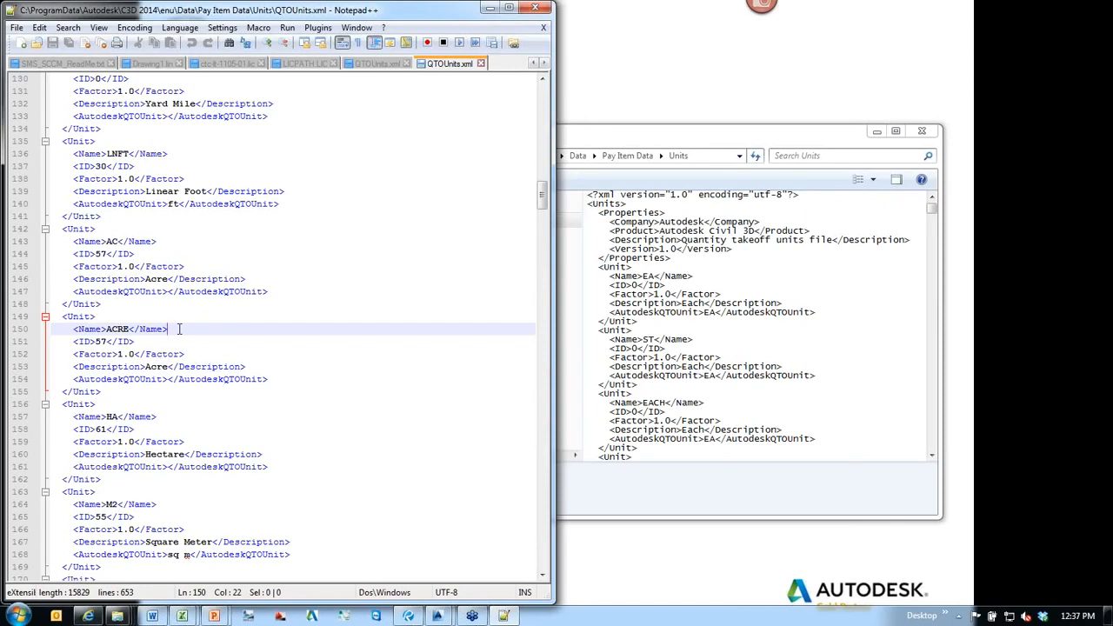
pyautogui.click(178, 242)
pyautogui.scroll(-3, 167, 282)
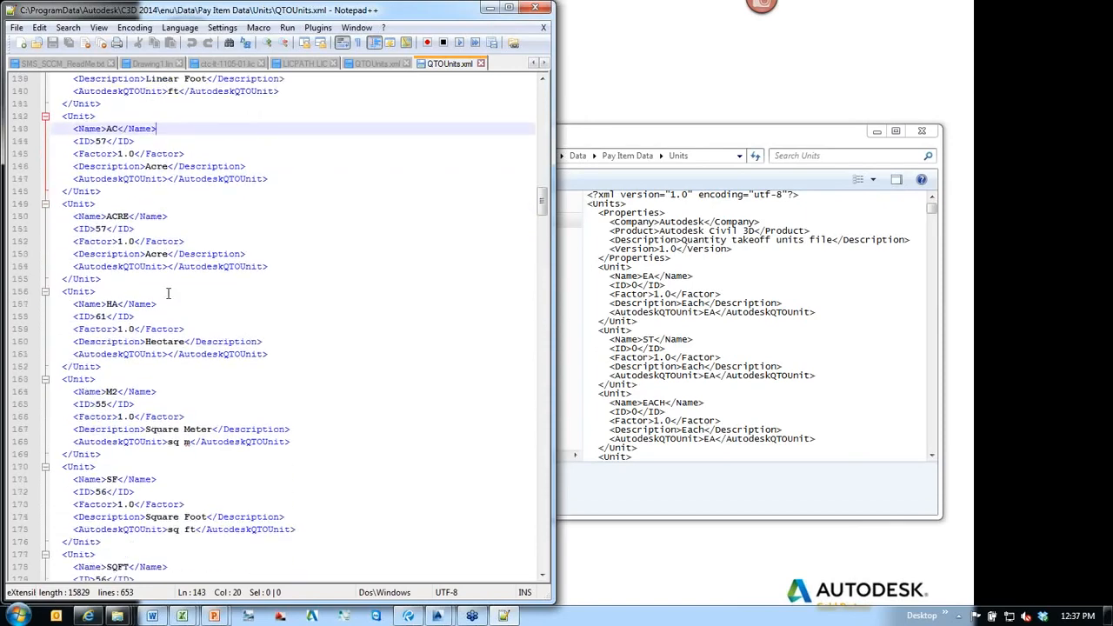
pyautogui.scroll(-20, 191, 300)
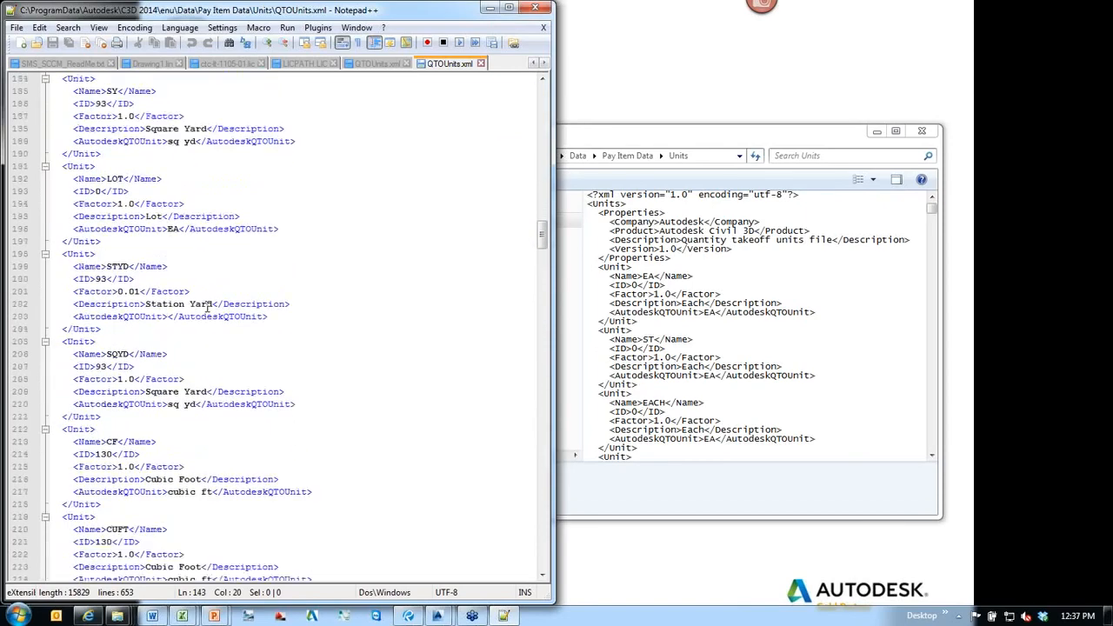
pyautogui.scroll(-18, 235, 251)
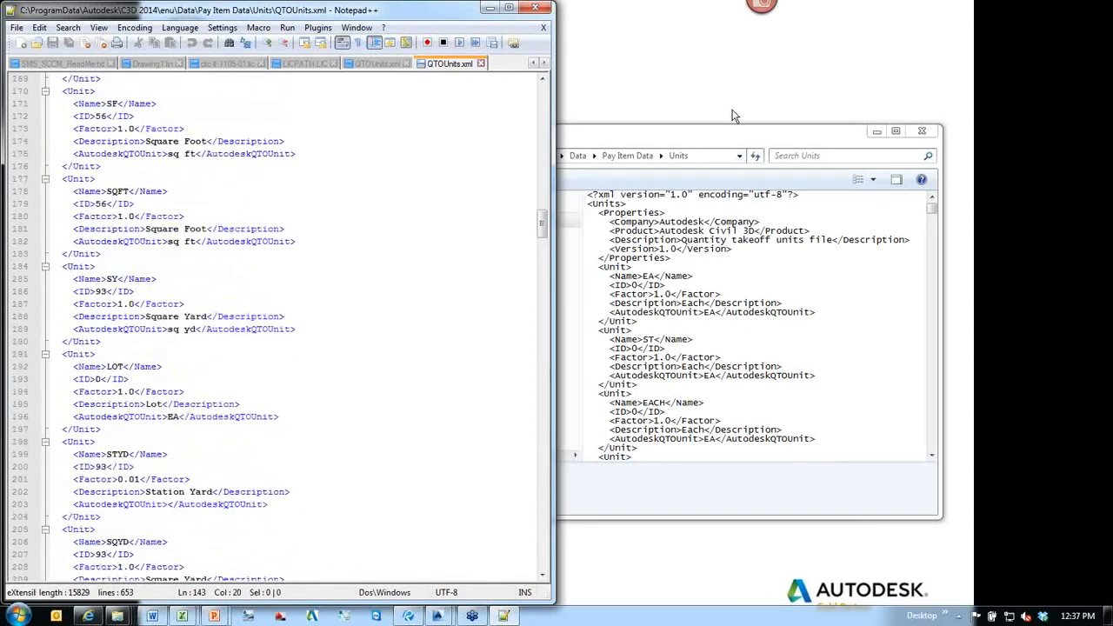
# Bring the Units folder window forward and browse its folder tree up to Favorites.
pyautogui.click(796, 144)
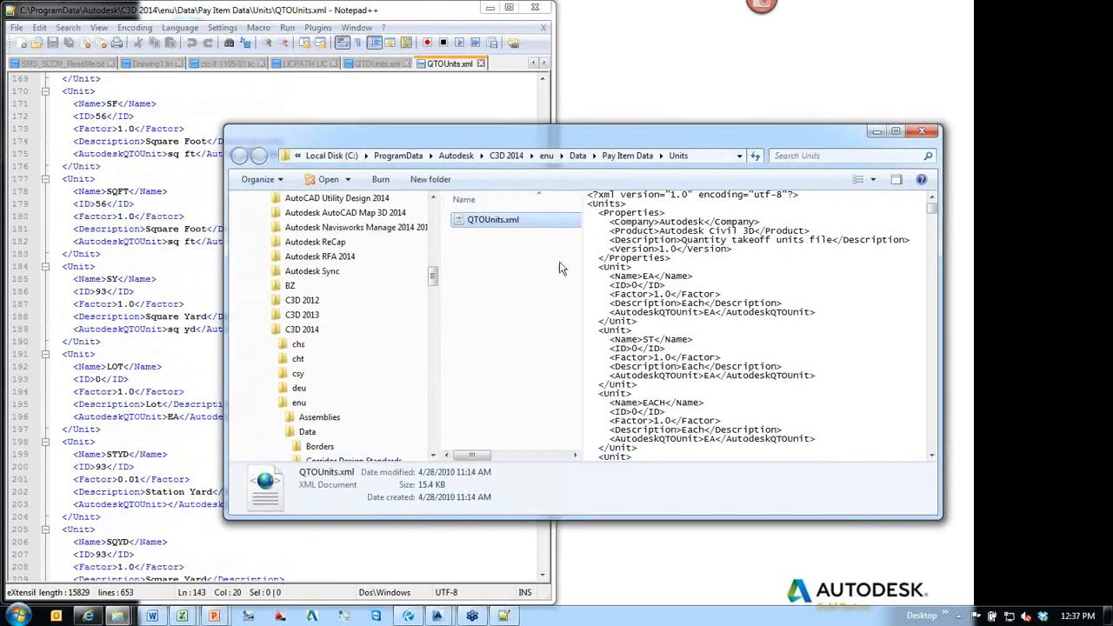
pyautogui.click(439, 299)
pyautogui.moveTo(435, 280); pyautogui.dragTo(428, 215)
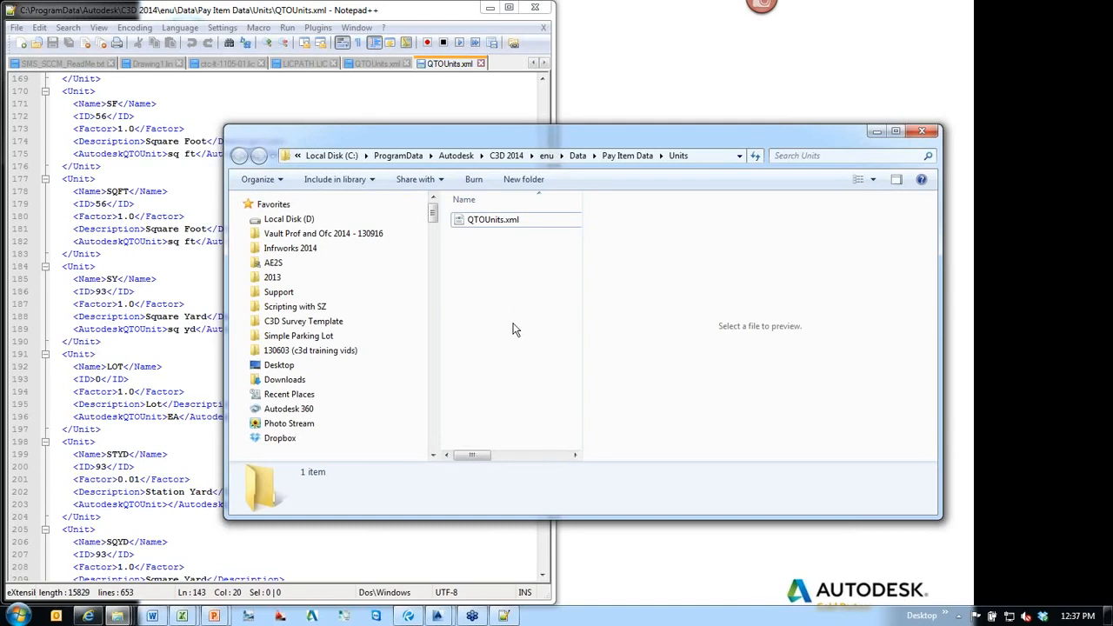
# Return to the slide show and advance to the Advanced Configuration slide.
pyautogui.hotkey('alt', 'Tab')
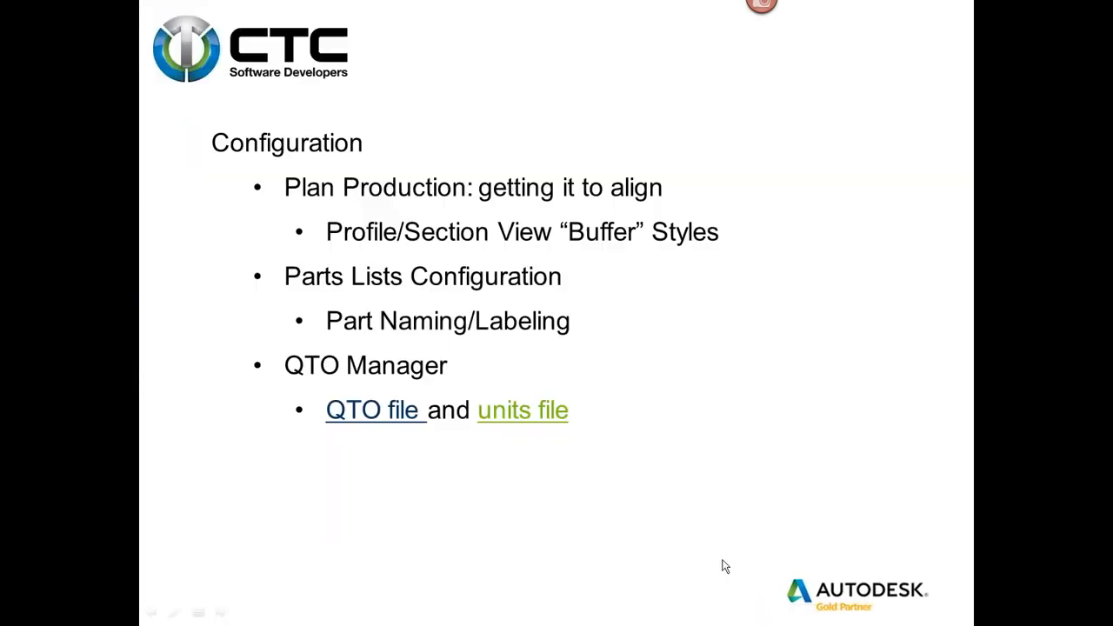
pyautogui.click(741, 344)
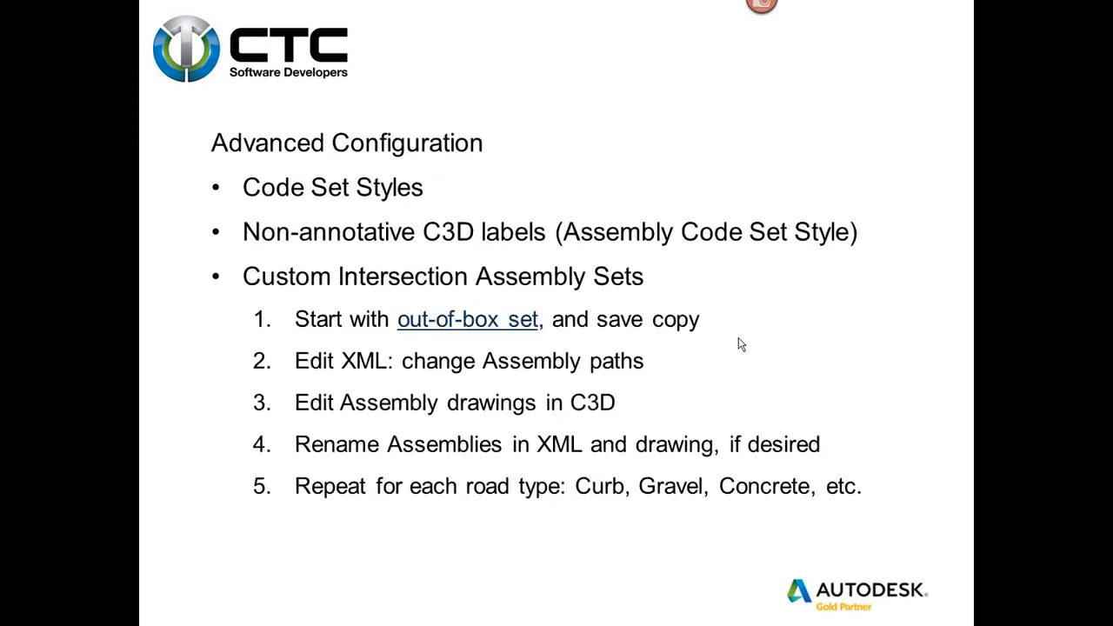
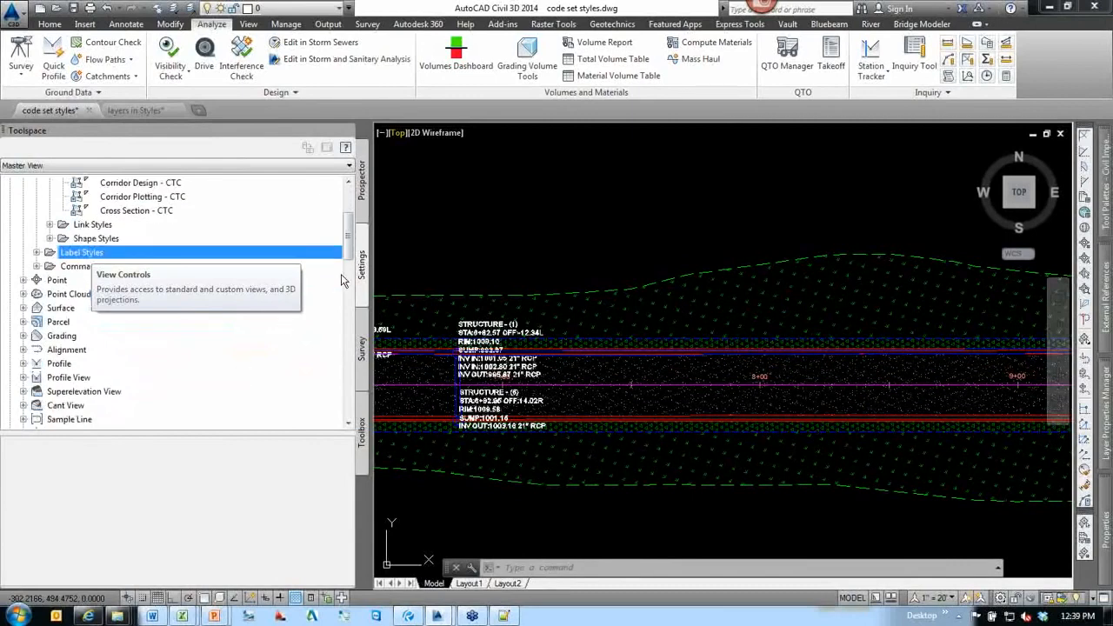
# Find the Code Set Styles collection in the drawing settings and highlight Corridor Plotting - CTC and Cross Section - CTC.
pyautogui.moveTo(346, 248); pyautogui.dragTo(347, 243)
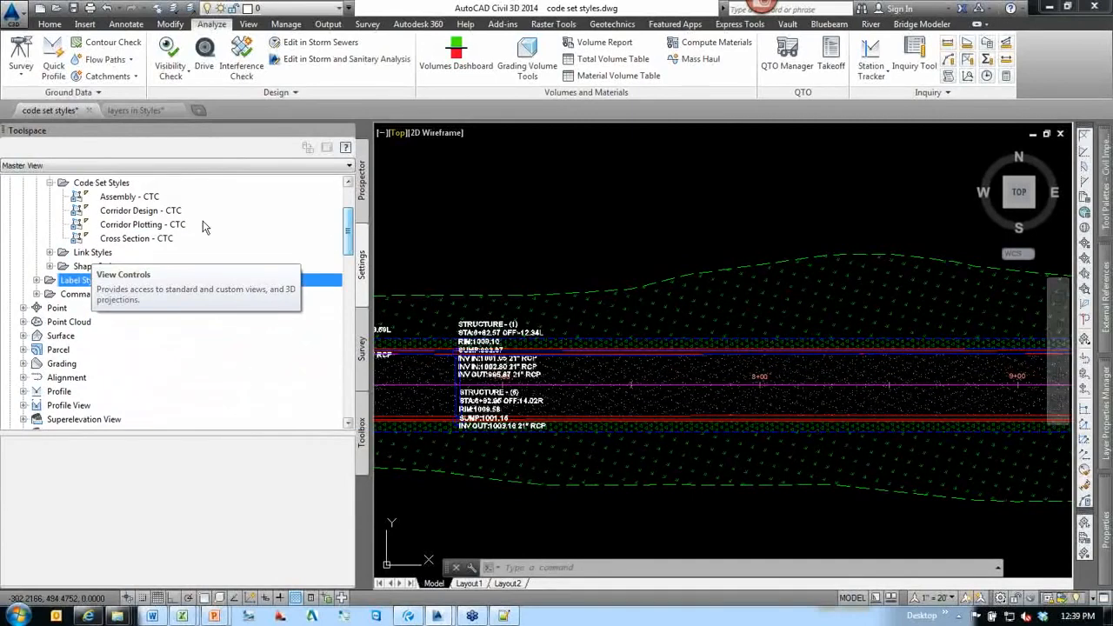
pyautogui.click(143, 226)
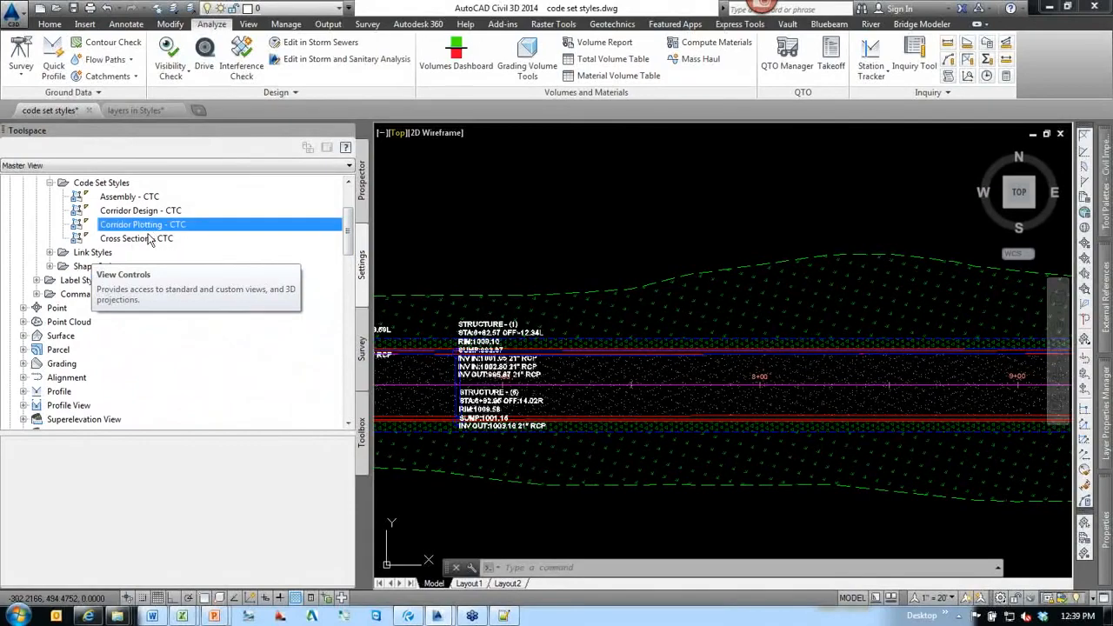
pyautogui.click(130, 244)
# Locate the road assembly above the corridor in the drawing and bring its full width into close view.
pyautogui.scroll(-2, 751, 404)
pyautogui.click(751, 404)
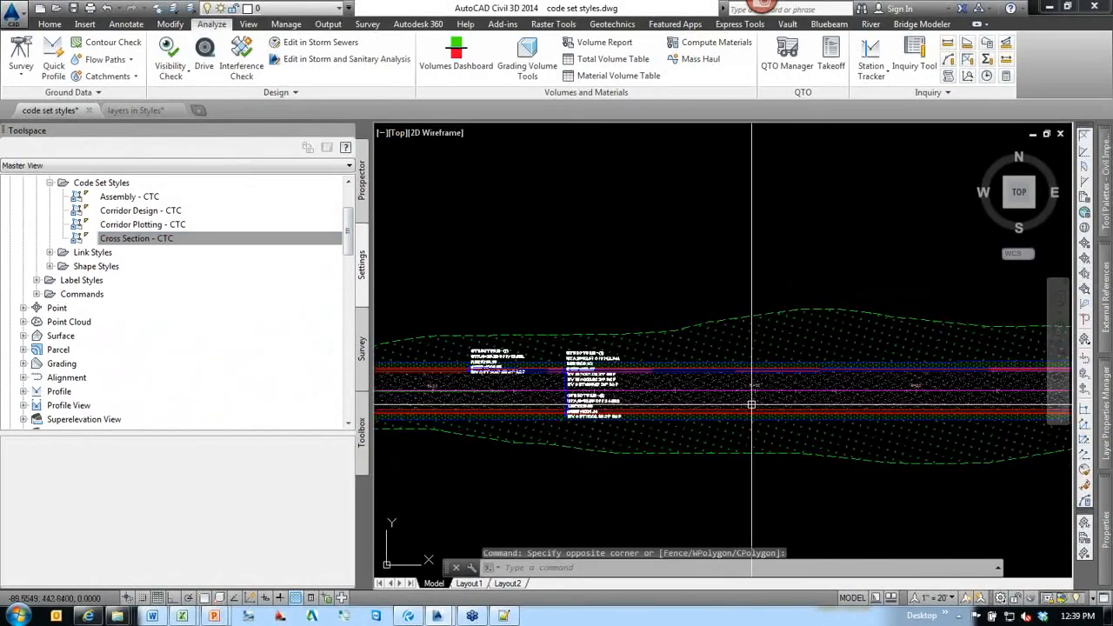
pyautogui.scroll(-5, 752, 405)
pyautogui.scroll(3, 770, 398)
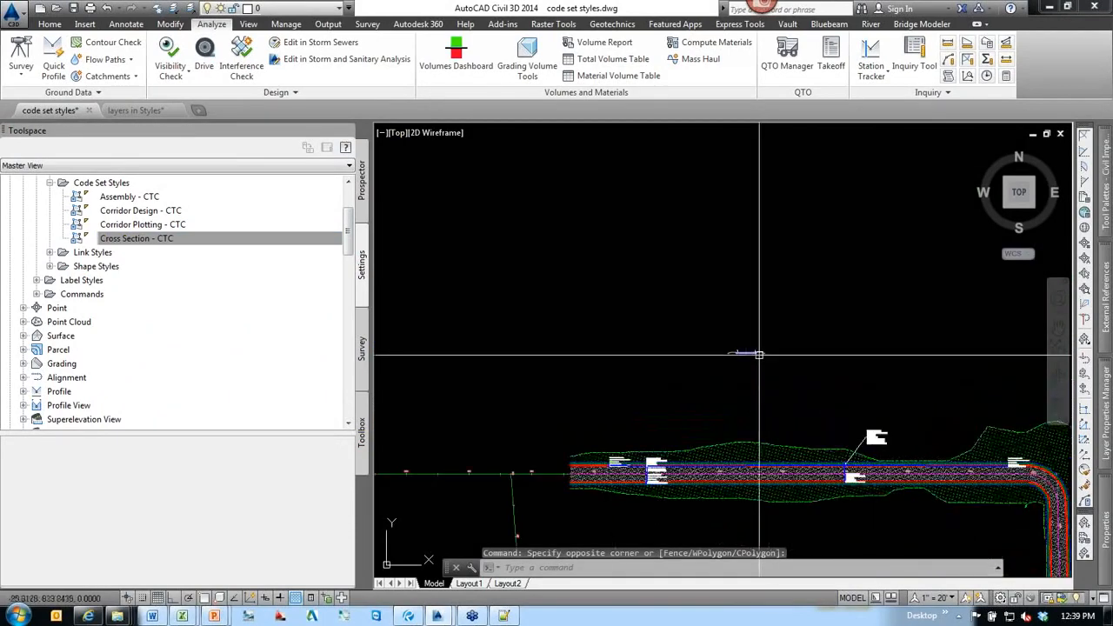
pyautogui.scroll(4, 748, 356)
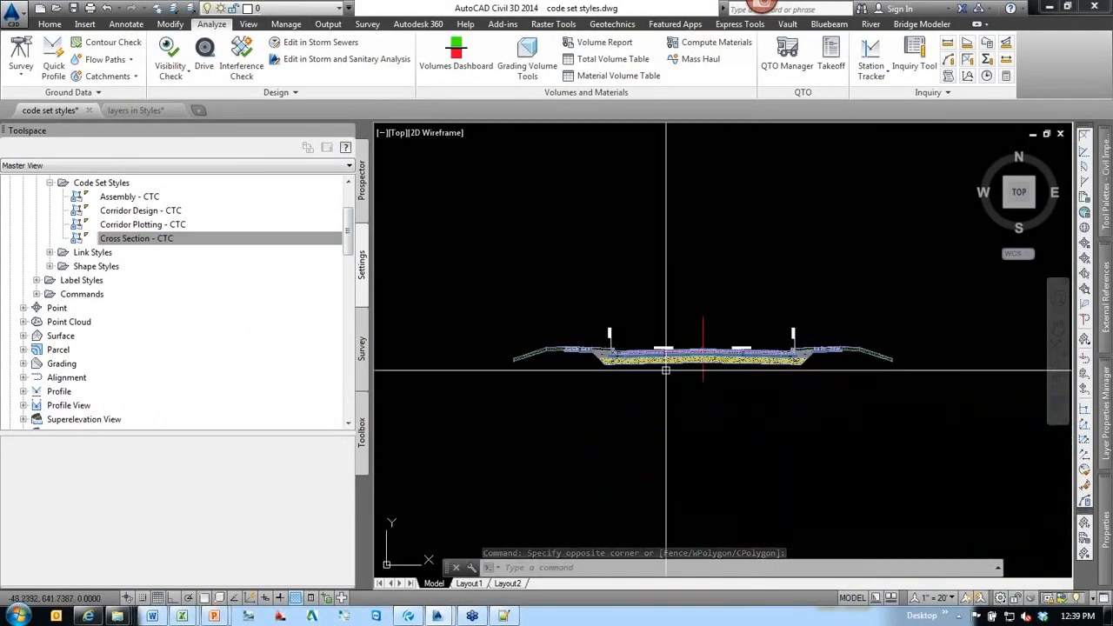
pyautogui.scroll(2, 665, 370)
pyautogui.press('Escape')
pyautogui.press('Escape')
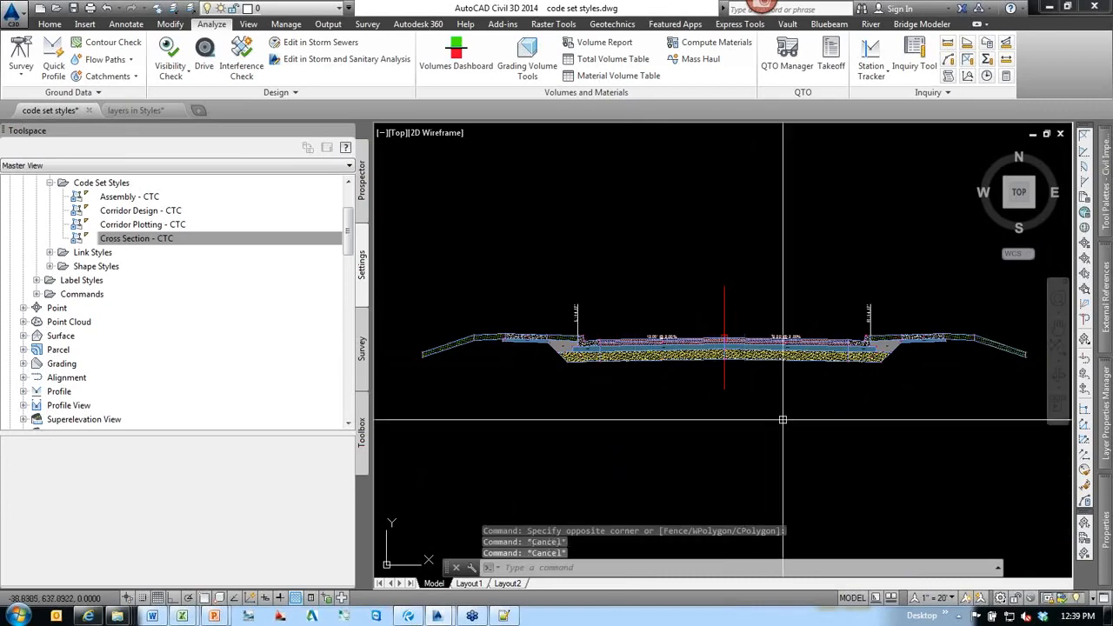
# Examine the assembly's right half from the centerline to the sidewalk, including its lane slope label, curb offset label and pavement layers.
pyautogui.moveTo(801, 407); pyautogui.dragTo(661, 419, button='middle')
pyautogui.scroll(2, 673, 353)
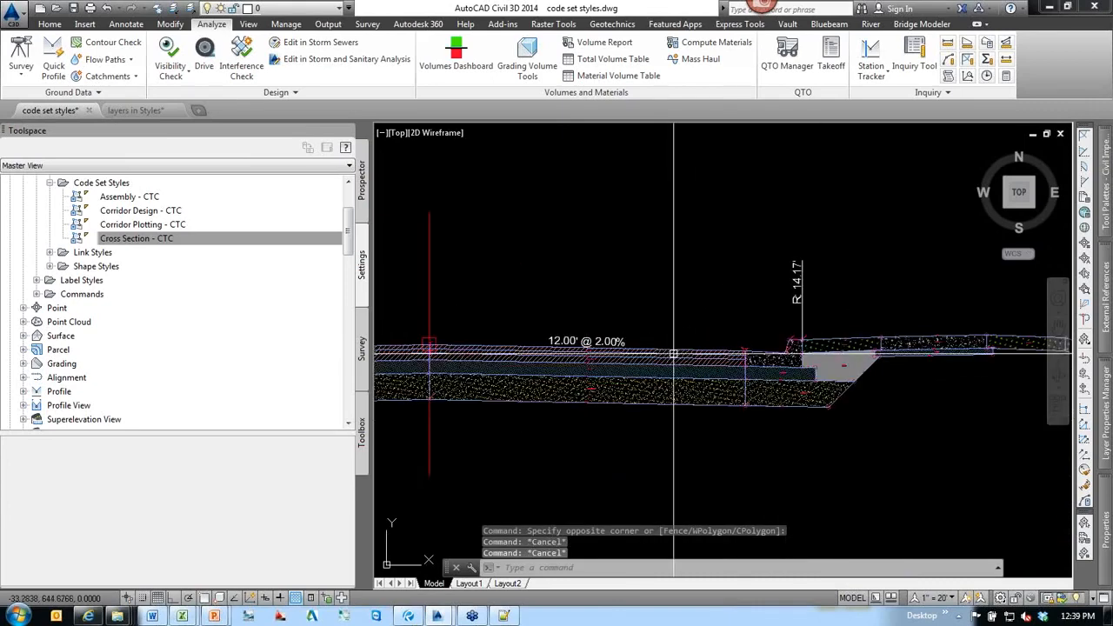
pyautogui.moveTo(601, 386); pyautogui.dragTo(703, 371, button='middle')
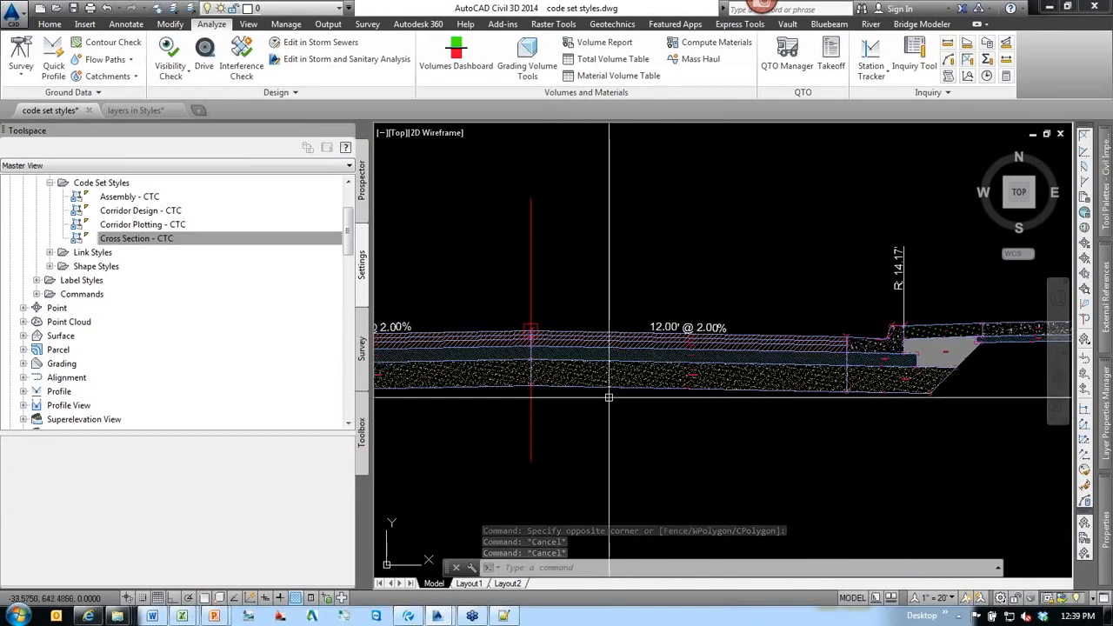
pyautogui.moveTo(652, 403); pyautogui.dragTo(811, 382, button='middle')
pyautogui.scroll(1, 855, 303)
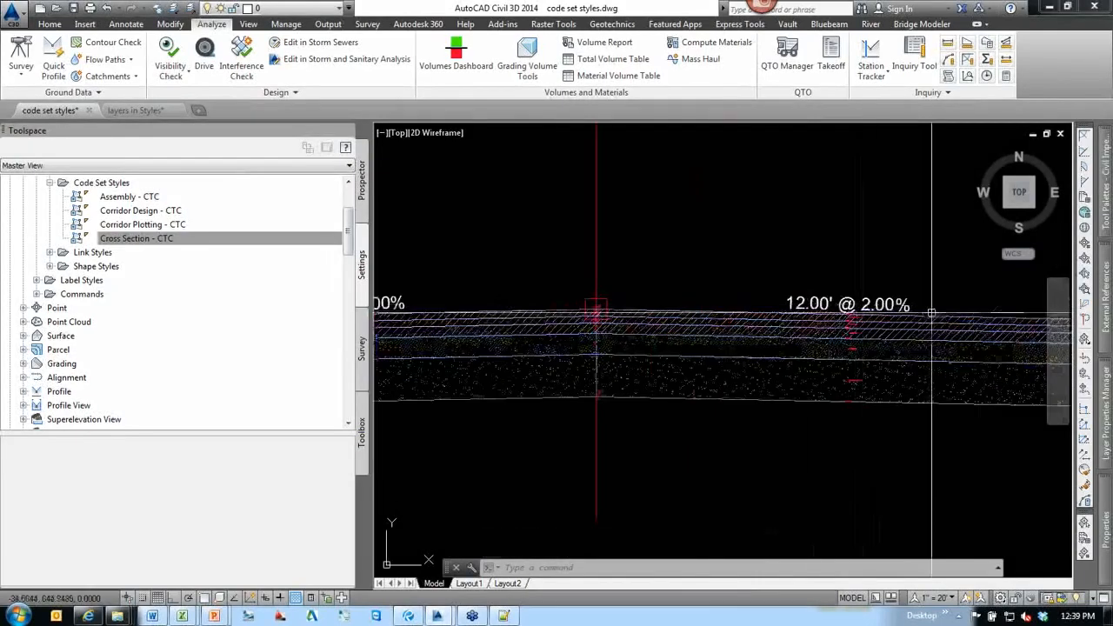
pyautogui.moveTo(931, 313); pyautogui.dragTo(642, 275, button='middle')
pyautogui.scroll(-1, 736, 285)
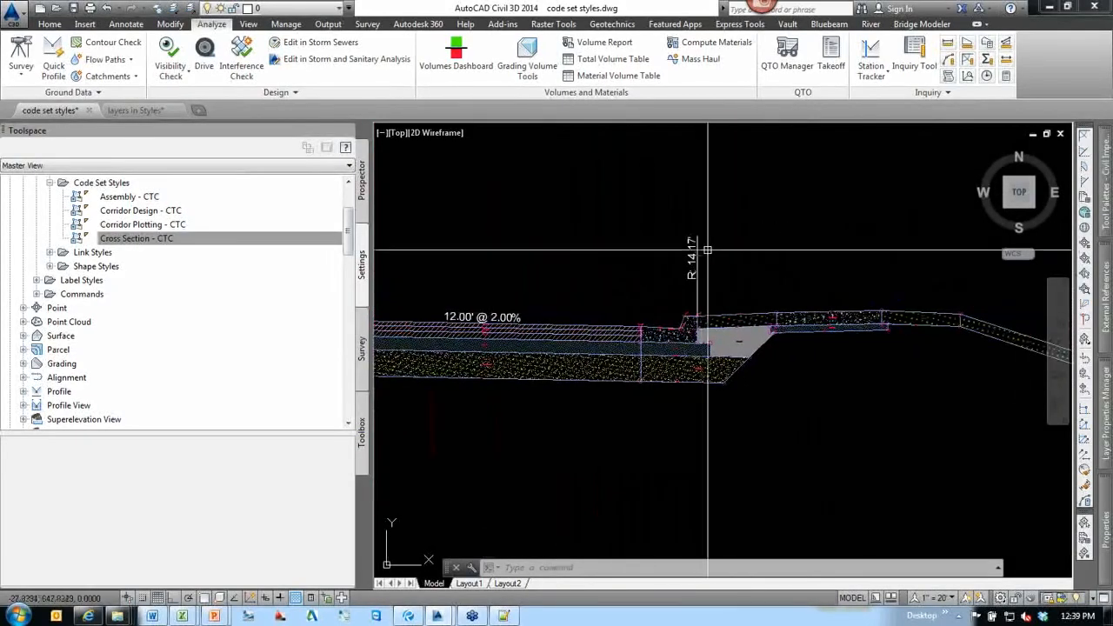
pyautogui.scroll(-1, 786, 287)
pyautogui.scroll(2, 844, 313)
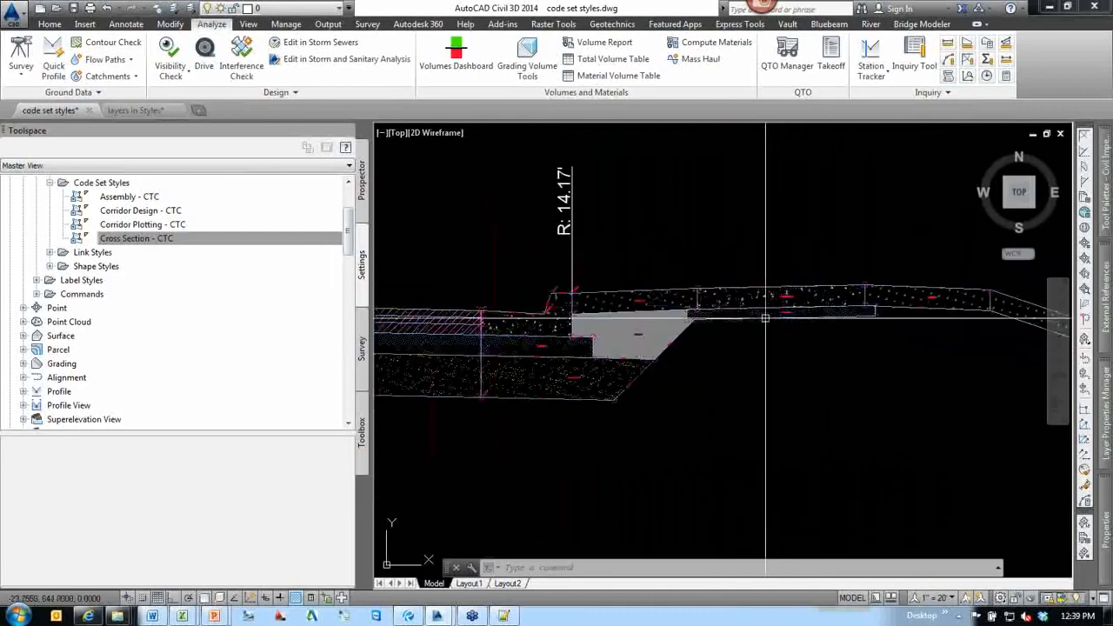
pyautogui.moveTo(643, 349); pyautogui.dragTo(812, 376, button='middle')
pyautogui.scroll(2, 750, 322)
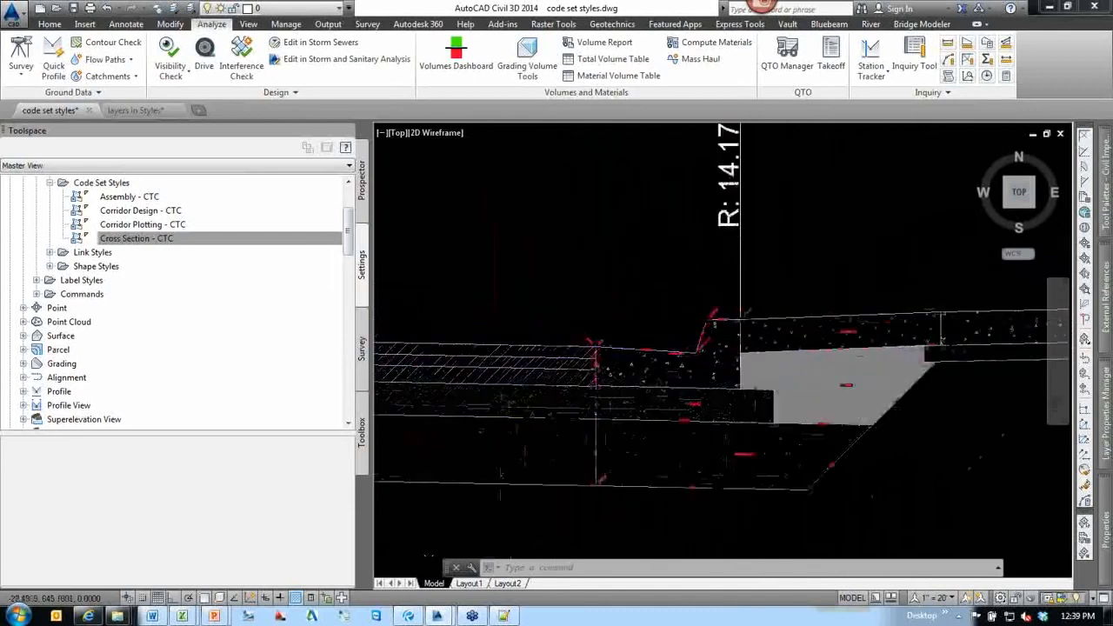
# Examine the point and link code labels on the curb and gutter up close, such as Top_Curb, Flowline_Gutter and ETW.
pyautogui.scroll(4, 740, 309)
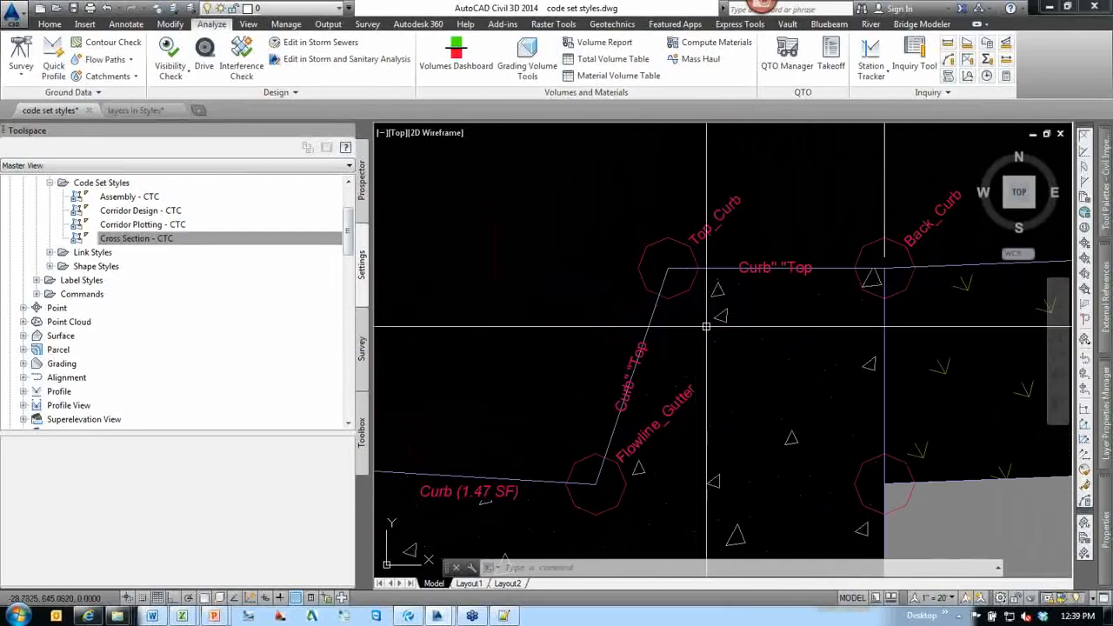
pyautogui.moveTo(770, 233); pyautogui.dragTo(868, 162, button='middle')
pyautogui.moveTo(562, 372); pyautogui.dragTo(885, 322, button='middle')
pyautogui.scroll(-2, 866, 325)
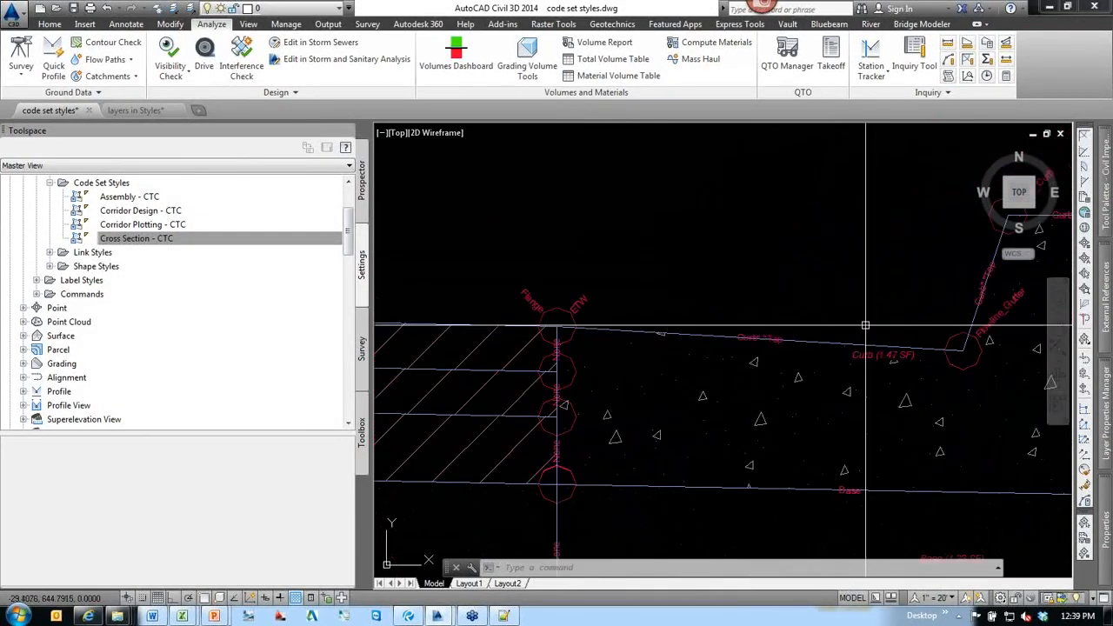
pyautogui.moveTo(605, 334); pyautogui.dragTo(589, 300, button='middle')
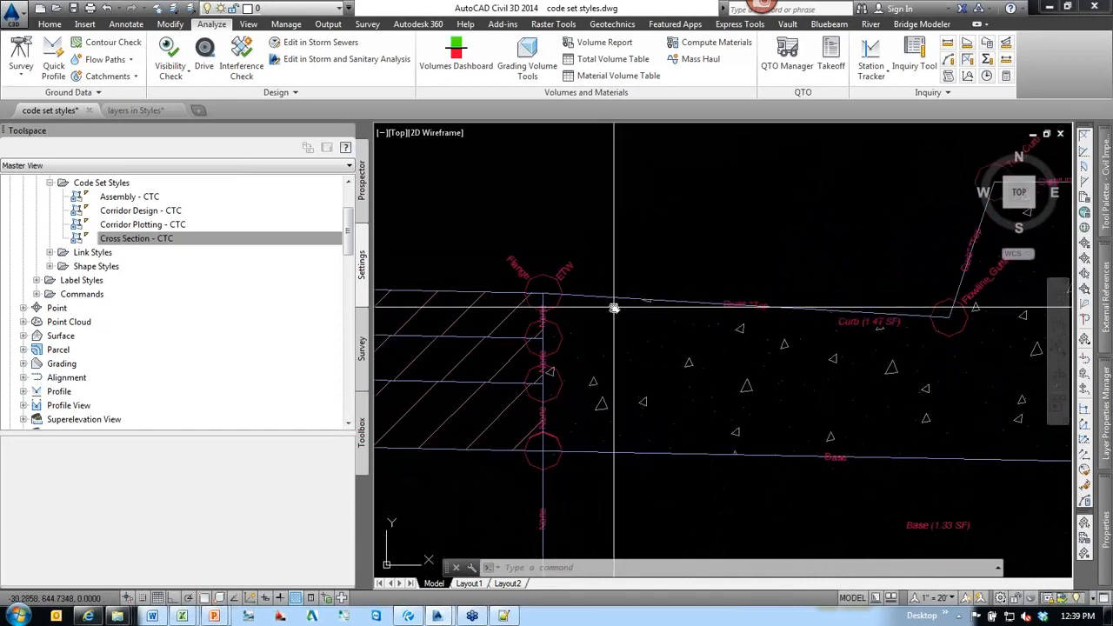
pyautogui.scroll(4, 733, 304)
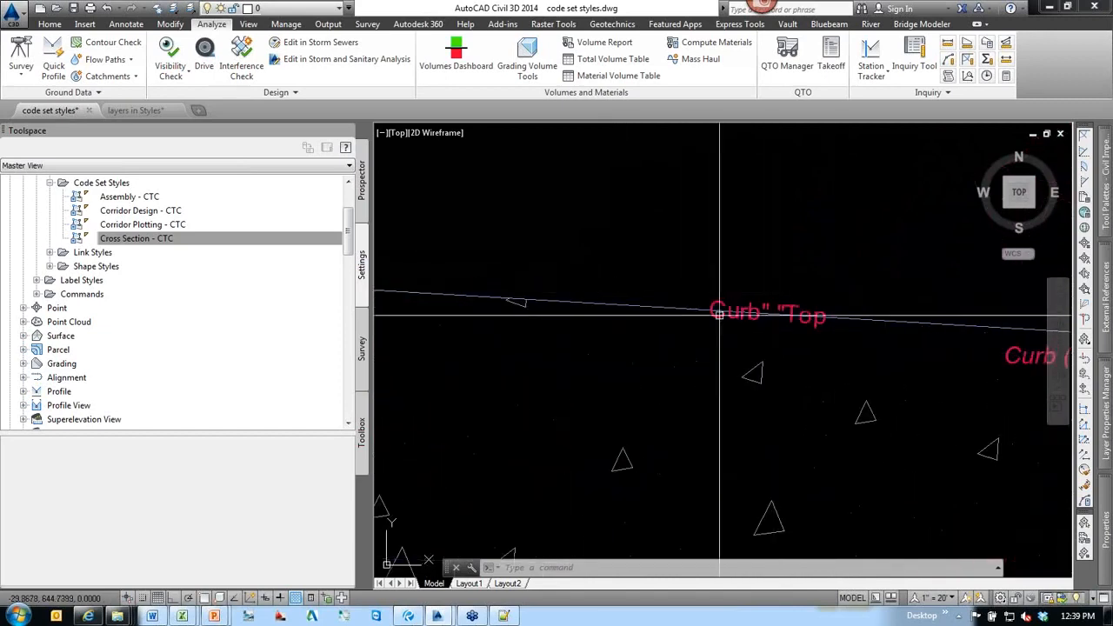
pyautogui.scroll(-4, 747, 310)
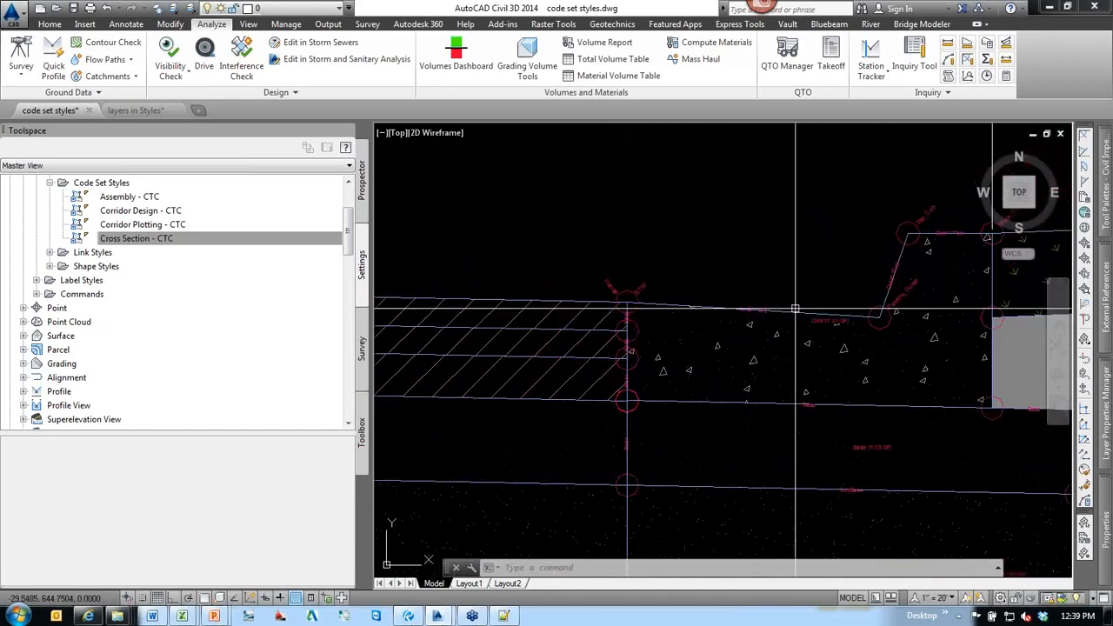
pyautogui.scroll(4, 794, 308)
pyautogui.scroll(-2, 728, 315)
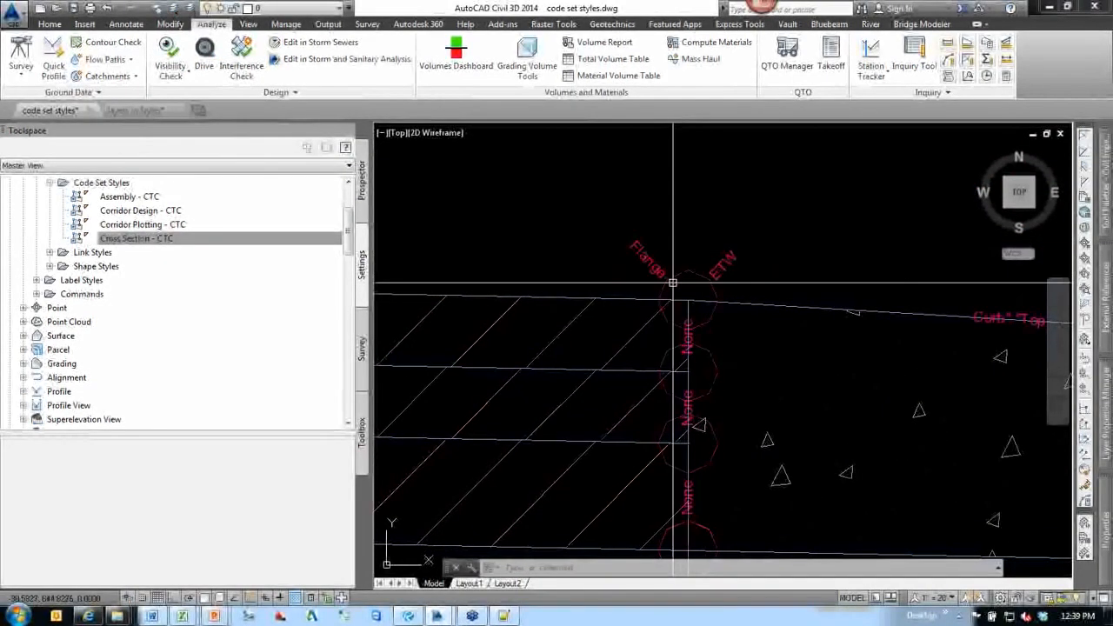
# Examine the assembly's hatched shapes around the curb, base layers and sidewalk, ending back at the centerline.
pyautogui.scroll(-3, 672, 282)
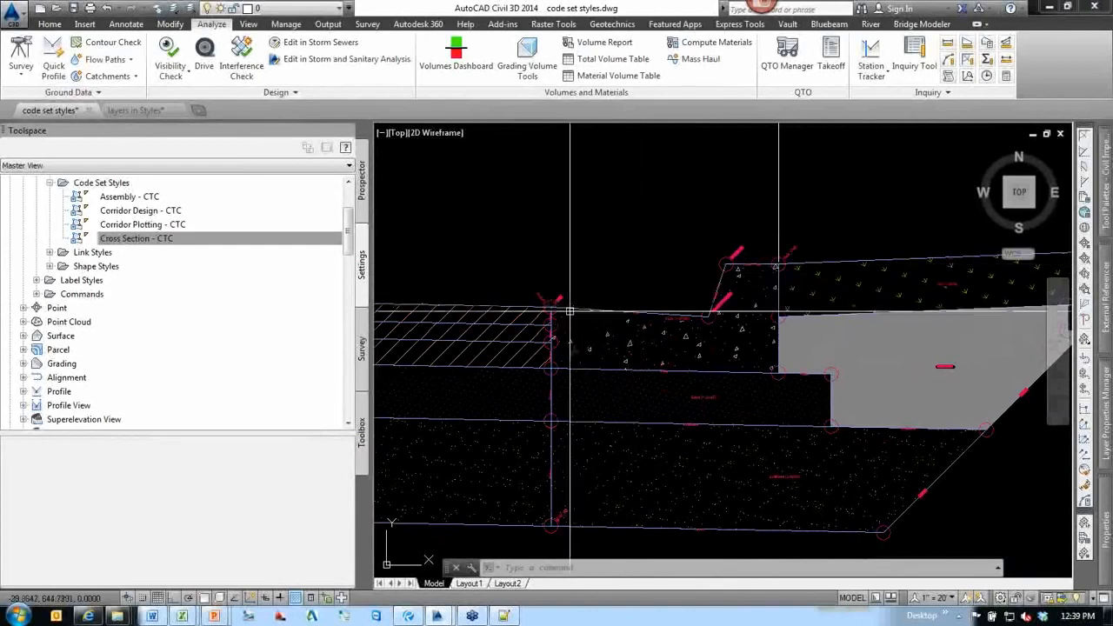
pyautogui.scroll(2, 569, 311)
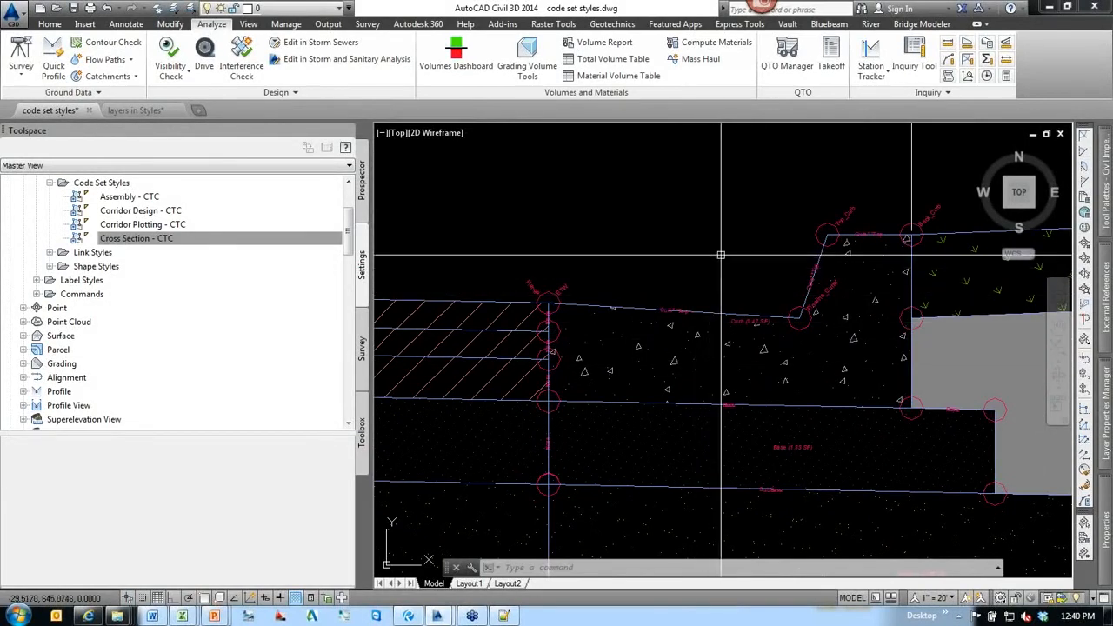
pyautogui.click(682, 257)
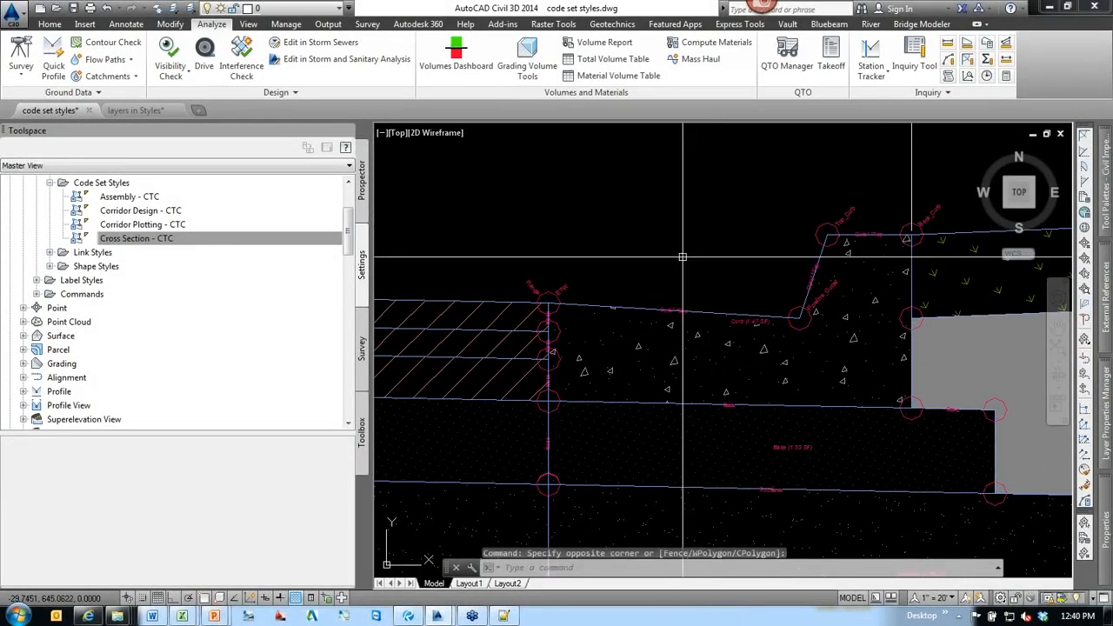
pyautogui.scroll(-3, 702, 306)
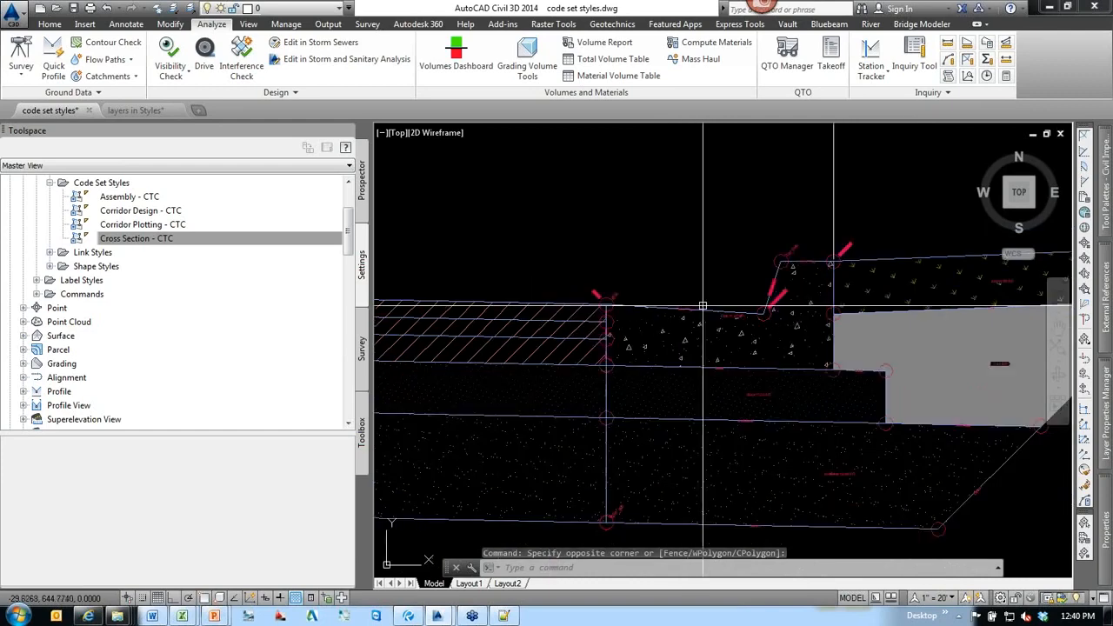
pyautogui.scroll(-3, 703, 306)
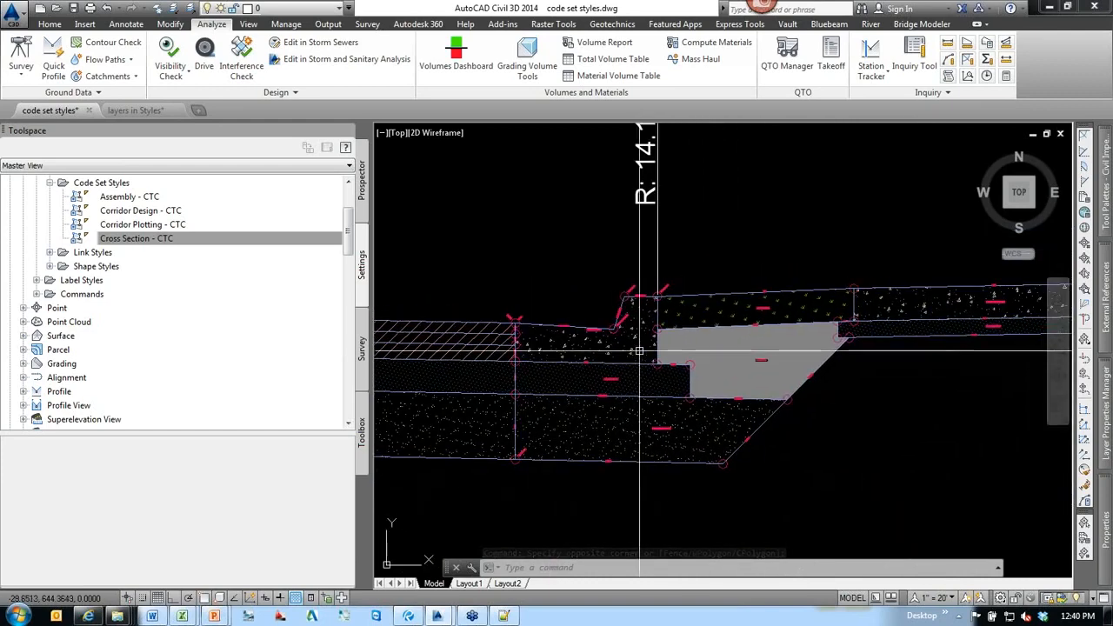
pyautogui.press('Escape')
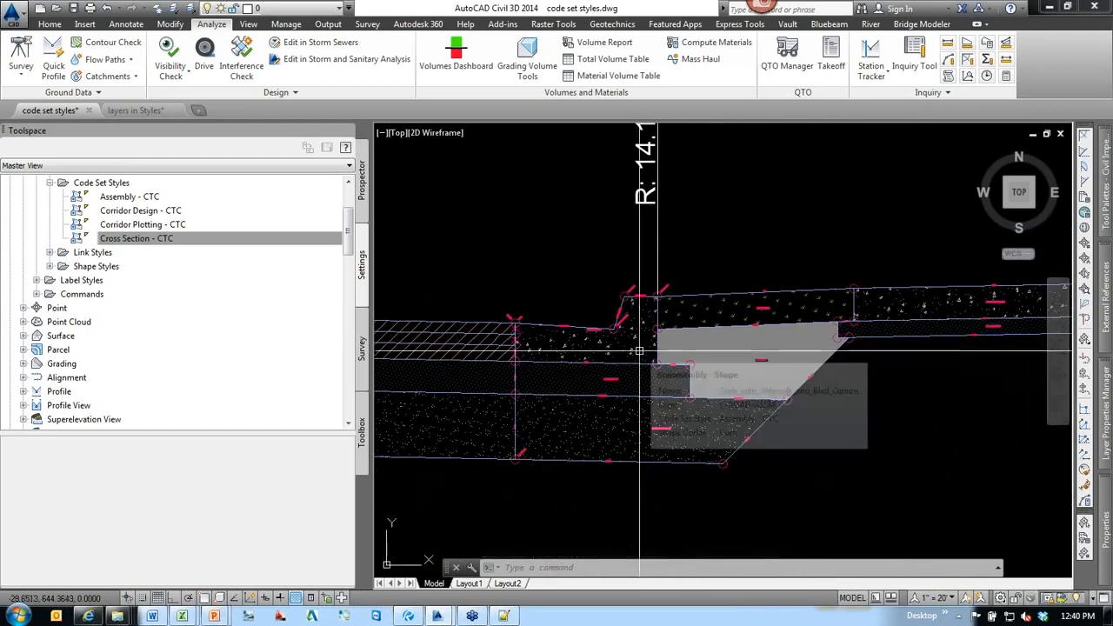
pyautogui.click(501, 237)
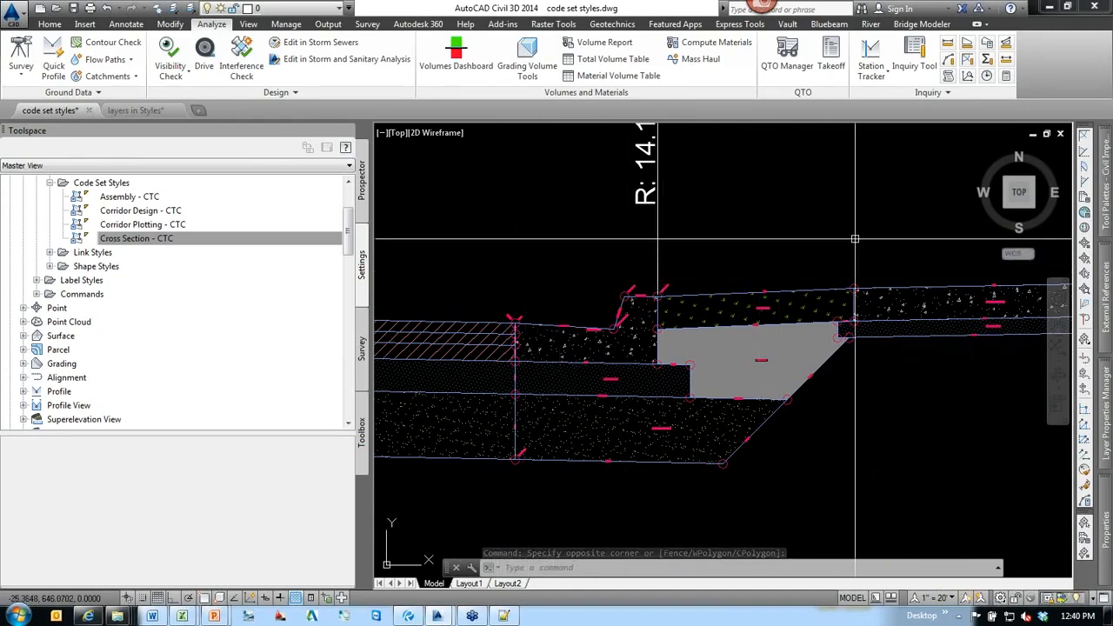
pyautogui.moveTo(854, 238)
pyautogui.mouseDown(button='middle')
pyautogui.moveTo(664, 261)
pyautogui.moveTo(647, 329)
pyautogui.mouseUp(button='middle')
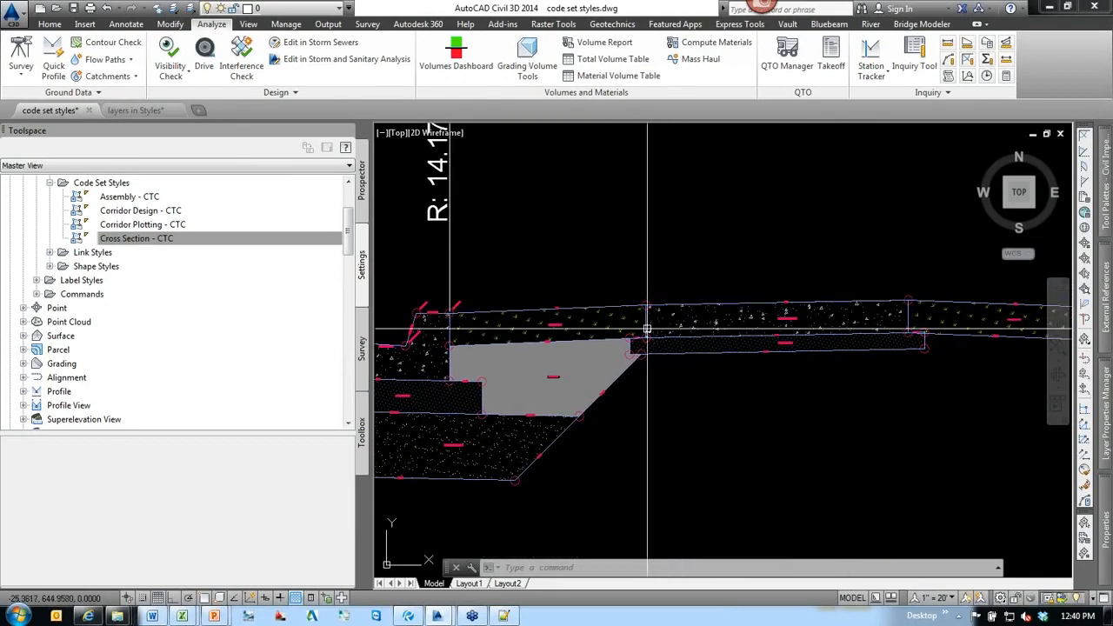
pyautogui.scroll(2, 647, 329)
pyautogui.scroll(-4, 809, 336)
pyautogui.moveTo(615, 377); pyautogui.dragTo(785, 380, button='middle')
pyautogui.moveTo(464, 396); pyautogui.dragTo(683, 432, button='middle')
# Open the Assembly - CTC code set style for editing and maximize its dialog to show all the code columns.
pyautogui.click(214, 244)
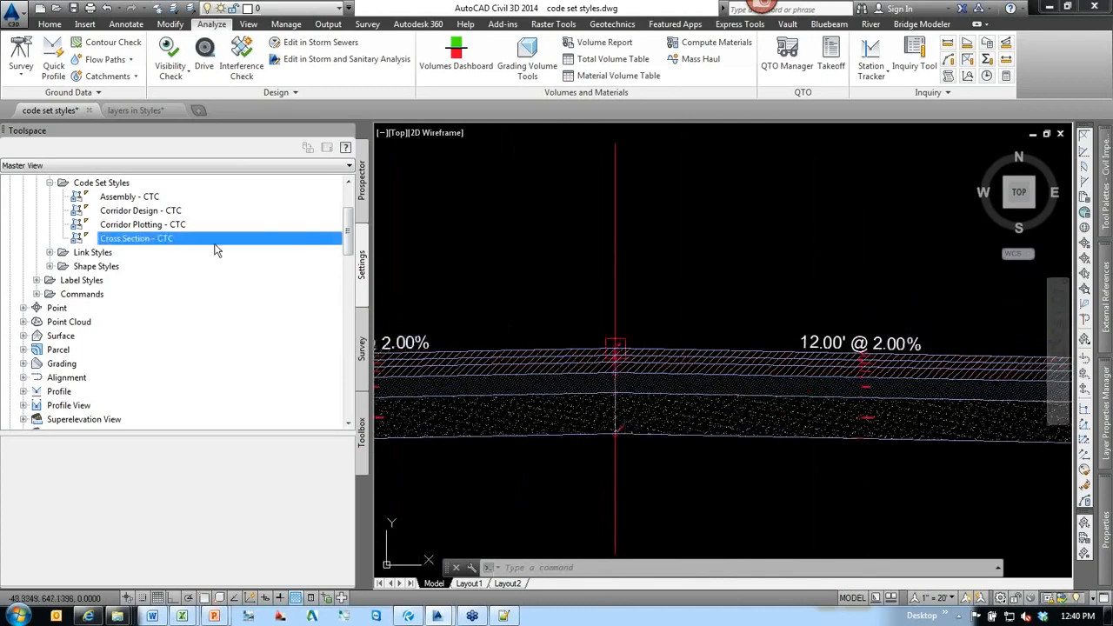
pyautogui.rightClick(115, 199)
pyautogui.click(139, 203)
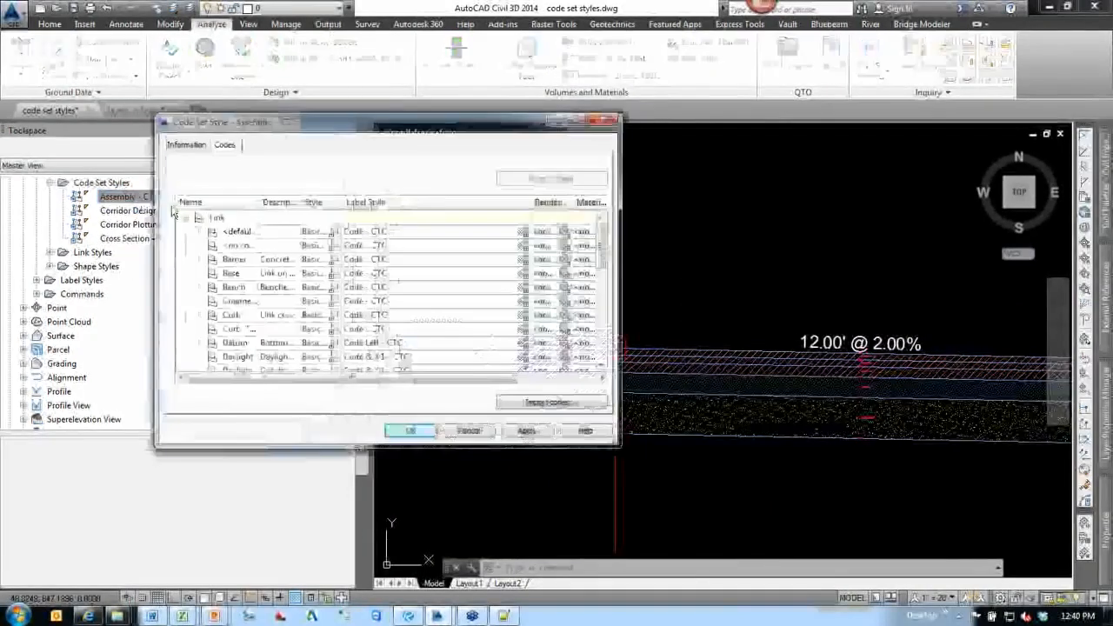
pyautogui.moveTo(430, 126); pyautogui.dragTo(580, 146)
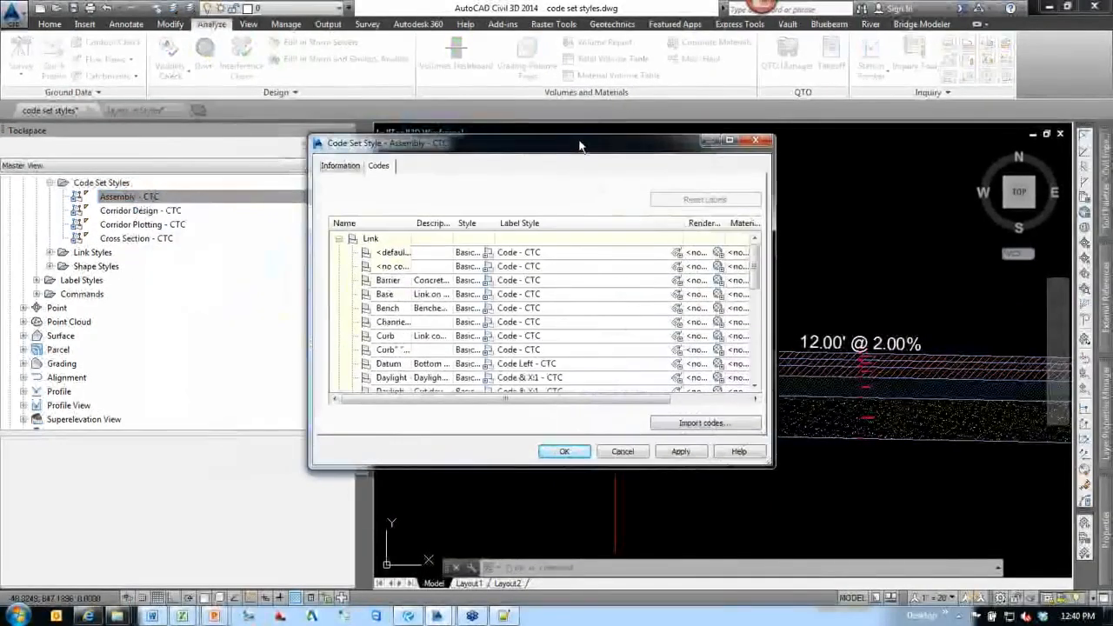
pyautogui.click(731, 142)
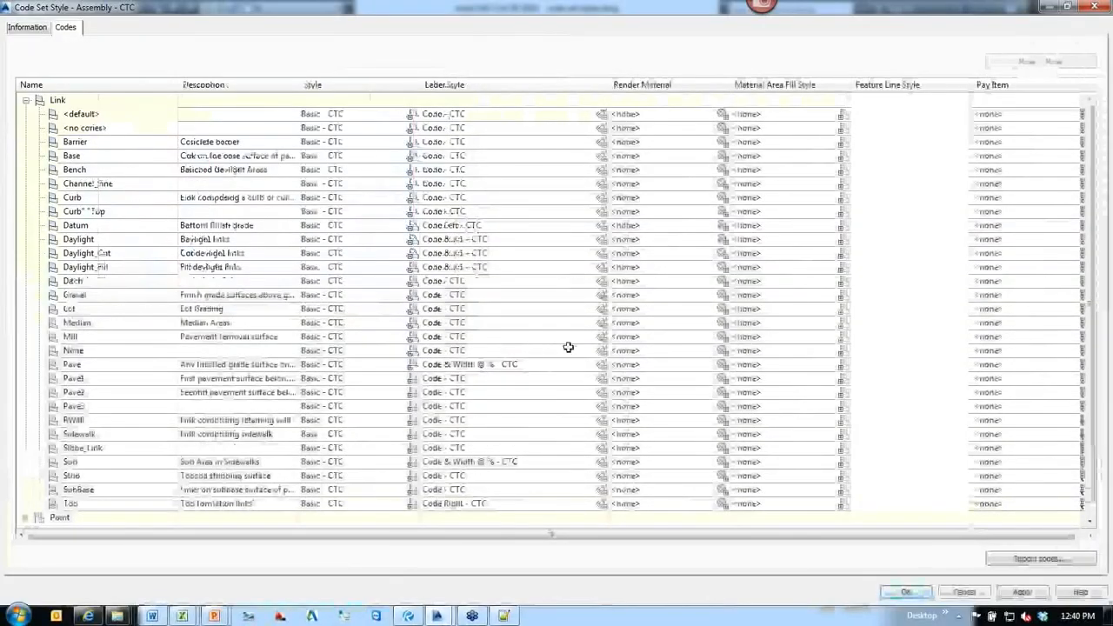
# Review the Link, Point and Shape code categories, expand the Link codes to inspect their styles, and restore the dialog to its smaller size.
pyautogui.click(26, 100)
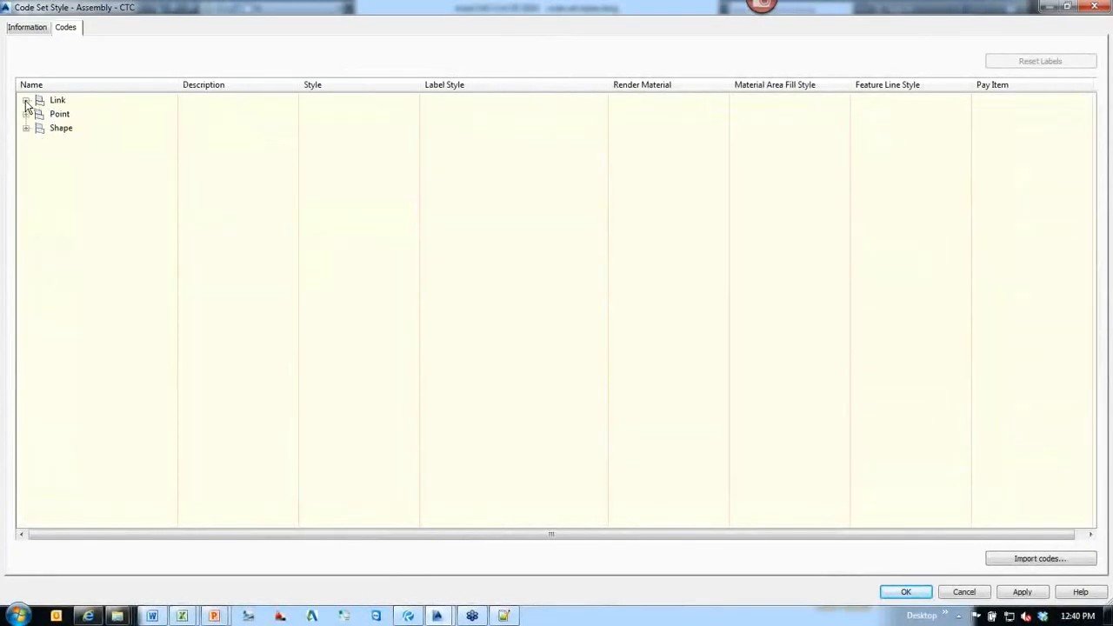
pyautogui.click(61, 106)
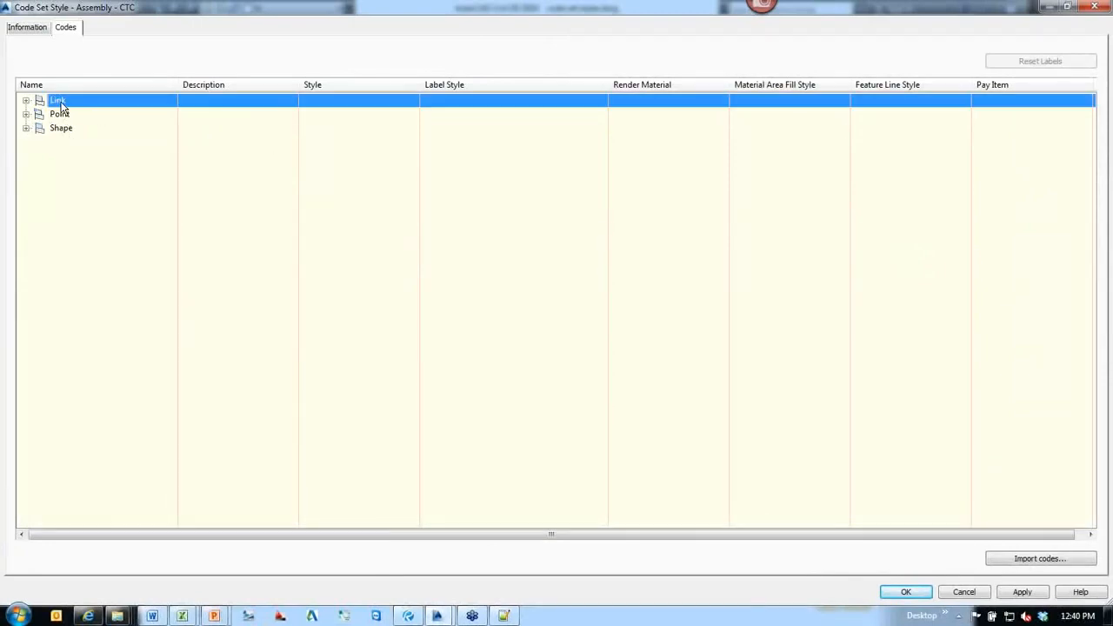
pyautogui.click(61, 115)
pyautogui.click(62, 129)
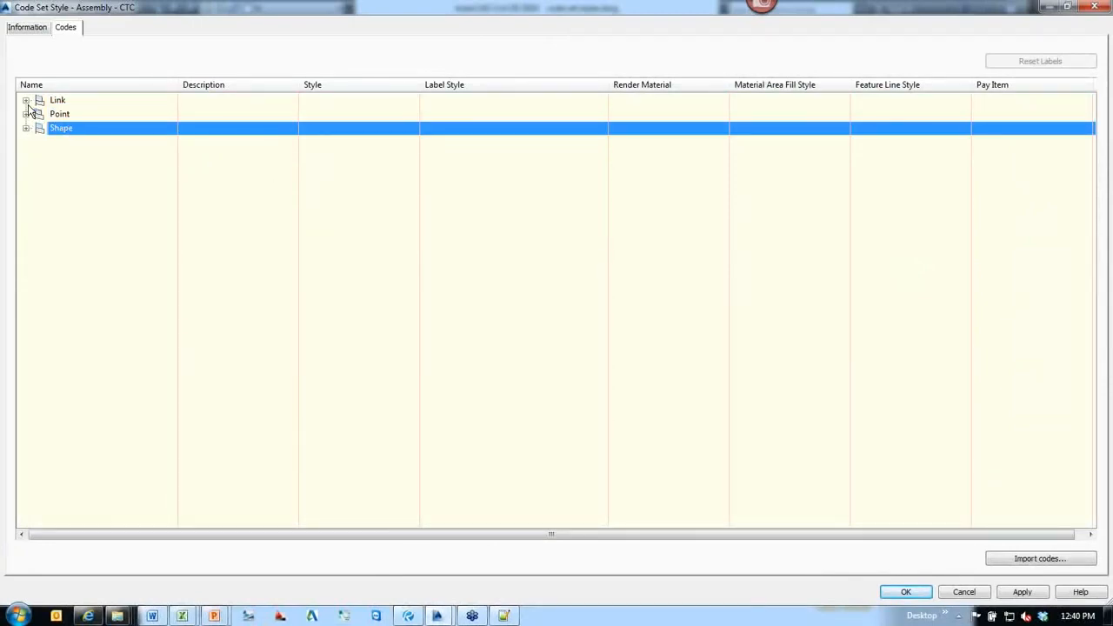
pyautogui.click(26, 101)
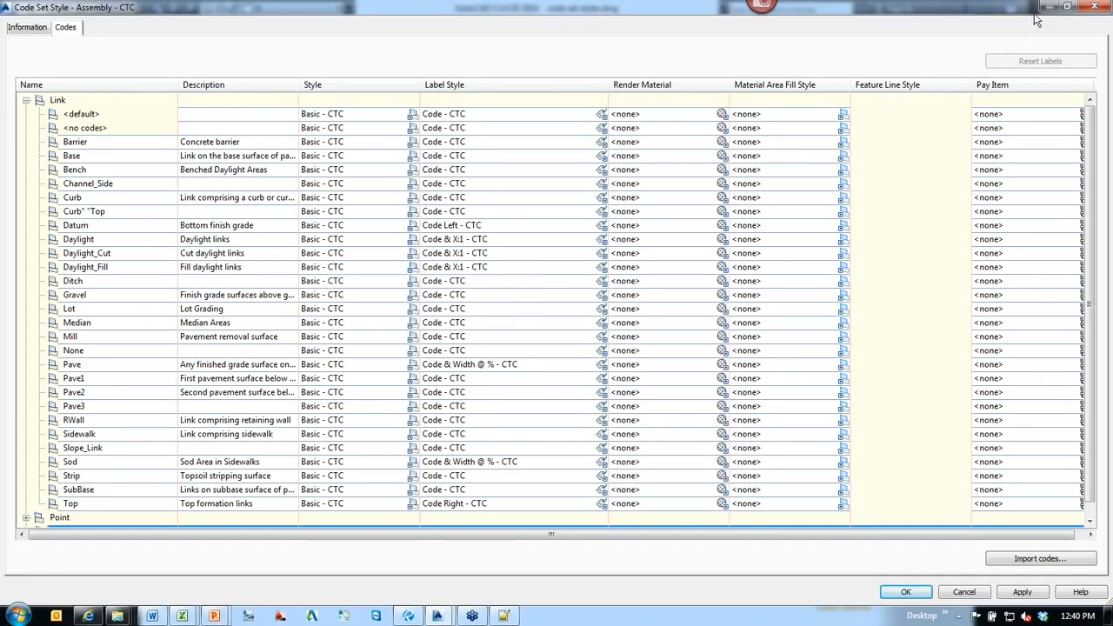
pyautogui.click(1070, 7)
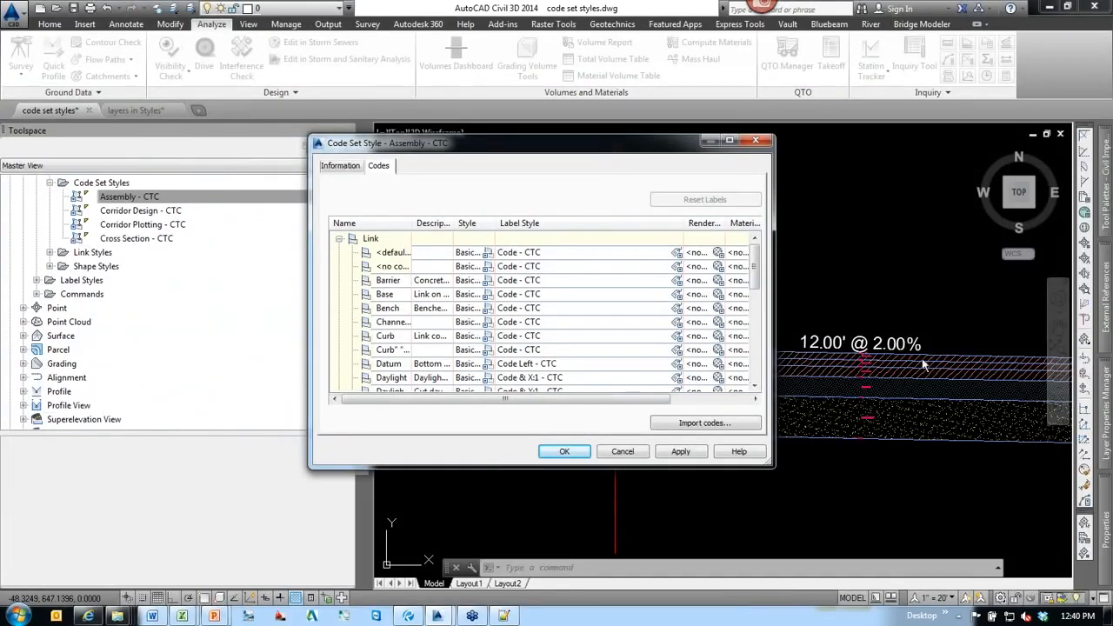
# Review the Datum link code's style assignments in the full code table, then shrink and move the dialog to uncover the assembly.
pyautogui.click(730, 140)
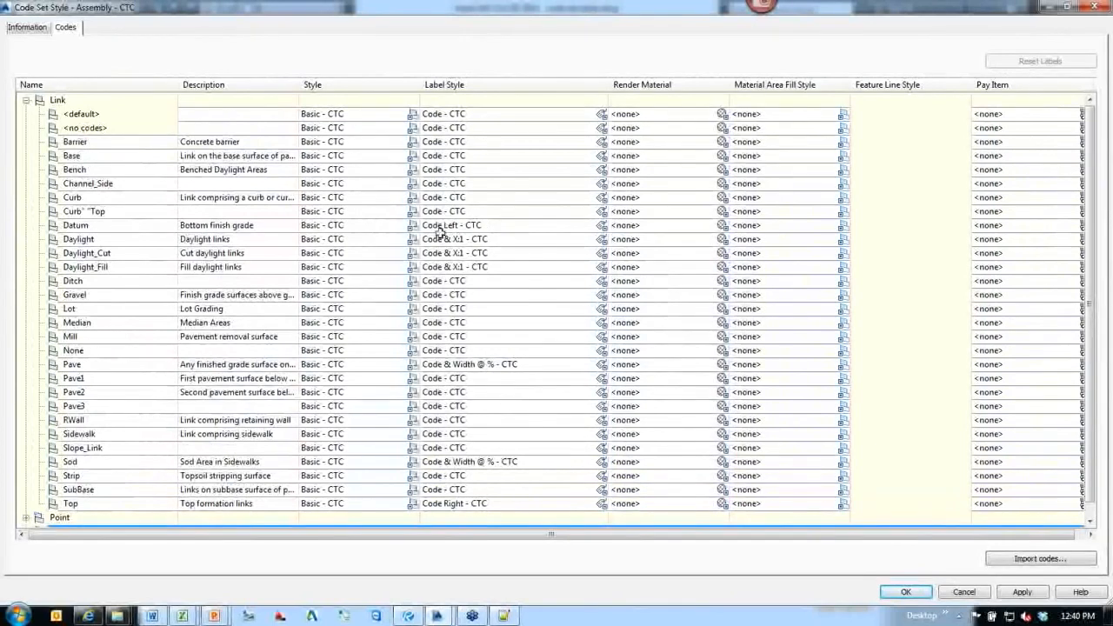
pyautogui.click(137, 225)
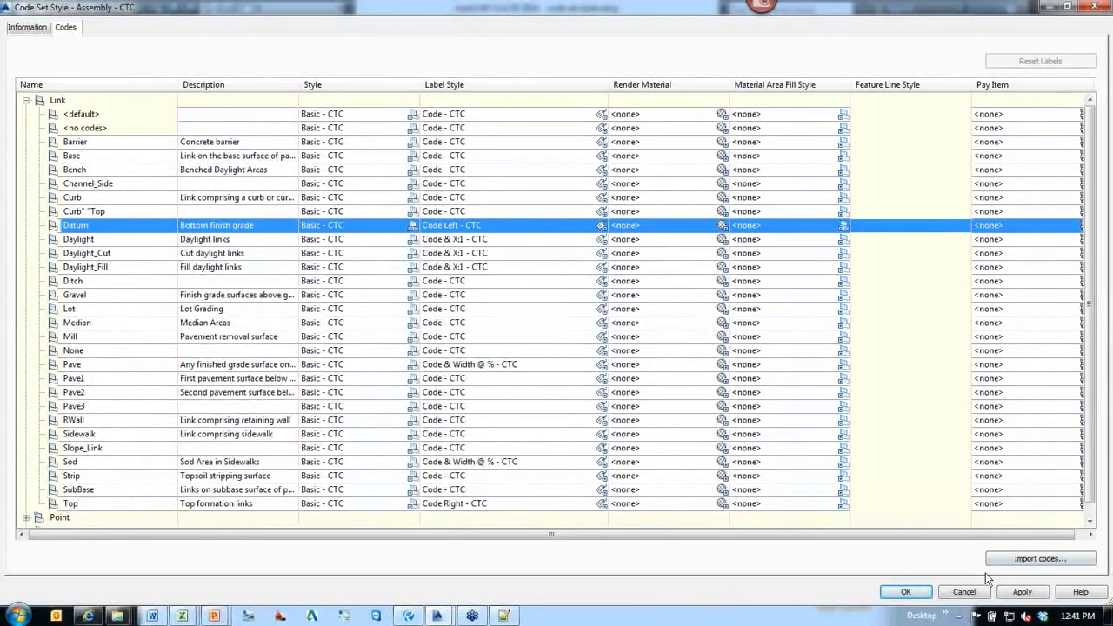
pyautogui.click(1067, 7)
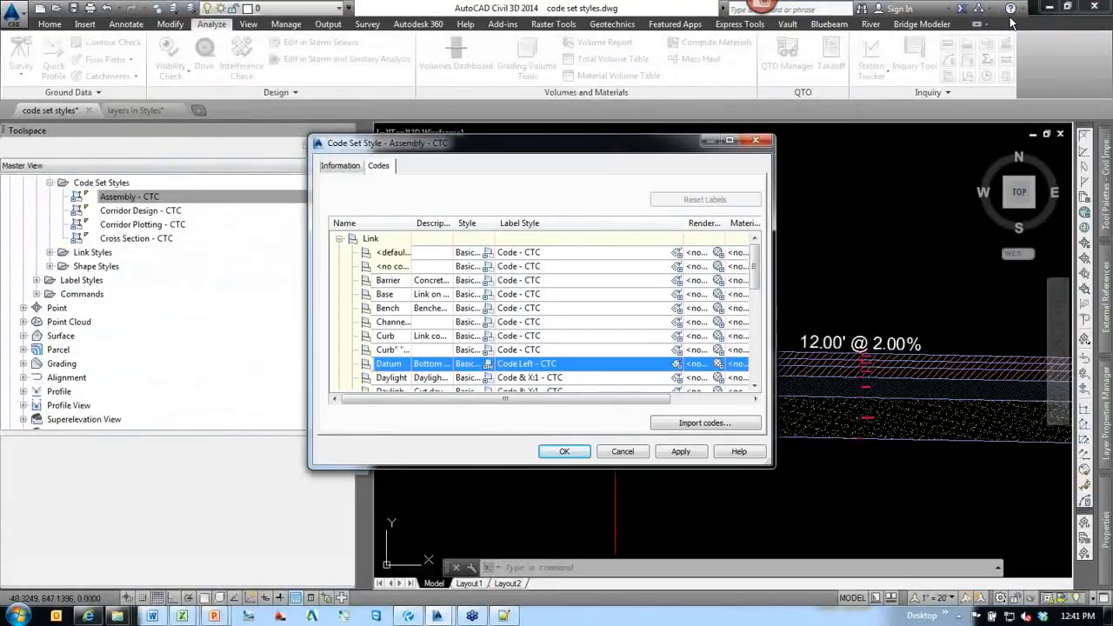
pyautogui.moveTo(665, 137); pyautogui.dragTo(393, 102)
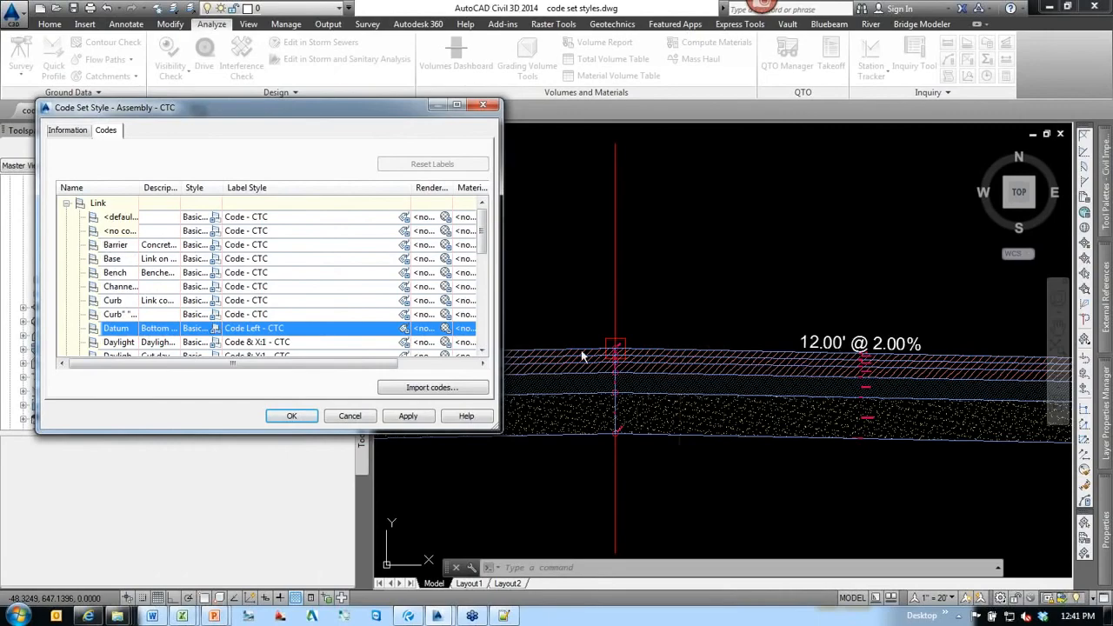
# Inspect the label style assigned to the Datum link code, then leave the code set style without changes.
pyautogui.click(458, 106)
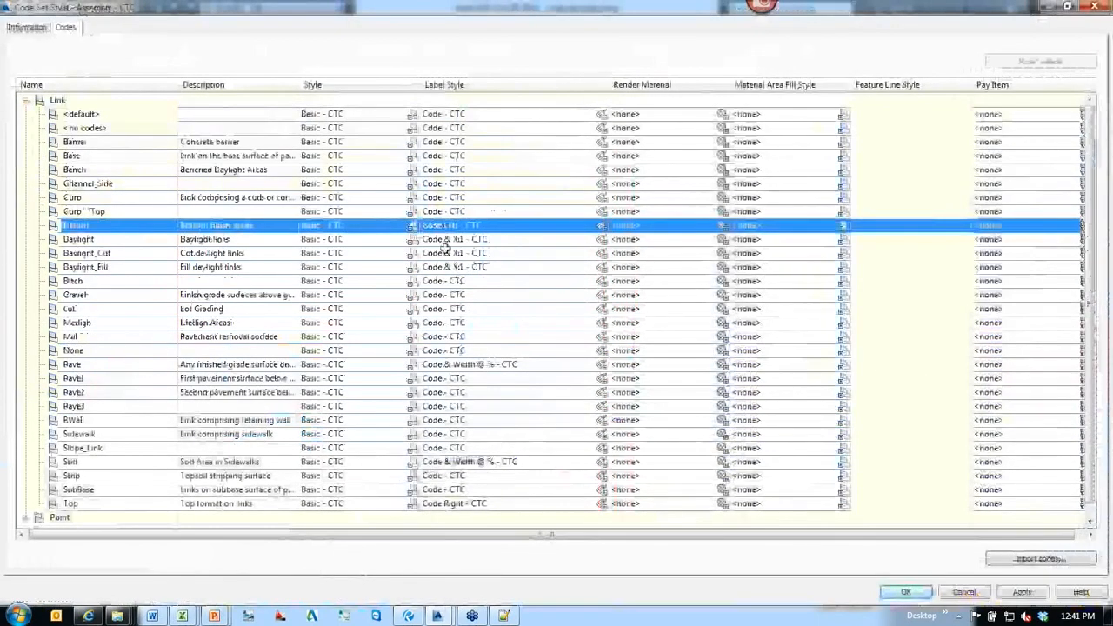
pyautogui.click(601, 228)
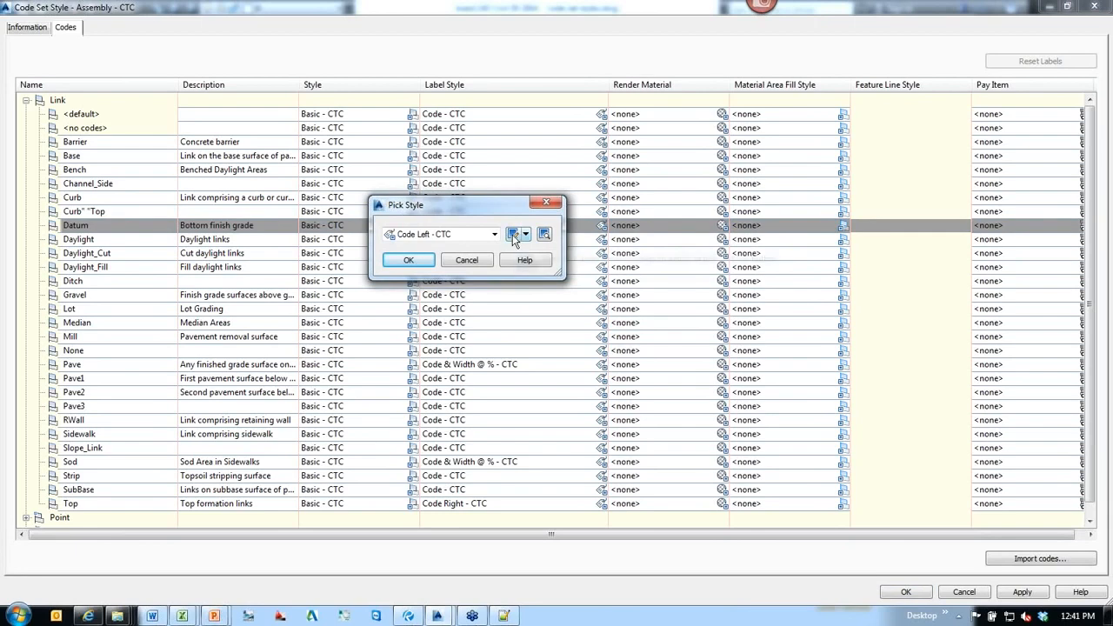
pyautogui.click(468, 261)
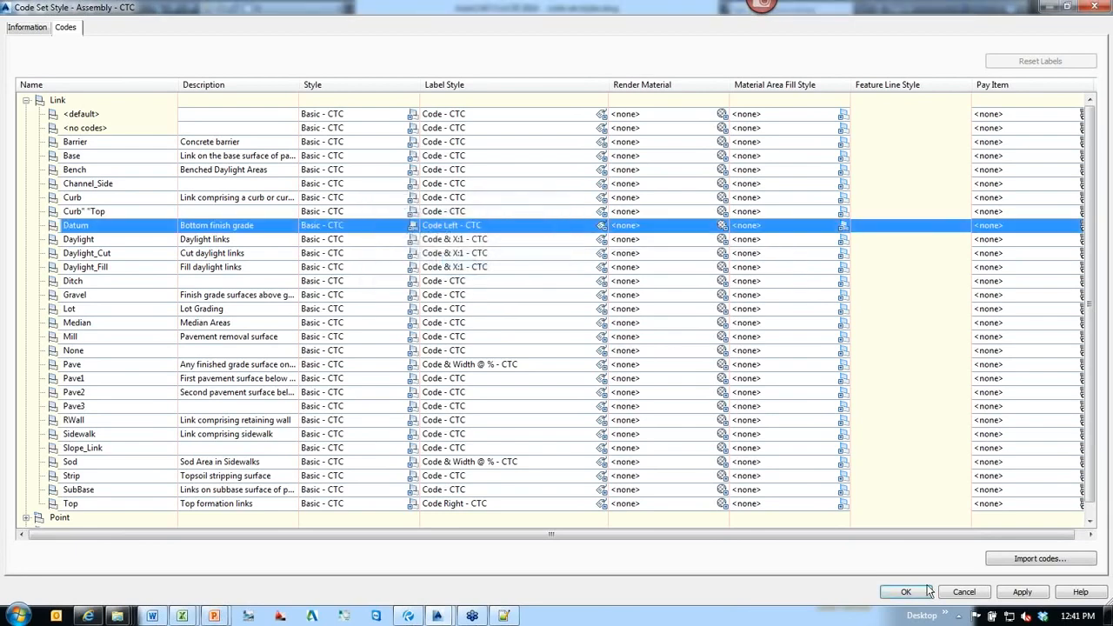
pyautogui.click(961, 594)
# Set the annotation scale to 1" = 30' and check the lane's width and slope label against the rest of the assembly.
pyautogui.moveTo(894, 456); pyautogui.dragTo(753, 392, button='middle')
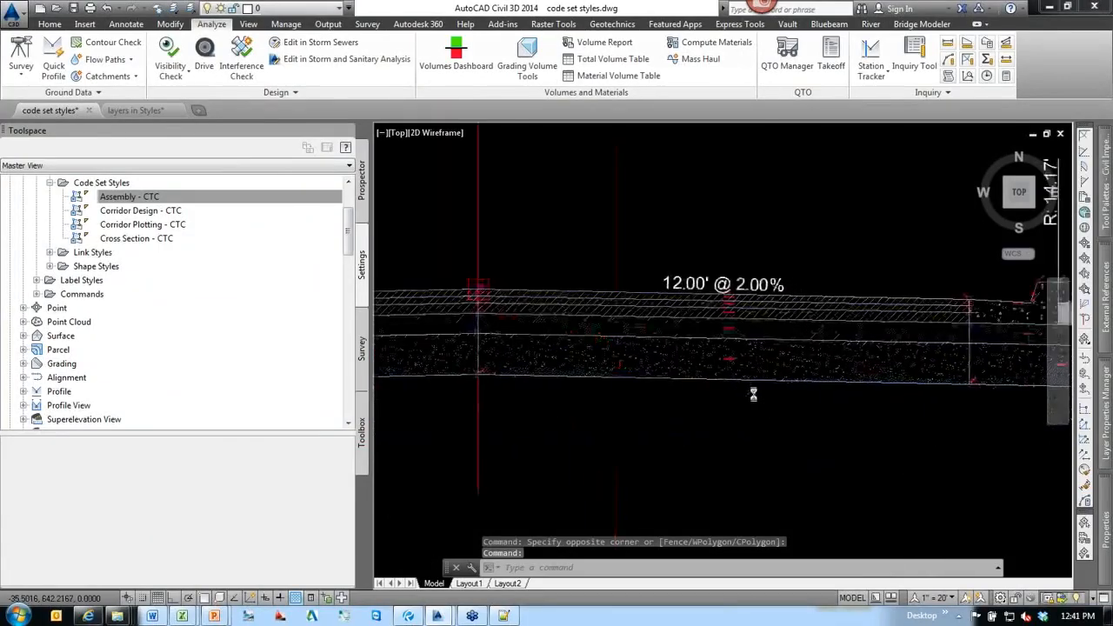
pyautogui.click(937, 597)
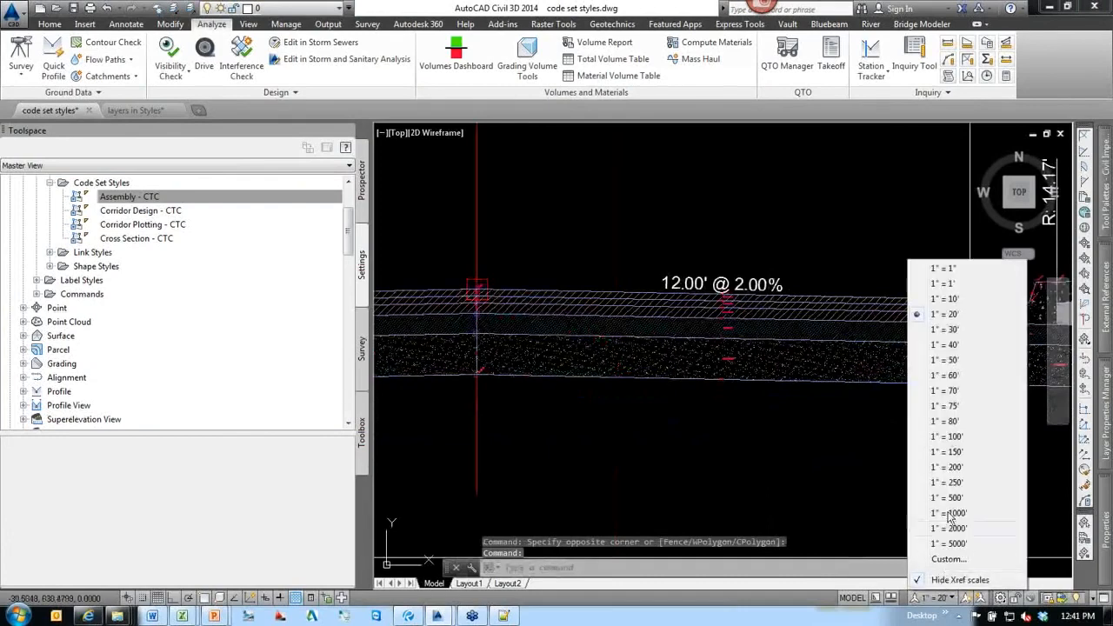
pyautogui.click(950, 330)
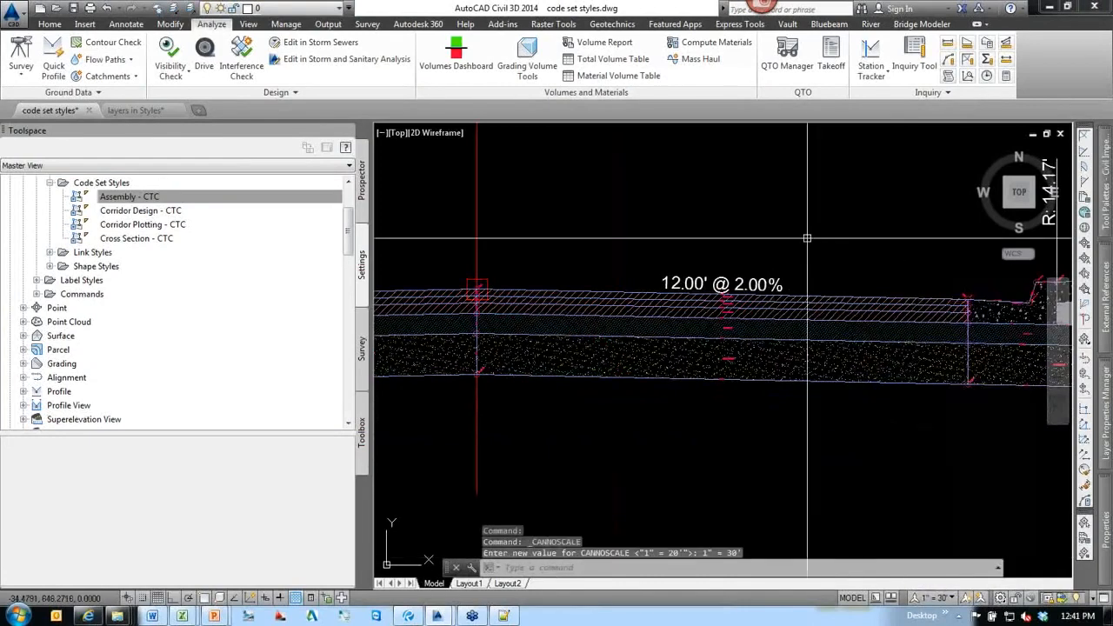
pyautogui.moveTo(763, 331); pyautogui.dragTo(701, 337, button='middle')
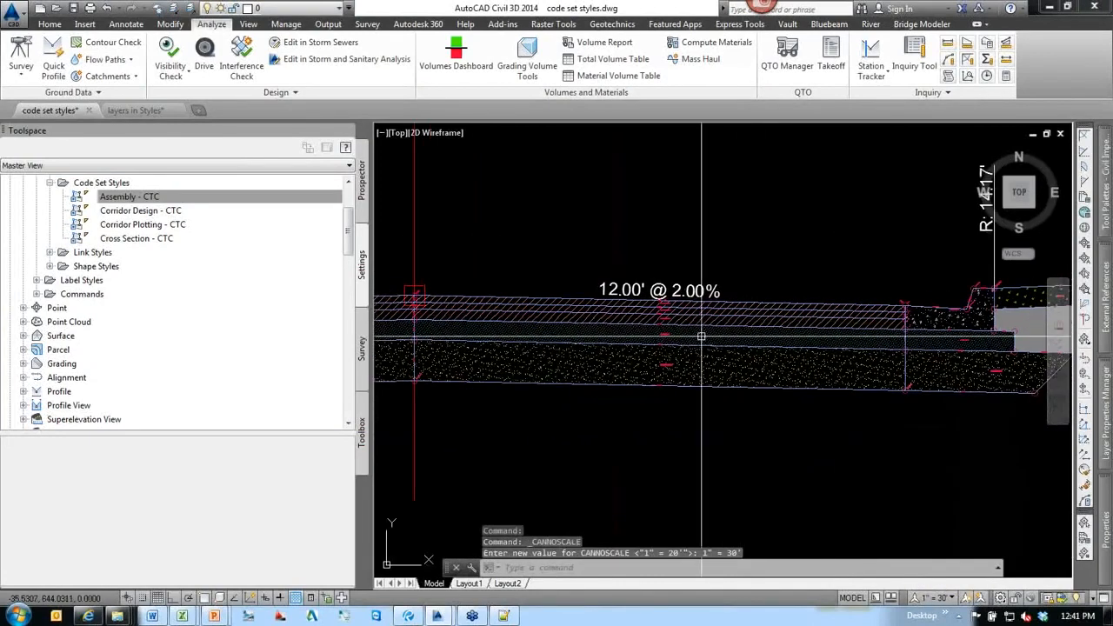
pyautogui.click(758, 267)
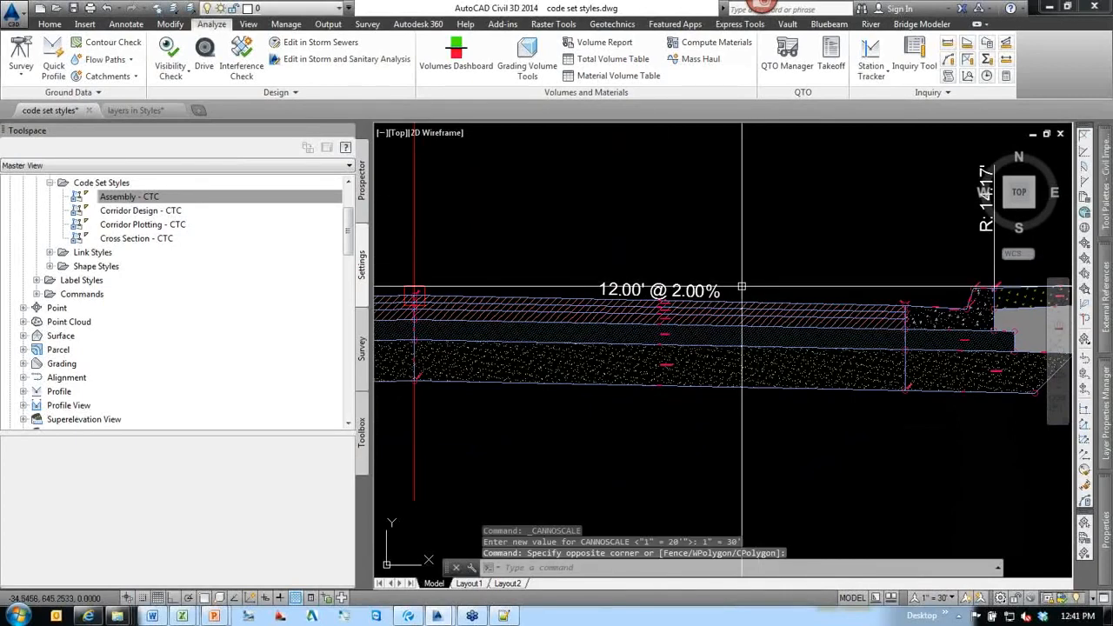
pyautogui.scroll(3, 759, 266)
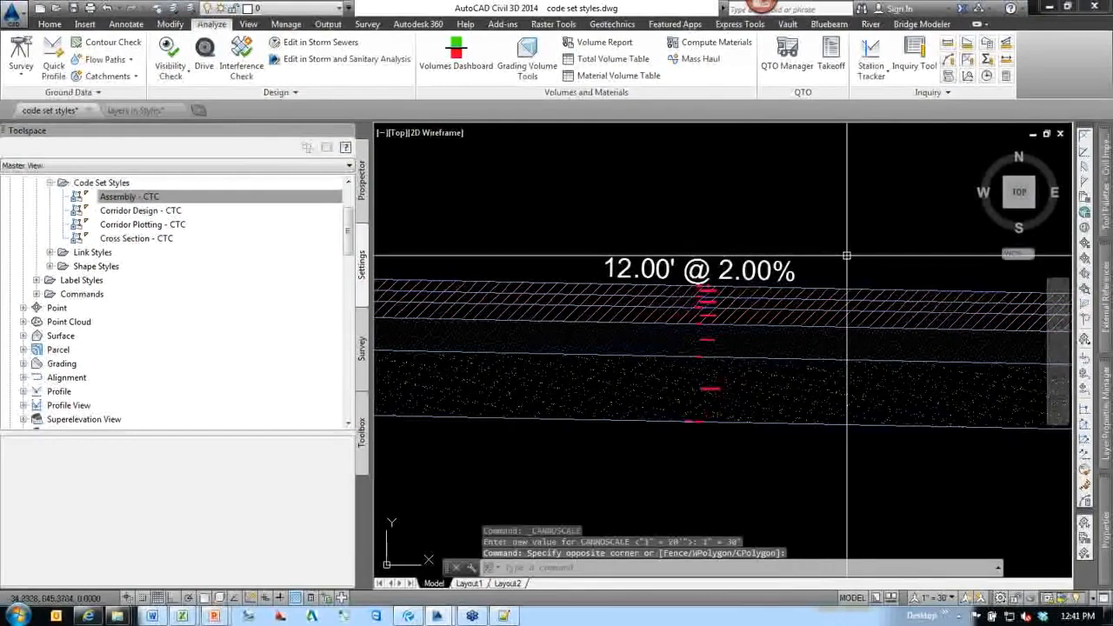
pyautogui.moveTo(847, 256); pyautogui.dragTo(790, 254, button='middle')
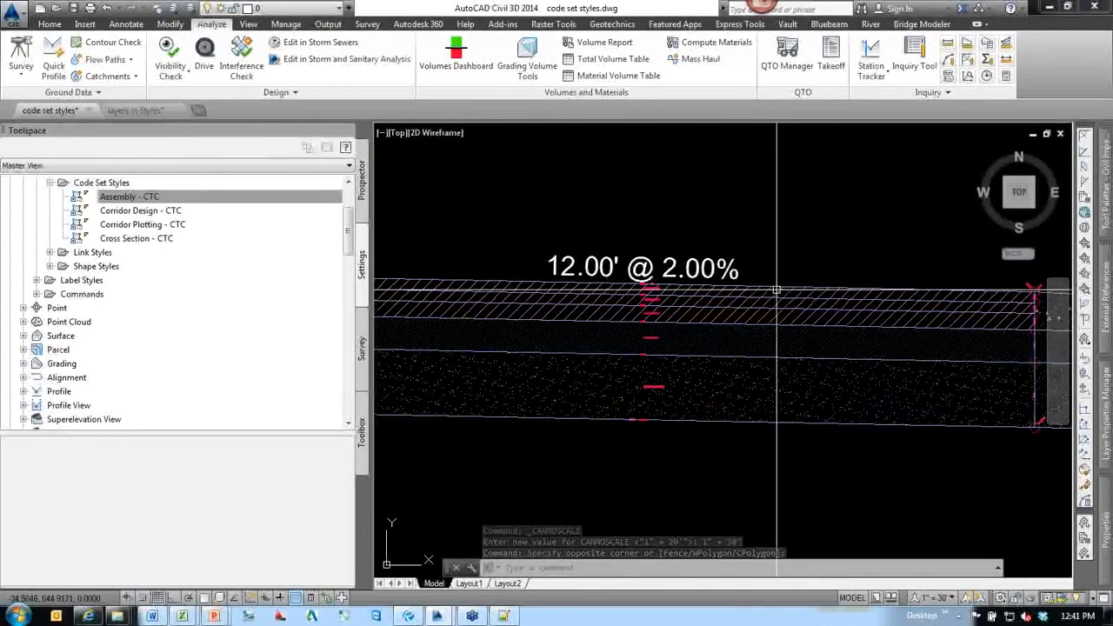
pyautogui.scroll(-5, 641, 313)
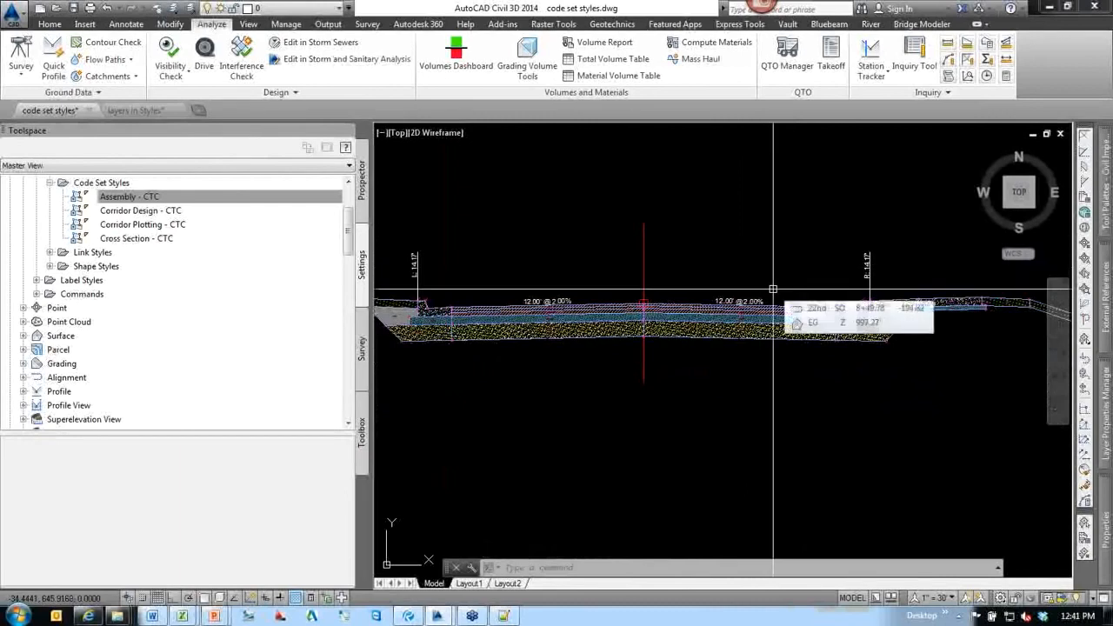
pyautogui.scroll(6, 748, 304)
pyautogui.moveTo(808, 208); pyautogui.dragTo(723, 251, button='middle')
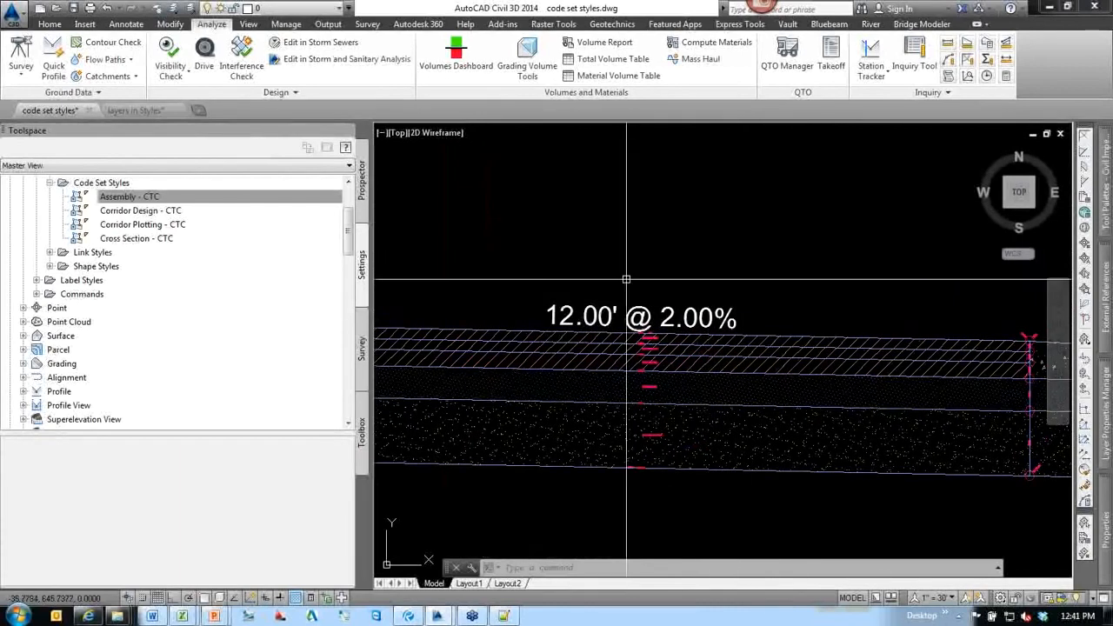
# Reopen the Assembly - CTC code set style and open the Datum link's Code Left - CTC label style for editing.
pyautogui.rightClick(129, 199)
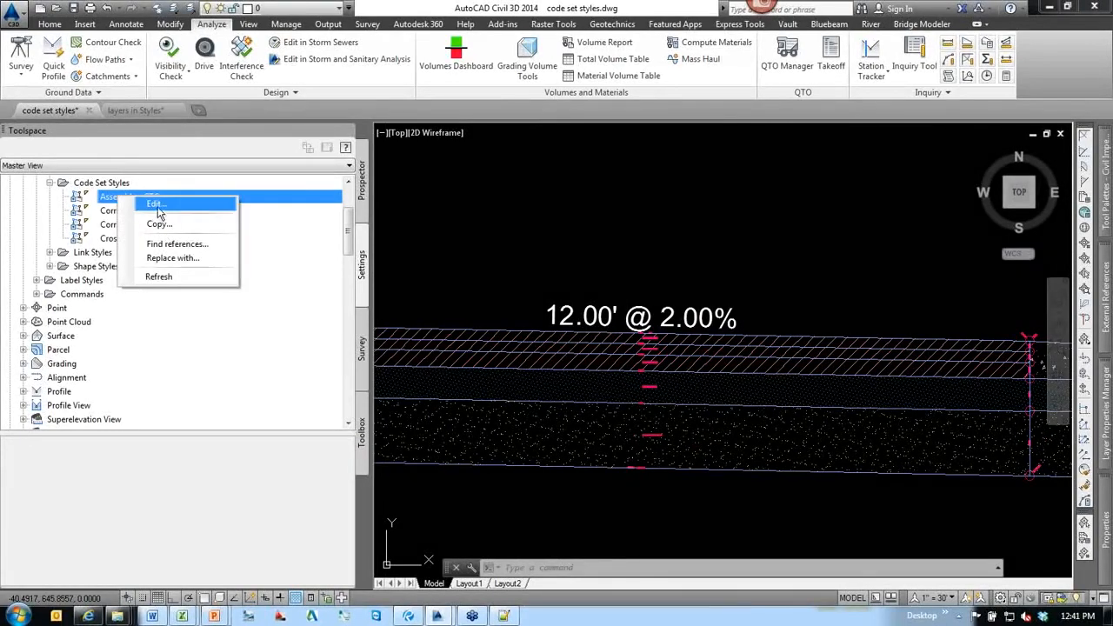
pyautogui.click(156, 207)
pyautogui.click(456, 106)
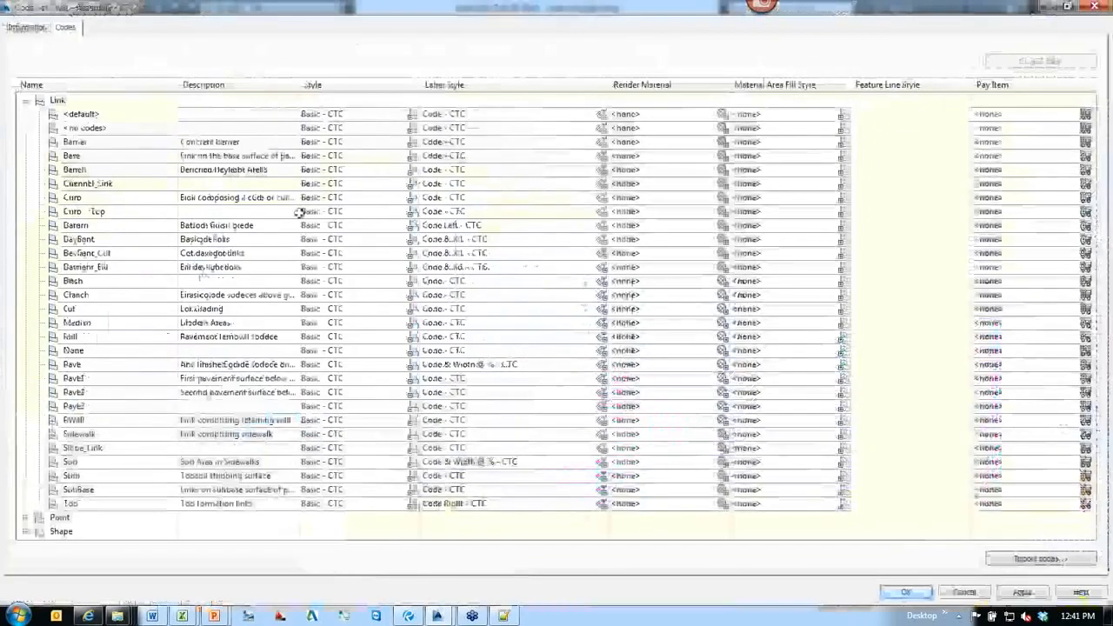
pyautogui.click(101, 296)
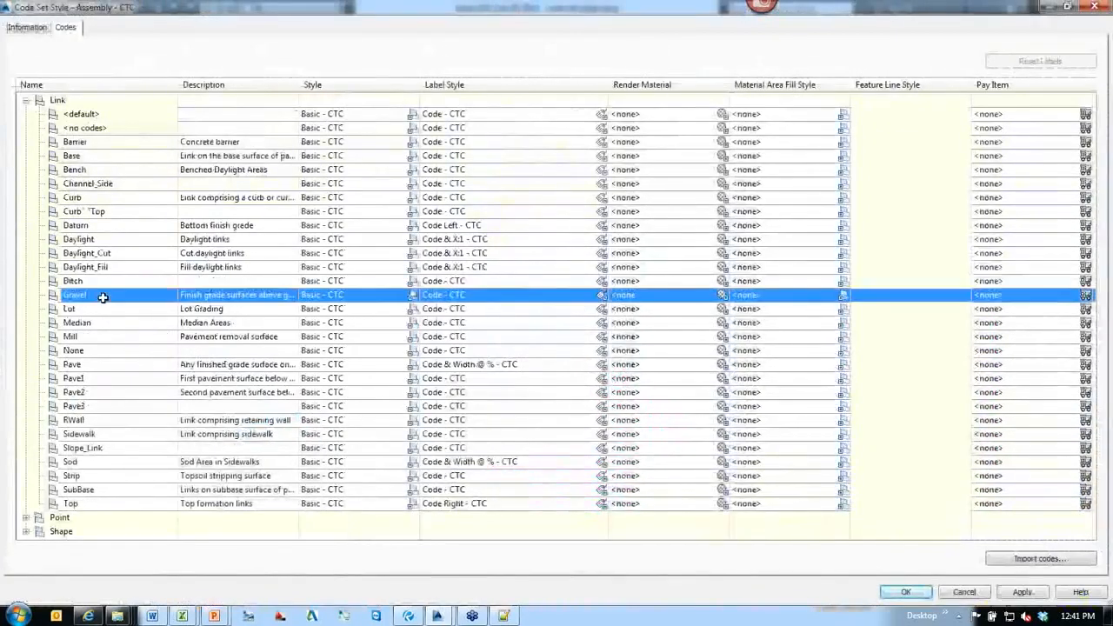
pyautogui.click(470, 226)
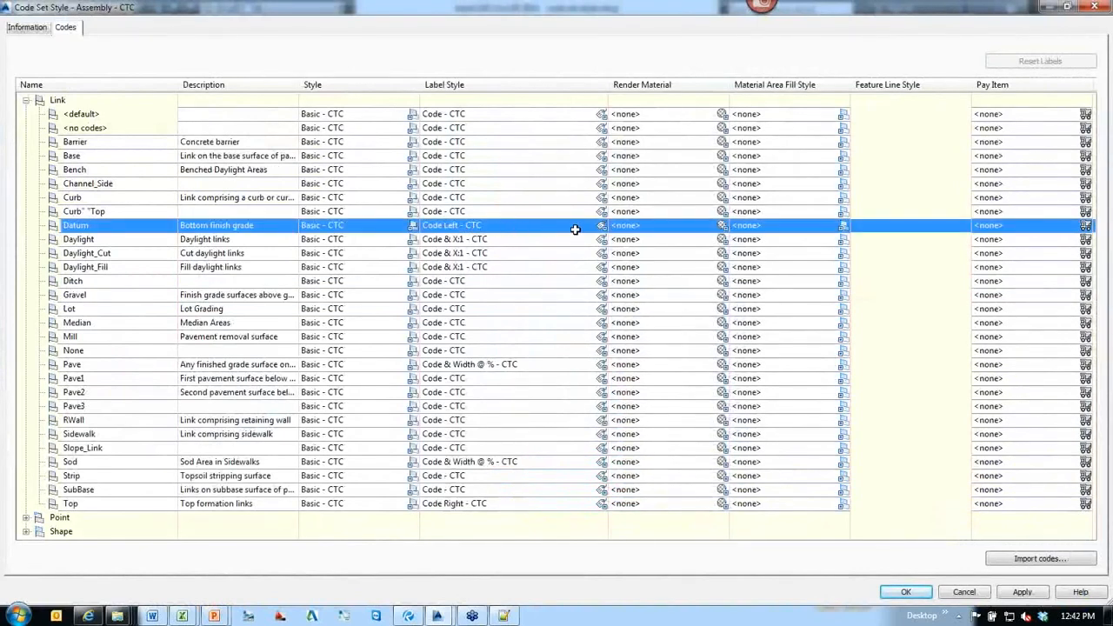
pyautogui.click(601, 226)
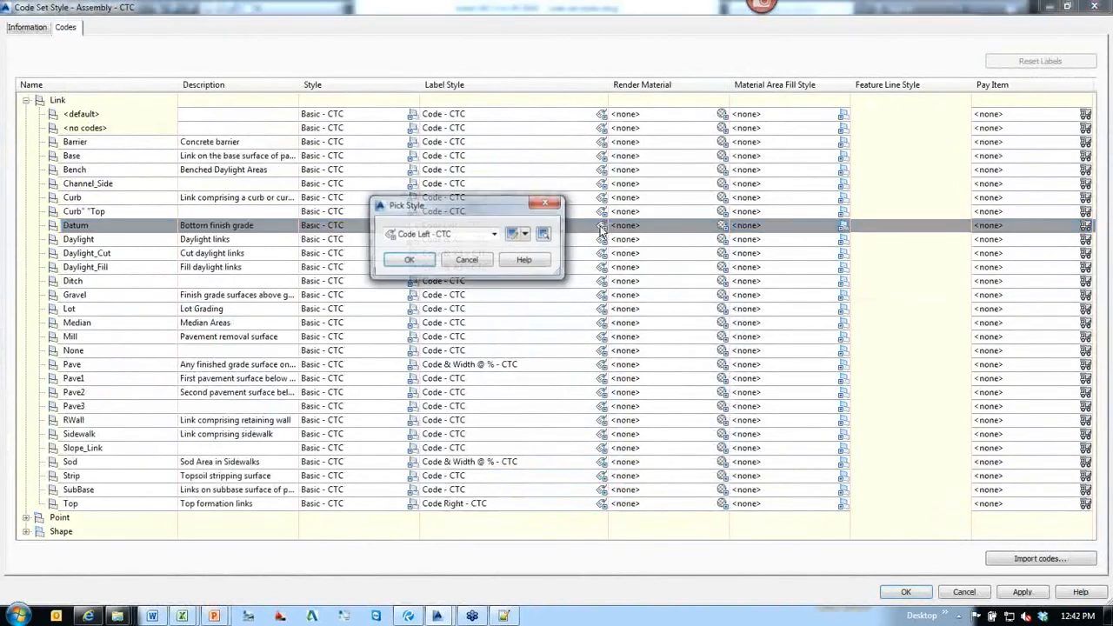
pyautogui.click(514, 234)
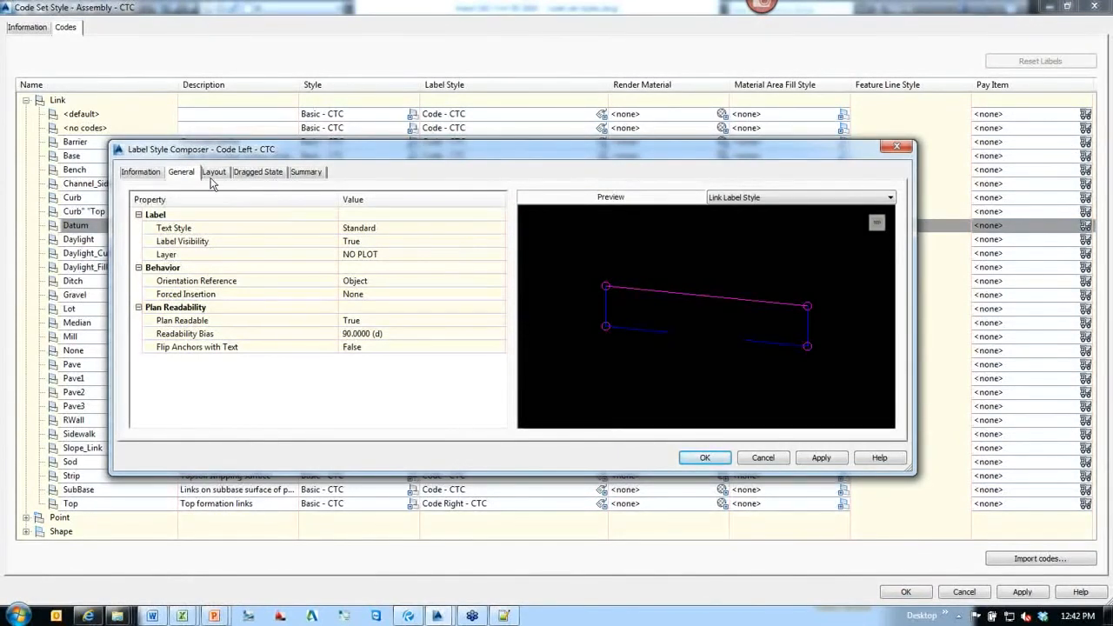
# Review the text height expression choices in the Code Left - CTC label layout, then cancel out of all the style dialogs.
pyautogui.click(213, 173)
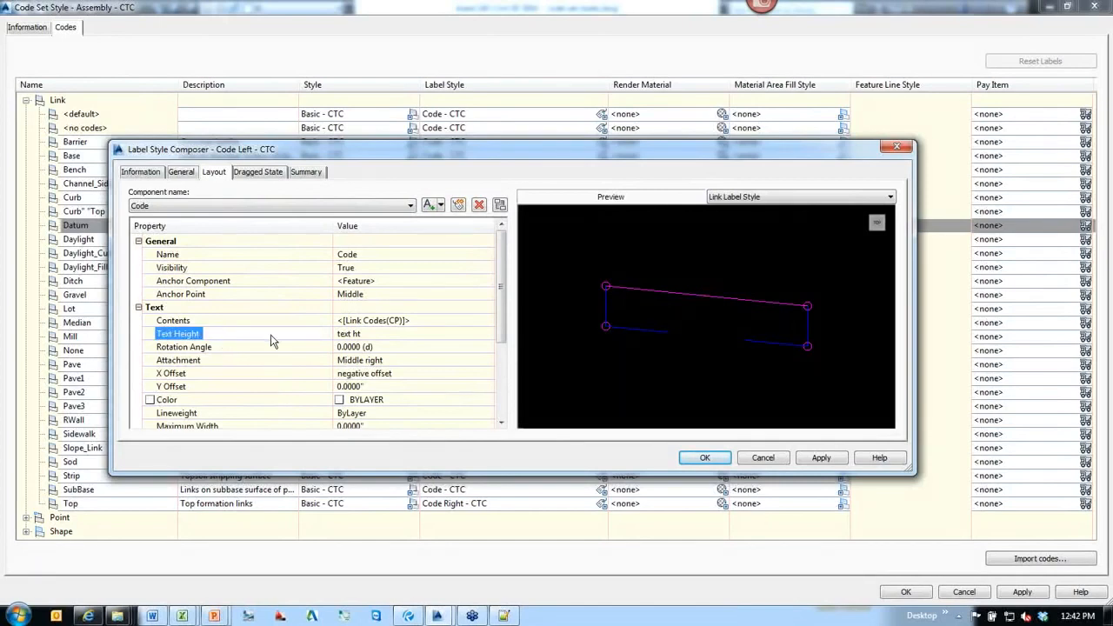
pyautogui.click(399, 338)
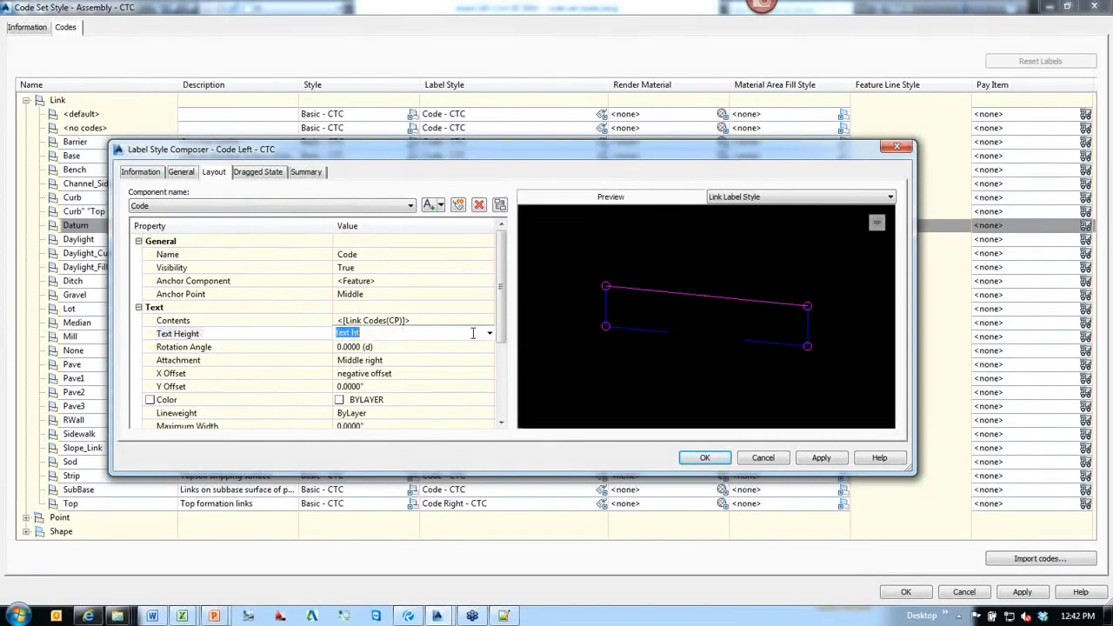
pyautogui.click(489, 337)
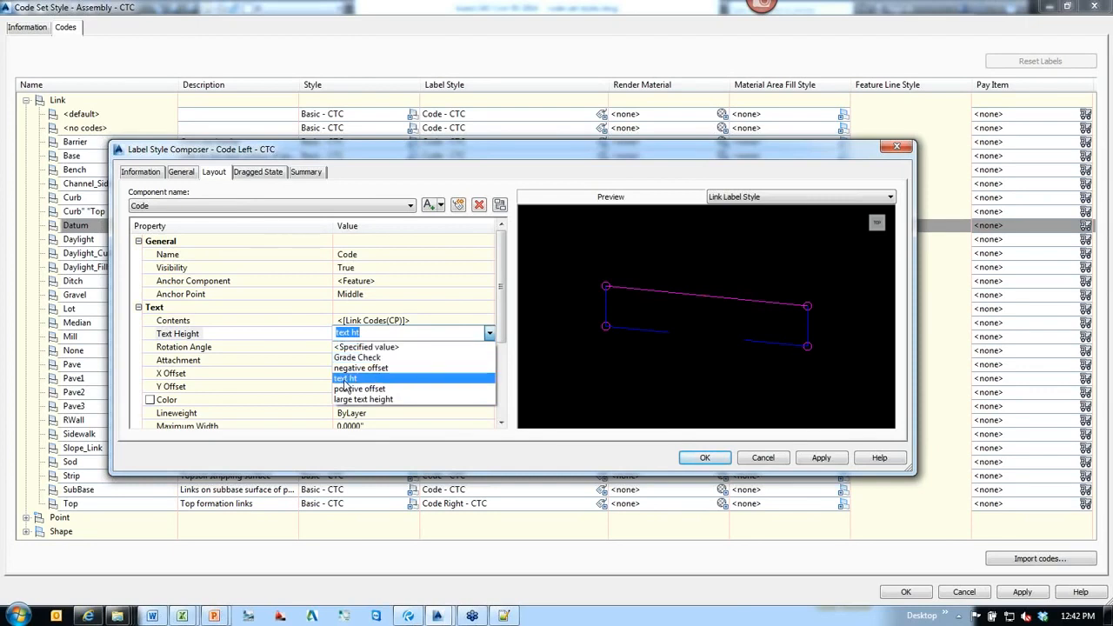
pyautogui.click(280, 337)
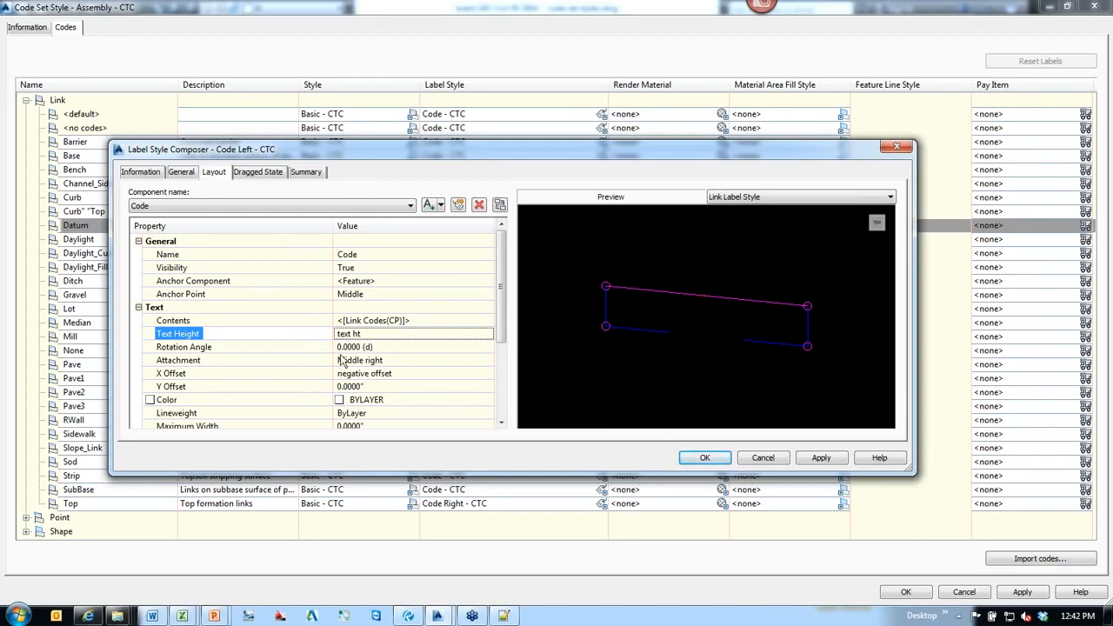
pyautogui.click(760, 459)
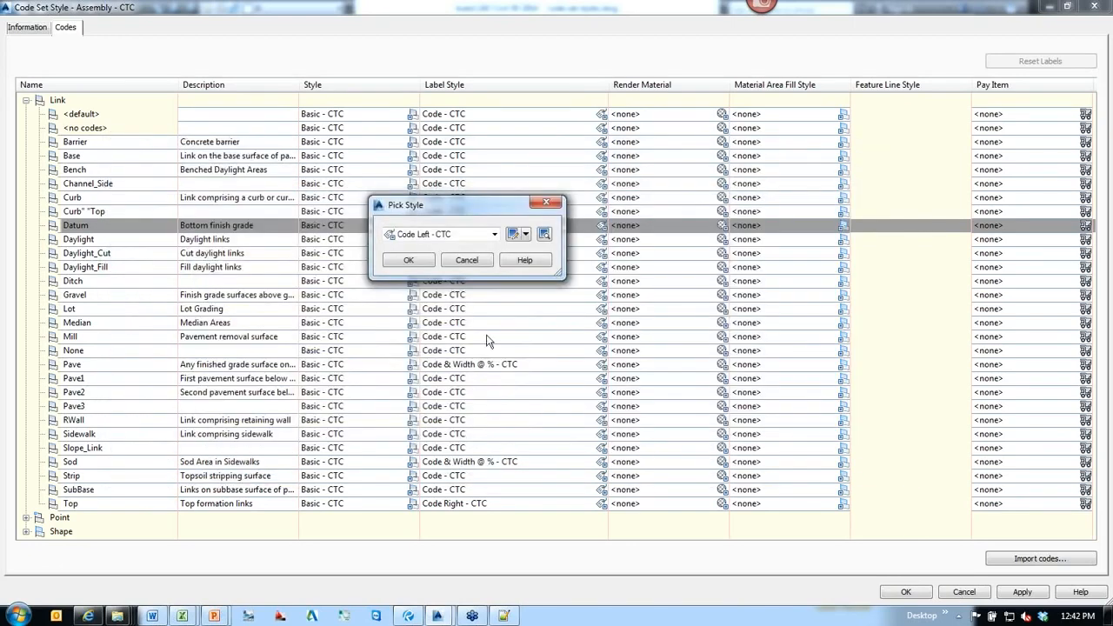
pyautogui.click(464, 265)
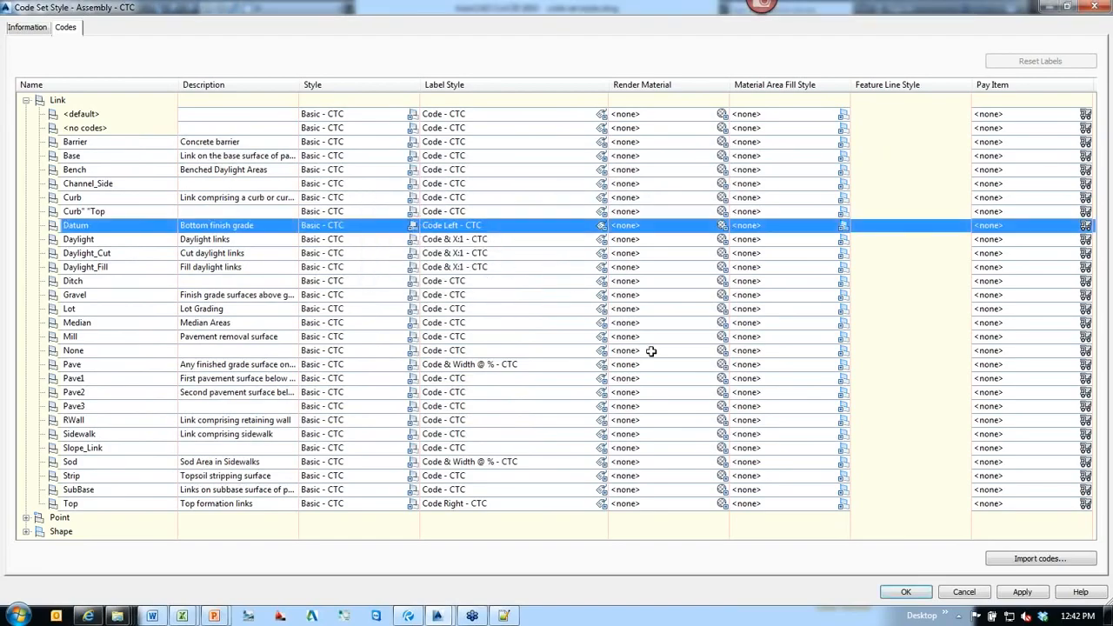
pyautogui.click(964, 592)
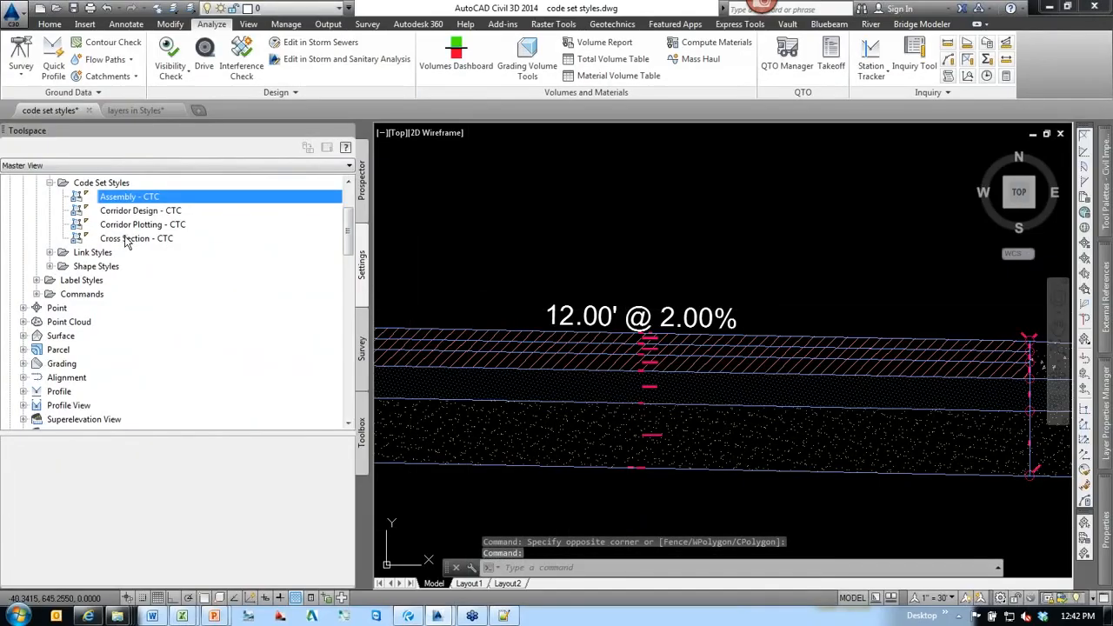
# Expand the general Label Styles in the settings tree to show the Link label styles and their Expressions collection.
pyautogui.click(93, 252)
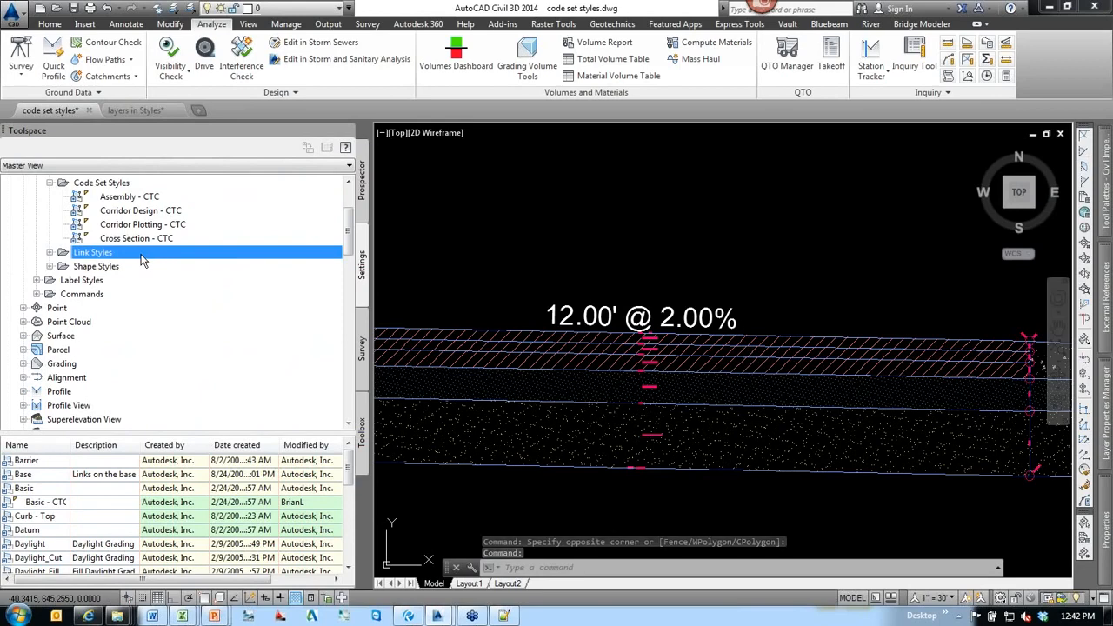
pyautogui.scroll(2, 148, 265)
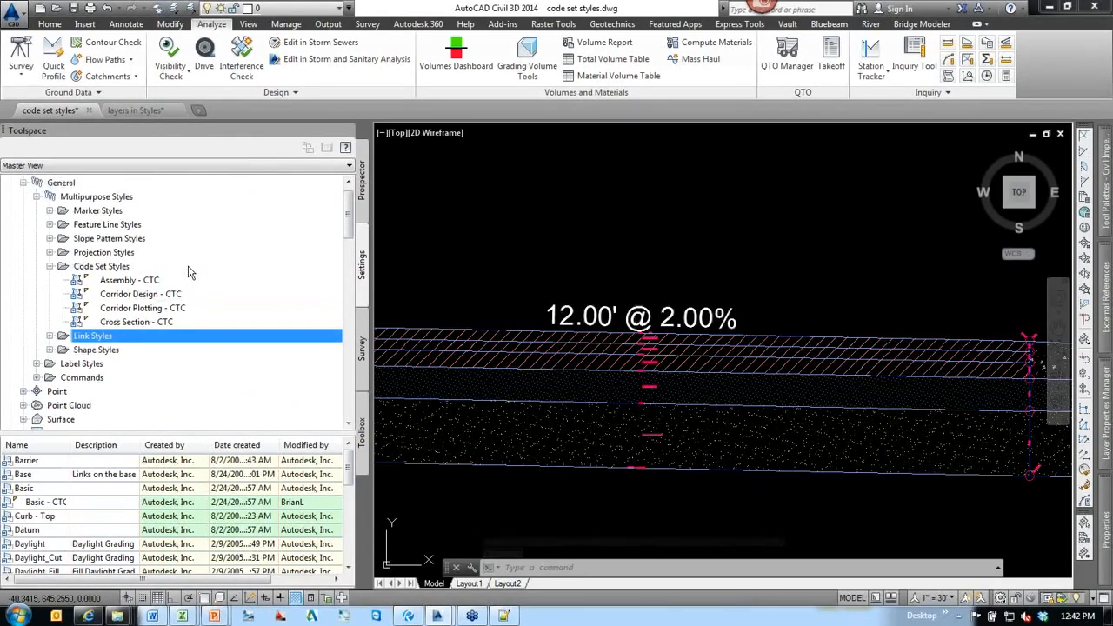
pyautogui.click(36, 363)
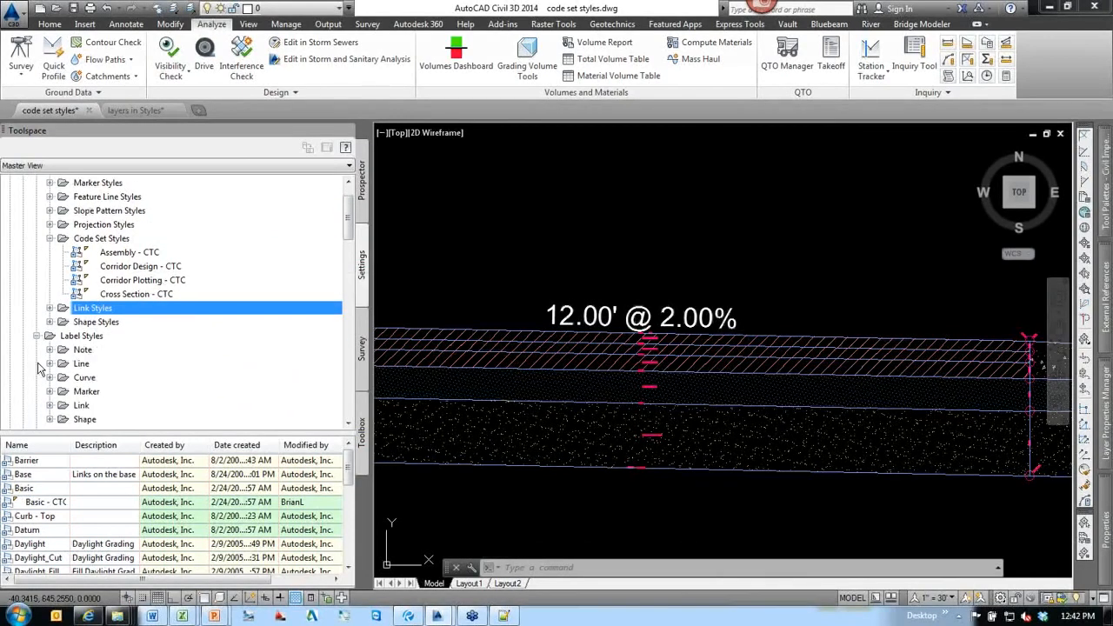
pyautogui.scroll(-2, 100, 343)
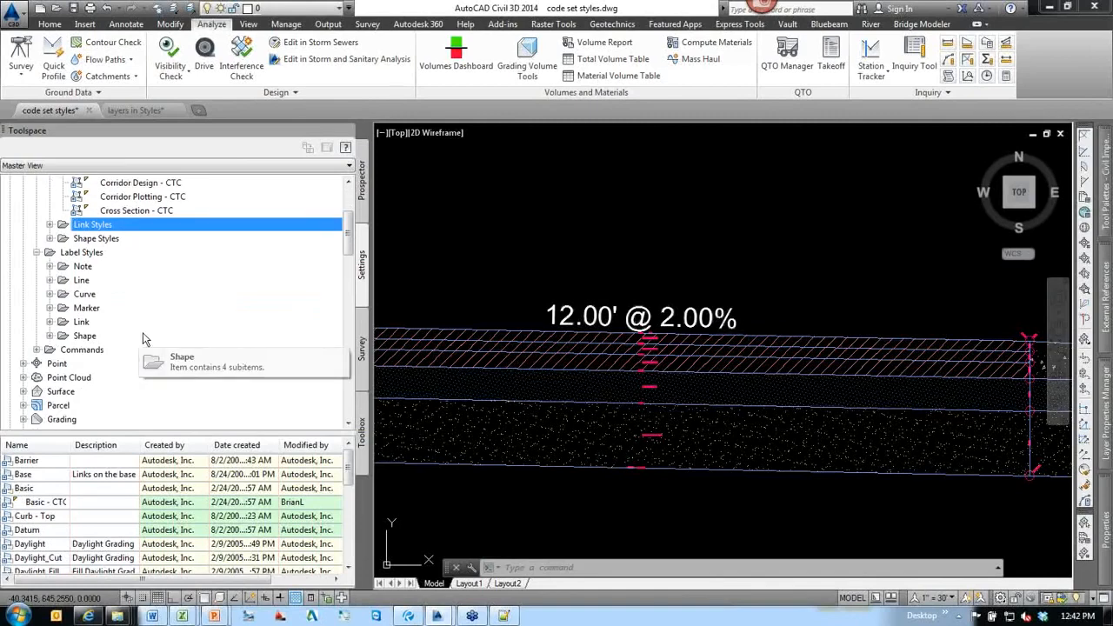
pyautogui.click(50, 321)
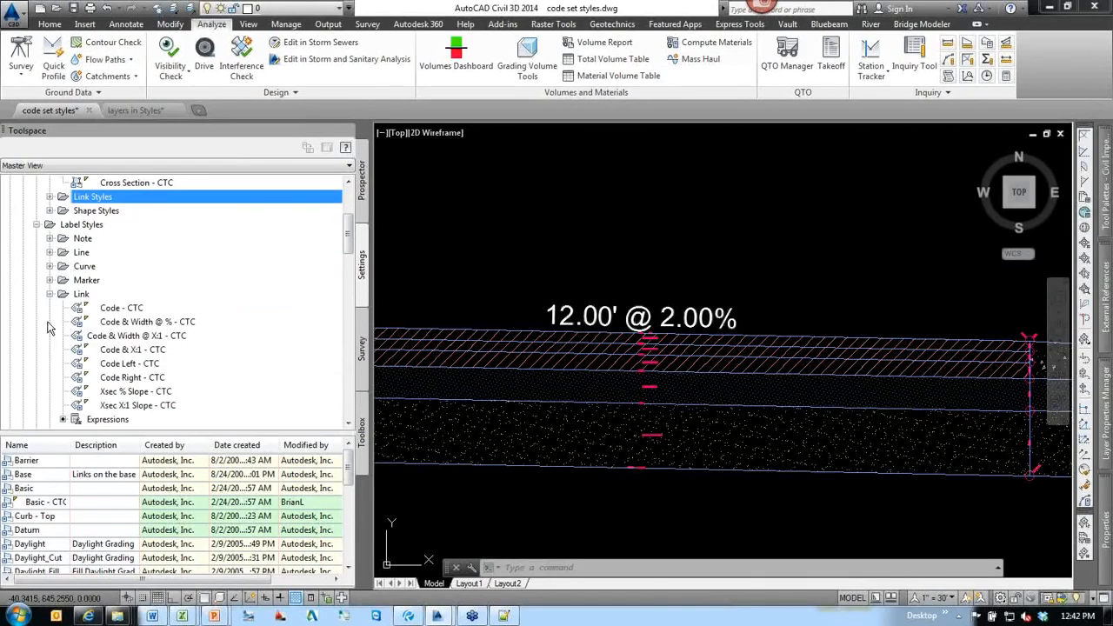
pyautogui.scroll(-1, 70, 322)
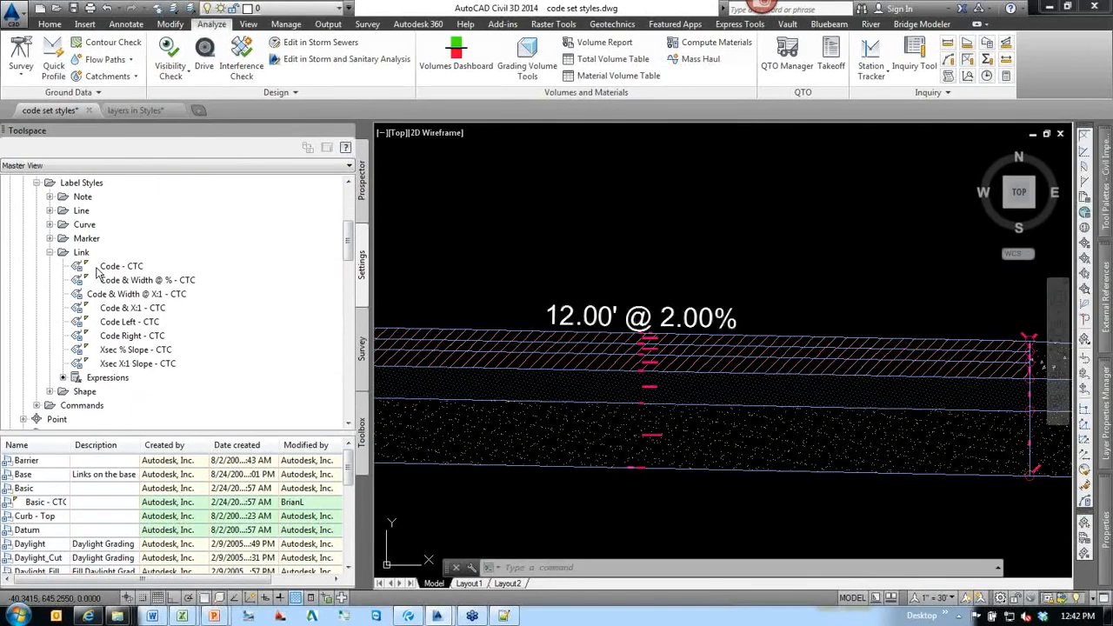
# List the Link label style expressions and open the text ht expression for editing.
pyautogui.scroll(-1, 142, 375)
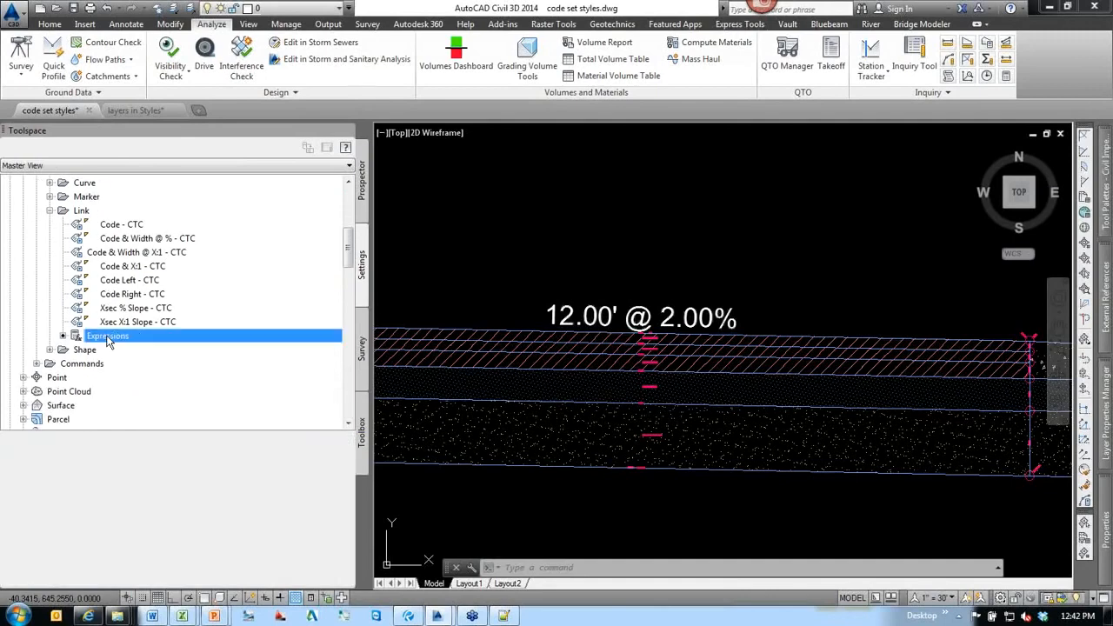
pyautogui.click(120, 335)
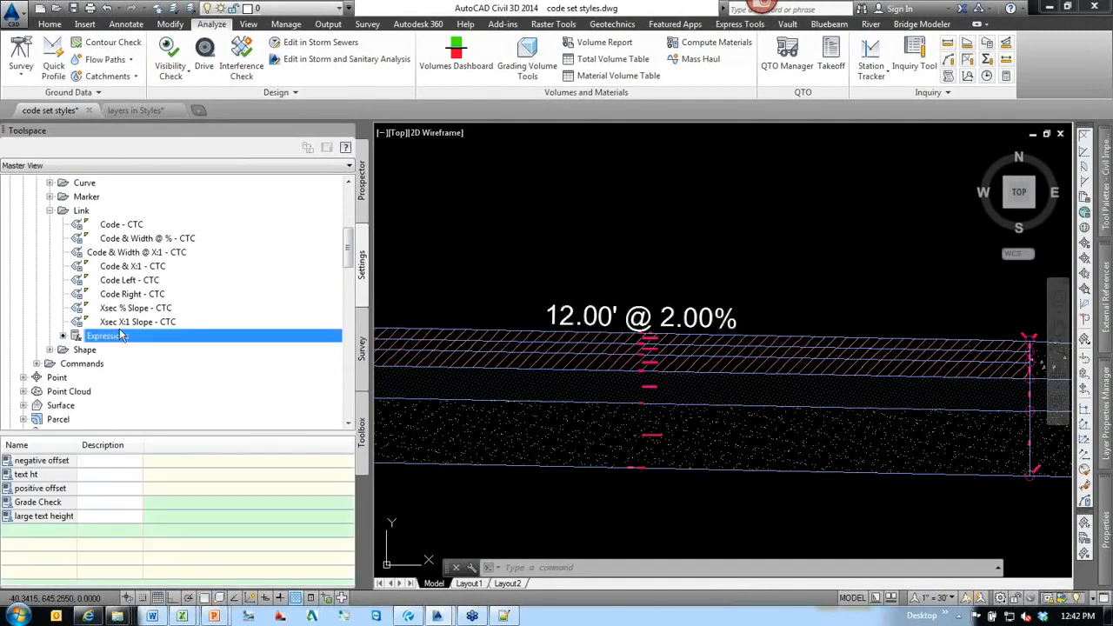
pyautogui.click(29, 480)
pyautogui.rightClick(31, 479)
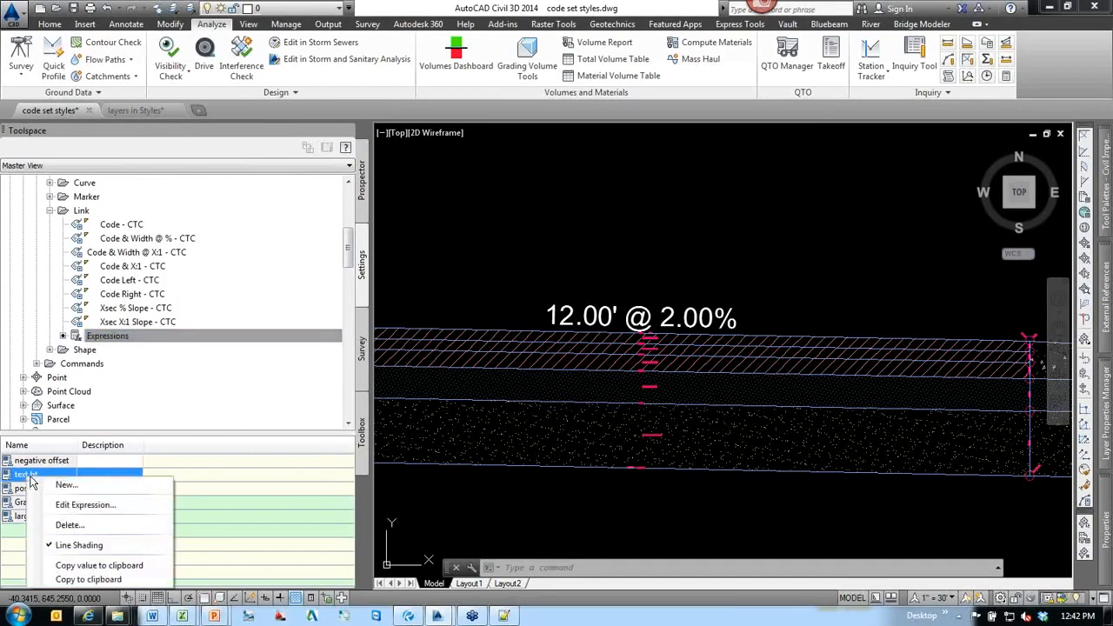
pyautogui.click(80, 503)
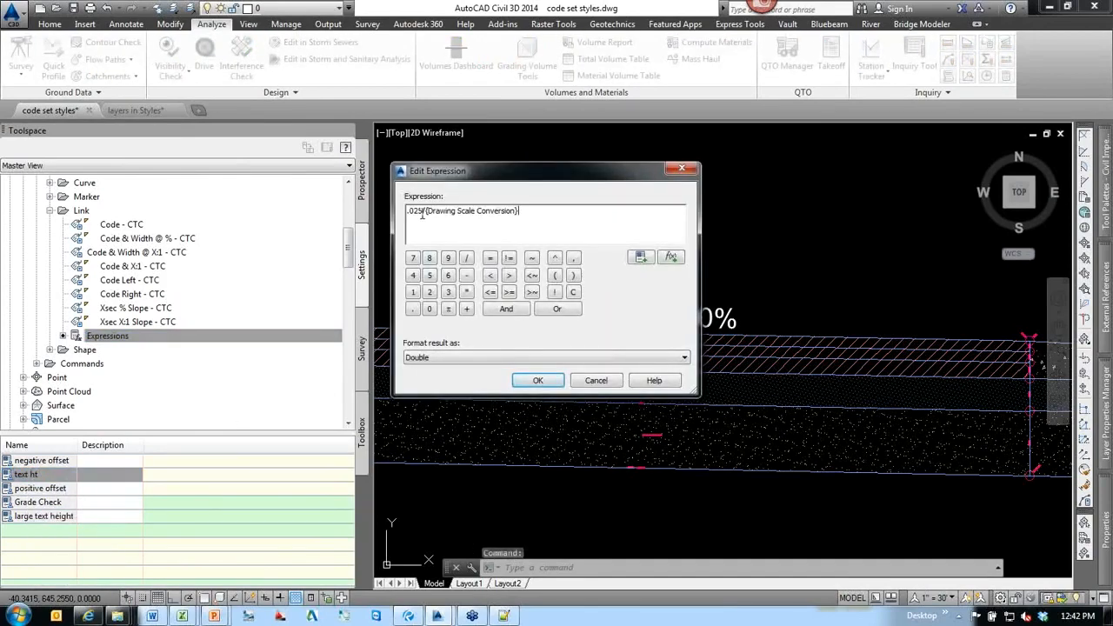
pyautogui.moveTo(511, 173); pyautogui.dragTo(276, 151)
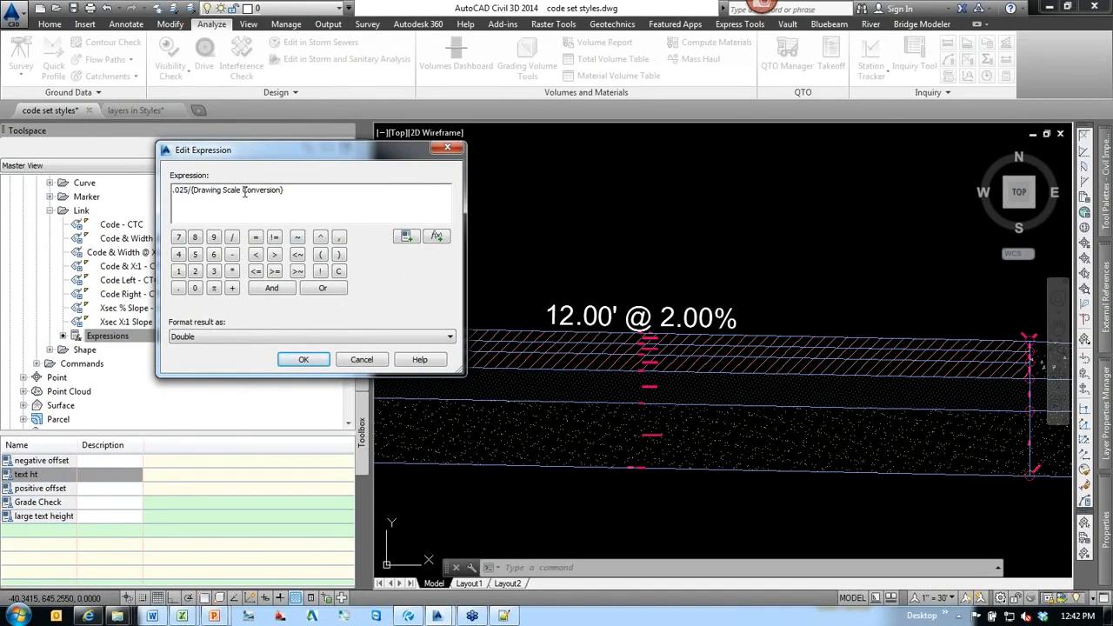
# Review the functions and properties available for the text ht expression, cancel the edit, and collapse the Link label styles.
pyautogui.click(406, 237)
pyautogui.click(437, 237)
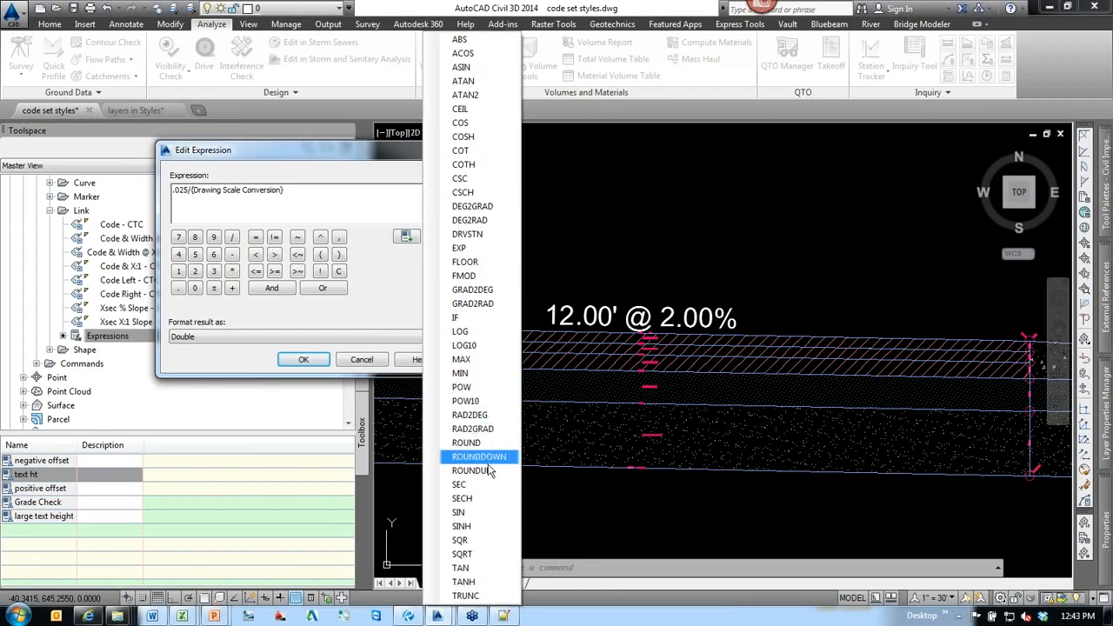
pyautogui.click(408, 237)
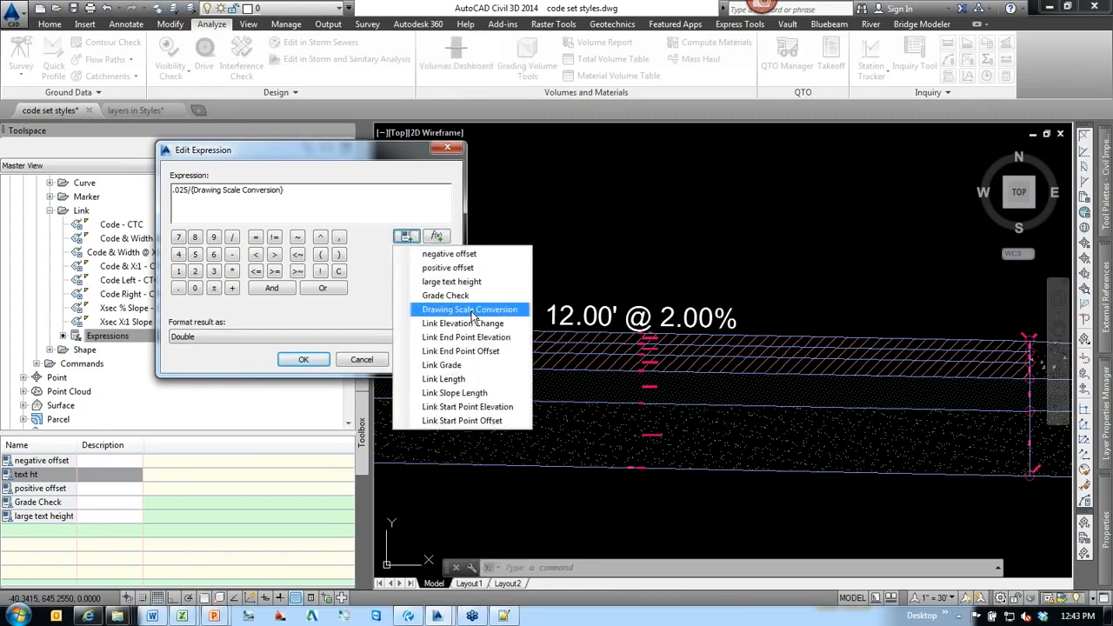
pyautogui.click(374, 286)
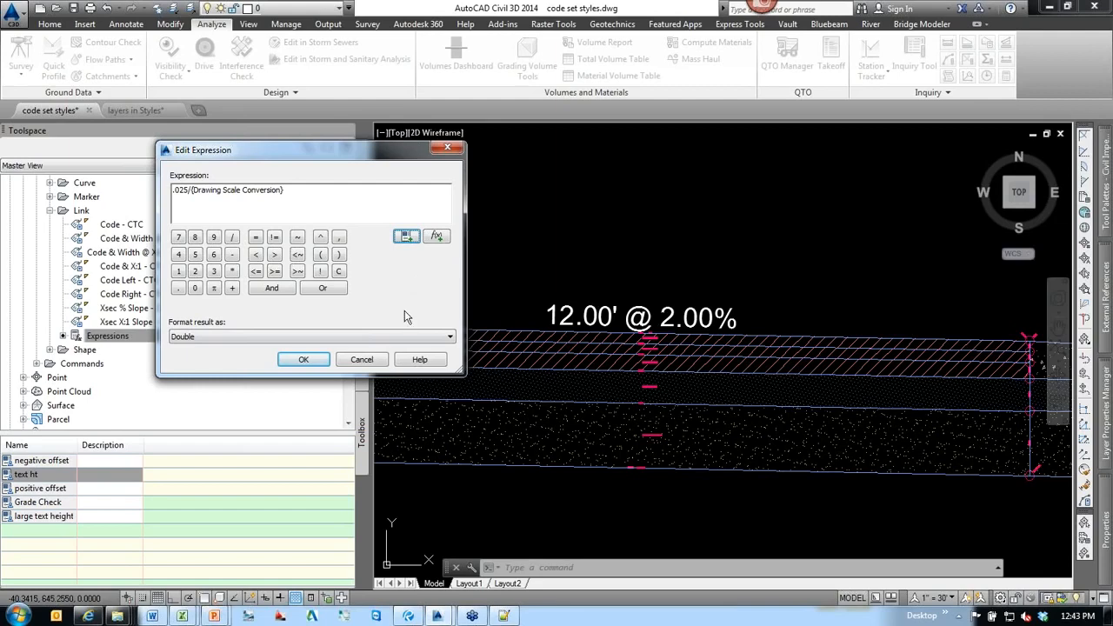
pyautogui.click(359, 361)
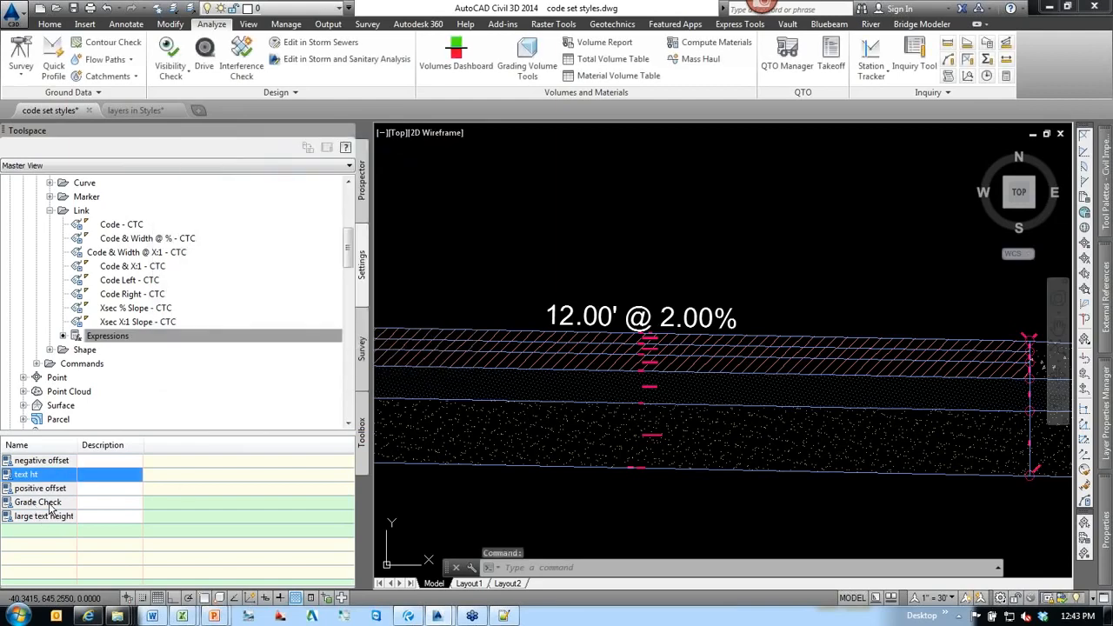
pyautogui.click(50, 505)
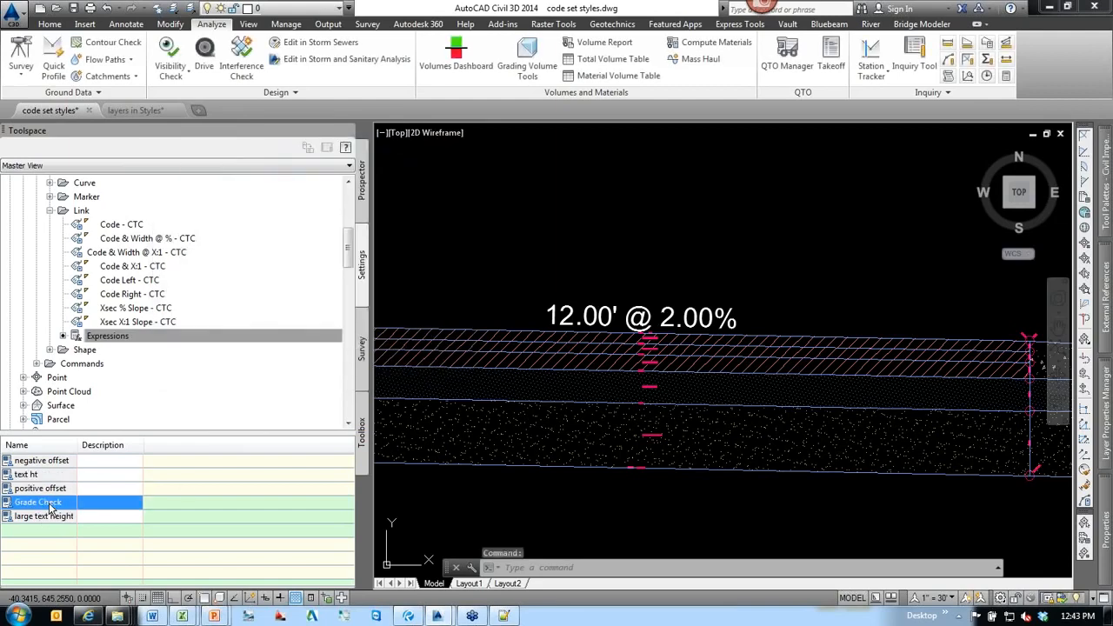
pyautogui.click(49, 212)
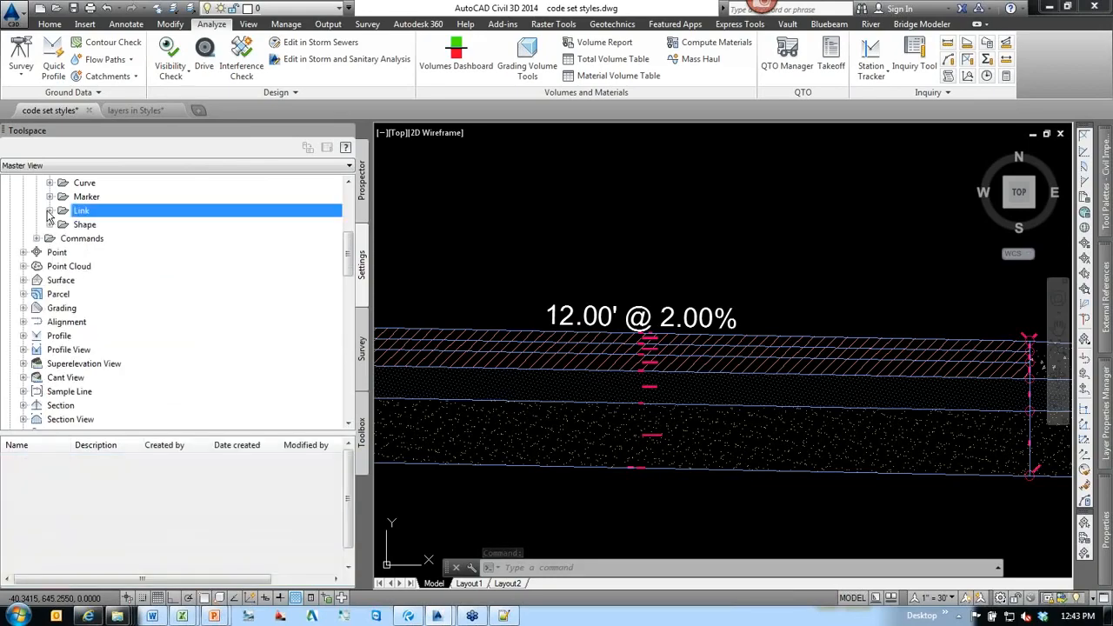
# Examine the assembly's code labels around the curb and gutter, and reopen the Assembly - CTC code set style for editing.
pyautogui.doubleClick(670, 290)
pyautogui.scroll(-5, 716, 293)
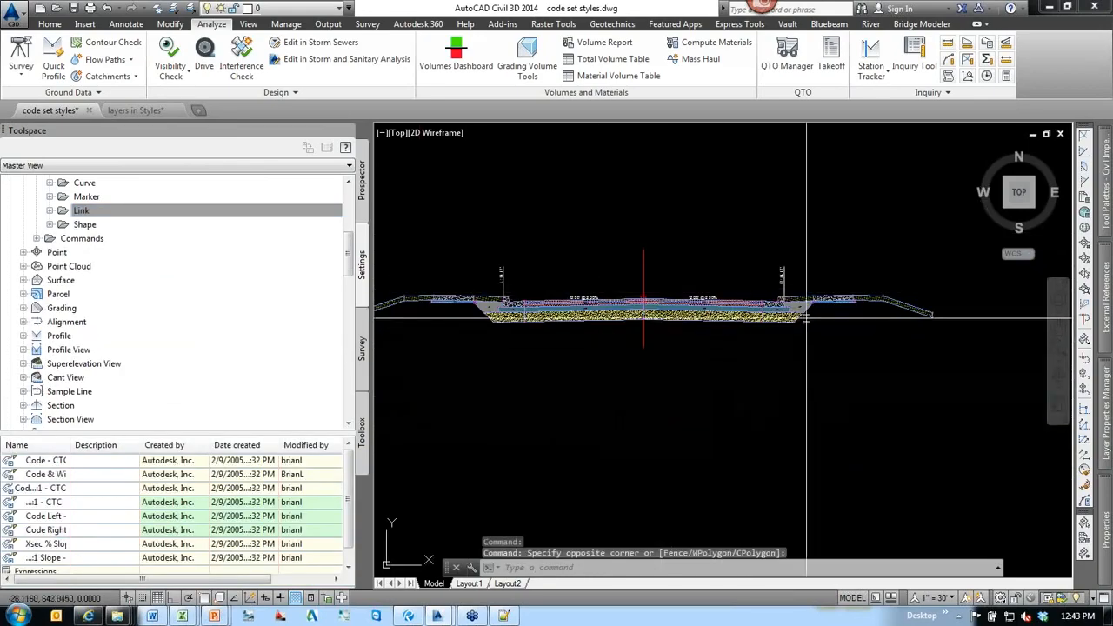
pyautogui.scroll(4, 721, 296)
pyautogui.scroll(4, 717, 309)
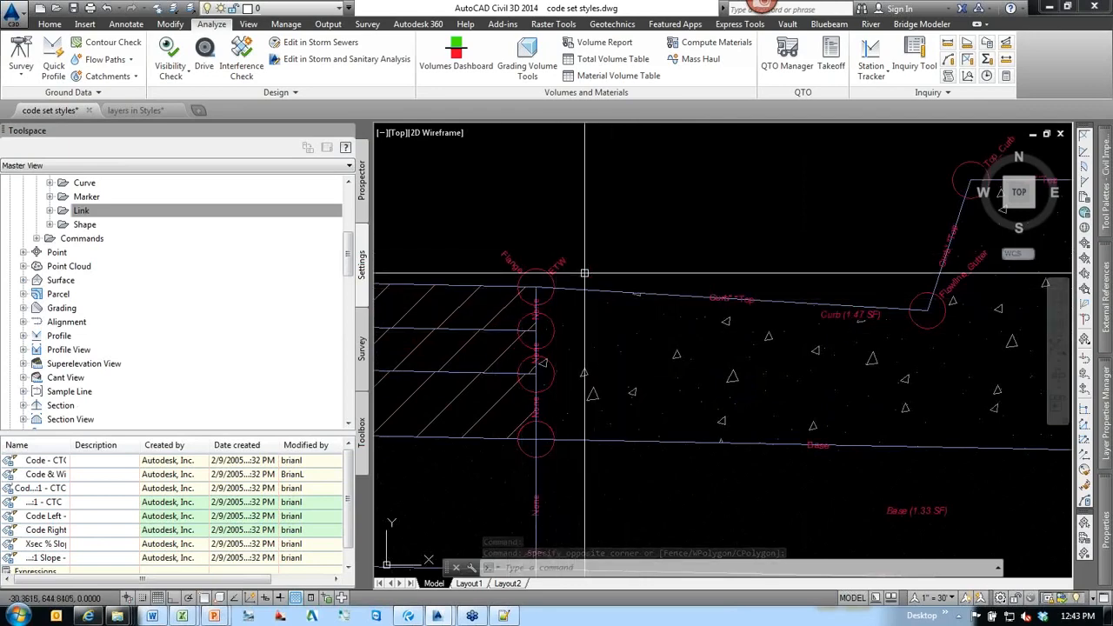
pyautogui.scroll(6, 343, 265)
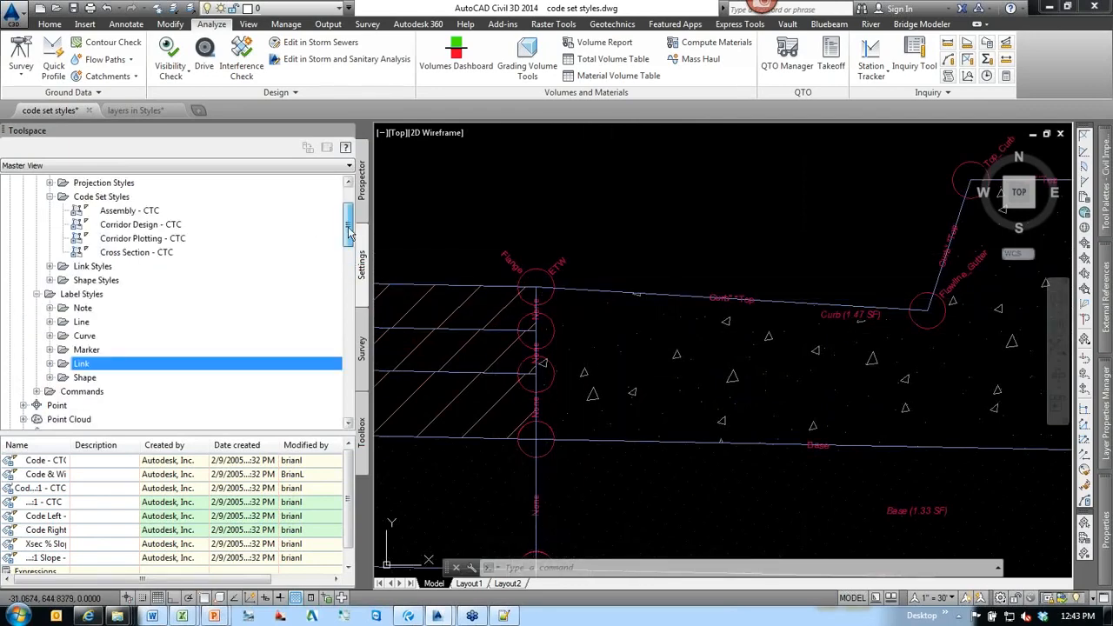
pyautogui.rightClick(110, 297)
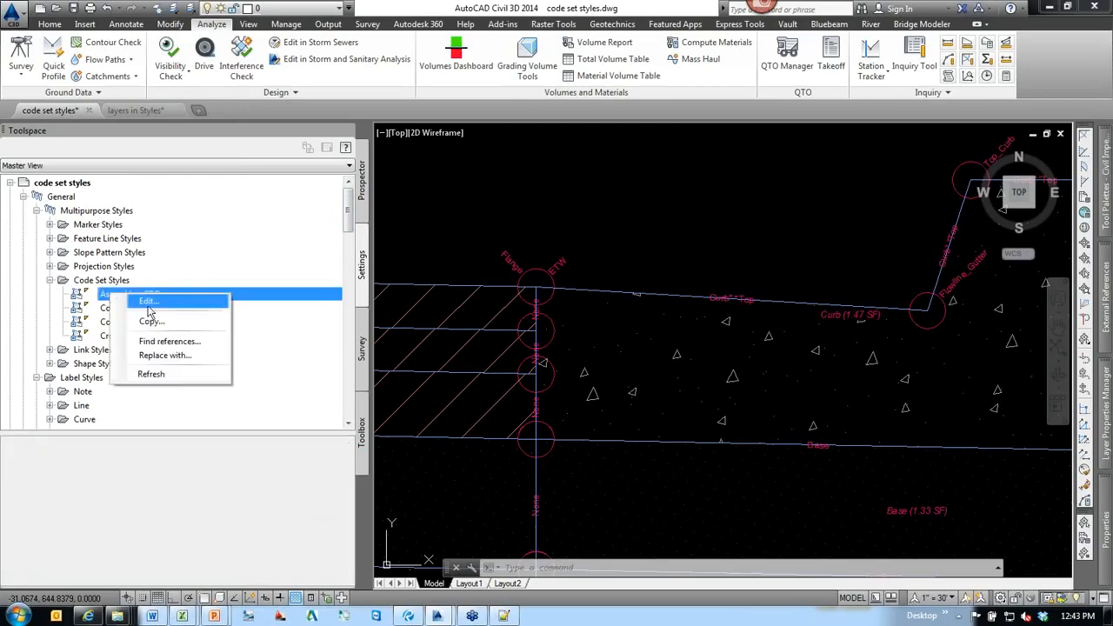
pyautogui.click(159, 305)
pyautogui.moveTo(337, 117); pyautogui.dragTo(395, 1)
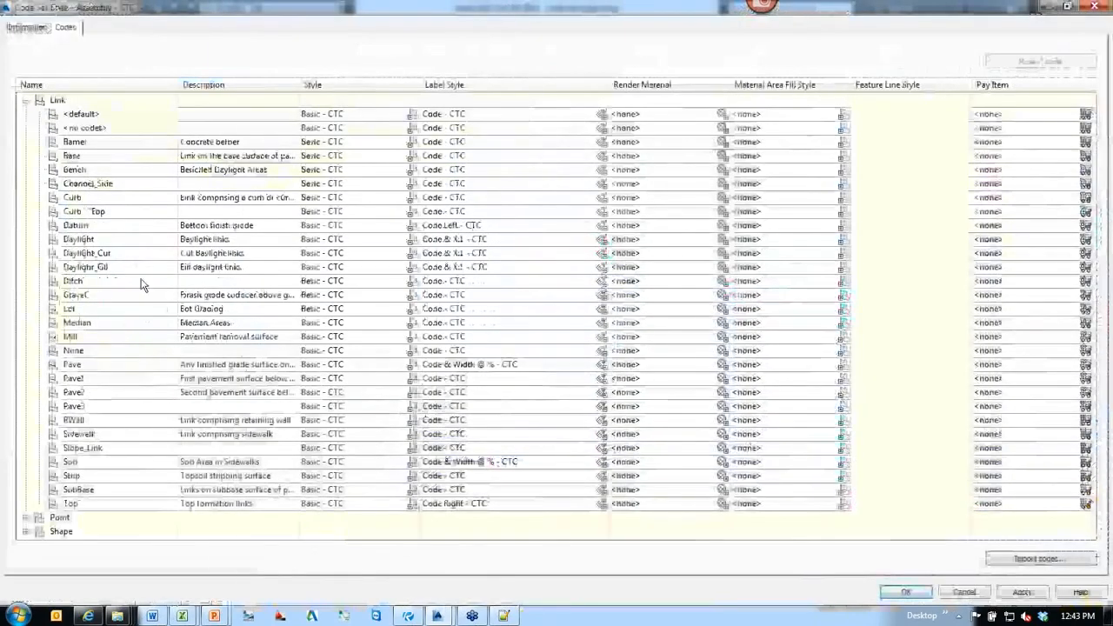
# Review the styles and label styles assigned to the Point and Shape codes, then accept the code set style.
pyautogui.click(26, 101)
pyautogui.click(26, 115)
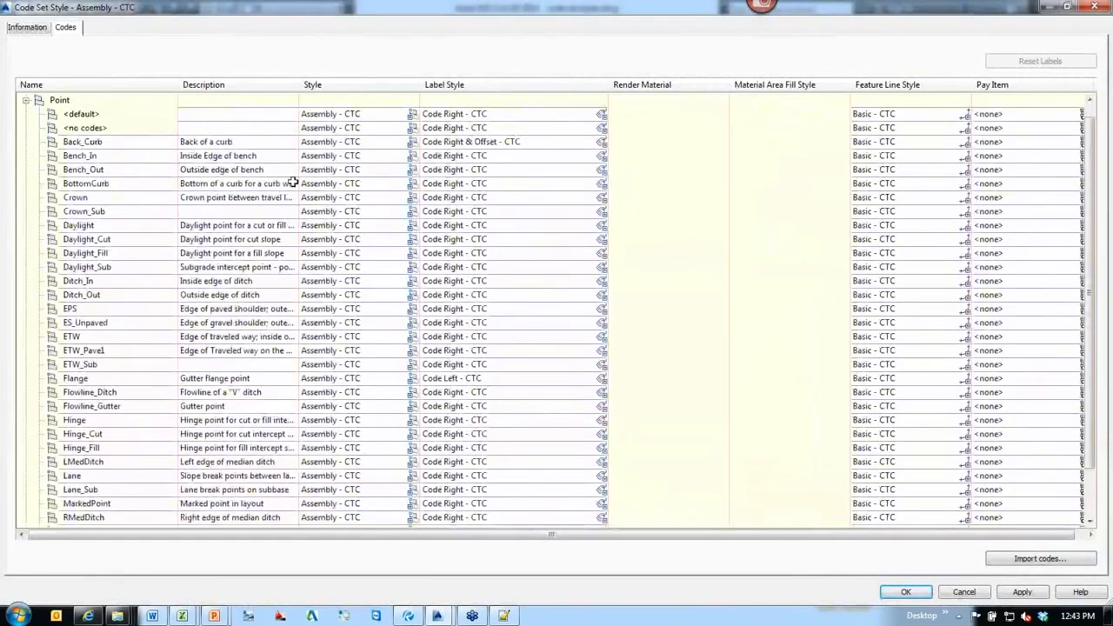
pyautogui.scroll(-2, 388, 397)
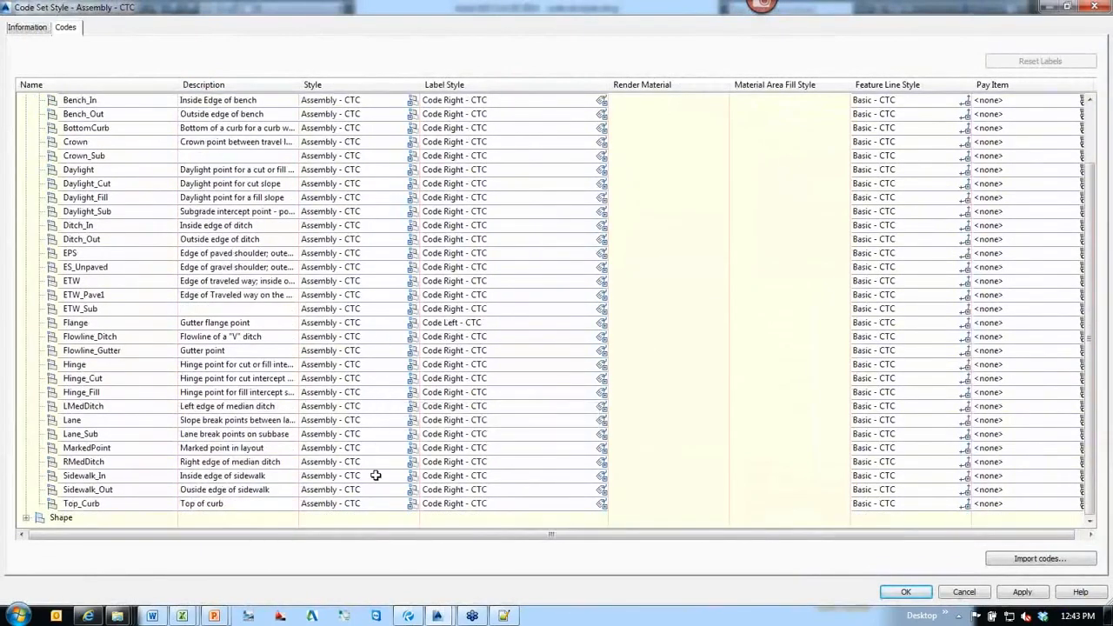
pyautogui.scroll(2, 371, 400)
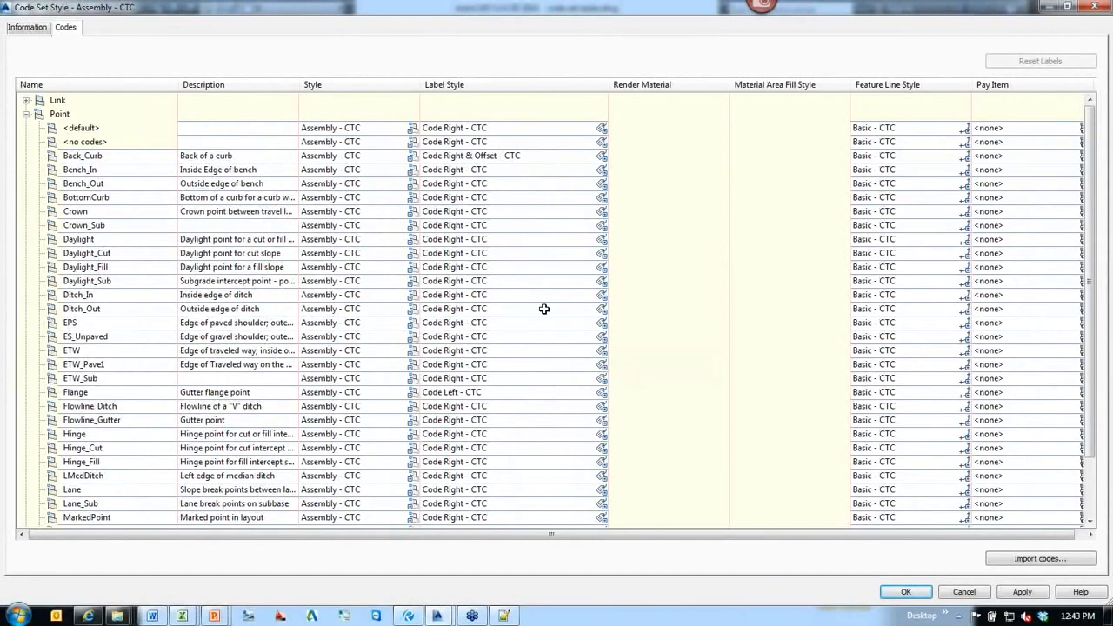
pyautogui.click(26, 114)
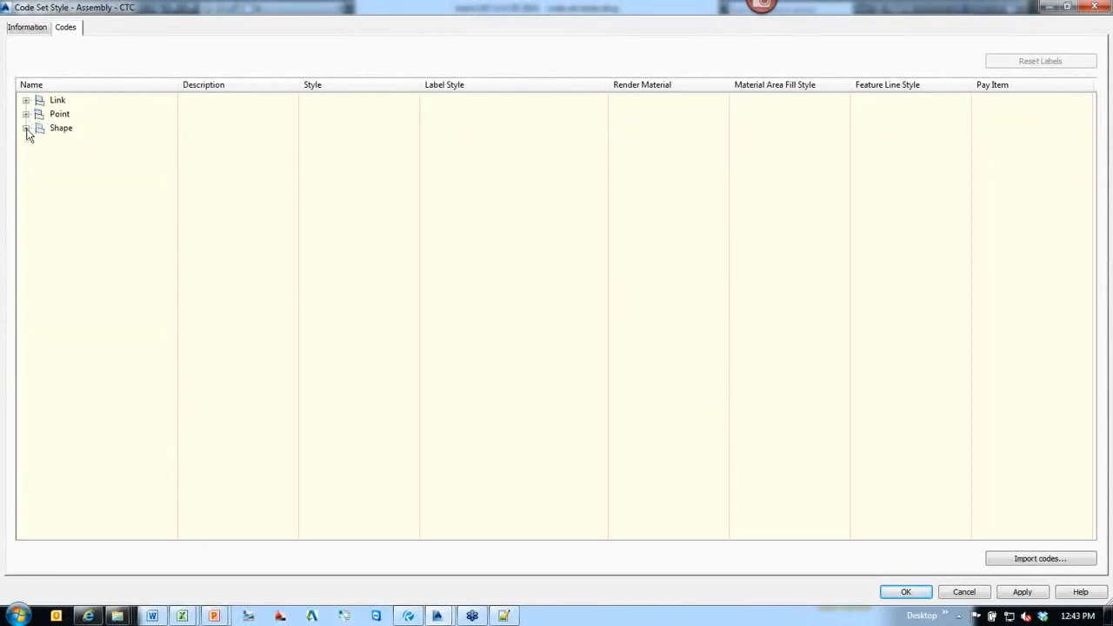
pyautogui.click(26, 128)
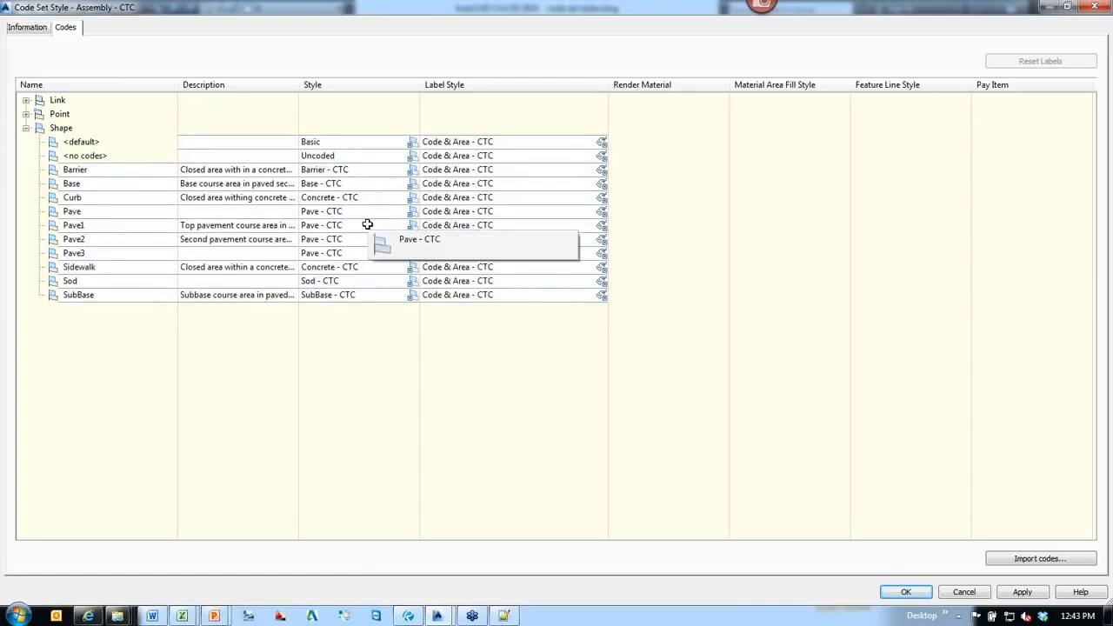
pyautogui.click(906, 592)
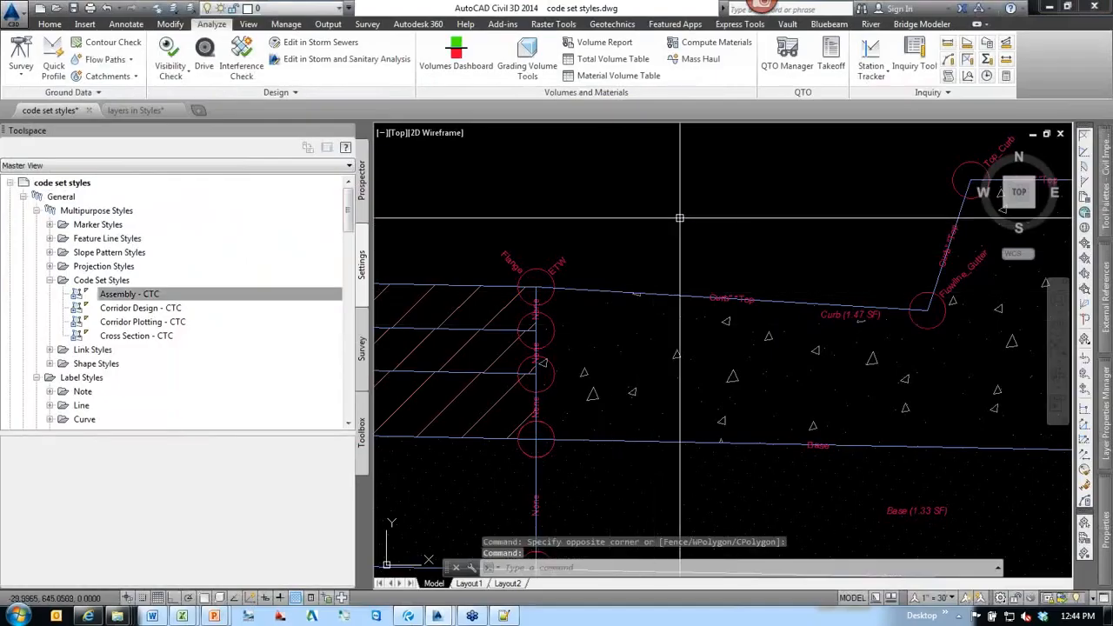
# Select the curb with sidewalk subassembly on the right side of the assembly and display its properties.
pyautogui.scroll(-2, 739, 214)
pyautogui.moveTo(849, 326); pyautogui.dragTo(769, 383, button='middle')
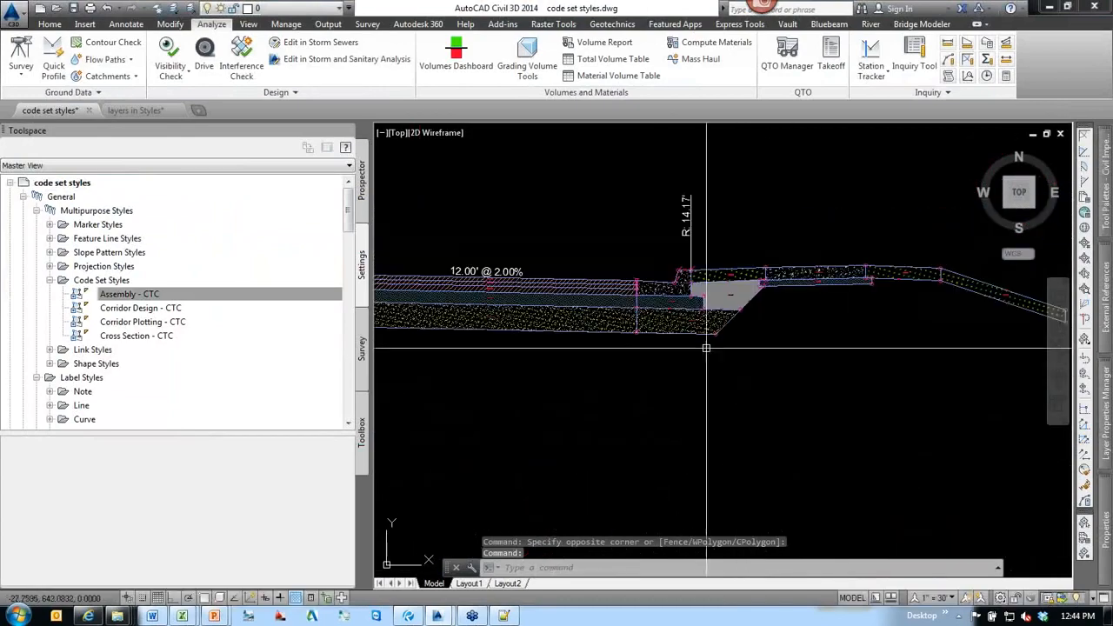
pyautogui.moveTo(547, 373); pyautogui.dragTo(690, 385, button='middle')
pyautogui.press('Escape')
pyautogui.press('Escape')
pyautogui.moveTo(881, 363); pyautogui.dragTo(697, 393, button='middle')
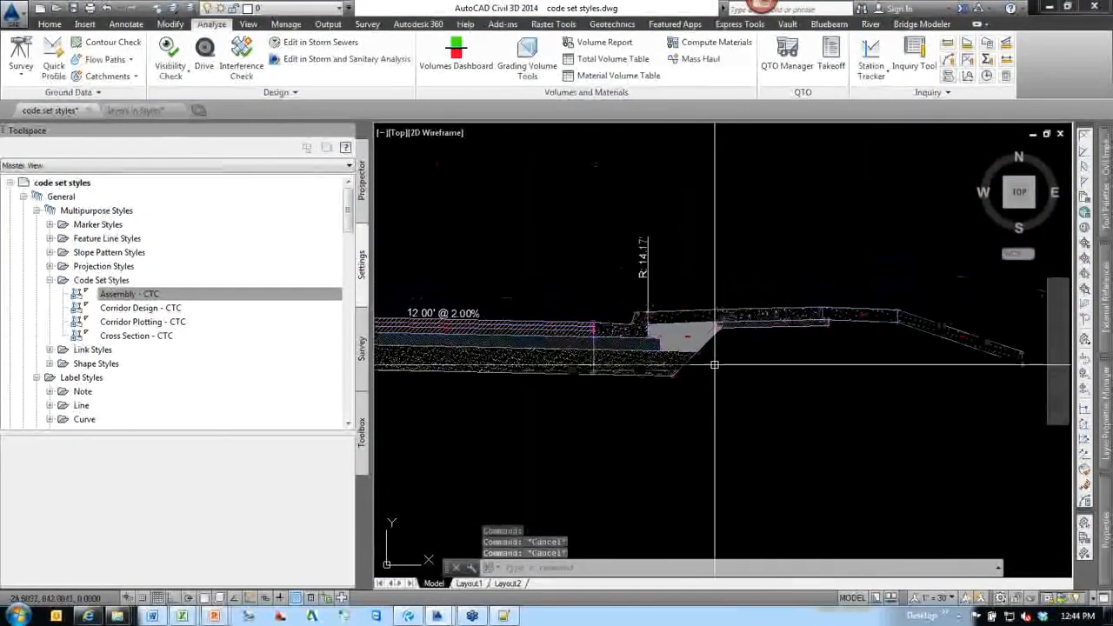
pyautogui.scroll(1, 714, 364)
pyautogui.click(673, 276)
pyautogui.moveTo(847, 364)
pyautogui.mouseDown(button='middle')
pyautogui.moveTo(772, 373)
pyautogui.moveTo(781, 399)
pyautogui.mouseUp(button='middle')
pyautogui.scroll(-1, 859, 336)
pyautogui.scroll(1, 687, 366)
pyautogui.hotkey('ctrl', '1')
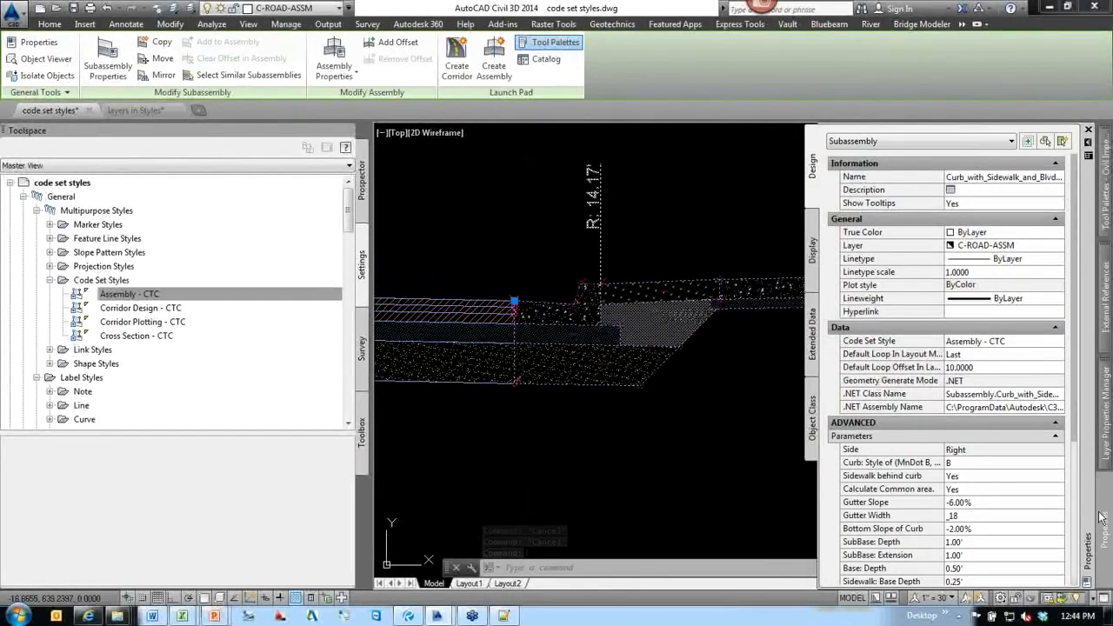
# Try curb style V on the selected subassembly, then set its curb style to D.
pyautogui.click(991, 463)
pyautogui.click(989, 466)
pyautogui.click(981, 486)
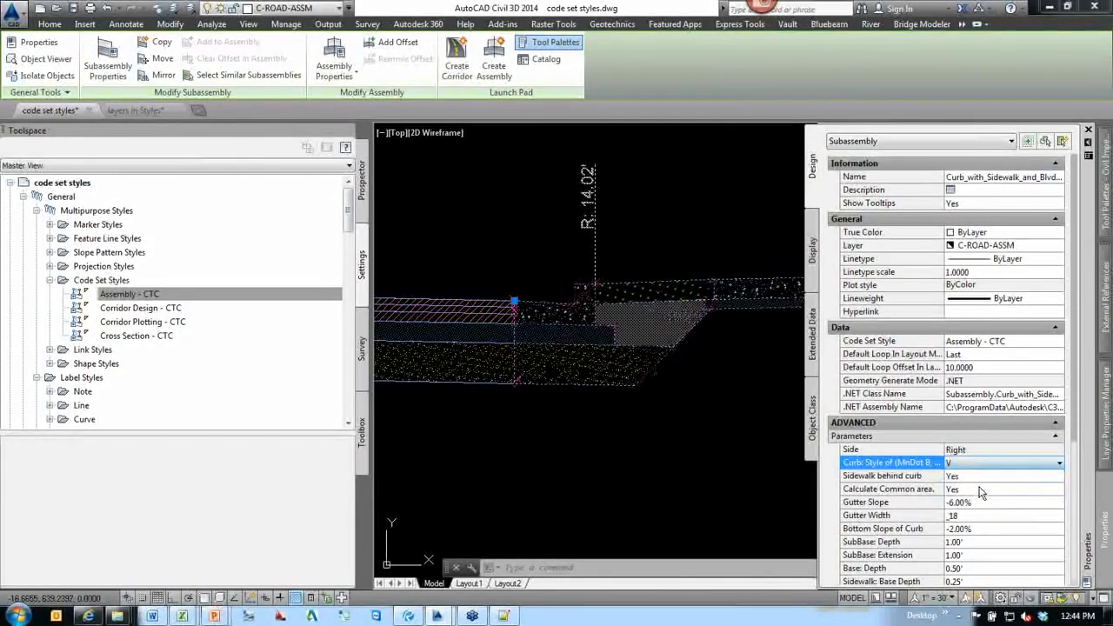
pyautogui.click(974, 466)
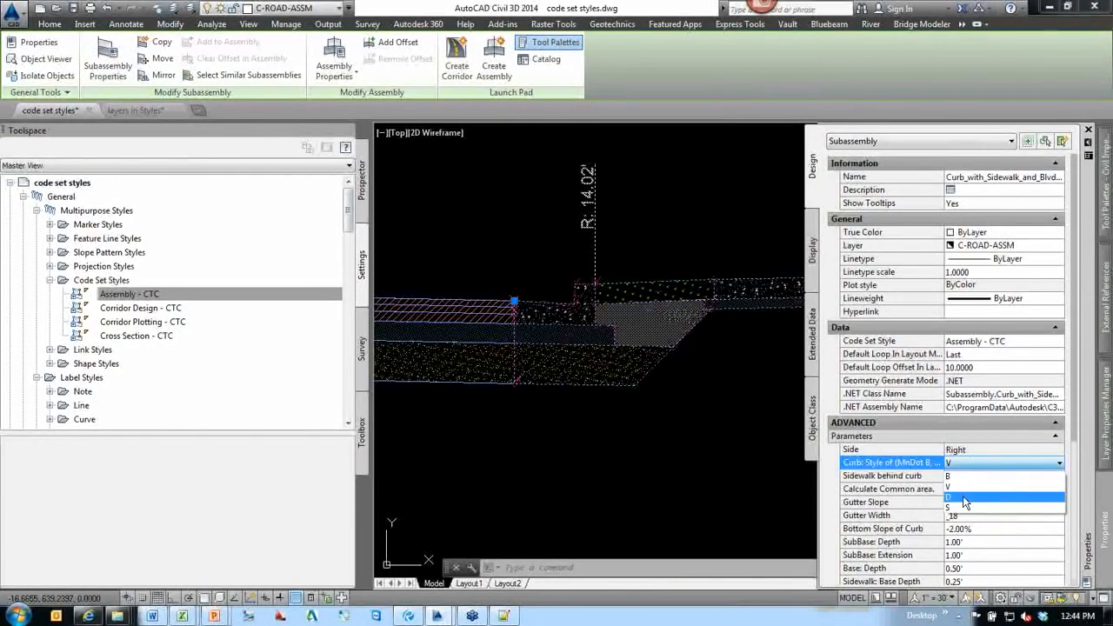
pyautogui.click(984, 499)
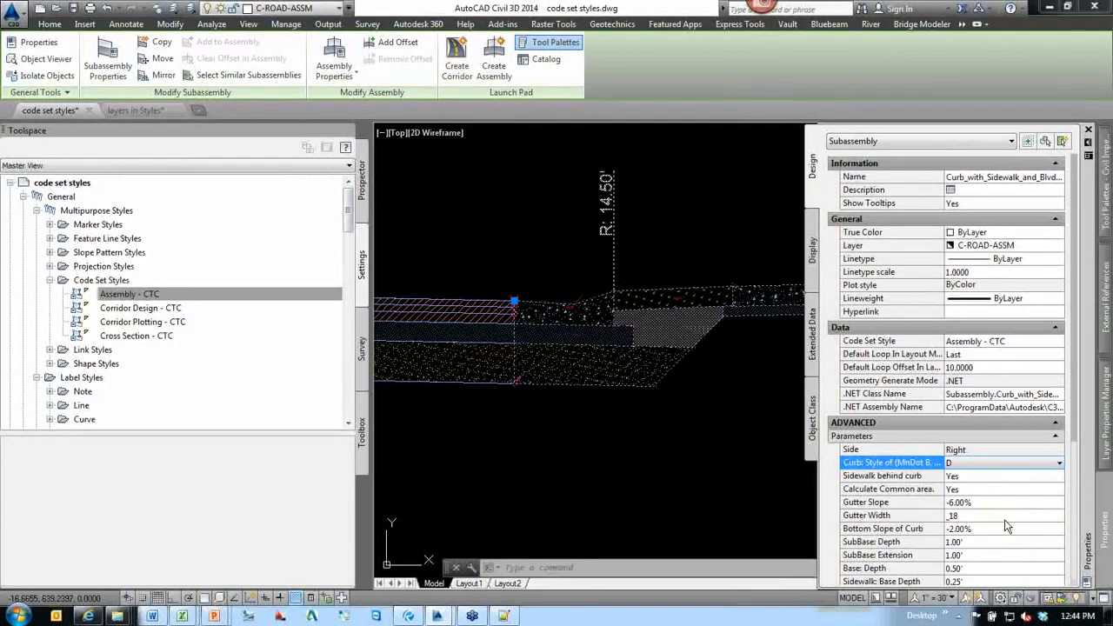
# Try a gutter width of _30 on the curb subassembly, then return it to _18.
pyautogui.click(994, 516)
pyautogui.click(991, 516)
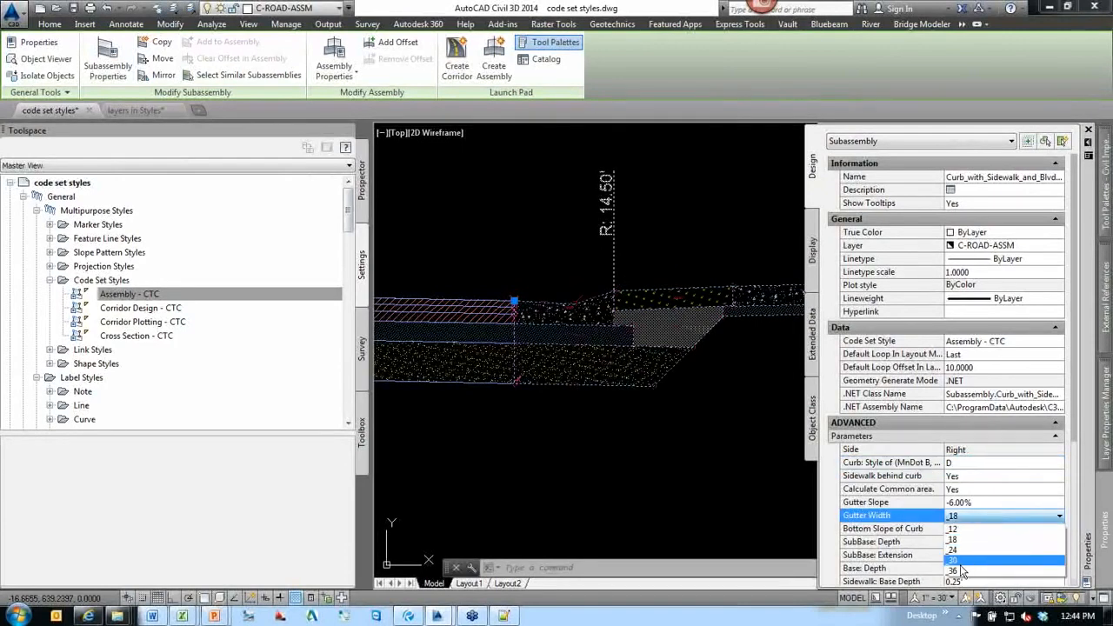
pyautogui.click(961, 560)
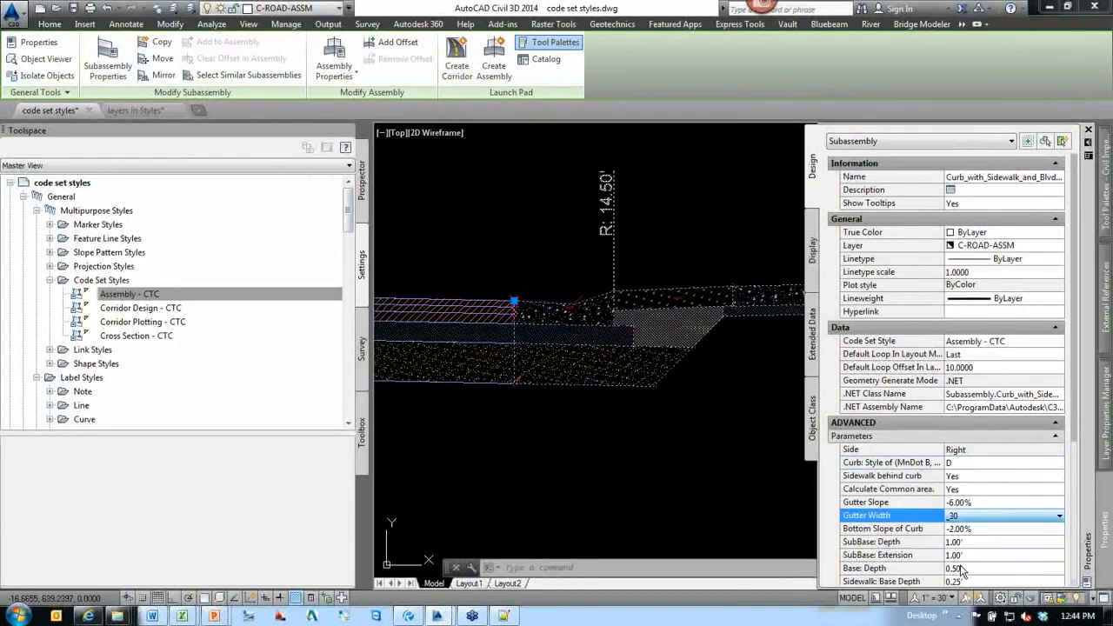
pyautogui.click(984, 520)
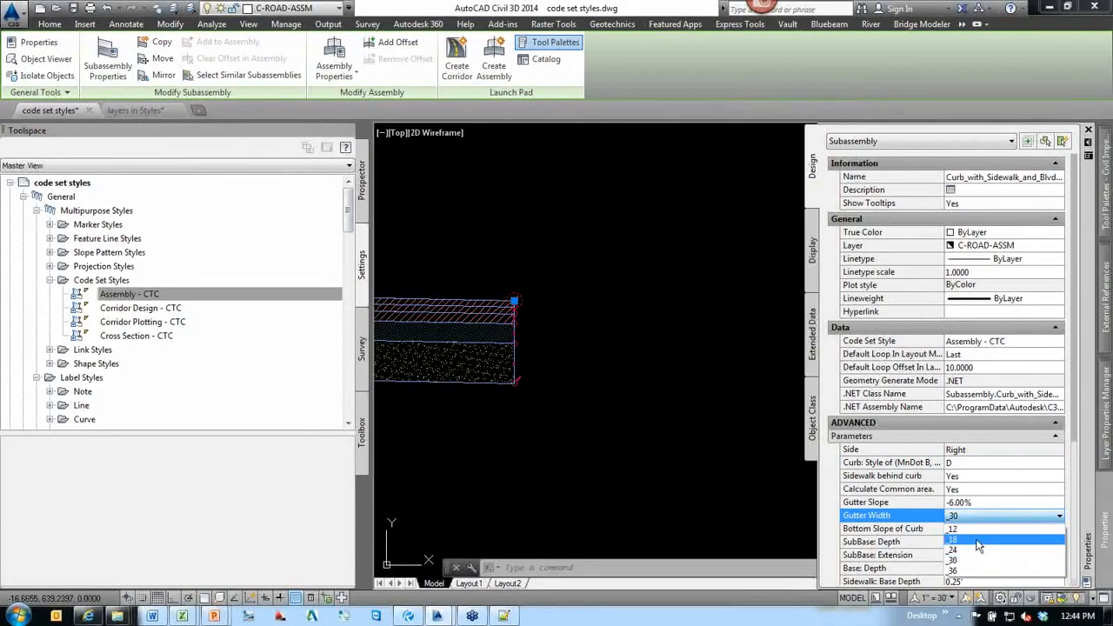
pyautogui.click(977, 540)
# Set the curb subassembly's gutter width to _12, close its properties and deselect it.
pyautogui.click(998, 520)
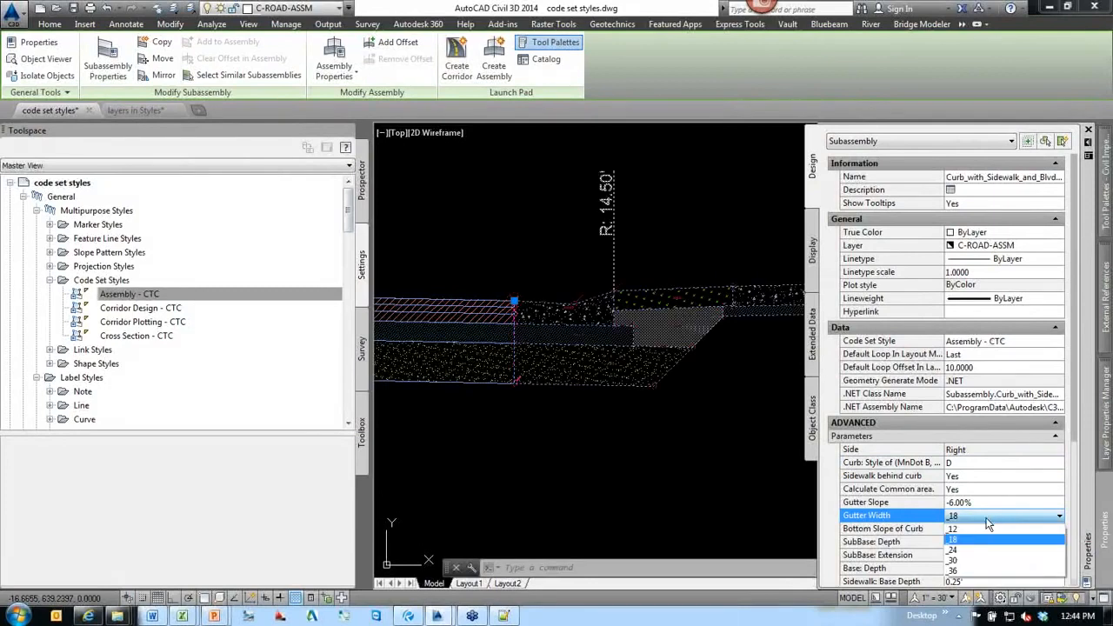
pyautogui.click(983, 528)
pyautogui.hotkey('ctrl', '1')
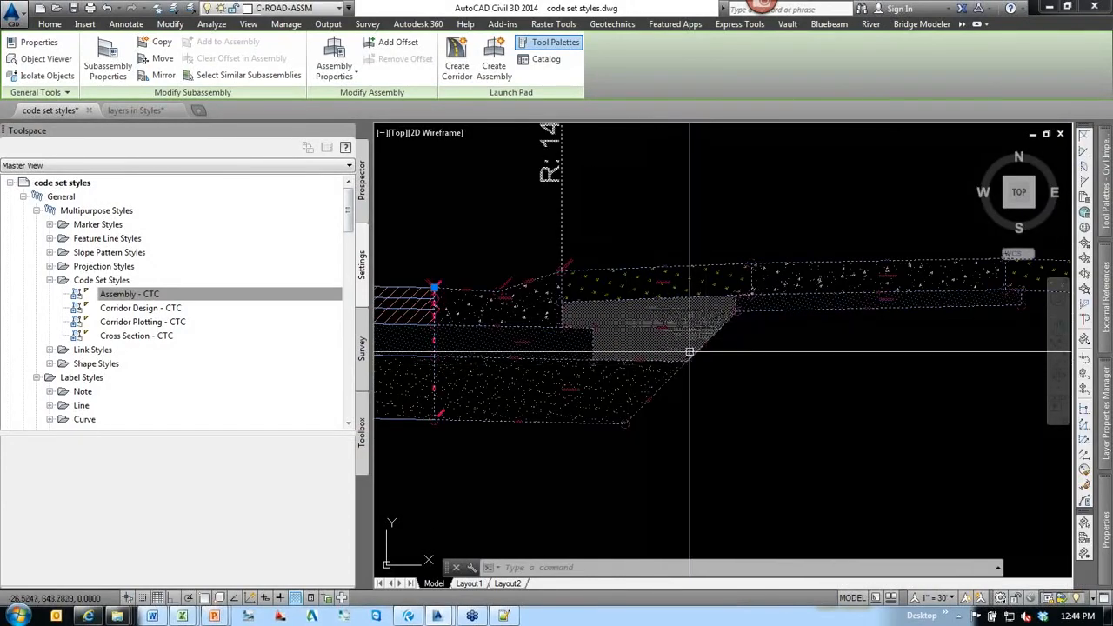
pyautogui.press('Escape')
pyautogui.scroll(-2, 854, 297)
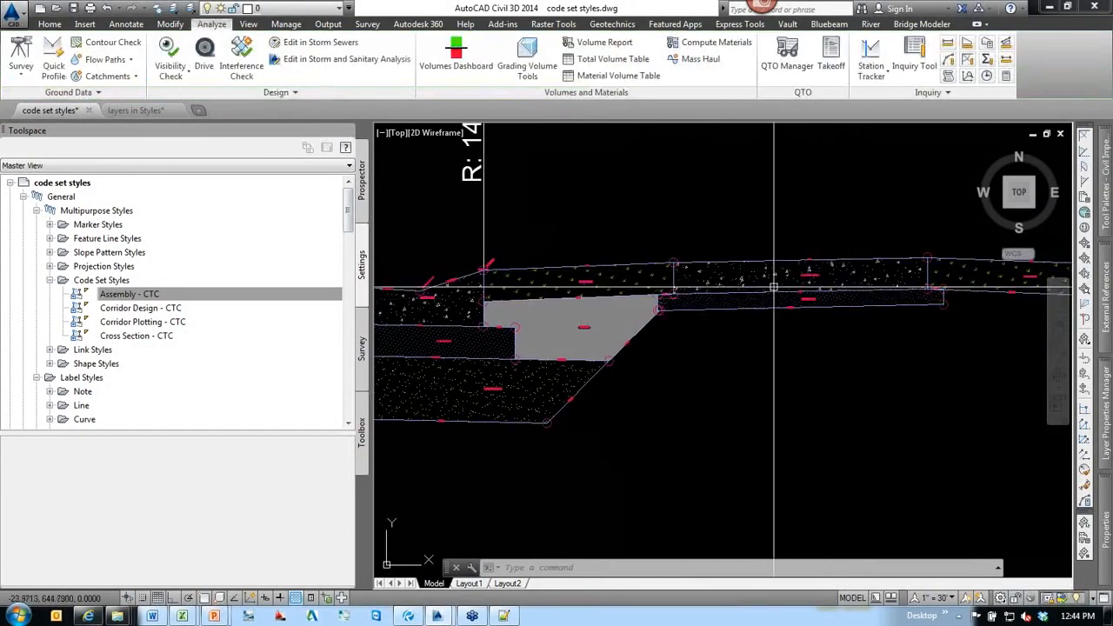
# Review the design parameters of the curb with sidewalk subassembly on the right side of the assembly, then deselect it.
pyautogui.click(855, 297)
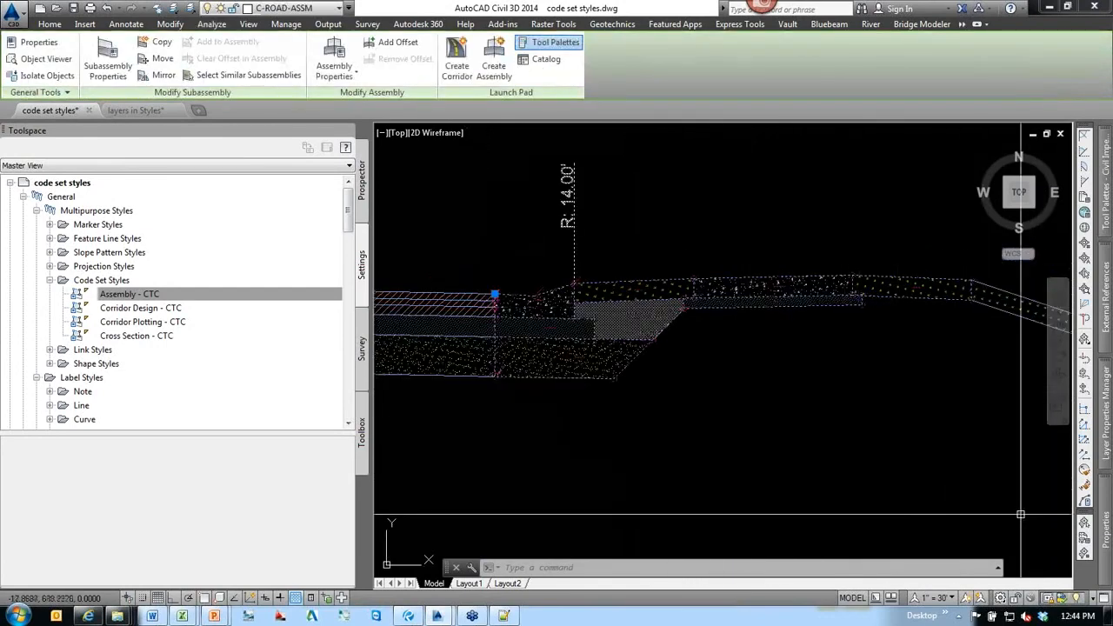
pyautogui.moveTo(1106, 527)
pyautogui.scroll(-5, 1078, 428)
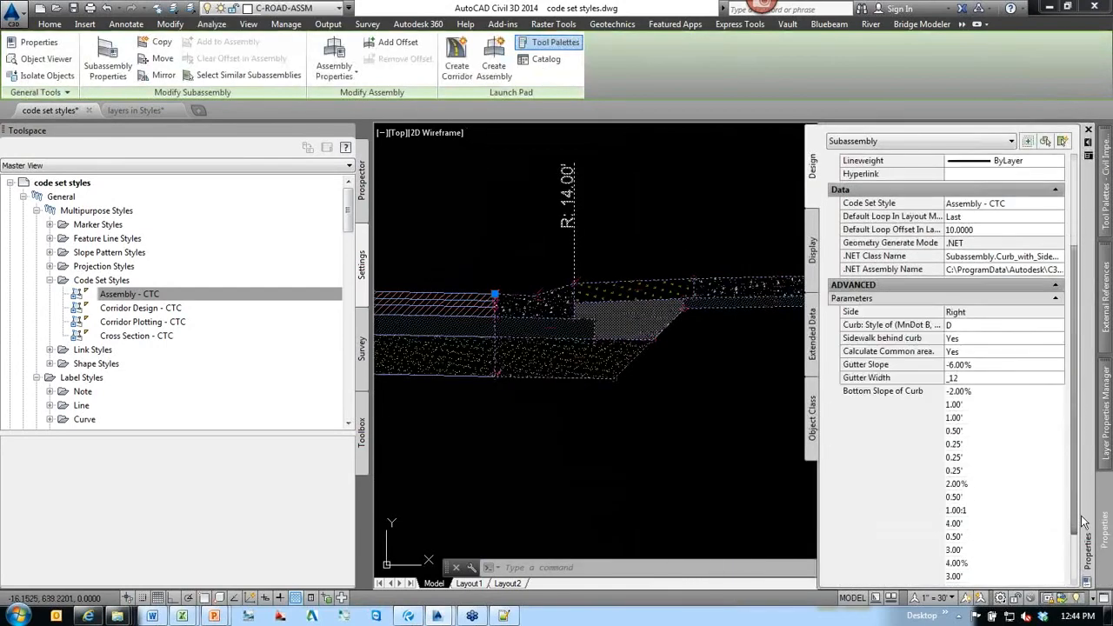
pyautogui.press('Escape')
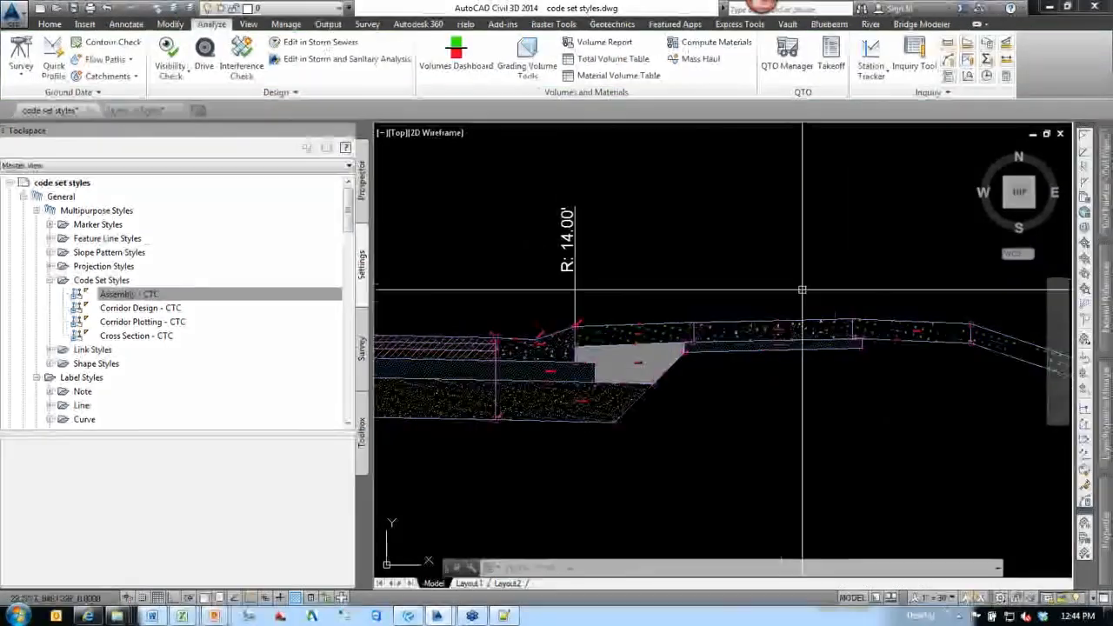
# Examine the lane and curb labels and the material shapes across the whole assembly.
pyautogui.moveTo(835, 354); pyautogui.dragTo(834, 315, button='middle')
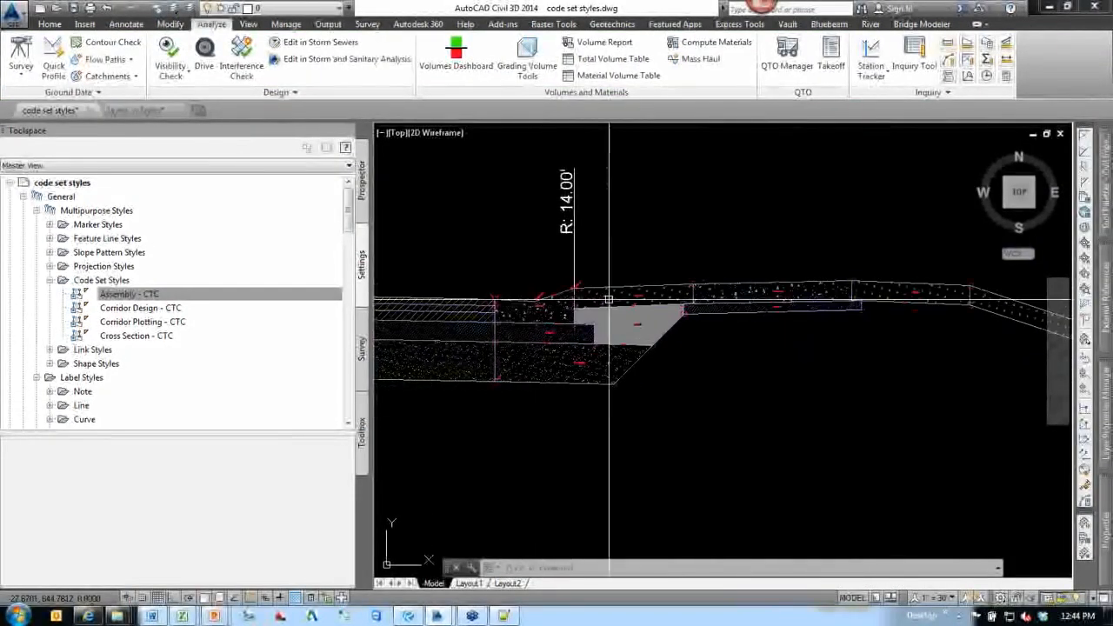
pyautogui.scroll(2, 636, 313)
pyautogui.scroll(-6, 636, 313)
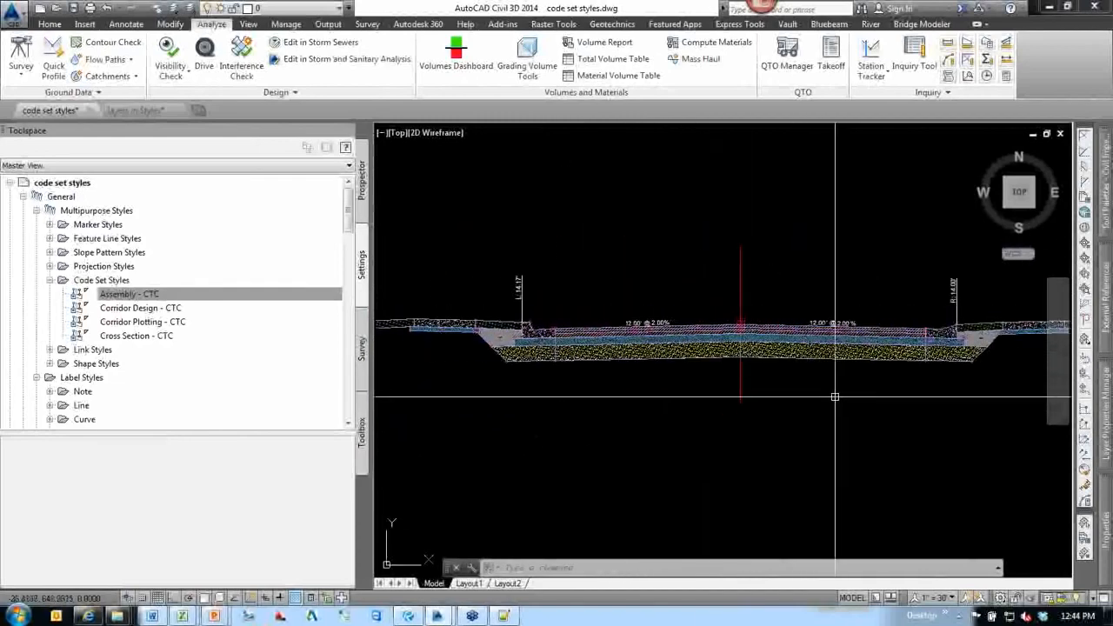
pyautogui.press('Escape')
pyautogui.press('Escape')
pyautogui.press('Escape')
pyautogui.moveTo(653, 385); pyautogui.dragTo(654, 413, button='middle')
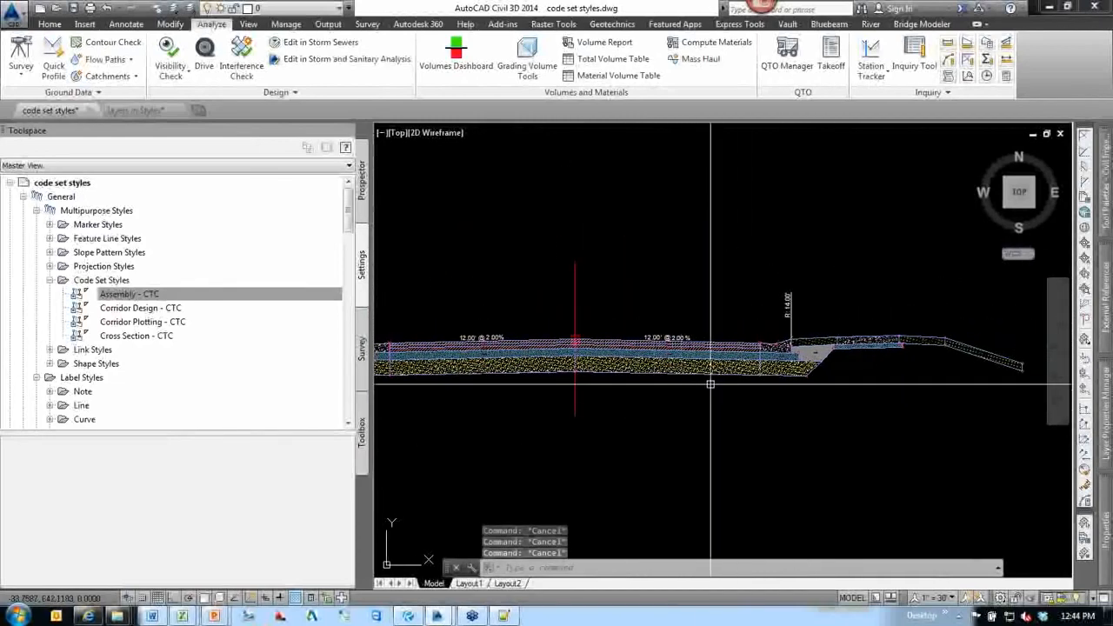
pyautogui.scroll(2, 731, 379)
pyautogui.click(710, 269)
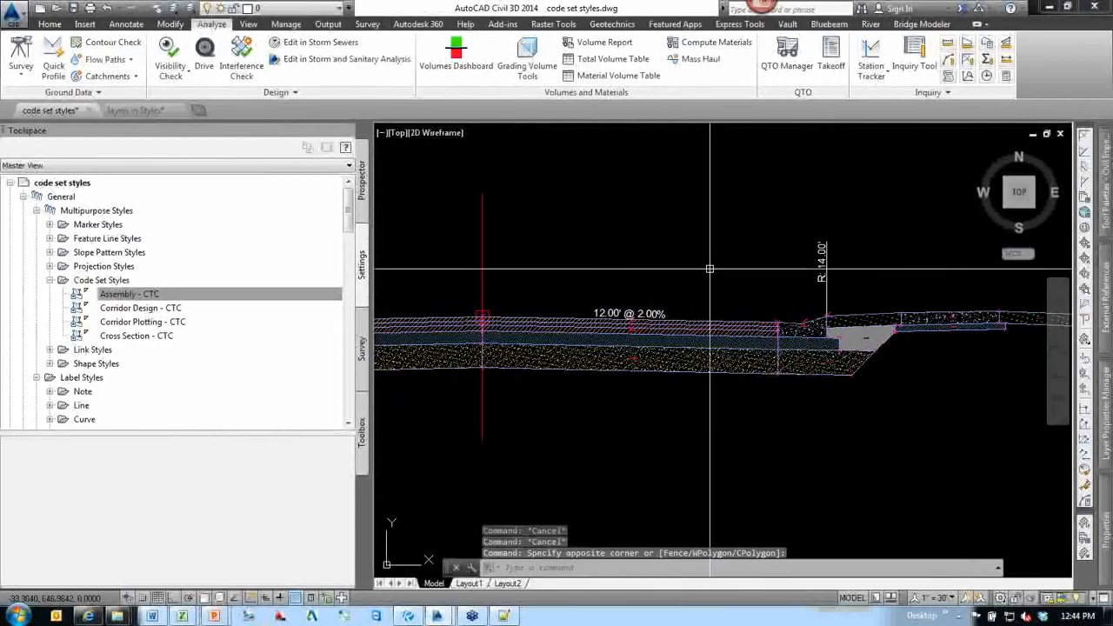
# Select the Corridor Design - CTC code set style for reference and open the properties of the corridor in plan.
pyautogui.click(209, 293)
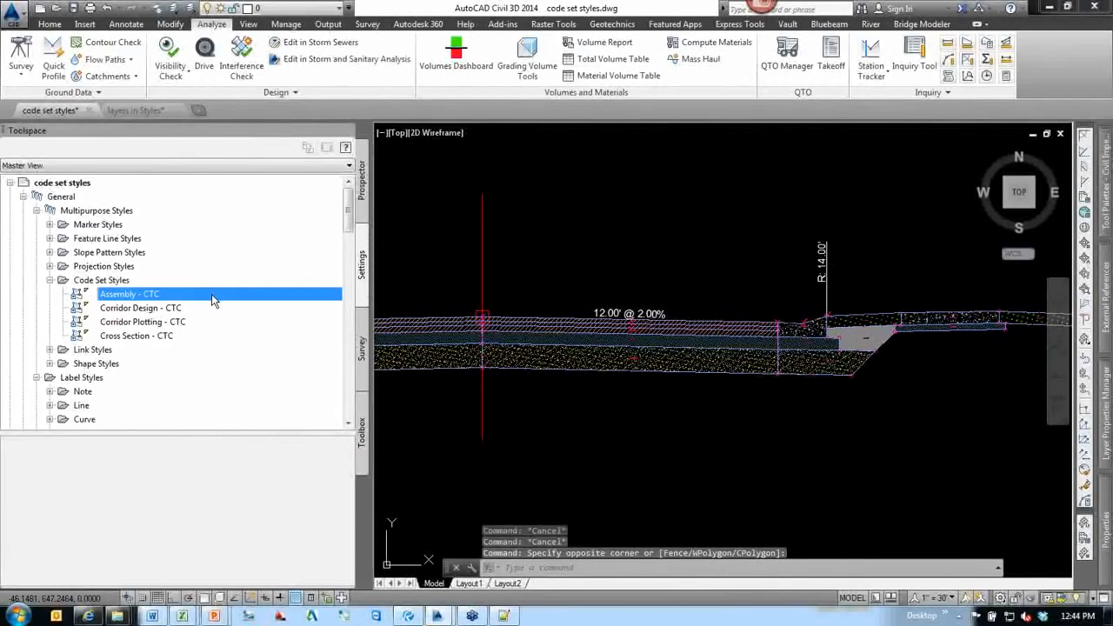
pyautogui.click(146, 310)
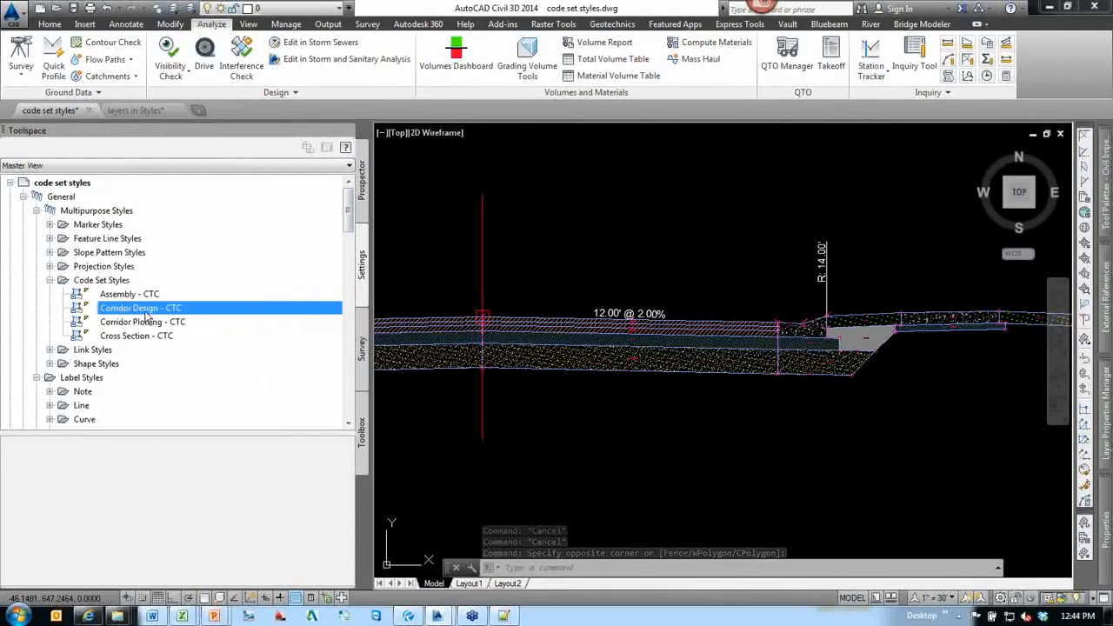
pyautogui.scroll(-5, 758, 251)
pyautogui.moveTo(571, 401); pyautogui.dragTo(854, 240, button='middle')
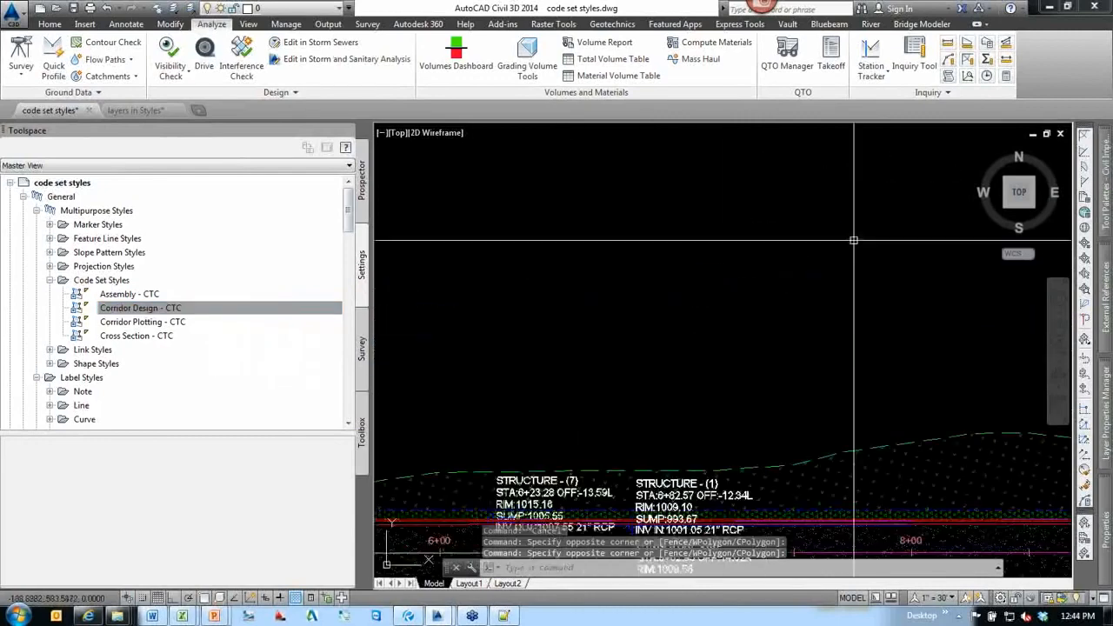
pyautogui.scroll(-2, 854, 240)
pyautogui.moveTo(818, 400); pyautogui.dragTo(569, 394, button='middle')
pyautogui.scroll(1, 641, 333)
pyautogui.click(640, 341)
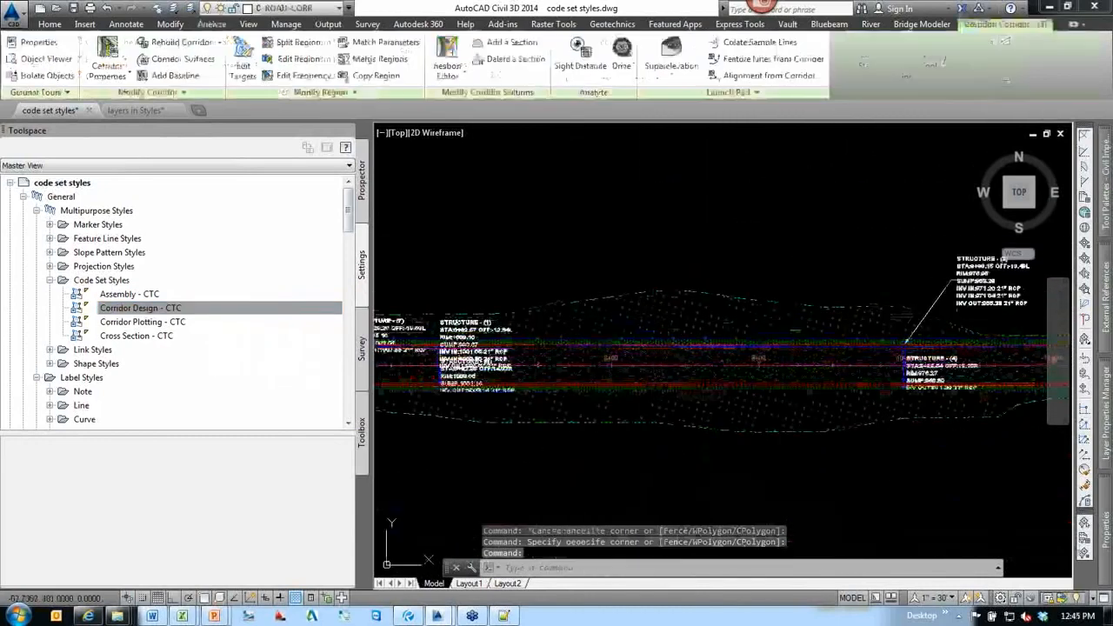
pyautogui.rightClick(682, 348)
pyautogui.click(731, 453)
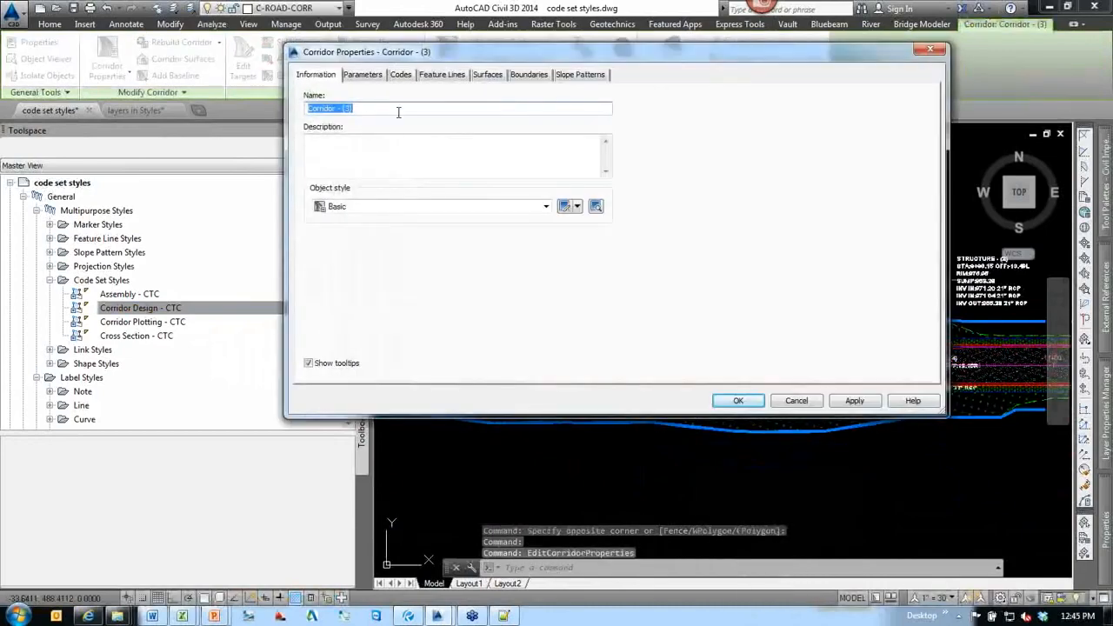
# Assign the Corridor Design - CTC code set style to the corridor and accept its properties.
pyautogui.click(402, 75)
pyautogui.click(385, 108)
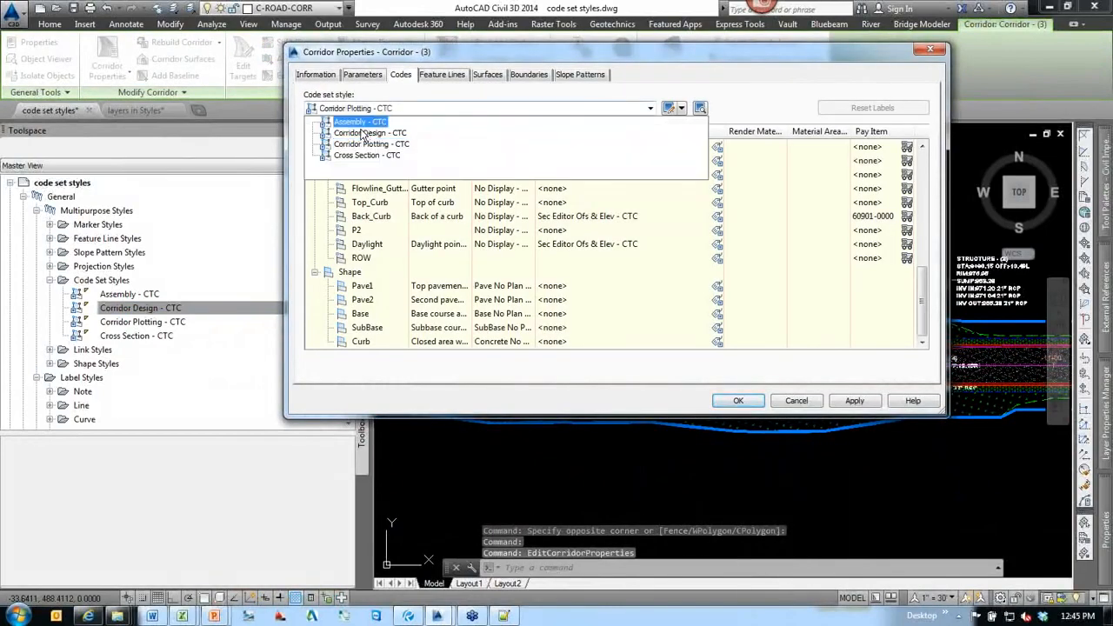
pyautogui.click(369, 132)
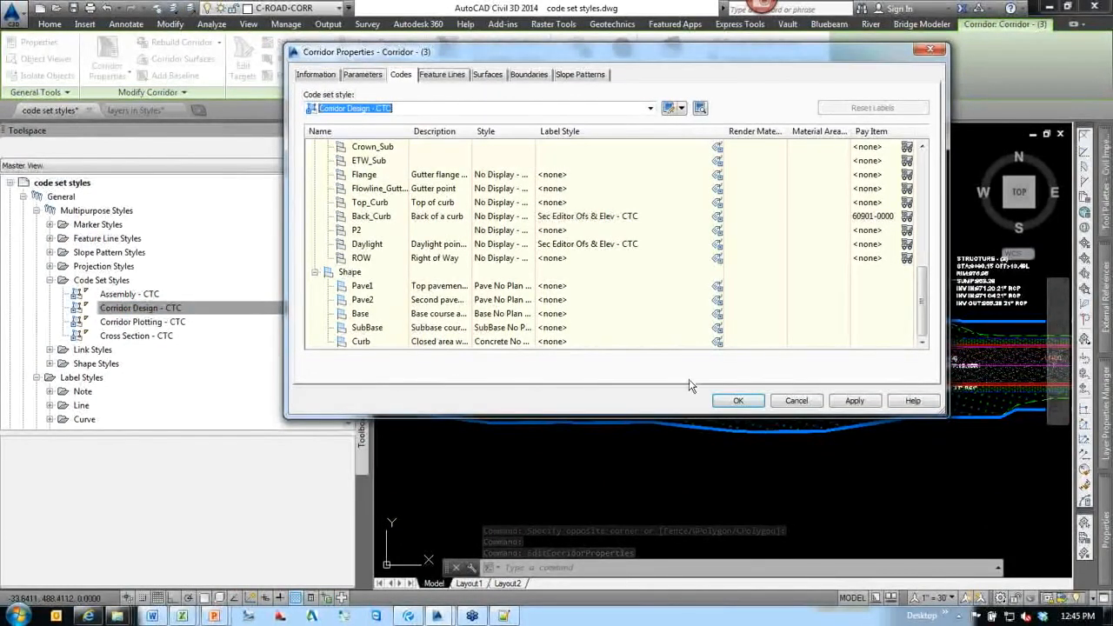
pyautogui.click(735, 402)
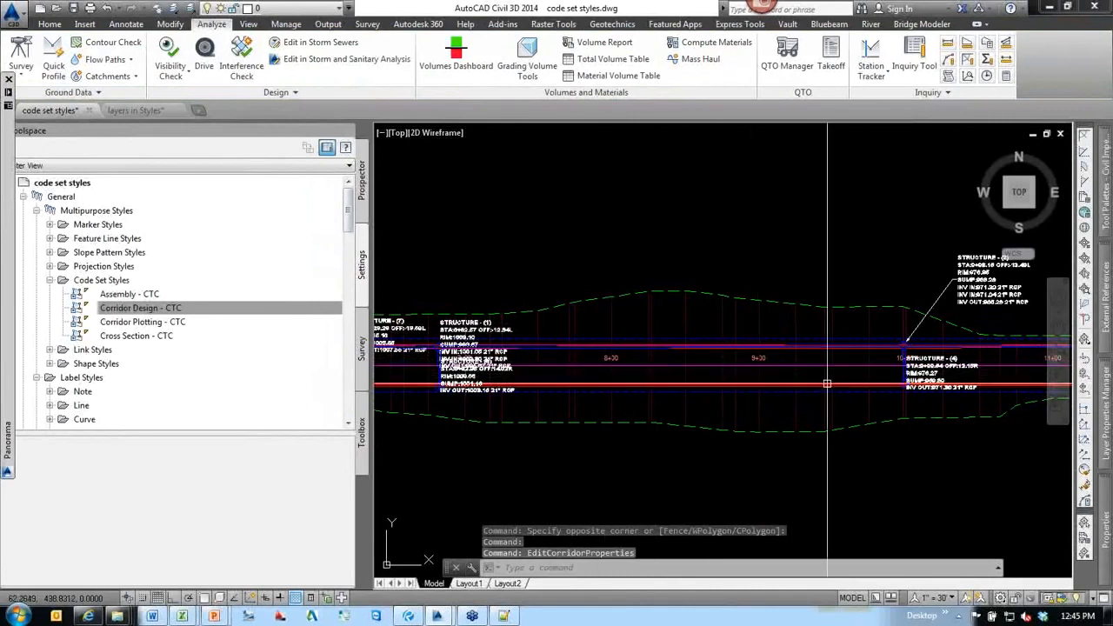
# Turn on lineweight display for the corridor plan view around station 9+00.
pyautogui.scroll(2, 839, 387)
pyautogui.moveTo(839, 387); pyautogui.dragTo(734, 405, button='middle')
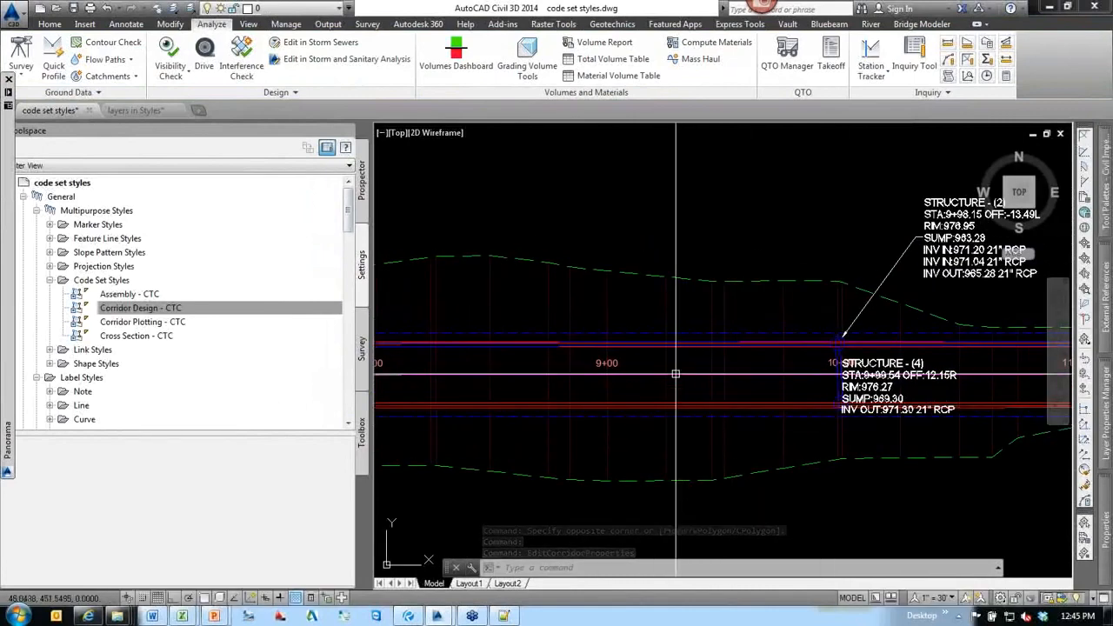
pyautogui.click(280, 598)
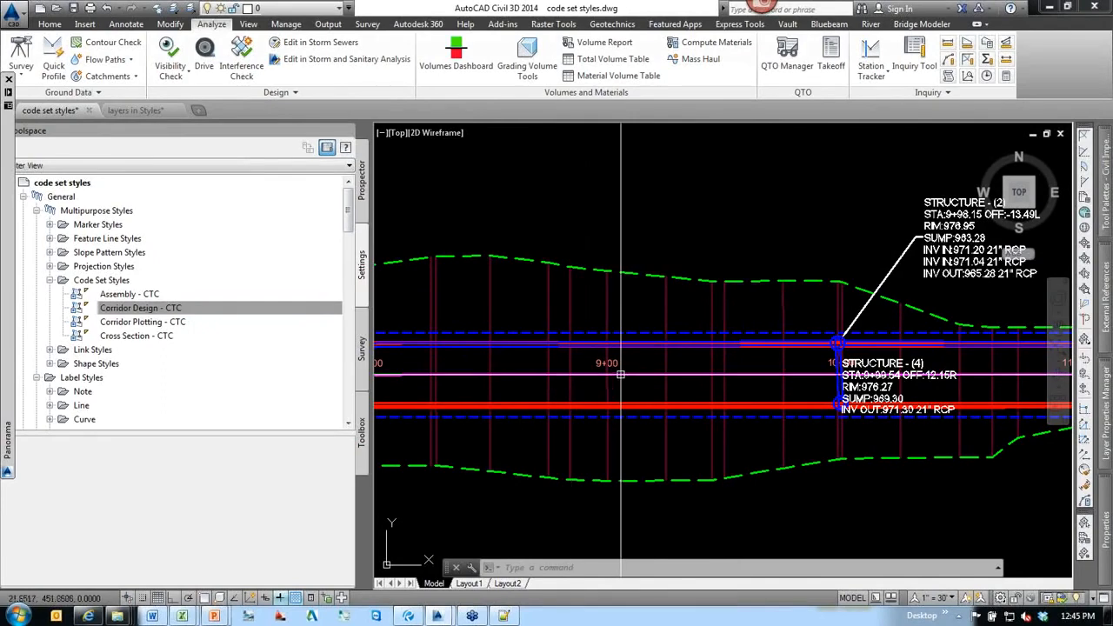
# Compare the display of the assembly with the corridor's plan display between stations 8+00 and 9+00.
pyautogui.scroll(-6, 620, 374)
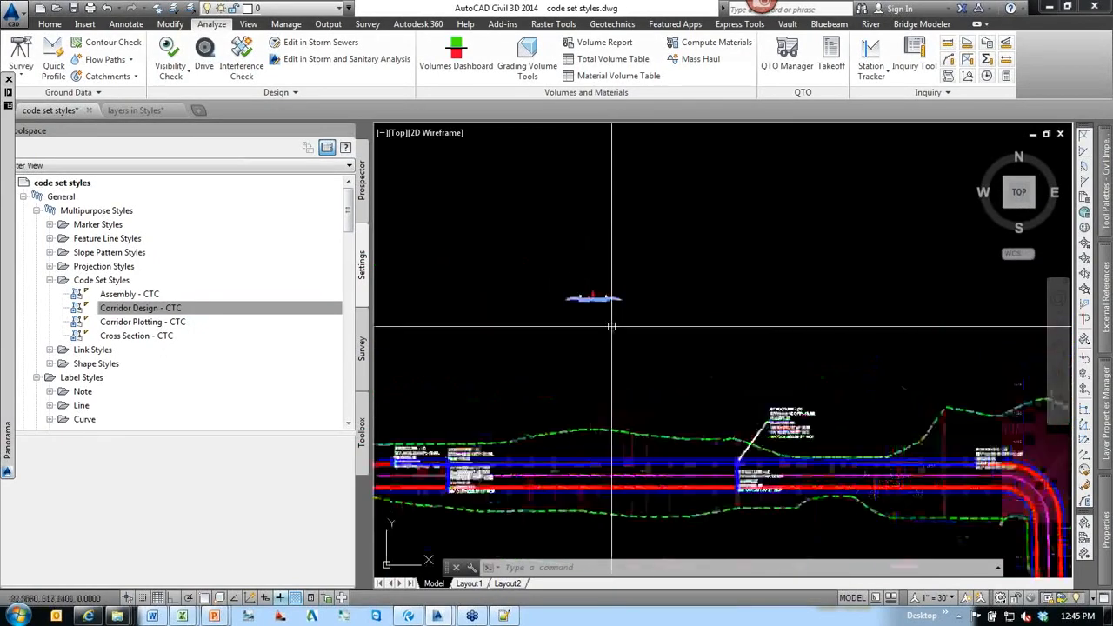
pyautogui.scroll(5, 559, 269)
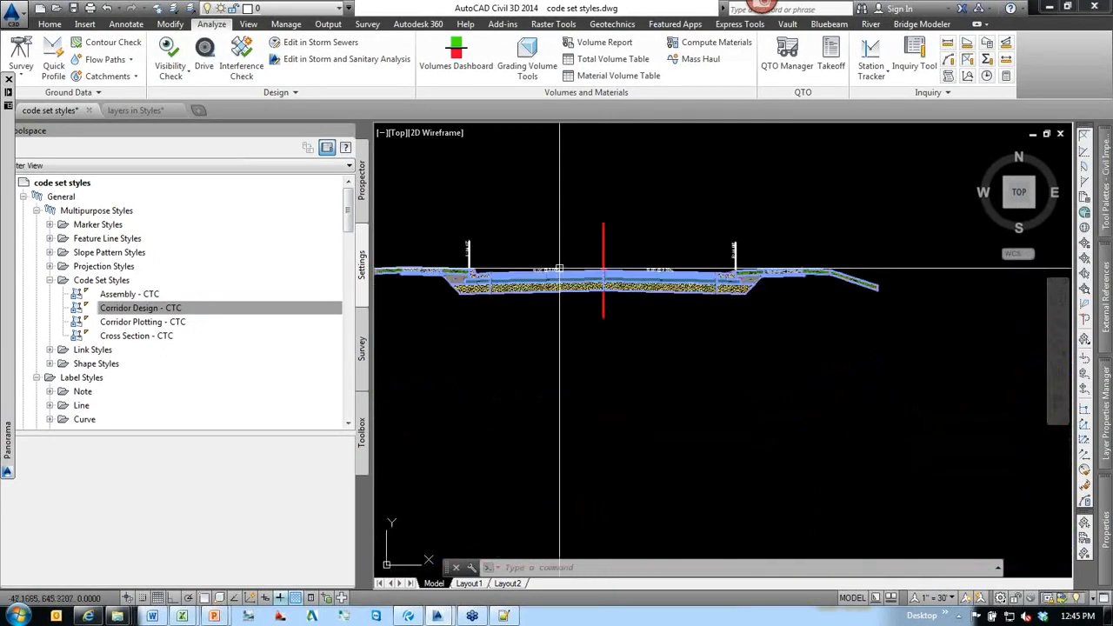
pyautogui.scroll(6, 559, 268)
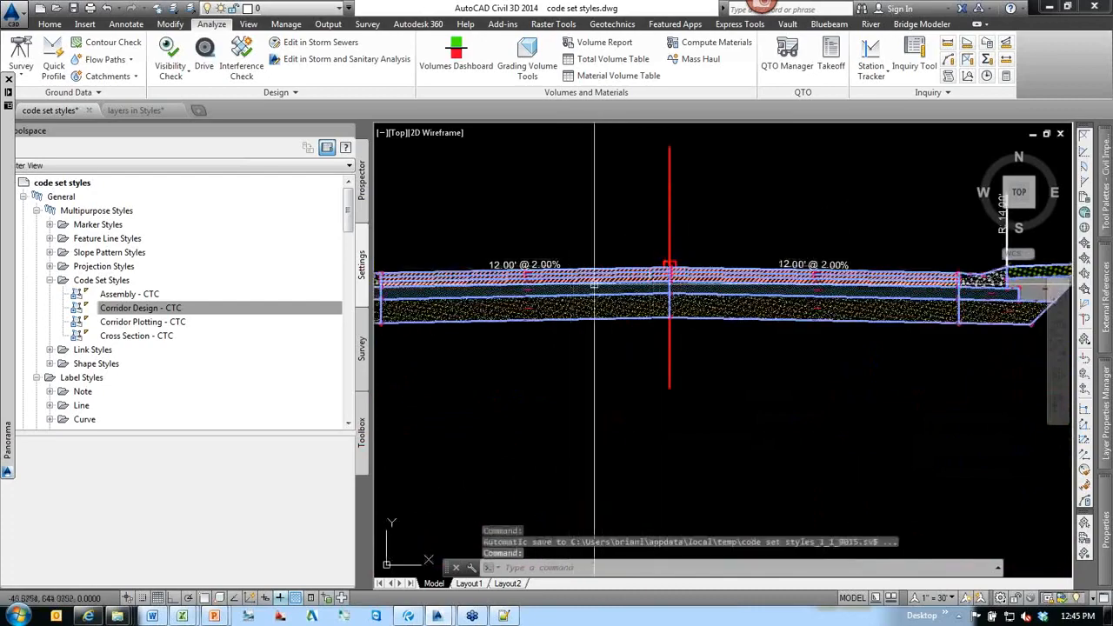
pyautogui.scroll(2, 624, 330)
pyautogui.scroll(-6, 643, 331)
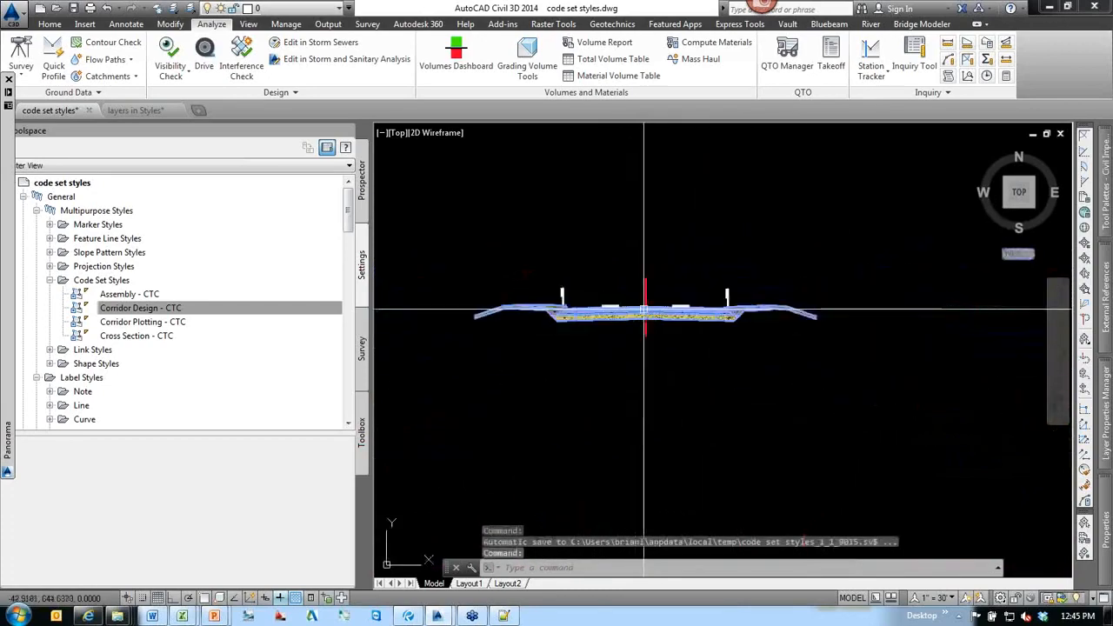
pyautogui.scroll(8, 746, 379)
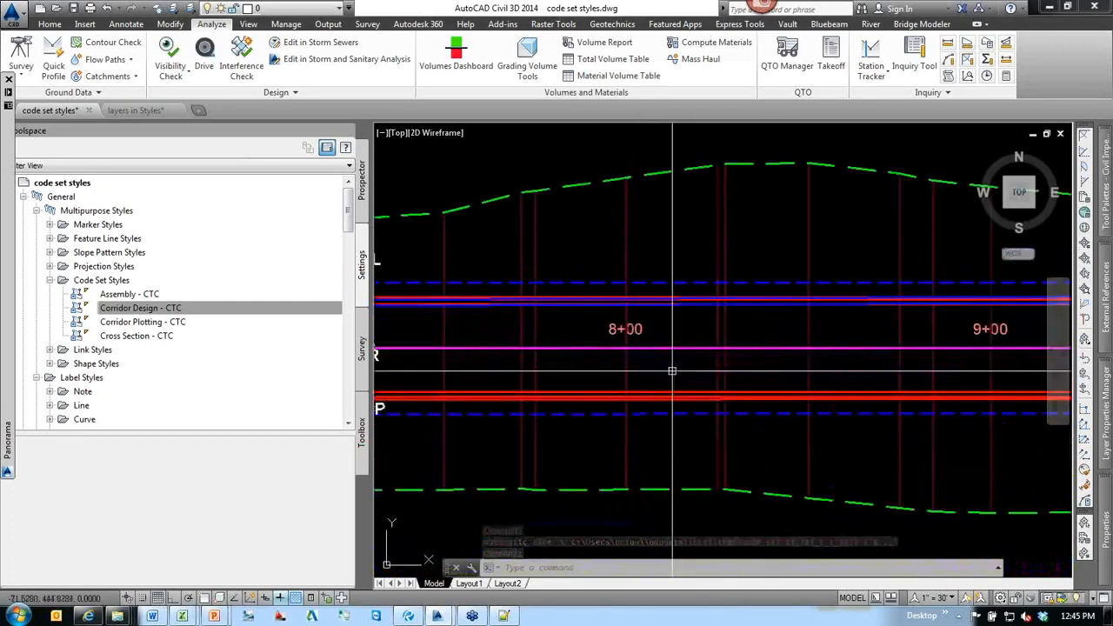
pyautogui.moveTo(788, 329); pyautogui.dragTo(728, 353, button='middle')
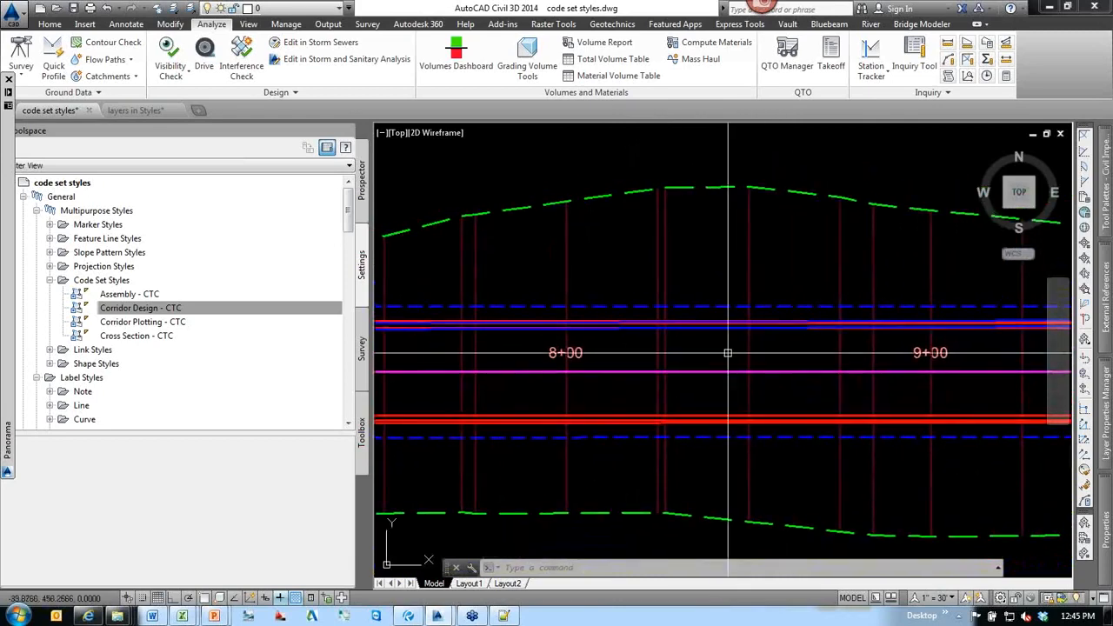
pyautogui.moveTo(709, 346)
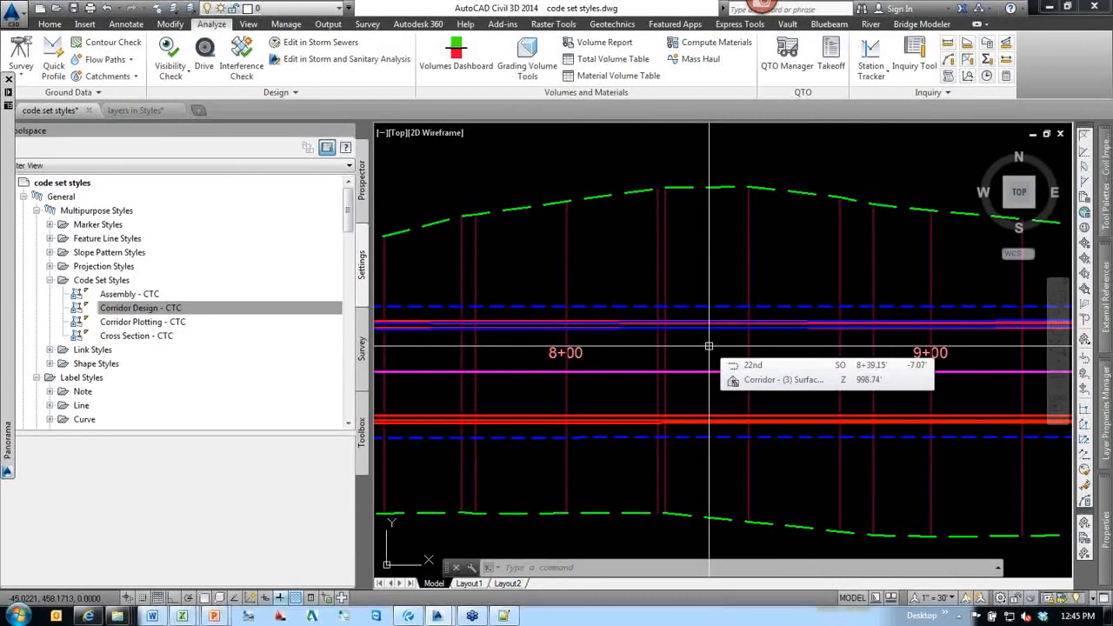
# Open the Corridor Design - CTC code set style for editing and maximize its dialog.
pyautogui.click(199, 309)
pyautogui.rightClick(144, 313)
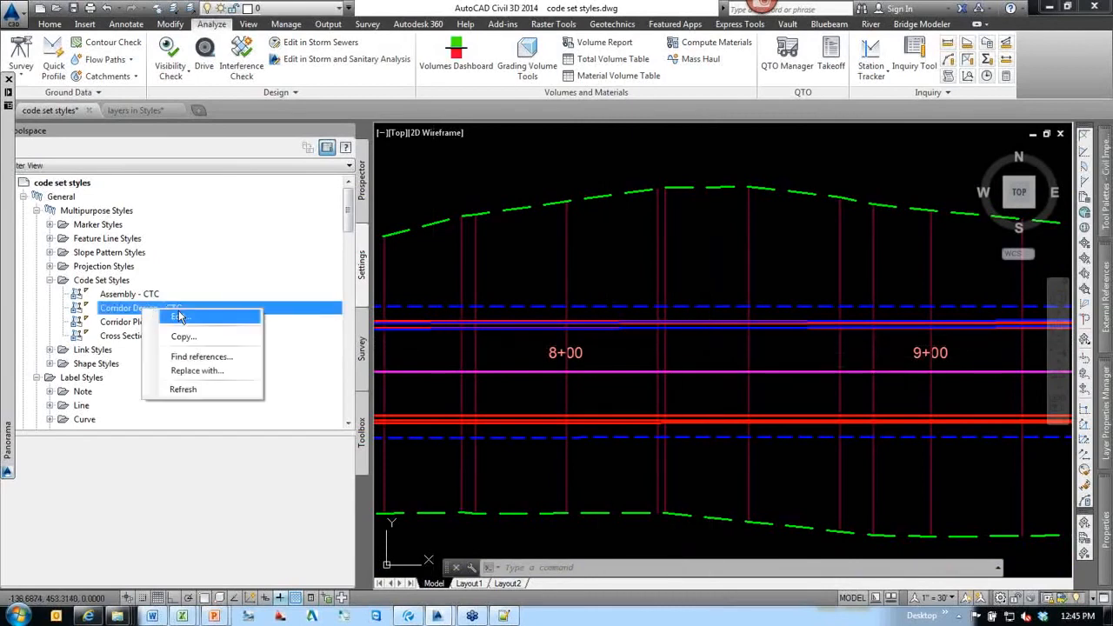
pyautogui.click(180, 314)
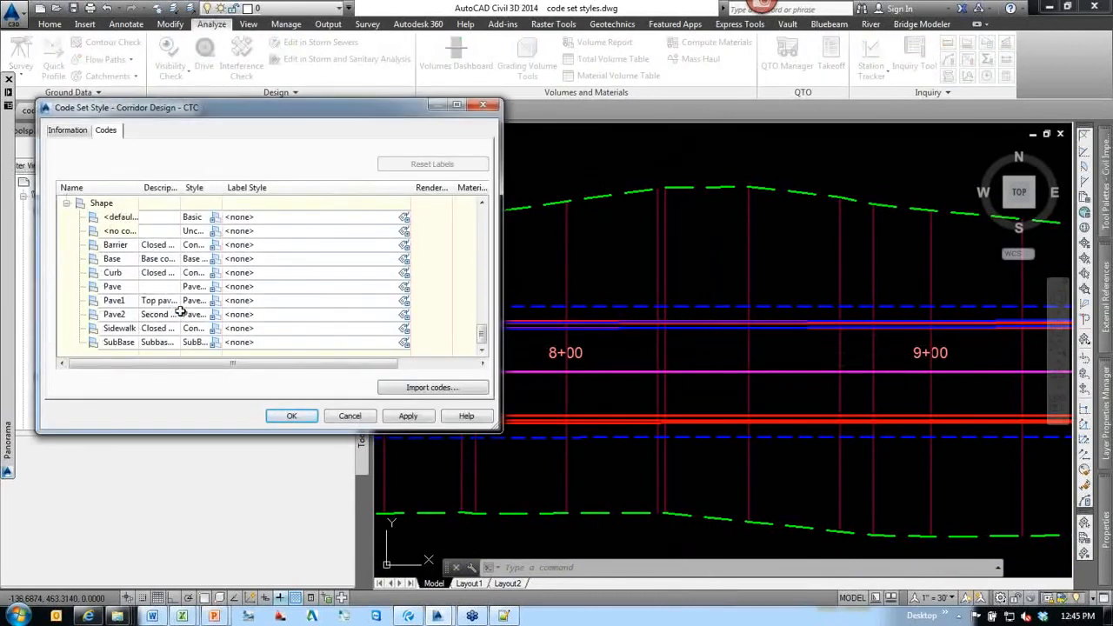
pyautogui.click(457, 105)
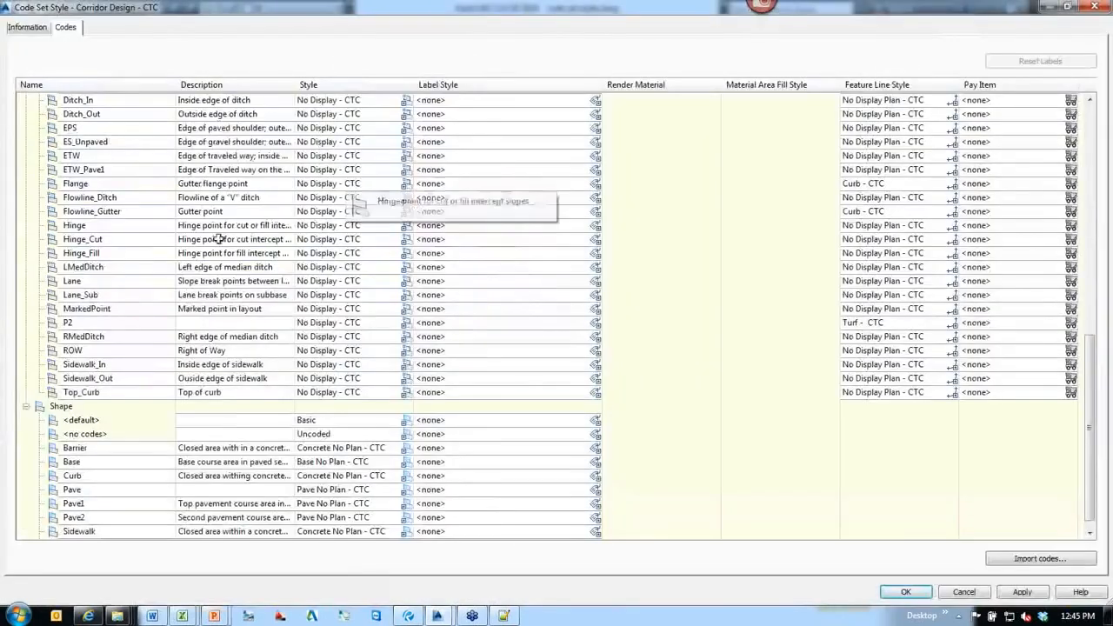
# Review the styles assigned to the Link codes, highlighting the range from <default> to Top and the Top code on its own.
pyautogui.click(93, 281)
pyautogui.scroll(1, 93, 277)
pyautogui.scroll(10, 94, 276)
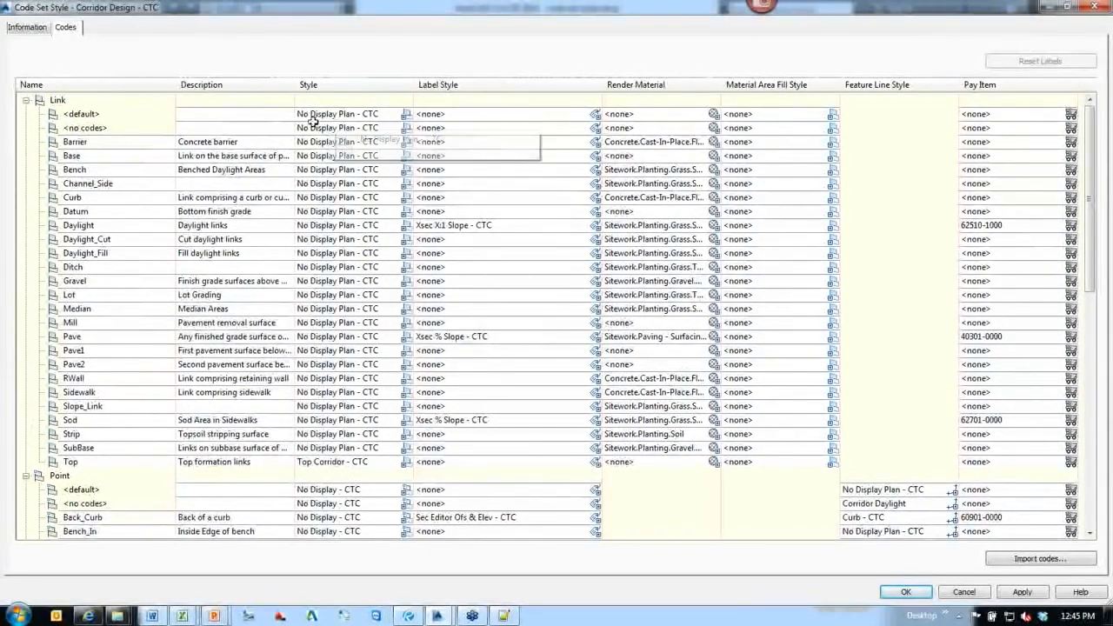
pyautogui.click(101, 117)
pyautogui.keyDown('shift'); pyautogui.click(85, 461); pyautogui.keyUp('shift')
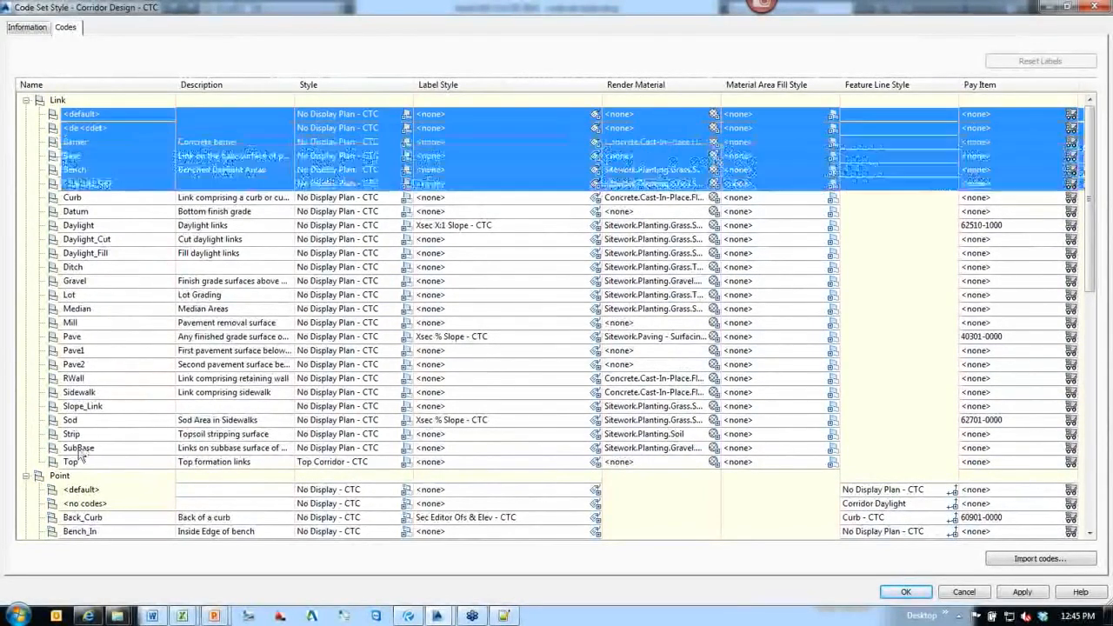
pyautogui.click(84, 466)
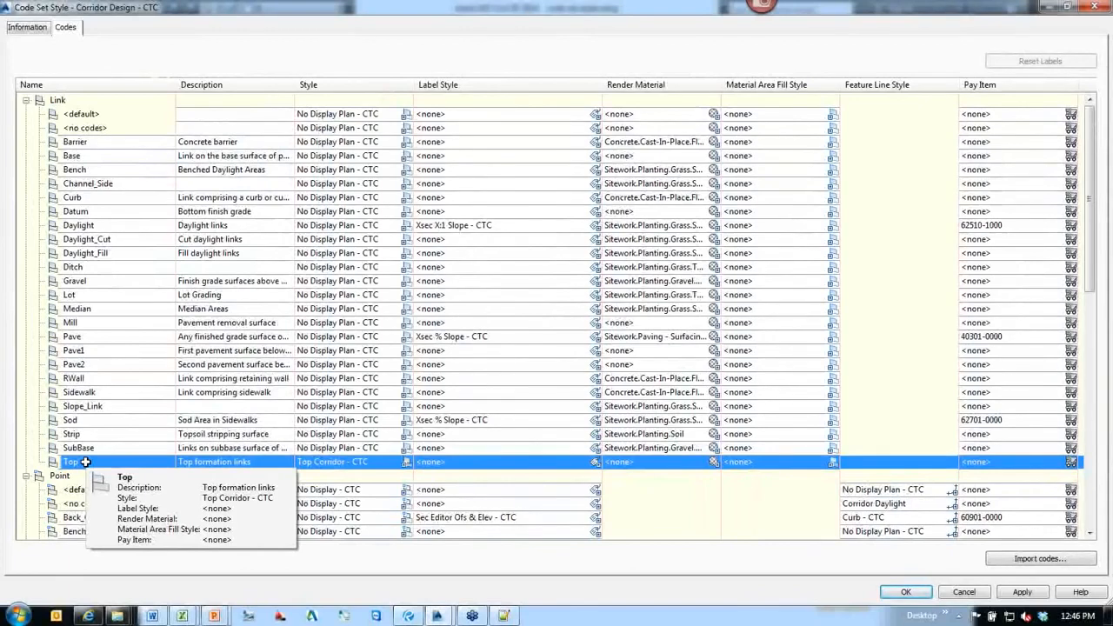
pyautogui.click(96, 434)
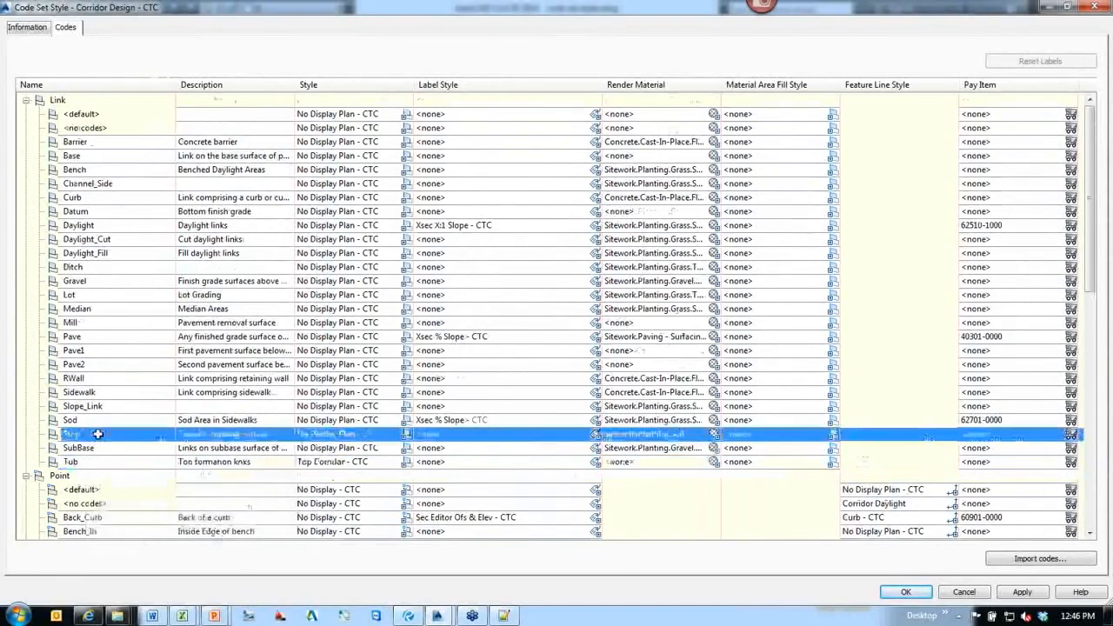
# Highlight the Point codes from <default> through Top_Curb to review their point and feature line styles.
pyautogui.scroll(-9, 148, 407)
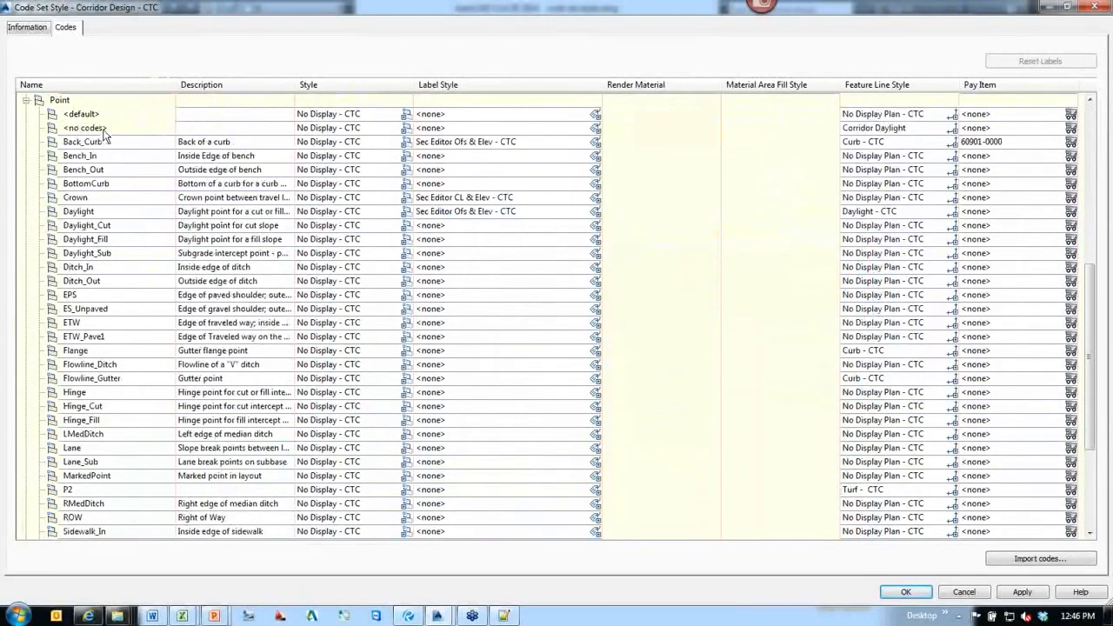
pyautogui.click(81, 116)
pyautogui.scroll(-3, 166, 364)
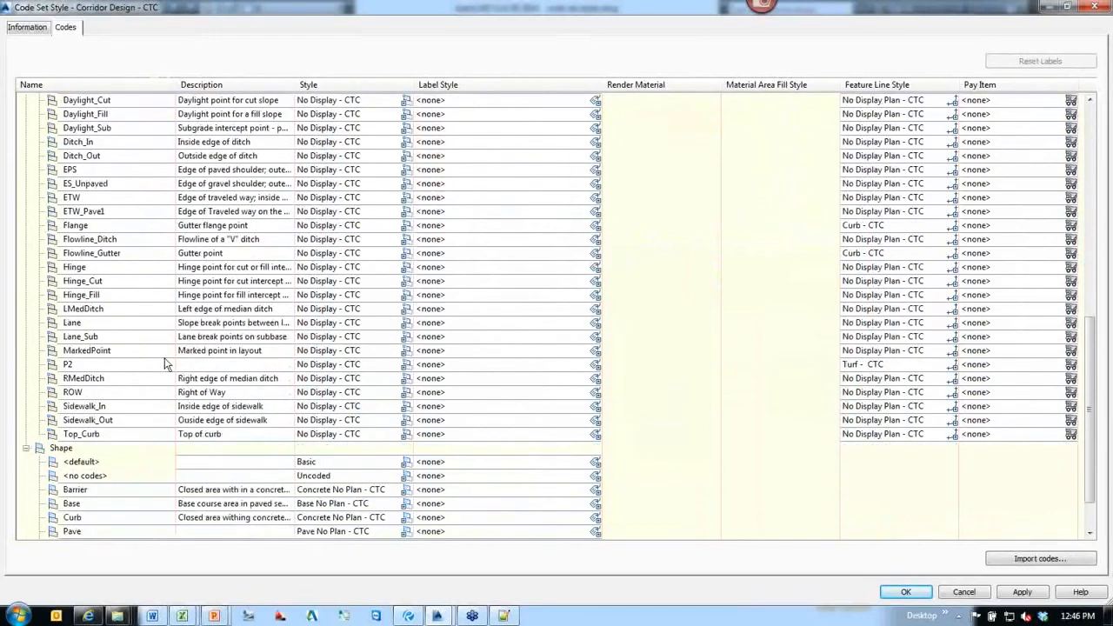
pyautogui.click(90, 437)
pyautogui.scroll(5, 96, 353)
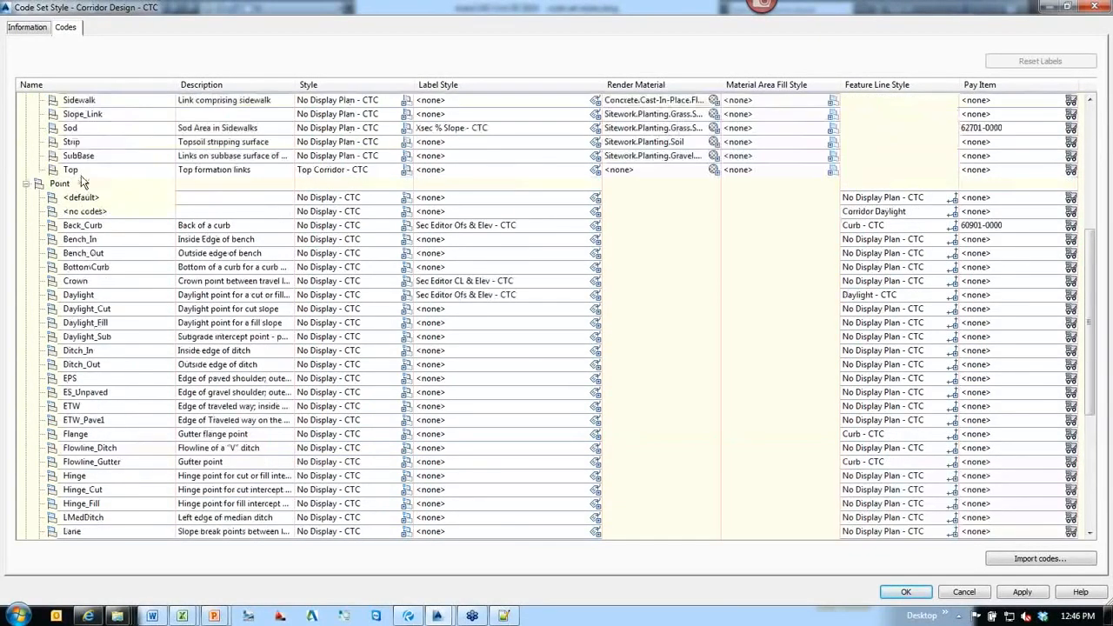
pyautogui.keyDown('shift'); pyautogui.click(81, 198); pyautogui.keyUp('shift')
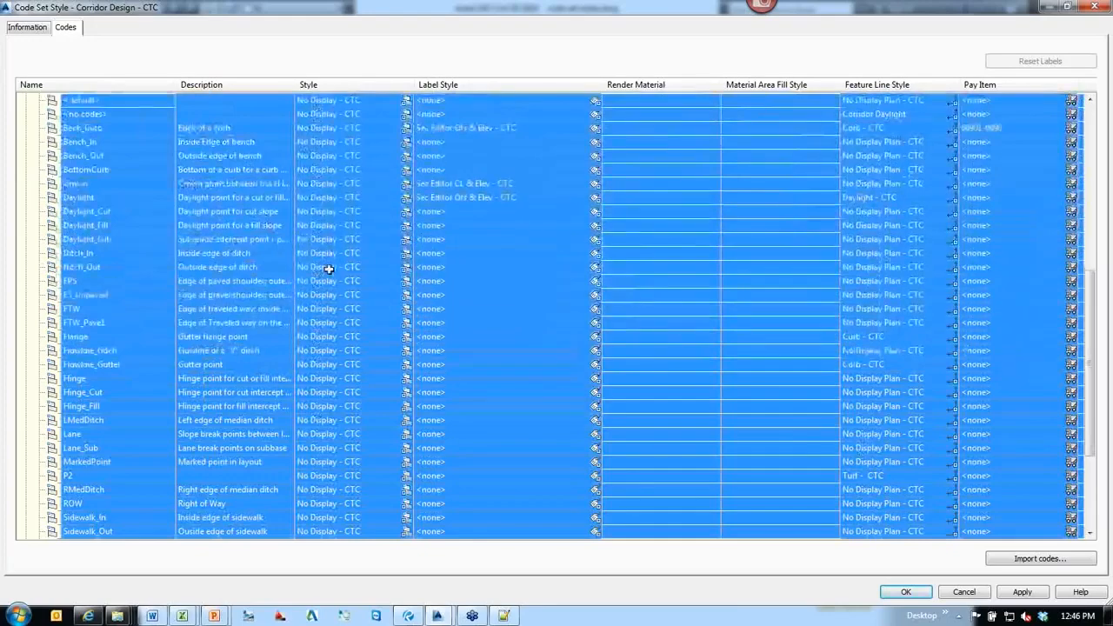
# Look through the Point codes and their feature line styles, highlighting ETW_Pave1 and LMedDitch.
pyautogui.click(120, 321)
pyautogui.scroll(-3, 113, 331)
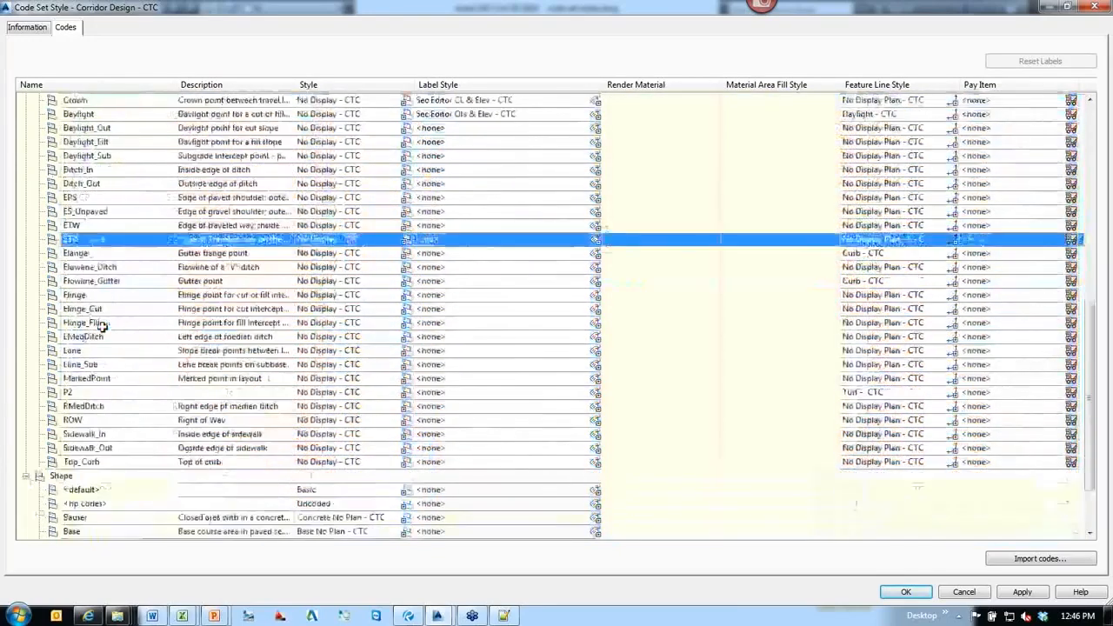
pyautogui.scroll(-1, 110, 335)
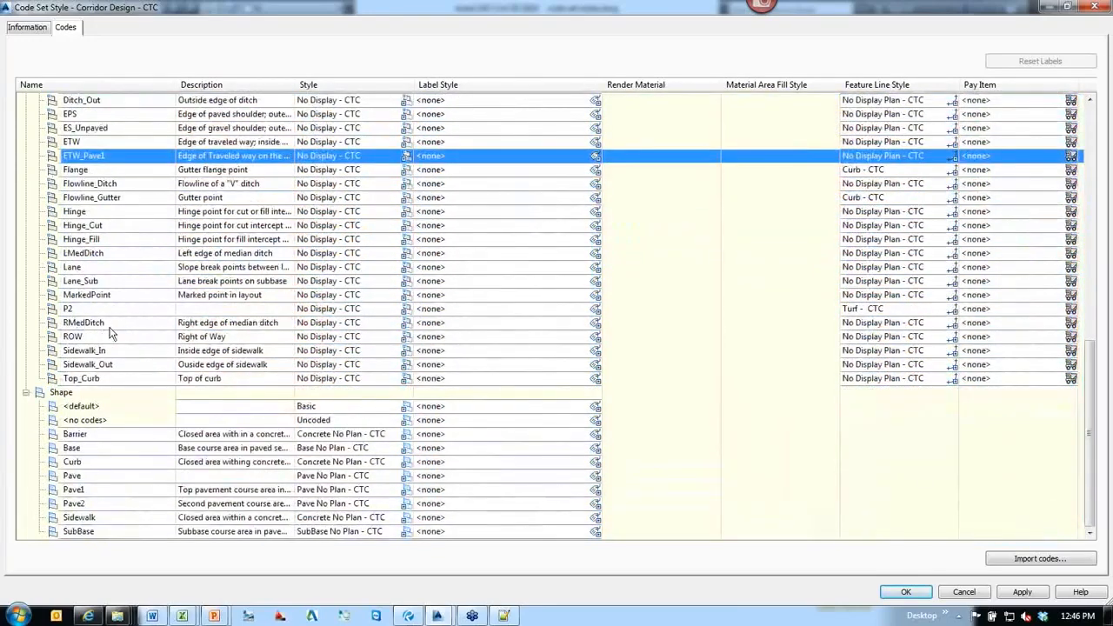
pyautogui.click(111, 254)
pyautogui.scroll(5, 122, 268)
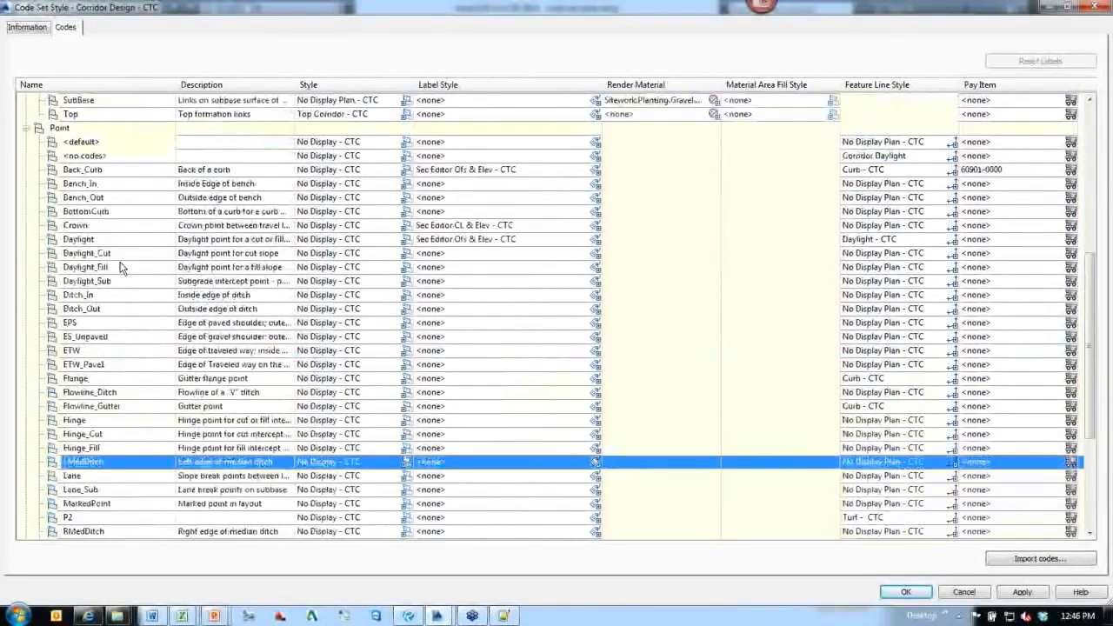
pyautogui.scroll(1, 121, 267)
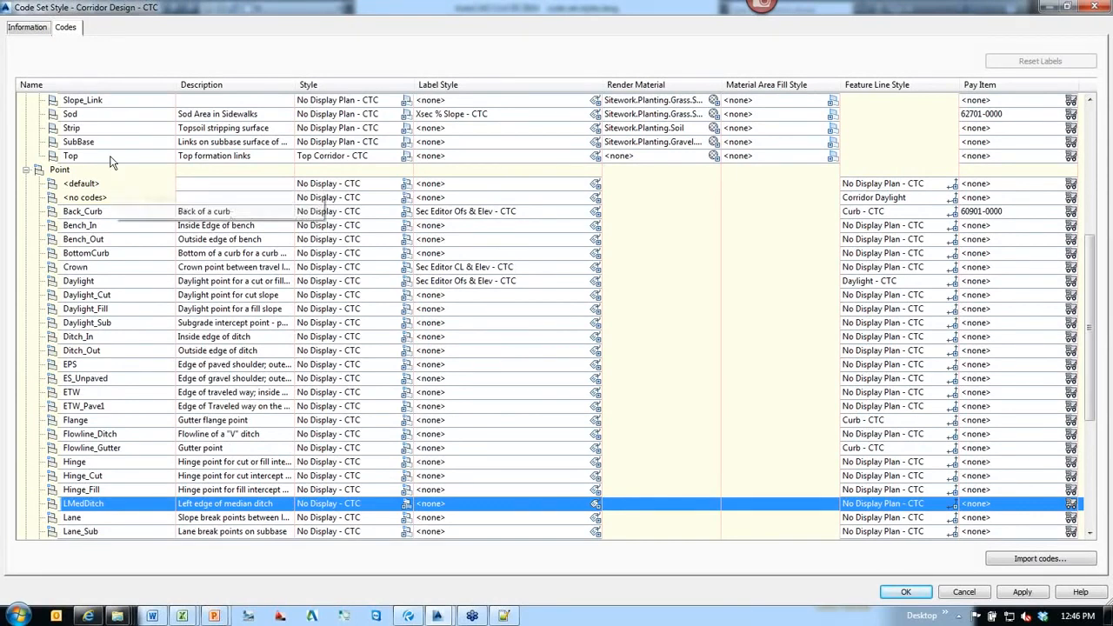
# Highlight the <default>, <no codes> and Back_Curb Point codes in turn to review their assigned styles.
pyautogui.click(82, 186)
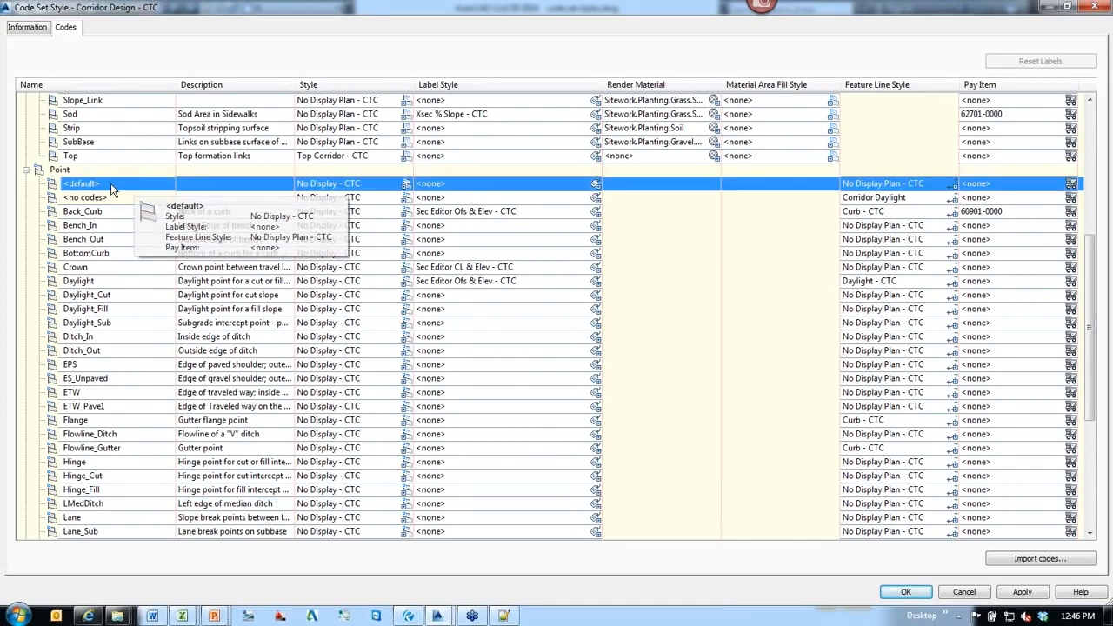
pyautogui.click(98, 200)
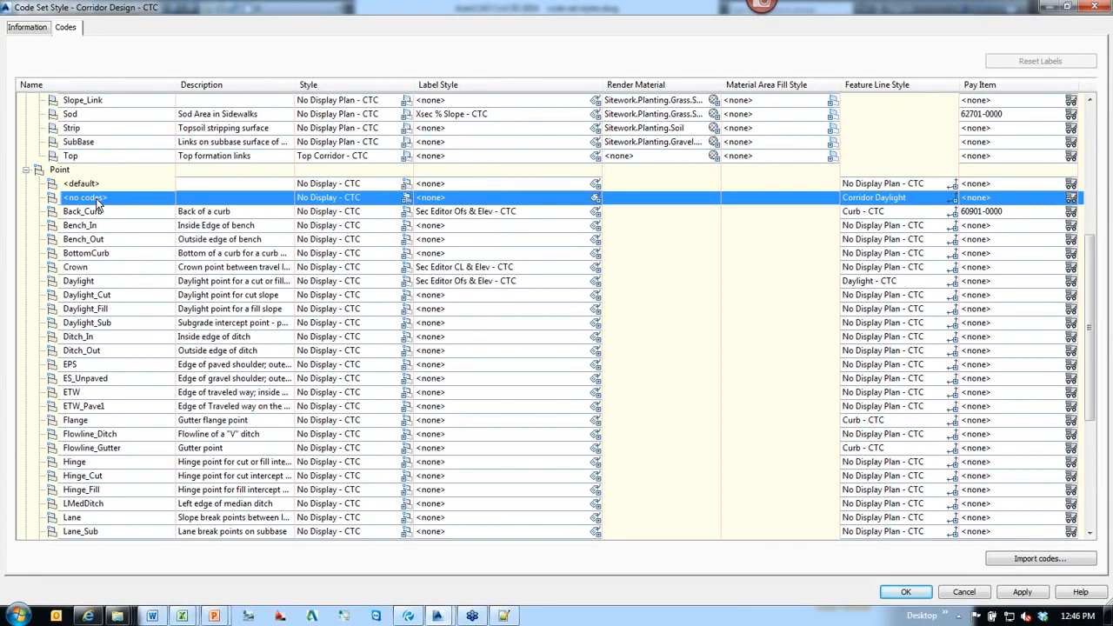
pyautogui.click(99, 211)
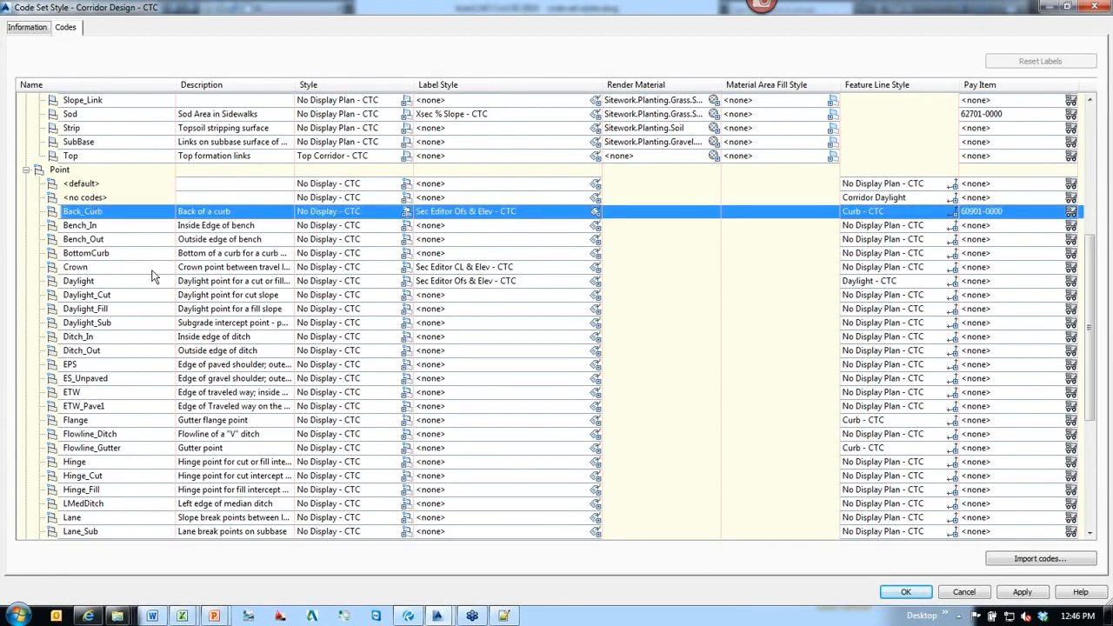
# Review the Shape codes' styles and the Median Link code, and close the code set style without applying changes.
pyautogui.scroll(-6, 152, 276)
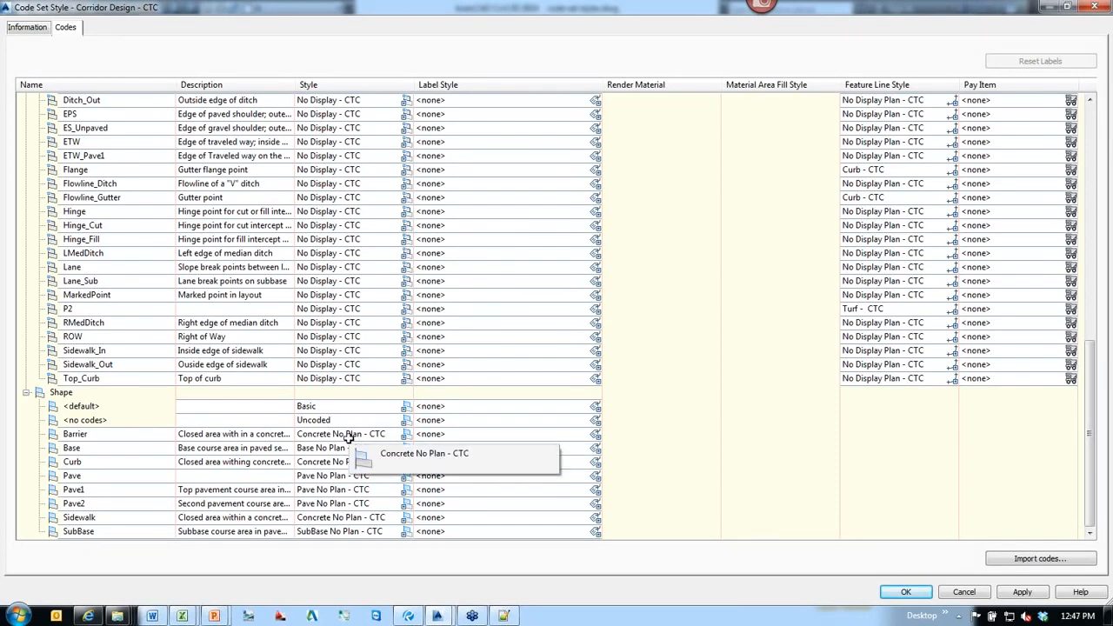
pyautogui.scroll(13, 118, 310)
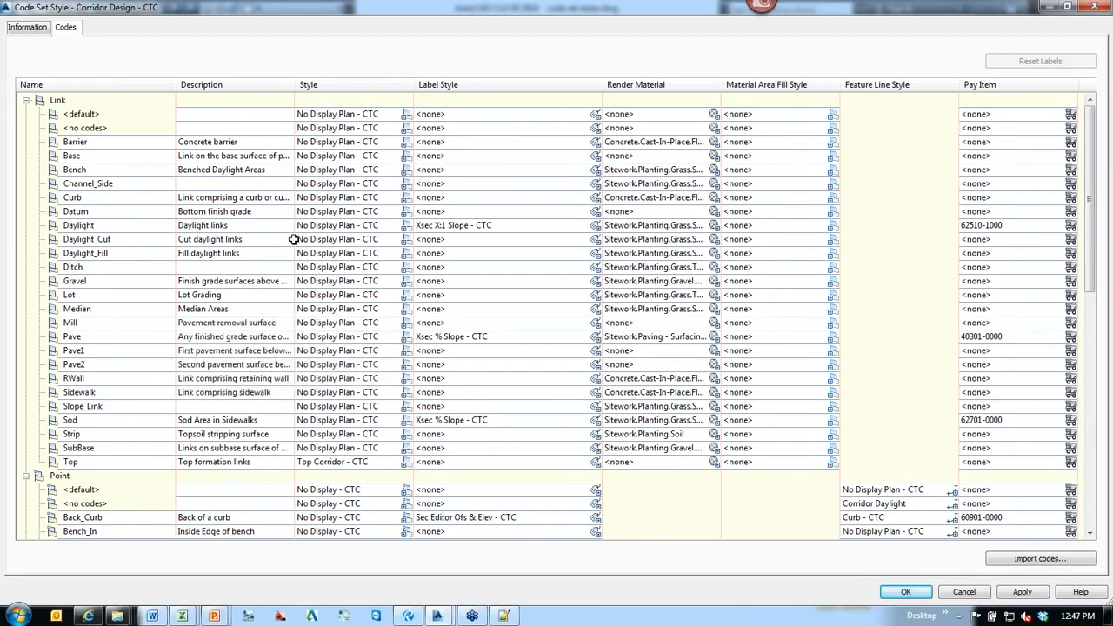
pyautogui.click(106, 310)
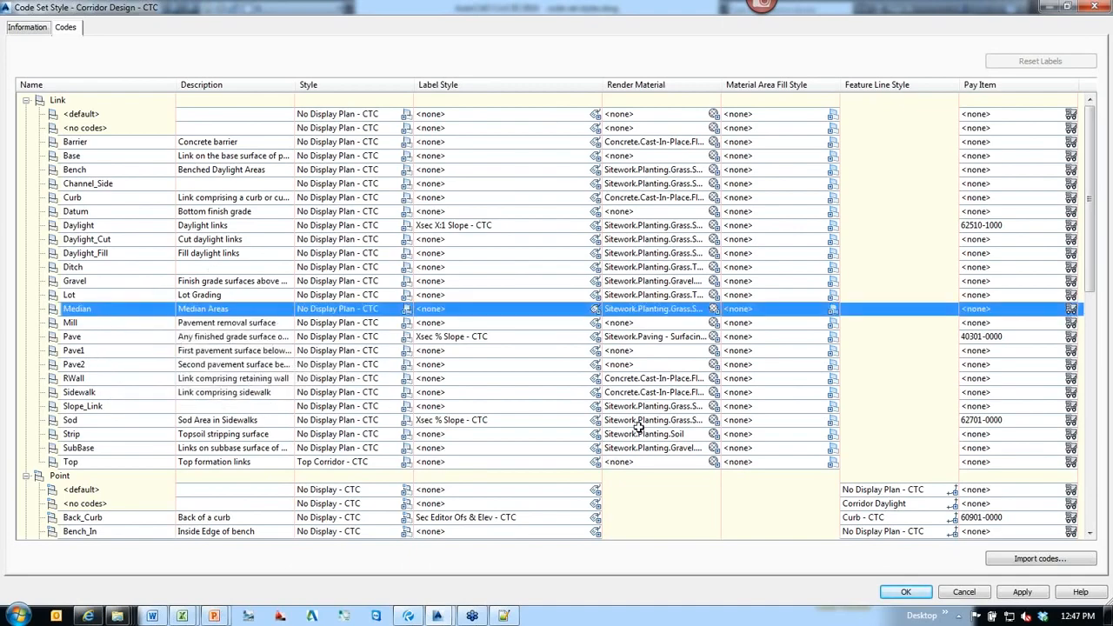
pyautogui.click(963, 592)
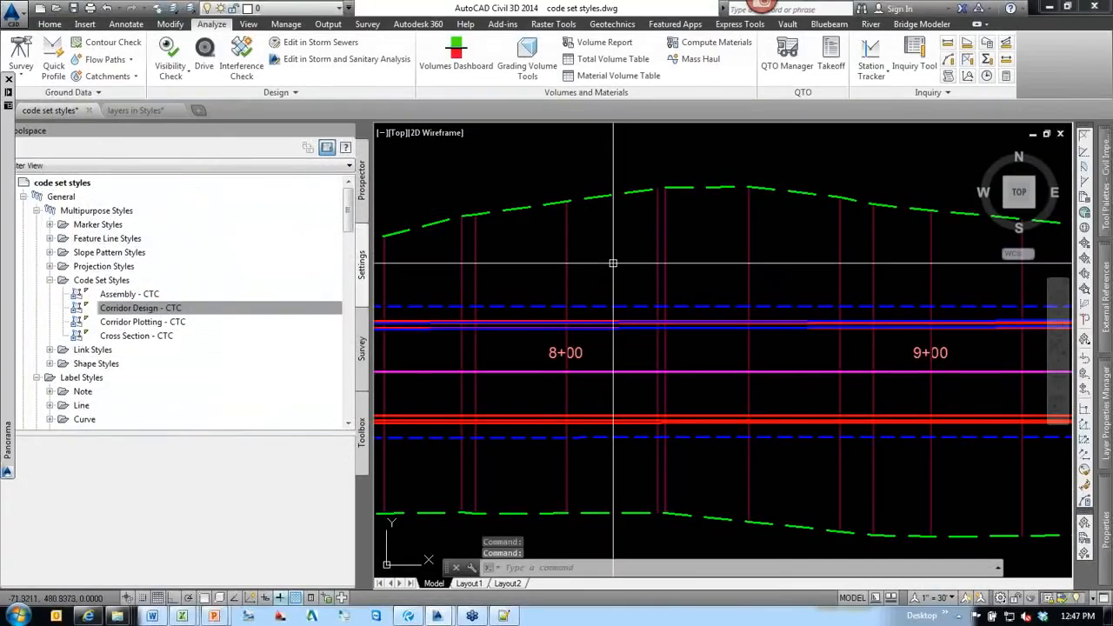
# Narrow the Toolspace and open the corridor in the Section Editor at station 8+00.
pyautogui.click(415, 195)
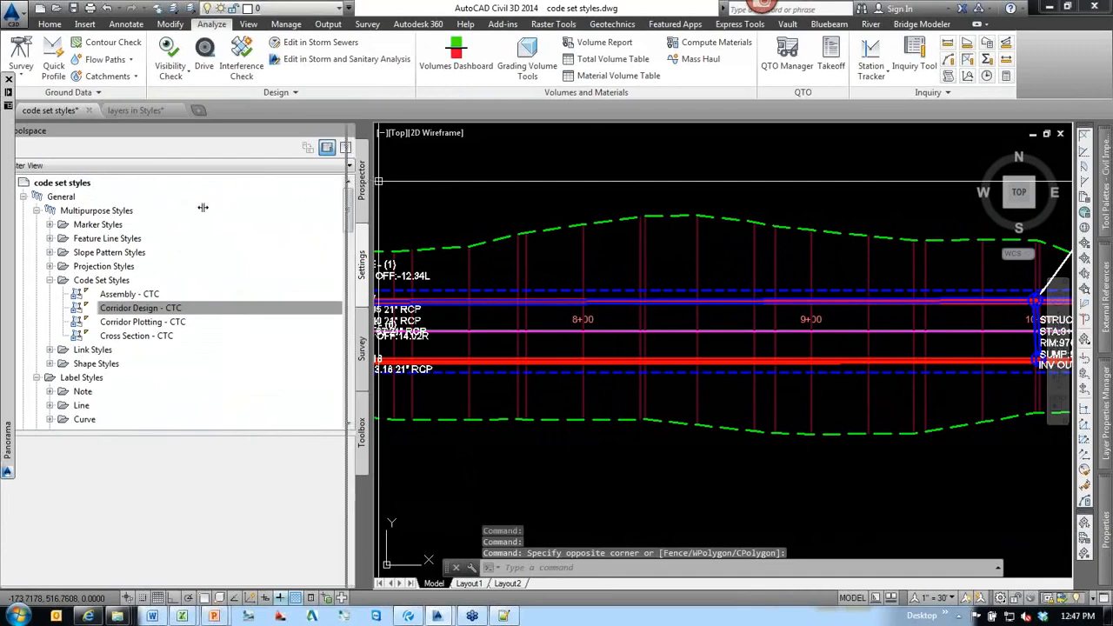
pyautogui.moveTo(187, 209); pyautogui.dragTo(184, 209)
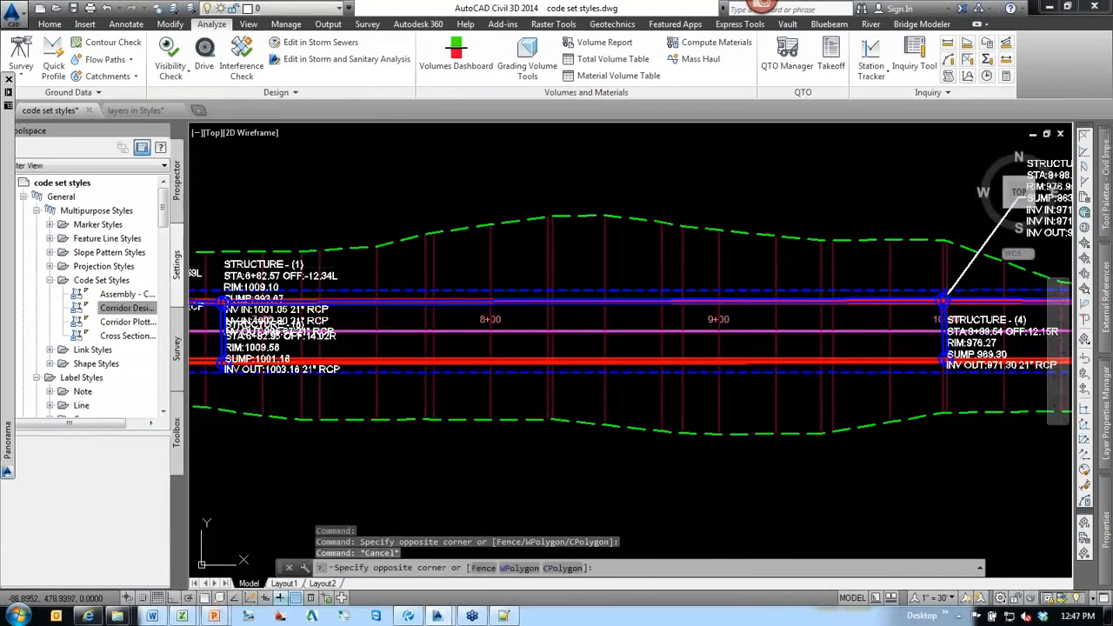
pyautogui.click(487, 250)
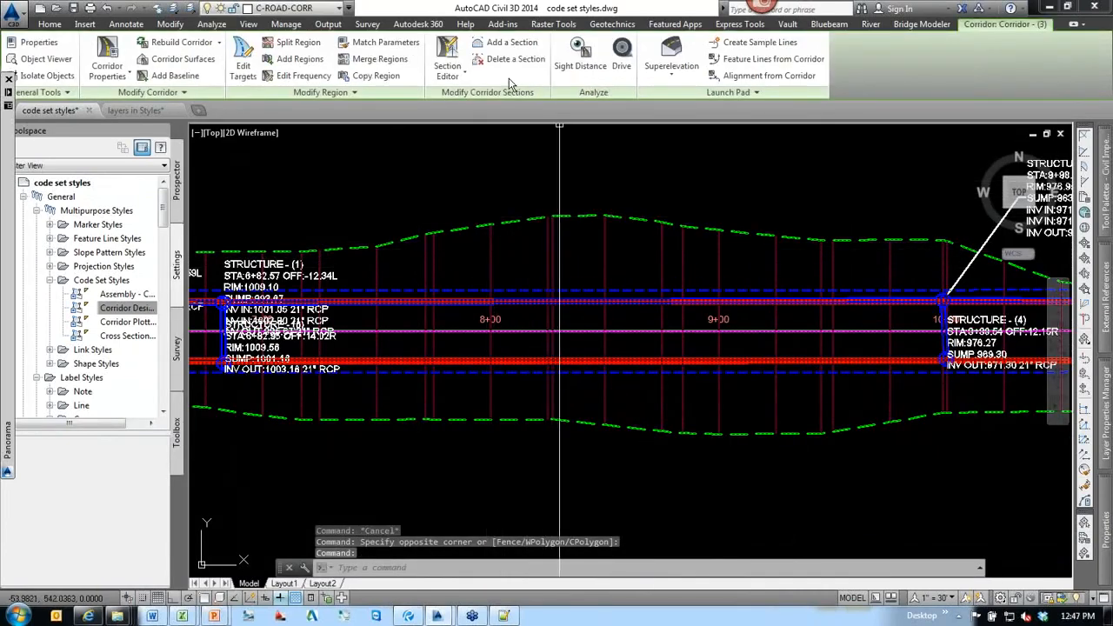
pyautogui.click(451, 54)
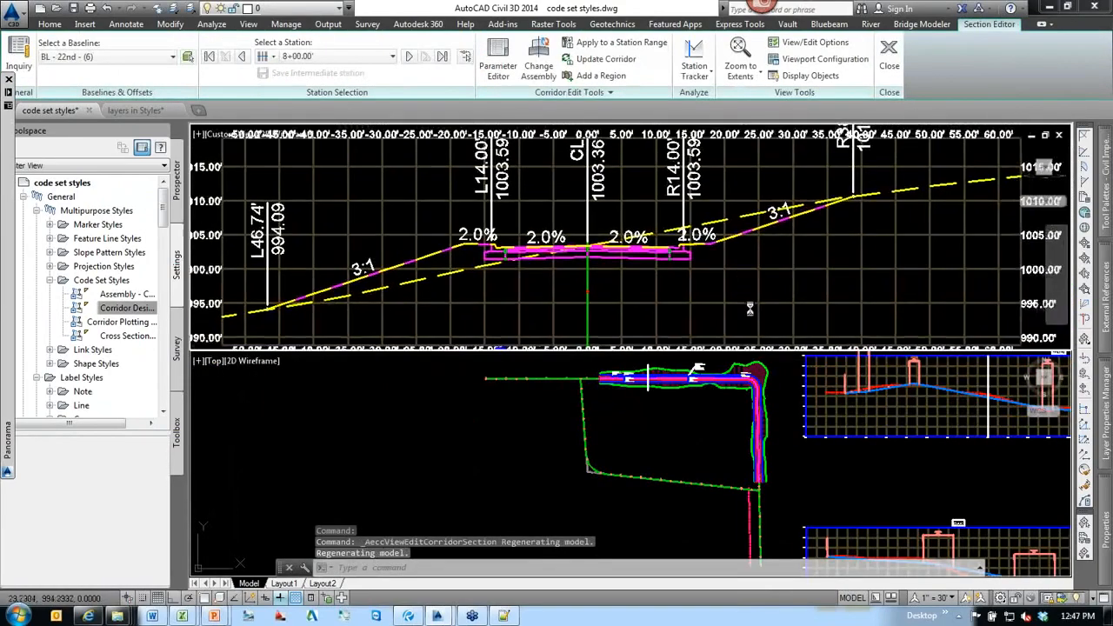
# Set the annotation scale to 1" = 20' and examine the offset, elevation and slope labels on the section.
pyautogui.click(948, 599)
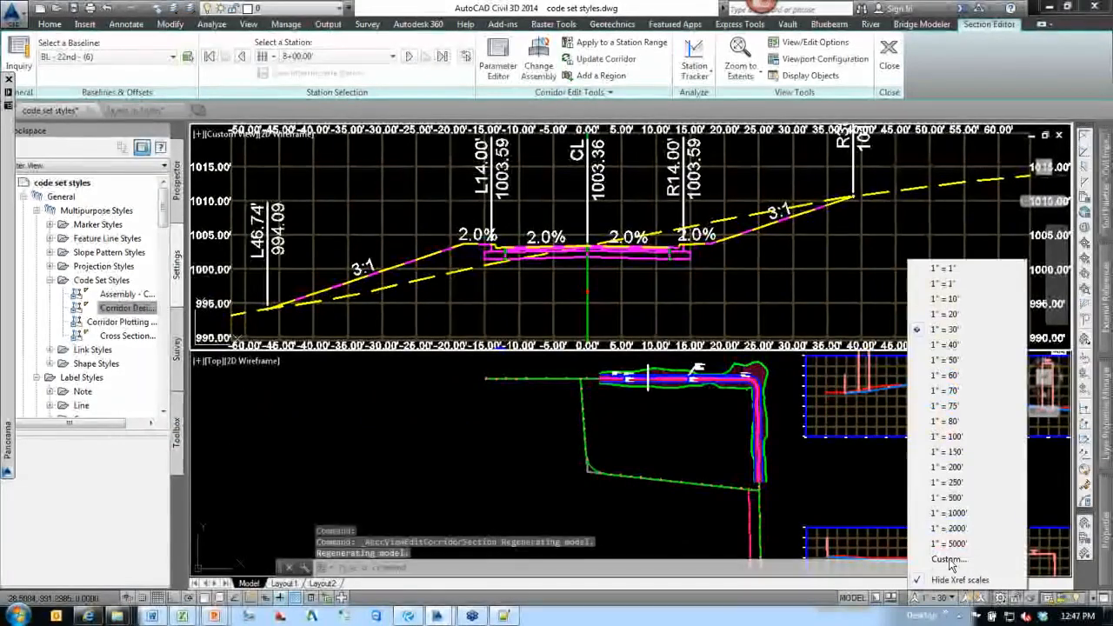
pyautogui.click(948, 314)
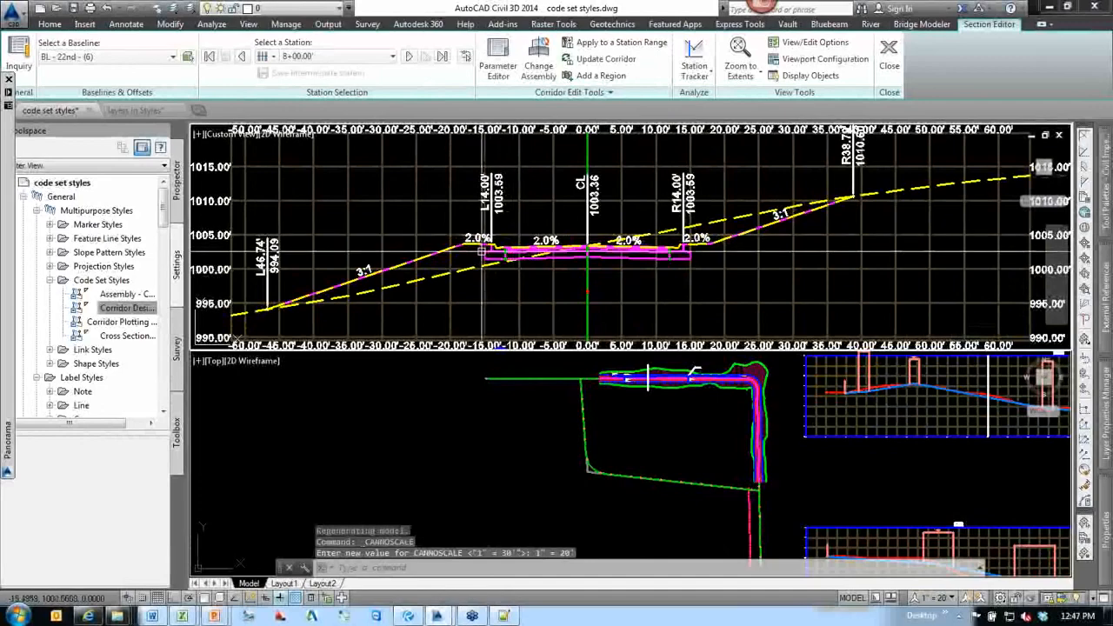
pyautogui.scroll(2, 514, 189)
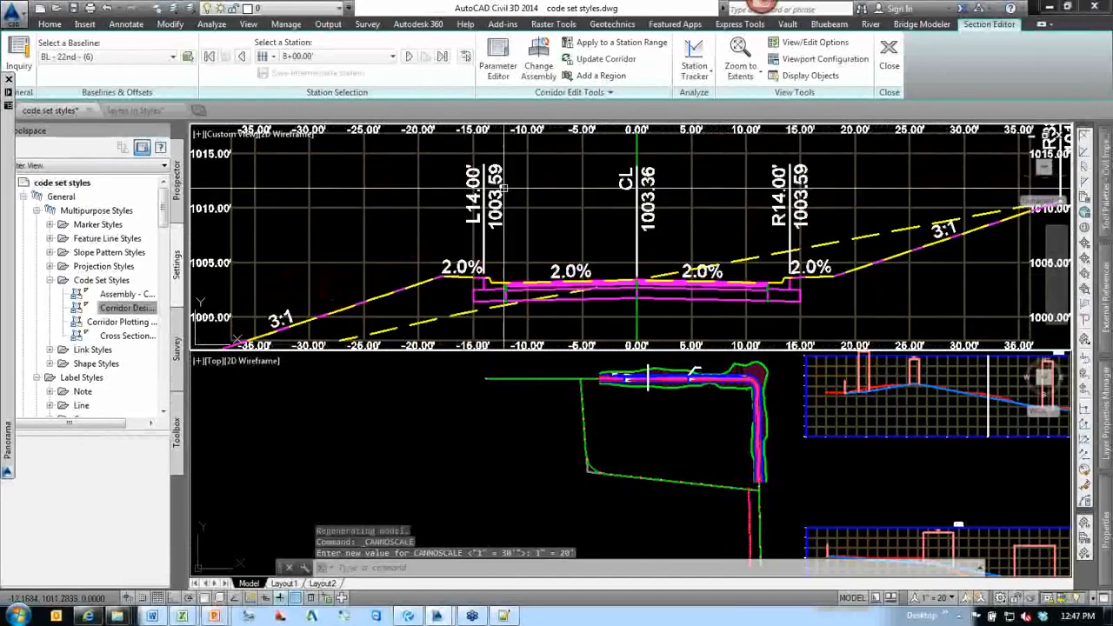
pyautogui.moveTo(697, 249); pyautogui.dragTo(614, 237, button='middle')
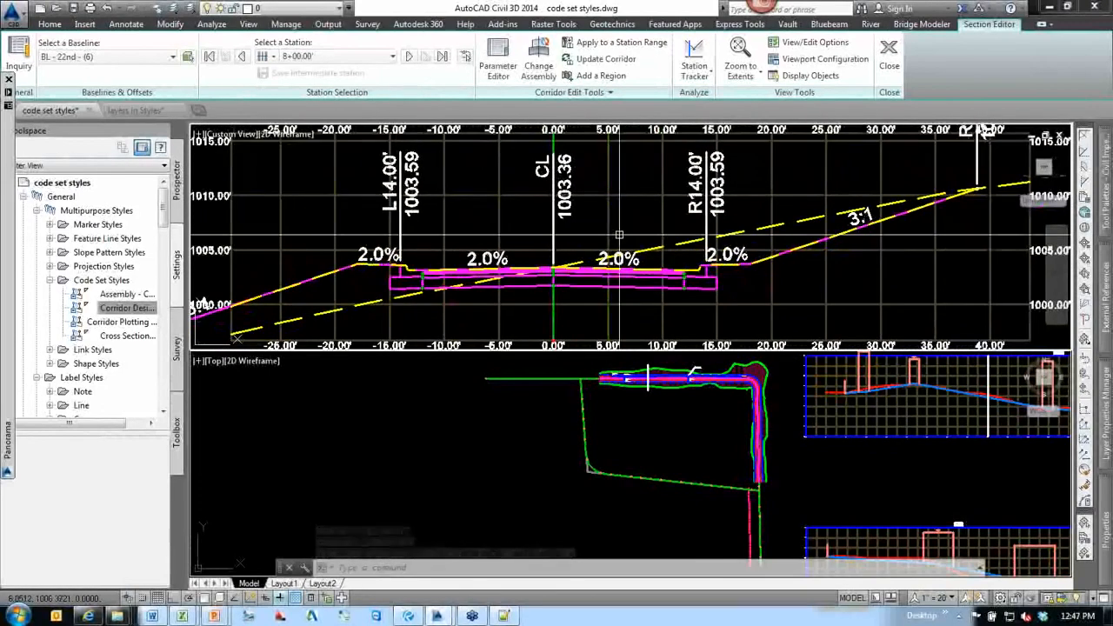
pyautogui.moveTo(560, 275); pyautogui.dragTo(732, 242, button='middle')
pyautogui.moveTo(753, 312); pyautogui.dragTo(559, 316, button='middle')
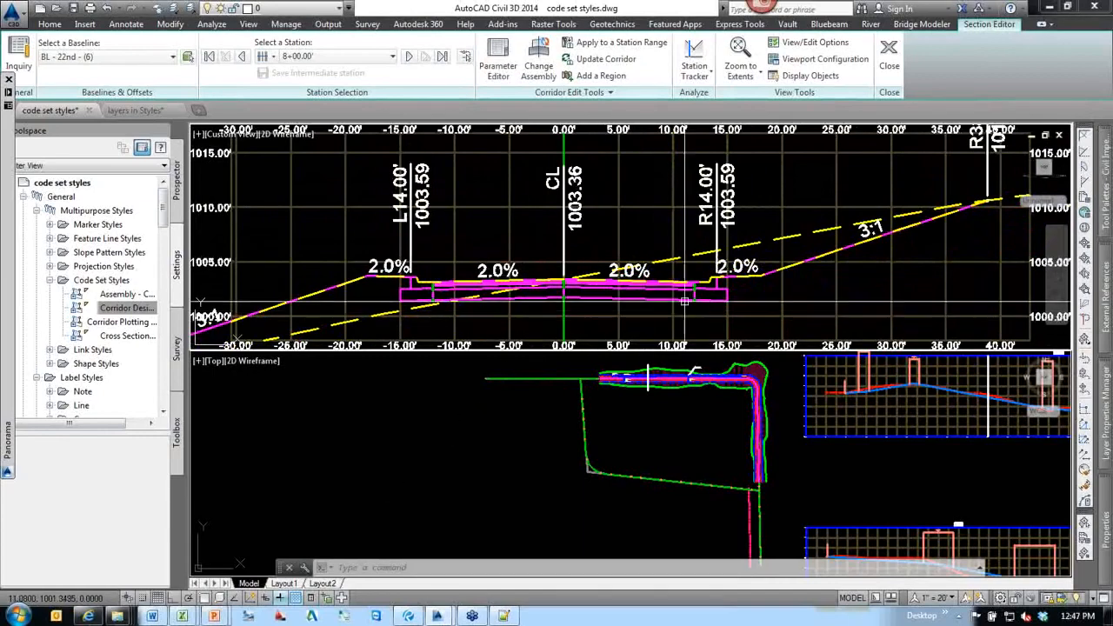
# Advance through the corridor sections to station 8+84.17 and close the Section Editor.
pyautogui.click(410, 56)
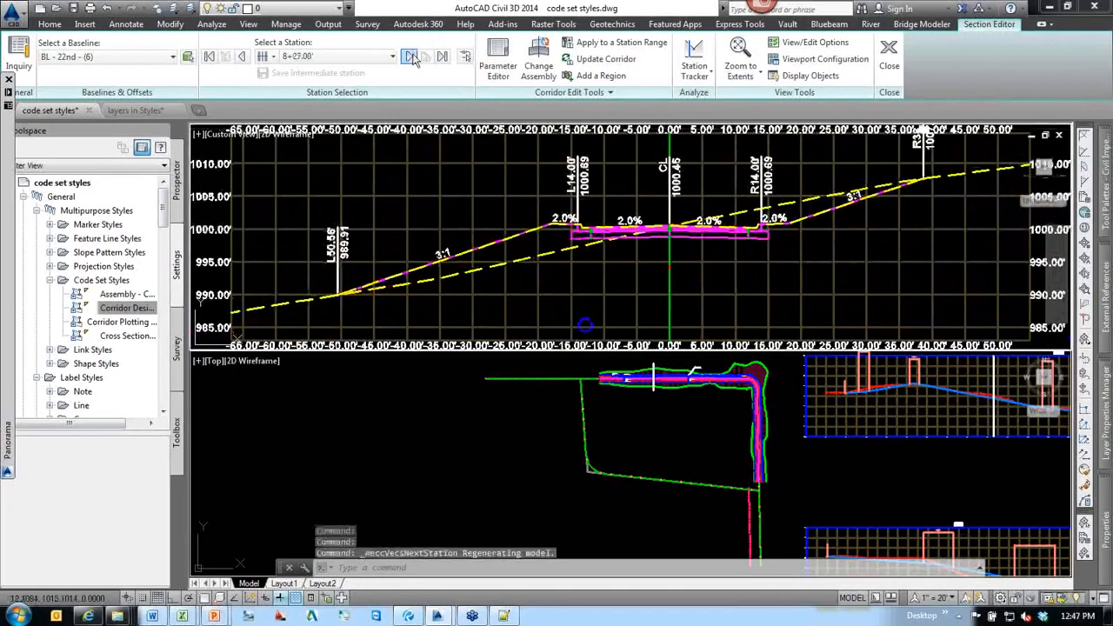
pyautogui.click(411, 57)
pyautogui.click(410, 56)
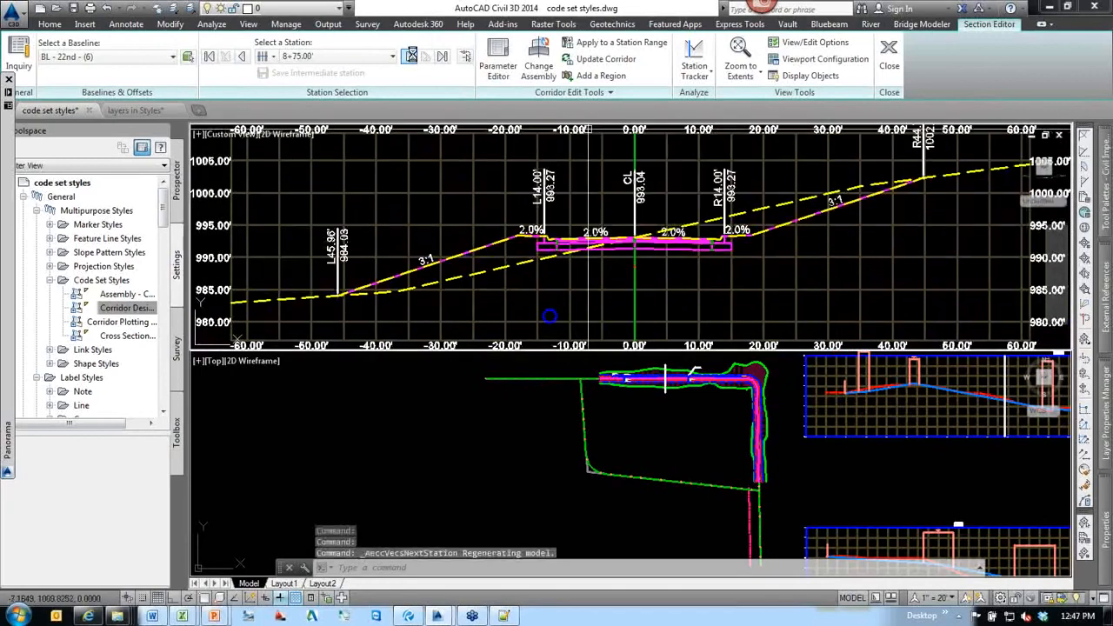
pyautogui.click(410, 57)
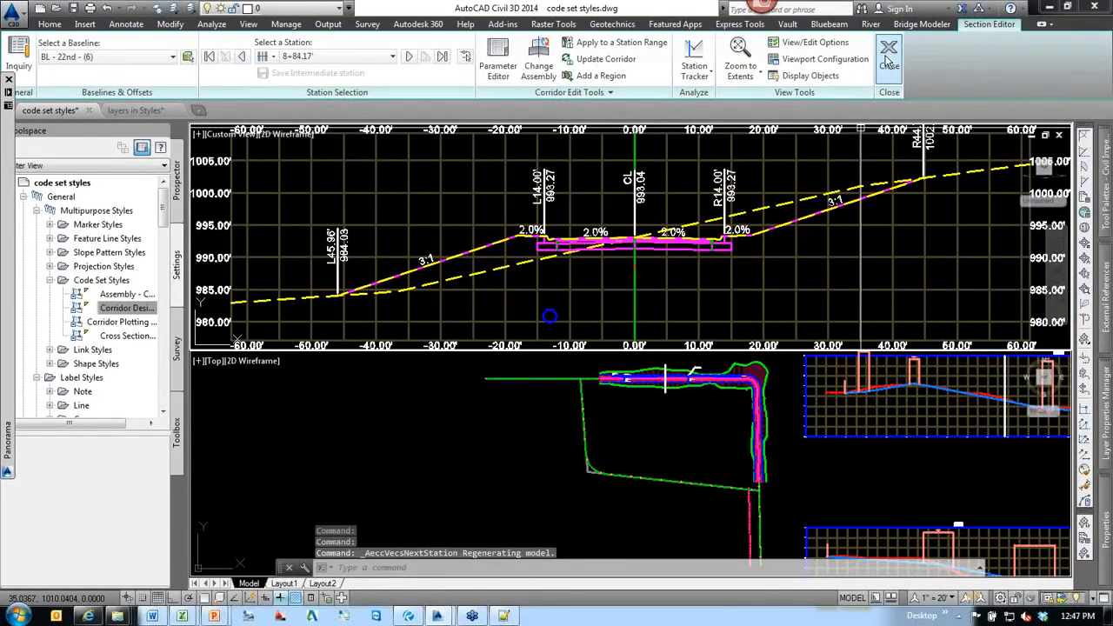
pyautogui.click(887, 59)
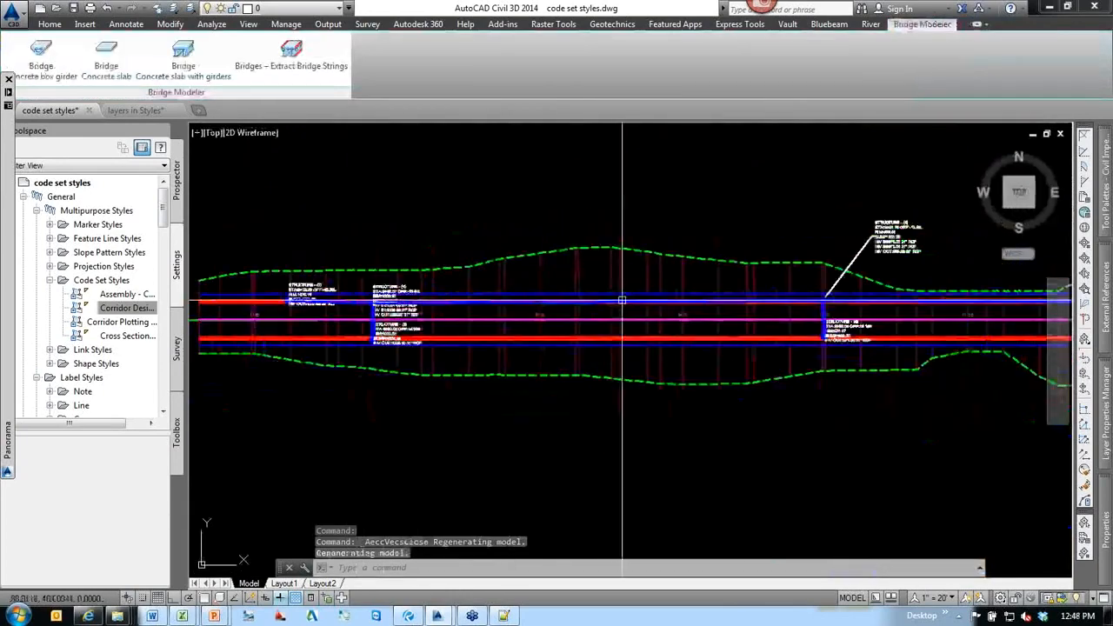
# Examine the corridor's plan display around stations 8+00 and 9+00.
pyautogui.moveTo(499, 406); pyautogui.dragTo(661, 410, button='middle')
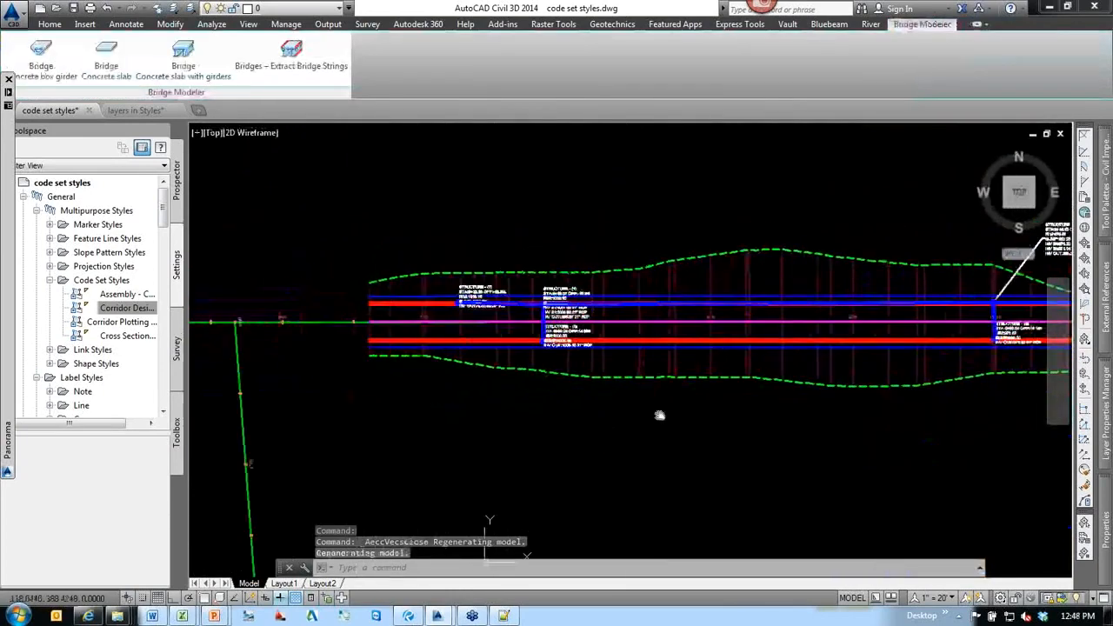
pyautogui.scroll(-3, 669, 410)
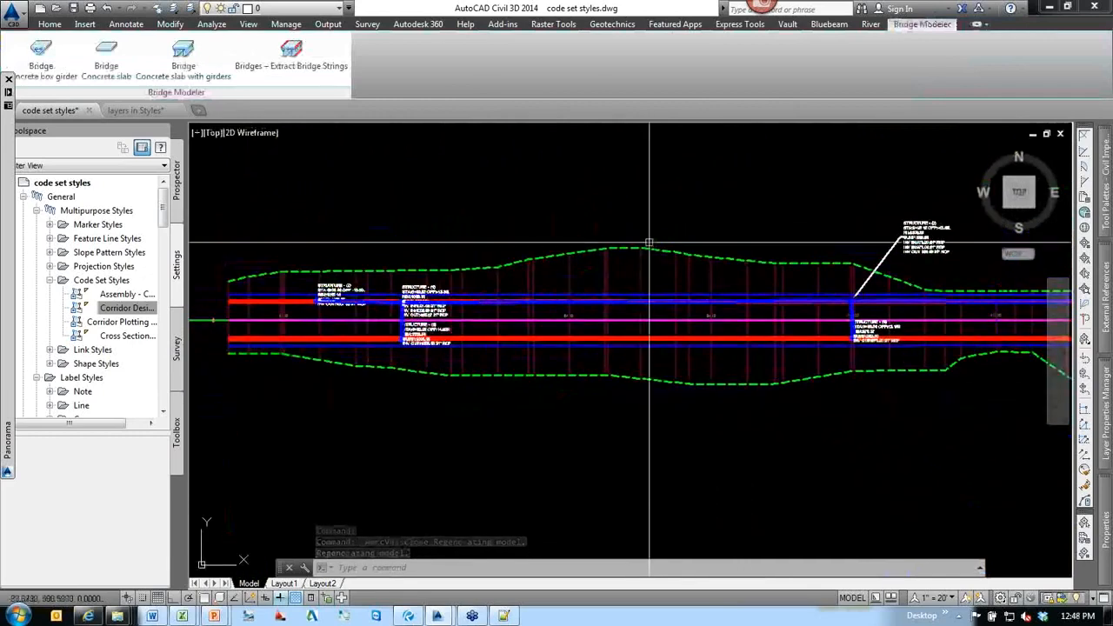
pyautogui.click(642, 198)
pyautogui.press('Escape')
pyautogui.press('Escape')
pyautogui.click(472, 258)
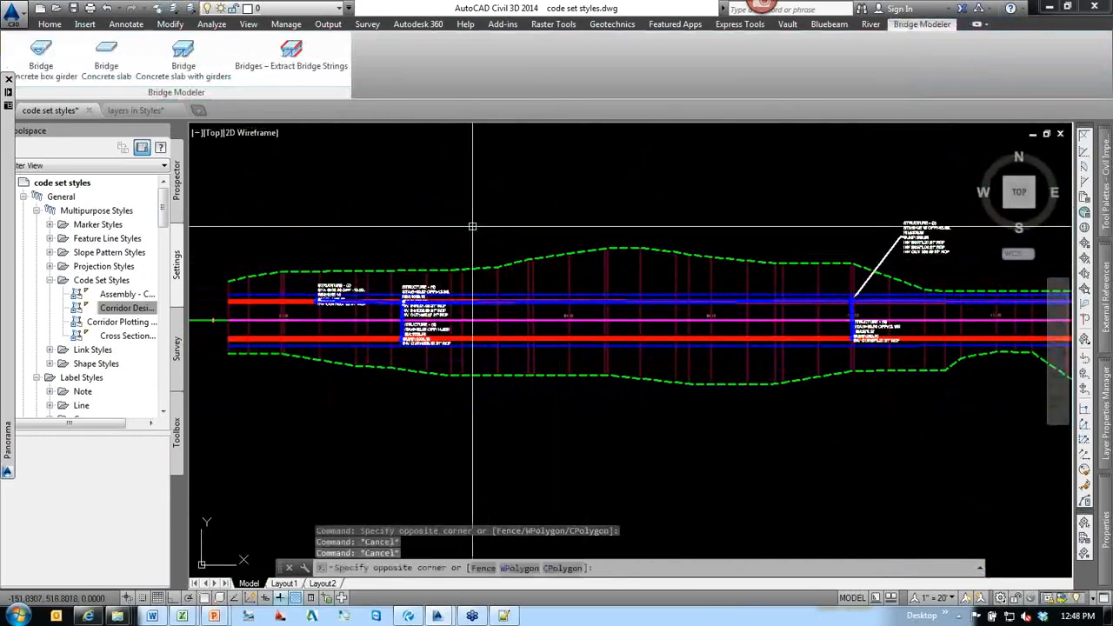
pyautogui.scroll(2, 570, 258)
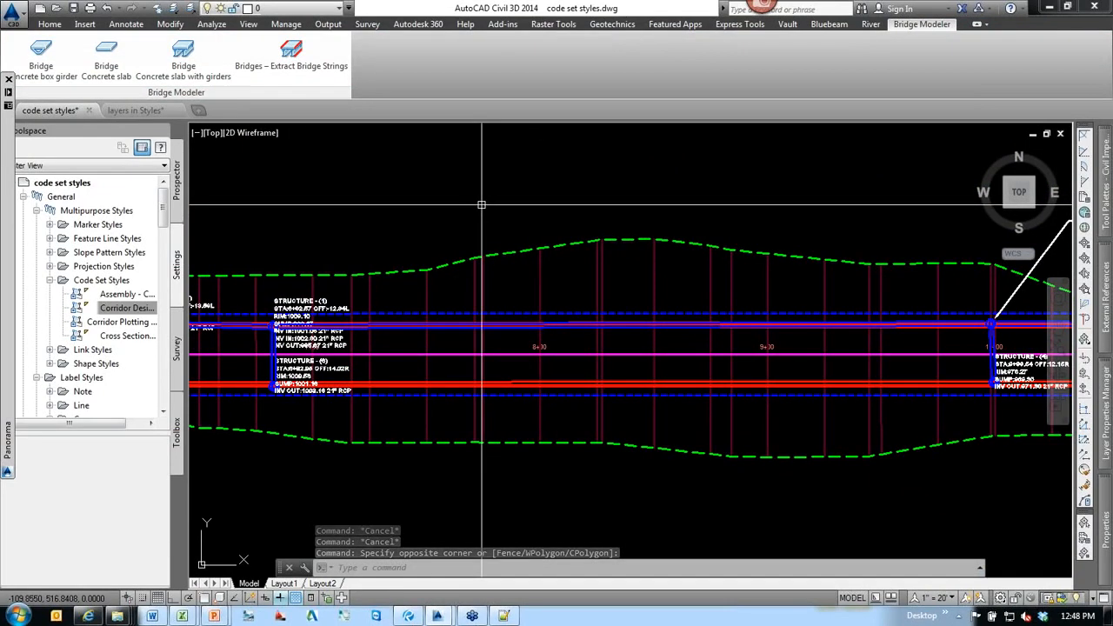
pyautogui.moveTo(499, 228); pyautogui.dragTo(507, 254, button='middle')
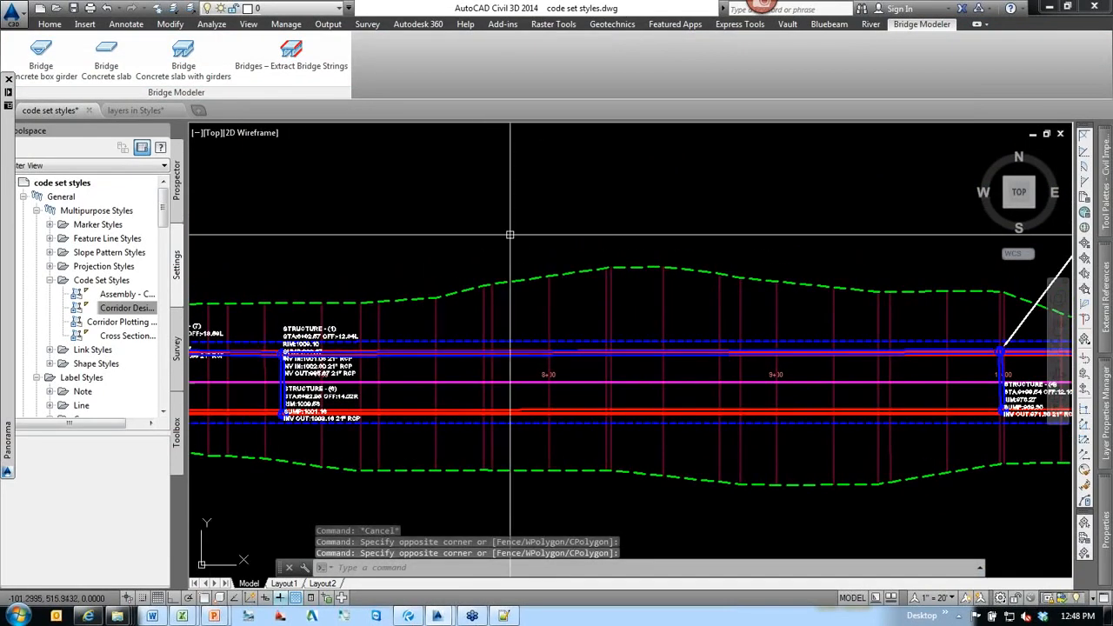
# Change the corridor's code set style to Corridor Plotting - CTC and inspect its plan display near station 8+00.
pyautogui.click(541, 280)
pyautogui.rightClick(540, 282)
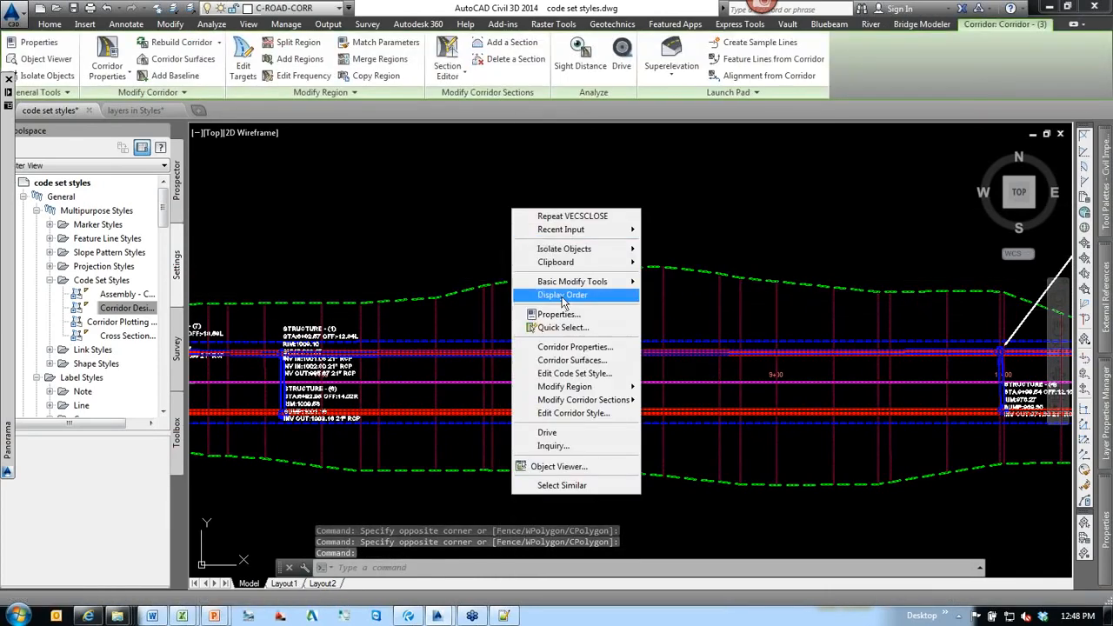
pyautogui.click(573, 346)
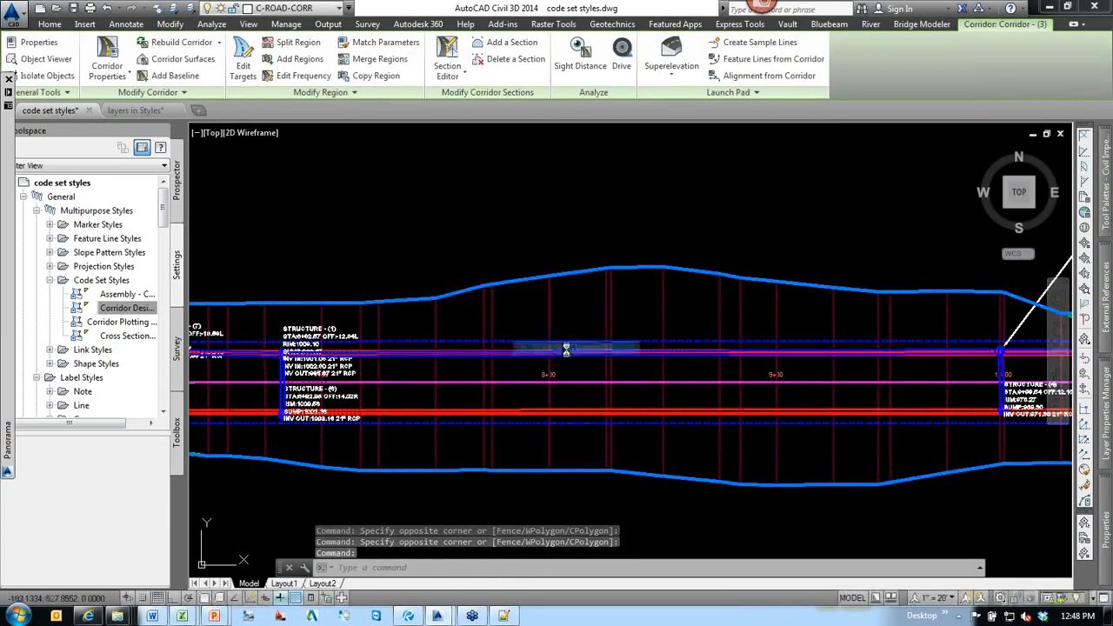
pyautogui.click(411, 111)
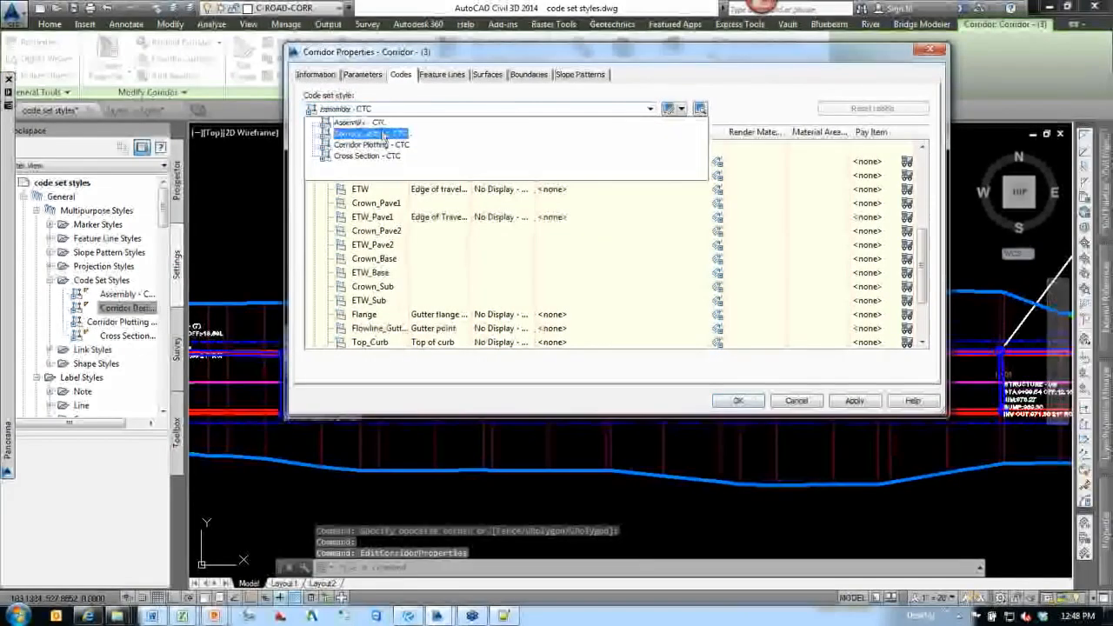
pyautogui.click(364, 141)
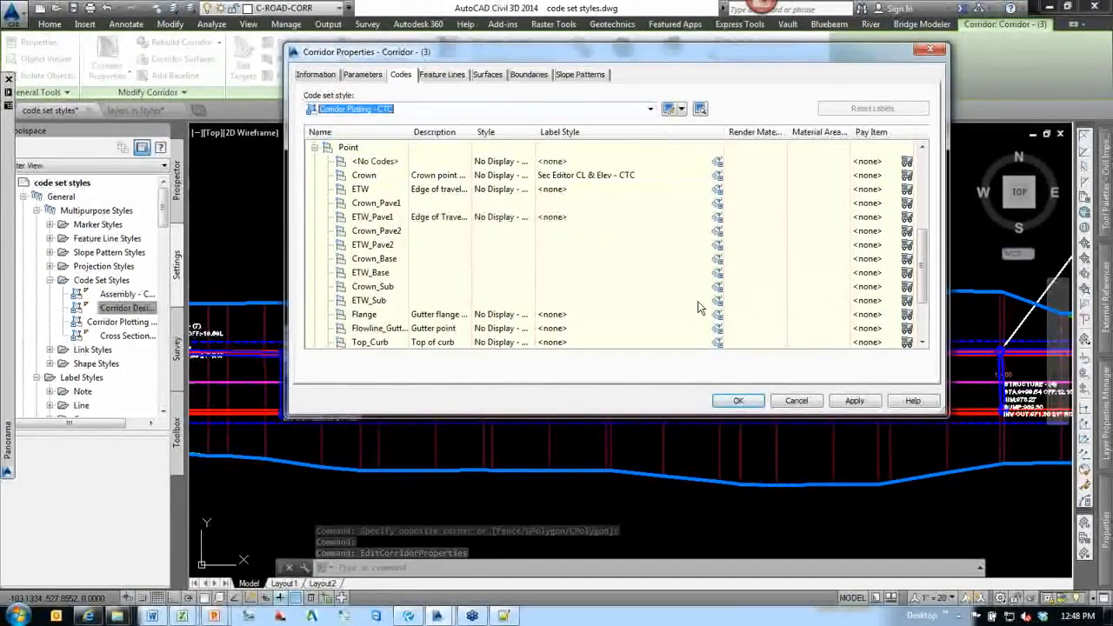
pyautogui.click(733, 402)
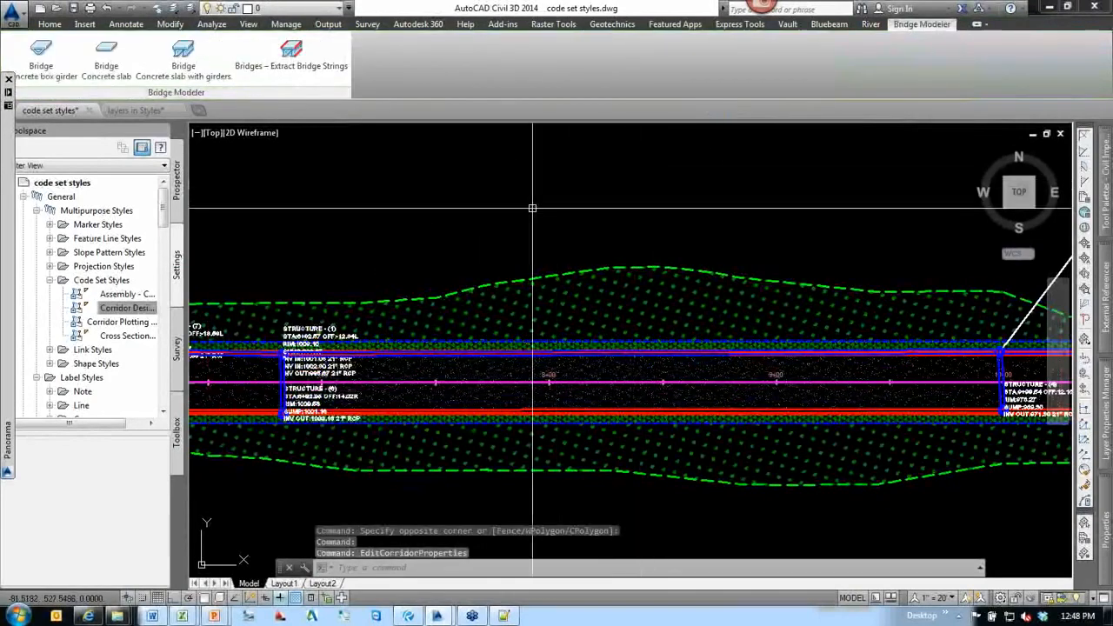
pyautogui.scroll(4, 578, 400)
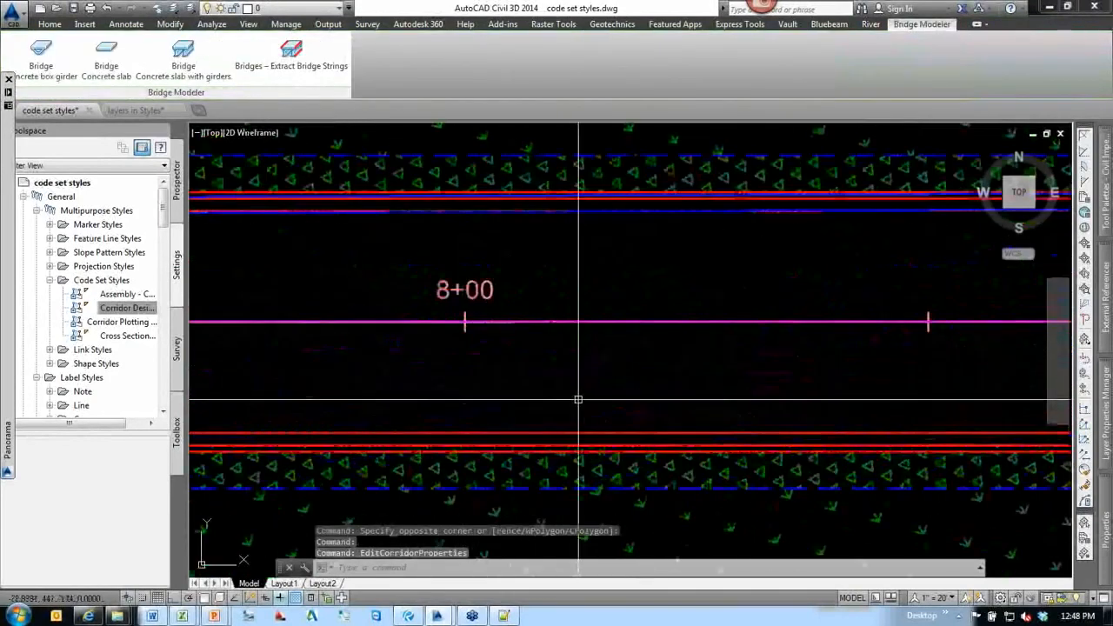
# Open the corridor's Corridor Plotting - CTC code set style for editing and enlarge its window to full screen.
pyautogui.scroll(-2, 579, 396)
pyautogui.scroll(-2, 581, 382)
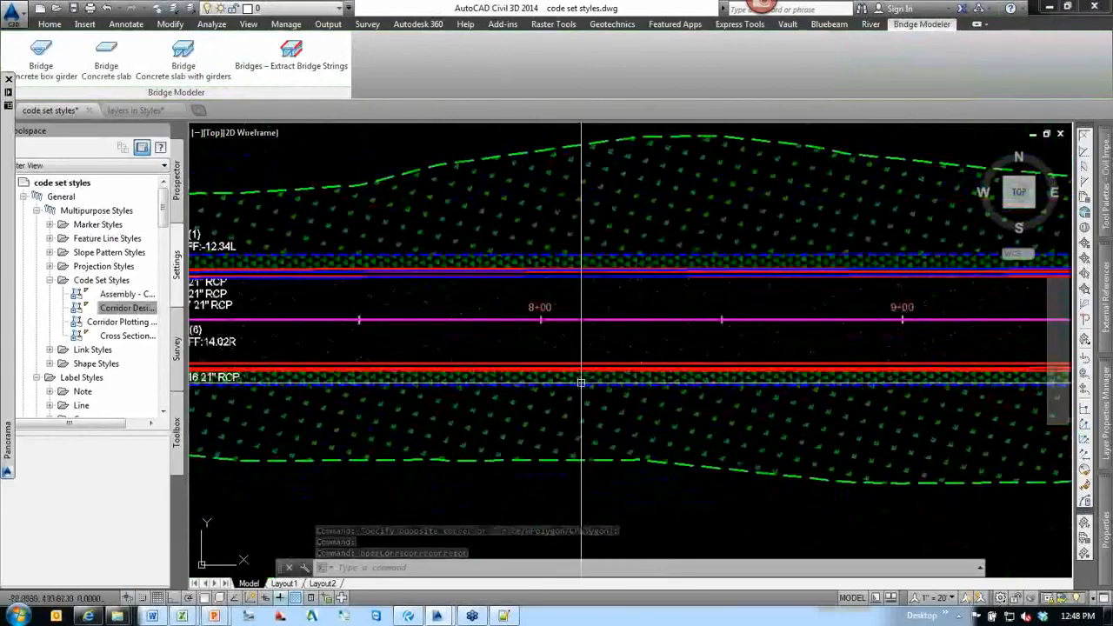
pyautogui.moveTo(590, 337); pyautogui.dragTo(509, 357, button='middle')
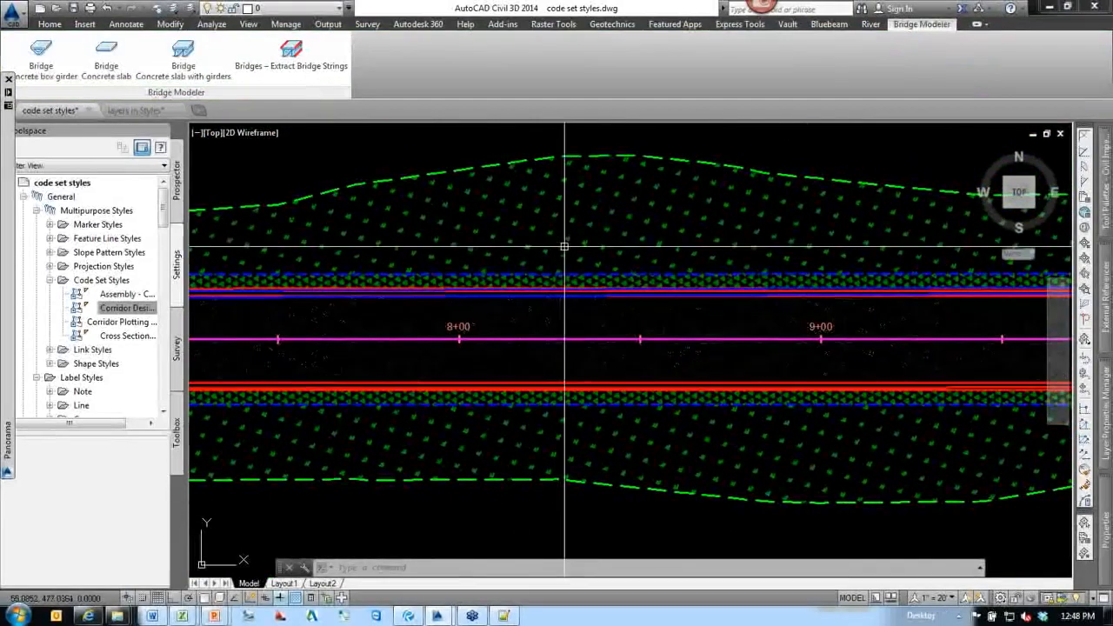
pyautogui.moveTo(588, 229); pyautogui.dragTo(466, 275, button='middle')
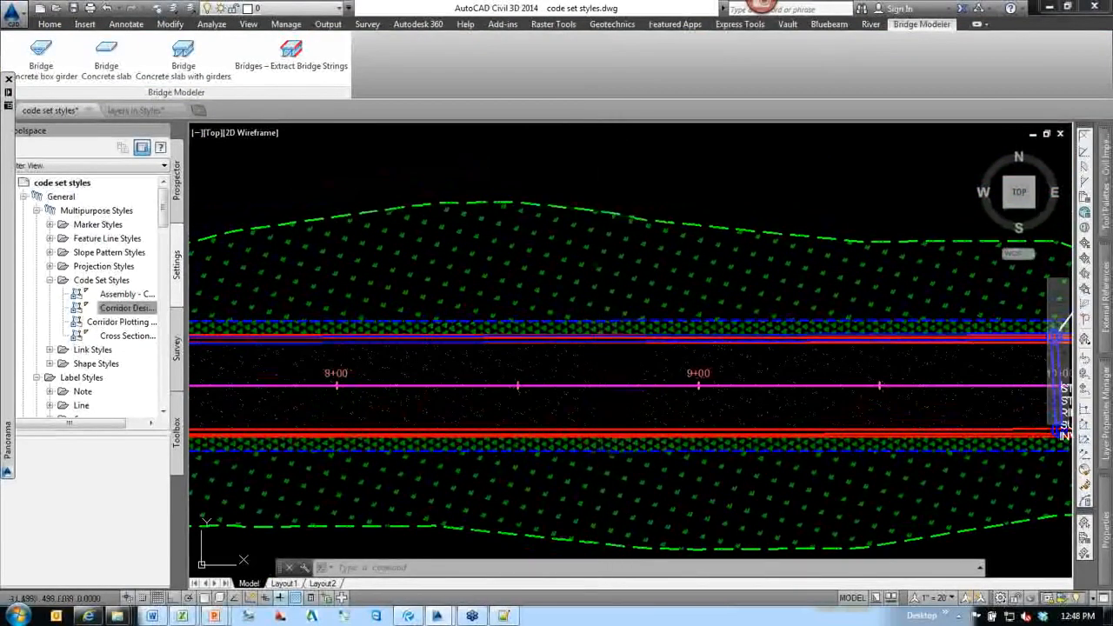
pyautogui.click(674, 222)
pyautogui.rightClick(673, 176)
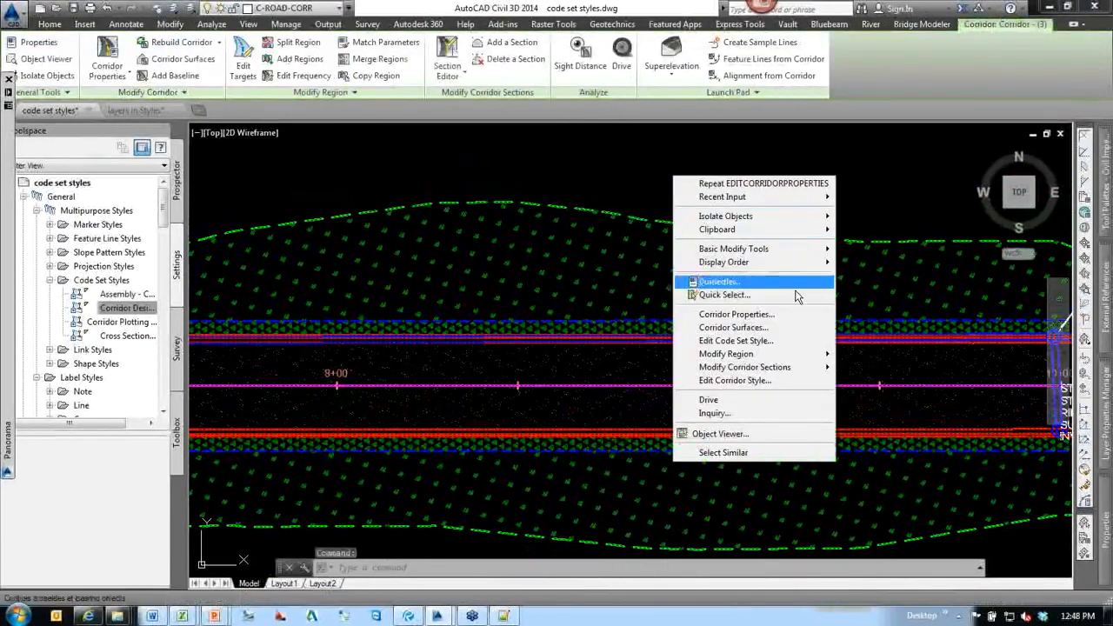
pyautogui.click(735, 341)
pyautogui.click(675, 89)
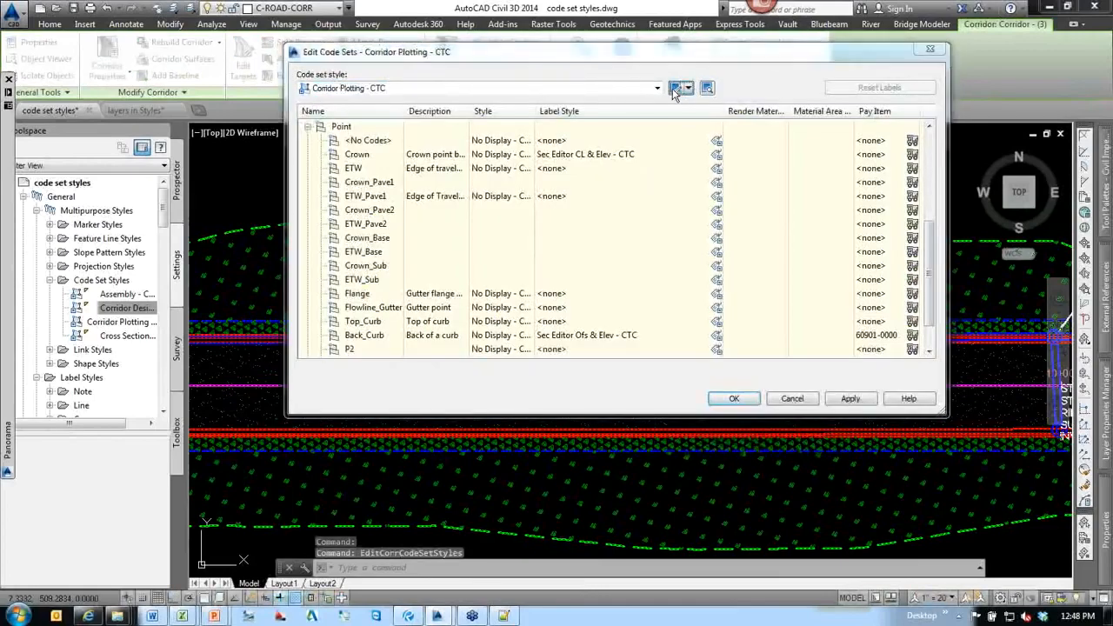
pyautogui.click(457, 105)
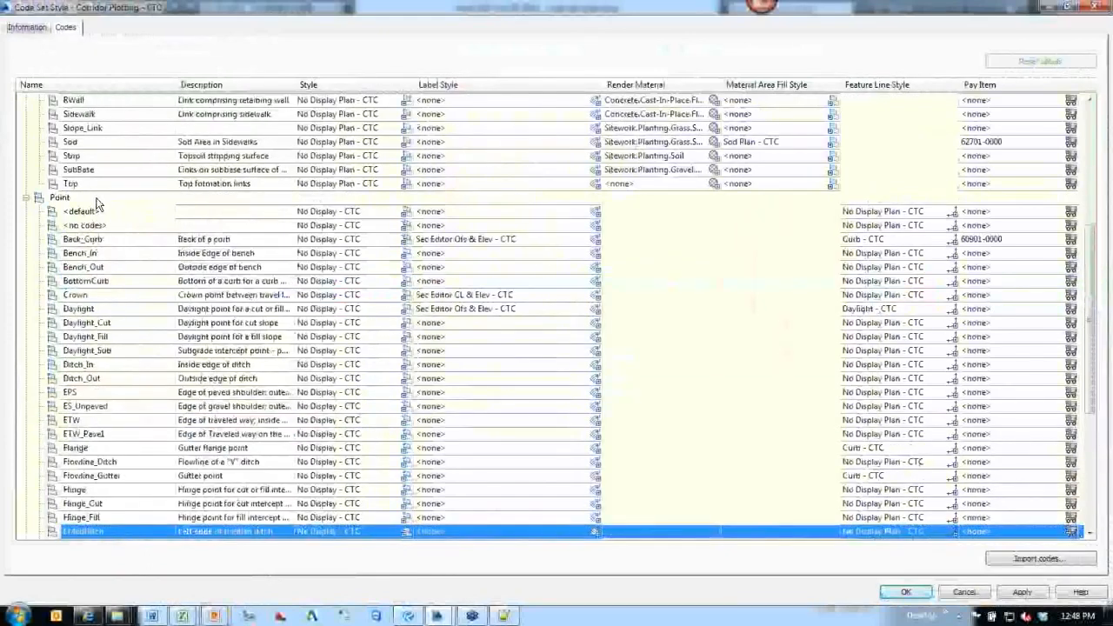
# Review the style assignments of the link, point and shape codes, including the Daylight link's material area fill style.
pyautogui.scroll(7, 98, 202)
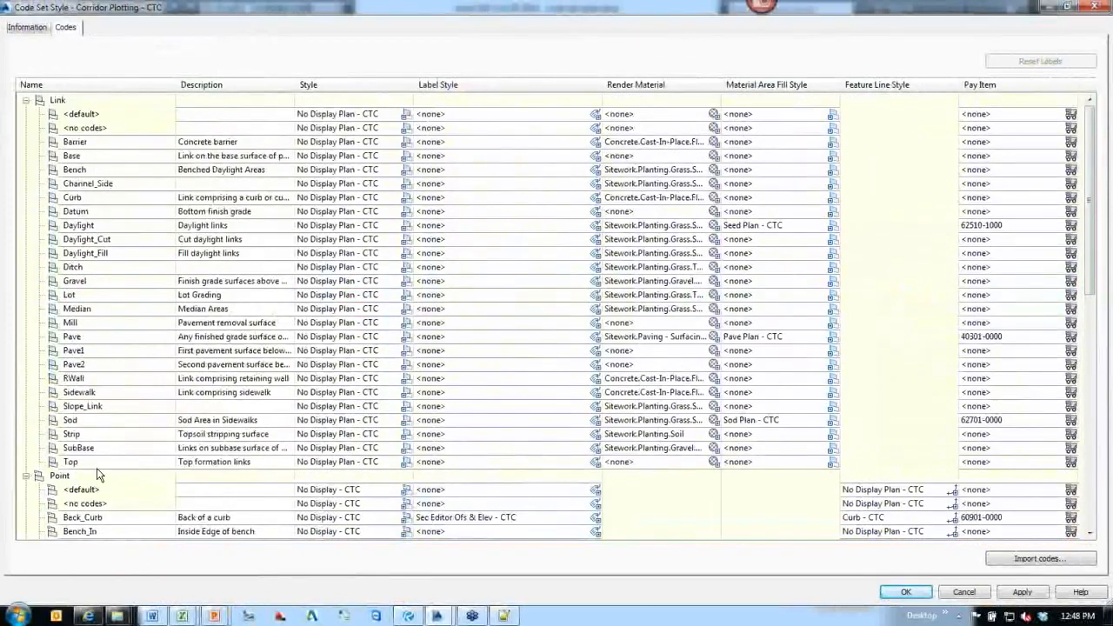
pyautogui.scroll(-5, 367, 184)
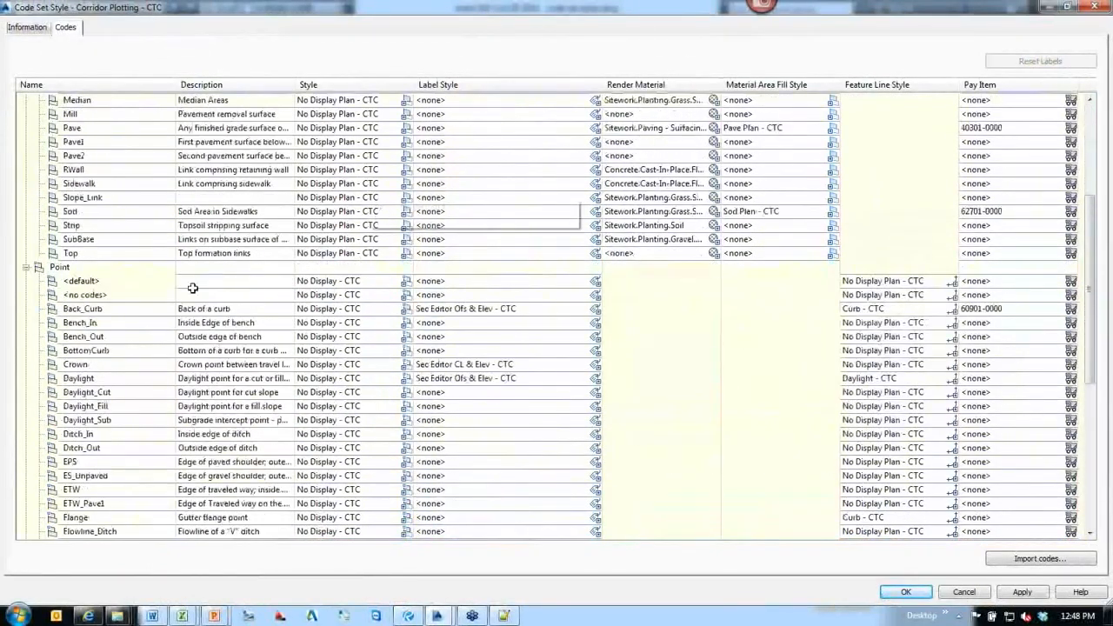
pyautogui.click(194, 284)
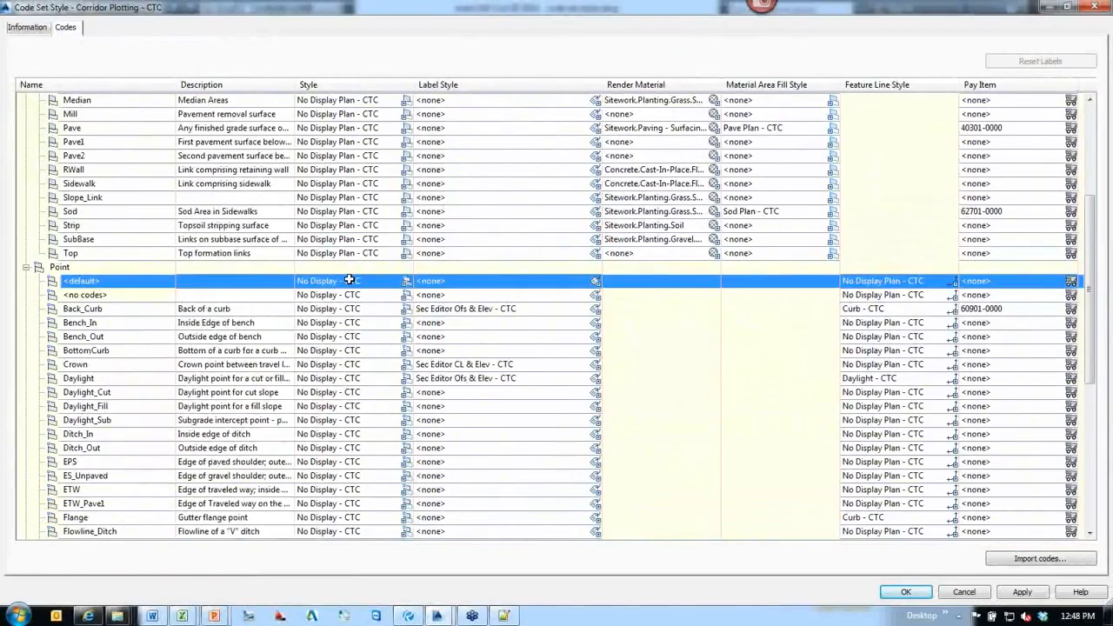
pyautogui.scroll(-8, 349, 279)
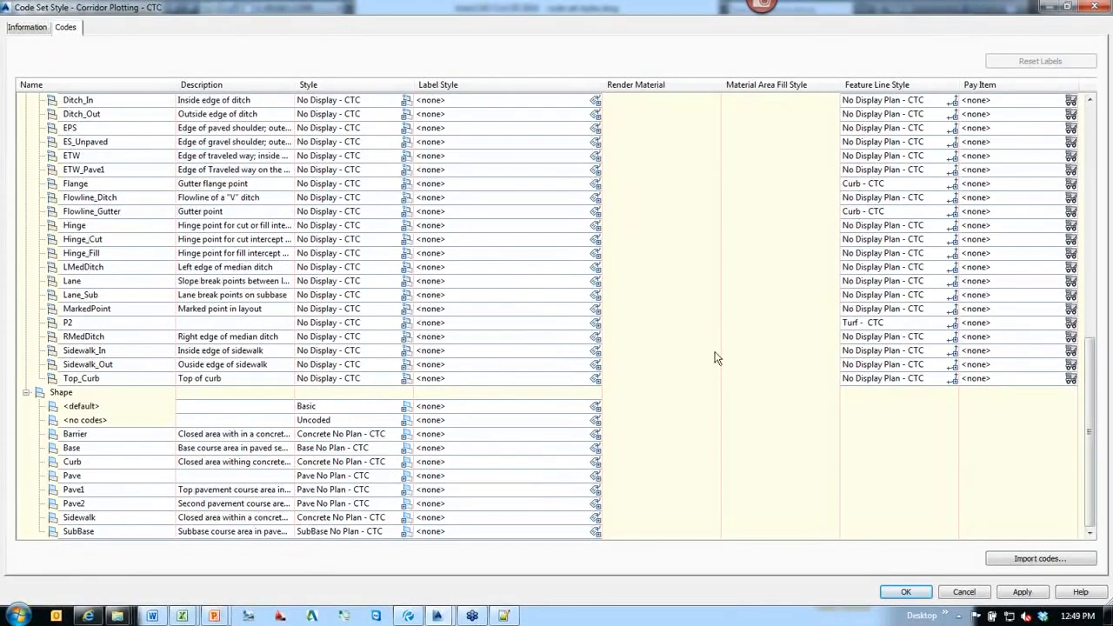
pyautogui.scroll(5, 753, 348)
pyautogui.scroll(8, 763, 345)
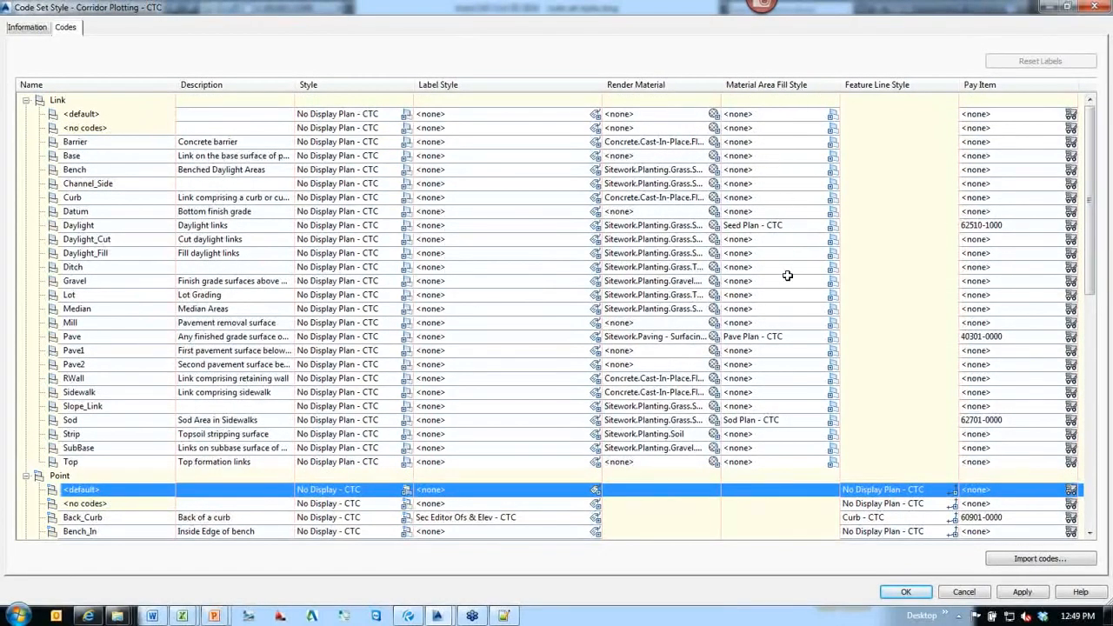
pyautogui.click(90, 223)
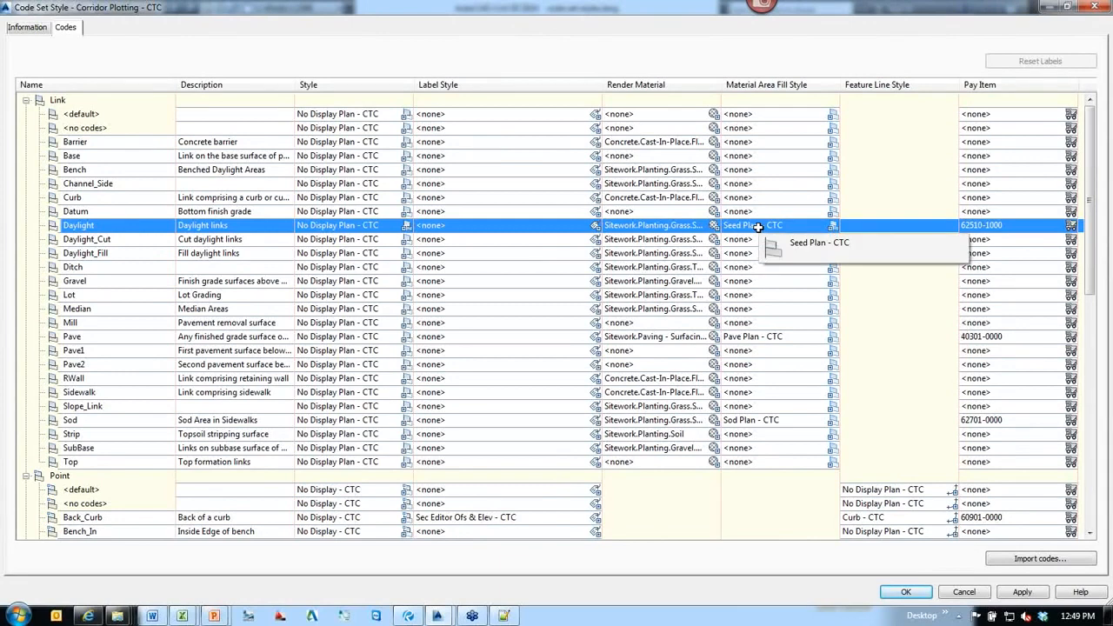
# Inspect the plan display components of the Pave link's material area fill style, Pave Plan - CTC, and cancel out of it.
pyautogui.click(197, 322)
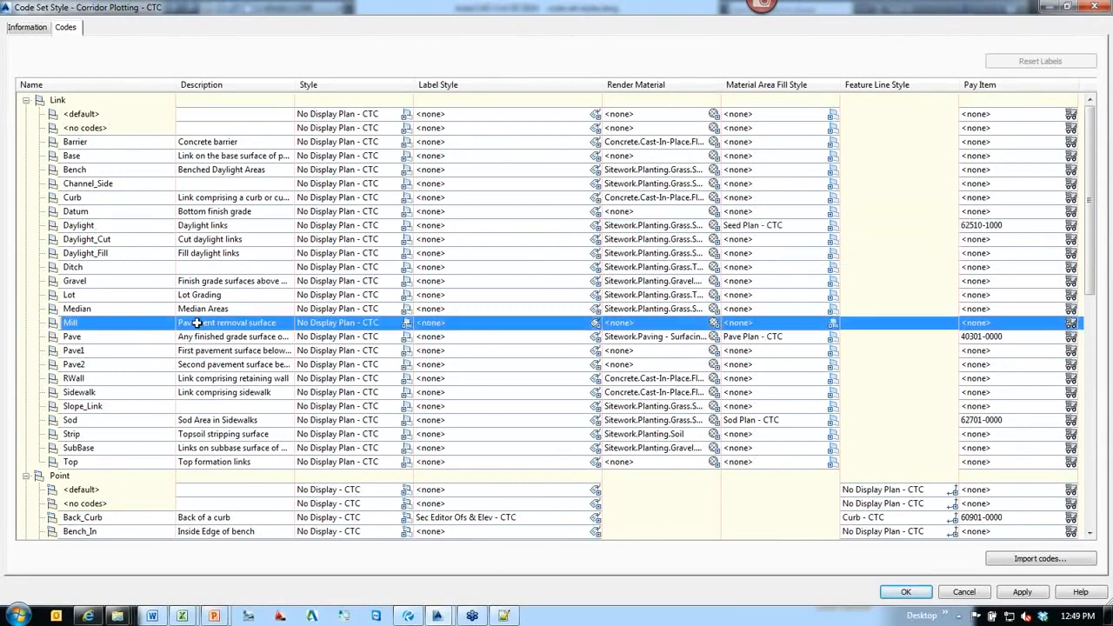
pyautogui.click(112, 336)
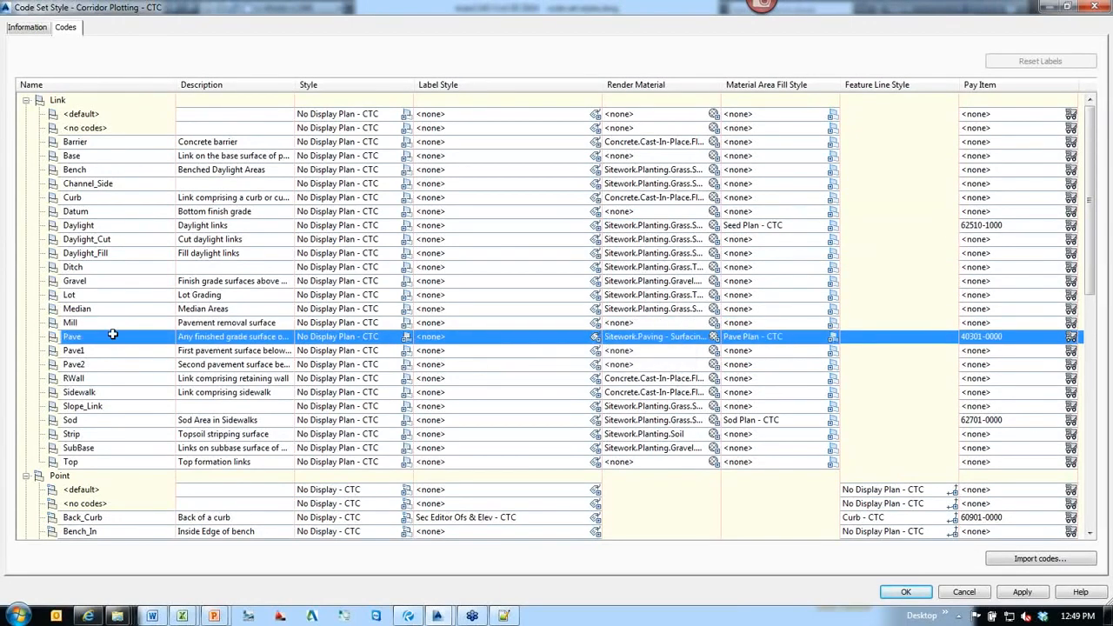
pyautogui.click(832, 337)
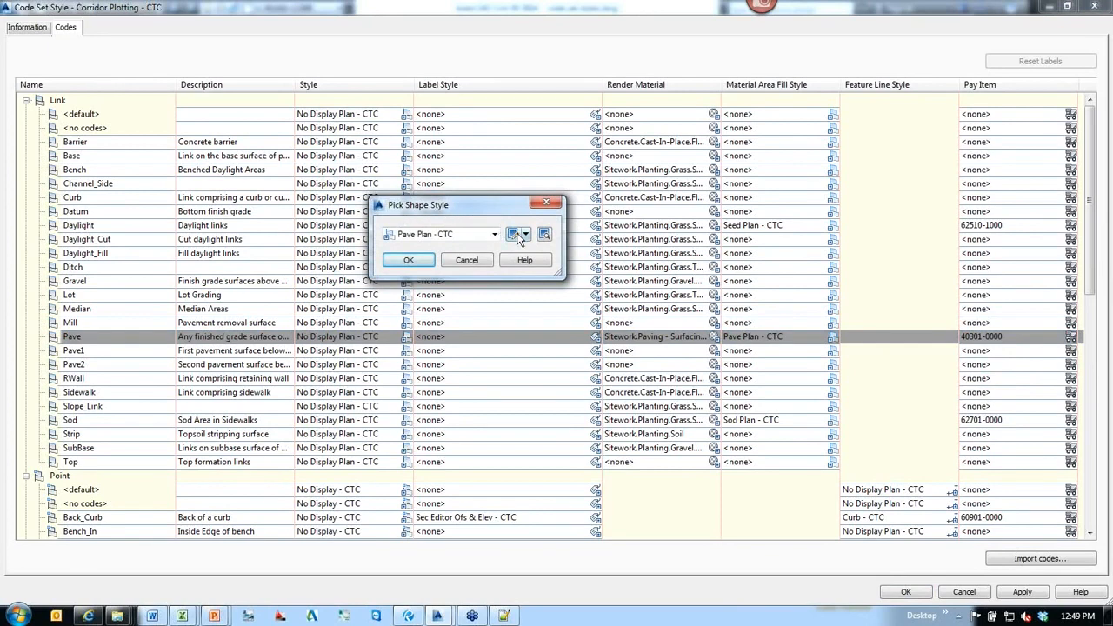
pyautogui.click(516, 235)
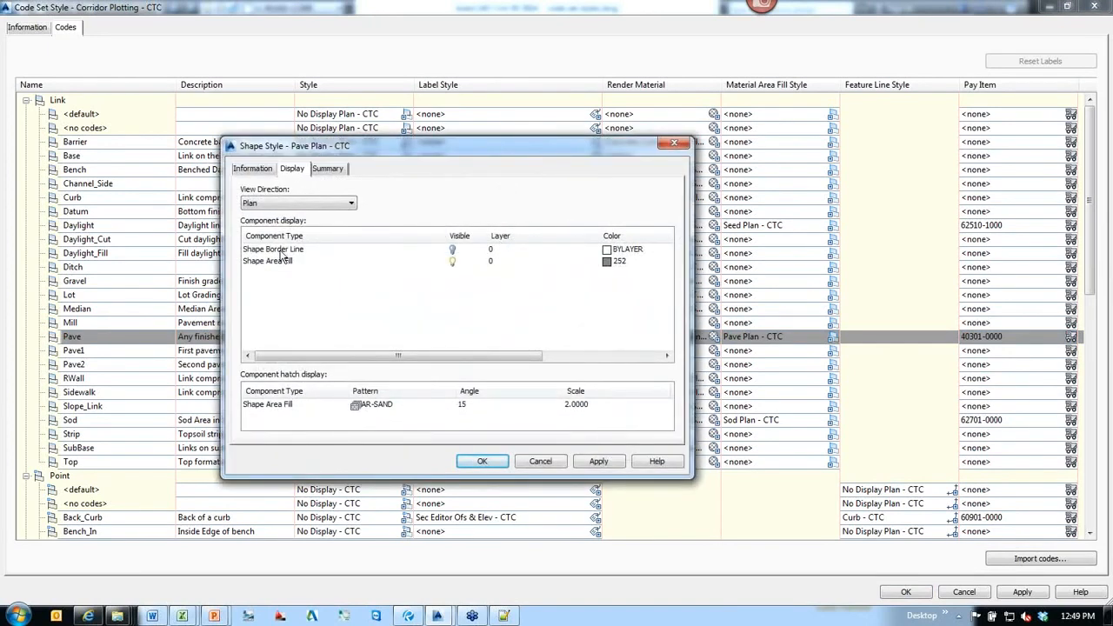
pyautogui.click(279, 250)
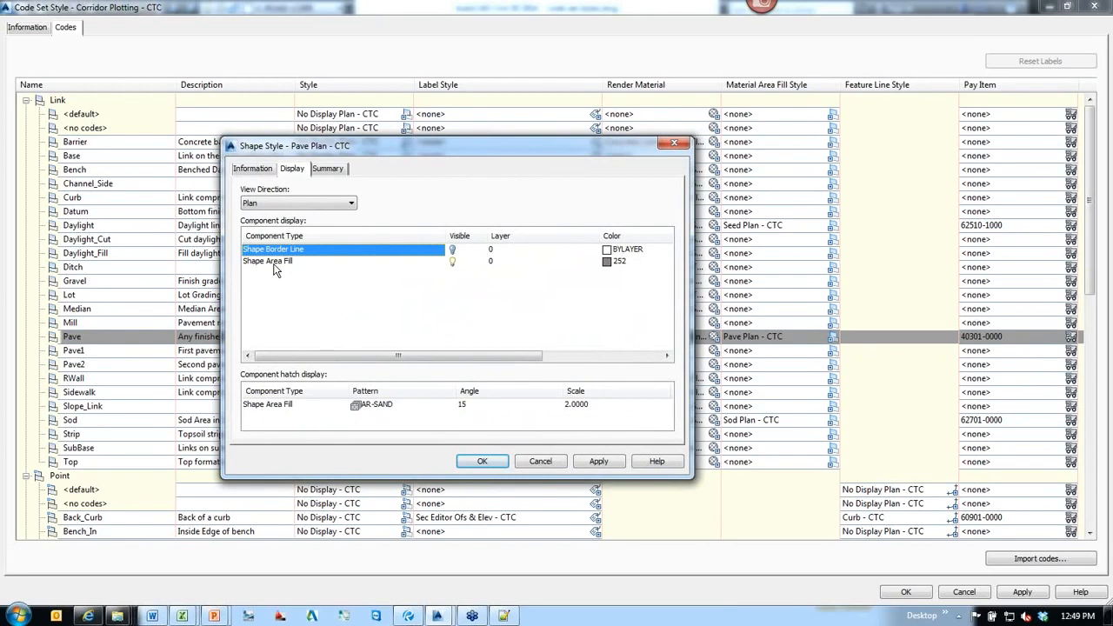
pyautogui.click(273, 263)
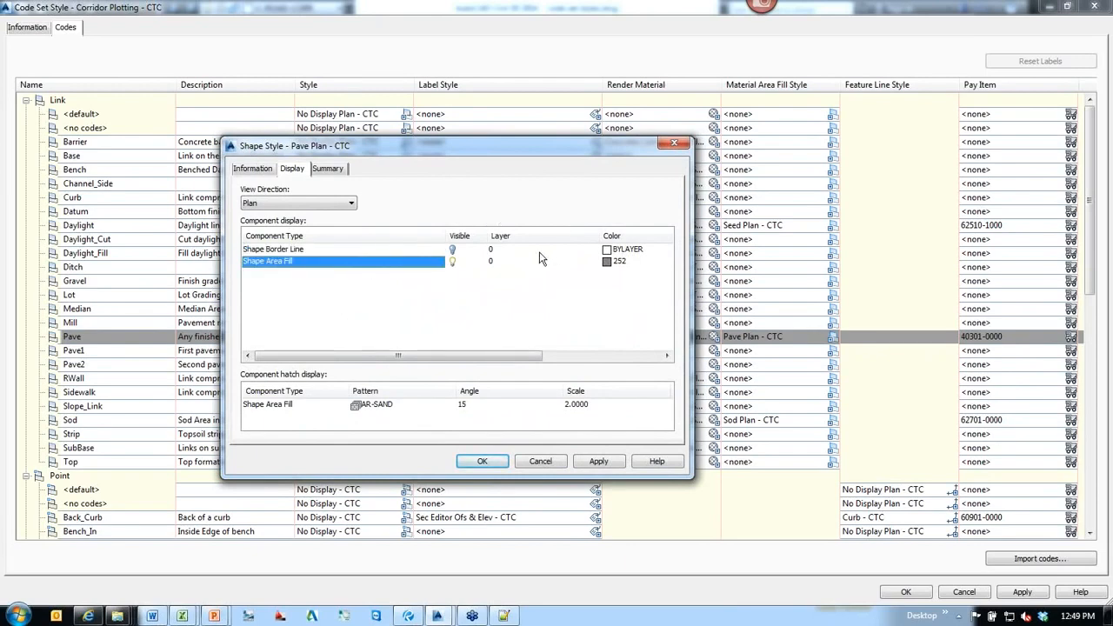
pyautogui.click(274, 250)
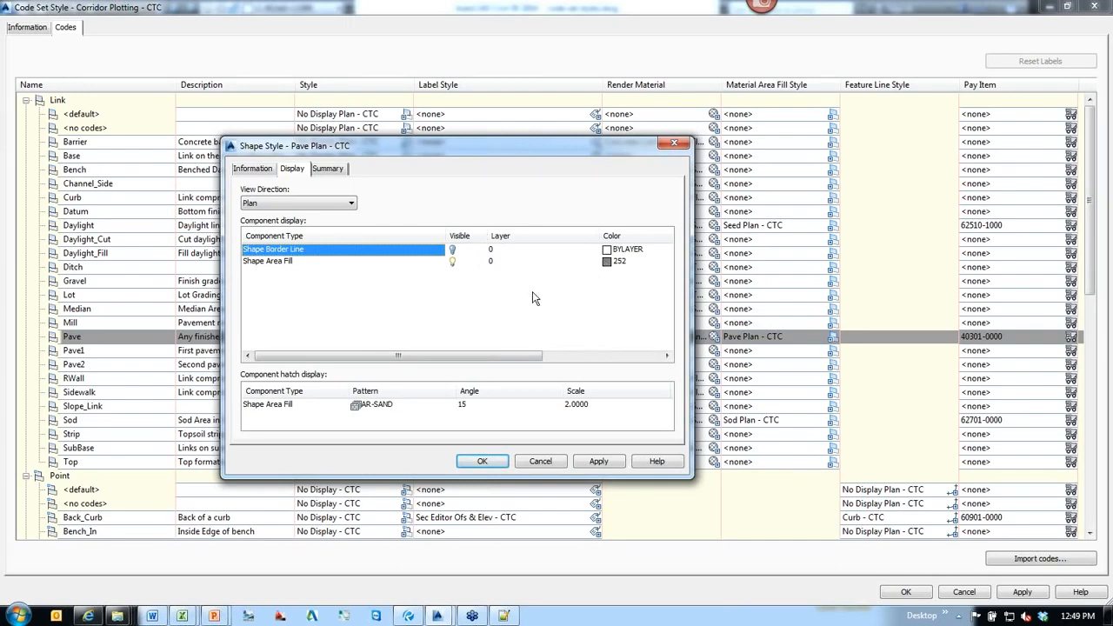
pyautogui.click(552, 466)
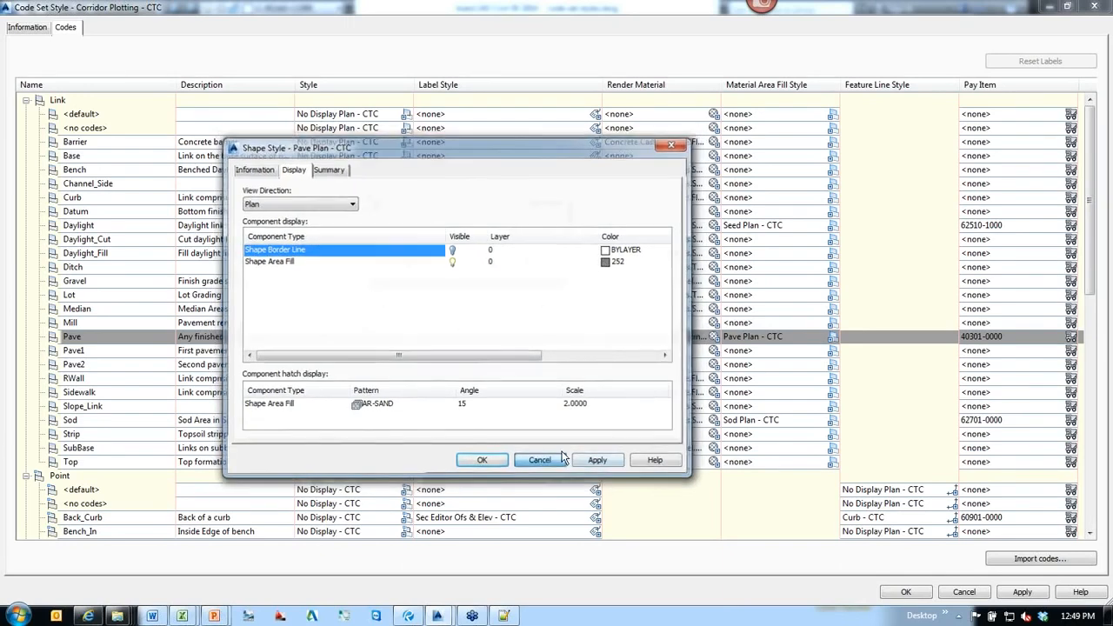
pyautogui.click(454, 258)
# Review the remaining point and shape codes and close the Corridor Plotting - CTC code set without saving changes.
pyautogui.click(106, 391)
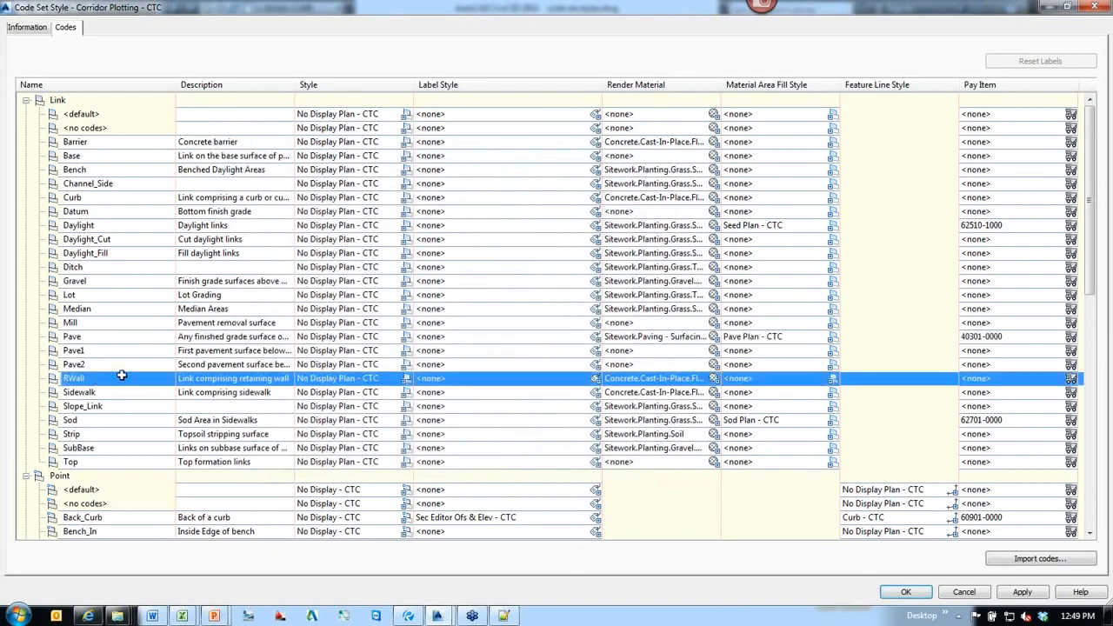
pyautogui.scroll(-8, 131, 378)
pyautogui.scroll(-5, 187, 372)
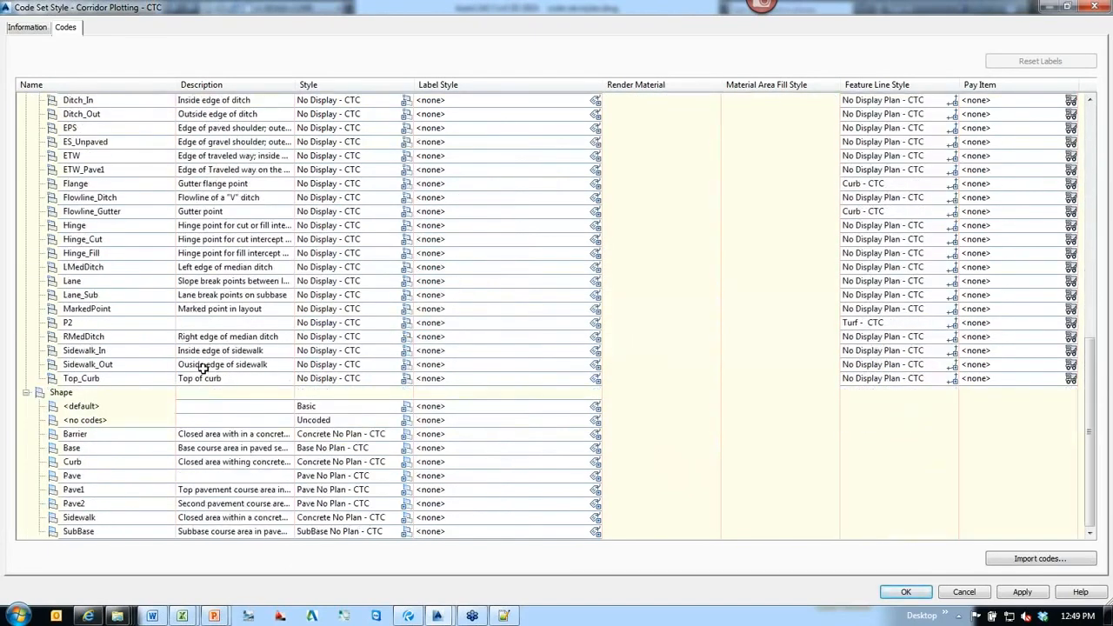
pyautogui.click(963, 592)
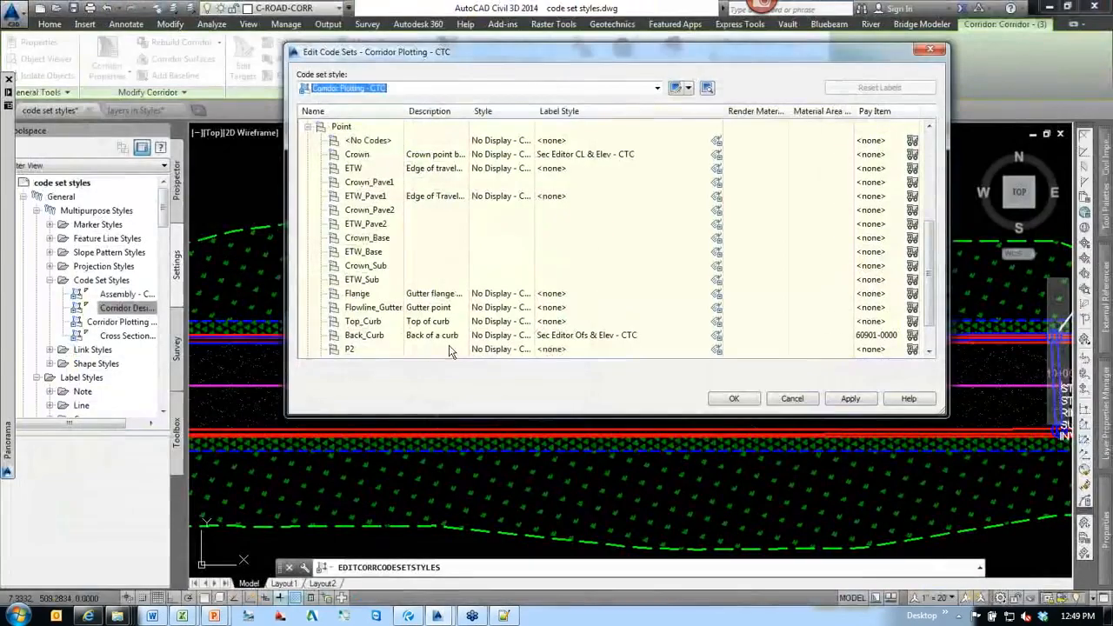
pyautogui.click(792, 398)
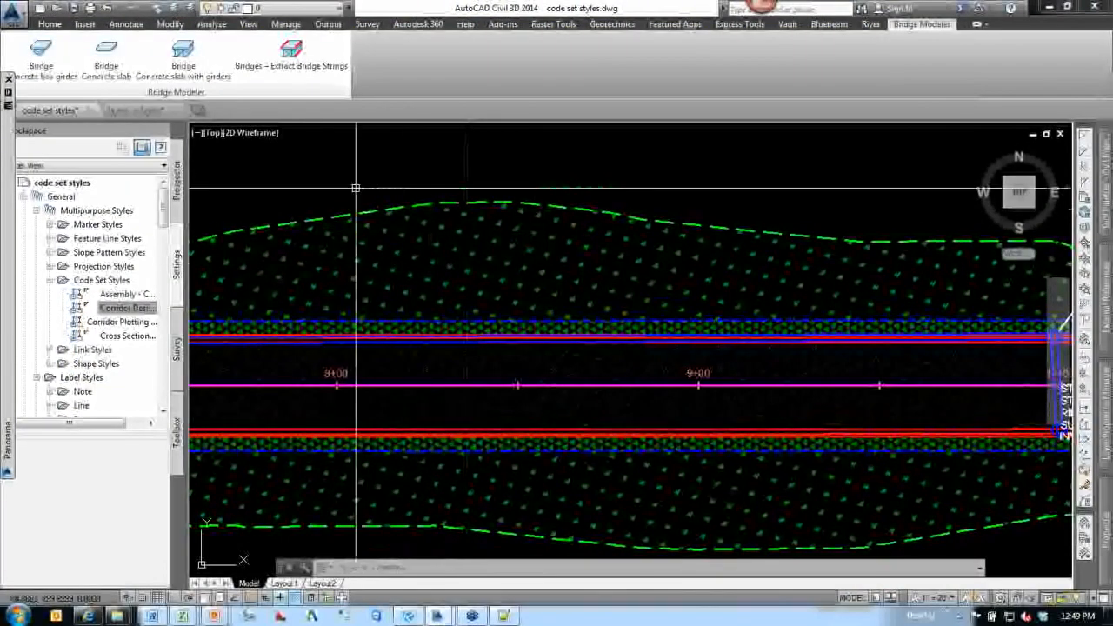
# Open the Cross Section - CTC code set style for editing and enlarge its window to full screen.
pyautogui.rightClick(137, 338)
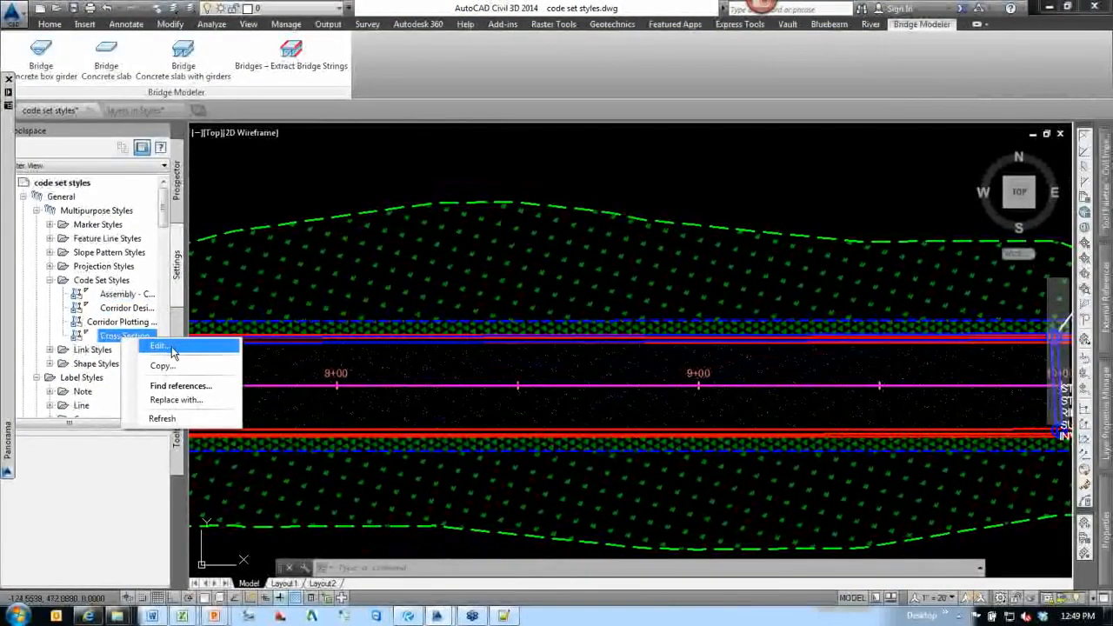
pyautogui.click(158, 349)
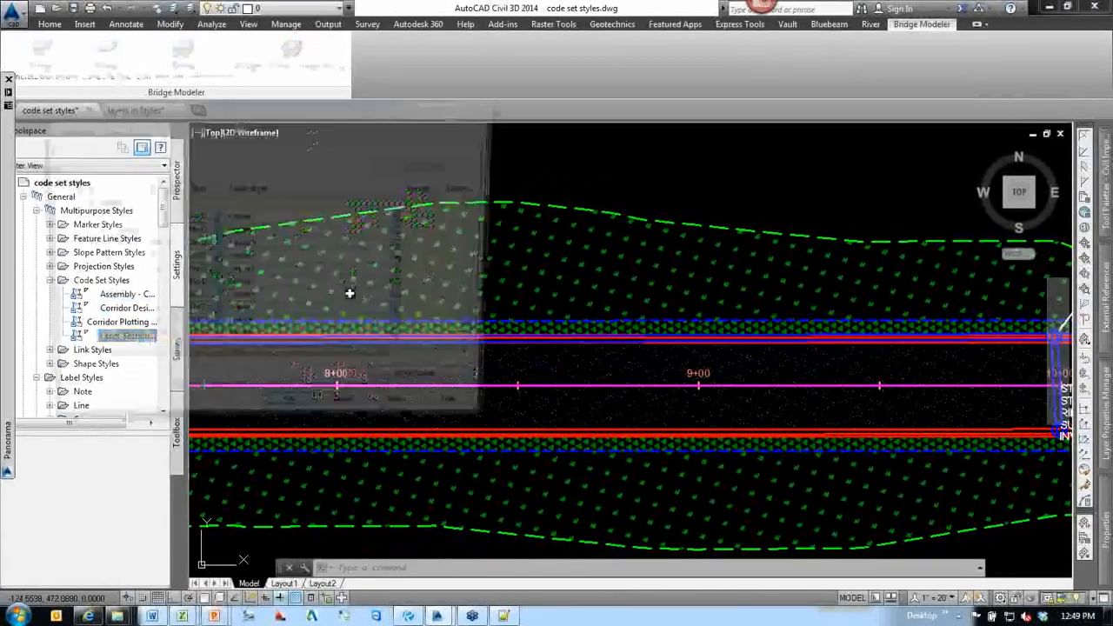
pyautogui.moveTo(323, 110); pyautogui.dragTo(469, 3)
pyautogui.click(99, 240)
# Examine the label styles of the Cross Section - CTC link, point and shape codes and cancel out of the style.
pyautogui.scroll(6, 135, 269)
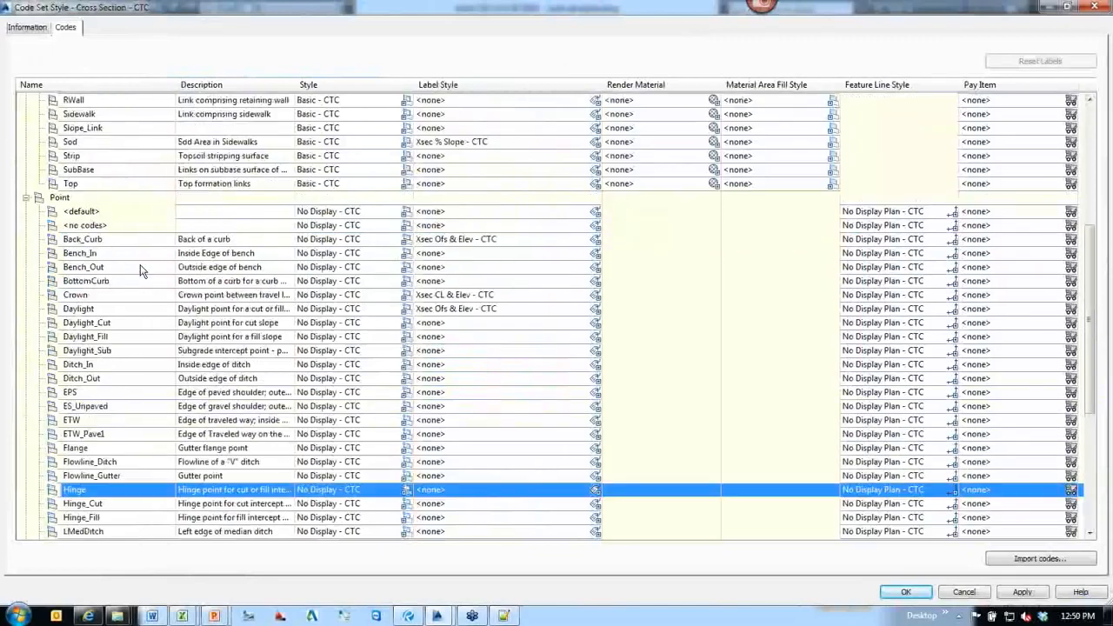
pyautogui.scroll(7, 126, 285)
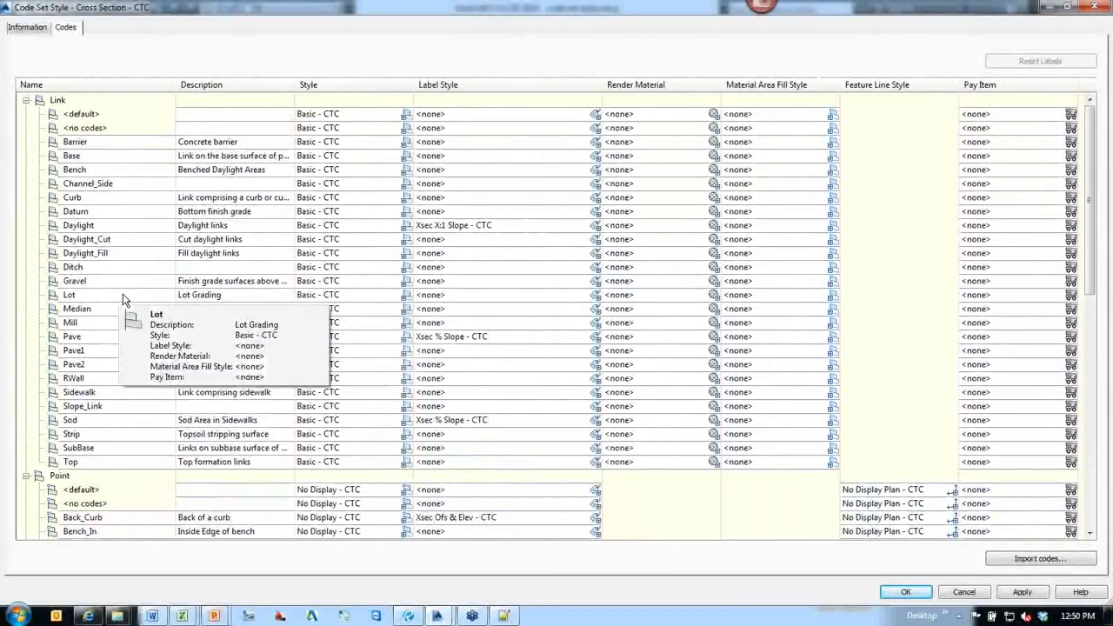
pyautogui.click(114, 322)
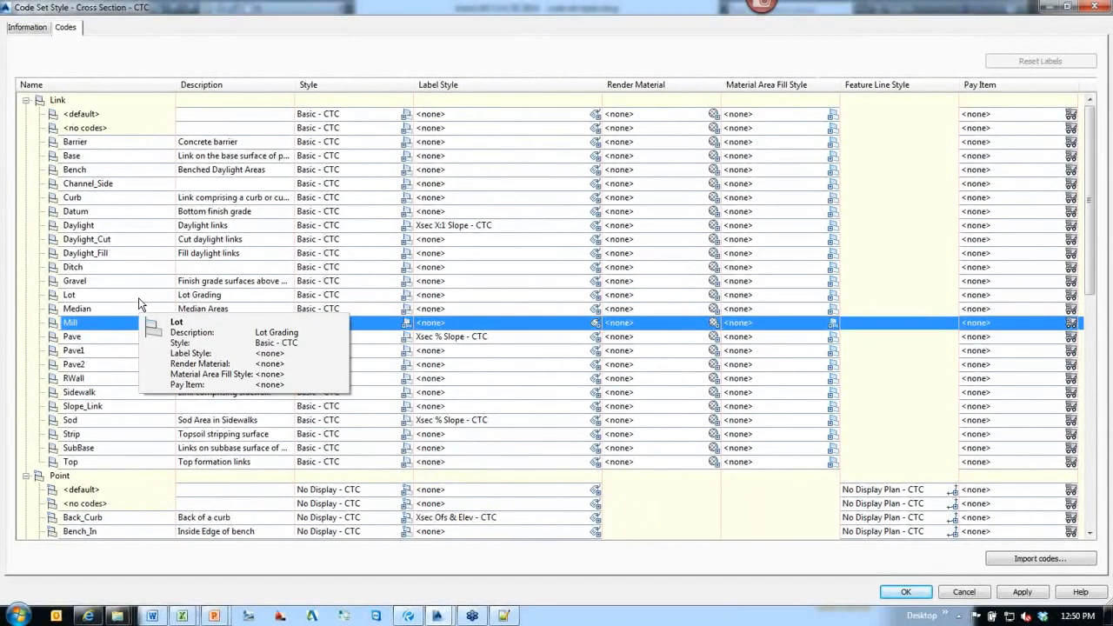
pyautogui.click(117, 223)
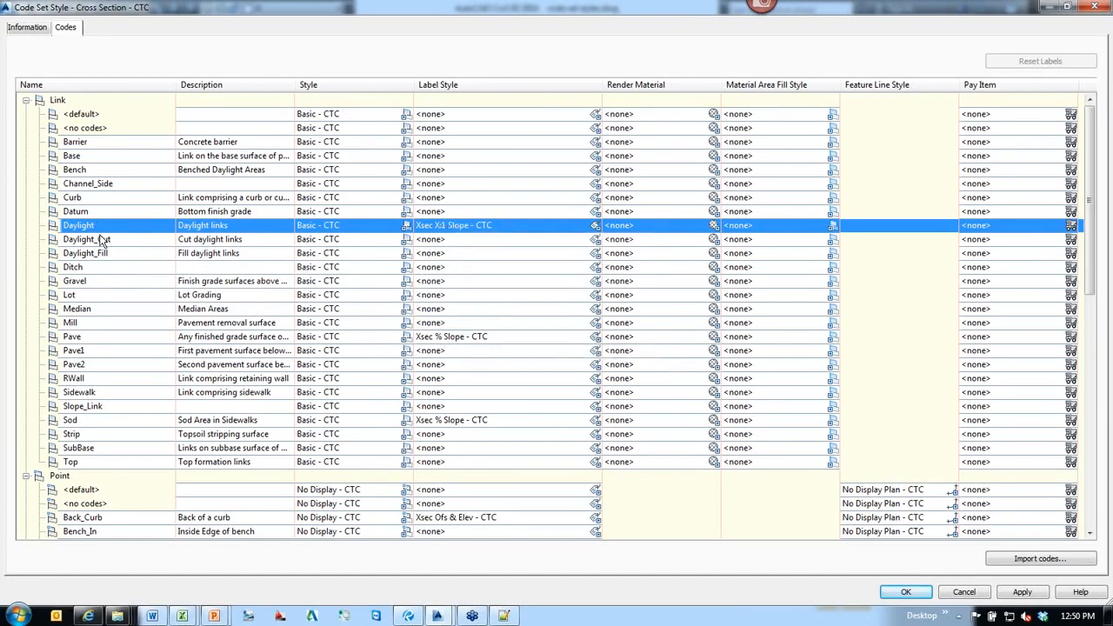
pyautogui.click(124, 380)
pyautogui.scroll(-13, 124, 380)
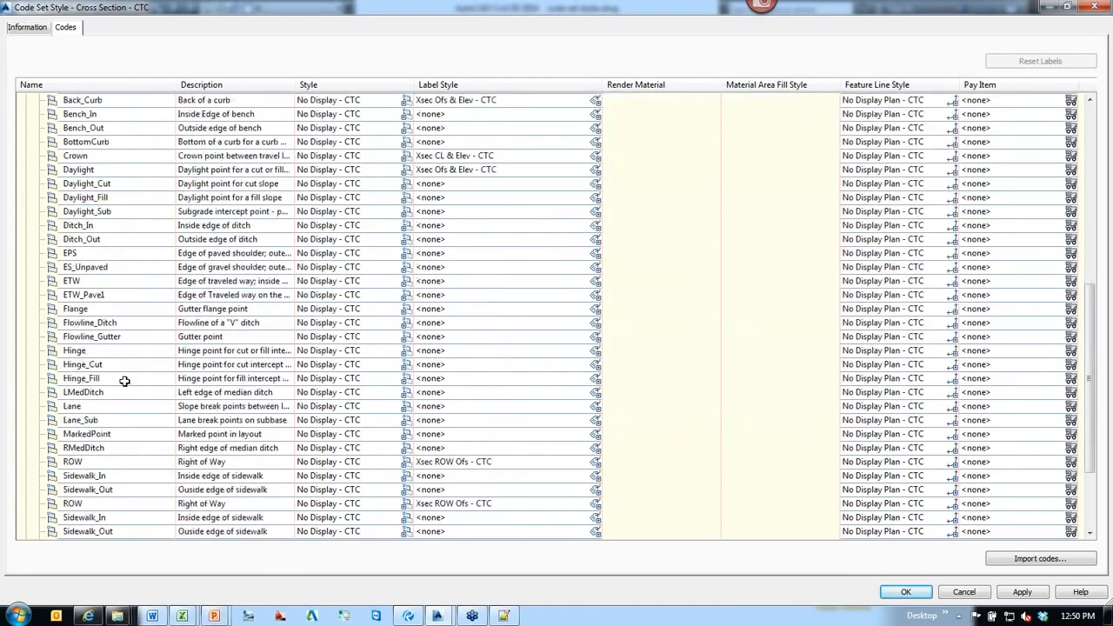
pyautogui.click(963, 591)
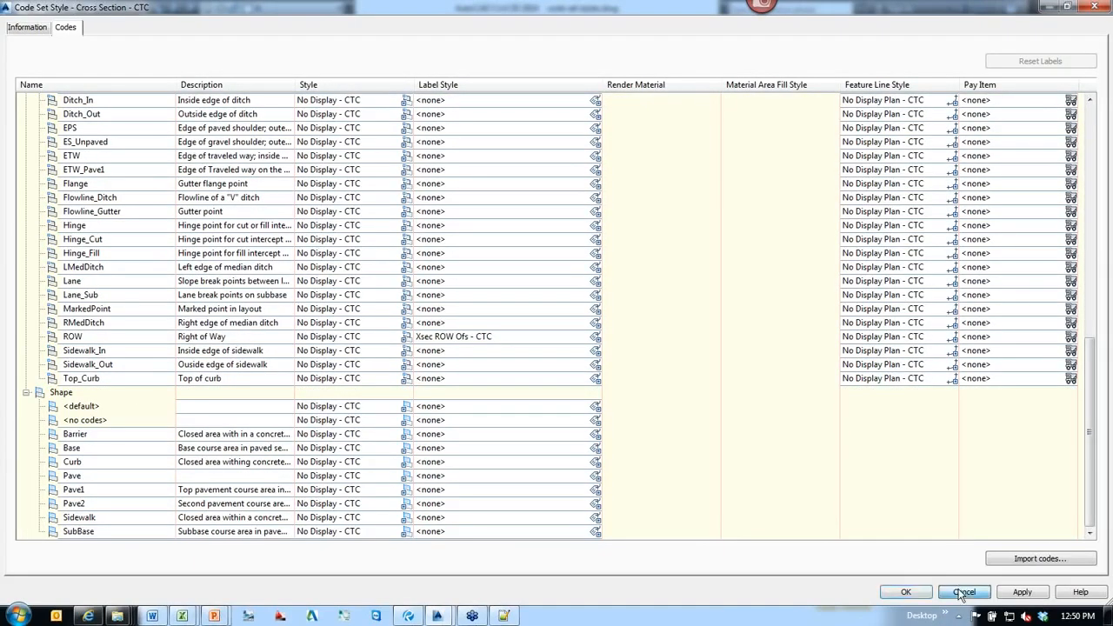
# Examine the offset, elevation and slope labels on the cross section view at station 6+50.
pyautogui.scroll(-10, 545, 232)
pyautogui.scroll(-2, 545, 233)
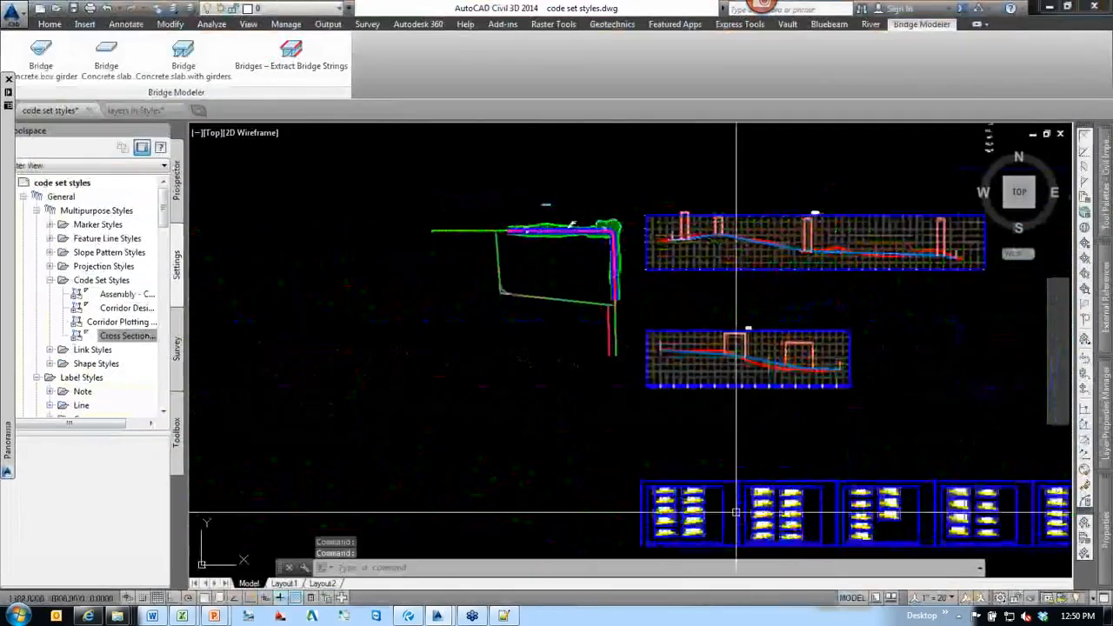
pyautogui.scroll(10, 693, 522)
pyautogui.moveTo(425, 476); pyautogui.dragTo(614, 378, button='middle')
pyautogui.scroll(5, 613, 378)
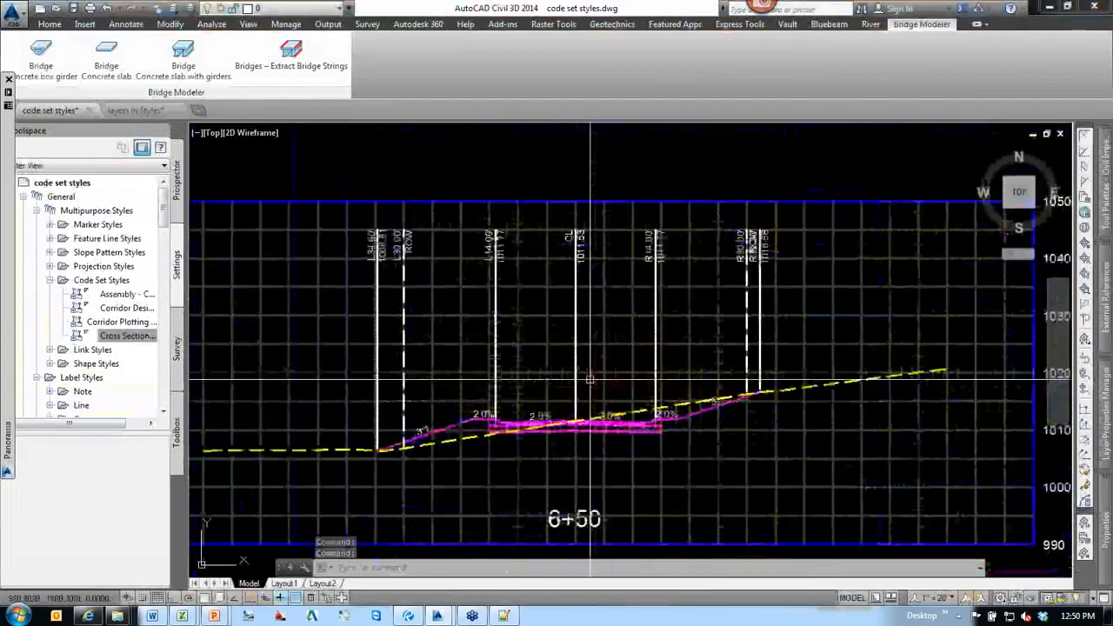
pyautogui.scroll(-2, 634, 424)
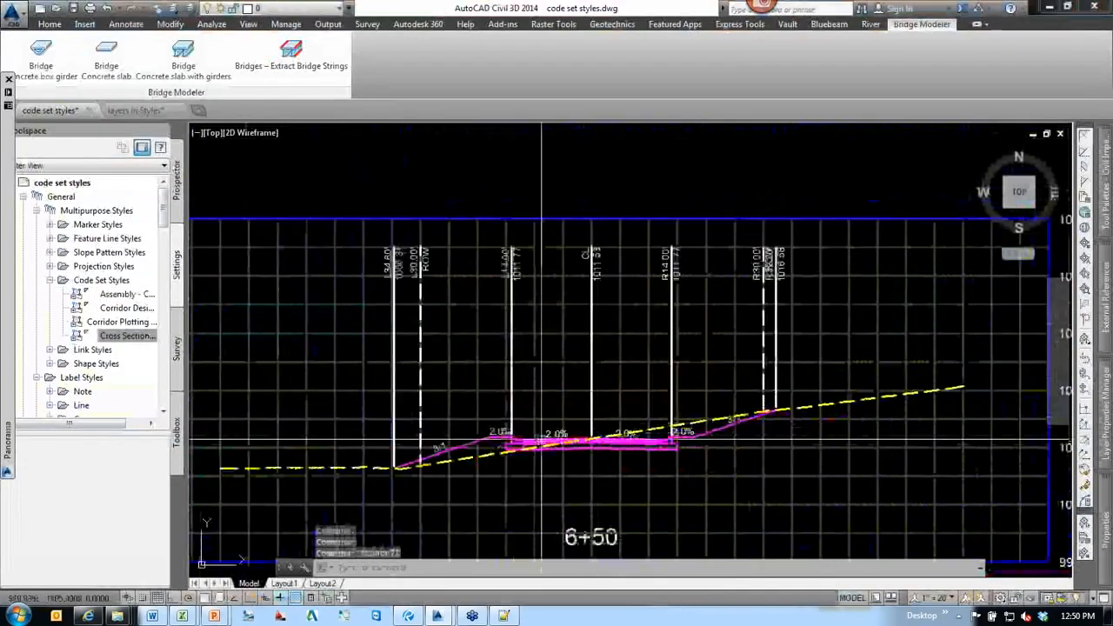
# Open the code set style of the corridor section at station 6+50 for editing and go to its point codes.
pyautogui.scroll(2, 500, 437)
pyautogui.moveTo(588, 397); pyautogui.dragTo(539, 434, button='middle')
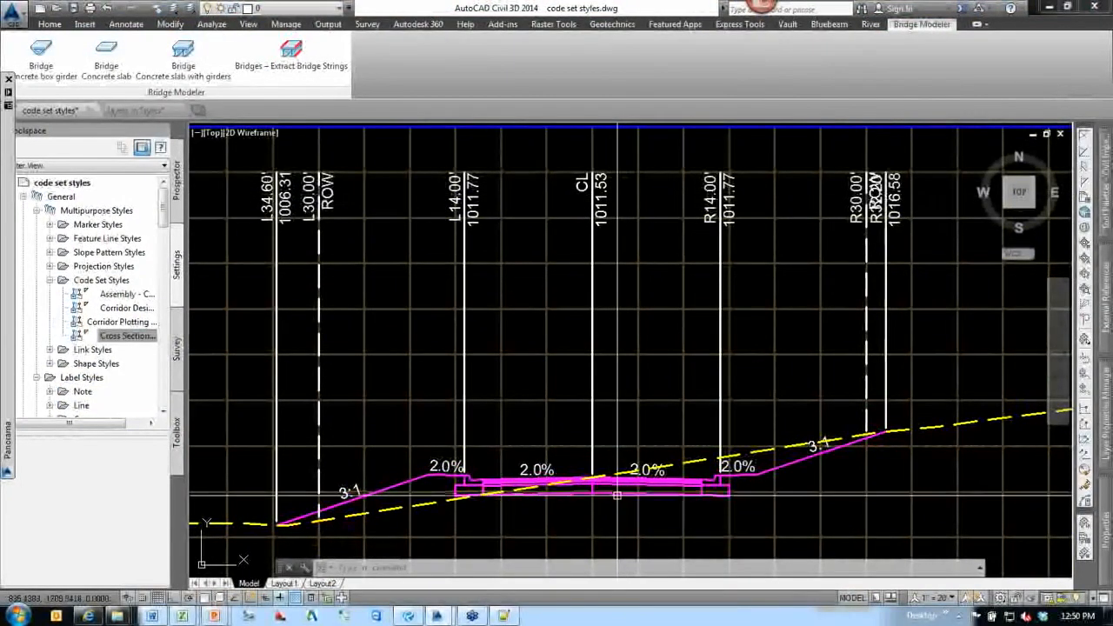
pyautogui.click(656, 483)
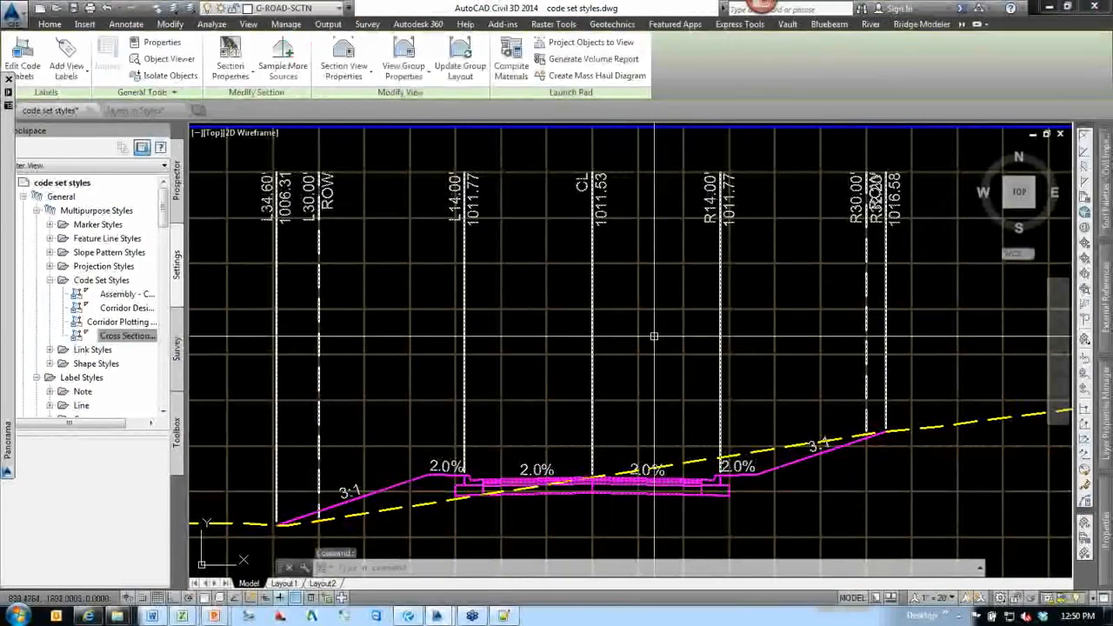
pyautogui.rightClick(620, 266)
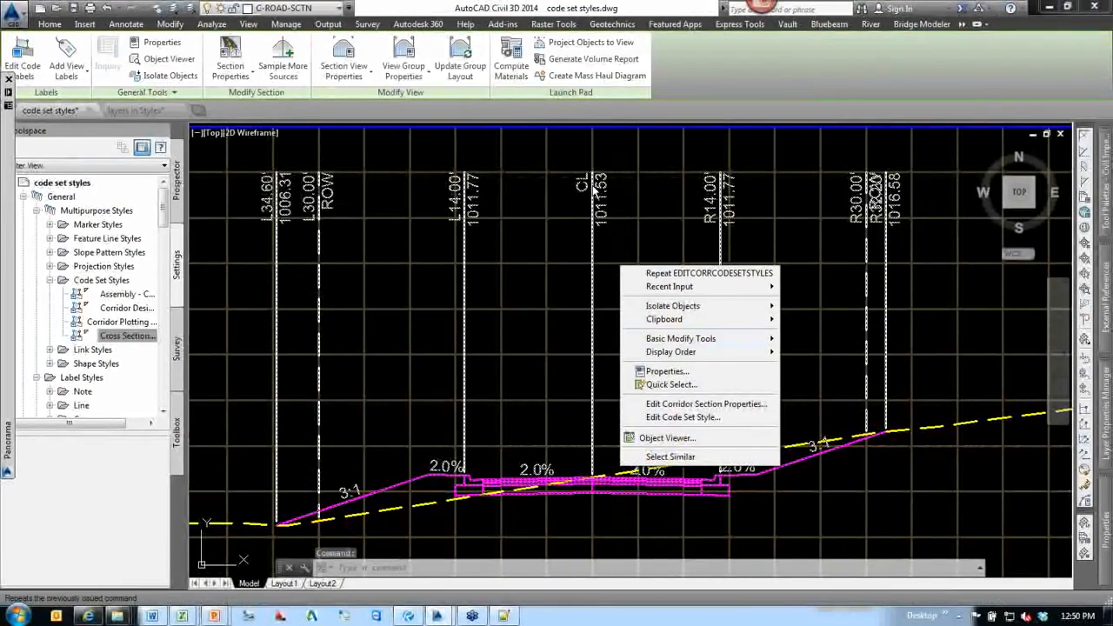
pyautogui.click(683, 417)
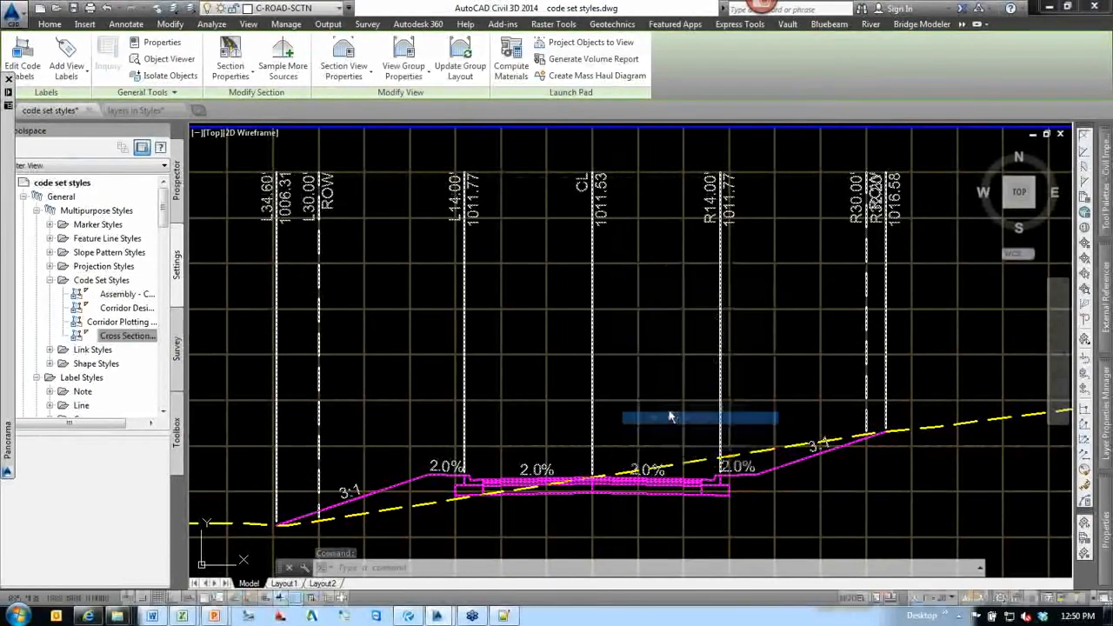
pyautogui.click(453, 104)
pyautogui.click(95, 276)
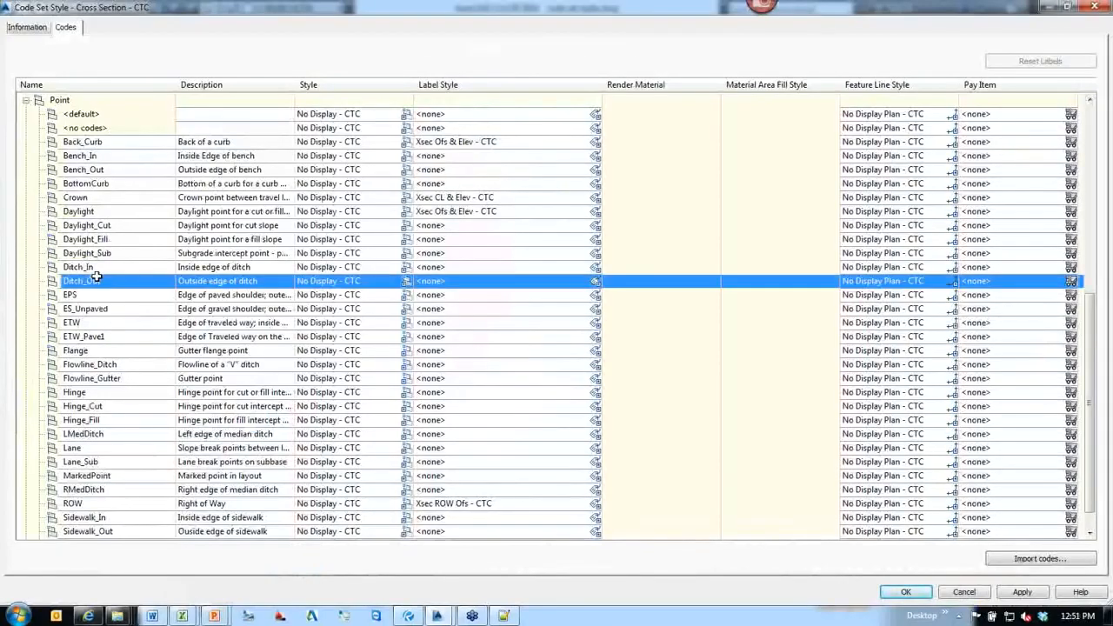
# Inspect the layout components of the Crown point's Xsec CL & Elev - CTC label style, and cancel out without changes.
pyautogui.click(90, 197)
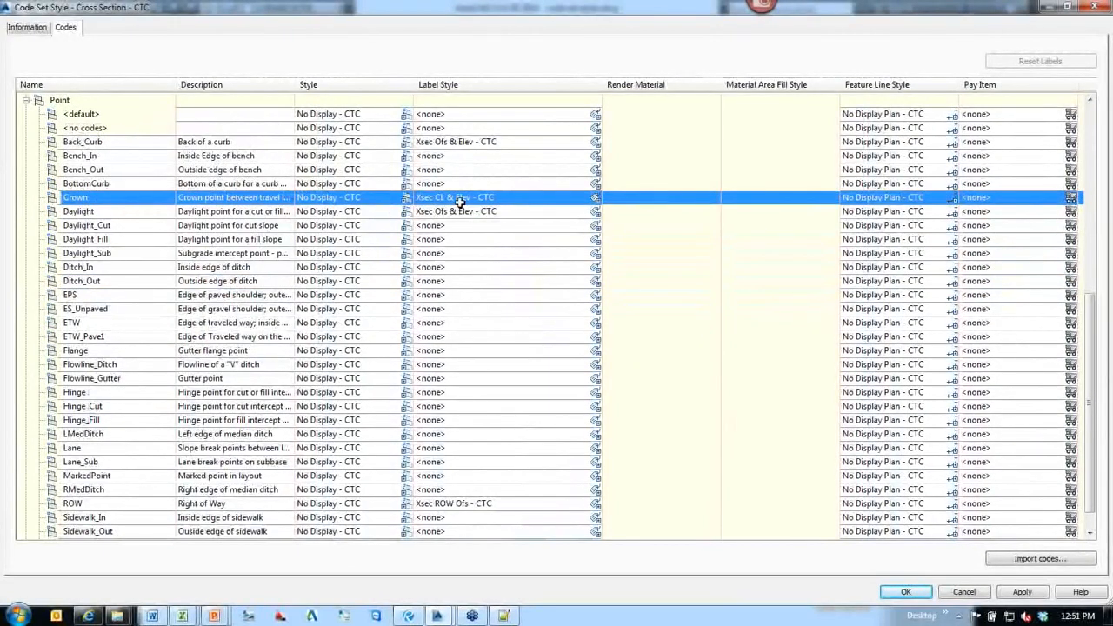
pyautogui.click(596, 199)
pyautogui.click(509, 234)
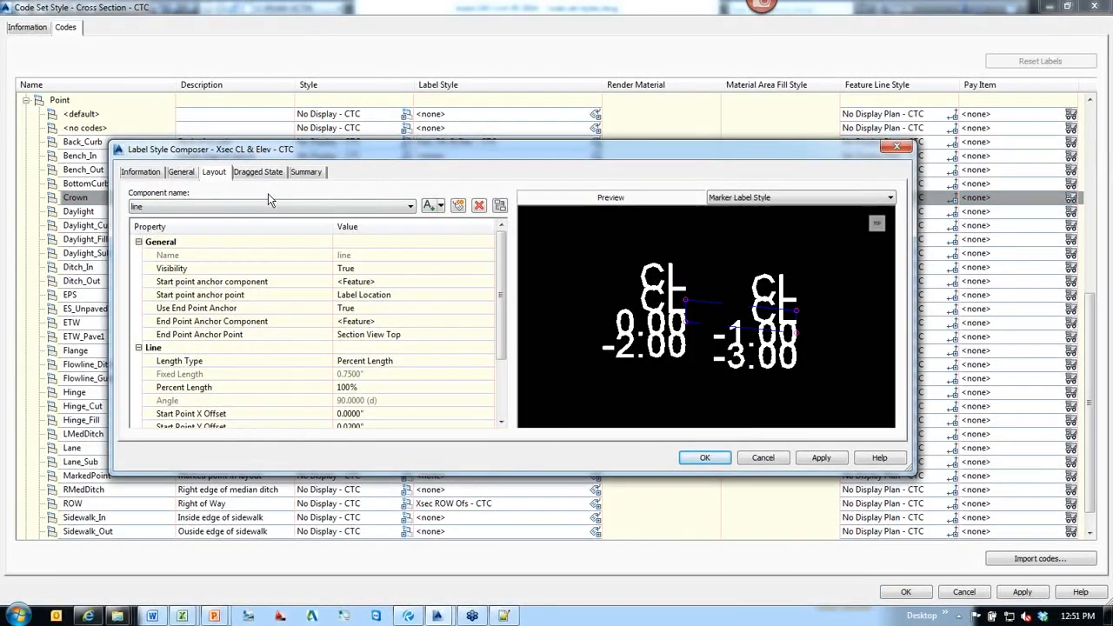
pyautogui.click(215, 207)
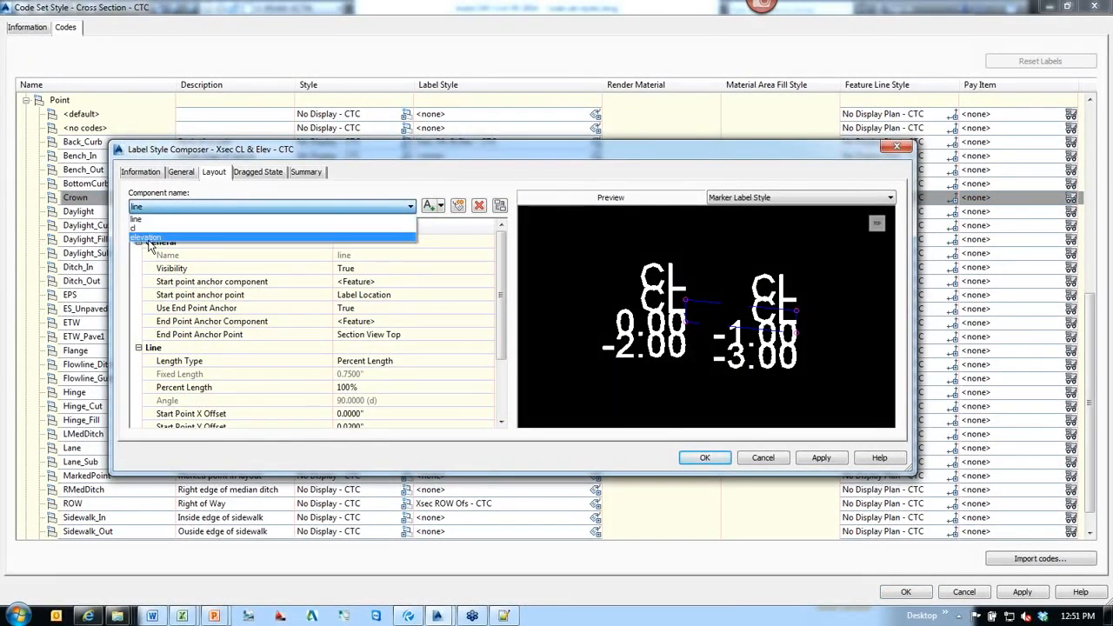
pyautogui.click(376, 160)
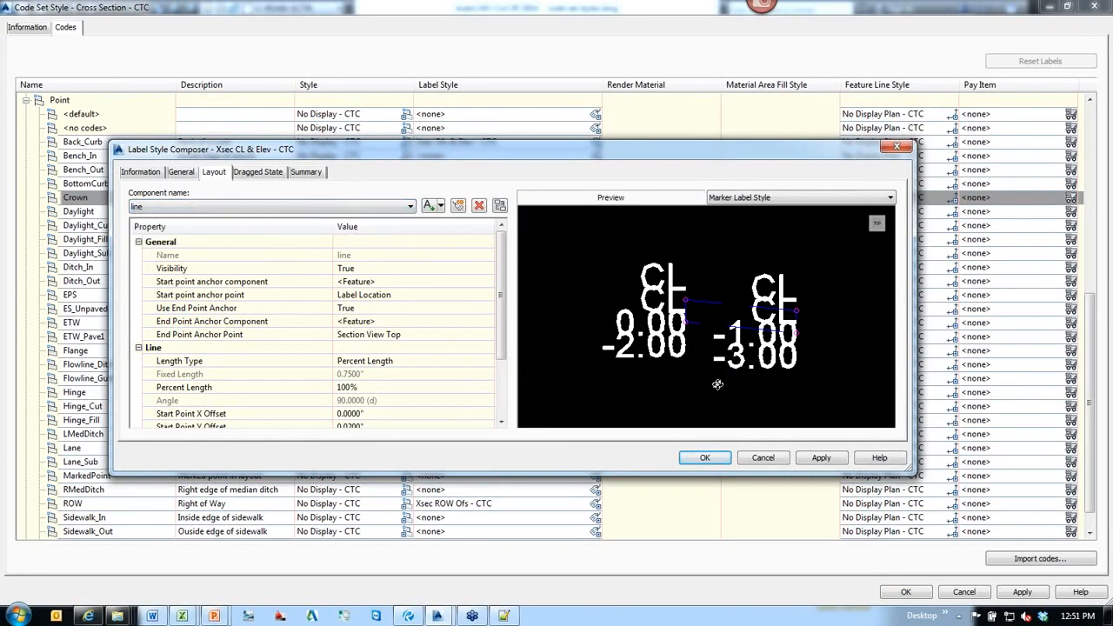
pyautogui.click(762, 458)
pyautogui.click(467, 260)
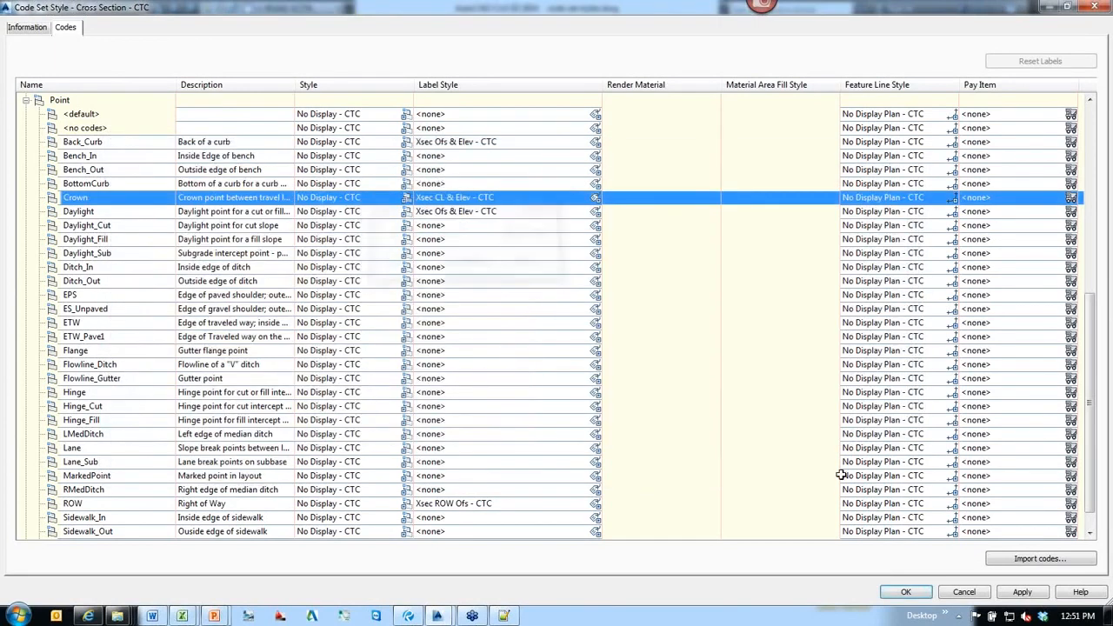
pyautogui.click(964, 592)
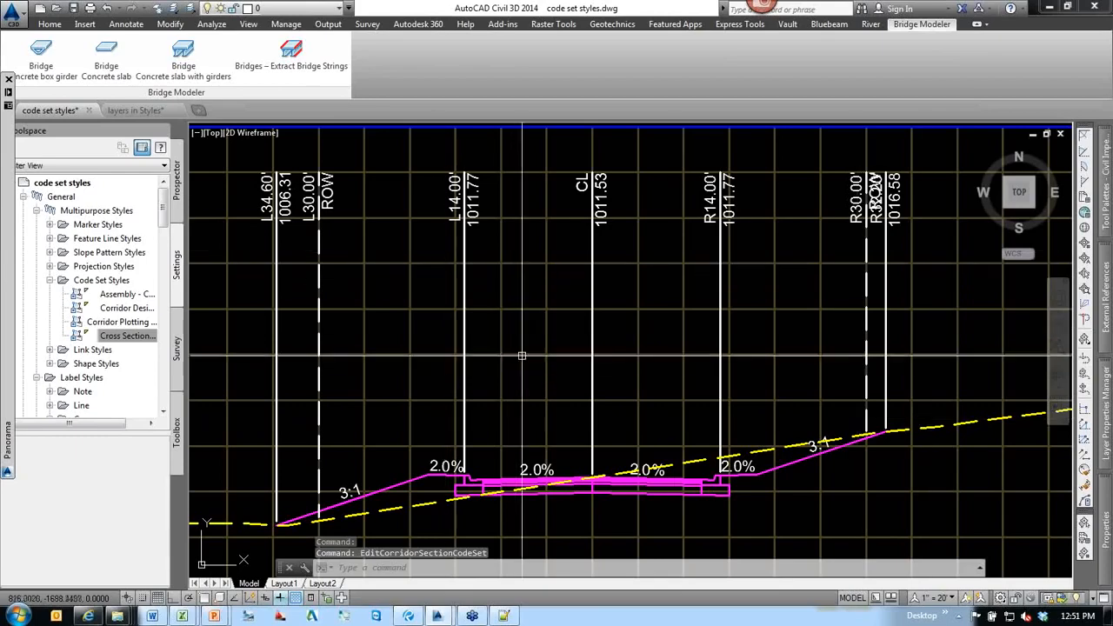
pyautogui.scroll(-3, 565, 391)
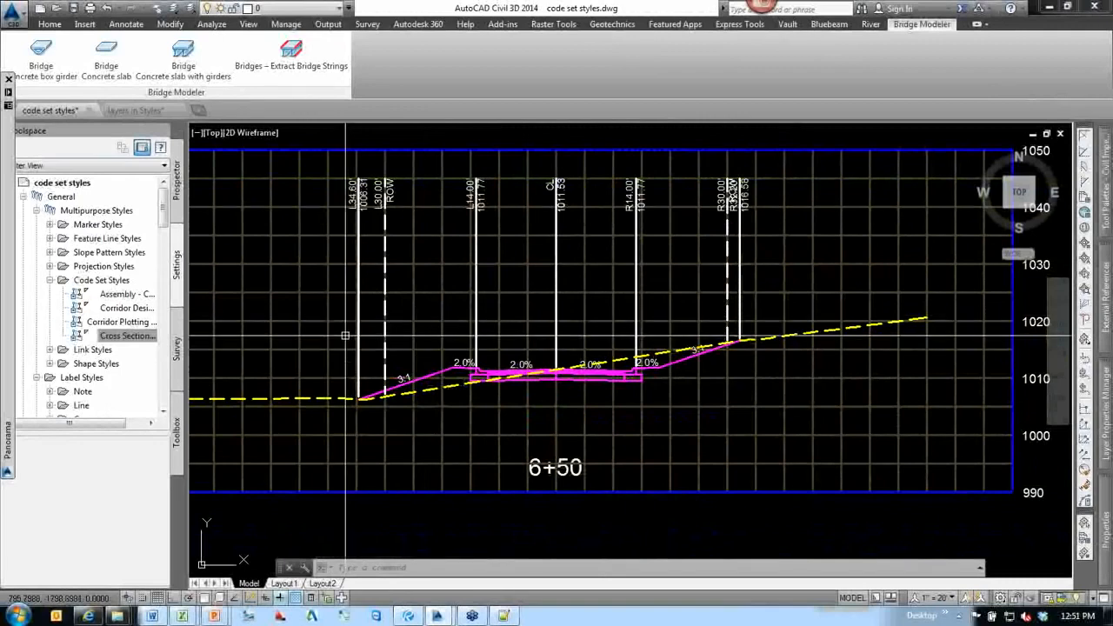
pyautogui.moveTo(658, 293); pyautogui.dragTo(666, 322, button='middle')
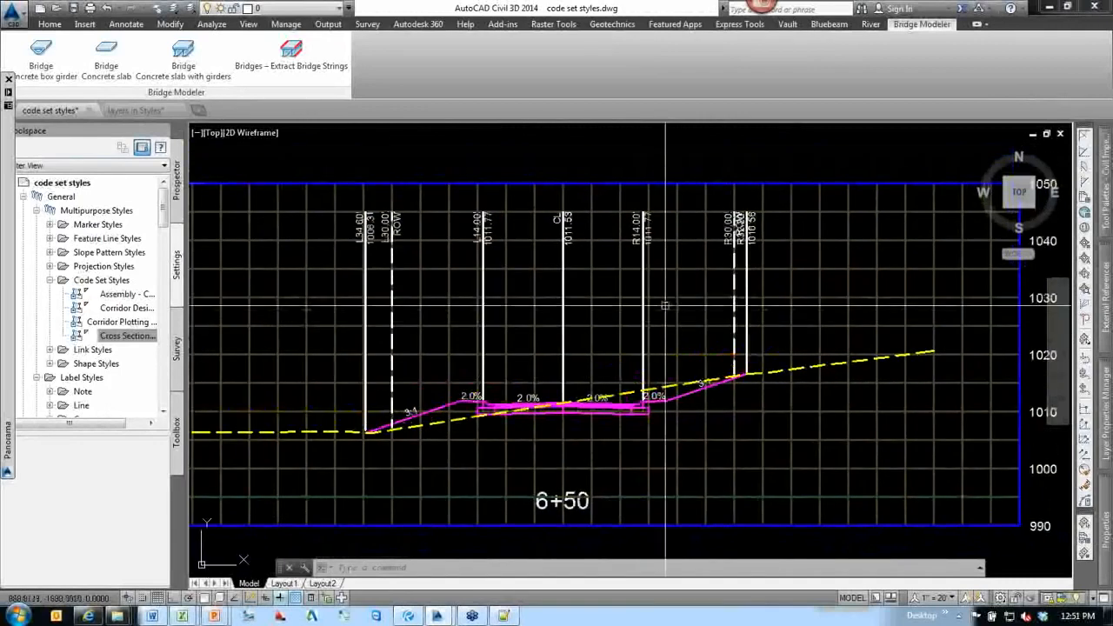
pyautogui.click(633, 145)
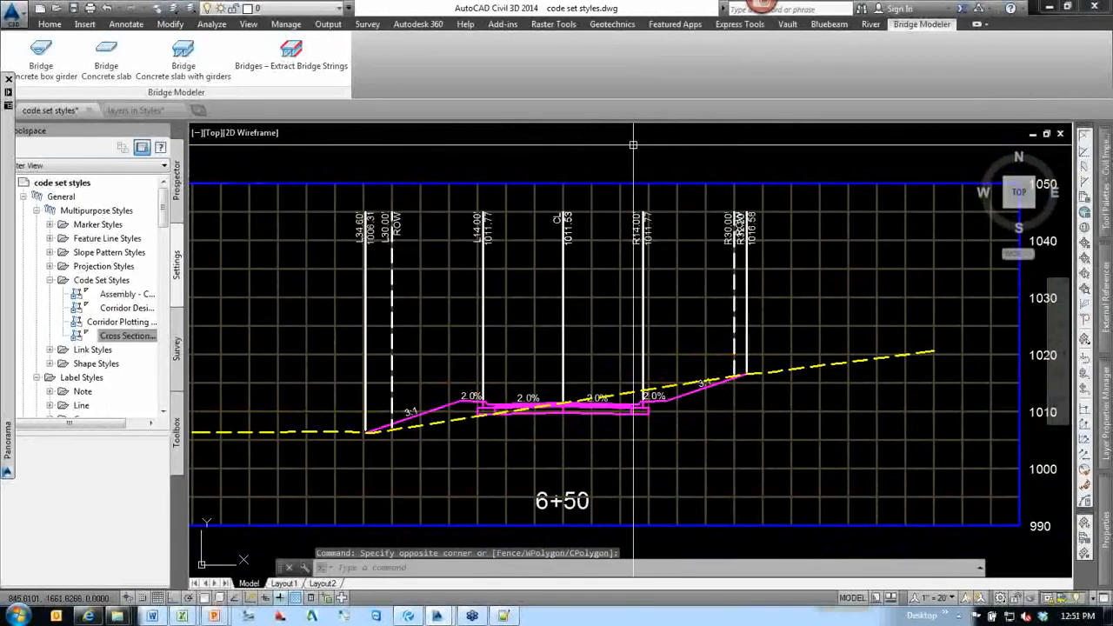
pyautogui.click(585, 146)
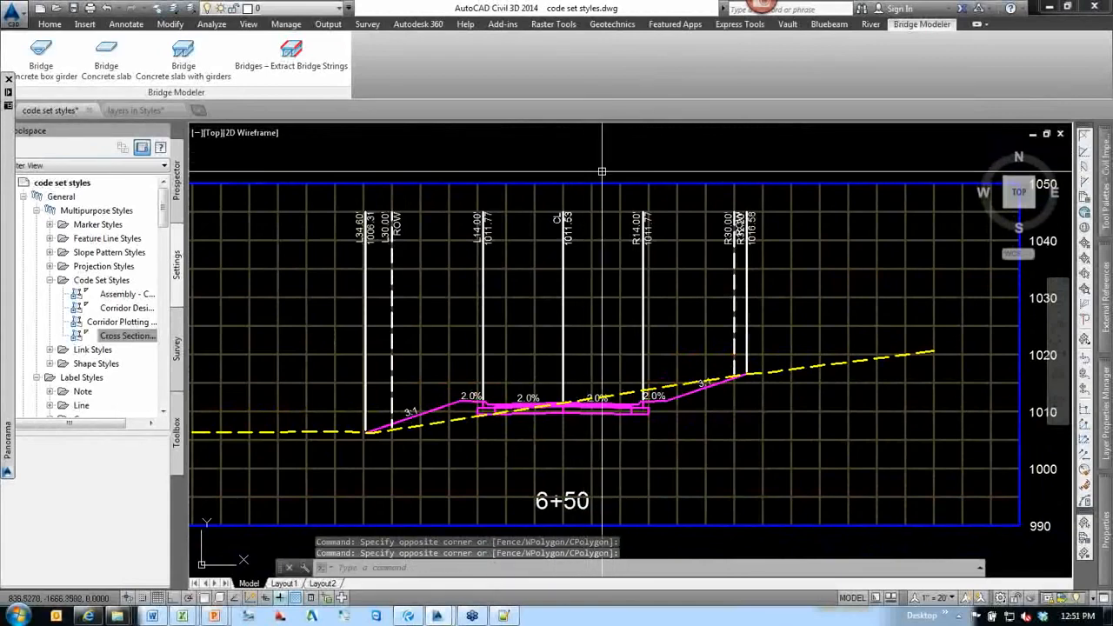
pyautogui.scroll(2, 403, 255)
pyautogui.scroll(-3, 403, 256)
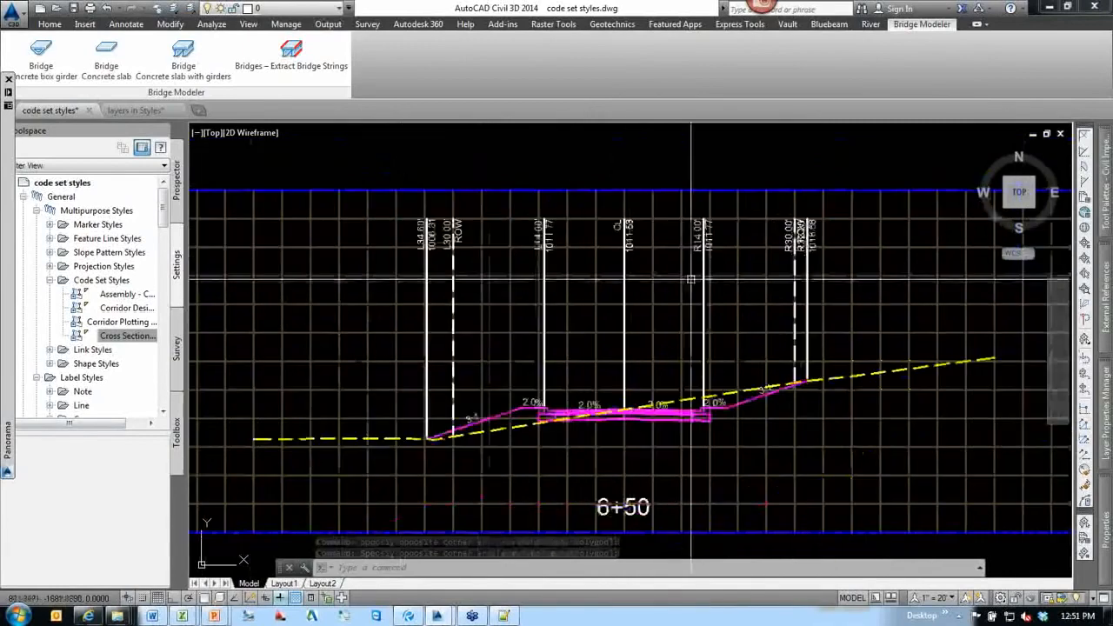
# Move the overlapping R30.00' ROW label to a clear spot between the R14.00' and R32.20' labels, with a leader to its point.
pyautogui.scroll(3, 647, 212)
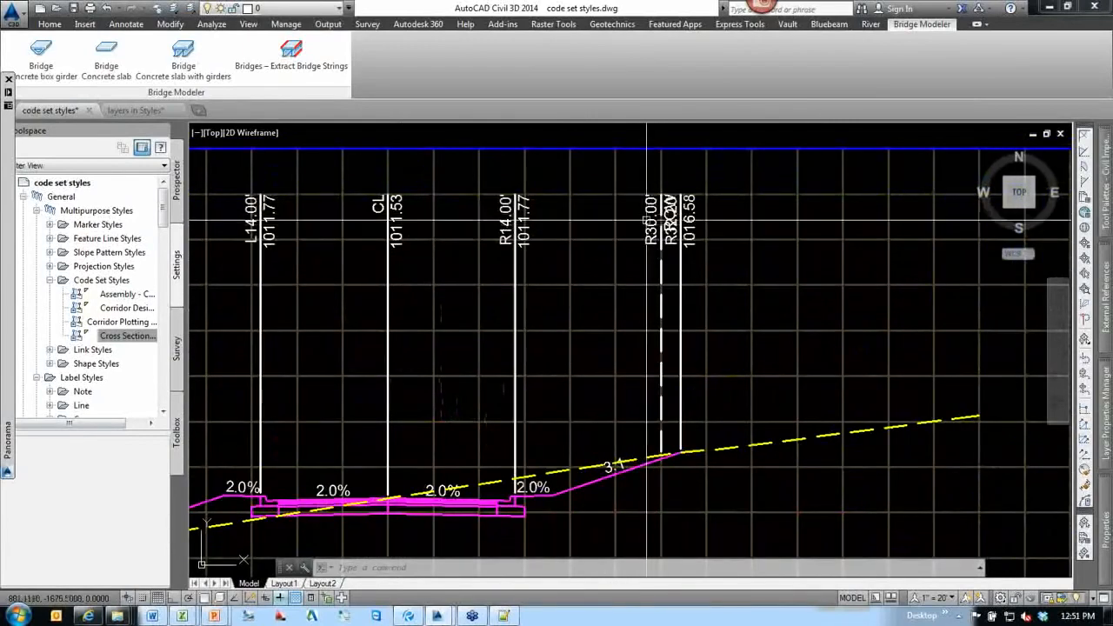
pyautogui.click(640, 211)
pyautogui.keyDown('ctrl'); pyautogui.click(658, 210); pyautogui.keyUp('ctrl')
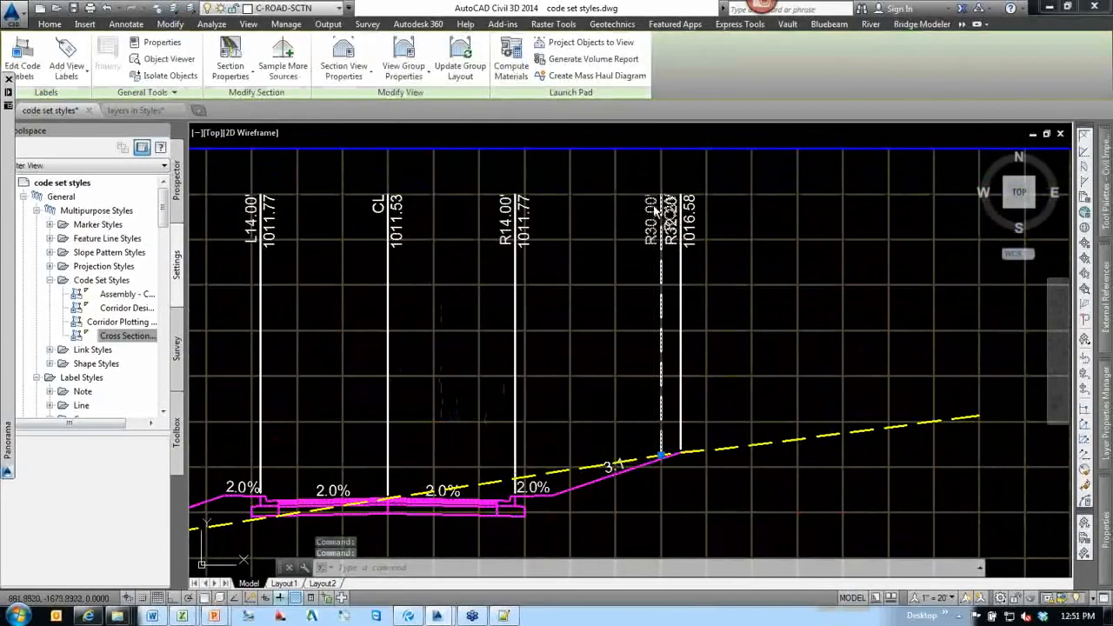
pyautogui.click(661, 454)
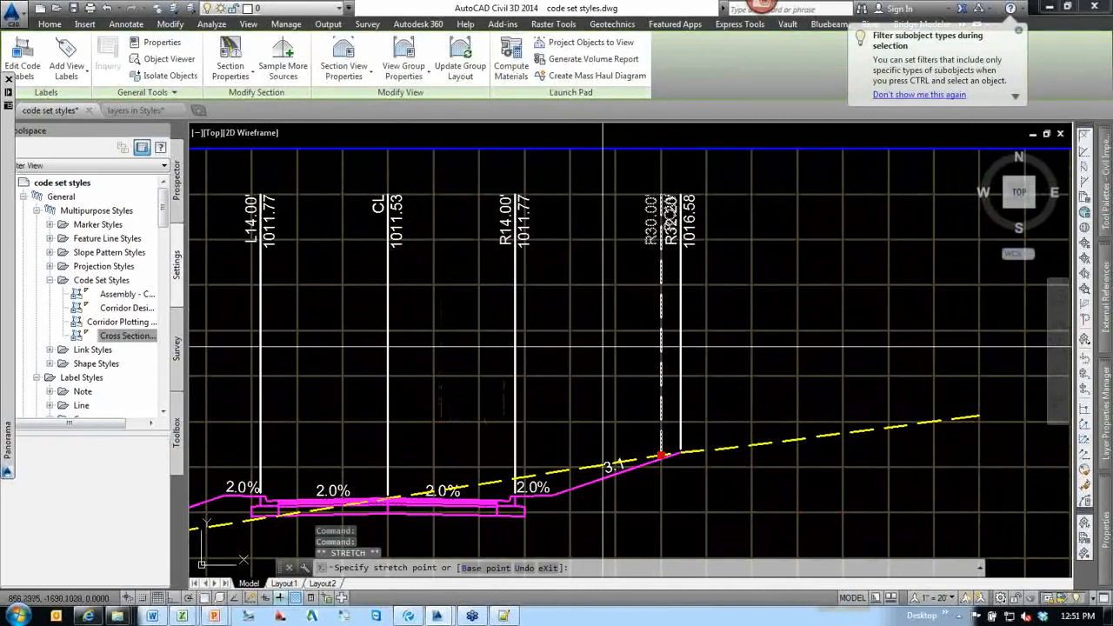
pyautogui.click(602, 347)
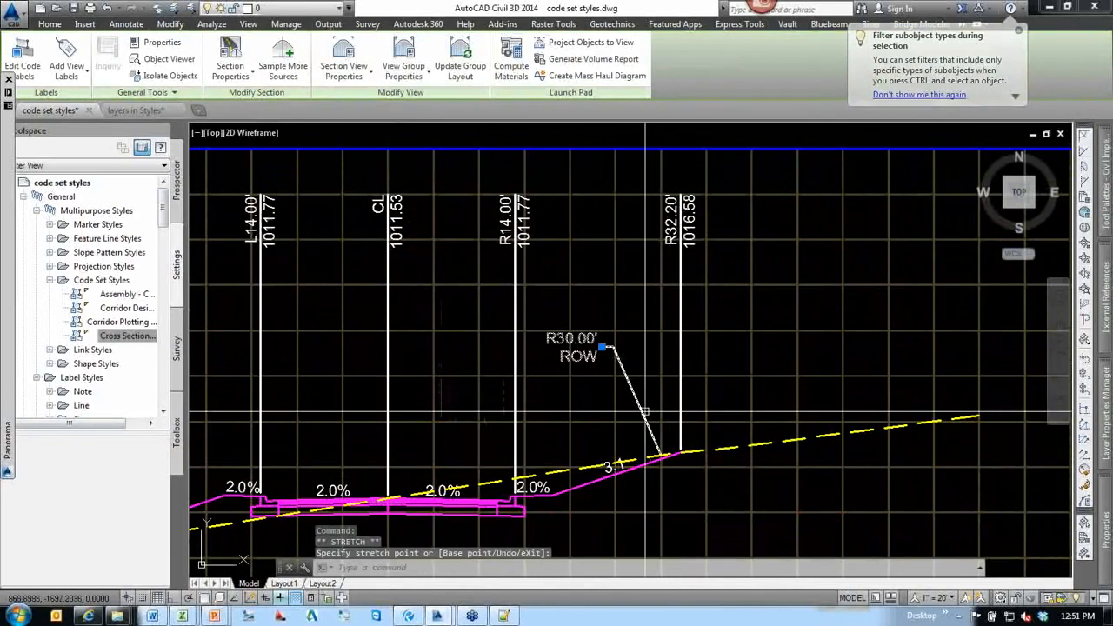
pyautogui.scroll(2, 631, 387)
pyautogui.scroll(1, 661, 356)
pyautogui.press('Escape')
pyautogui.press('Escape')
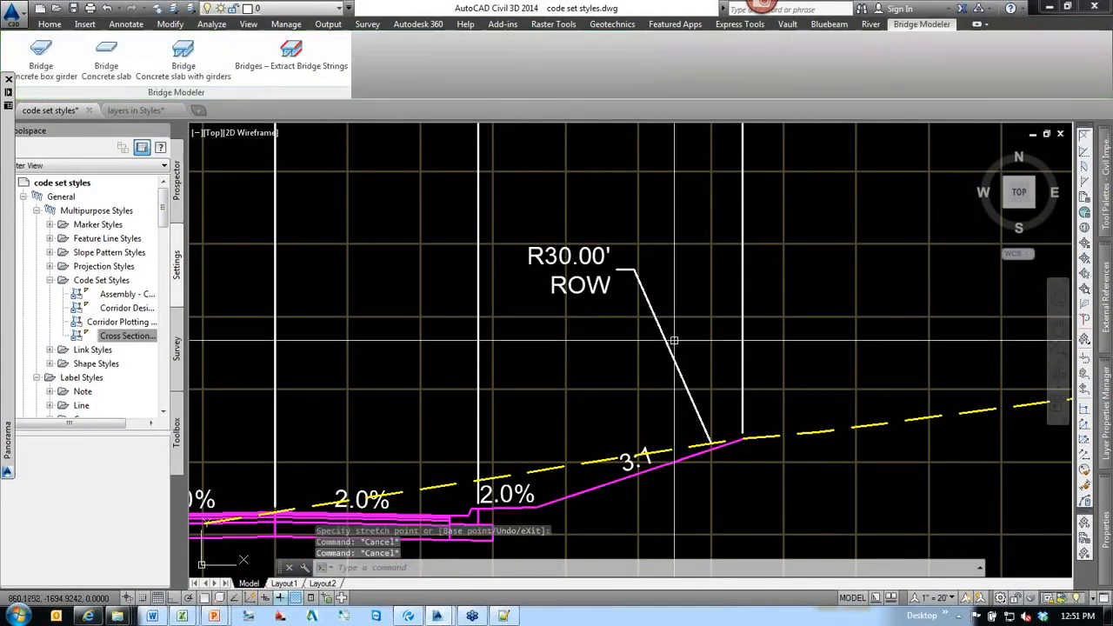
# Widen the Toolspace enough to read the full code set style names.
pyautogui.scroll(-4, 607, 366)
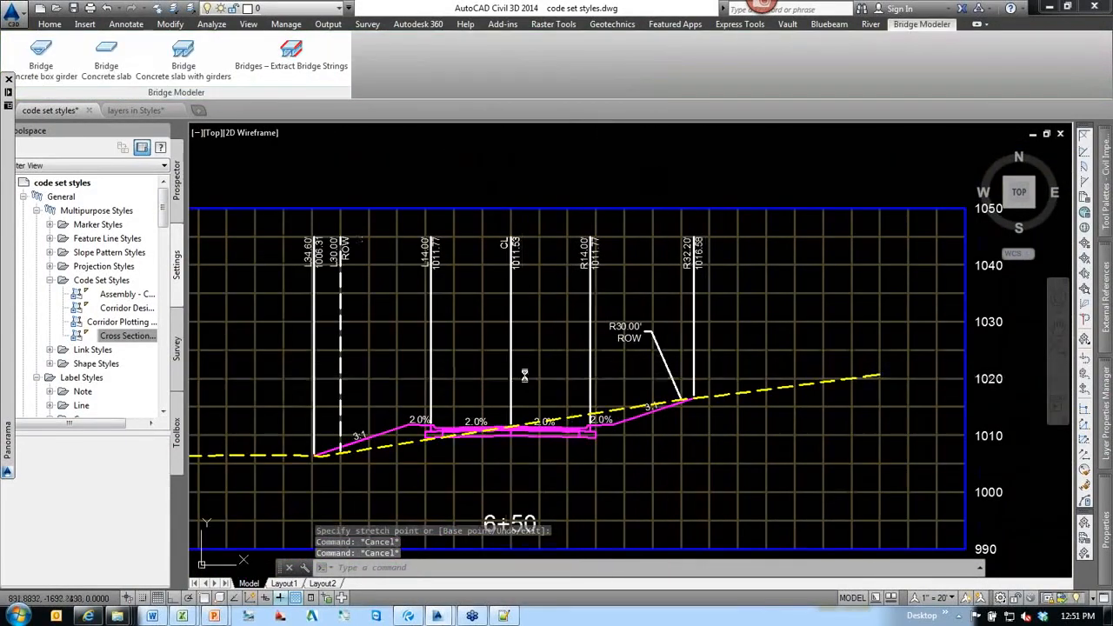
pyautogui.moveTo(607, 366); pyautogui.dragTo(652, 408, button='middle')
pyautogui.click(665, 233)
pyautogui.scroll(-6, 665, 233)
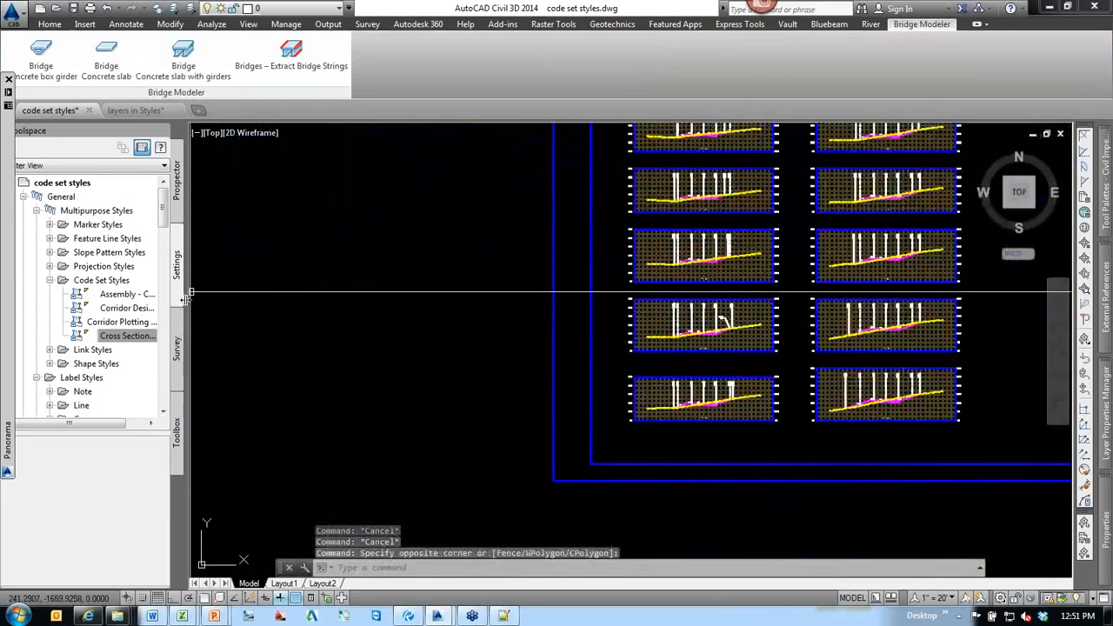
pyautogui.moveTo(187, 296); pyautogui.dragTo(246, 293)
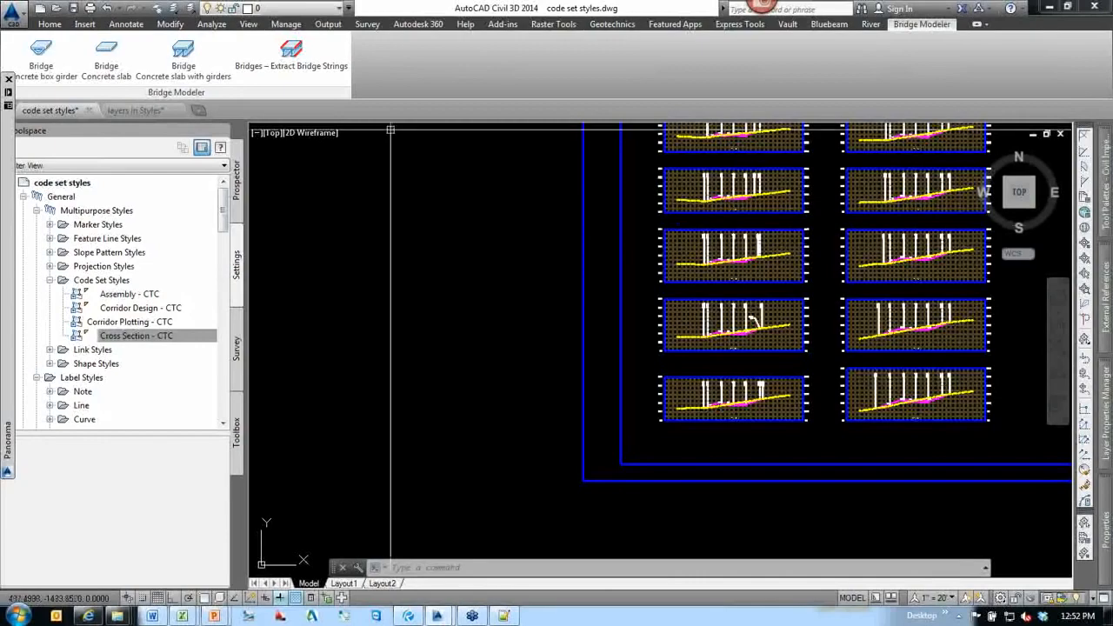
# Examine the point, link and shape code labels on the assembly's curb and gutter.
pyautogui.scroll(-6, 436, 384)
pyautogui.moveTo(587, 274); pyautogui.dragTo(633, 398, button='middle')
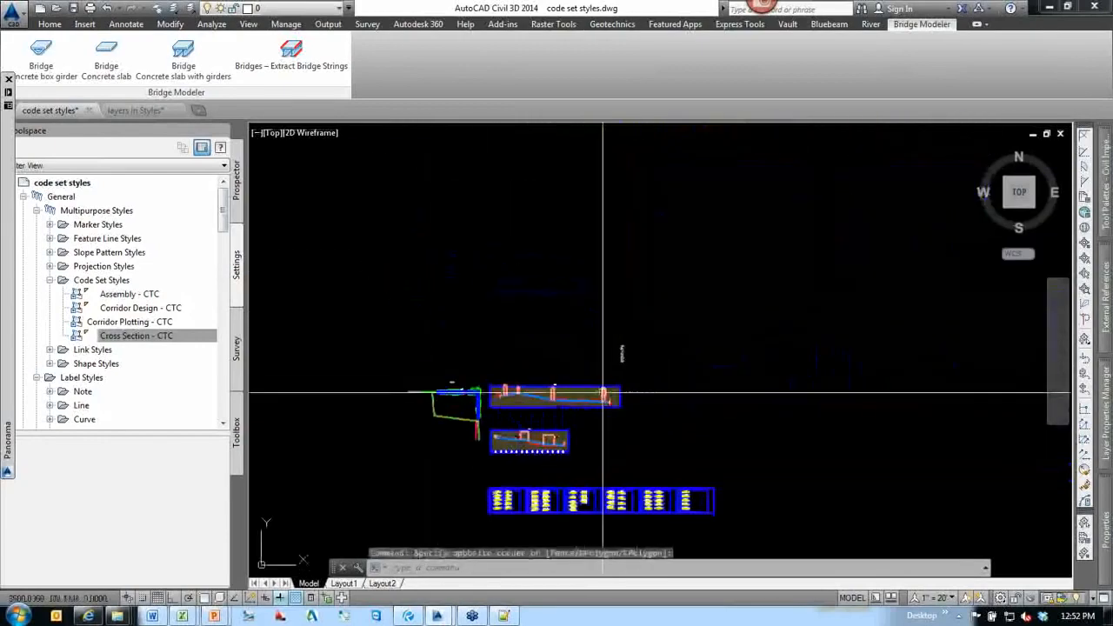
pyautogui.scroll(6, 455, 381)
pyautogui.scroll(6, 360, 355)
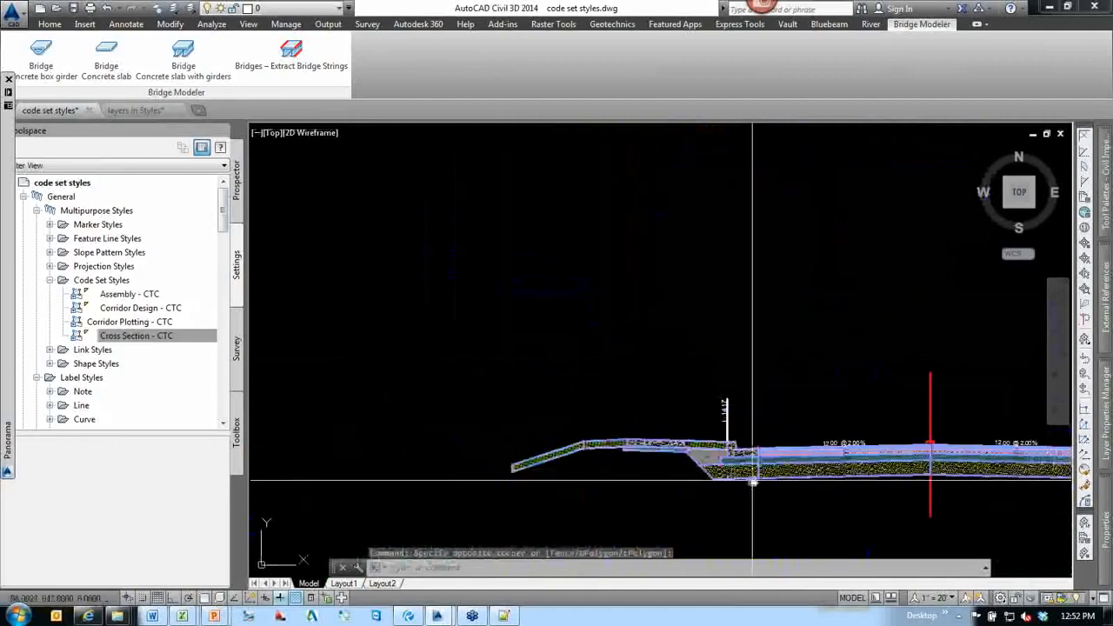
pyautogui.scroll(8, 751, 479)
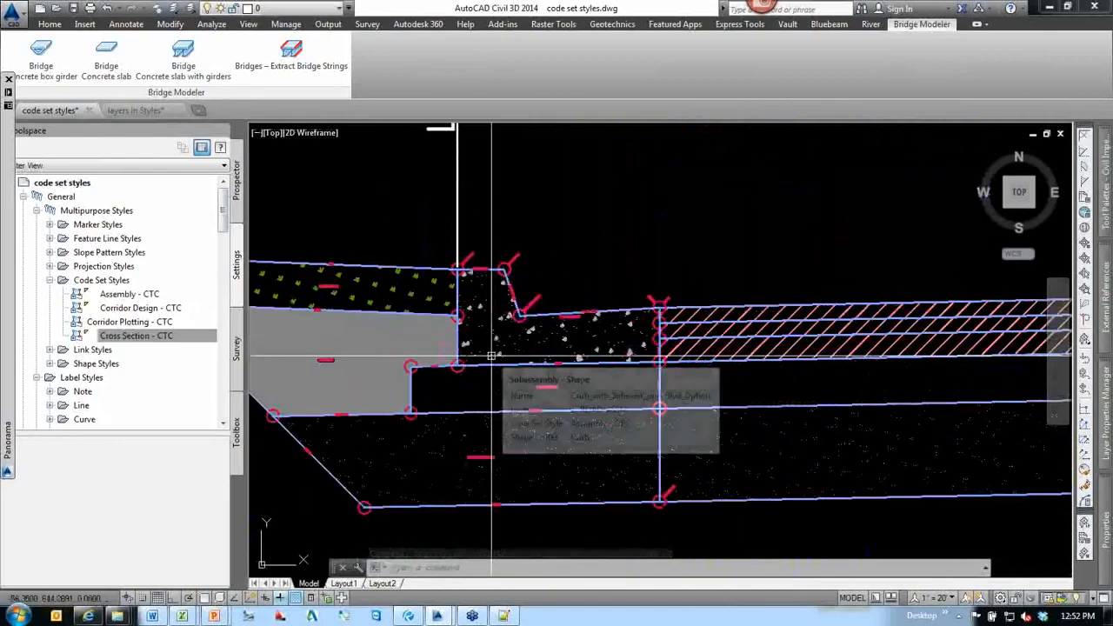
pyautogui.scroll(-4, 521, 348)
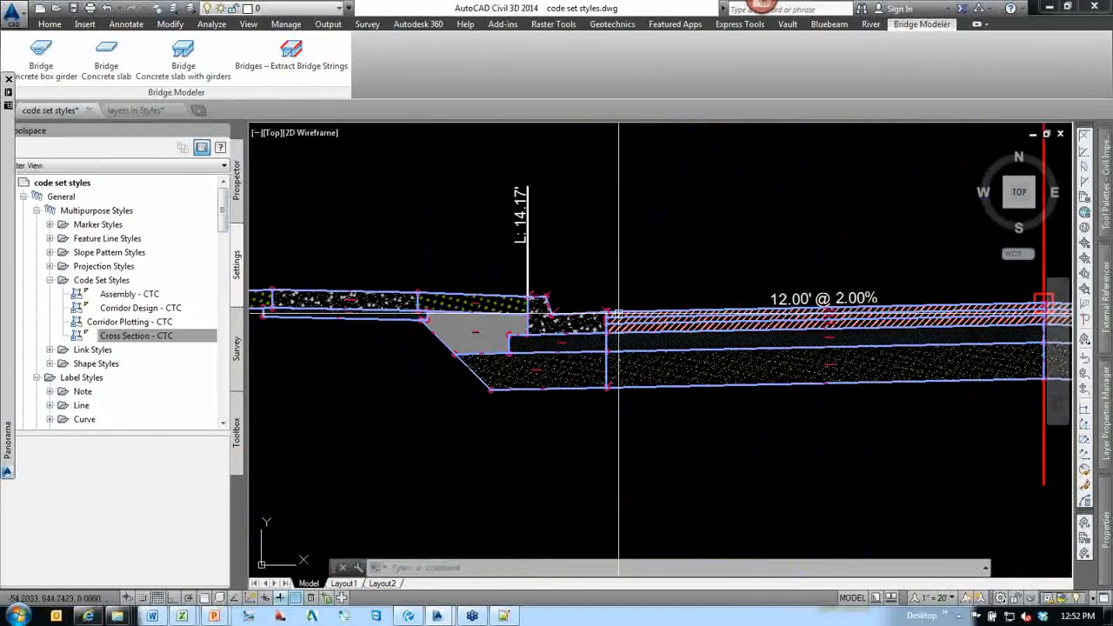
pyautogui.scroll(6, 545, 306)
pyautogui.scroll(2, 546, 306)
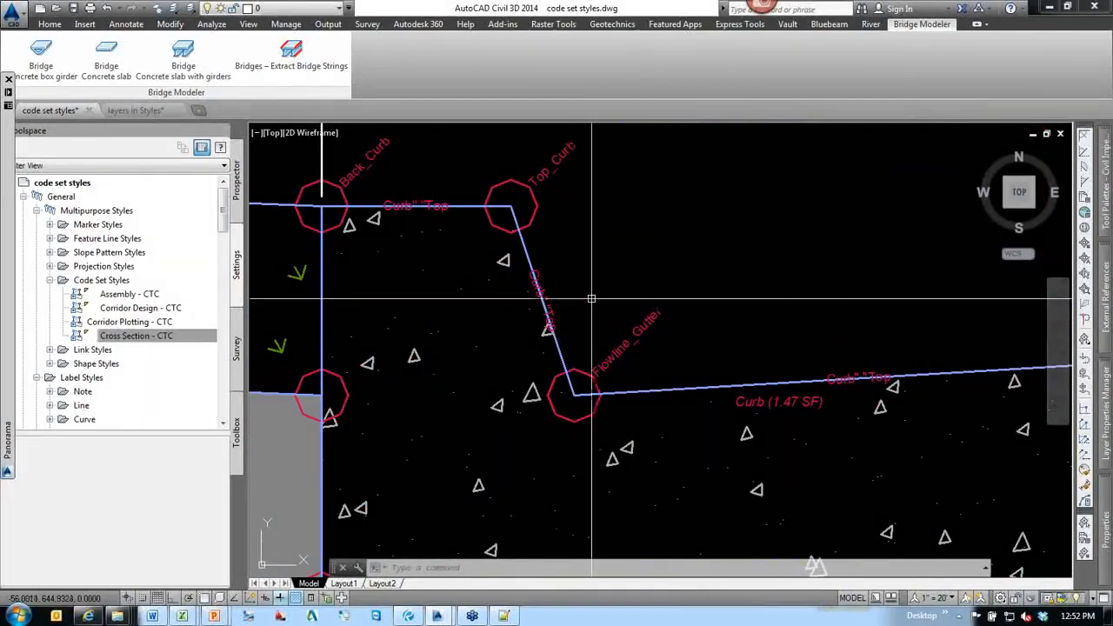
pyautogui.moveTo(621, 269); pyautogui.dragTo(745, 333, button='middle')
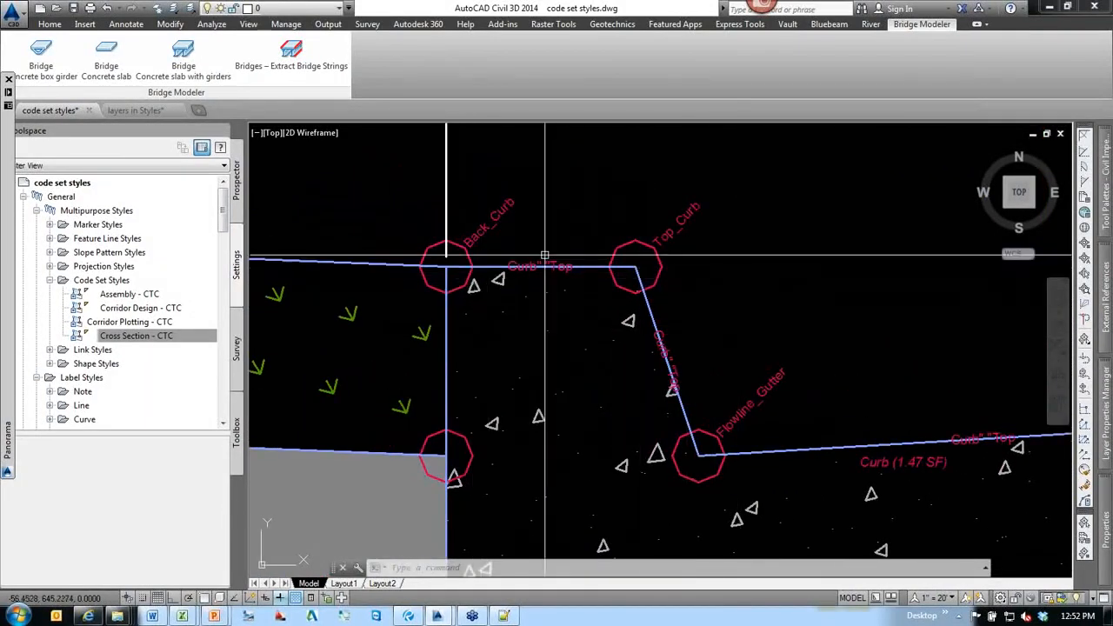
pyautogui.scroll(-2, 862, 405)
pyautogui.scroll(-2, 857, 406)
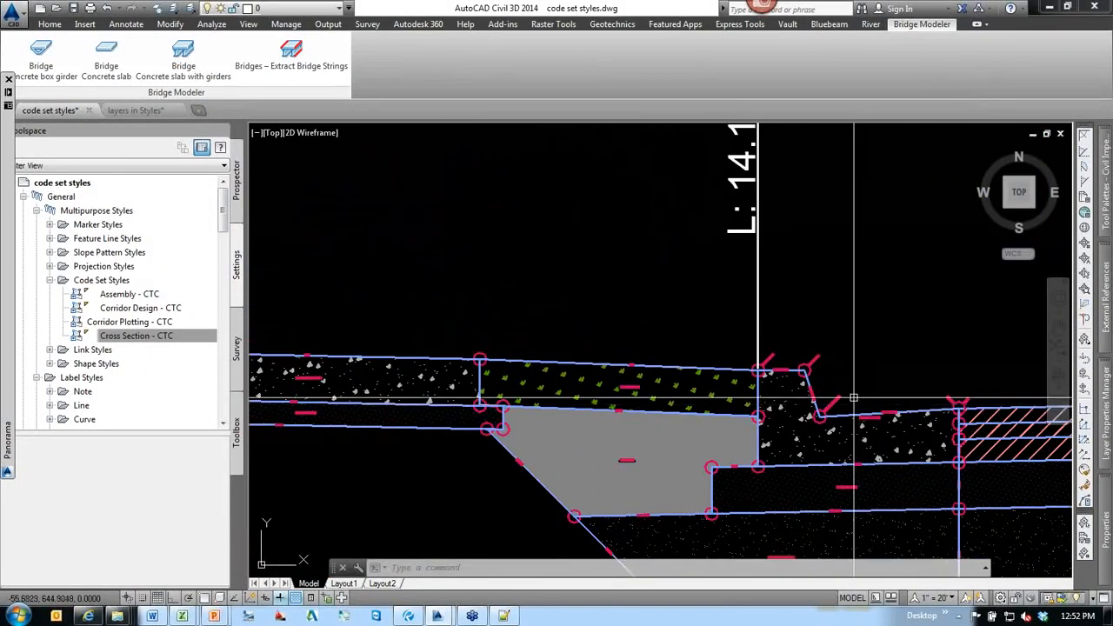
pyautogui.moveTo(515, 449)
pyautogui.mouseDown(button='middle')
pyautogui.moveTo(669, 406)
pyautogui.moveTo(617, 417)
pyautogui.moveTo(228, 424)
pyautogui.mouseUp(button='middle')
pyautogui.scroll(3, 522, 346)
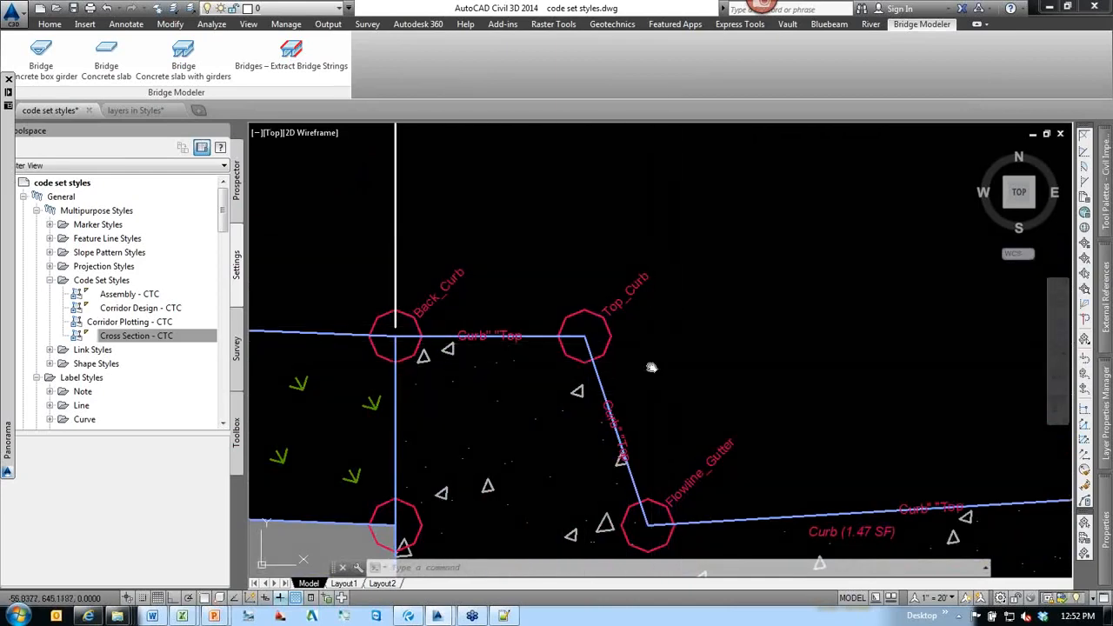
pyautogui.moveTo(651, 368); pyautogui.dragTo(764, 313, button='middle')
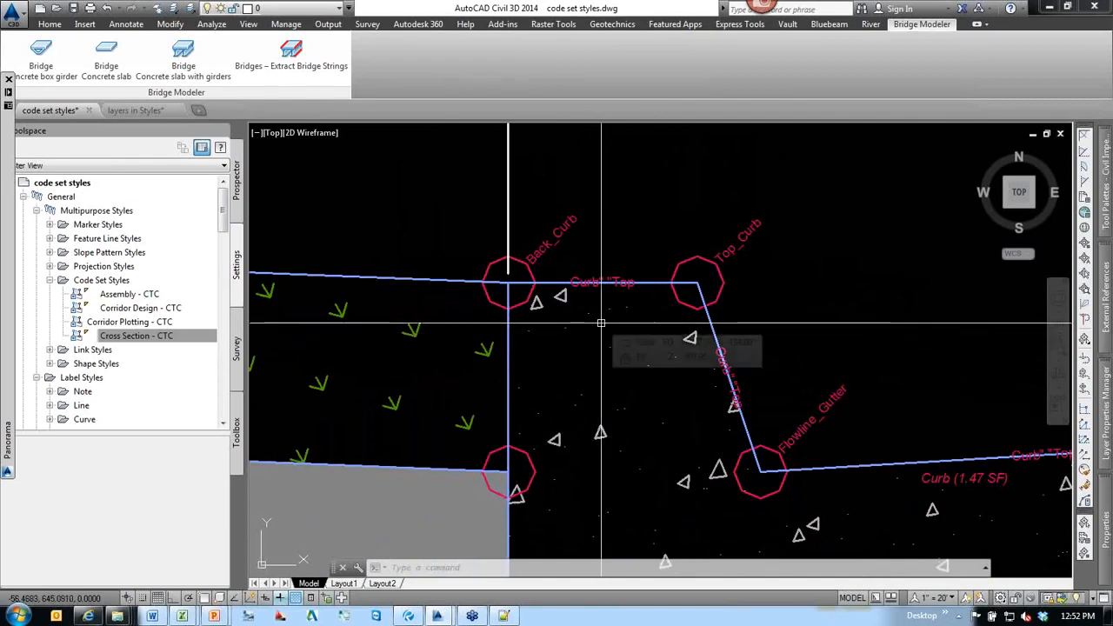
# Switch to the running PowerPoint slide show with the Advanced Configuration slide.
pyautogui.doubleClick(822, 316)
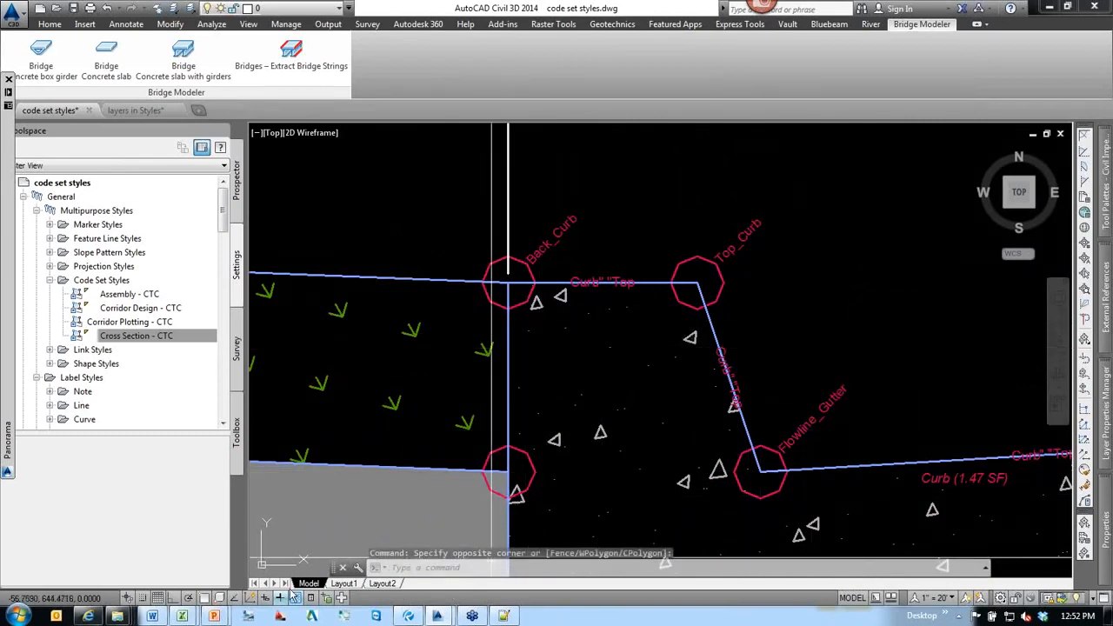
pyautogui.moveTo(213, 616)
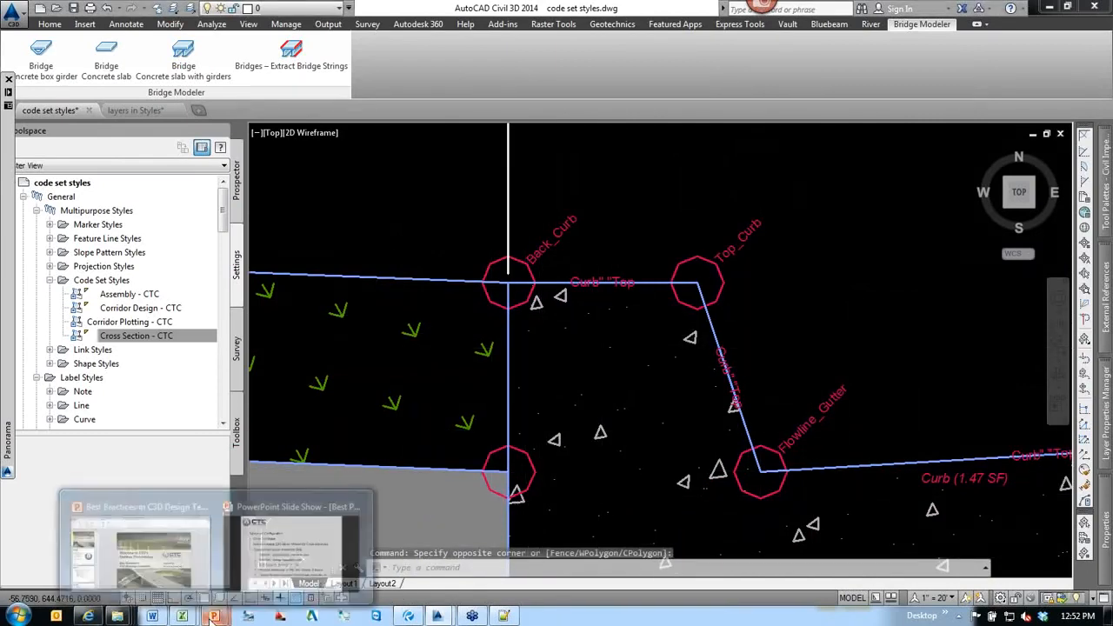
pyautogui.click(276, 551)
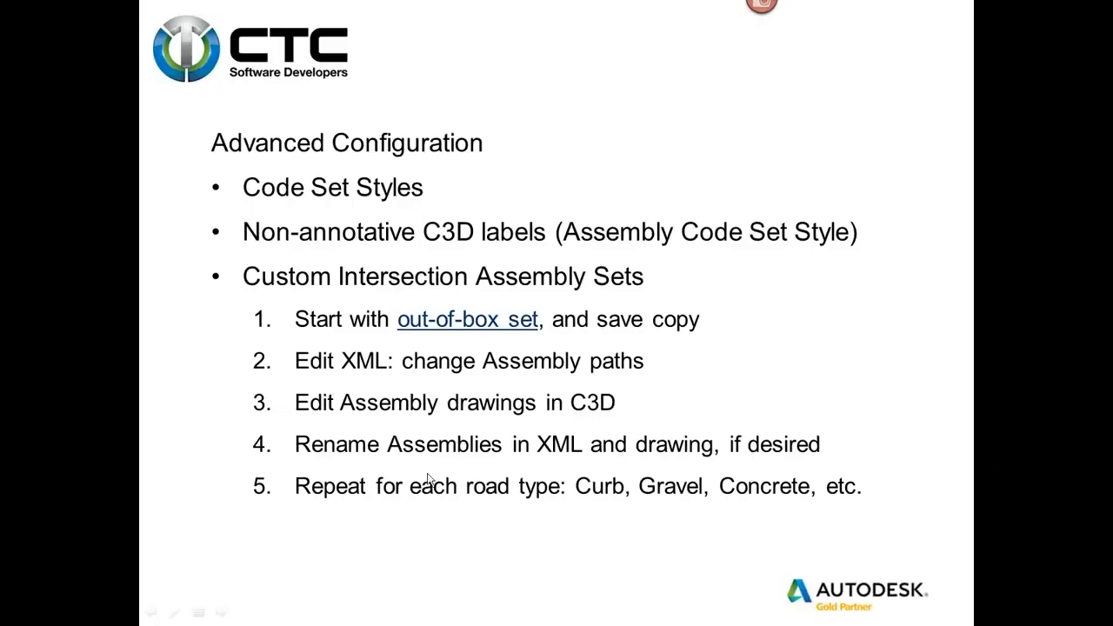